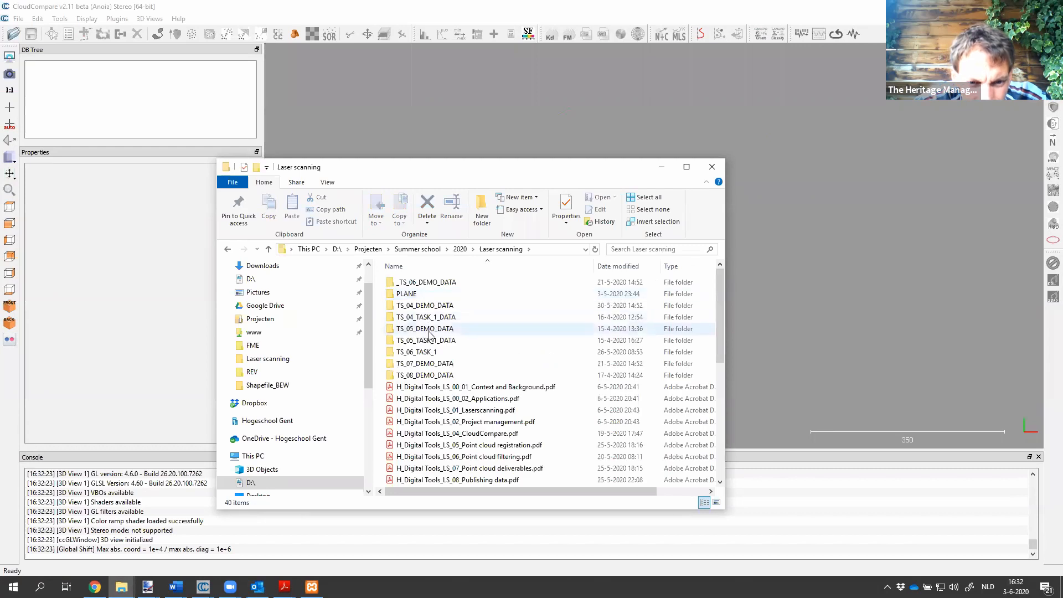
Step: Load Scan-0001.e57 from the TS_05_DEMO_DATA/02_SPCR folder into CloudCompare
{"action": "double_click", "coordinate": [430, 330]}
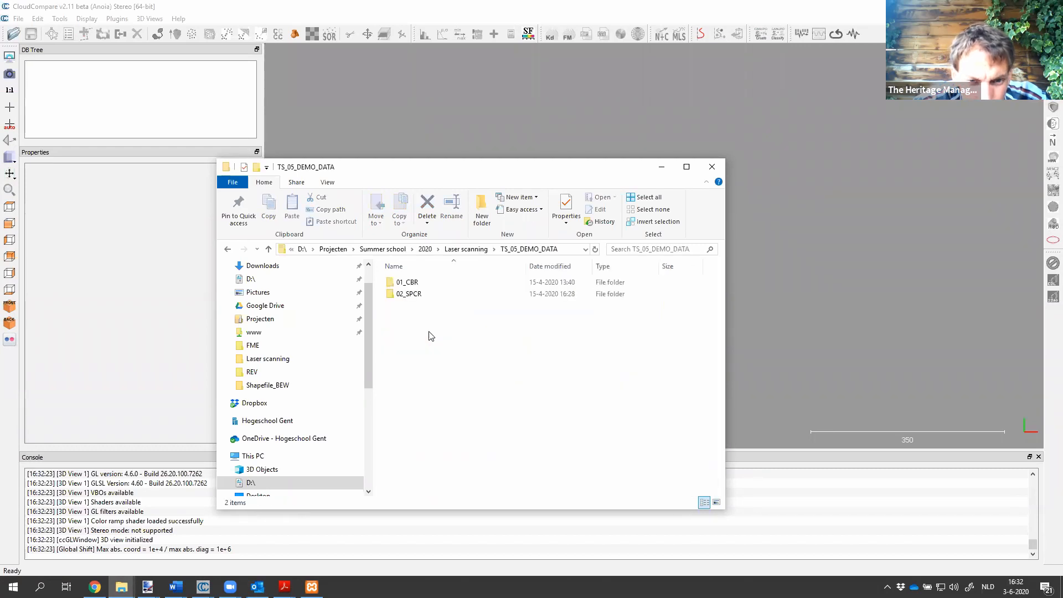
{"action": "double_click", "coordinate": [415, 293]}
{"action": "left_click", "coordinate": [412, 293]}
{"action": "left_click", "coordinate": [415, 284]}
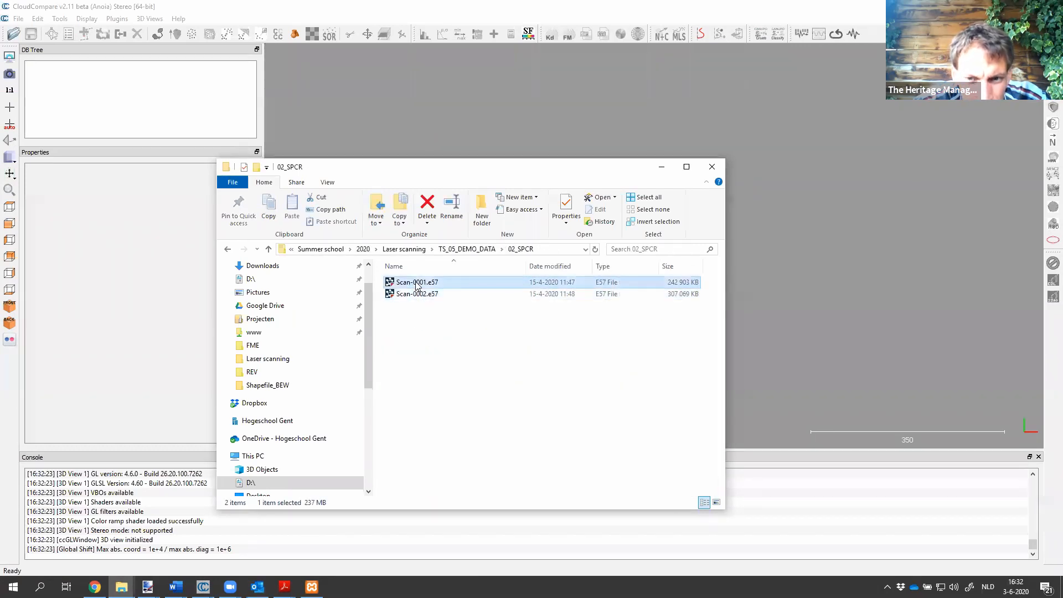
{"action": "left_click_drag", "start_coordinate": [415, 284], "coordinate": [490, 119]}
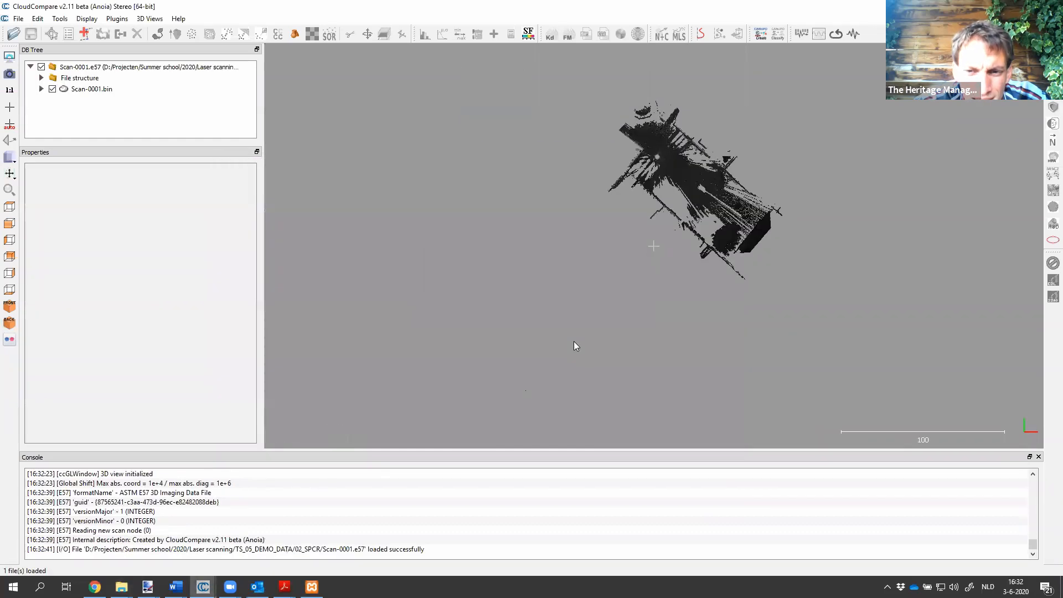
Step: Apply the EyeDome Lighting filter to the view and set the active scalar field of Scan-0001.bin to None
{"action": "left_click_drag", "start_coordinate": [667, 218], "coordinate": [454, 72]}
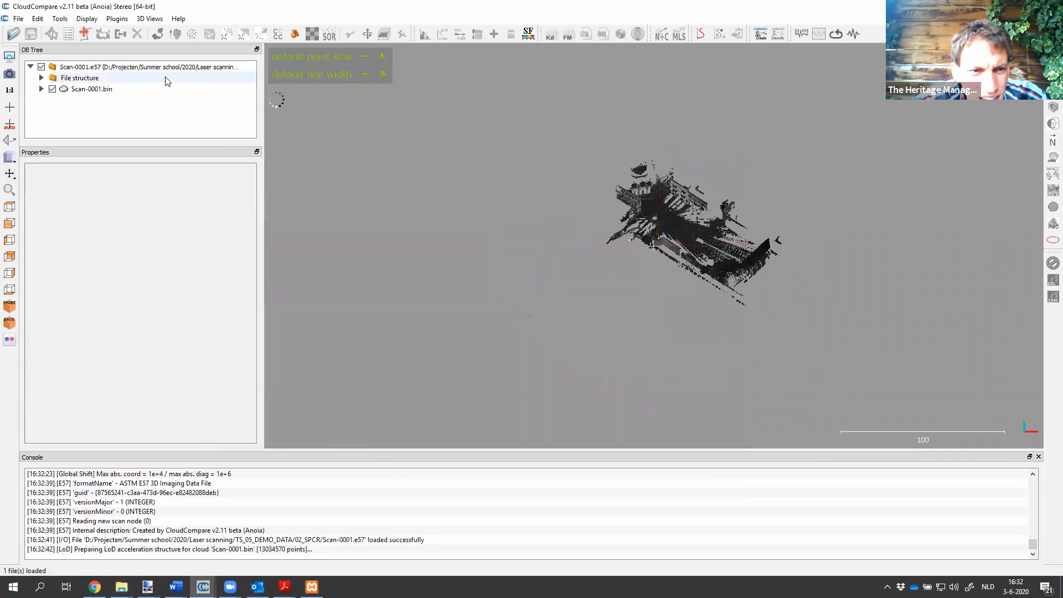
{"action": "left_click", "coordinate": [91, 89]}
{"action": "left_click_drag", "start_coordinate": [700, 247], "coordinate": [656, 199]}
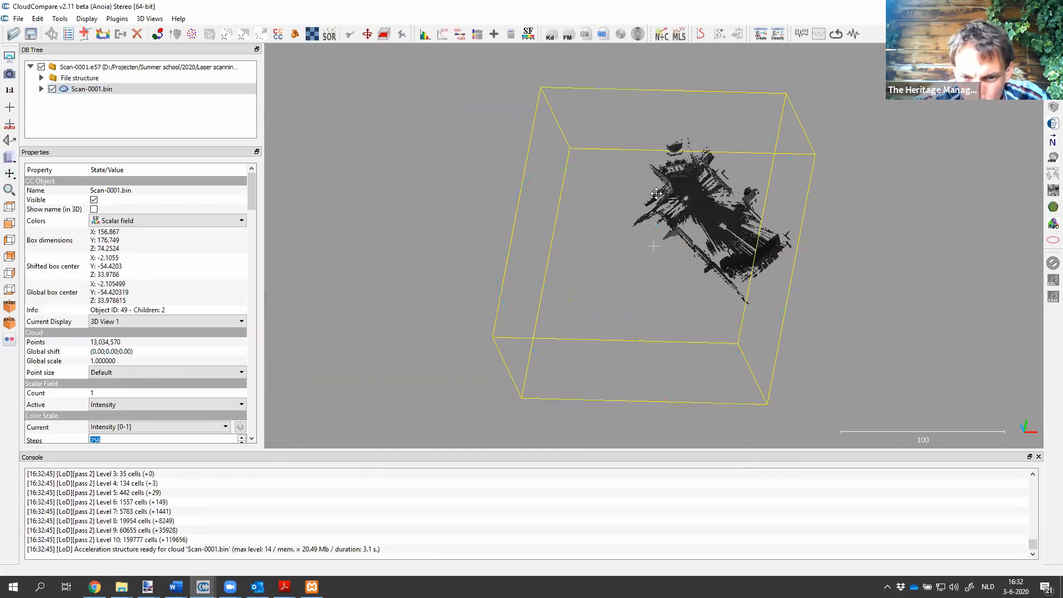
{"action": "right_click_drag", "start_coordinate": [651, 187], "coordinate": [607, 171]}
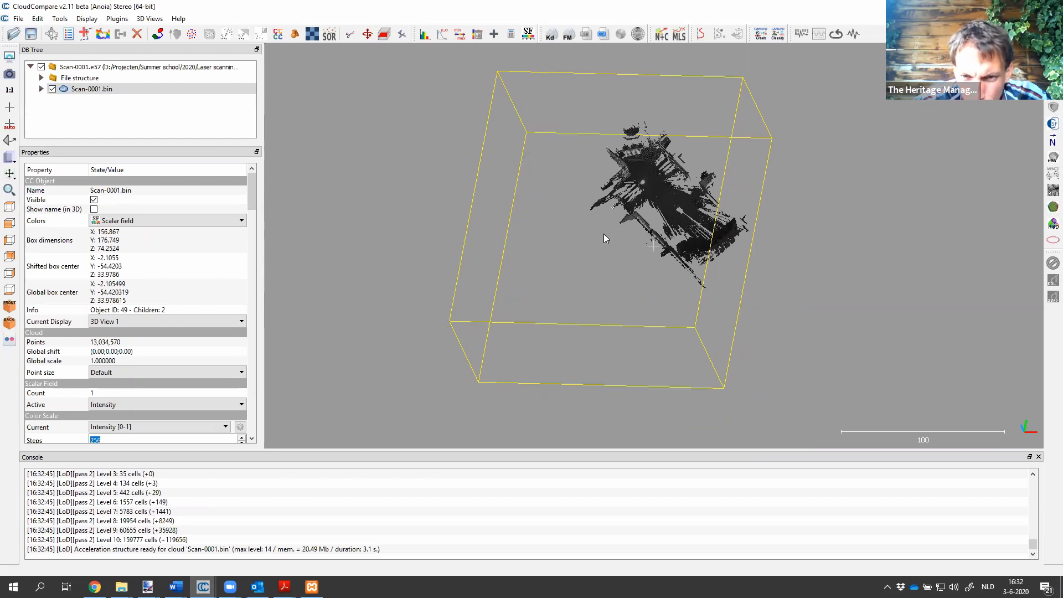
{"action": "left_click_drag", "start_coordinate": [659, 158], "coordinate": [677, 192]}
{"action": "right_click_drag", "start_coordinate": [677, 192], "coordinate": [551, 273]}
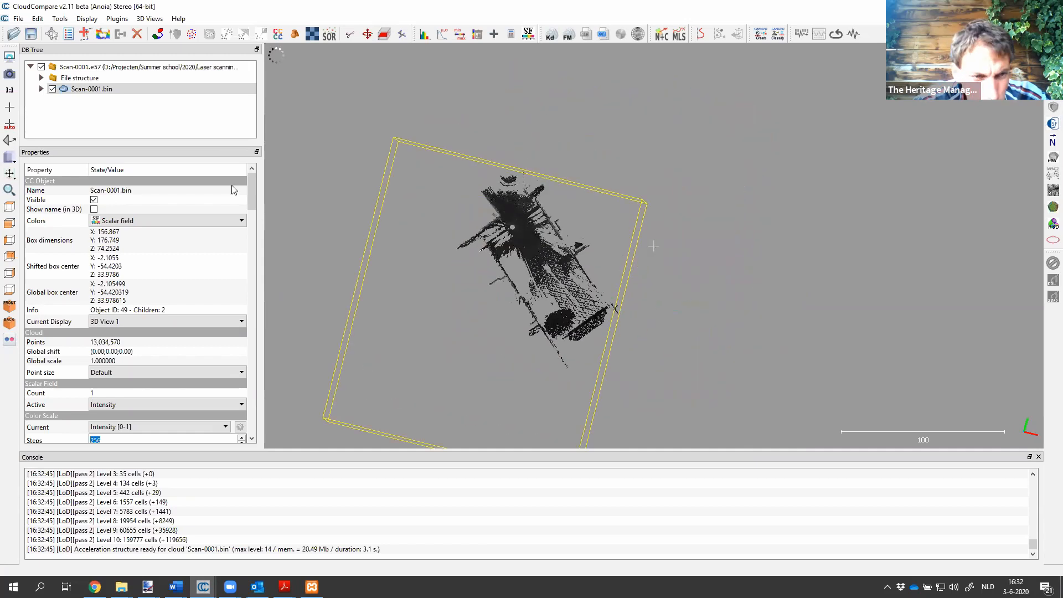
{"action": "left_click", "coordinate": [182, 220]}
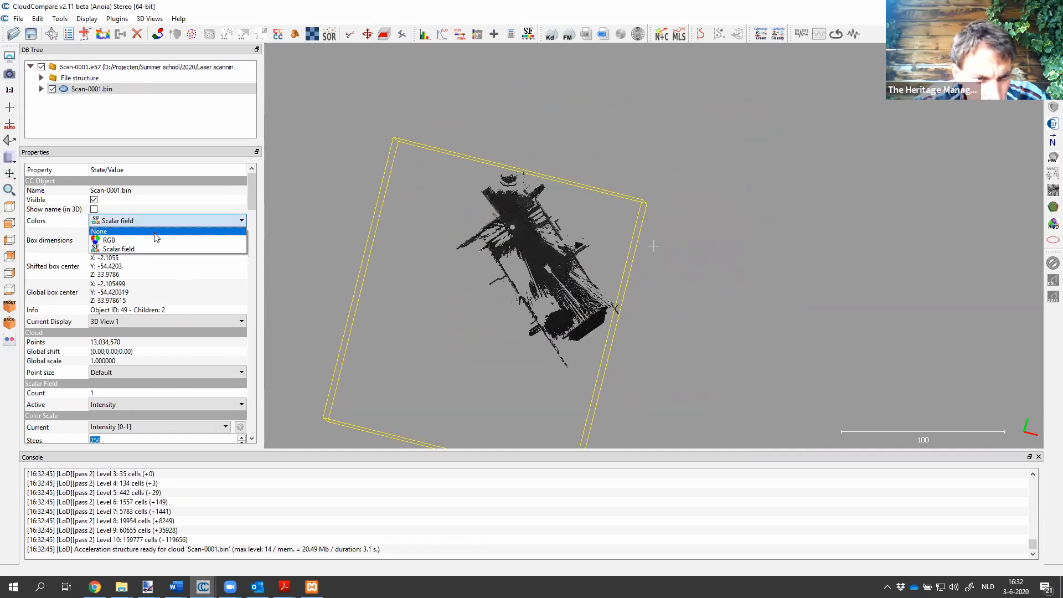
{"action": "left_click", "coordinate": [1048, 285]}
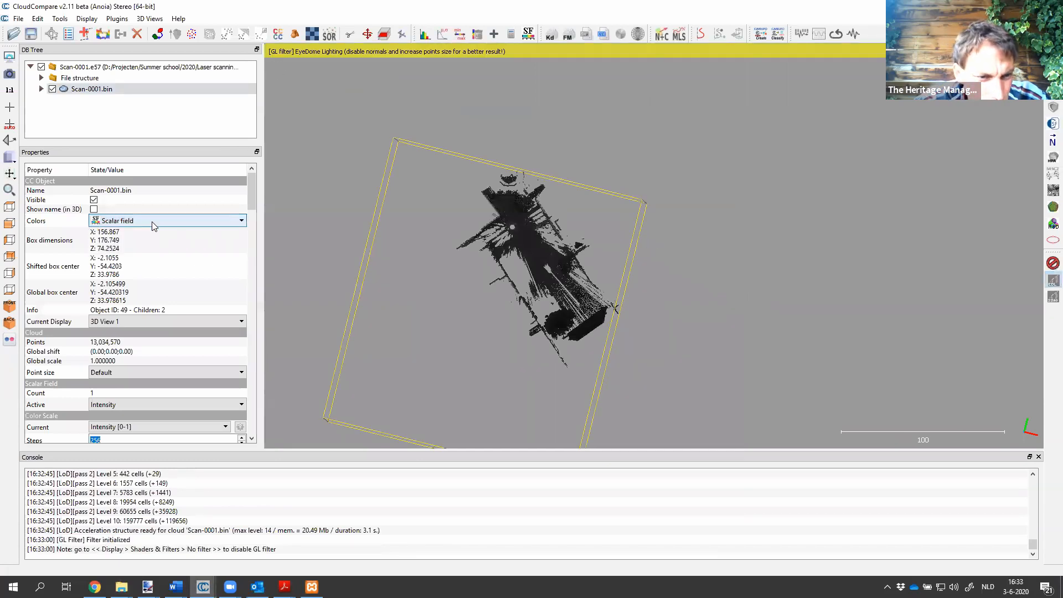
{"action": "left_click", "coordinate": [165, 403]}
{"action": "left_click", "coordinate": [133, 416]}
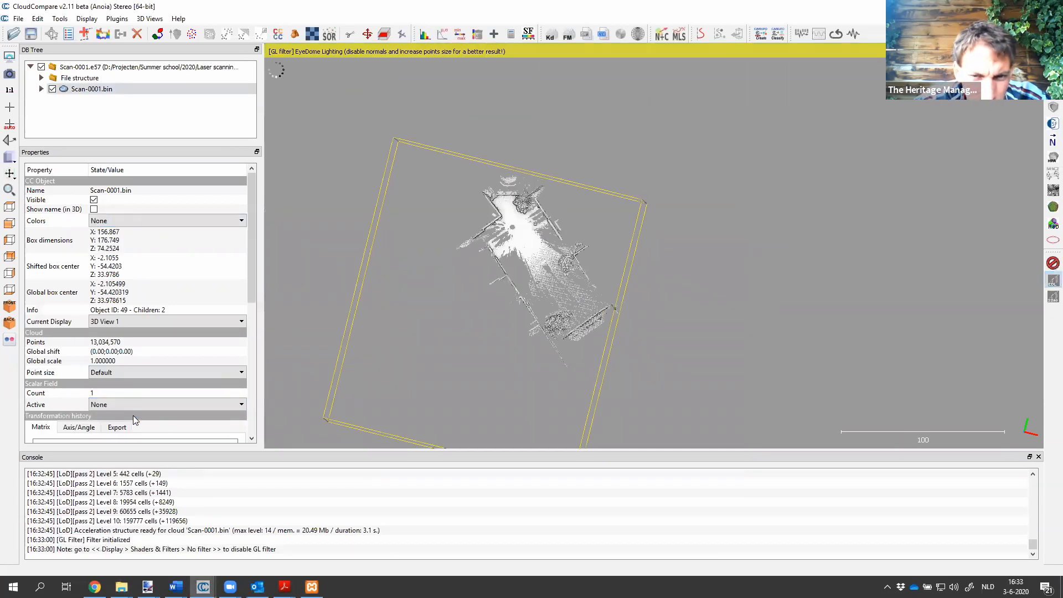
Step: Segment Scan-0001.bin from above with a polygon around the whole street area, keeping the inside points and accepting the split into two clouds
{"action": "left_click", "coordinate": [96, 90]}
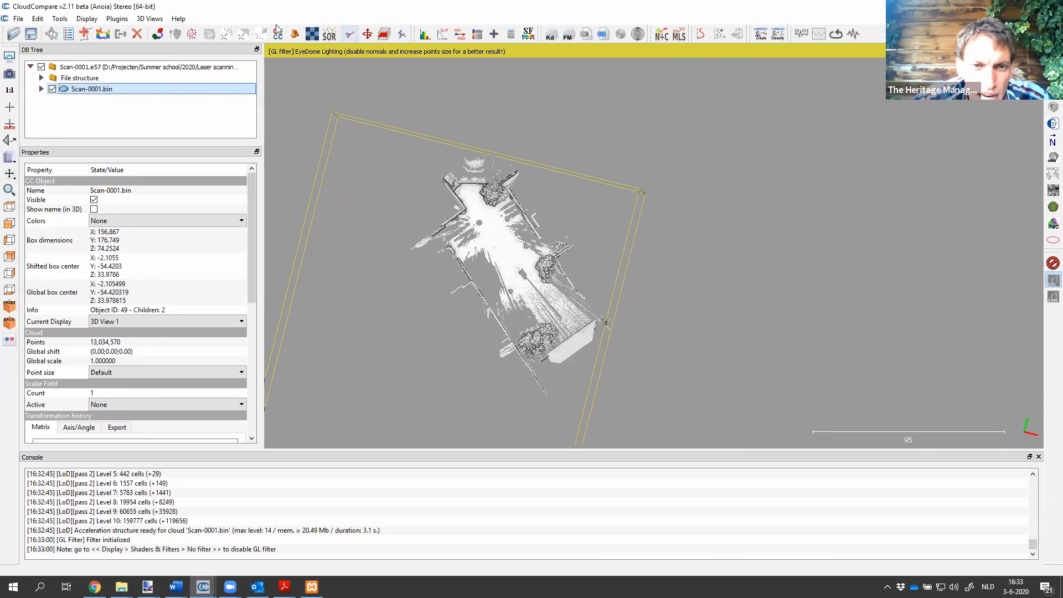
{"action": "left_click", "coordinate": [349, 34]}
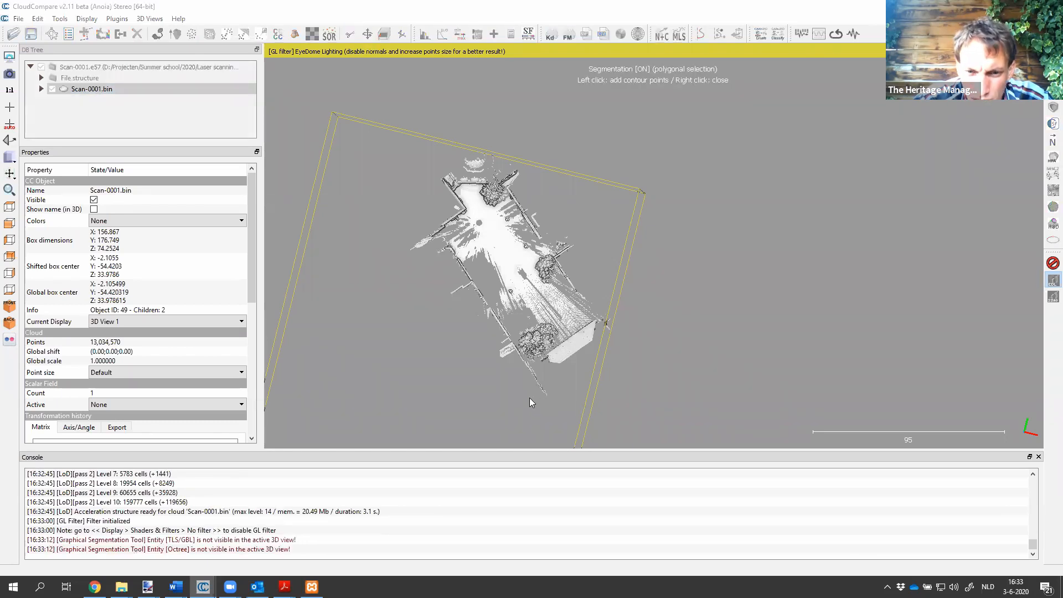
{"action": "left_click", "coordinate": [629, 332]}
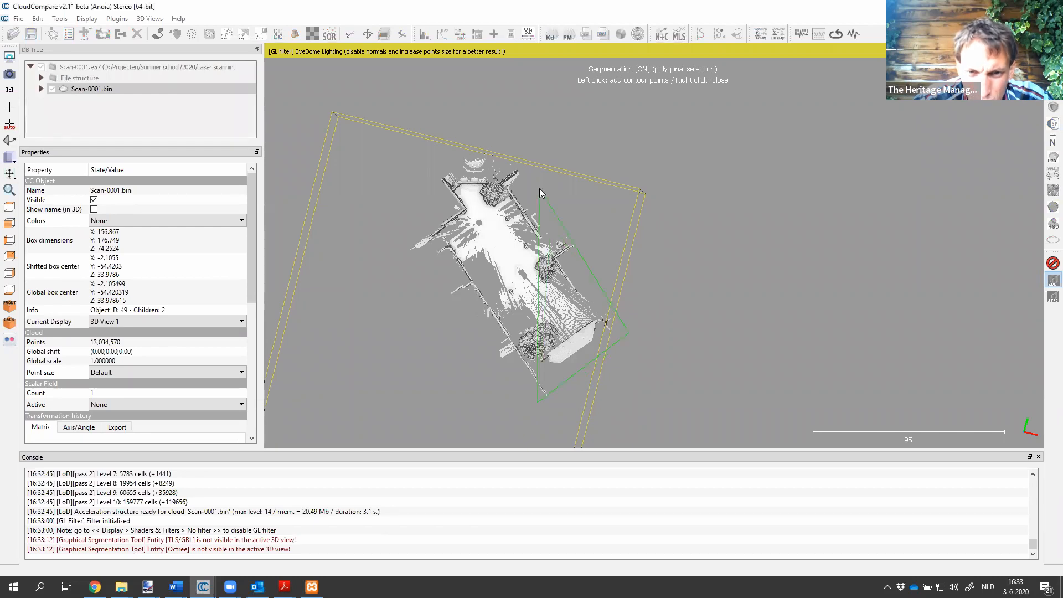
{"action": "left_click", "coordinate": [463, 143]}
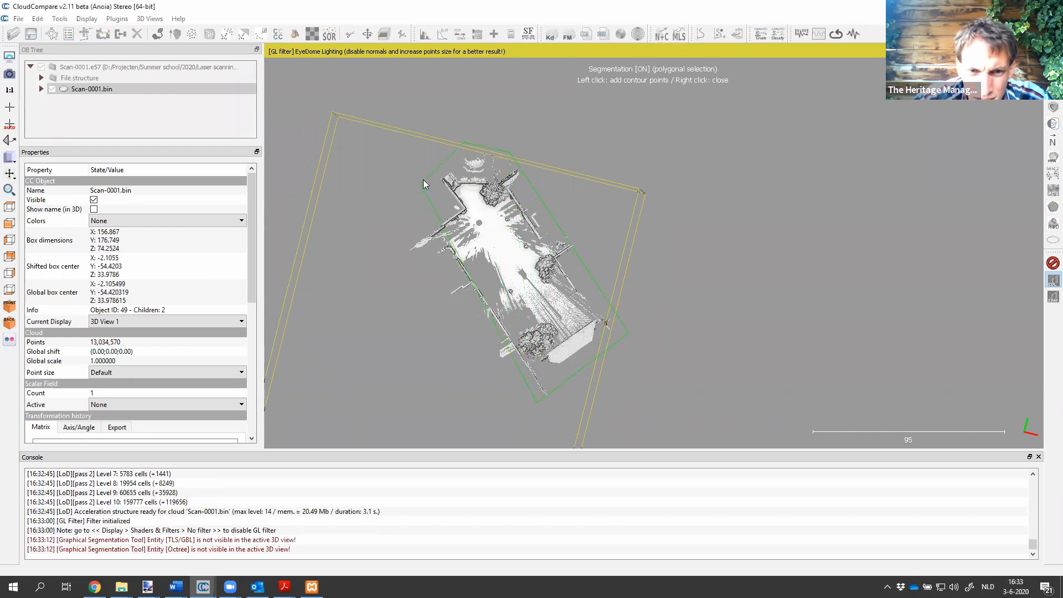
{"action": "left_click", "coordinate": [424, 180]}
{"action": "left_click", "coordinate": [397, 244]}
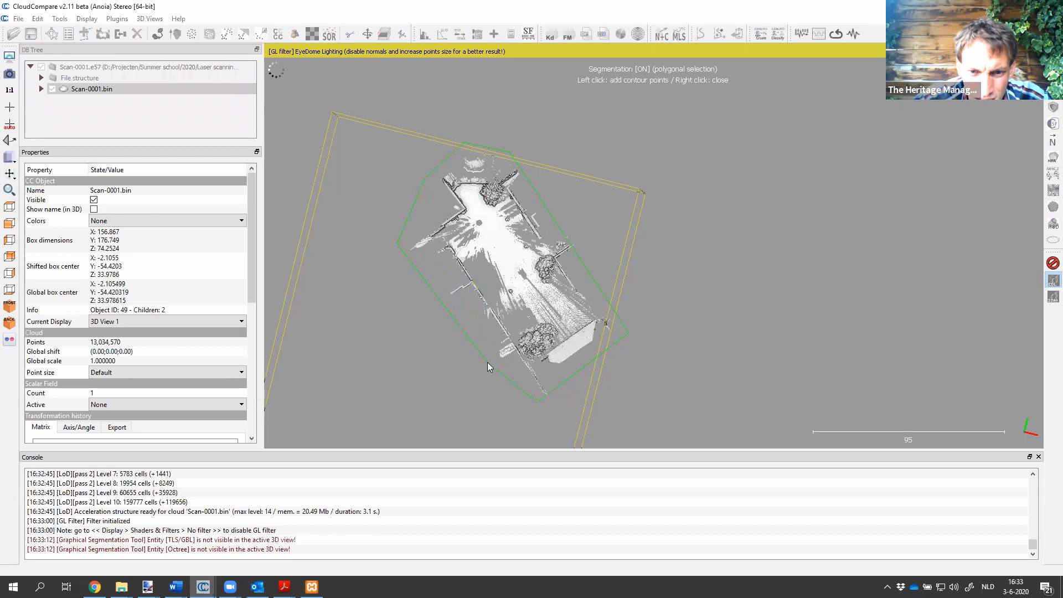
{"action": "left_click", "coordinate": [487, 362]}
{"action": "right_click", "coordinate": [487, 362]}
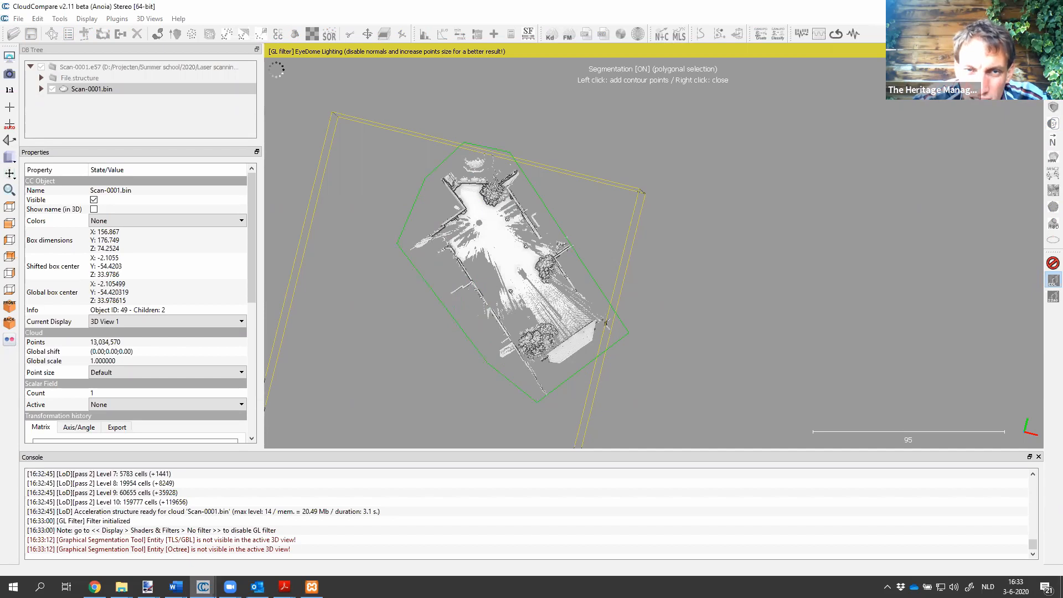
{"action": "key", "text": "i"}
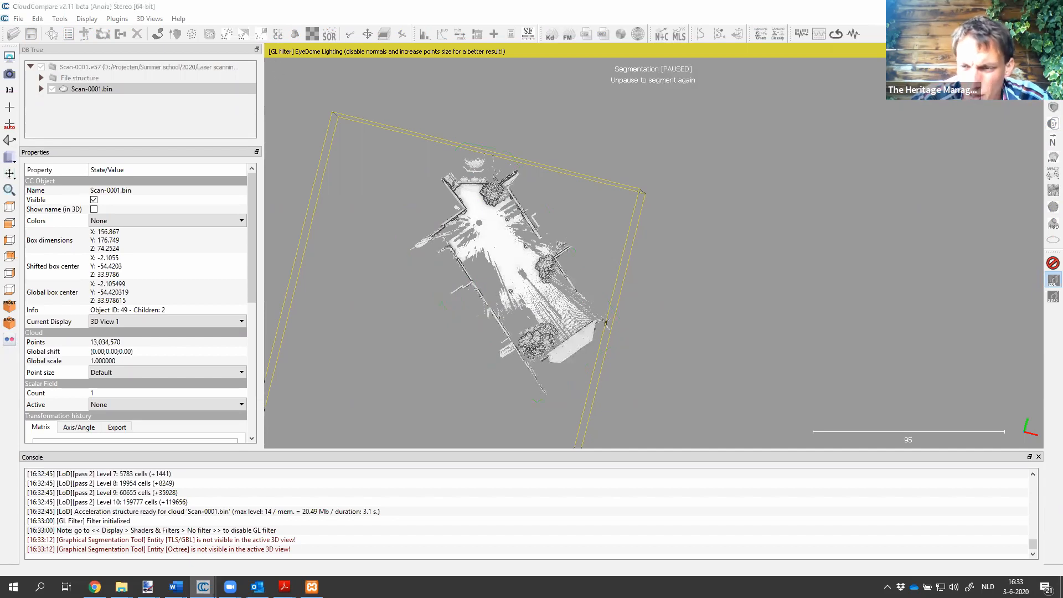
{"action": "key", "text": "Return"}
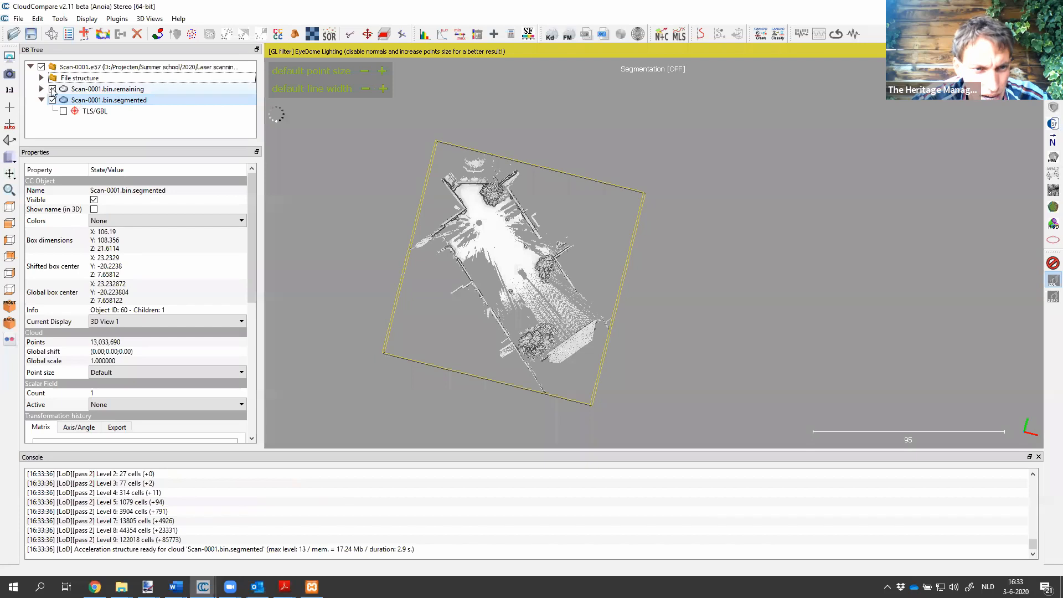
Step: Isolate the remaining cloud to inspect its stray points, and leave only the segmented cloud visible
{"action": "left_click", "coordinate": [52, 88]}
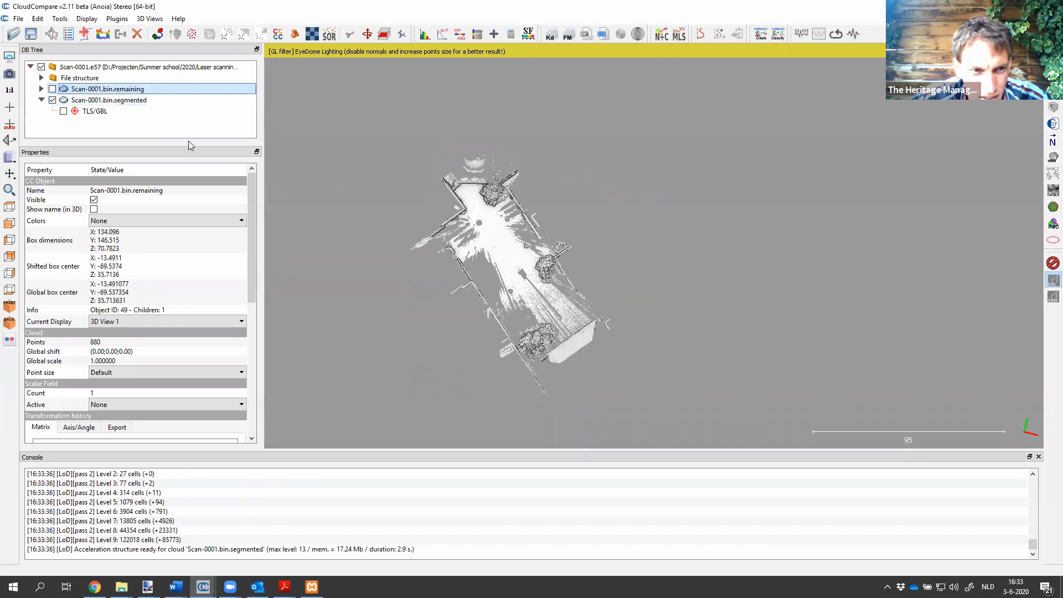
{"action": "left_click", "coordinate": [52, 89]}
{"action": "left_click", "coordinate": [52, 100]}
{"action": "left_click_drag", "start_coordinate": [459, 222], "coordinate": [539, 158]}
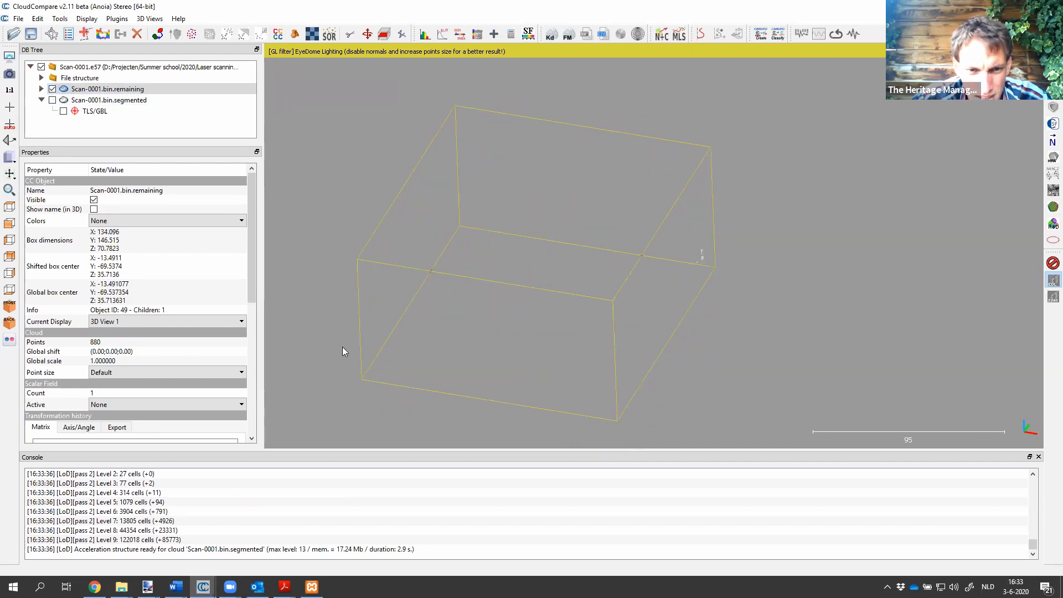
{"action": "left_click", "coordinate": [52, 99]}
{"action": "left_click", "coordinate": [52, 88]}
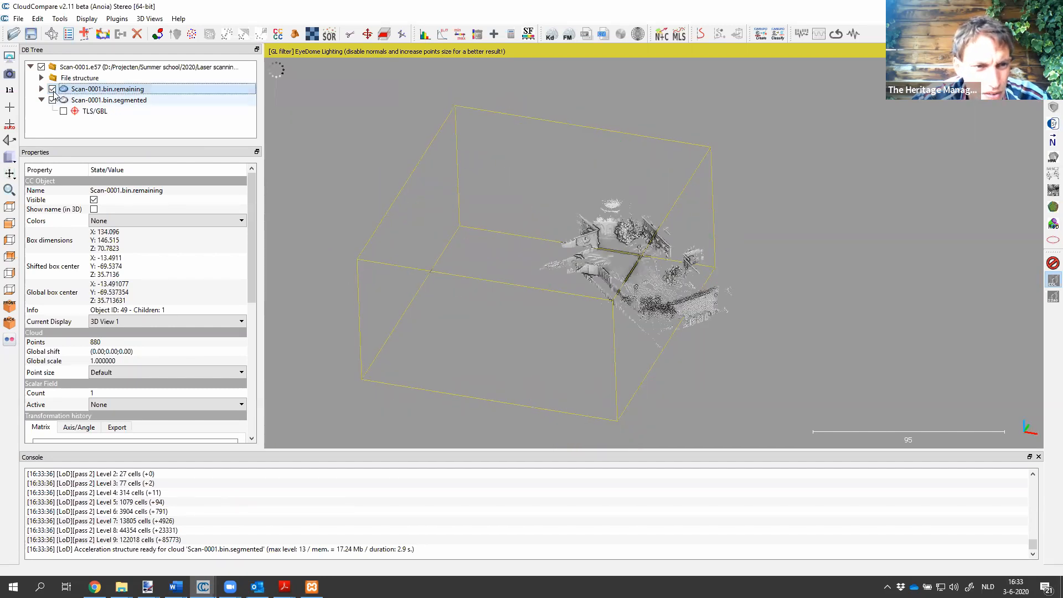
Step: Set a ground point in the middle of the square as the rotation centre for the segmented cloud
{"action": "left_click", "coordinate": [140, 102]}
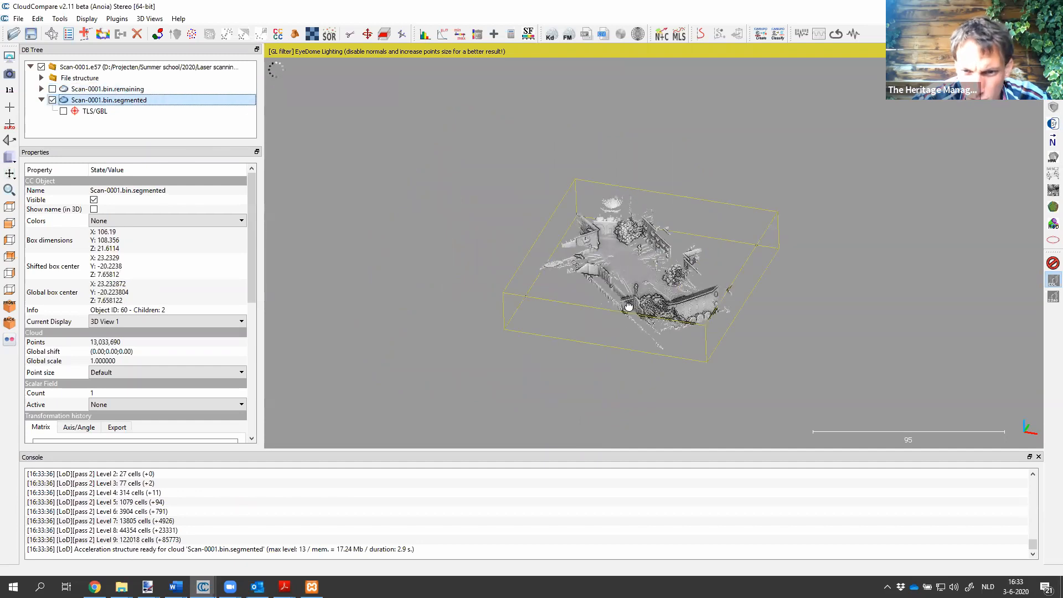
{"action": "left_click", "coordinate": [131, 89]}
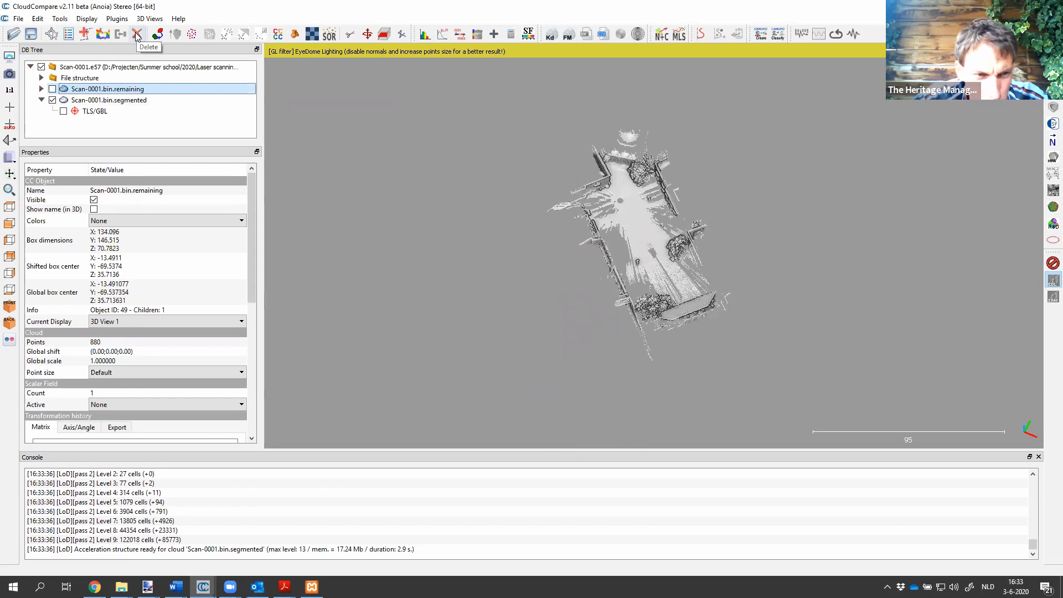
{"action": "left_click", "coordinate": [100, 102]}
{"action": "left_click", "coordinate": [9, 106]}
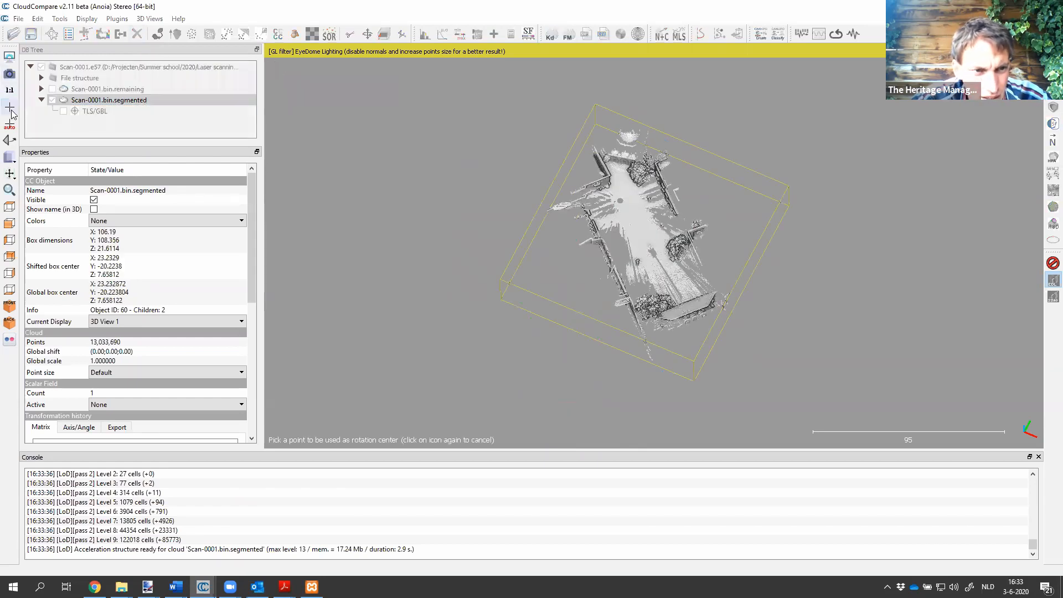
{"action": "left_click", "coordinate": [641, 227]}
Step: Examine the facades, trees and square of the segmented cloud up close from several angles
{"action": "scroll", "coordinate": [641, 224], "scroll_direction": "up", "scroll_amount": 2}
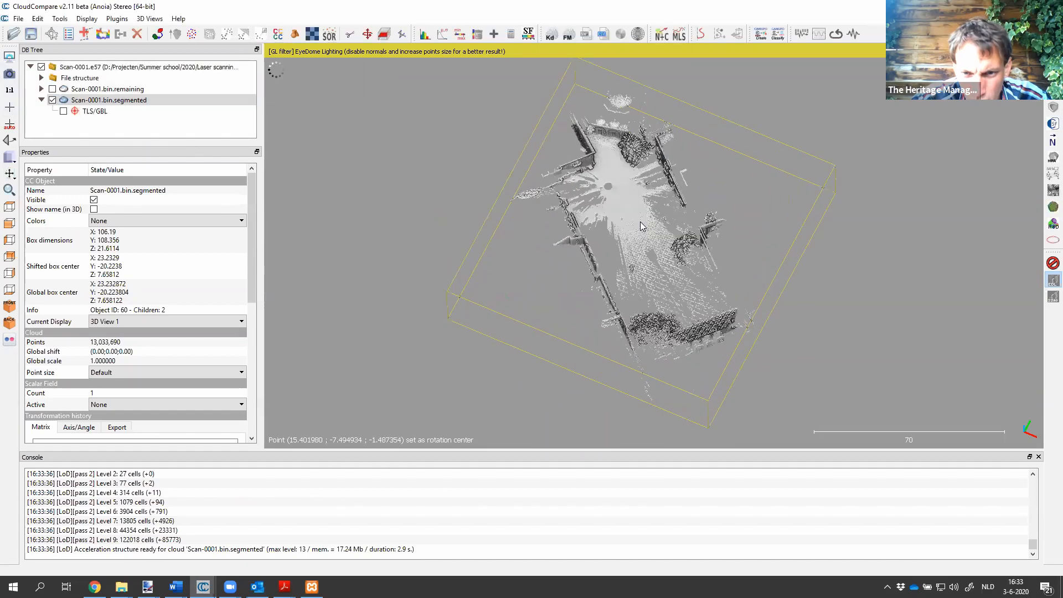
{"action": "scroll", "coordinate": [639, 222], "scroll_direction": "up", "scroll_amount": 10}
{"action": "left_click_drag", "start_coordinate": [623, 380], "coordinate": [604, 302]}
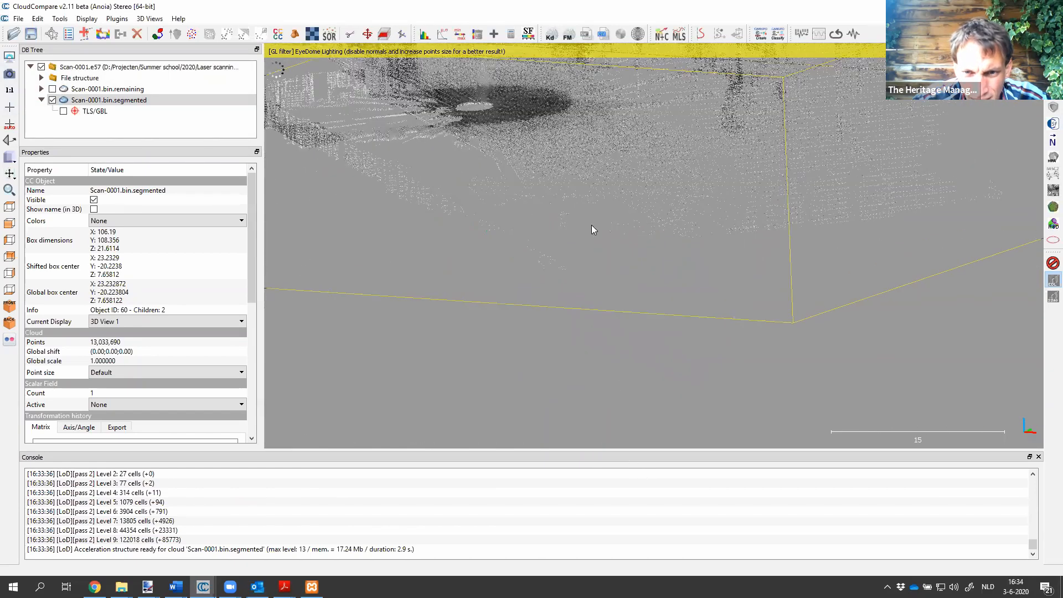
{"action": "right_click_drag", "start_coordinate": [591, 225], "coordinate": [627, 409]}
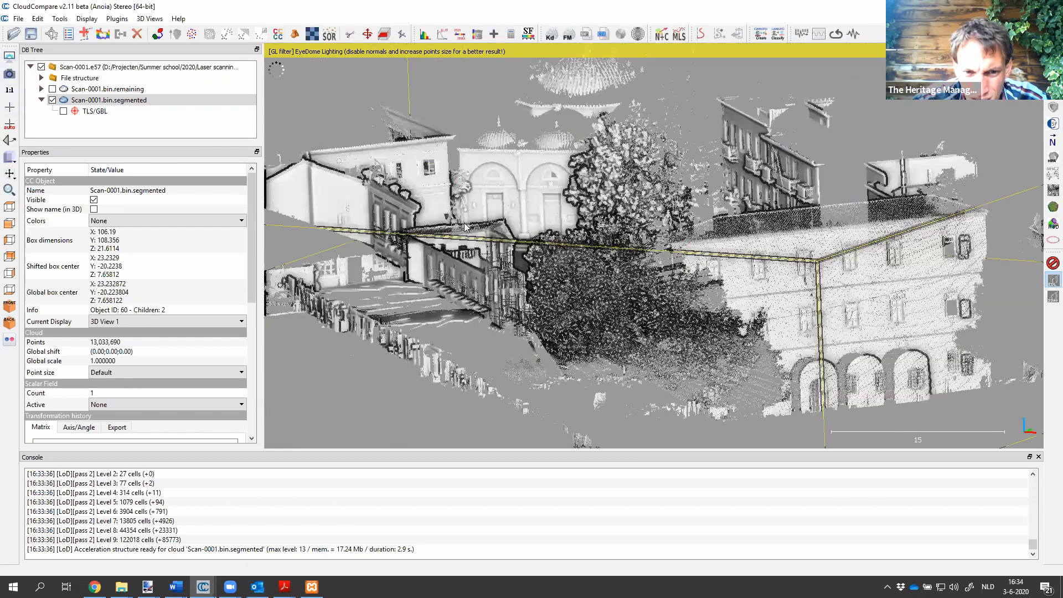
{"action": "left_click_drag", "start_coordinate": [685, 291], "coordinate": [654, 255]}
{"action": "right_click_drag", "start_coordinate": [619, 163], "coordinate": [524, 337]}
{"action": "left_click_drag", "start_coordinate": [570, 255], "coordinate": [566, 220]}
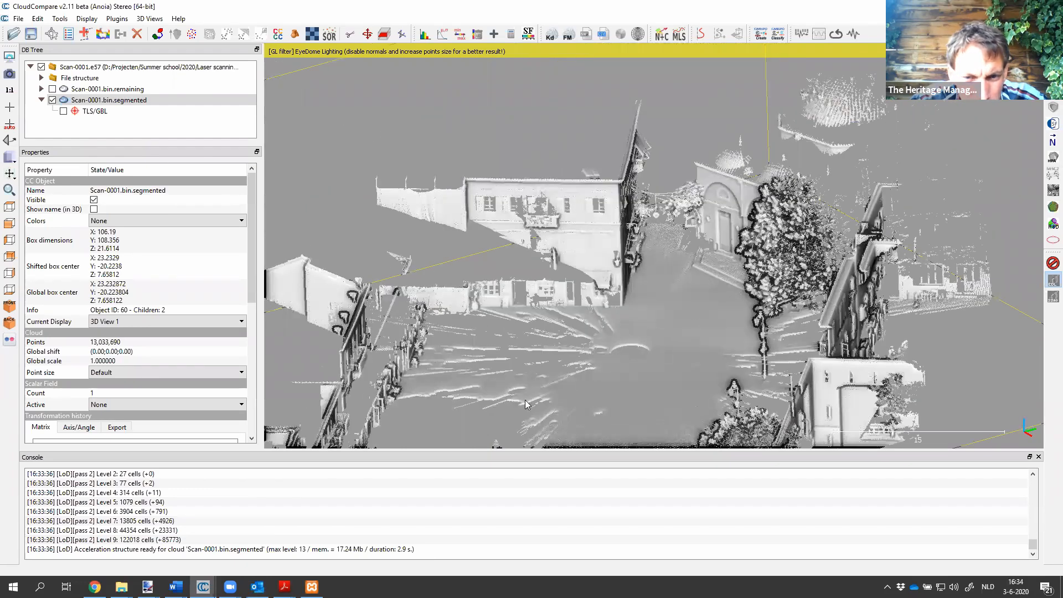
{"action": "scroll", "coordinate": [602, 310], "scroll_direction": "up", "scroll_amount": 5}
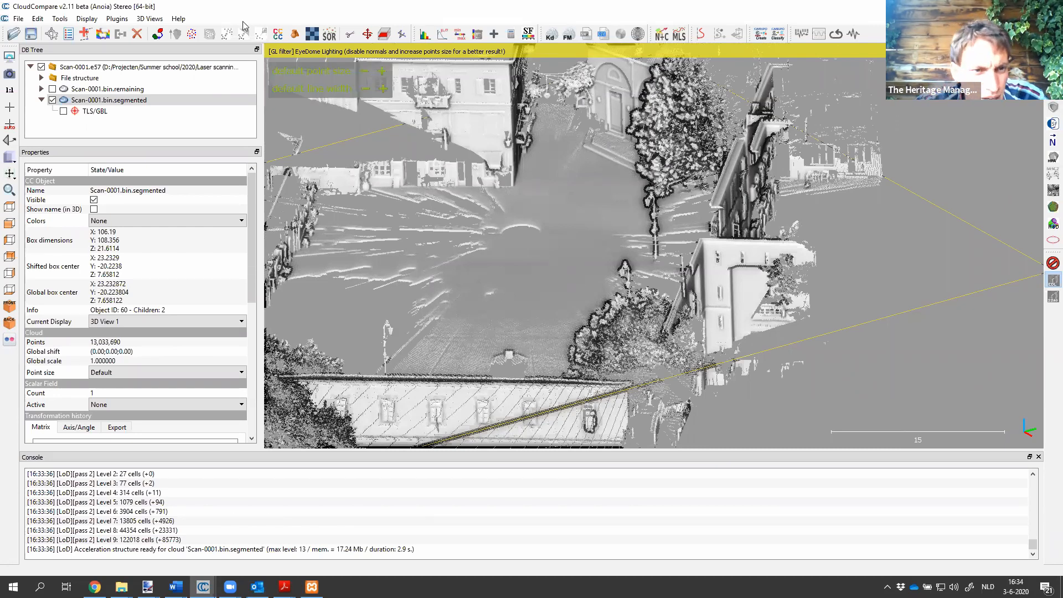
Step: Switch to the PDF slides to review the Segment tool's options, and return to CloudCompare
{"action": "left_click", "coordinate": [117, 90]}
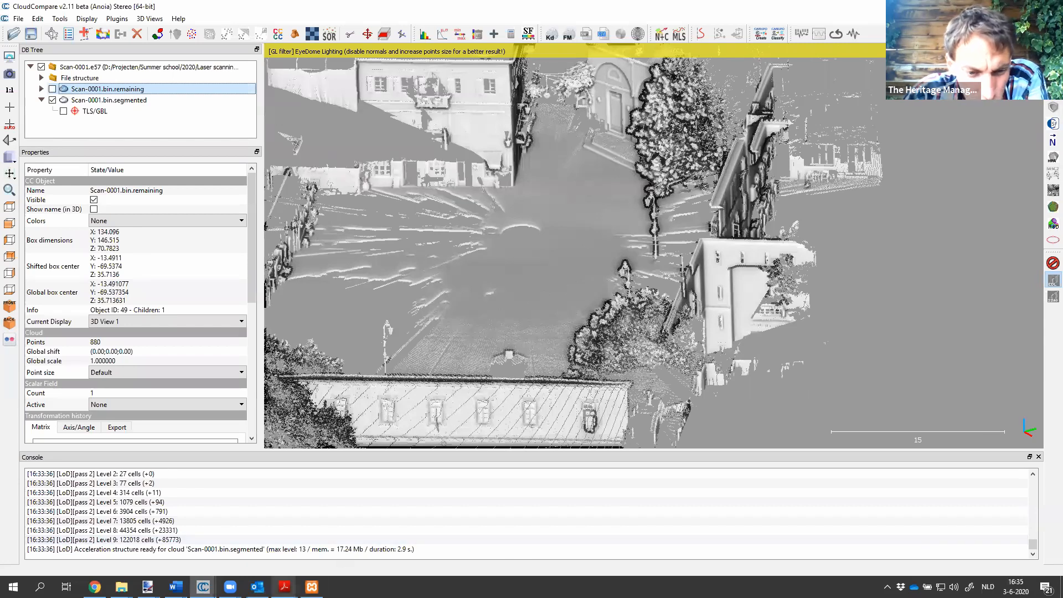
{"action": "mouse_move", "coordinate": [284, 586]}
{"action": "left_click", "coordinate": [227, 535]}
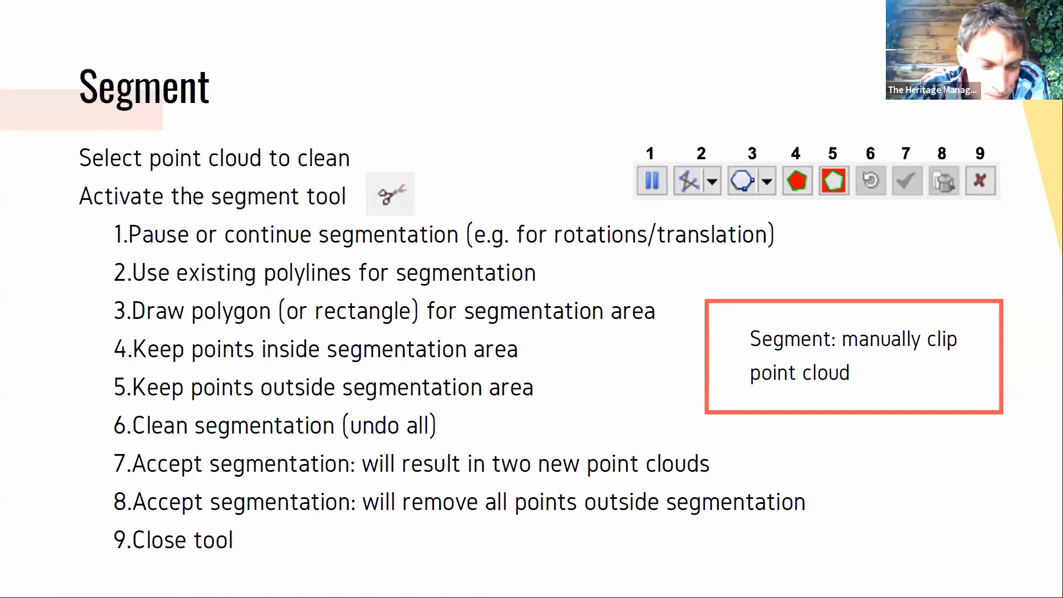
{"action": "key", "text": "alt+Tab"}
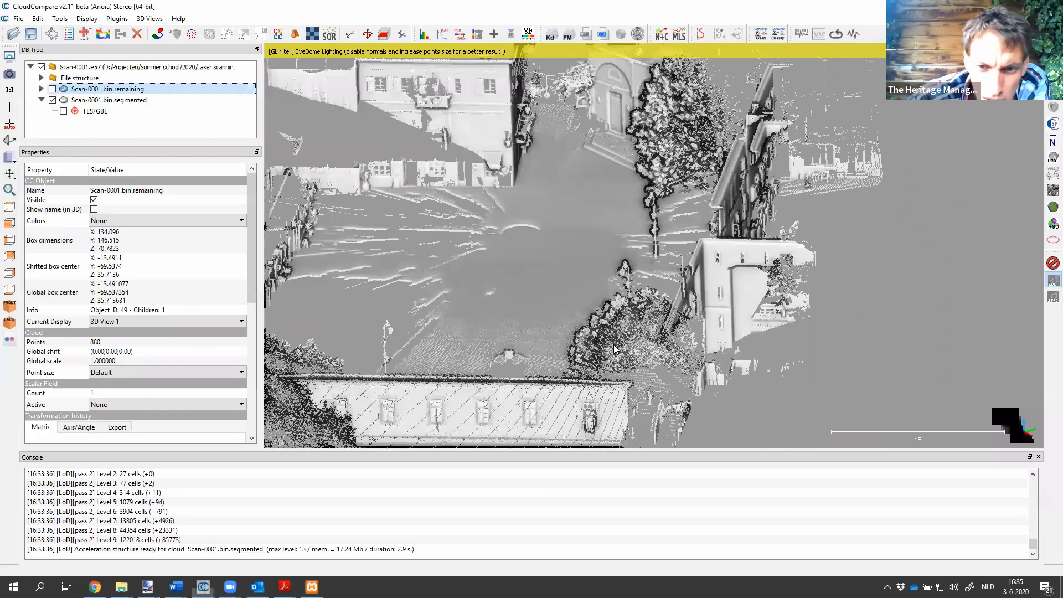
Step: Raise the default point size to 3 for a close view of the ground in front of the church steps
{"action": "right_click_drag", "start_coordinate": [529, 158], "coordinate": [582, 237]}
{"action": "scroll", "coordinate": [582, 237], "scroll_direction": "up", "scroll_amount": 5}
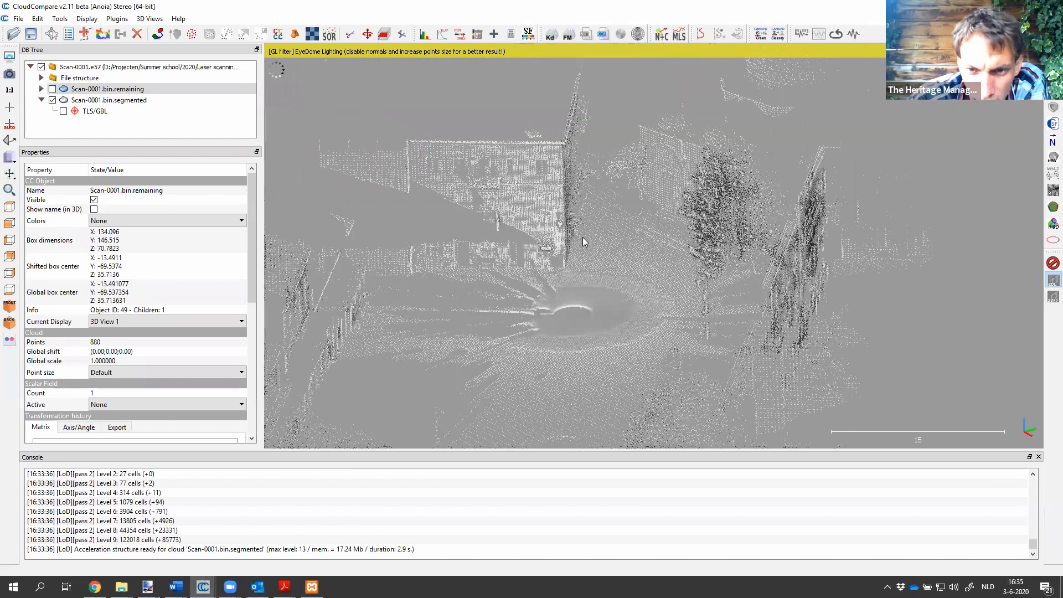
{"action": "scroll", "coordinate": [583, 236], "scroll_direction": "up", "scroll_amount": 6}
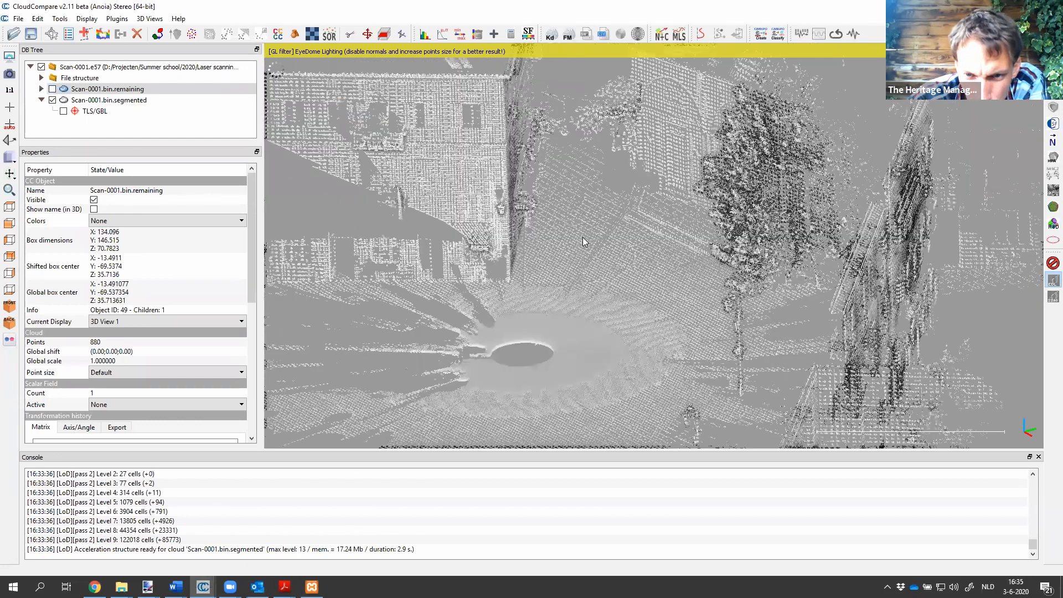
{"action": "right_click_drag", "start_coordinate": [582, 237], "coordinate": [610, 257]}
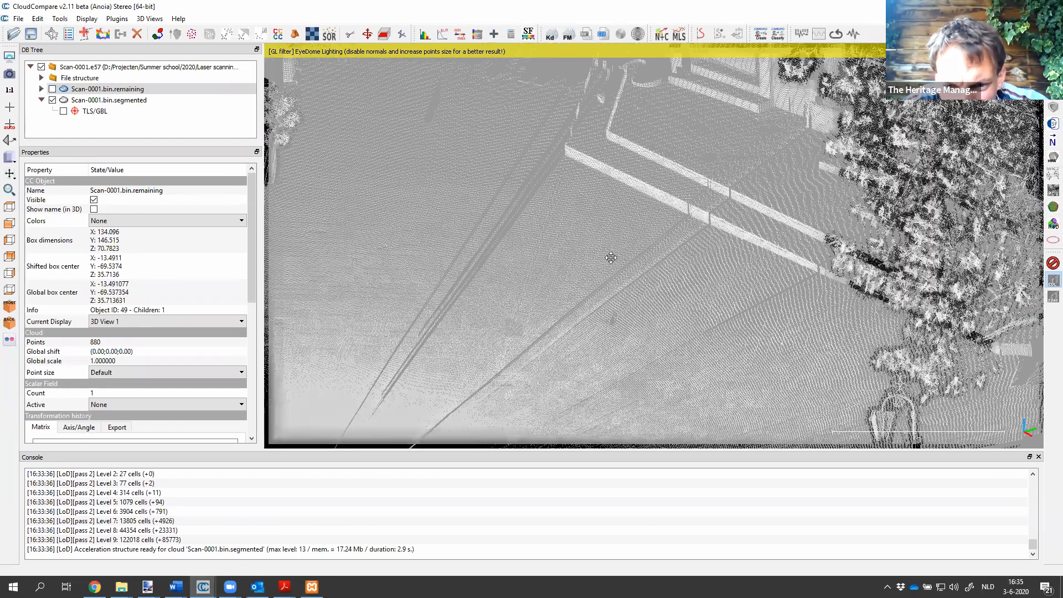
{"action": "scroll", "coordinate": [614, 323], "scroll_direction": "up", "scroll_amount": 3}
{"action": "scroll", "coordinate": [609, 310], "scroll_direction": "up", "scroll_amount": 3}
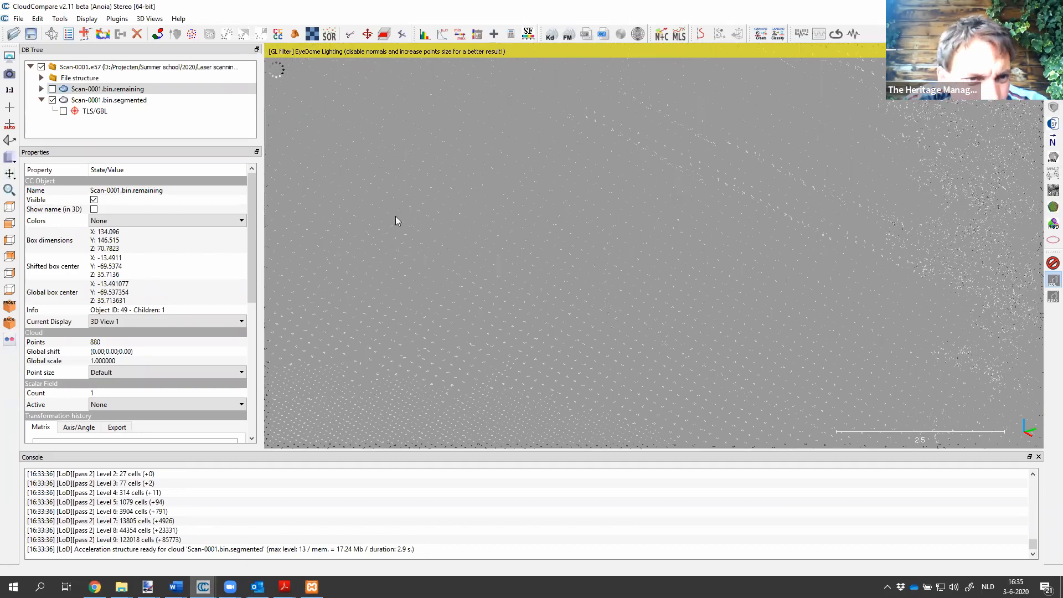
{"action": "double_click", "coordinate": [383, 72]}
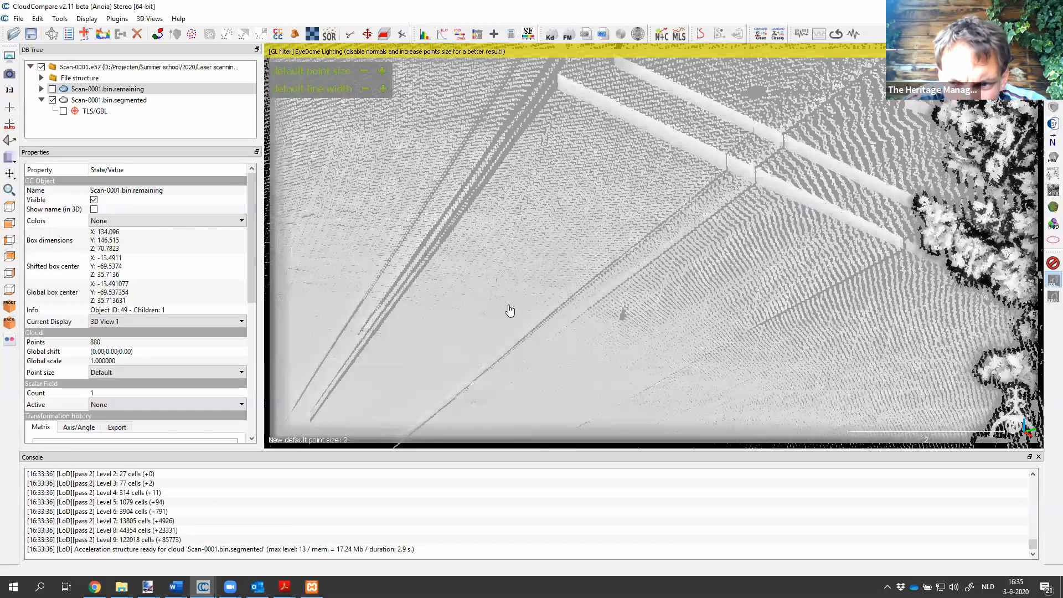
Step: Set a ground point near the small object in front of the steps as the new rotation centre
{"action": "right_click_drag", "start_coordinate": [567, 296], "coordinate": [529, 316]}
{"action": "left_click_drag", "start_coordinate": [529, 316], "coordinate": [485, 337]}
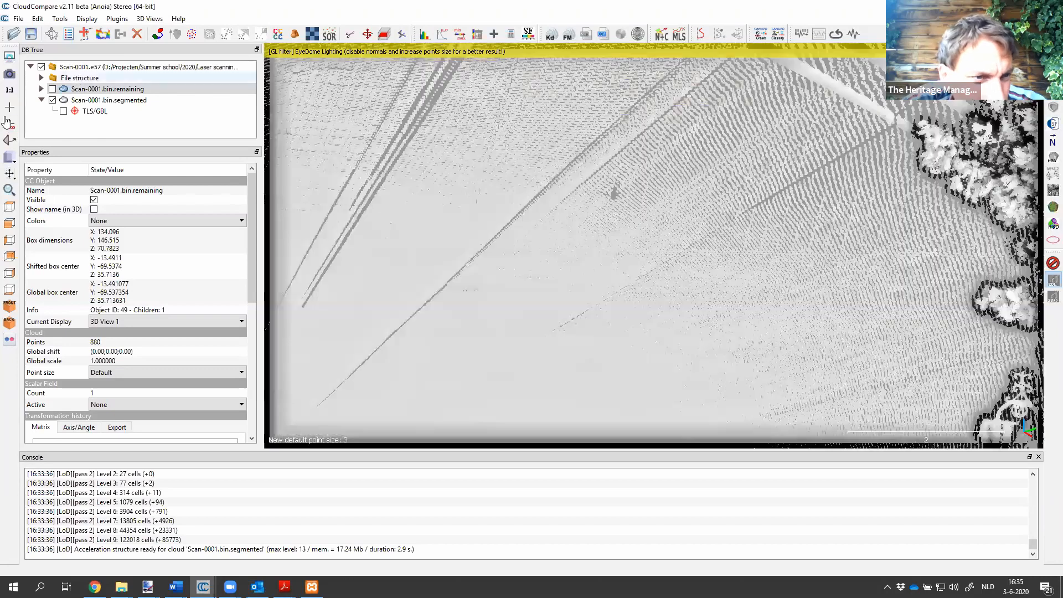
{"action": "left_click", "coordinate": [10, 109]}
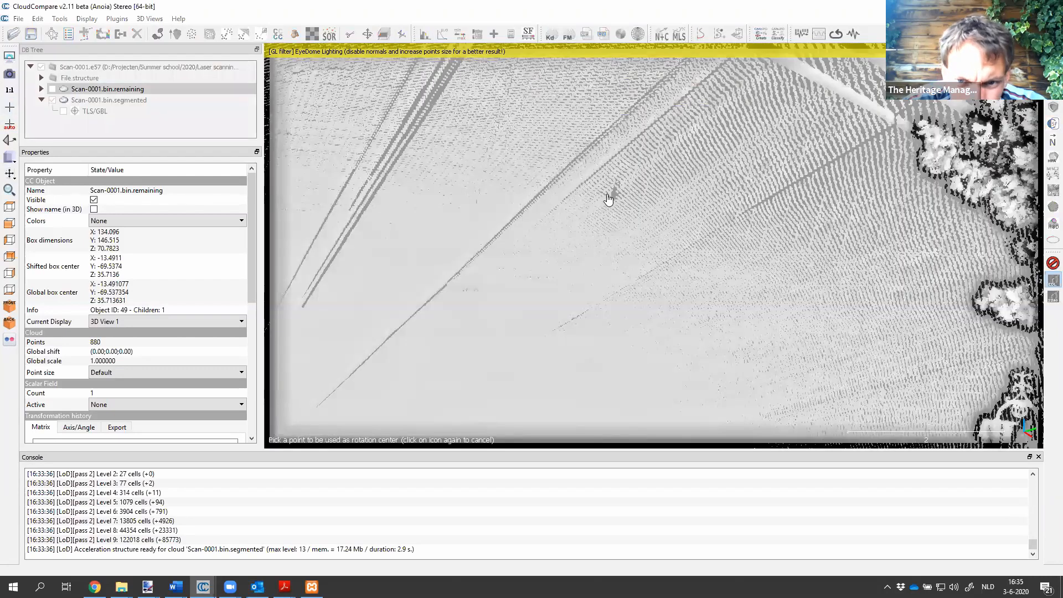
{"action": "left_click", "coordinate": [577, 284]}
{"action": "left_click_drag", "start_coordinate": [577, 284], "coordinate": [589, 236]}
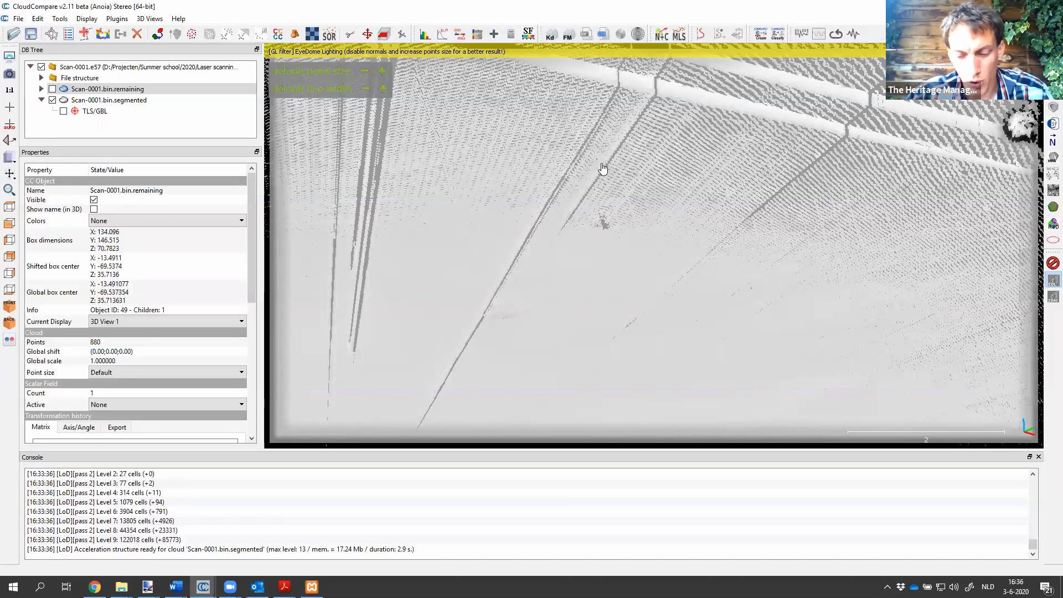
Step: Switch to the PDF slides to review the Segment example and the Cross sections workflow, and return to CloudCompare
{"action": "key", "text": "alt+Tab"}
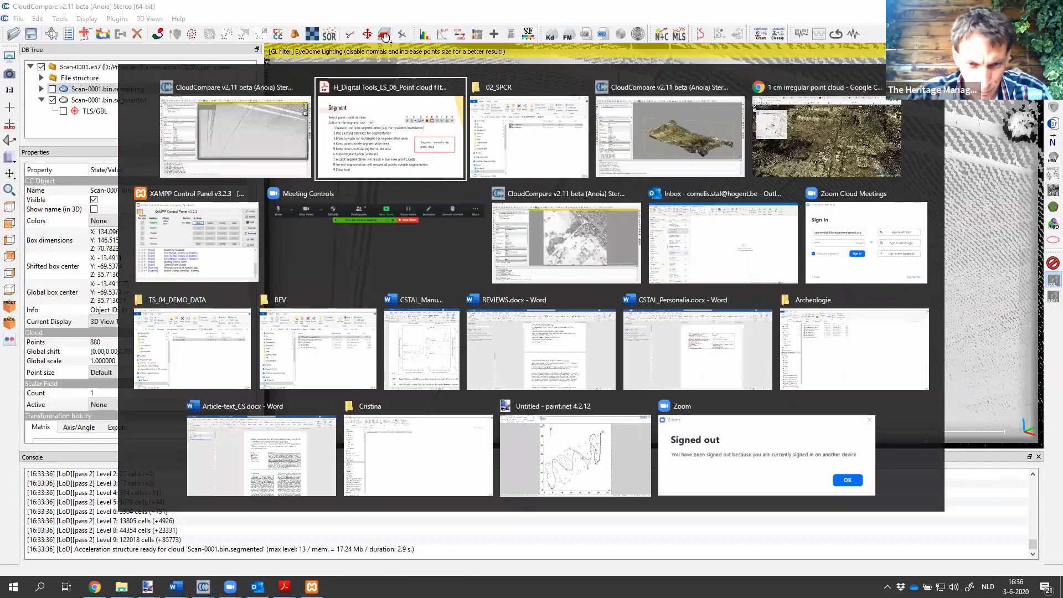
{"action": "key", "text": "Right"}
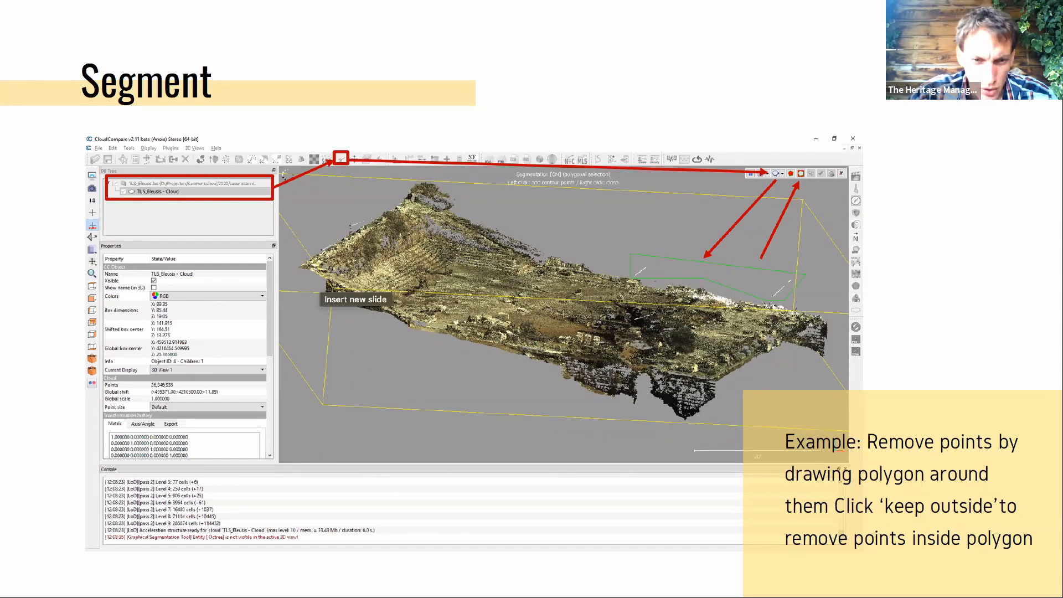
{"action": "key", "text": "Right"}
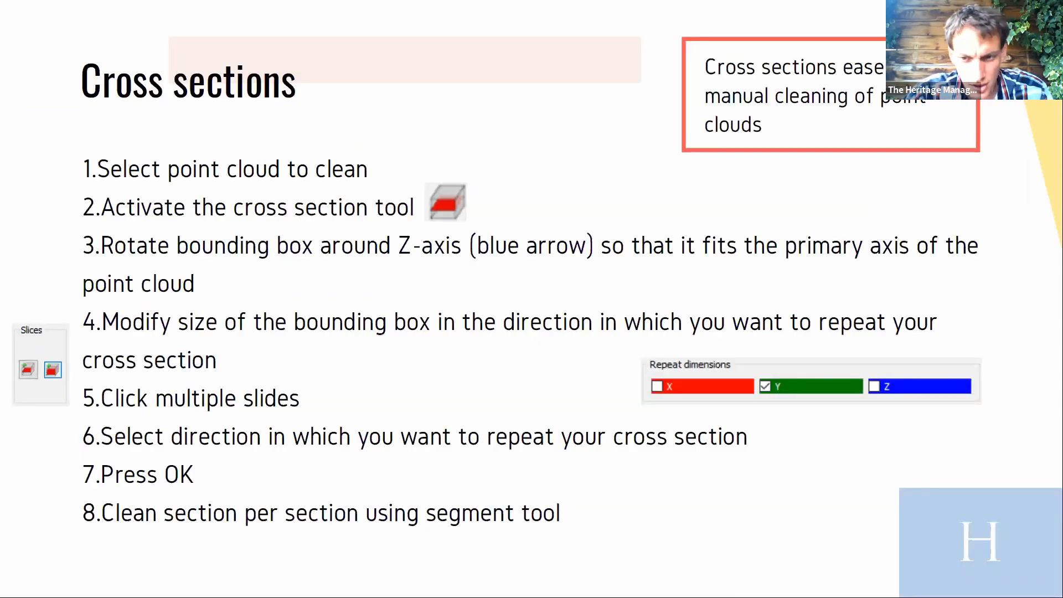
{"action": "key", "text": "alt+Tab"}
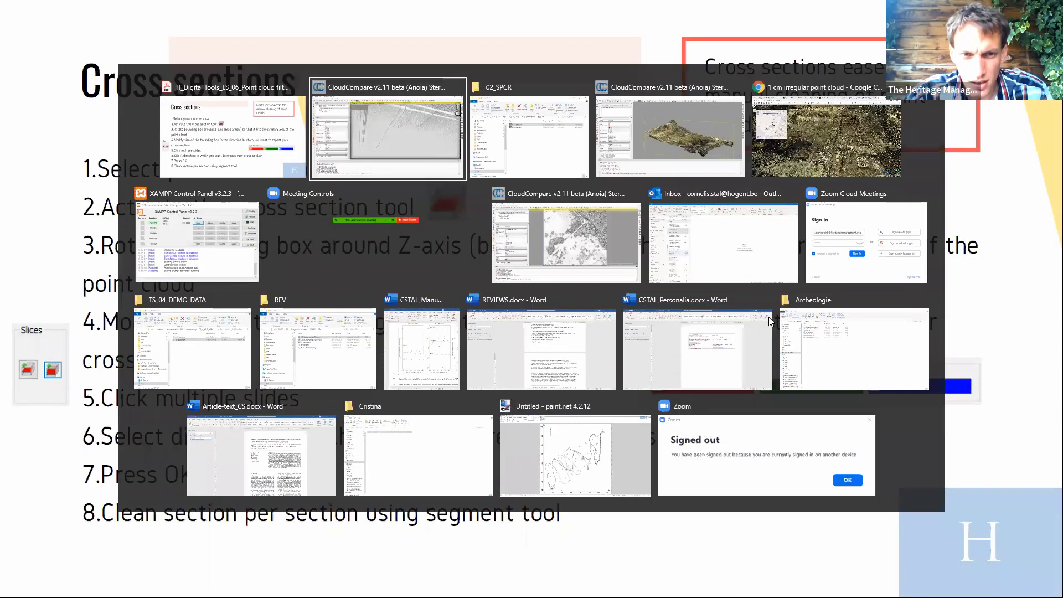
Step: Delete the Scan-0001.bin.remaining cloud
{"action": "scroll", "coordinate": [704, 269], "scroll_direction": "down", "scroll_amount": 9}
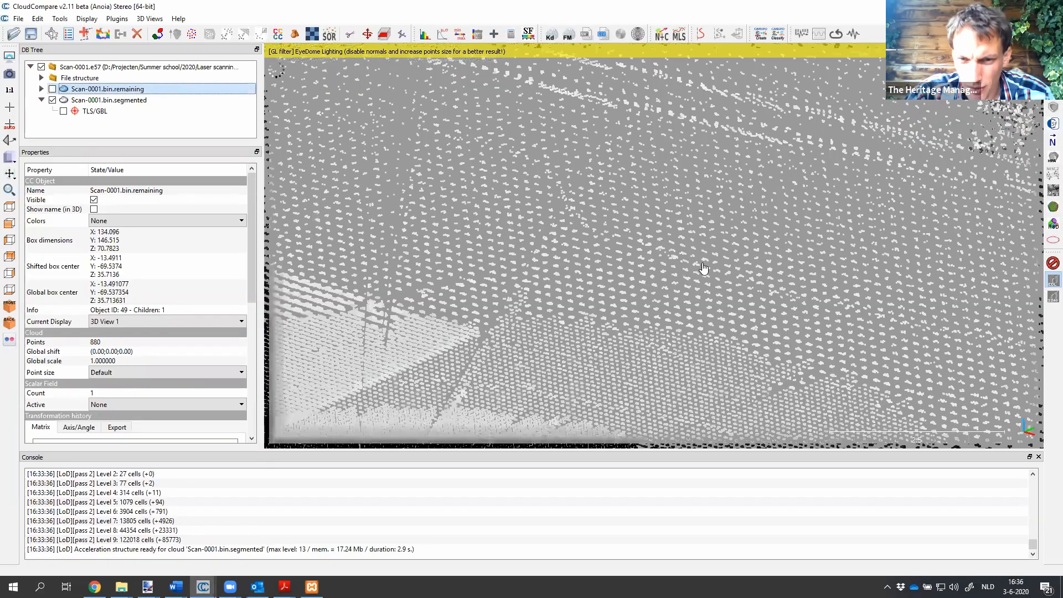
{"action": "scroll", "coordinate": [704, 268], "scroll_direction": "down", "scroll_amount": 10}
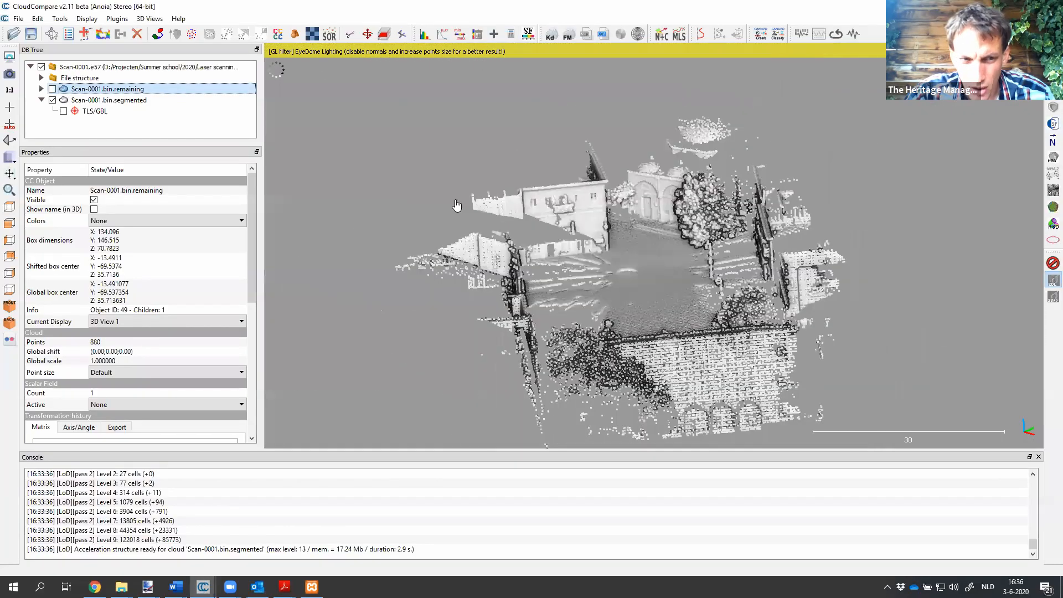
{"action": "left_click", "coordinate": [137, 34]}
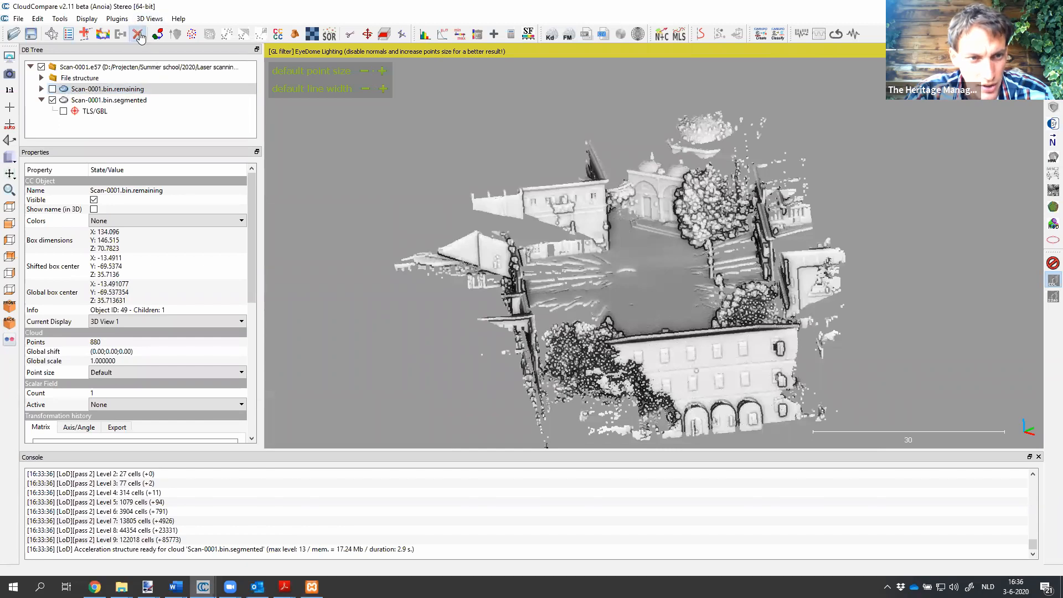
Step: Start the Cross Section tool on Scan-0001.bin.segmented and rotate its box around Z to align with the square's long direction
{"action": "left_click", "coordinate": [127, 96]}
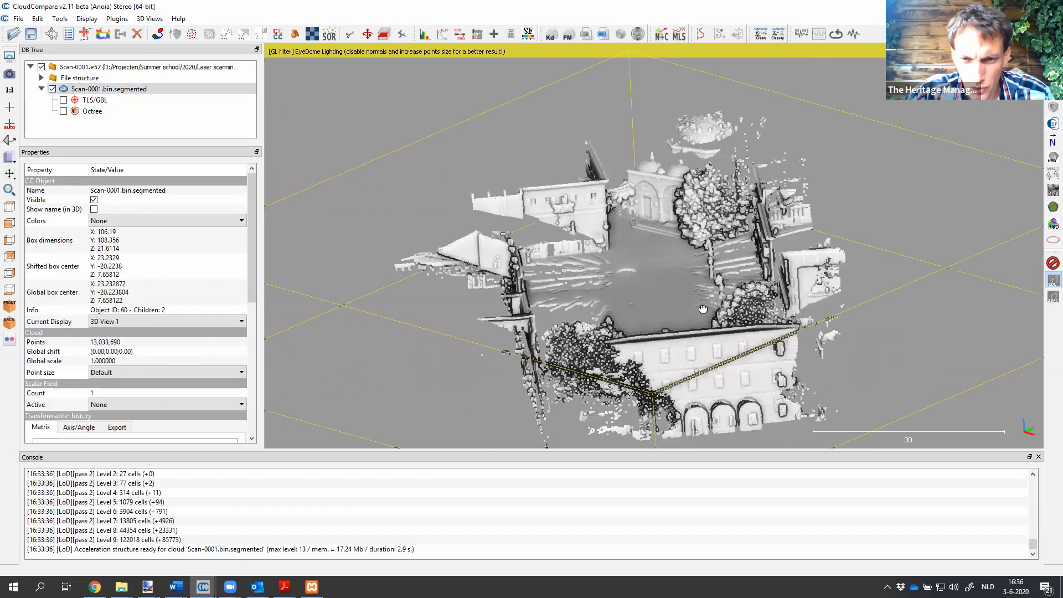
{"action": "left_click_drag", "start_coordinate": [756, 303], "coordinate": [737, 377]}
{"action": "scroll", "coordinate": [738, 377], "scroll_direction": "down", "scroll_amount": 10}
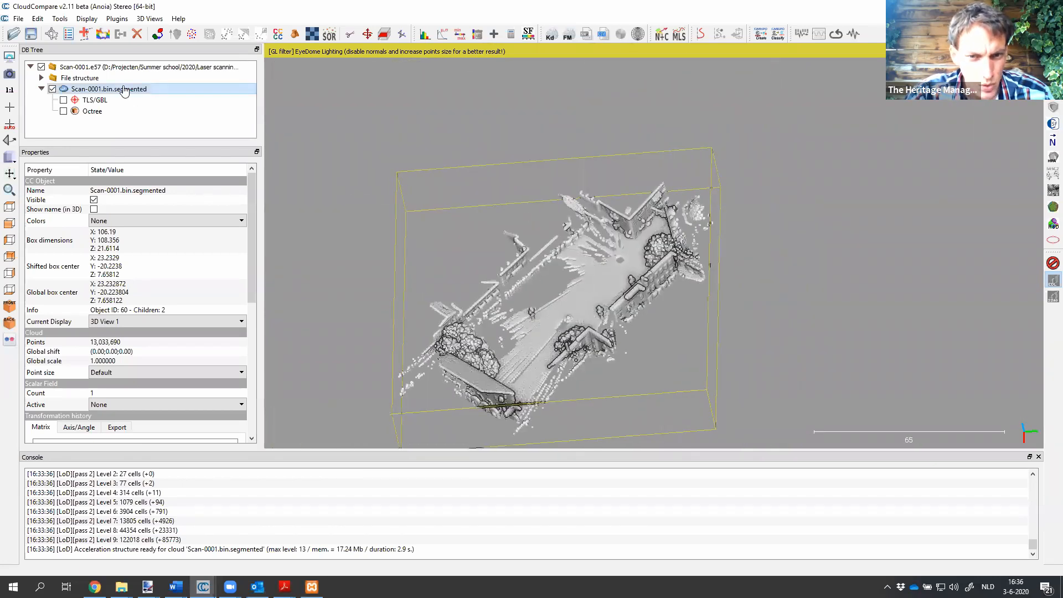
{"action": "left_click", "coordinate": [125, 90]}
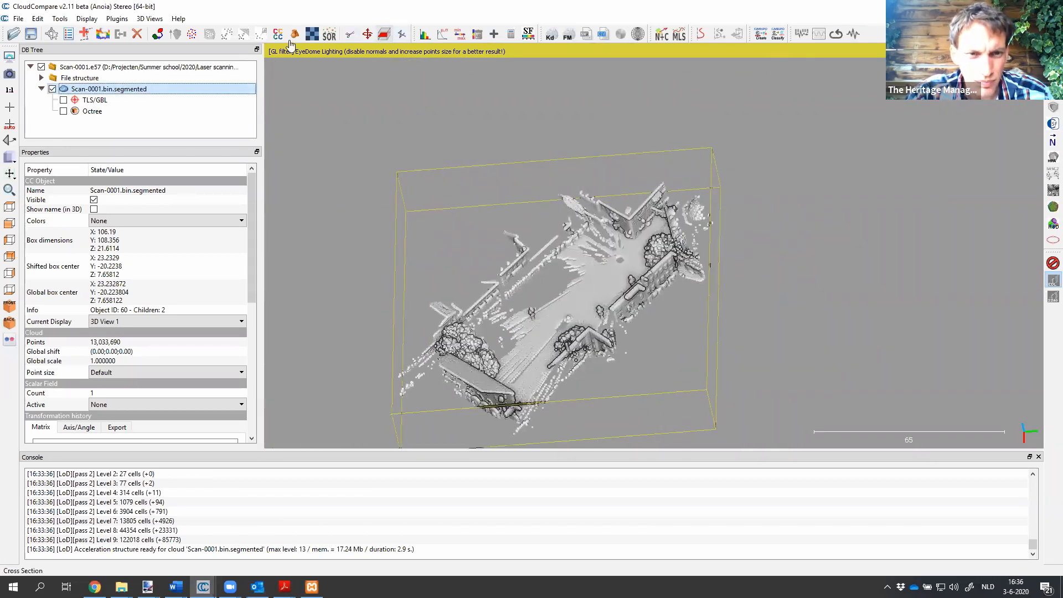
{"action": "left_click", "coordinate": [291, 40]}
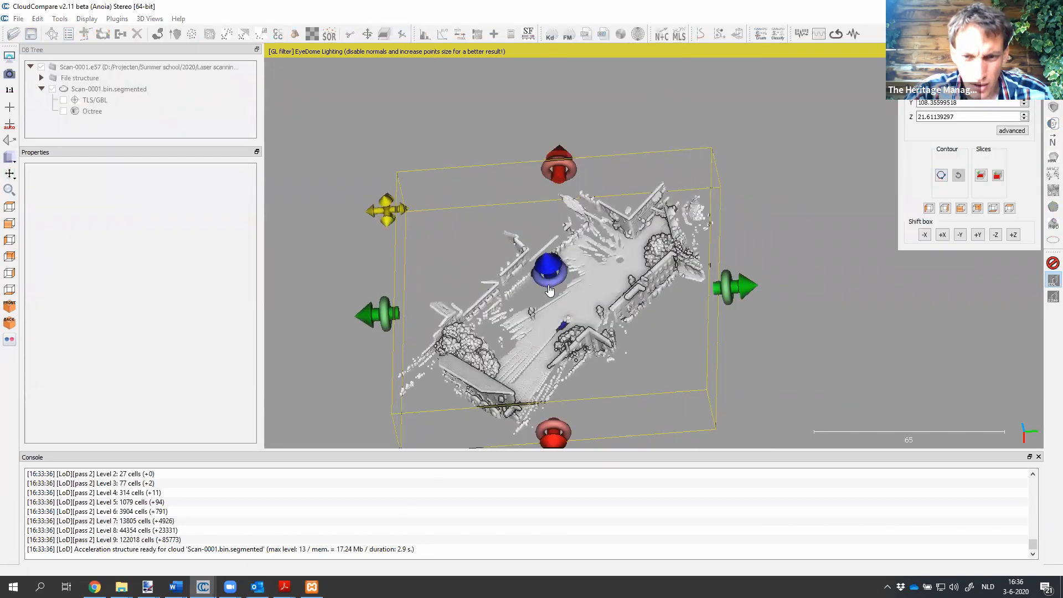
{"action": "left_click_drag", "start_coordinate": [549, 289], "coordinate": [501, 211]}
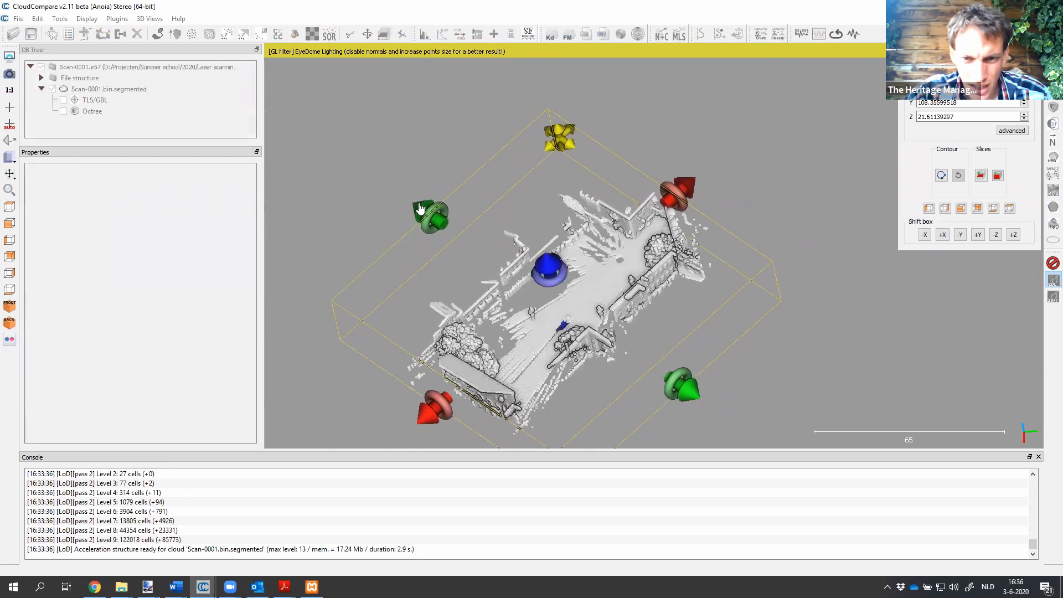
Step: Narrow the cross-section box in Y to a lengthwise slice about 6.42 wide
{"action": "left_click_drag", "start_coordinate": [420, 209], "coordinate": [586, 317]}
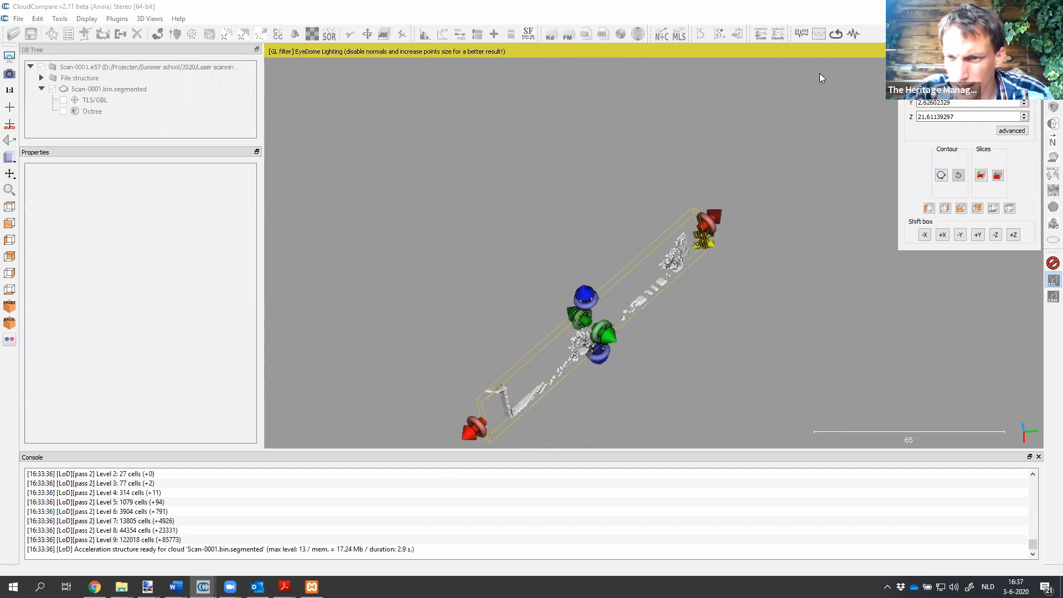
{"action": "left_click", "coordinate": [997, 176]}
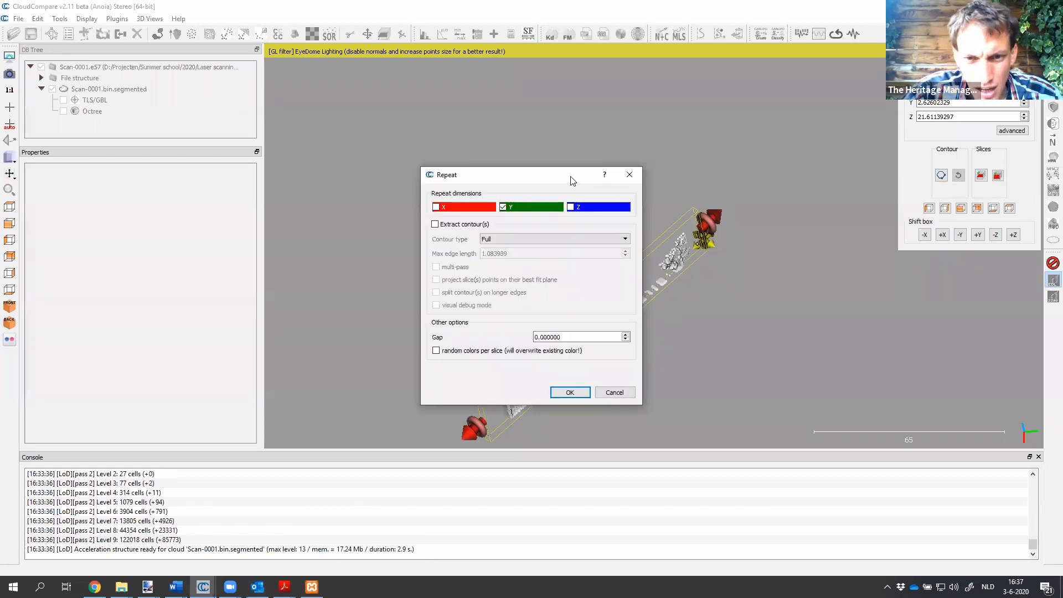
{"action": "left_click_drag", "start_coordinate": [564, 179], "coordinate": [285, 138]}
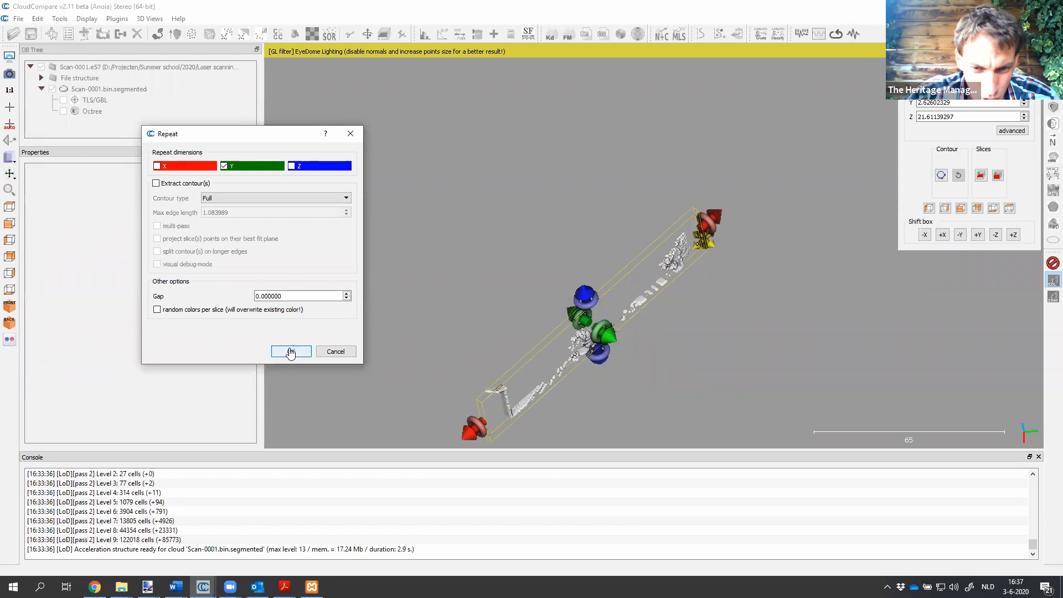
{"action": "left_click", "coordinate": [333, 352]}
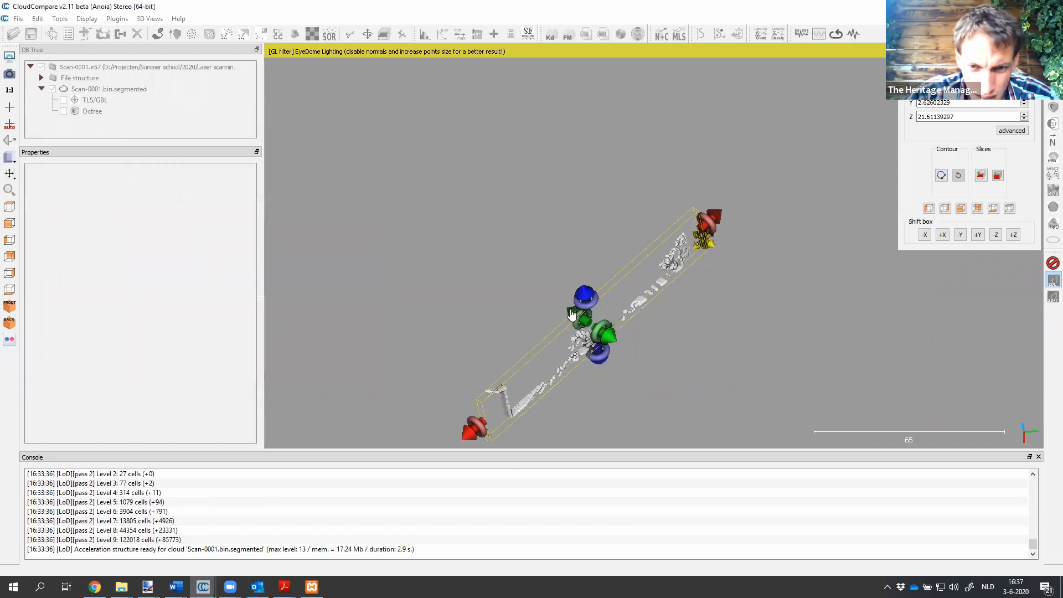
{"action": "left_click_drag", "start_coordinate": [568, 312], "coordinate": [559, 305]}
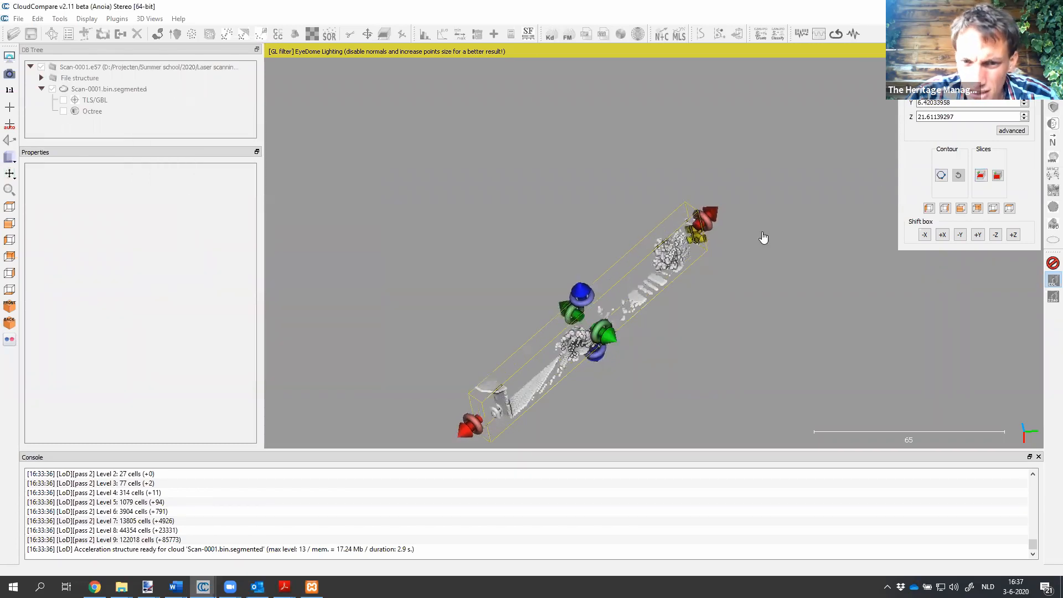
Step: Extract multiple slices repeated along Y only with a gap of 0, and close the Cross Section tool
{"action": "left_click", "coordinate": [997, 174]}
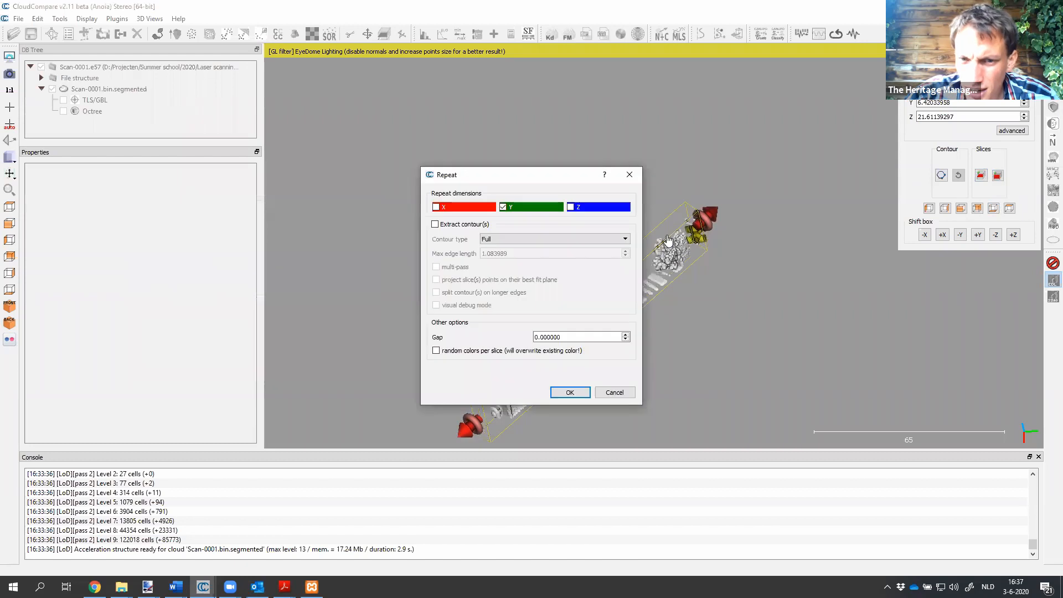
{"action": "left_click", "coordinate": [562, 393]}
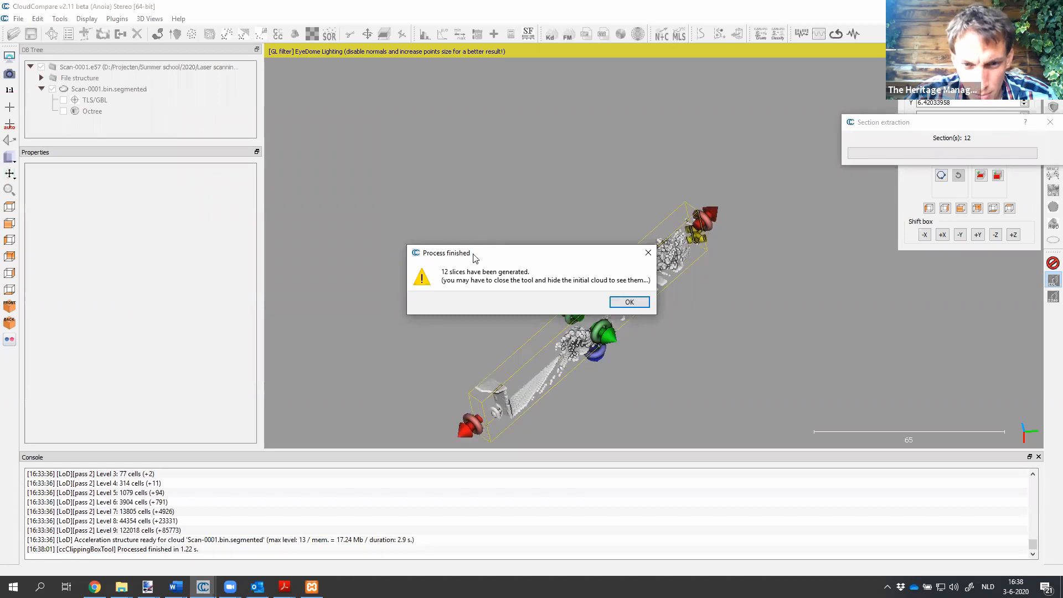
{"action": "left_click_drag", "start_coordinate": [473, 250], "coordinate": [459, 93]}
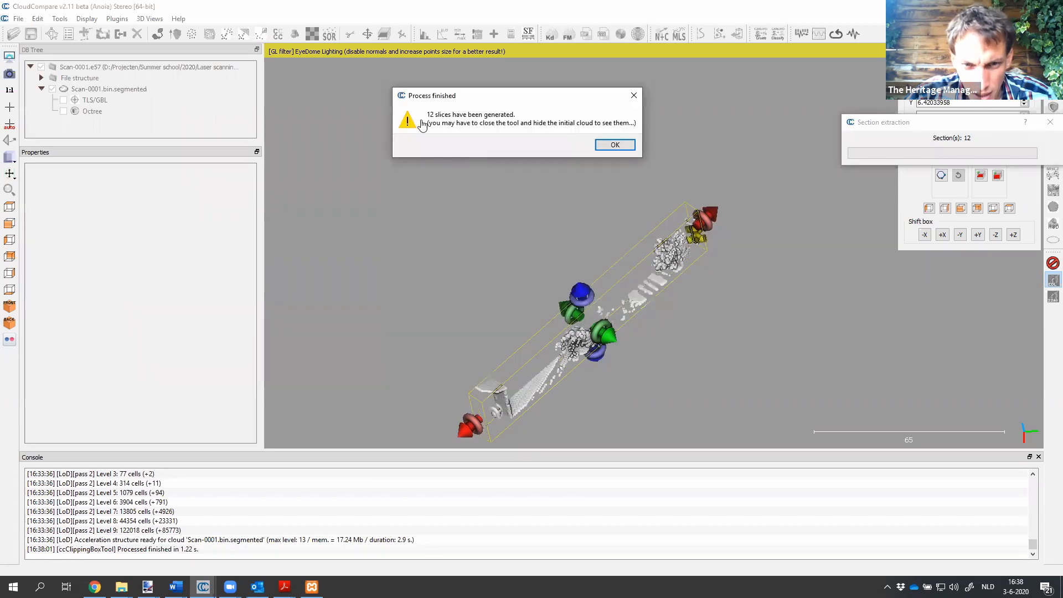
{"action": "left_click", "coordinate": [615, 145]}
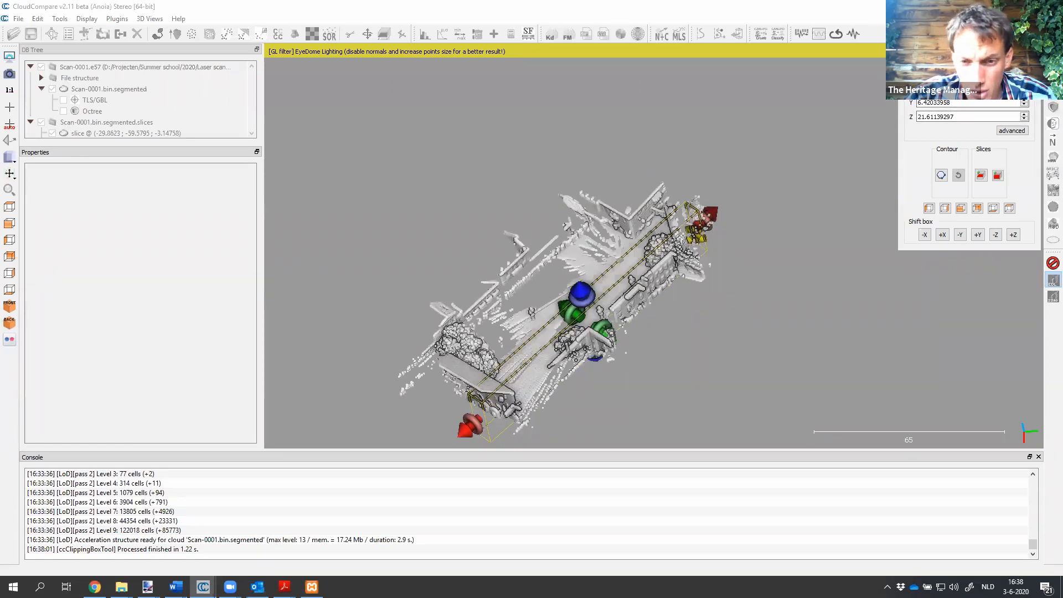
{"action": "key", "text": "Escape"}
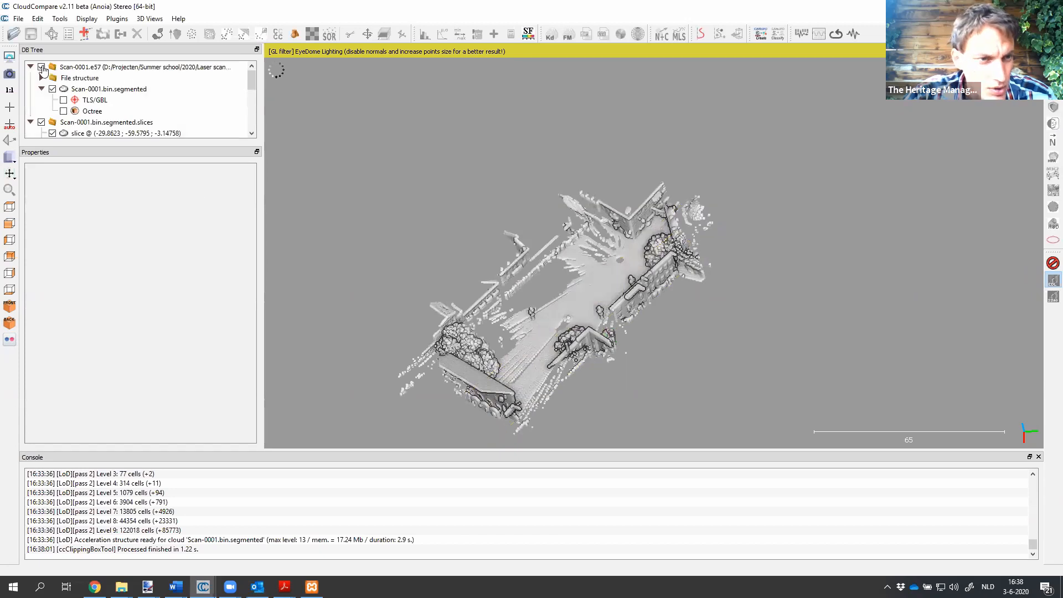
Step: Hide and collapse the Scan-0001.e57 group, and hide the Scan-0001.bin.segmented.slices group
{"action": "left_click", "coordinate": [41, 68]}
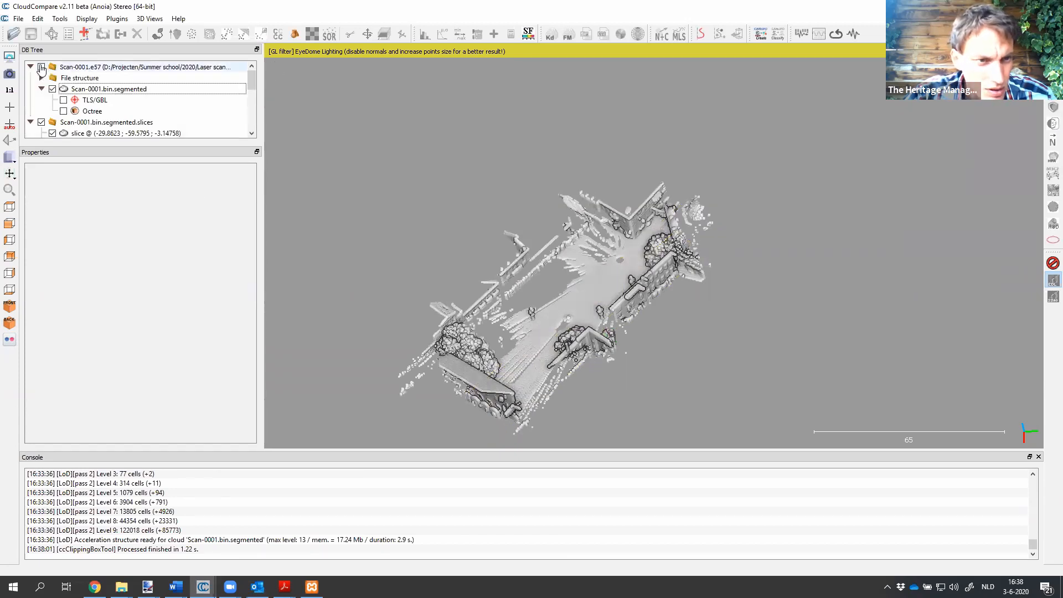
{"action": "left_click", "coordinate": [30, 66]}
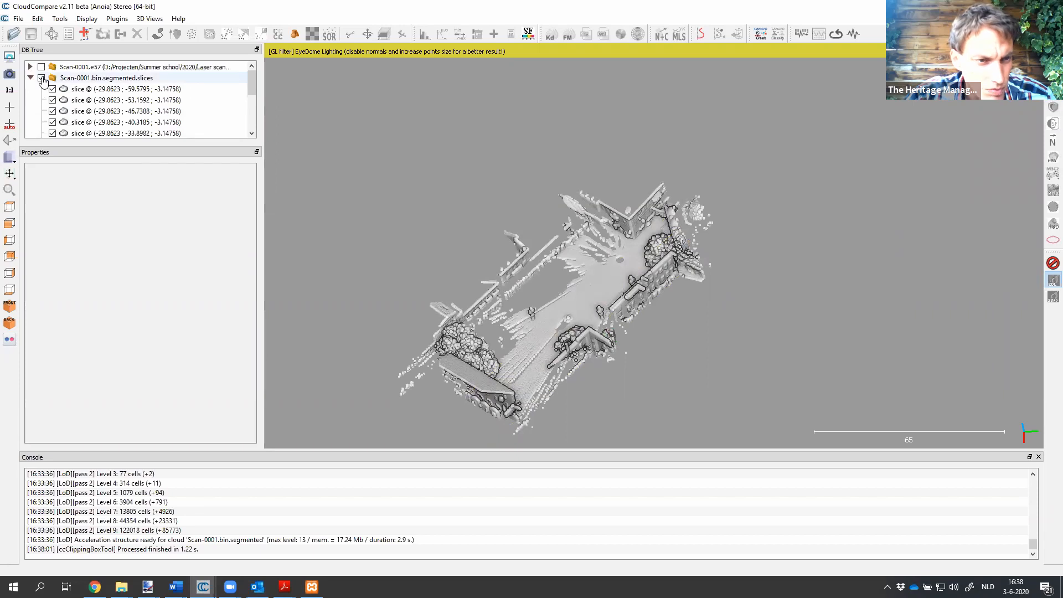
{"action": "left_click", "coordinate": [42, 79]}
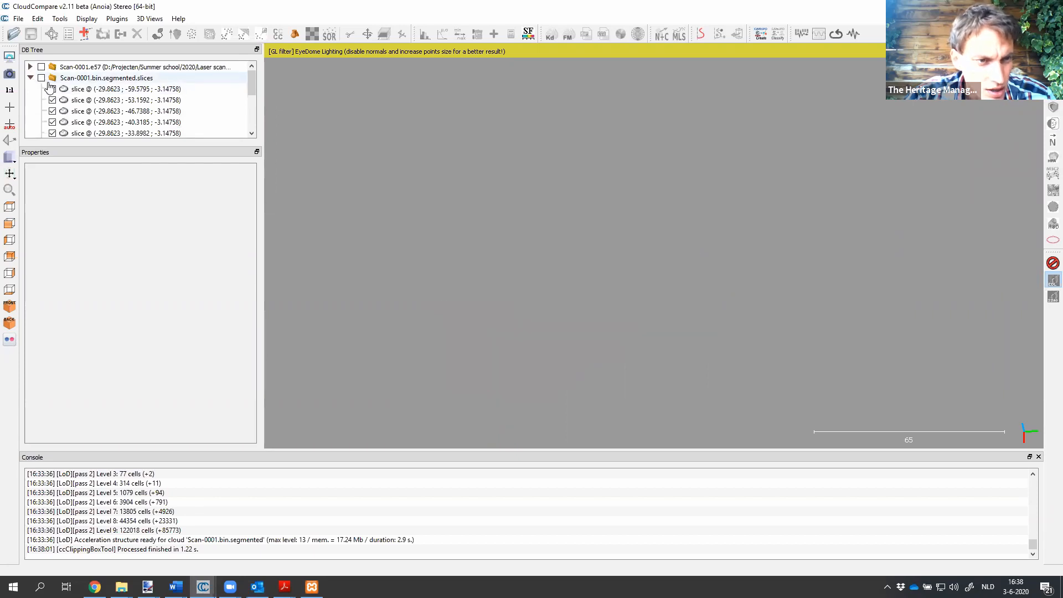
Step: Turn off the visibility of every individual slice in the Scan-0001.bin.segmented.slices group
{"action": "left_click", "coordinate": [86, 91]}
{"action": "key", "text": "space"}
{"action": "key", "text": "Down"}
{"action": "key", "text": "space"}
{"action": "key", "text": "Down"}
{"action": "key", "text": "space"}
{"action": "key", "text": "Down"}
{"action": "key", "text": "space"}
{"action": "key", "text": "Down"}
{"action": "key", "text": "space"}
{"action": "key", "text": "Down"}
{"action": "key", "text": "space"}
{"action": "key", "text": "Down"}
{"action": "key", "text": "space"}
{"action": "key", "text": "Down"}
{"action": "key", "text": "space"}
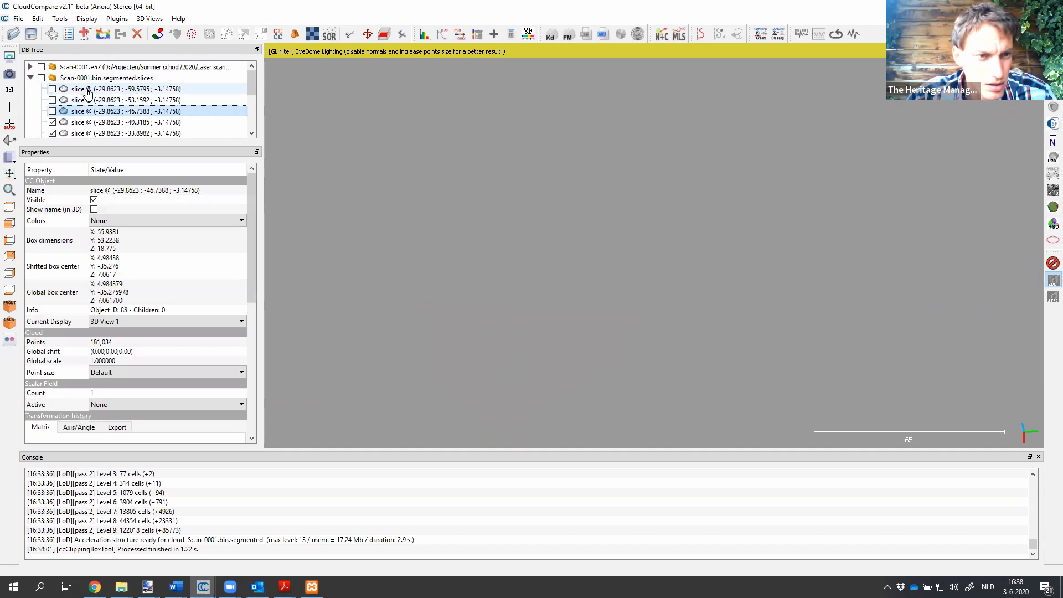
{"action": "key", "text": "Down"}
{"action": "key", "text": "space"}
{"action": "key", "text": "Down"}
{"action": "key", "text": "space"}
{"action": "key", "text": "Down"}
{"action": "key", "text": "space"}
{"action": "key", "text": "Down"}
{"action": "key", "text": "space"}
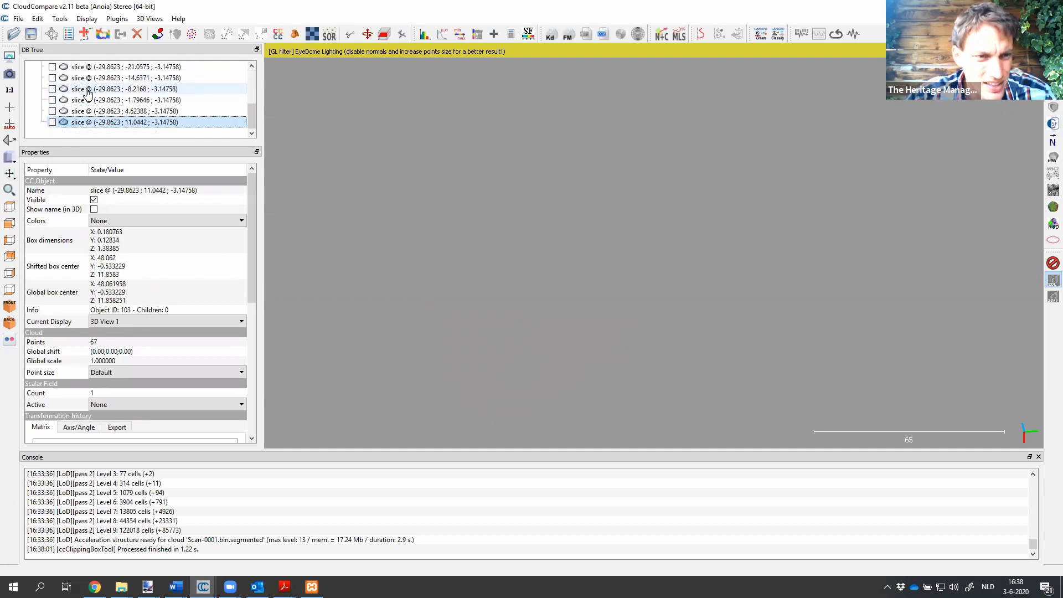
Step: Turn on the Scan-0001.bin.segmented.slices group and display its slices from Y -53.1592 through Y -33.8982
{"action": "key", "text": "Up"}
{"action": "key", "text": "Up"}
{"action": "key", "text": "Up"}
{"action": "key", "text": "Up"}
{"action": "key", "text": "Up"}
{"action": "key", "text": "Up"}
{"action": "key", "text": "Up"}
{"action": "key", "text": "Up"}
{"action": "key", "text": "Up"}
{"action": "key", "text": "Up"}
{"action": "key", "text": "Up"}
{"action": "key", "text": "Up"}
{"action": "key", "text": "Up"}
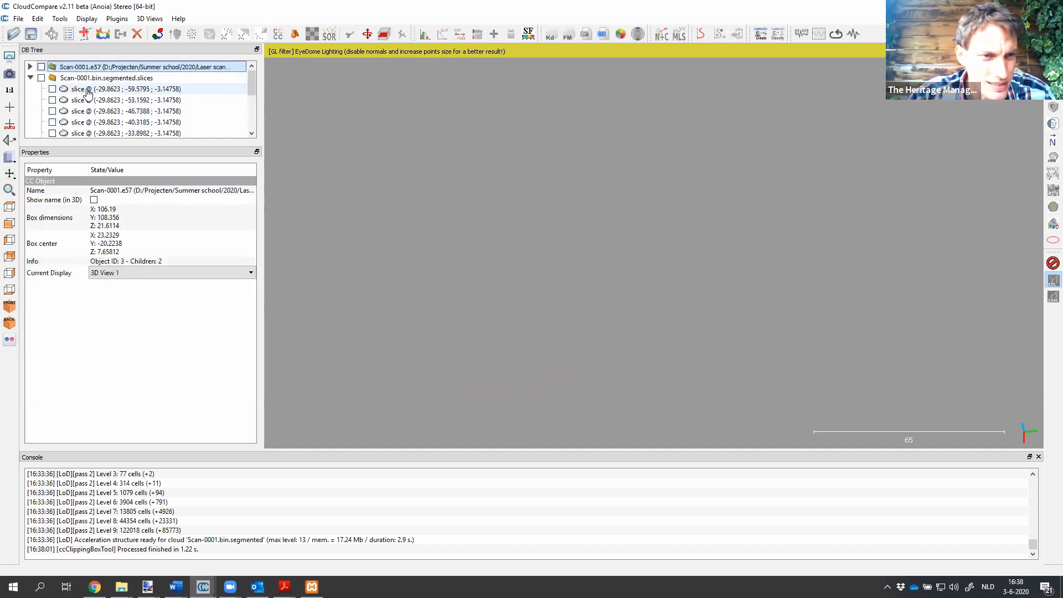
{"action": "key", "text": "Down"}
{"action": "key", "text": "space"}
{"action": "key", "text": "Down"}
{"action": "key", "text": "space"}
{"action": "key", "text": "Down"}
{"action": "key", "text": "space"}
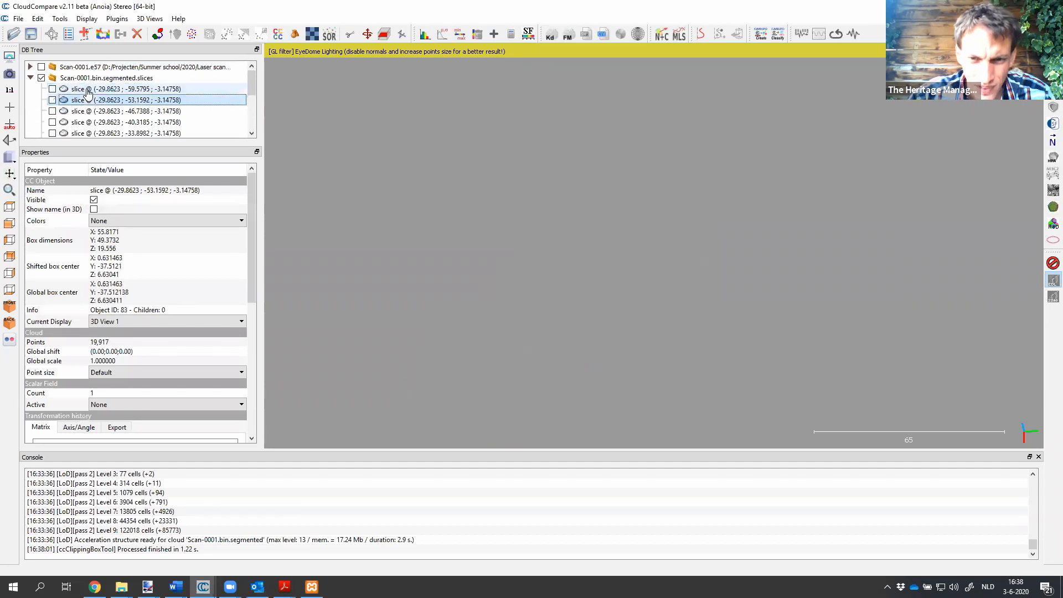
{"action": "key", "text": "Down"}
{"action": "key", "text": "space"}
{"action": "key", "text": "Down"}
{"action": "key", "text": "space"}
{"action": "key", "text": "Down"}
{"action": "key", "text": "space"}
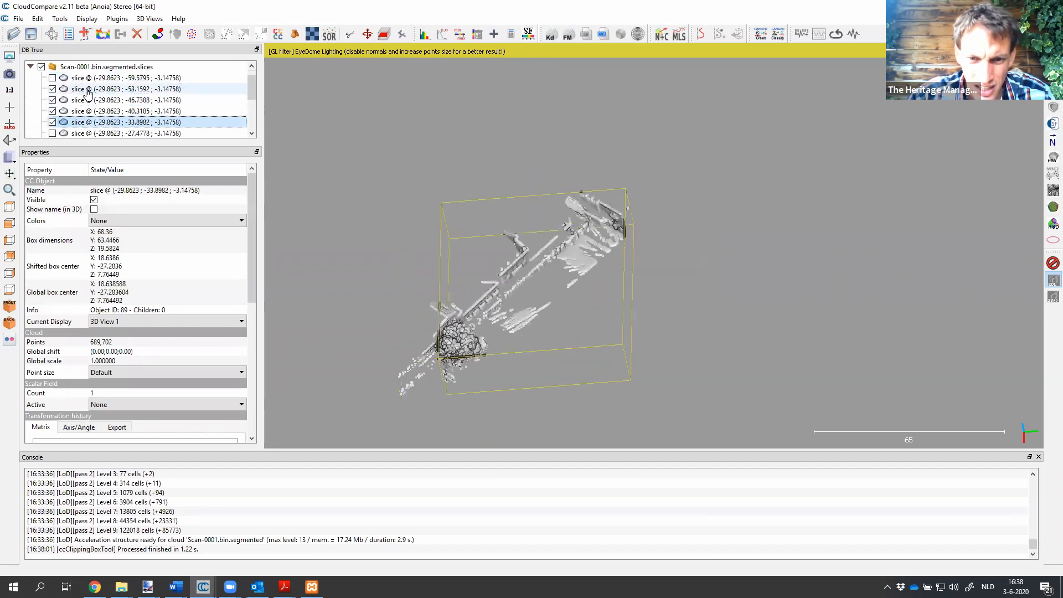
Step: Add the slices at Y -27.4778, -21.0575, -14.6371 and -8.2168 to the display
{"action": "key", "text": "Down"}
{"action": "key", "text": "space"}
{"action": "key", "text": "Down"}
{"action": "key", "text": "space"}
{"action": "key", "text": "Down"}
{"action": "key", "text": "space"}
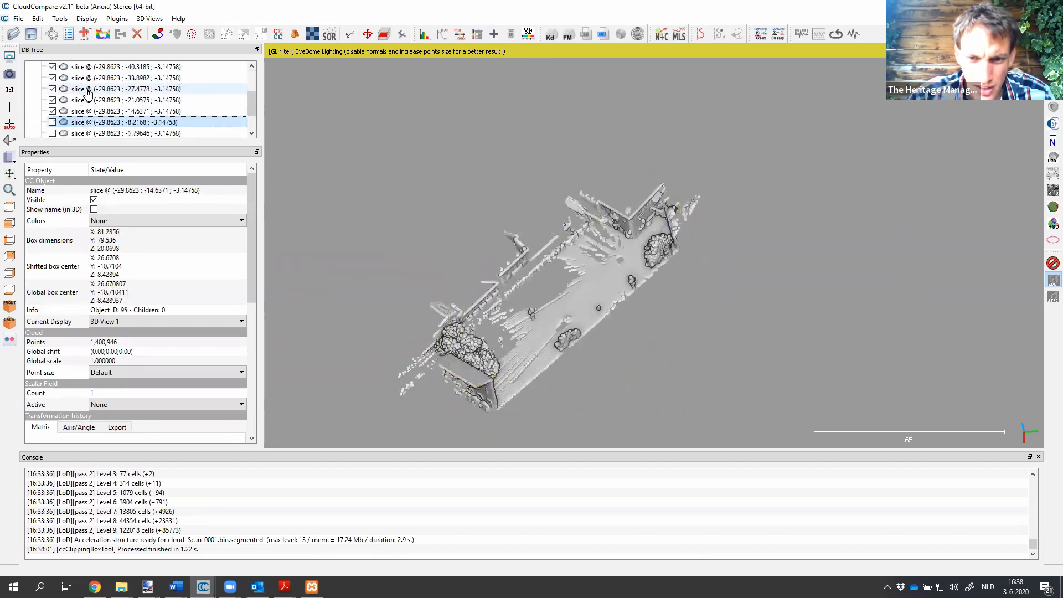
{"action": "key", "text": "Down"}
{"action": "key", "text": "Up"}
{"action": "key", "text": "Up"}
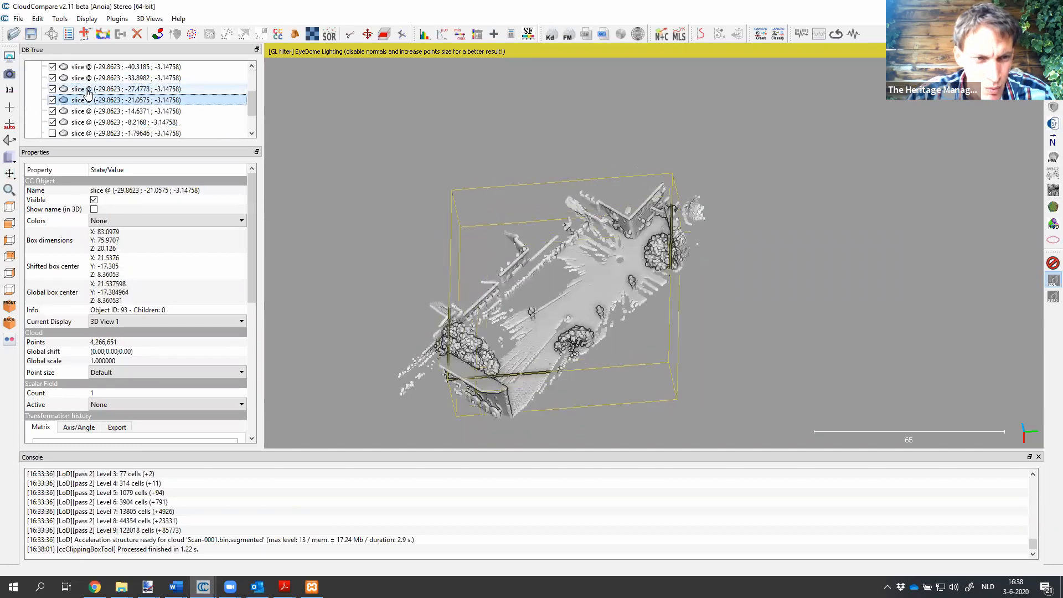
Step: Hide the slices from Y -14.6371 back through Y -40.3185, leaving the one at Y -8.2168 displayed
{"action": "key", "text": "Down"}
{"action": "key", "text": "space"}
{"action": "key", "text": "Up"}
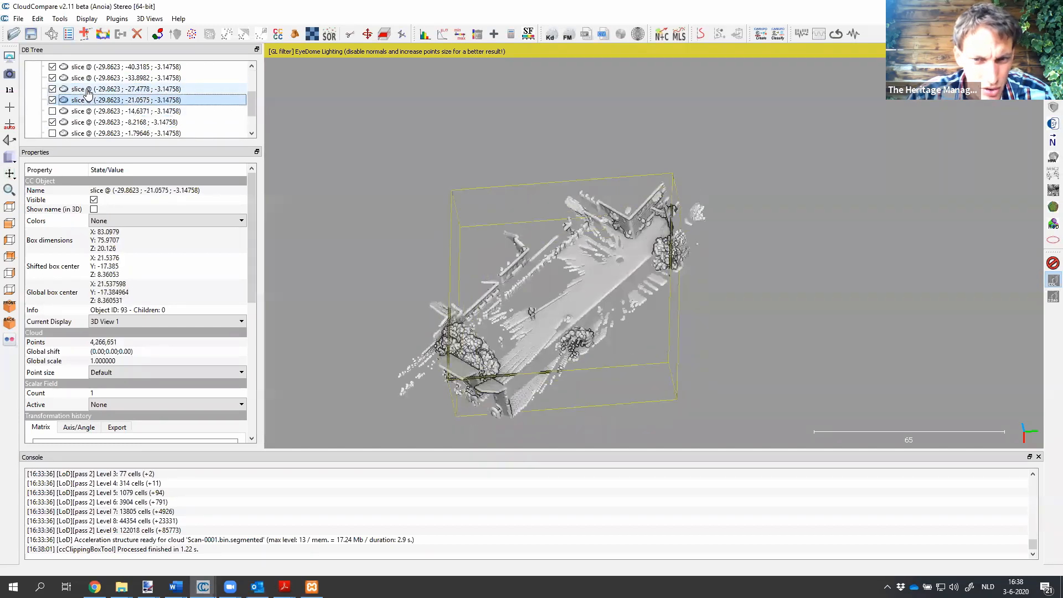
{"action": "key", "text": "space"}
{"action": "key", "text": "Up"}
{"action": "key", "text": "space"}
{"action": "key", "text": "Up"}
{"action": "key", "text": "space"}
{"action": "key", "text": "Up"}
{"action": "key", "text": "space"}
{"action": "key", "text": "Down"}
{"action": "key", "text": "Down"}
{"action": "key", "text": "Down"}
{"action": "key", "text": "Down"}
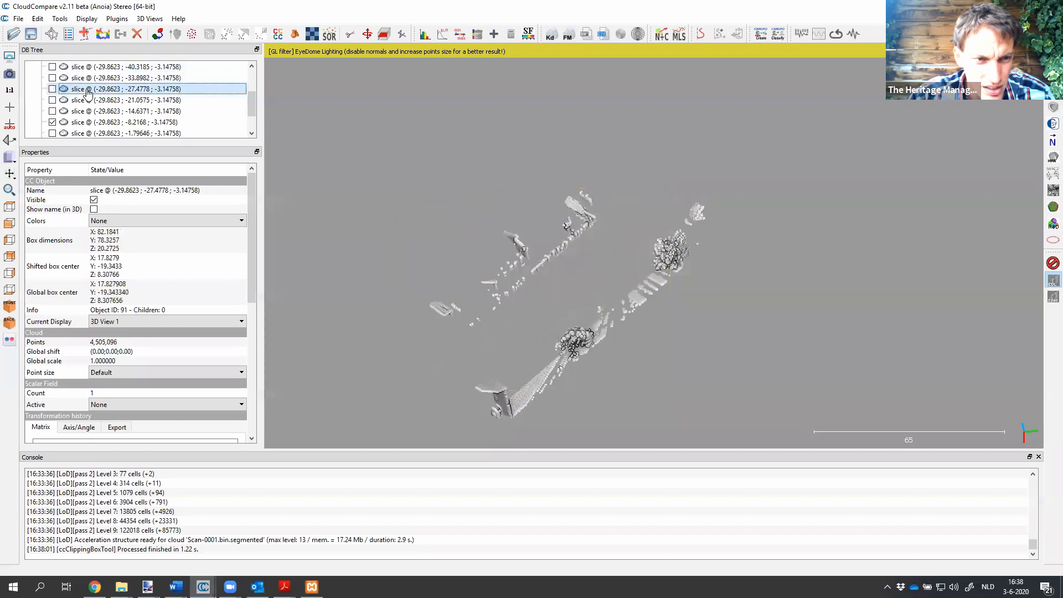
Step: Hide the slice at Y -8.2168 and briefly display the one at Y -14.6371 to inspect it
{"action": "key", "text": "space"}
{"action": "key", "text": "Down"}
{"action": "key", "text": "space"}
{"action": "key", "text": "Up"}
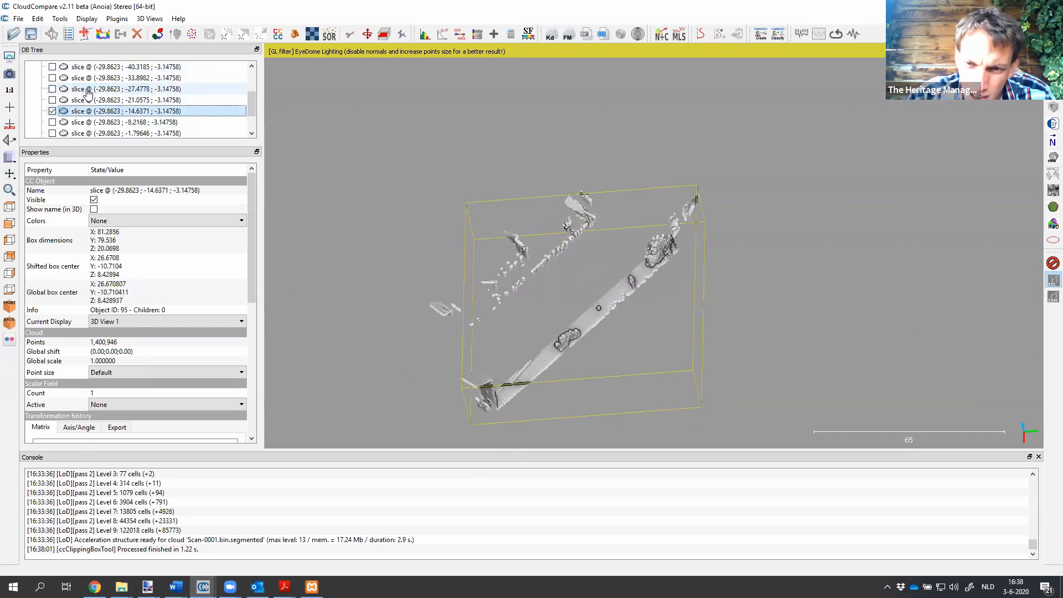
{"action": "key", "text": "Down"}
{"action": "key", "text": "Up"}
{"action": "key", "text": "space"}
{"action": "key", "text": "Up"}
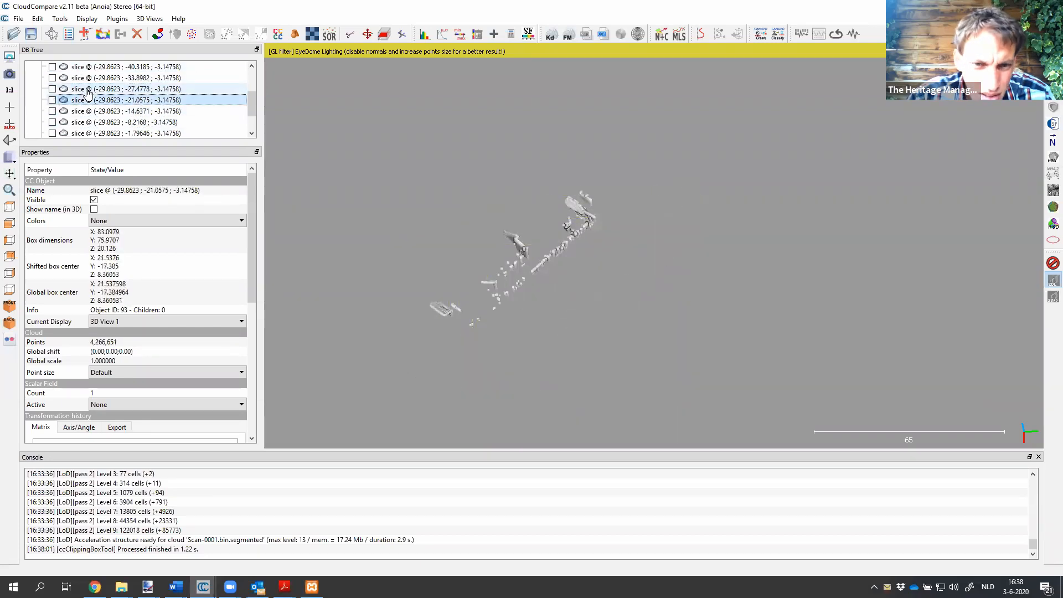
Step: Compare the slices at Y -21.0575, -27.4778 and -14.6371 by toggling them, keeping only the Y -14.6371 one of these displayed
{"action": "key", "text": "space"}
{"action": "key", "text": "space"}
{"action": "key", "text": "Up"}
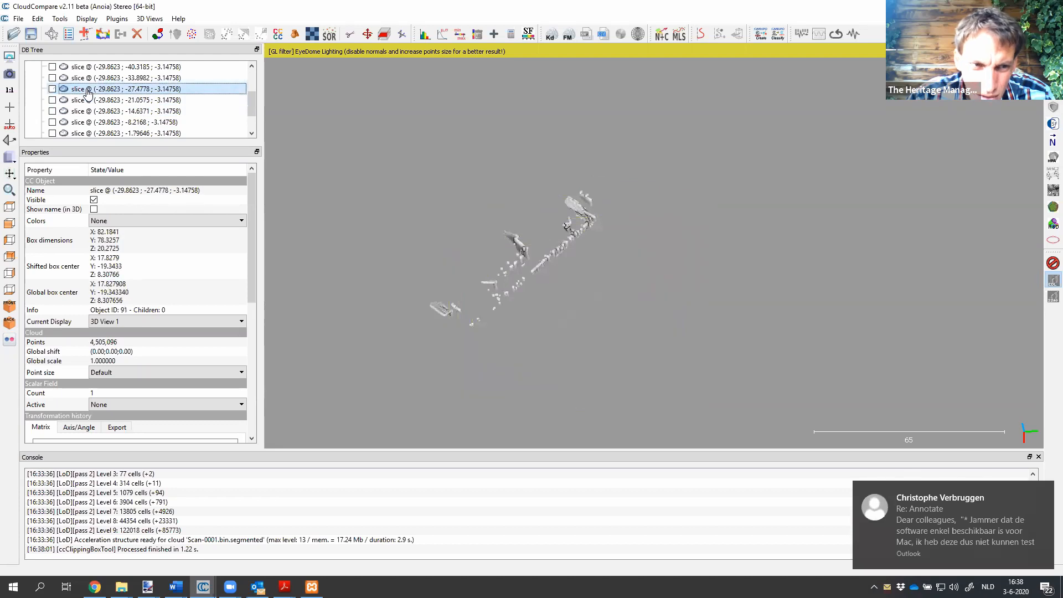
{"action": "key", "text": "space"}
{"action": "key", "text": "Down"}
{"action": "key", "text": "space"}
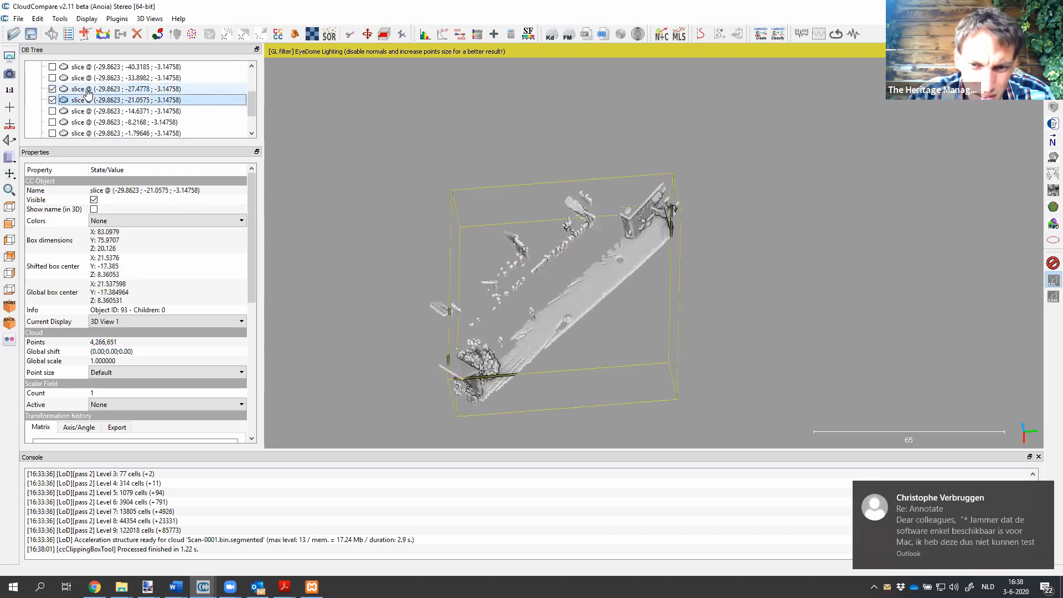
{"action": "key", "text": "space"}
{"action": "key", "text": "Down"}
{"action": "key", "text": "space"}
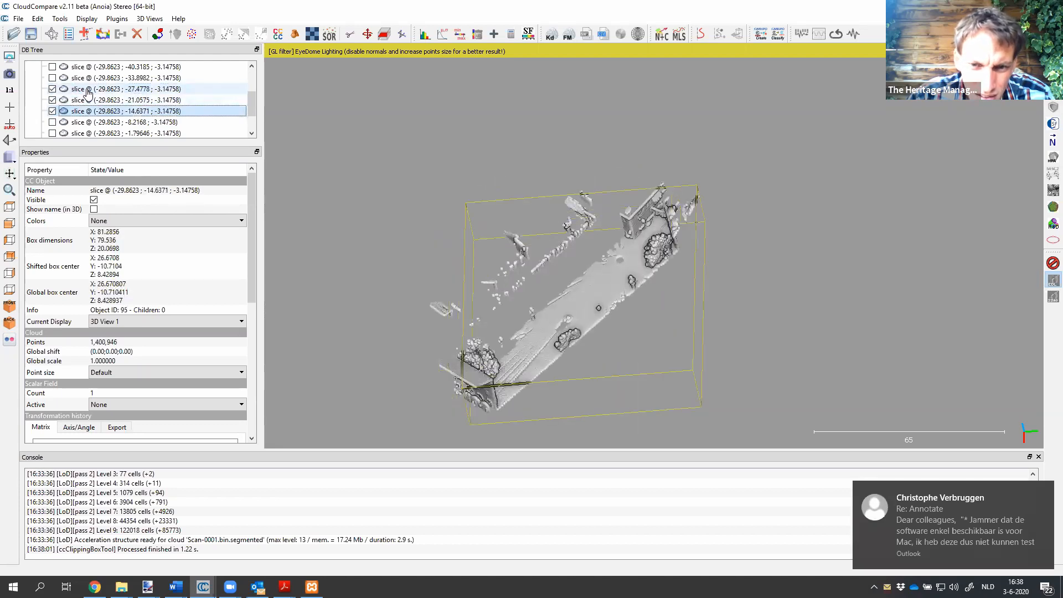
{"action": "key", "text": "Up"}
{"action": "key", "text": "Up"}
{"action": "key", "text": "space"}
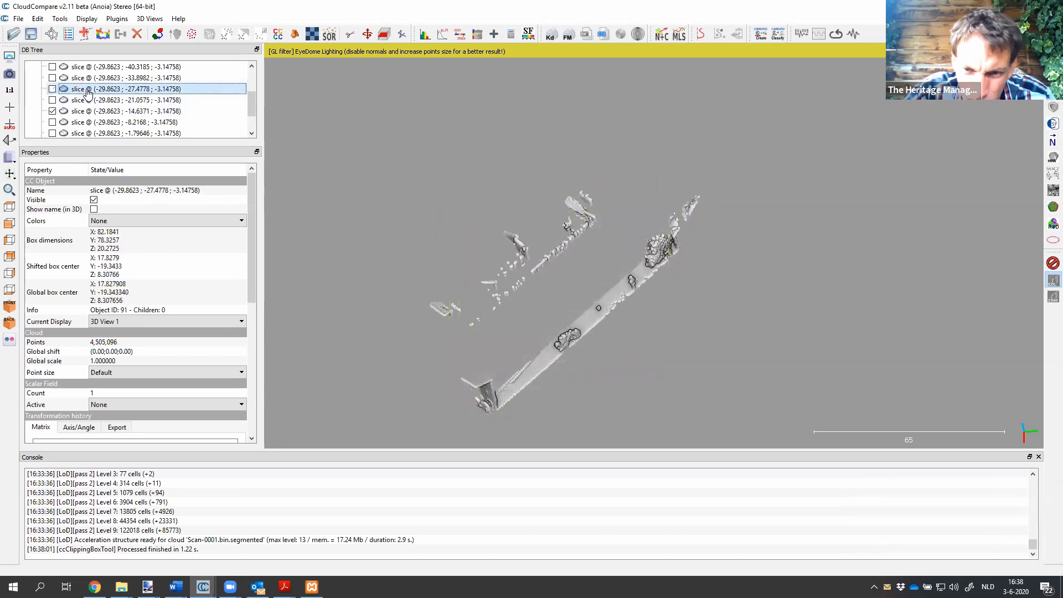
Step: Hide the slices at Y -46.7388 and Y -53.1592 to isolate the slice at Y -14.6371
{"action": "scroll", "coordinate": [632, 336], "scroll_direction": "up", "scroll_amount": 5}
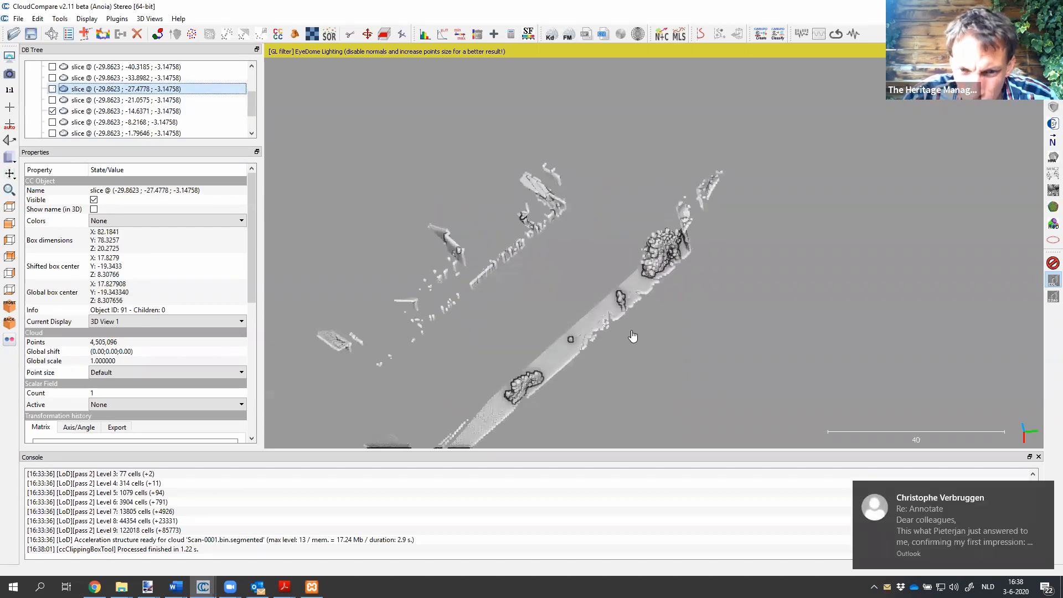
{"action": "left_click_drag", "start_coordinate": [256, 105], "coordinate": [254, 90]}
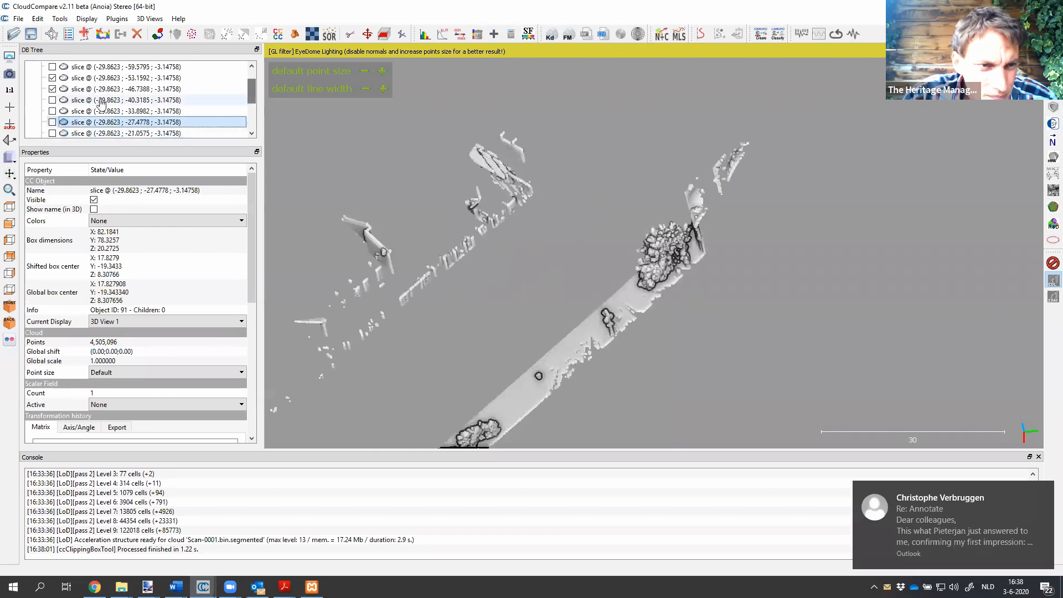
{"action": "left_click", "coordinate": [52, 89]}
{"action": "left_click", "coordinate": [52, 78]}
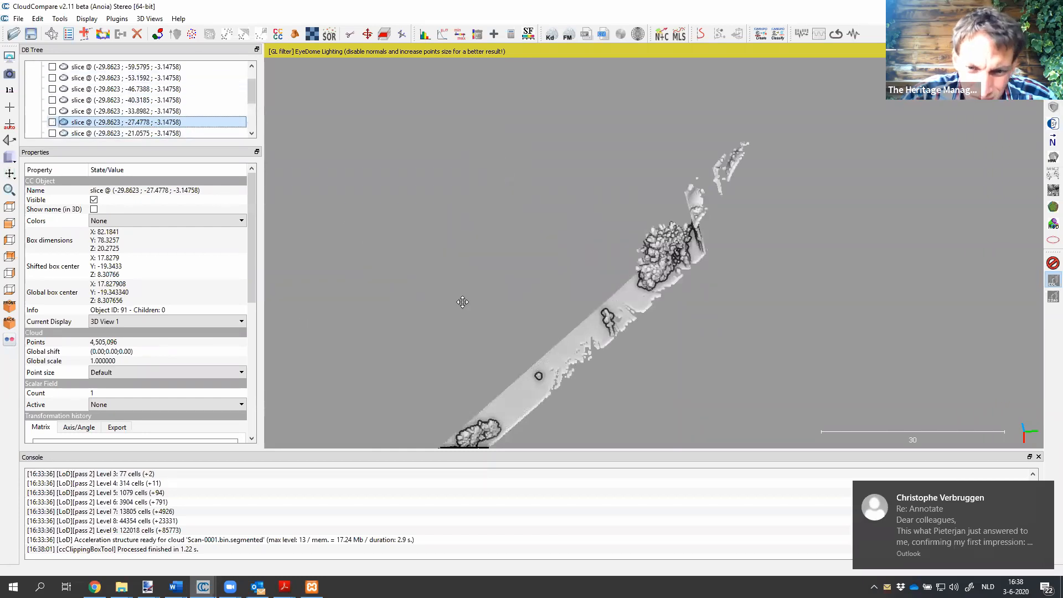
Step: Set the rotation centre on the lamp post in the Y -14.6371 slice and examine the slice from the side
{"action": "right_click_drag", "start_coordinate": [460, 299], "coordinate": [548, 156]}
{"action": "scroll", "coordinate": [631, 296], "scroll_direction": "up", "scroll_amount": 2}
{"action": "scroll", "coordinate": [631, 297], "scroll_direction": "up", "scroll_amount": 5}
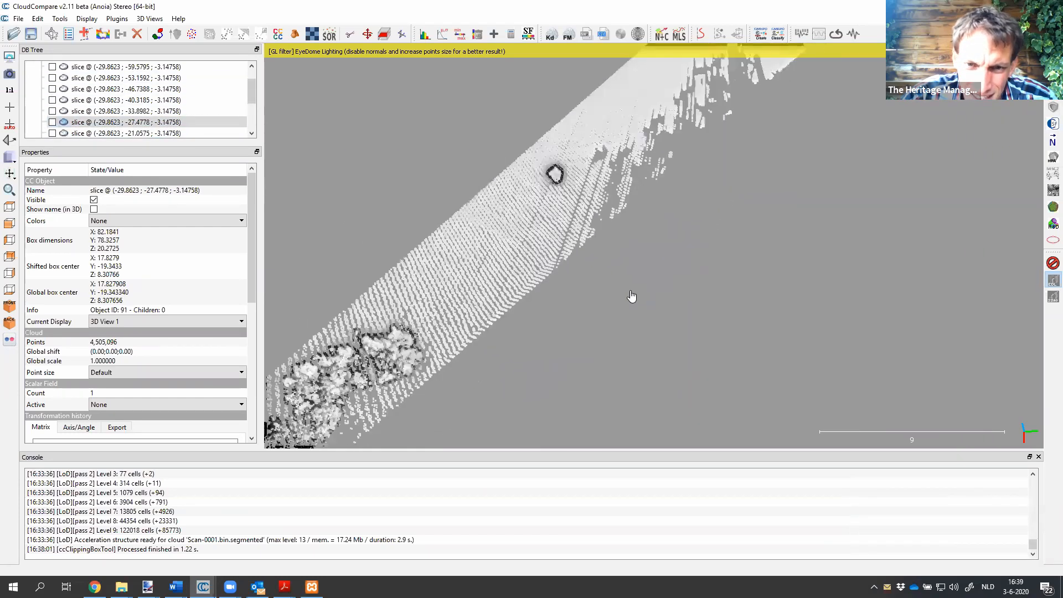
{"action": "left_click", "coordinate": [8, 109]}
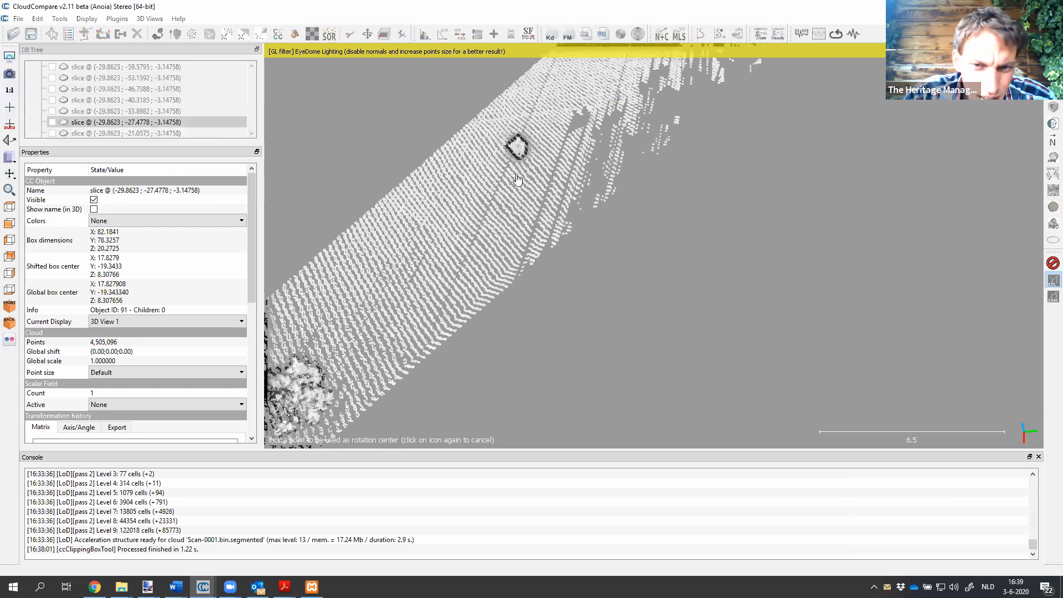
{"action": "left_click", "coordinate": [517, 152]}
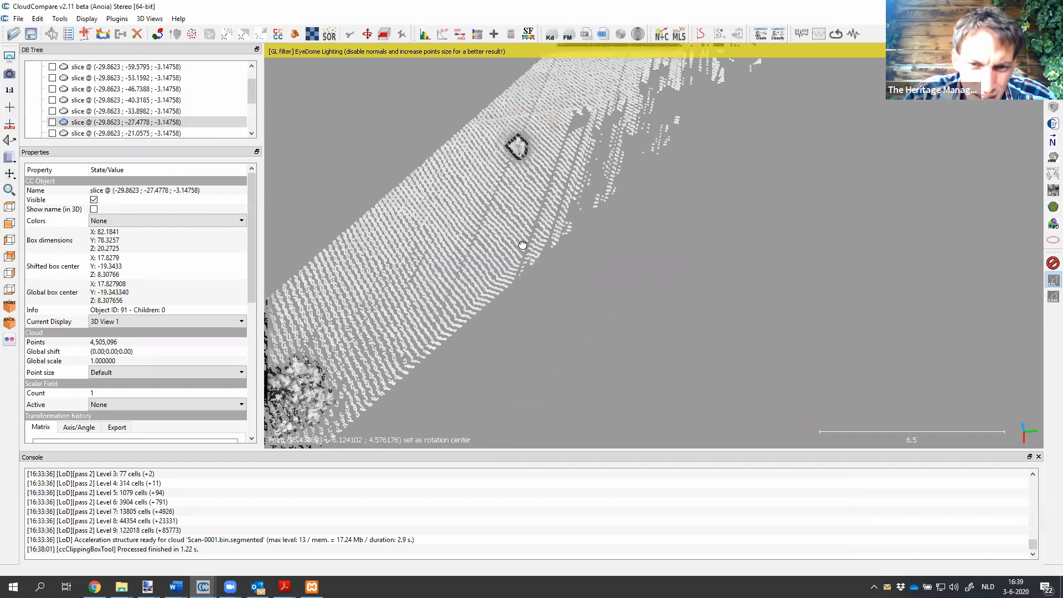
{"action": "left_click_drag", "start_coordinate": [523, 246], "coordinate": [593, 216]}
{"action": "left_click_drag", "start_coordinate": [538, 234], "coordinate": [473, 264]}
{"action": "right_click_drag", "start_coordinate": [474, 264], "coordinate": [167, 371]}
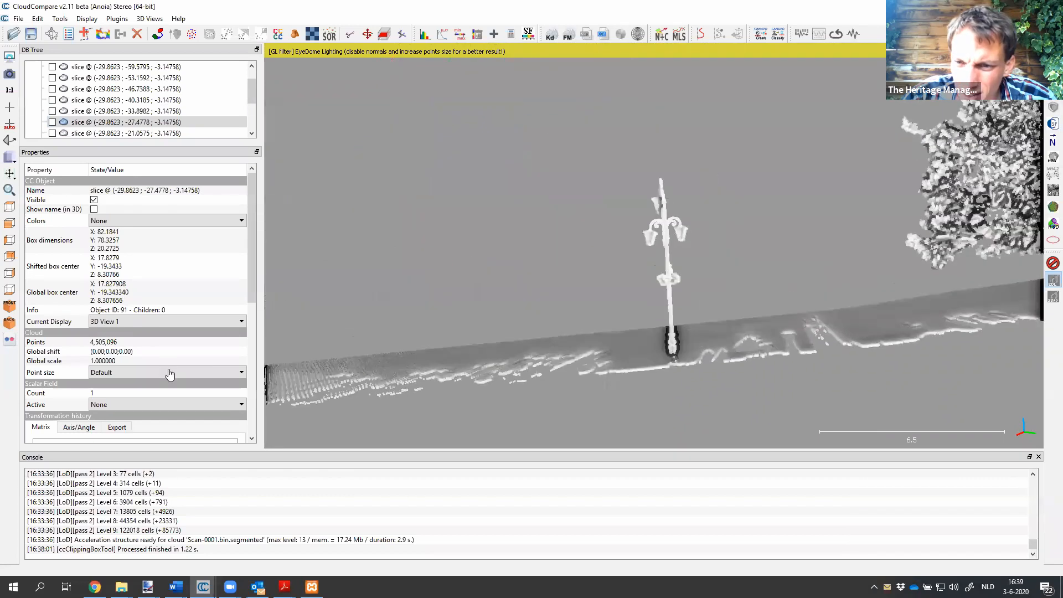
{"action": "left_click_drag", "start_coordinate": [429, 405], "coordinate": [427, 408]}
{"action": "right_click_drag", "start_coordinate": [642, 391], "coordinate": [418, 399]}
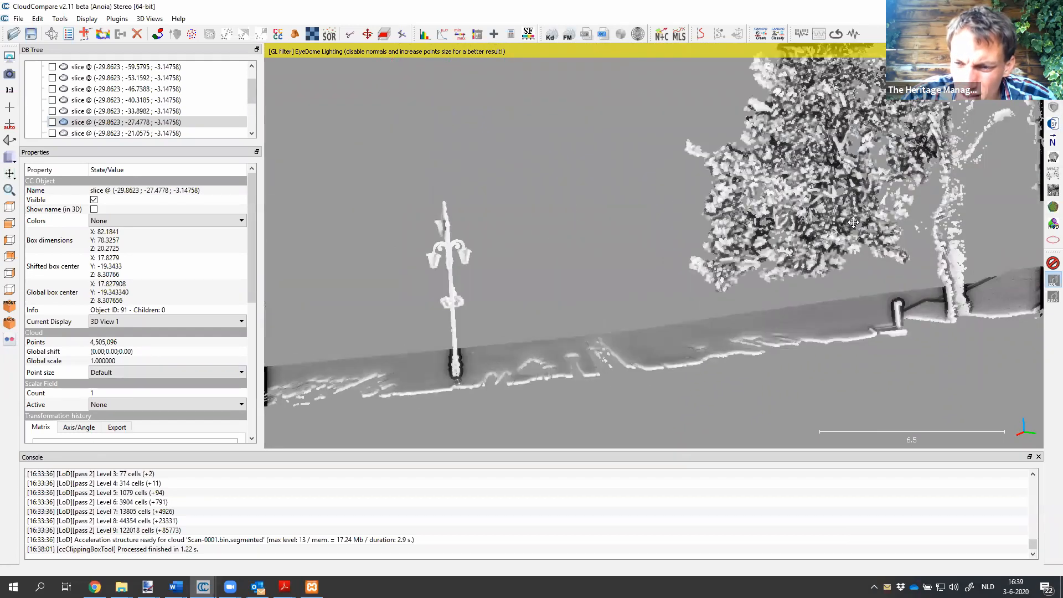
{"action": "right_click_drag", "start_coordinate": [737, 216], "coordinate": [609, 230]}
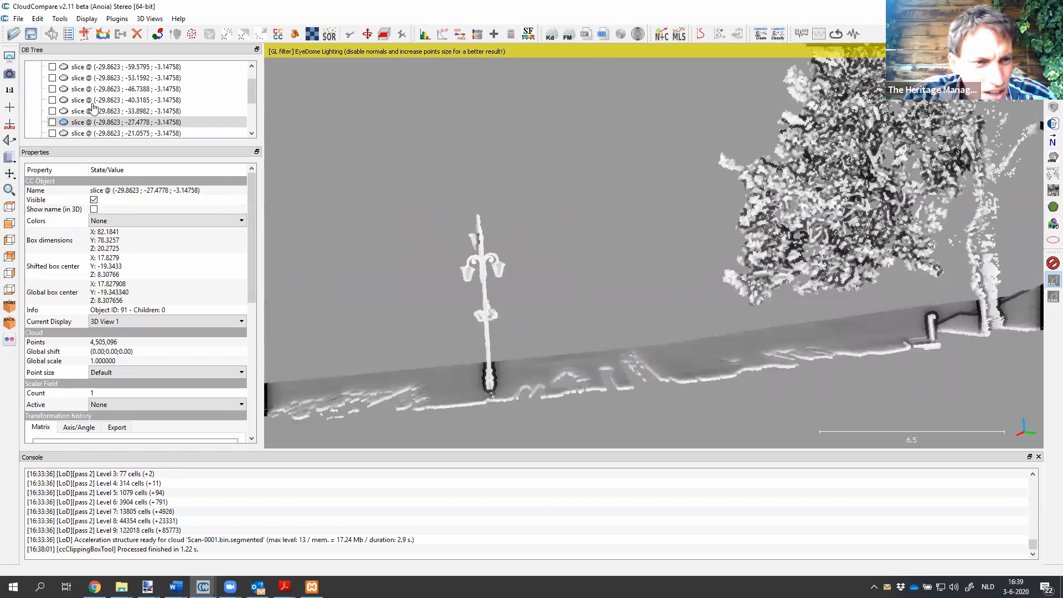
Step: Display the slice at Y -21.0575 instead of the one at Y -14.6371 and examine it along its length
{"action": "left_click", "coordinate": [53, 111]}
{"action": "left_click", "coordinate": [53, 113]}
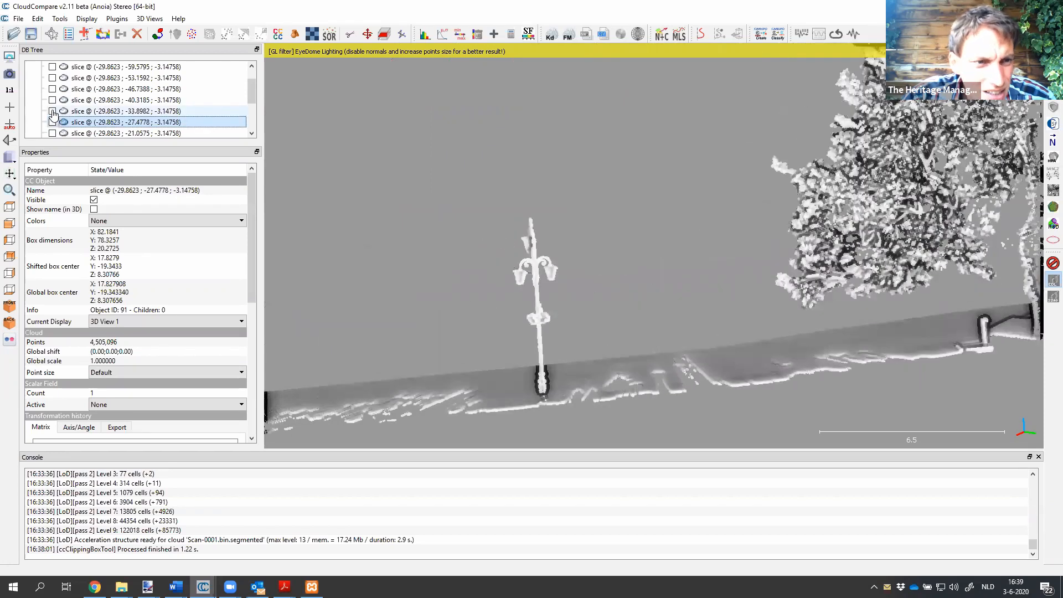
{"action": "mouse_move", "coordinate": [255, 98]}
{"action": "left_mouse_down"}
{"action": "mouse_move", "coordinate": [256, 90]}
{"action": "mouse_move", "coordinate": [255, 98]}
{"action": "left_mouse_up"}
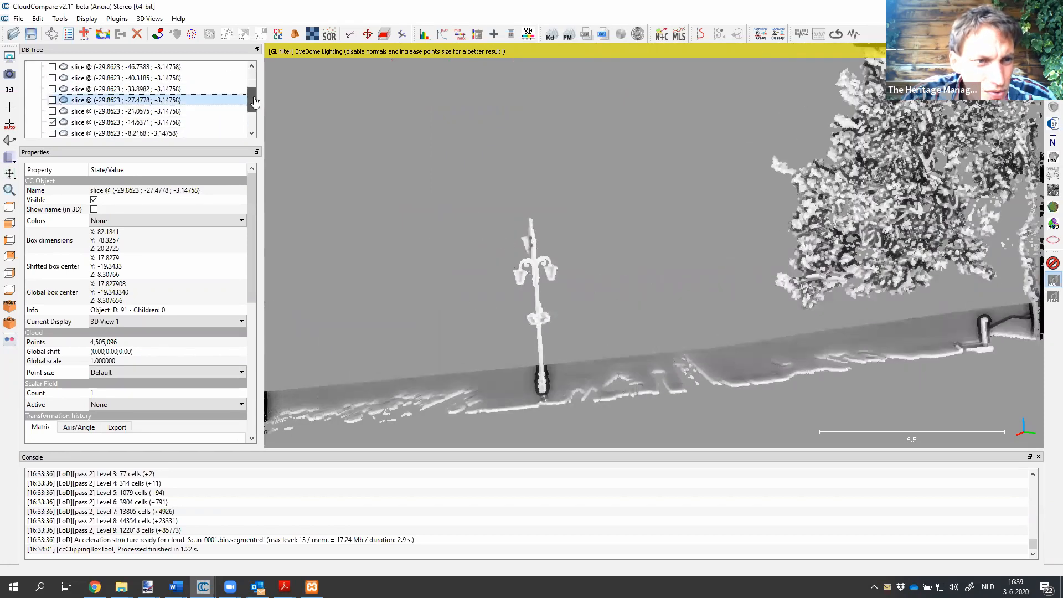
{"action": "left_click", "coordinate": [52, 113]}
{"action": "left_click", "coordinate": [53, 113]}
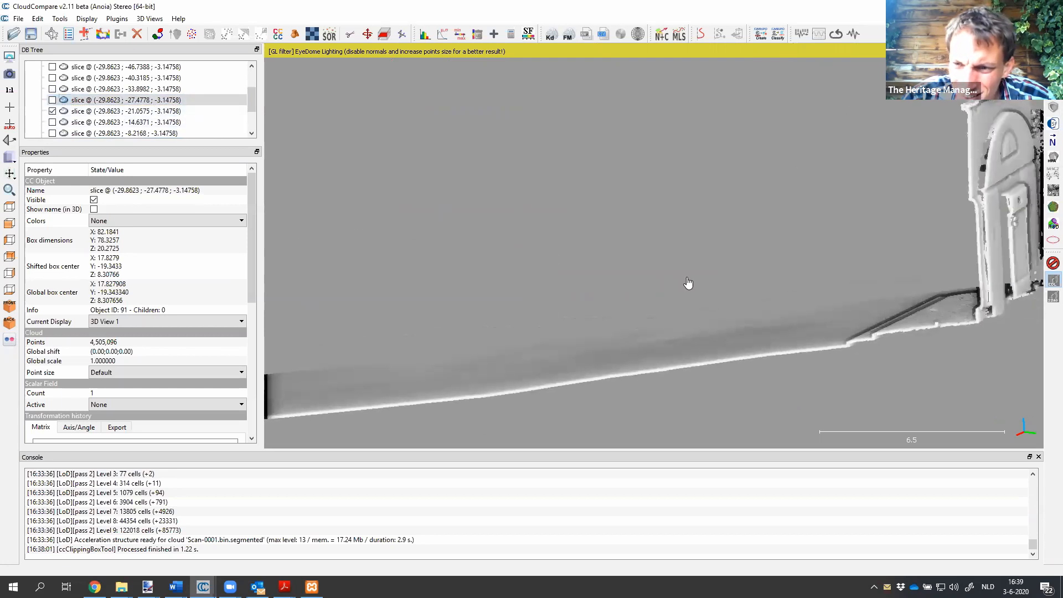
{"action": "scroll", "coordinate": [686, 285], "scroll_direction": "down", "scroll_amount": 3}
{"action": "right_click_drag", "start_coordinate": [623, 241], "coordinate": [1009, 249]}
{"action": "right_click_drag", "start_coordinate": [570, 288], "coordinate": [970, 235]}
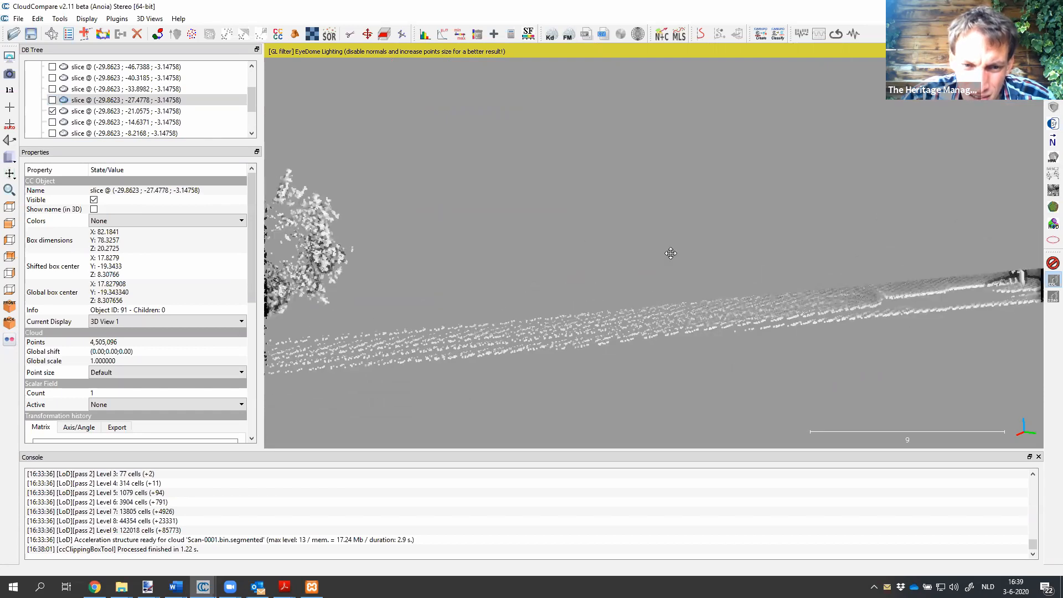
{"action": "right_click_drag", "start_coordinate": [671, 252], "coordinate": [197, 335]}
{"action": "right_click_drag", "start_coordinate": [751, 328], "coordinate": [430, 341]}
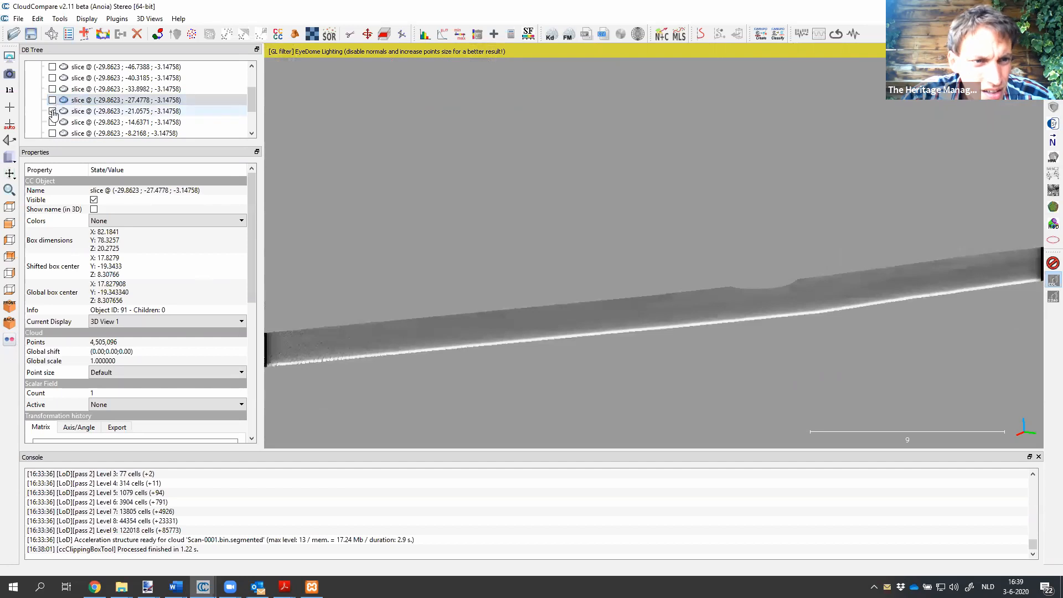
Step: Check the slices at Y -27.4778 and Y -33.8982 in turn, and leave only the Y -27.4778 slice displayed
{"action": "left_click", "coordinate": [52, 111]}
{"action": "left_click", "coordinate": [52, 99]}
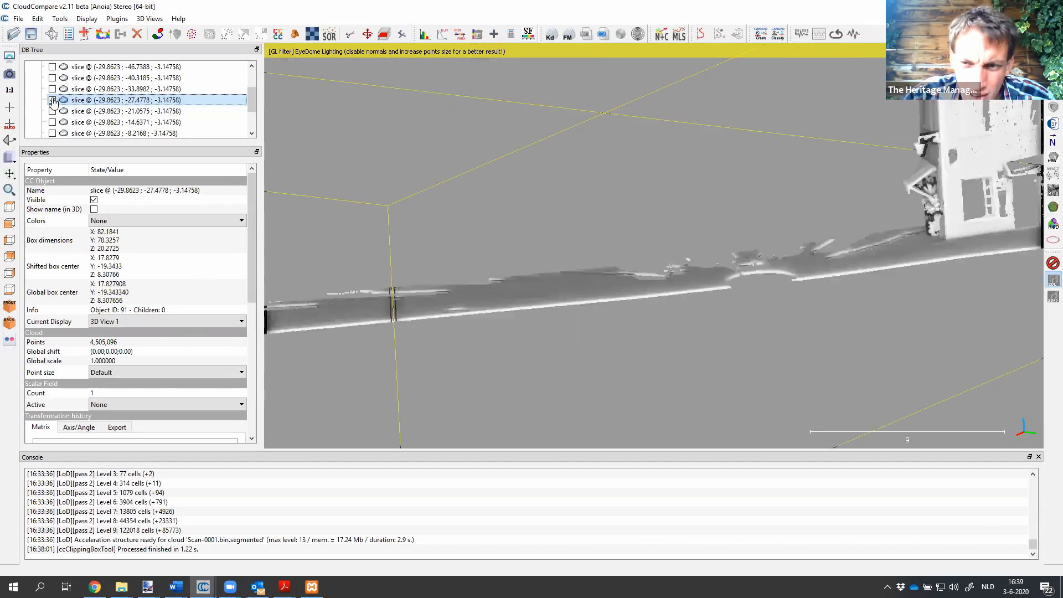
{"action": "left_click", "coordinate": [52, 100]}
{"action": "left_click", "coordinate": [52, 89]}
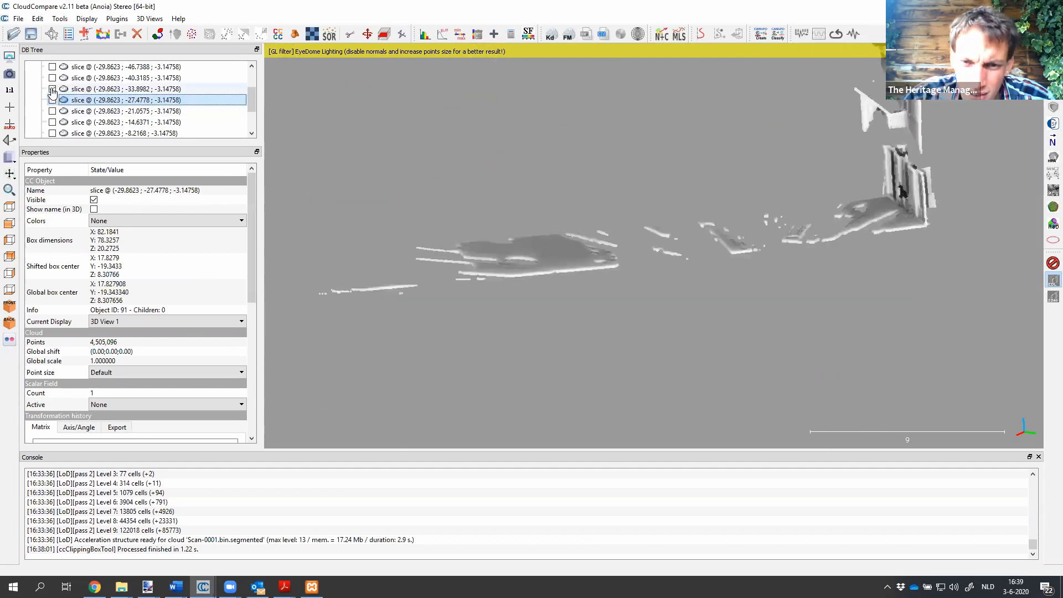
{"action": "left_click", "coordinate": [52, 88]}
{"action": "left_click", "coordinate": [52, 100]}
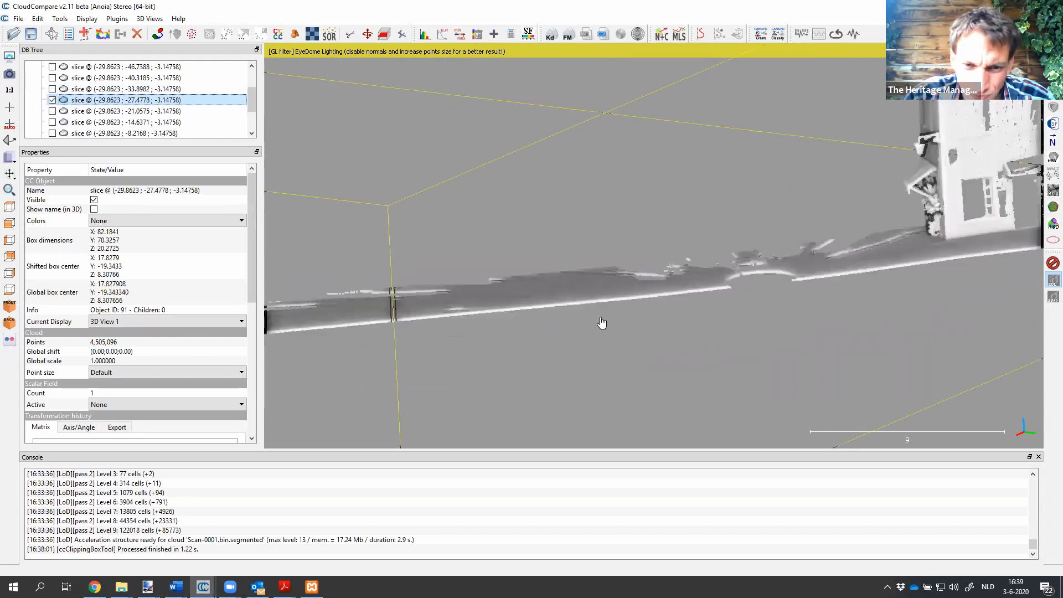
{"action": "left_click_drag", "start_coordinate": [601, 323], "coordinate": [629, 256]}
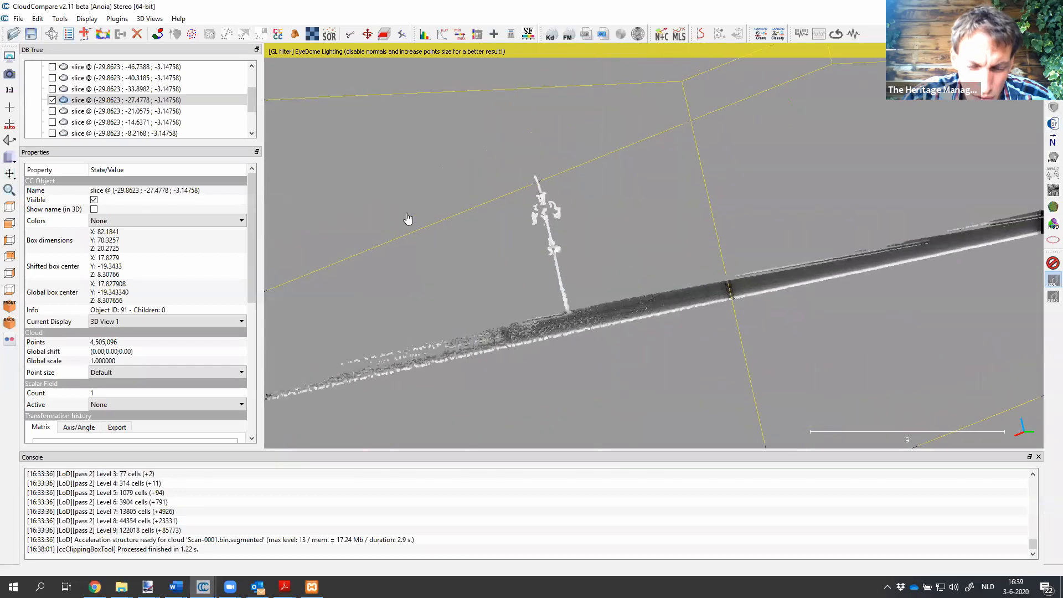
Step: Select the slice at Y -27.4778 and turn the Scan-0001.e57 group back on to view the slice in context
{"action": "left_click", "coordinate": [244, 101]}
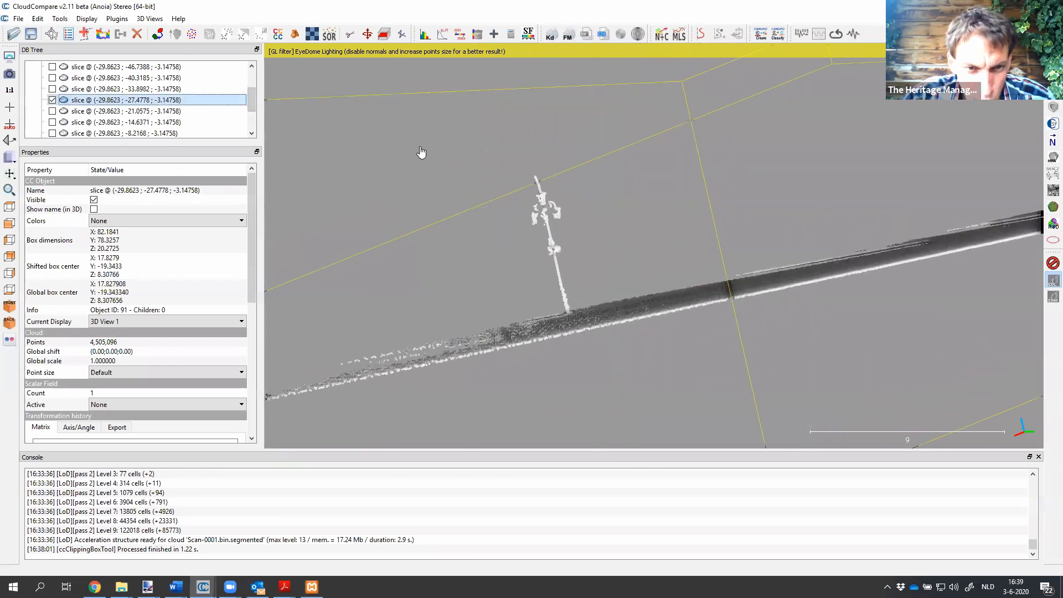
{"action": "scroll", "coordinate": [252, 95], "scroll_direction": "up", "scroll_amount": 2}
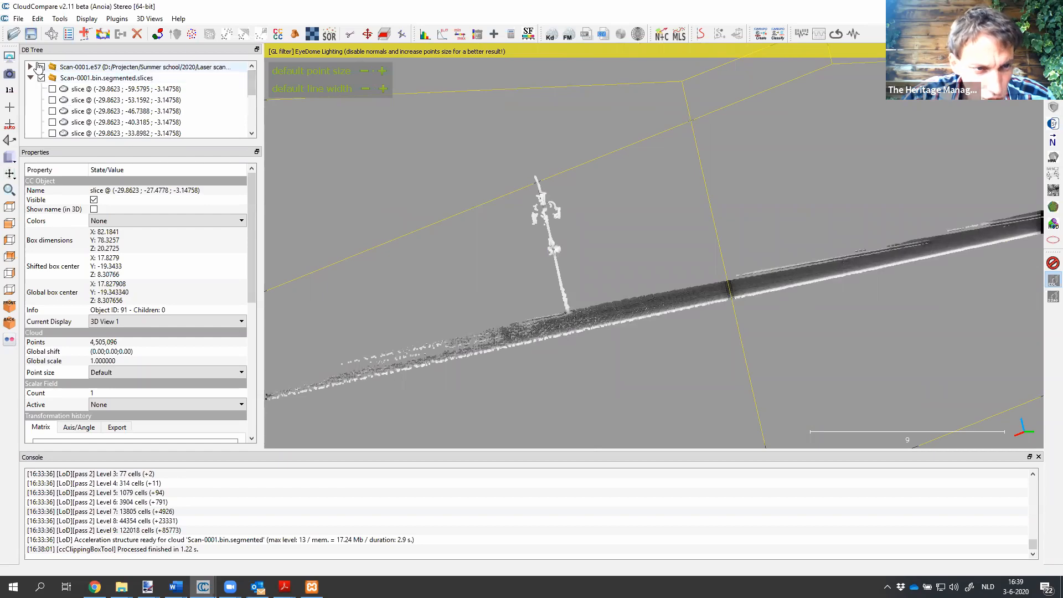
{"action": "left_click", "coordinate": [41, 67]}
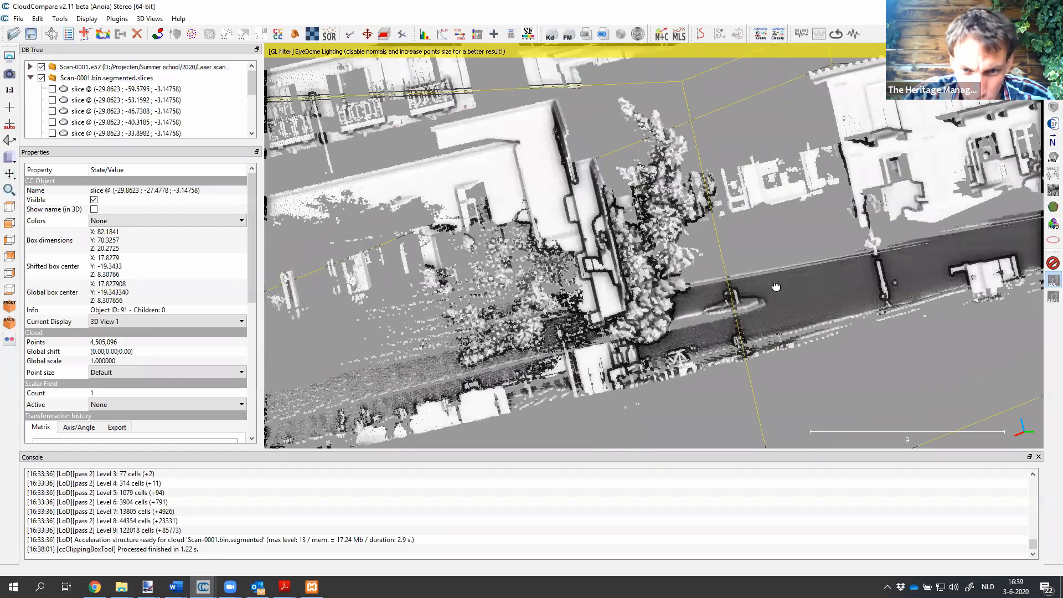
{"action": "left_click_drag", "start_coordinate": [775, 286], "coordinate": [642, 282]}
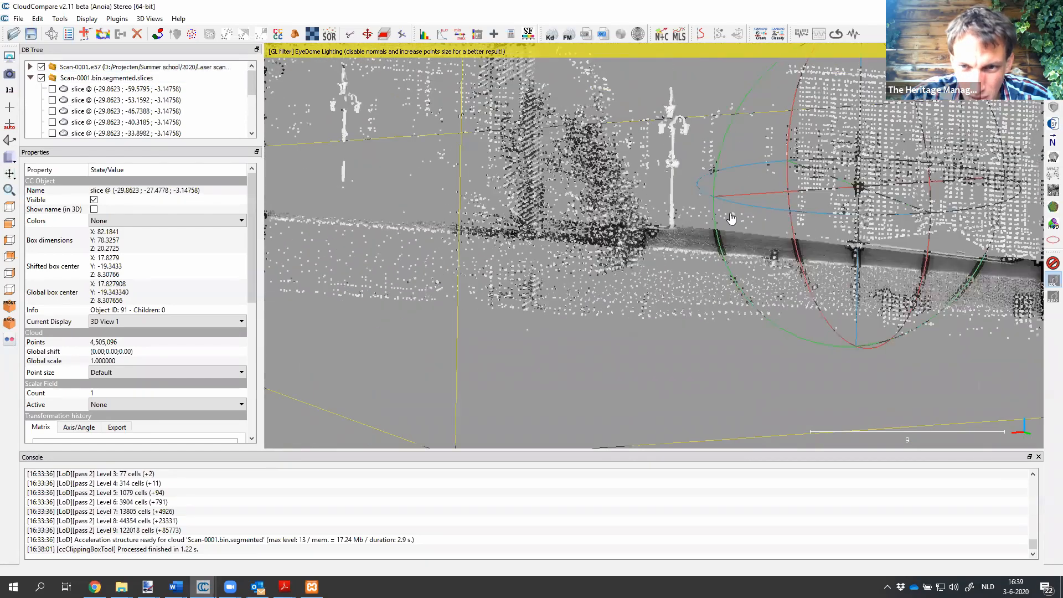
Step: Examine the lamp post in the Y -27.4778 slice against the full scan and hide the Scan-0001.e57 group
{"action": "right_click_drag", "start_coordinate": [731, 217], "coordinate": [689, 315]}
{"action": "left_click_drag", "start_coordinate": [664, 371], "coordinate": [616, 343]}
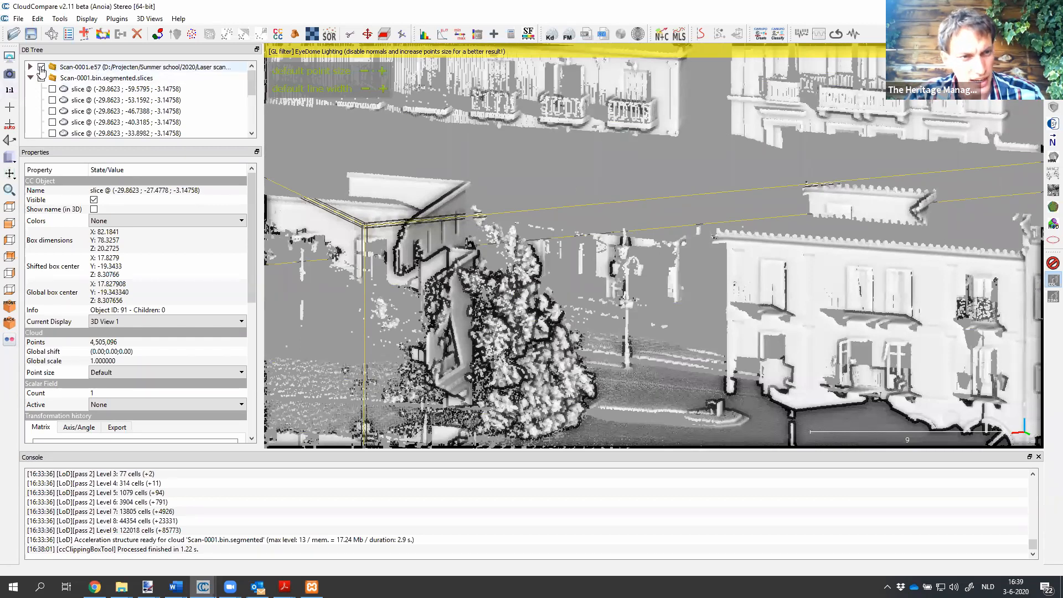
{"action": "left_click", "coordinate": [40, 66]}
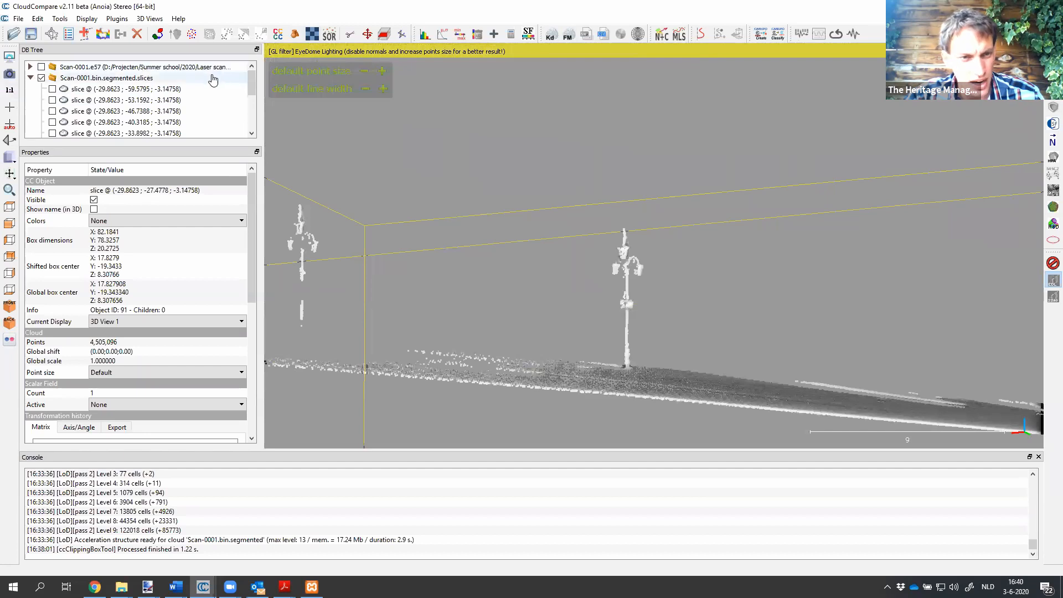
Step: Segment the complete lamp post out of the Y -27.4778 slice with a polygon around it, keeping the ground points
{"action": "scroll", "coordinate": [250, 88], "scroll_direction": "down", "scroll_amount": 1}
{"action": "scroll", "coordinate": [250, 88], "scroll_direction": "down", "scroll_amount": 1}
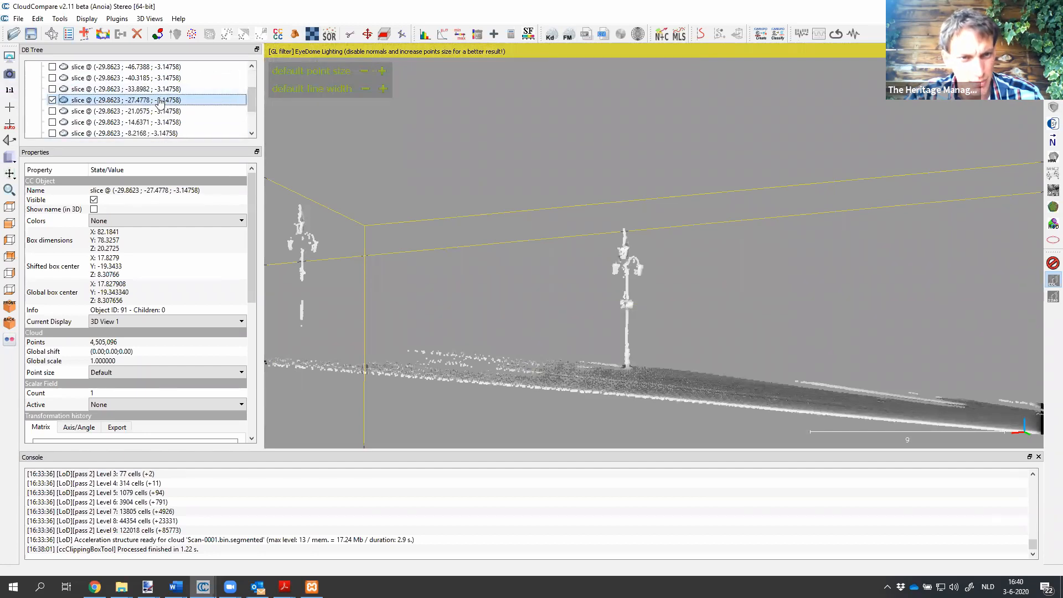
{"action": "key", "text": "t"}
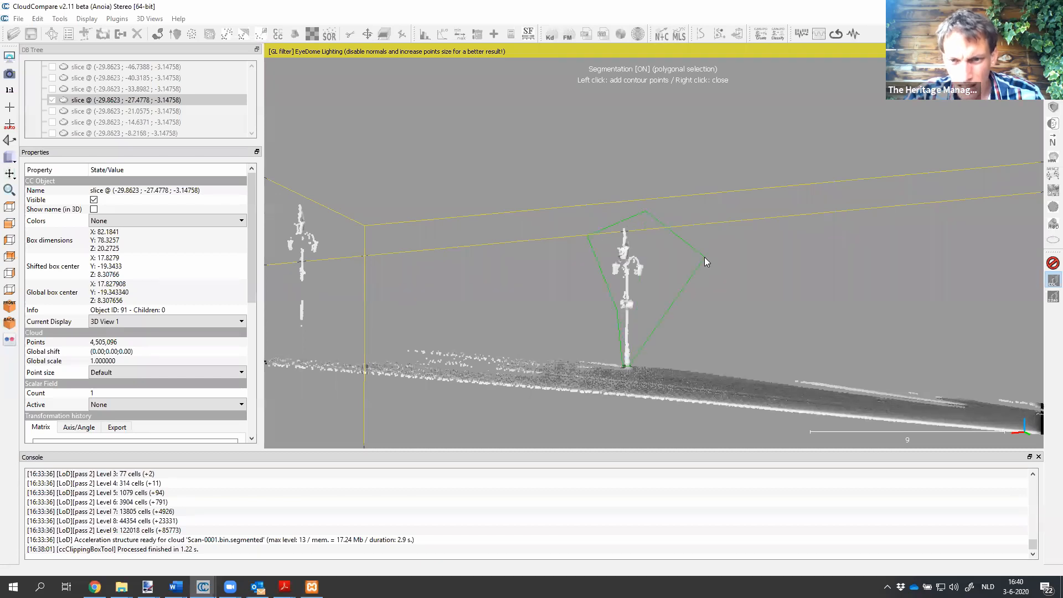
{"action": "key", "text": "o"}
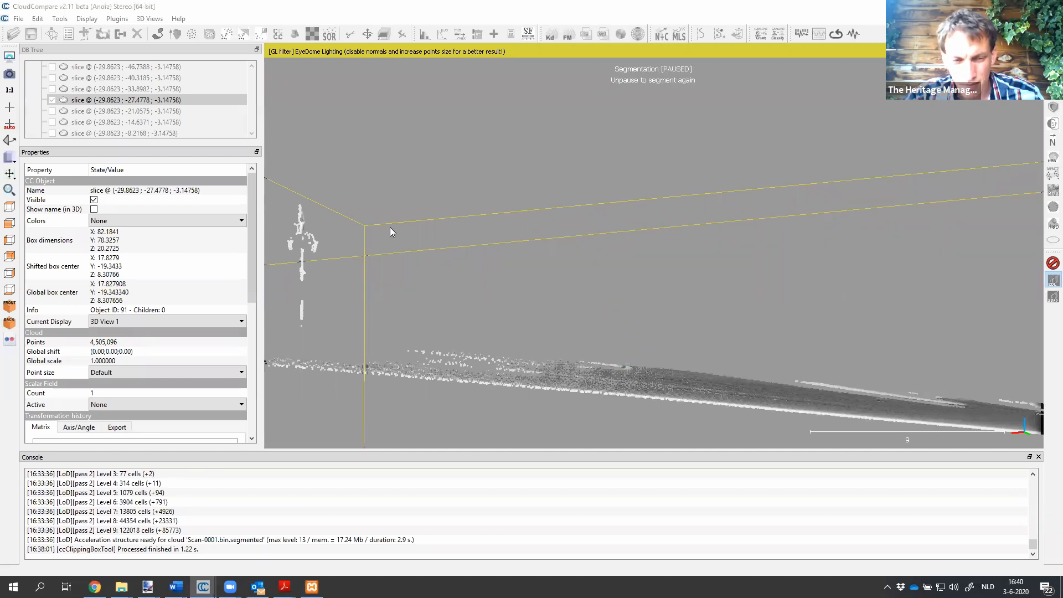
Step: Segment out the second, fragmentary lamp post beside the tree in the Y -27.4778 slice with another polygon
{"action": "right_click_drag", "start_coordinate": [390, 228], "coordinate": [612, 220]}
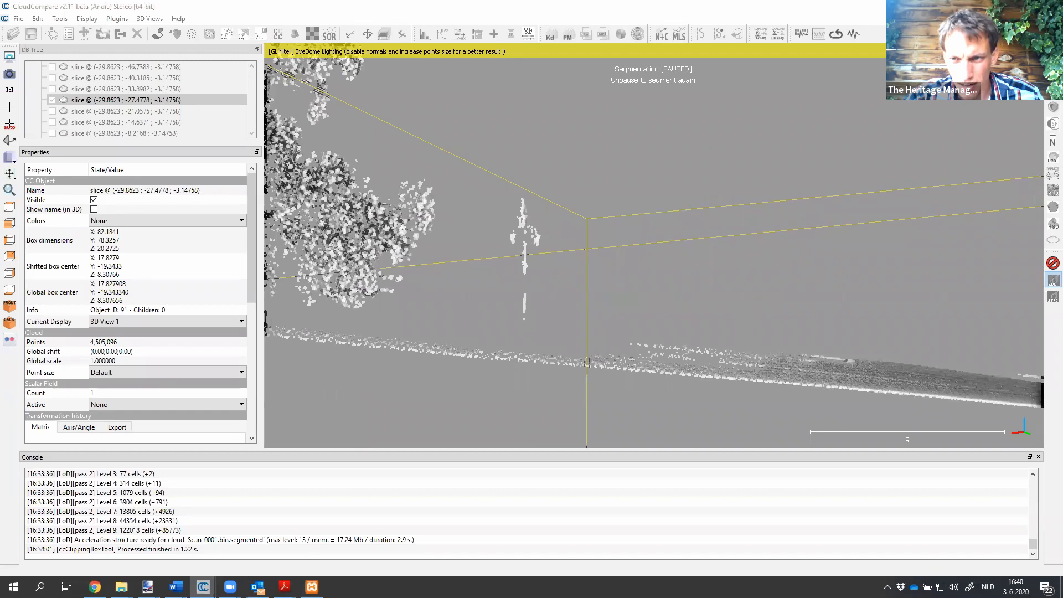
{"action": "left_click_drag", "start_coordinate": [559, 302], "coordinate": [567, 295]}
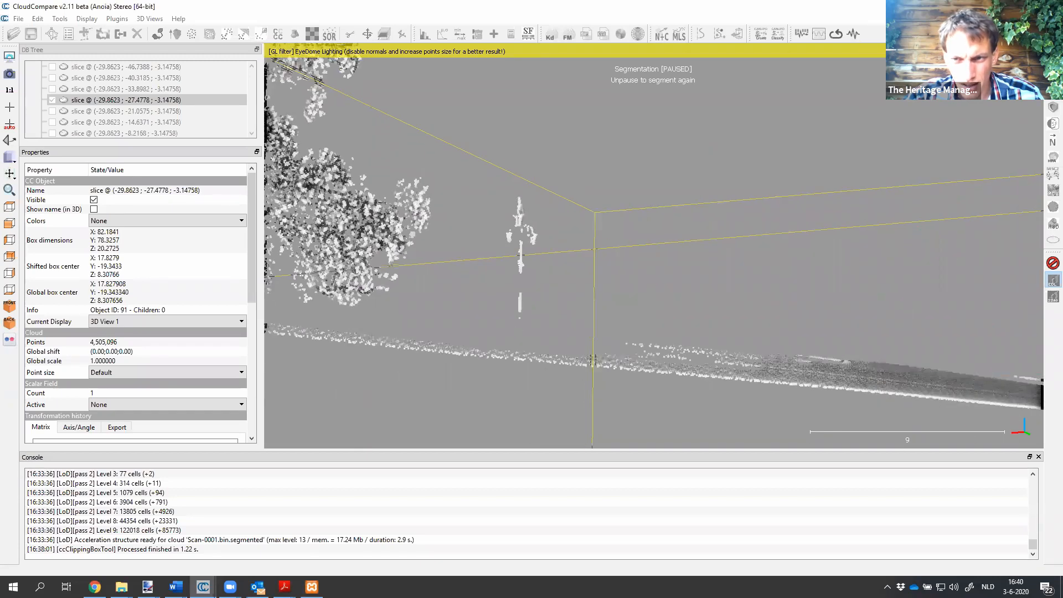
{"action": "key", "text": "space"}
{"action": "left_click", "coordinate": [519, 320]}
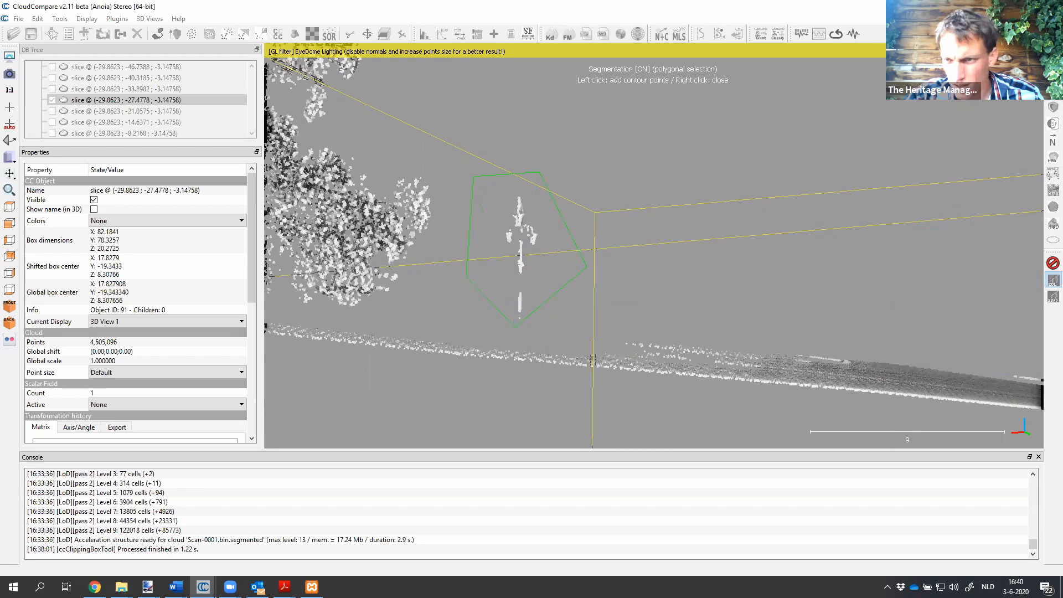
{"action": "key", "text": "o"}
Step: Start a segmentation polygon along the underside of the leaning tree's foliage, just above the ground points
{"action": "left_click_drag", "start_coordinate": [781, 282], "coordinate": [668, 389]}
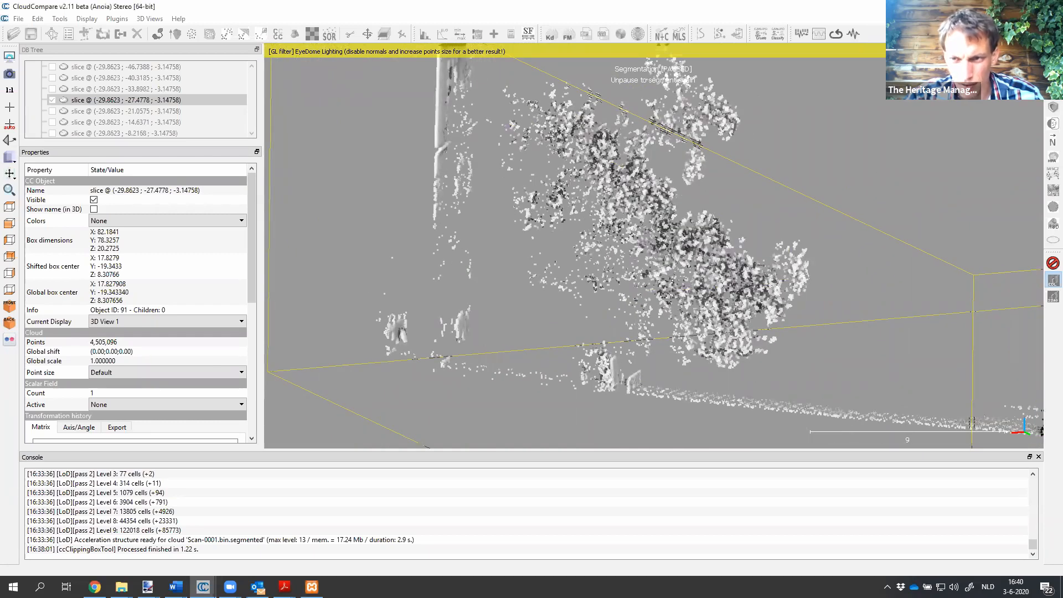
{"action": "key", "text": "space"}
{"action": "left_click", "coordinate": [763, 363]}
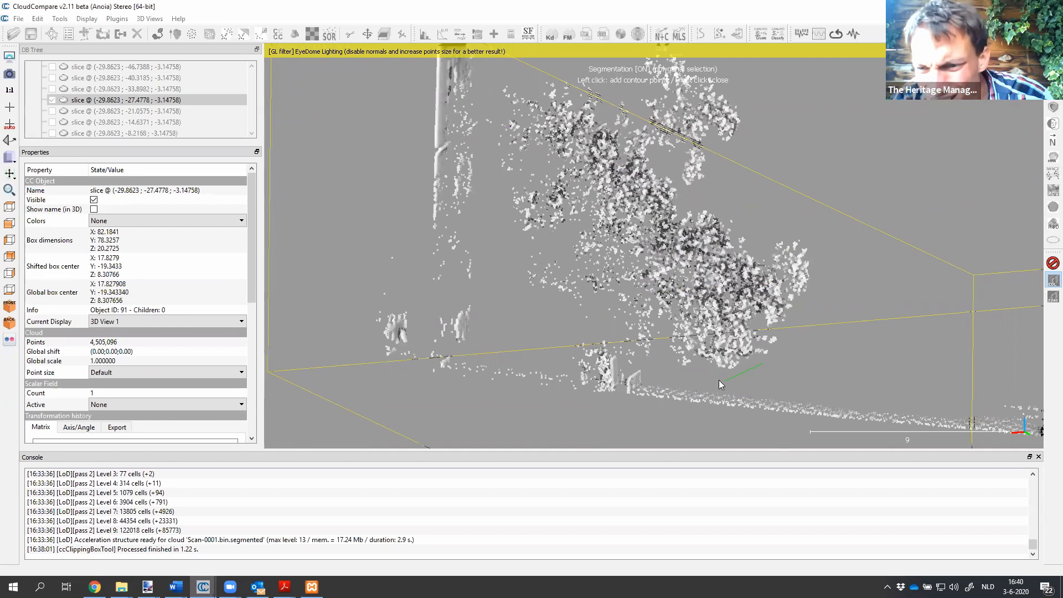
{"action": "left_click", "coordinate": [716, 378]}
{"action": "left_click", "coordinate": [640, 364]}
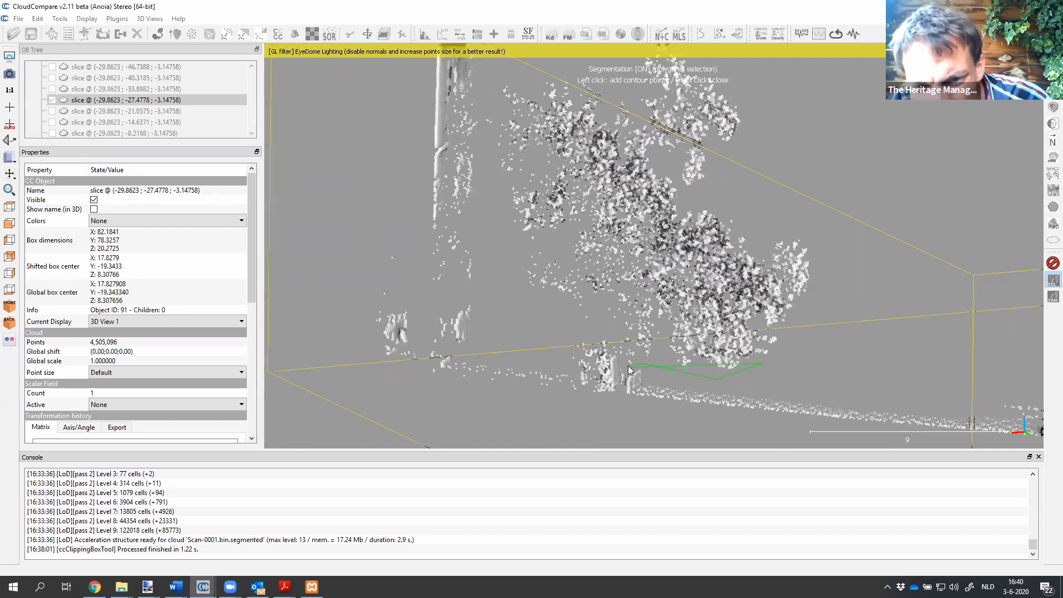
{"action": "left_click", "coordinate": [608, 330]}
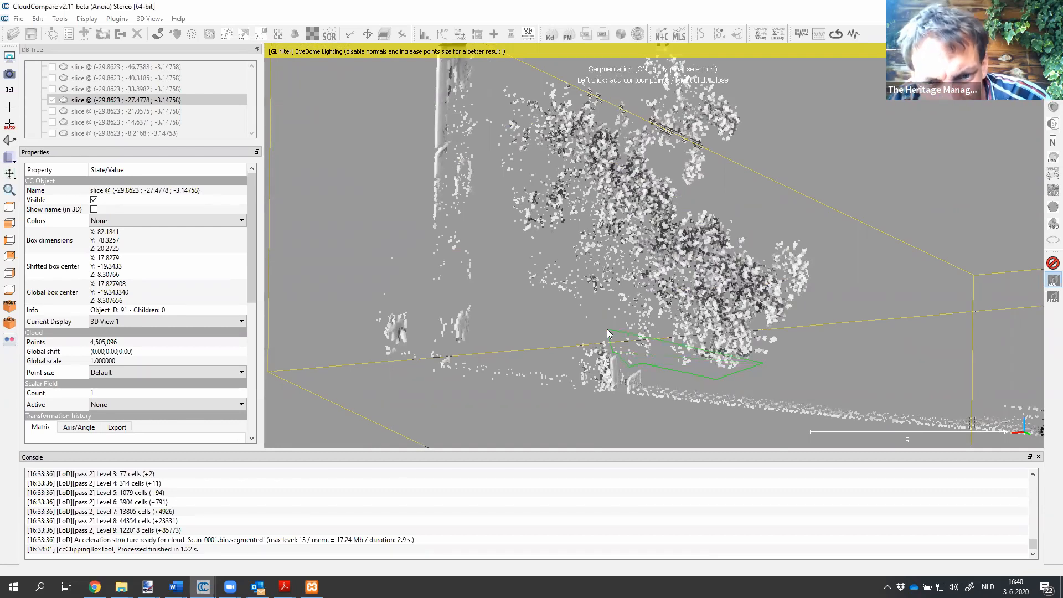
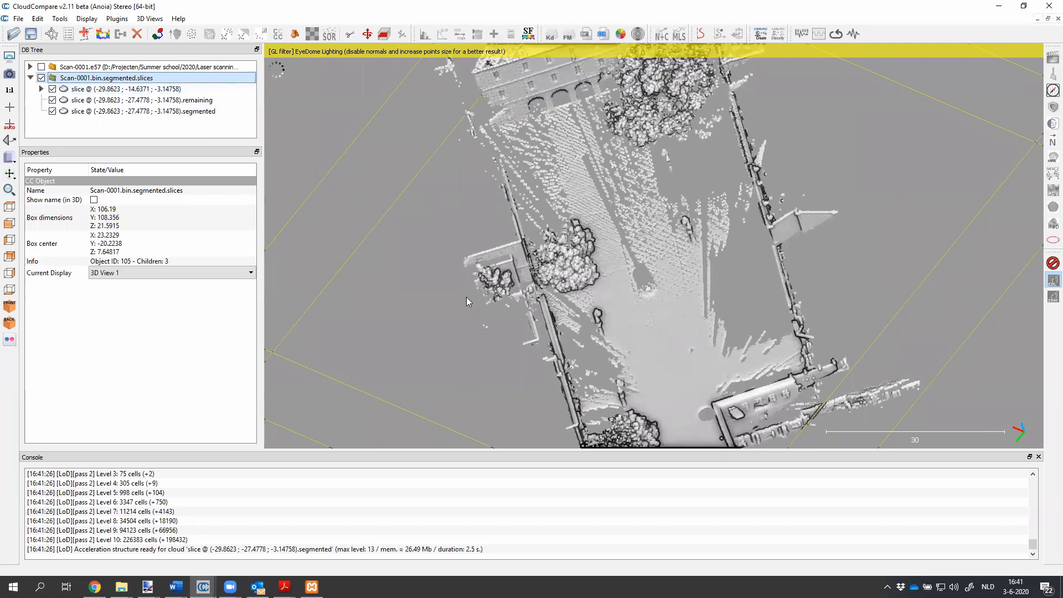
Step: Delete the Scan-0001.bin.segmented.slices group and display the expanded Scan-0001.e57 group in its place
{"action": "left_click_drag", "start_coordinate": [525, 298], "coordinate": [548, 353]}
{"action": "left_click_drag", "start_coordinate": [677, 422], "coordinate": [581, 410]}
{"action": "key", "text": "Delete"}
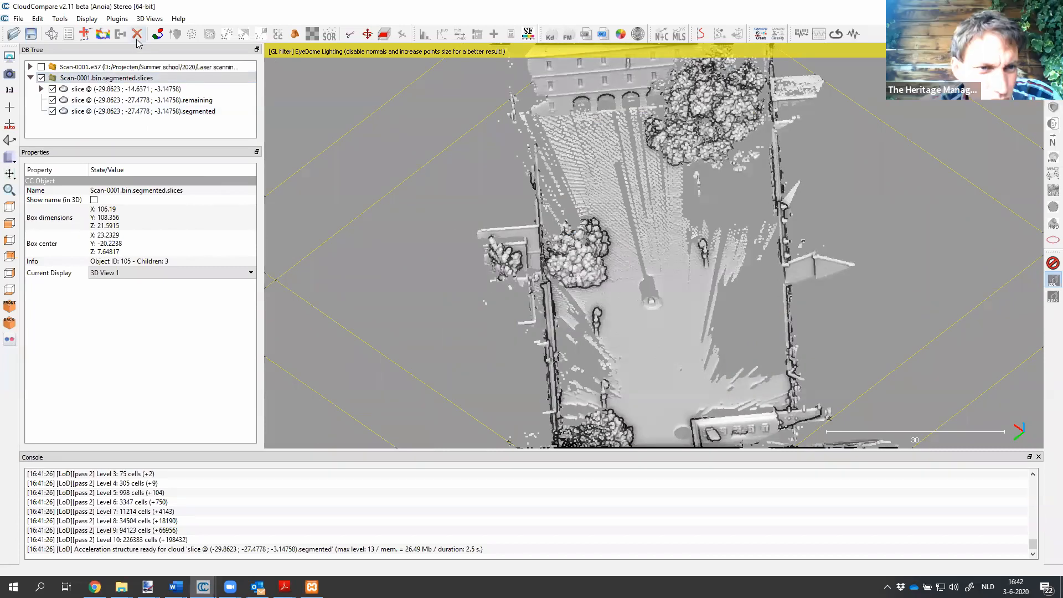
{"action": "left_click", "coordinate": [31, 66]}
{"action": "left_click", "coordinate": [41, 66]}
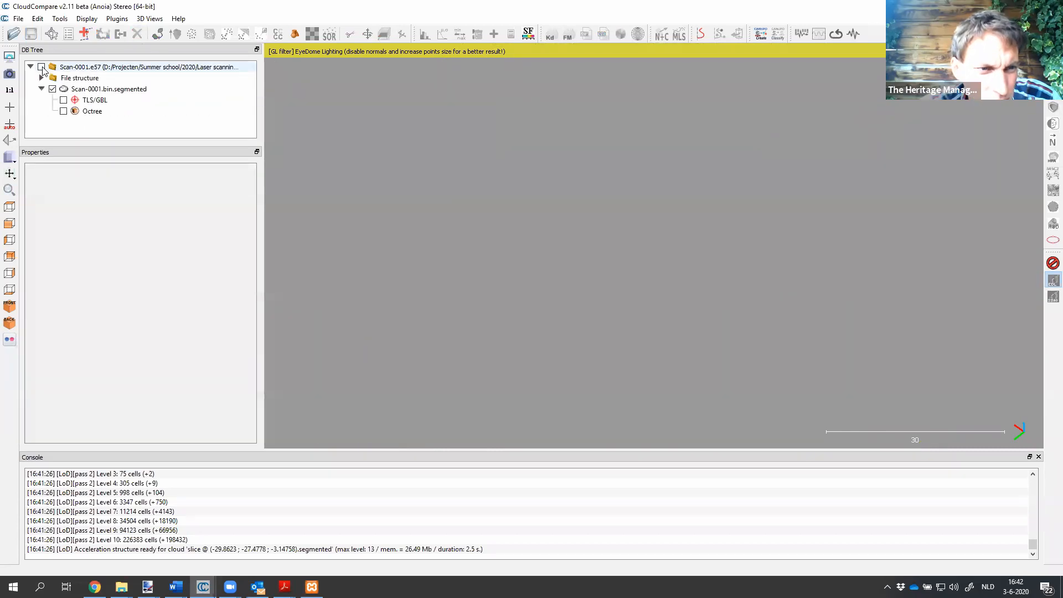
{"action": "scroll", "coordinate": [553, 291], "scroll_direction": "down", "scroll_amount": 5}
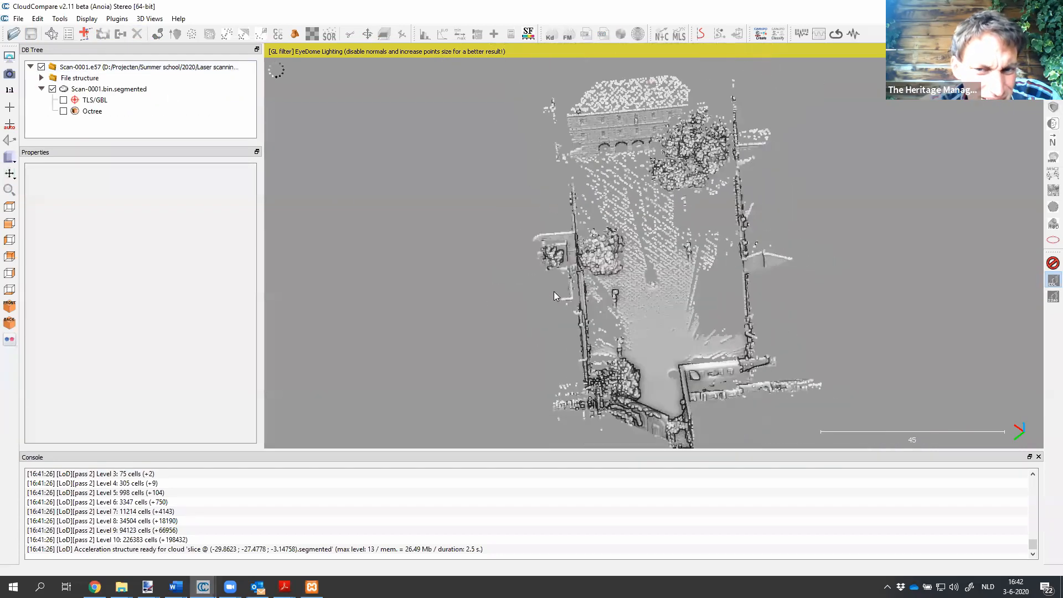
Step: Start a cross section on Scan-0001.bin.segmented and narrow its clipping box to a lengthwise strip about 9.08 wide in Y
{"action": "left_click", "coordinate": [166, 88]}
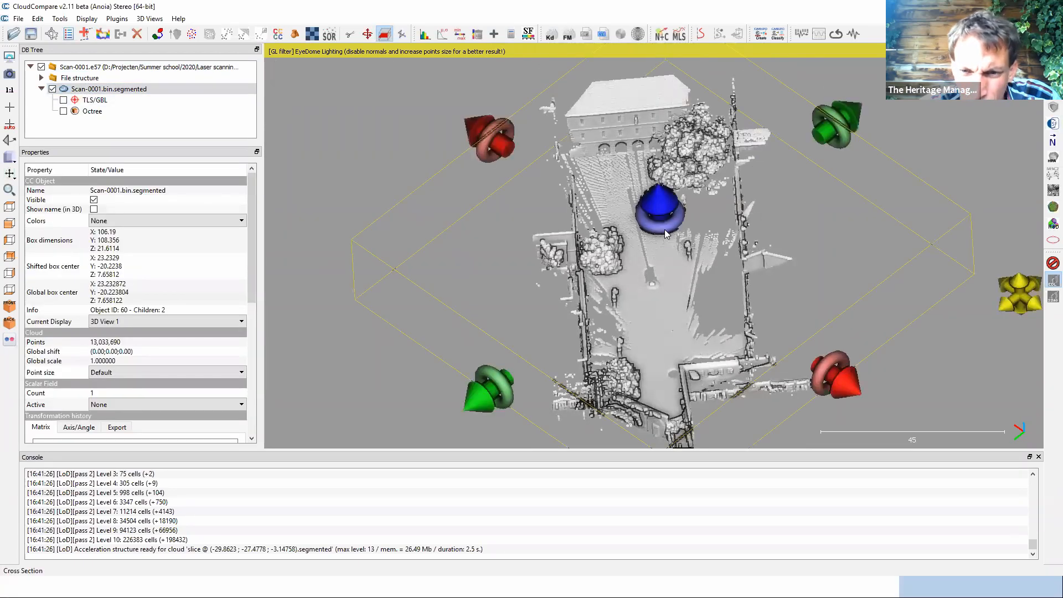
{"action": "left_click_drag", "start_coordinate": [664, 229], "coordinate": [613, 235]}
{"action": "left_click_drag", "start_coordinate": [395, 265], "coordinate": [526, 261]}
{"action": "left_click_drag", "start_coordinate": [724, 227], "coordinate": [733, 229]}
{"action": "left_click_drag", "start_coordinate": [899, 257], "coordinate": [629, 268]}
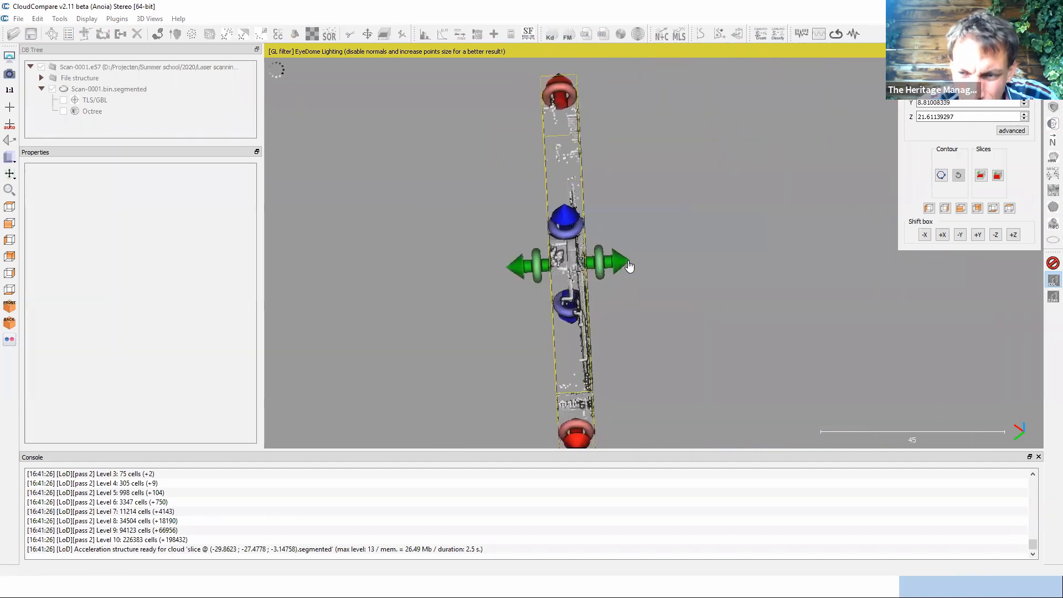
Step: Extract repeated slices of the cloud along Y only, with a gap of 0 and no contours
{"action": "left_click", "coordinate": [998, 176]}
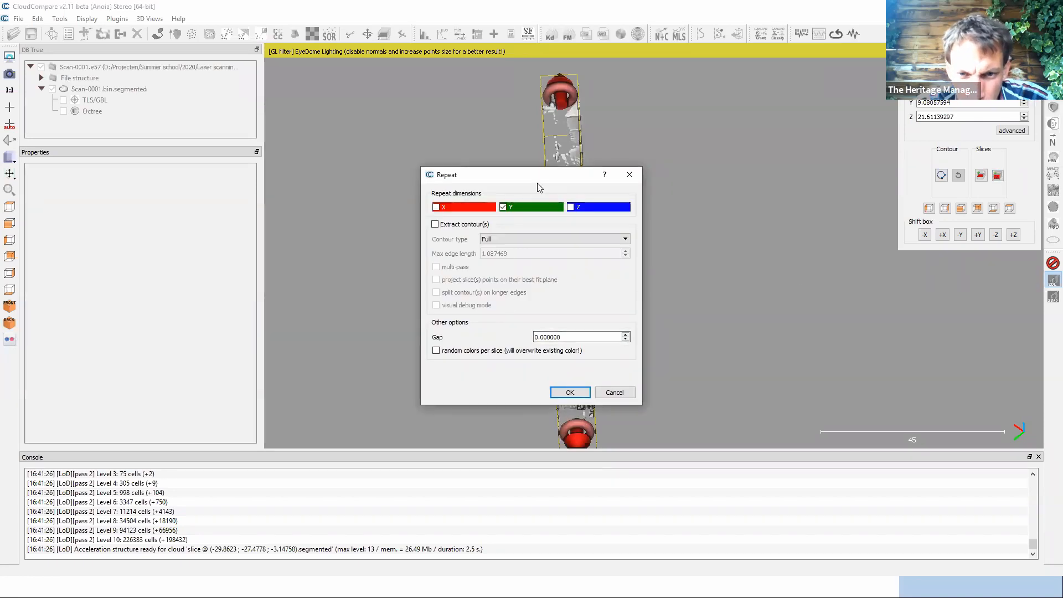
{"action": "left_click_drag", "start_coordinate": [530, 180], "coordinate": [348, 203]}
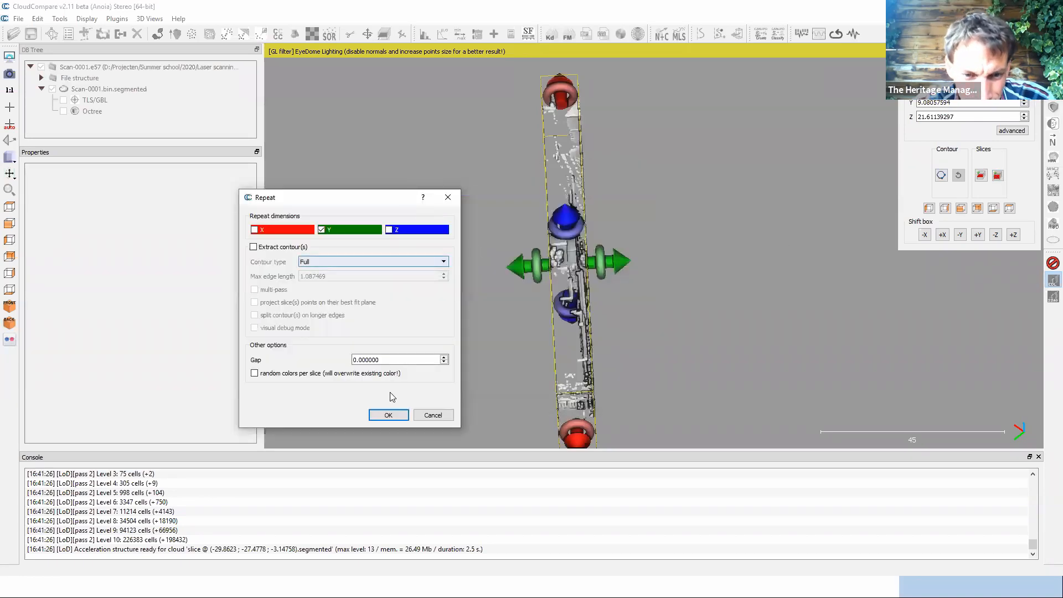
{"action": "left_click", "coordinate": [388, 415]}
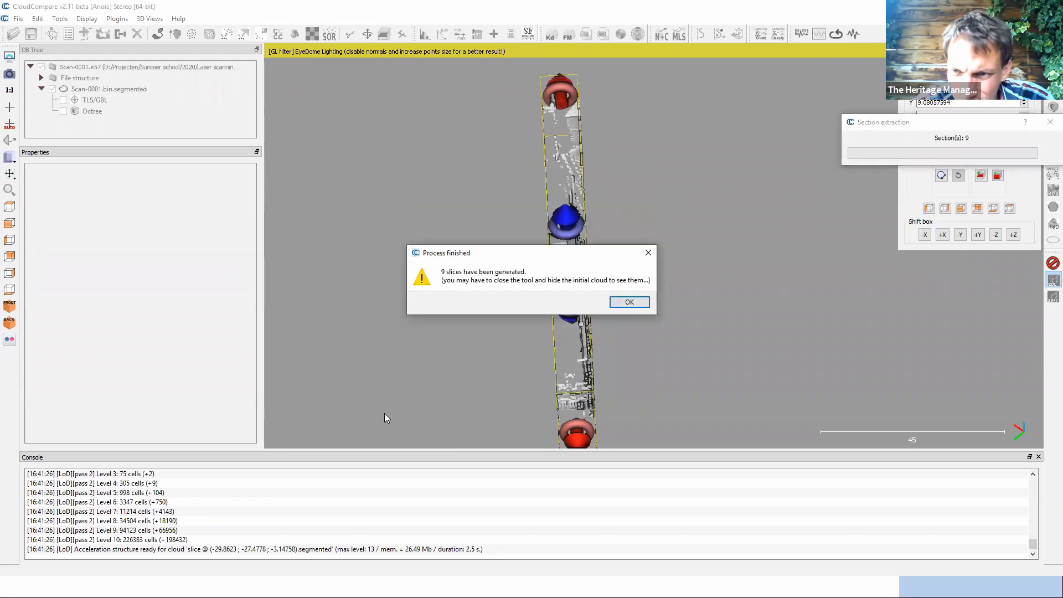
{"action": "left_click", "coordinate": [629, 303]}
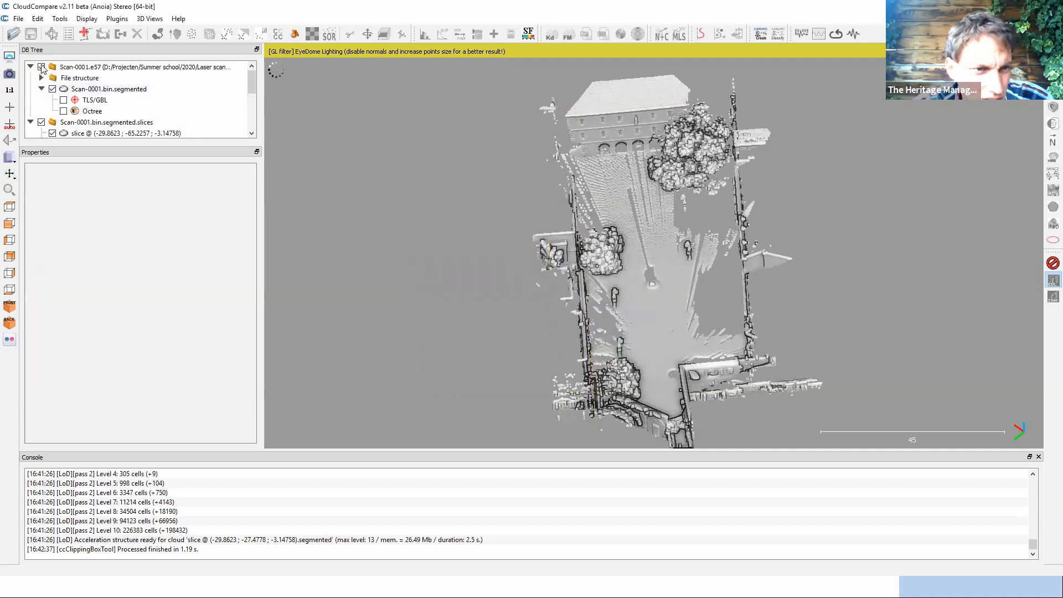
Step: Hide the Scan-0001.e57 group and go through the new slices one by one to check their extents
{"action": "left_click", "coordinate": [43, 68]}
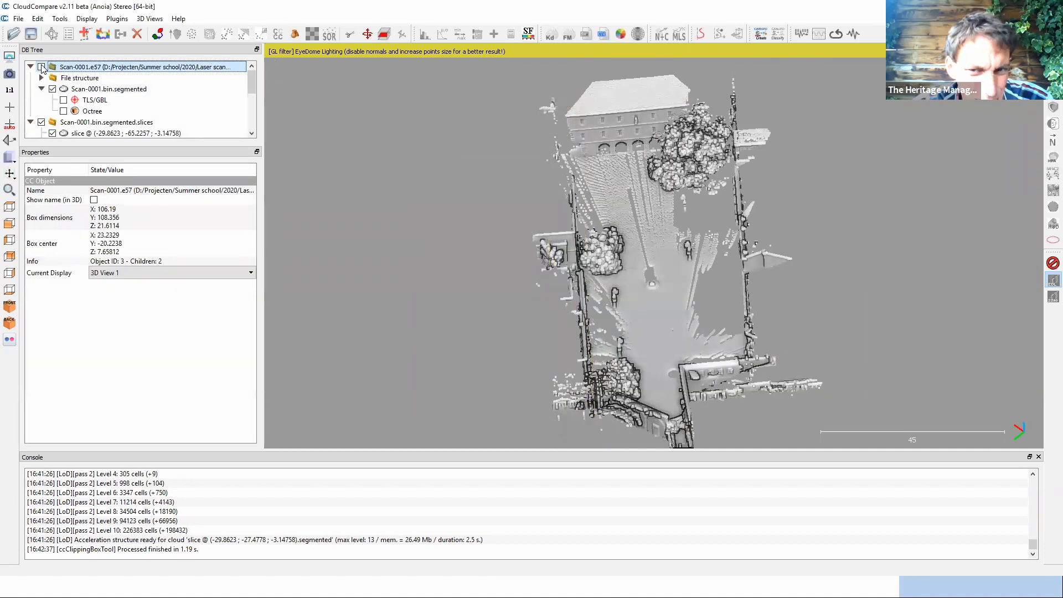
{"action": "left_click", "coordinate": [41, 67]}
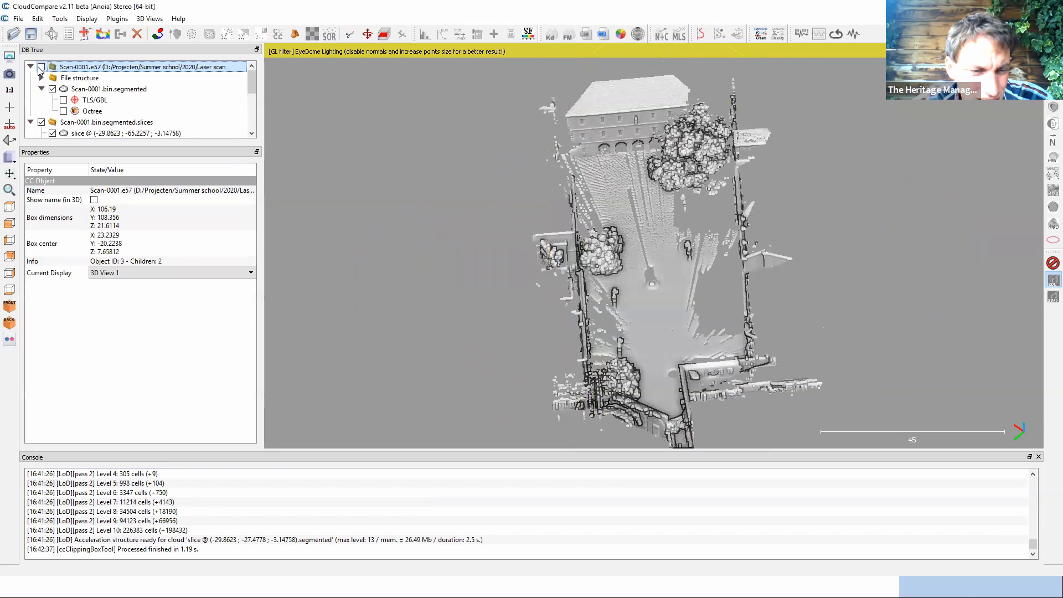
{"action": "left_click_drag", "start_coordinate": [252, 86], "coordinate": [253, 118]}
{"action": "left_click", "coordinate": [149, 124]}
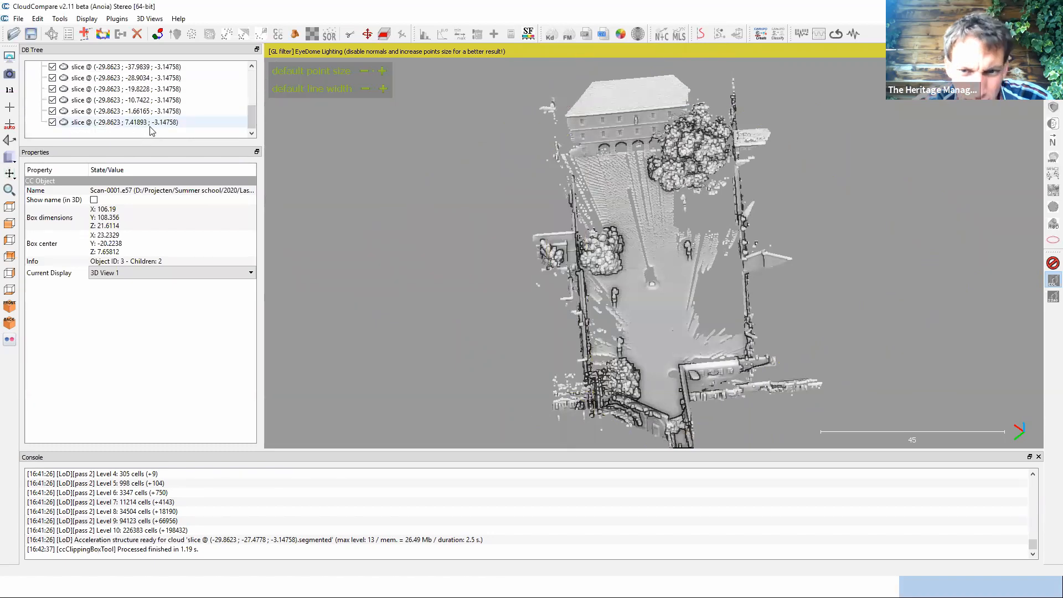
{"action": "key", "text": "Up"}
{"action": "key", "text": "Up"}
{"action": "key", "text": "Up"}
{"action": "key", "text": "Up"}
{"action": "key", "text": "Up"}
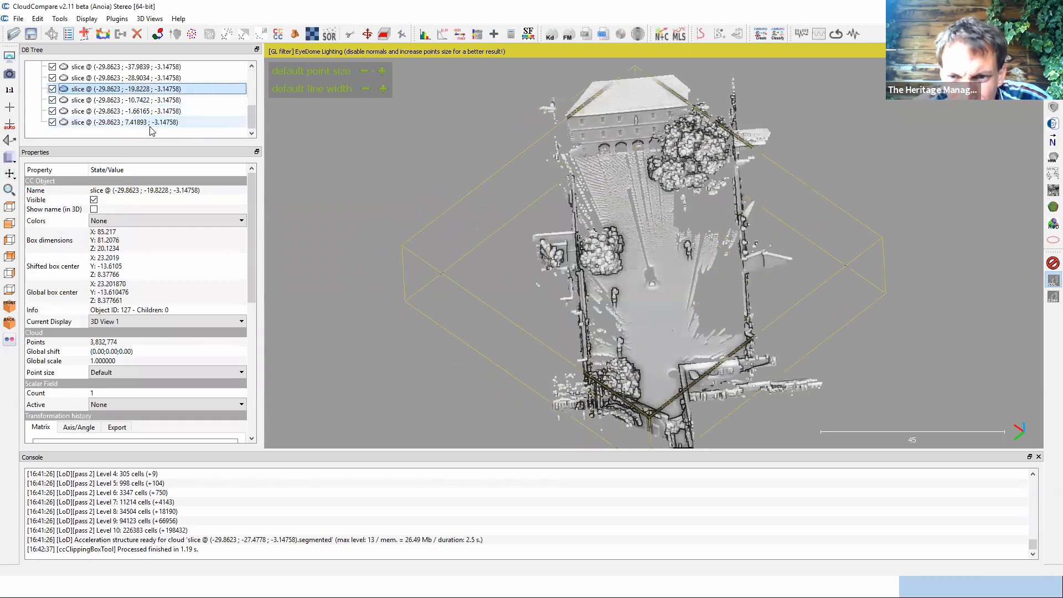
Step: Hide the slices at Y -65.2257, -56.1451 and -47.0645
{"action": "left_click", "coordinate": [53, 122]}
{"action": "scroll", "coordinate": [51, 128], "scroll_direction": "up", "scroll_amount": 3}
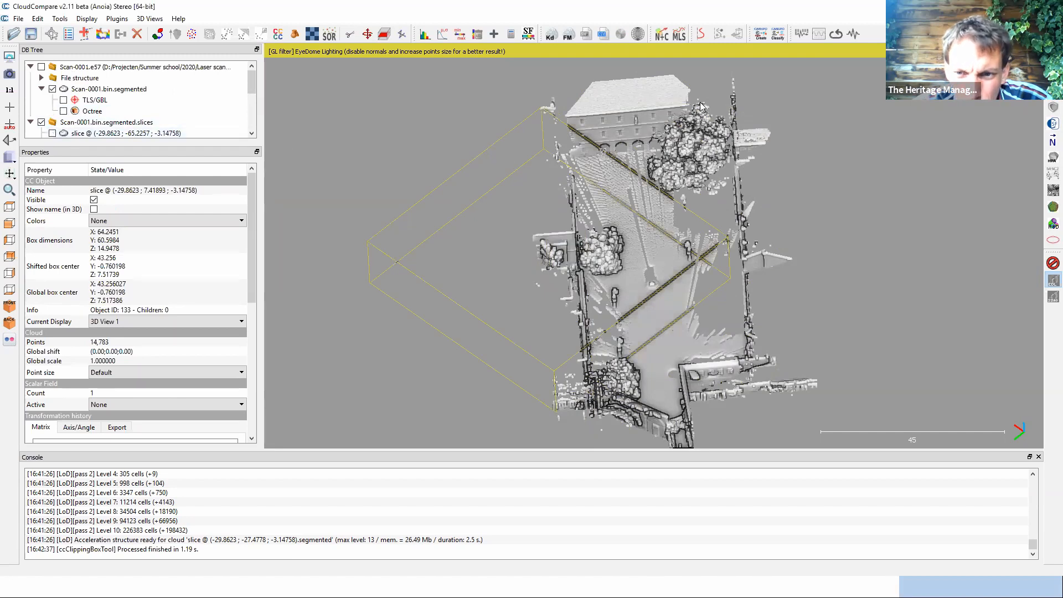
{"action": "scroll", "coordinate": [138, 97], "scroll_direction": "down", "scroll_amount": 3}
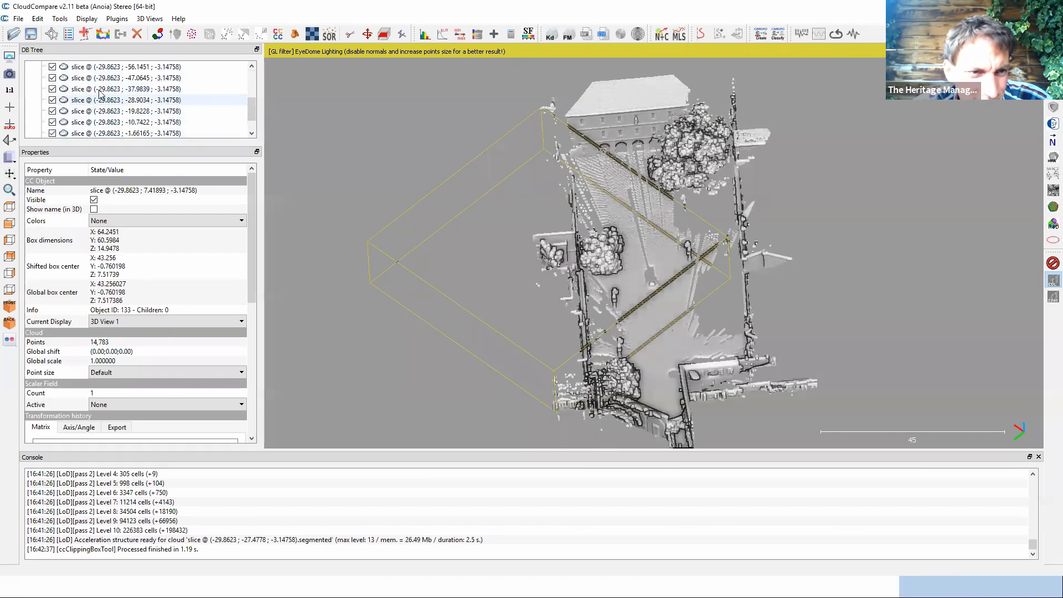
{"action": "left_click", "coordinate": [53, 67]}
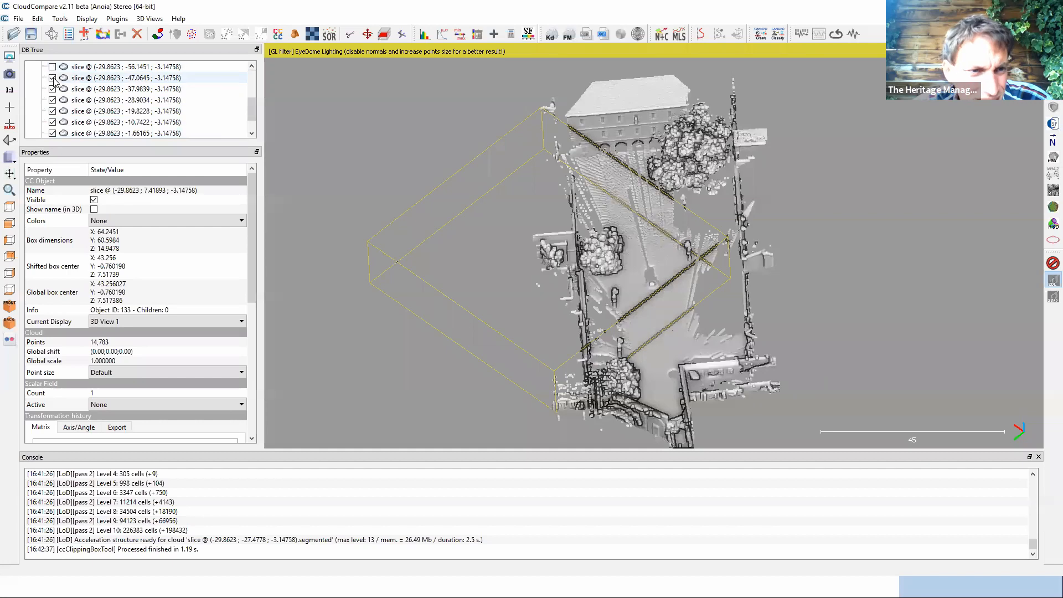
{"action": "left_click", "coordinate": [53, 80]}
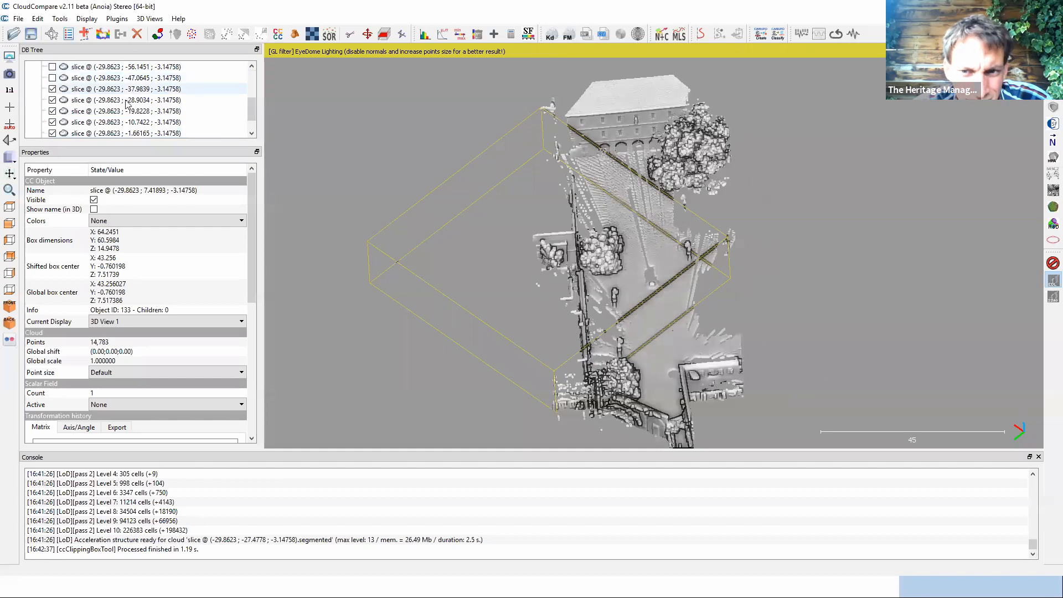
Step: Hide the slices at Y -10.7422, -1.66165 and 7.41893, leaving only the three middle slices displayed
{"action": "left_click", "coordinate": [53, 123]}
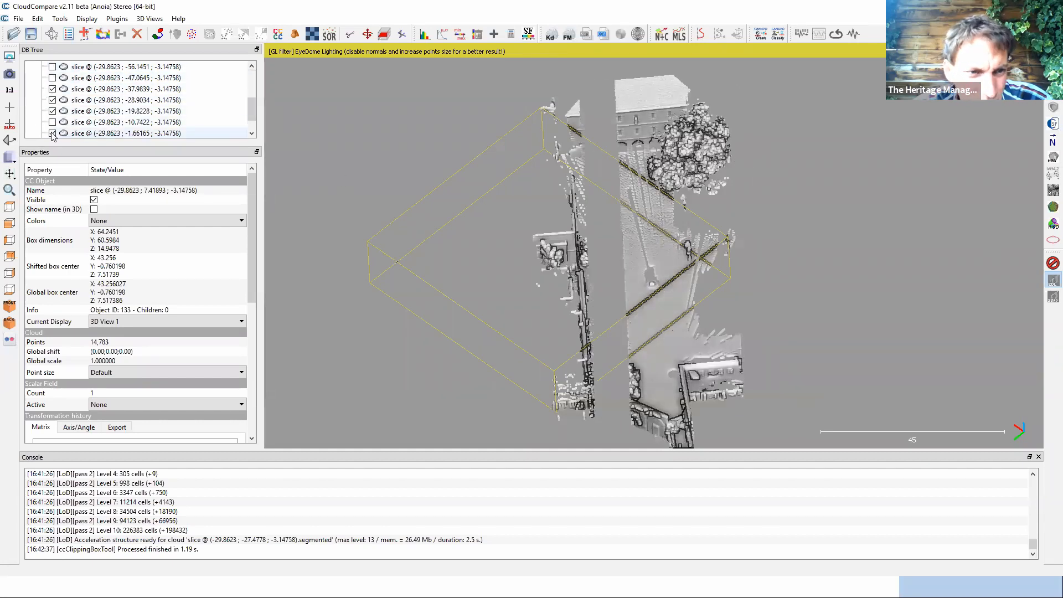
{"action": "left_click", "coordinate": [52, 133]}
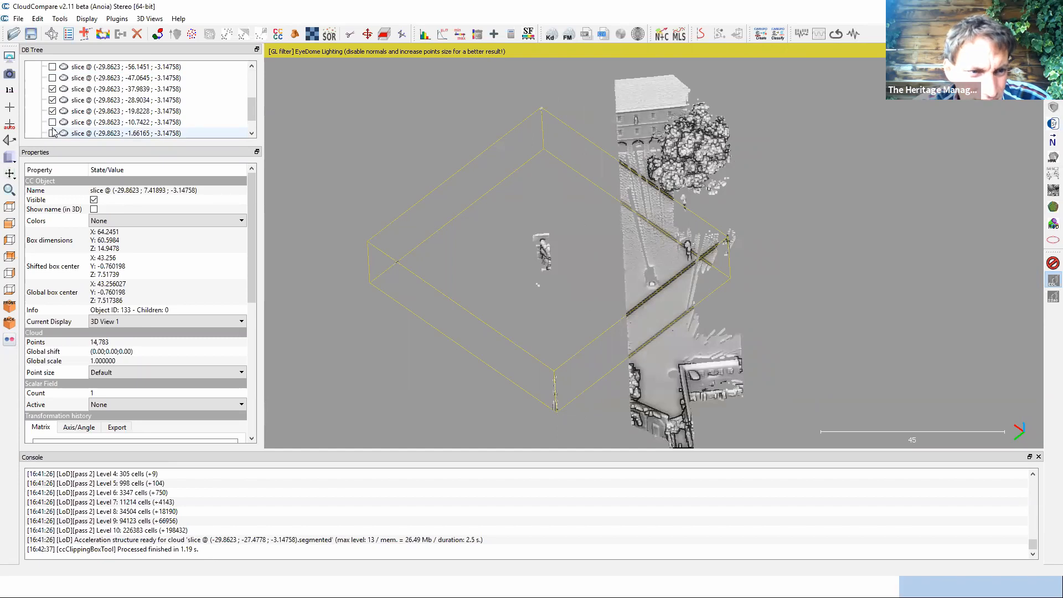
{"action": "scroll", "coordinate": [54, 131], "scroll_direction": "down", "scroll_amount": 1}
{"action": "left_click", "coordinate": [53, 122]}
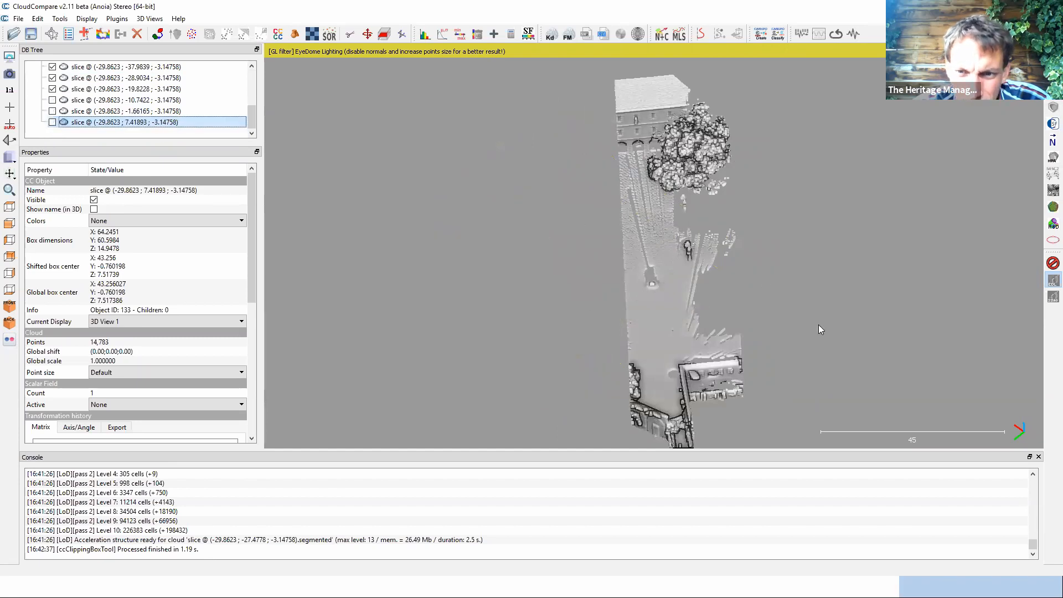
{"action": "left_click_drag", "start_coordinate": [590, 249], "coordinate": [553, 310]}
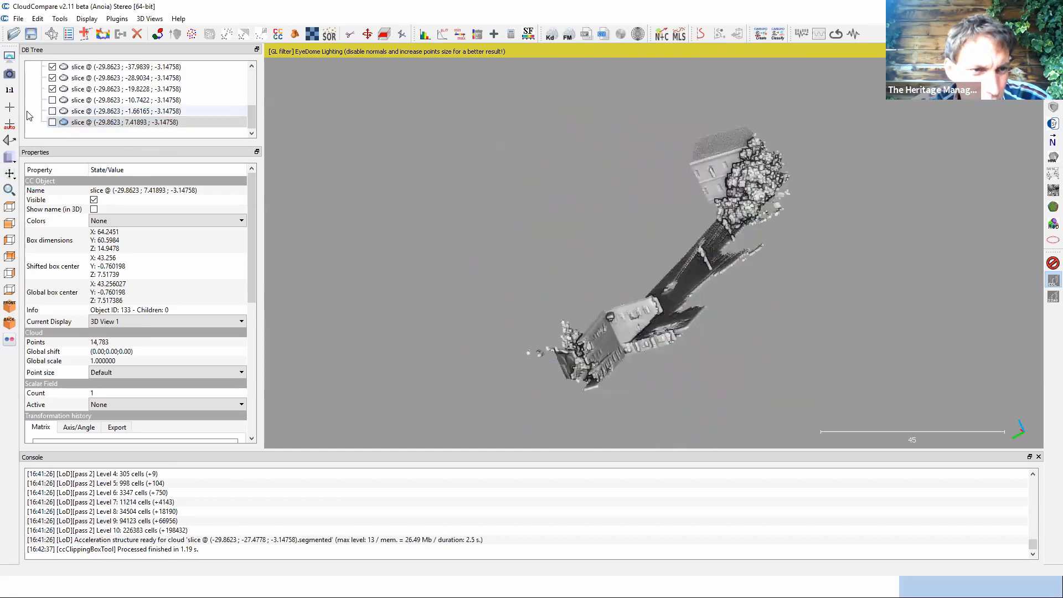
{"action": "left_click", "coordinate": [10, 107]}
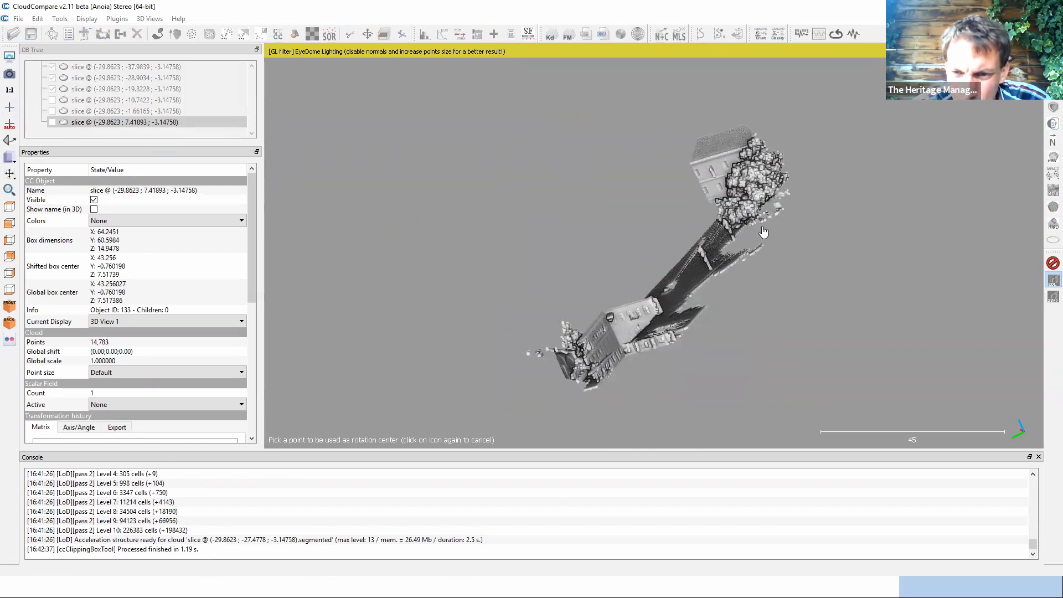
{"action": "left_click_drag", "start_coordinate": [460, 354], "coordinate": [359, 404]}
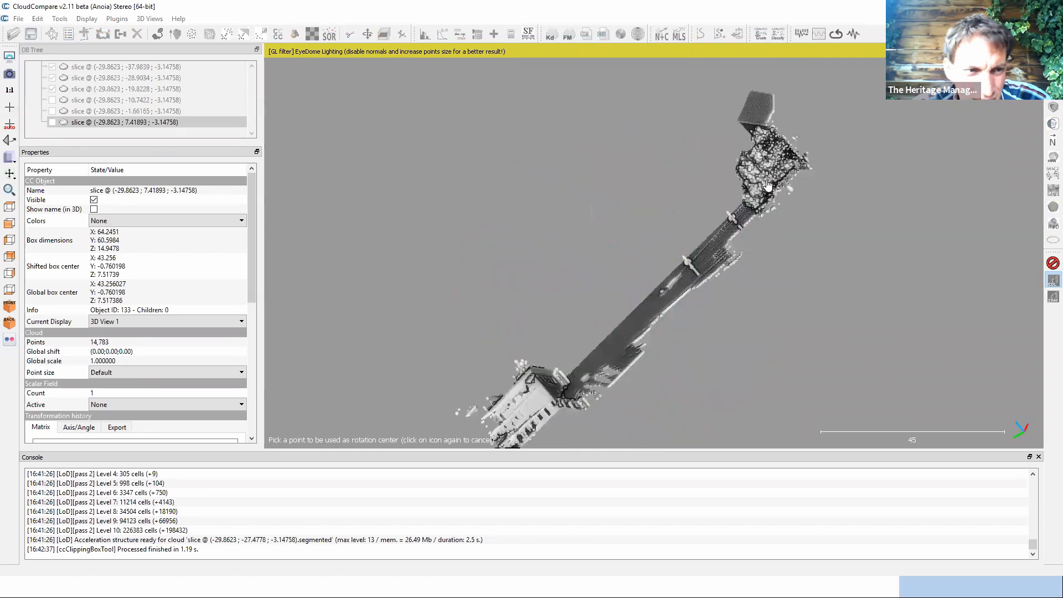
{"action": "key", "text": "Escape"}
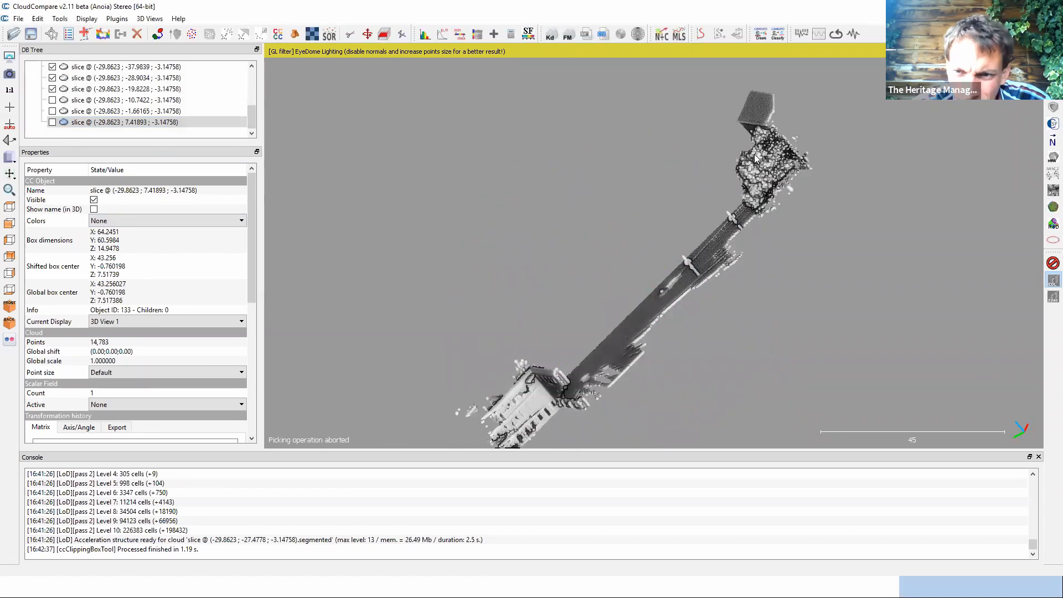
{"action": "left_click", "coordinate": [767, 168]}
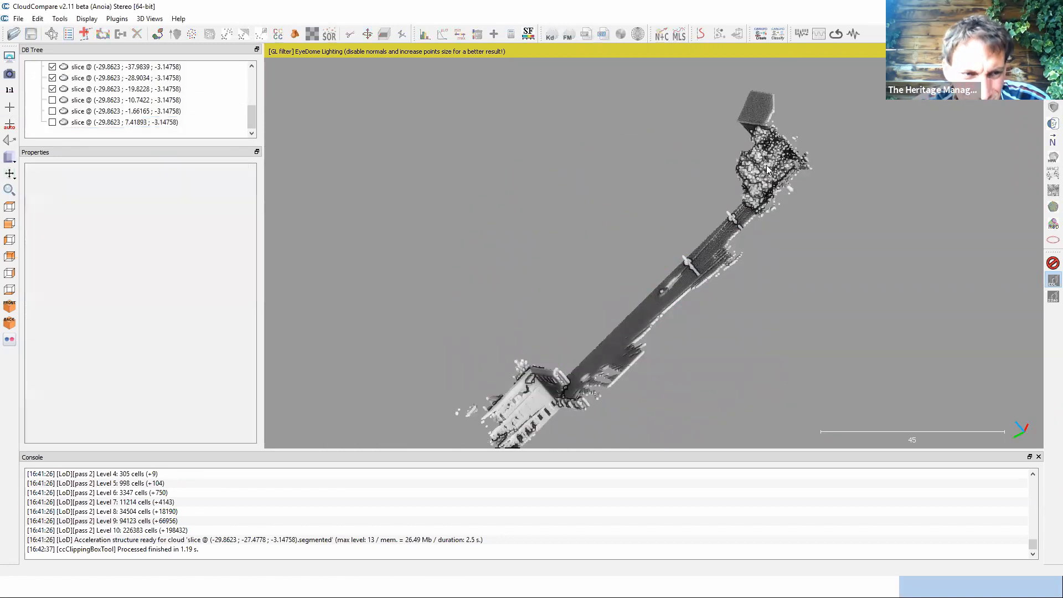
Step: Select the slices at Y -37.9839, -28.9034 and -19.8228 with the tree seen clear of the building facade and ground
{"action": "scroll", "coordinate": [764, 170], "scroll_direction": "up", "scroll_amount": 5}
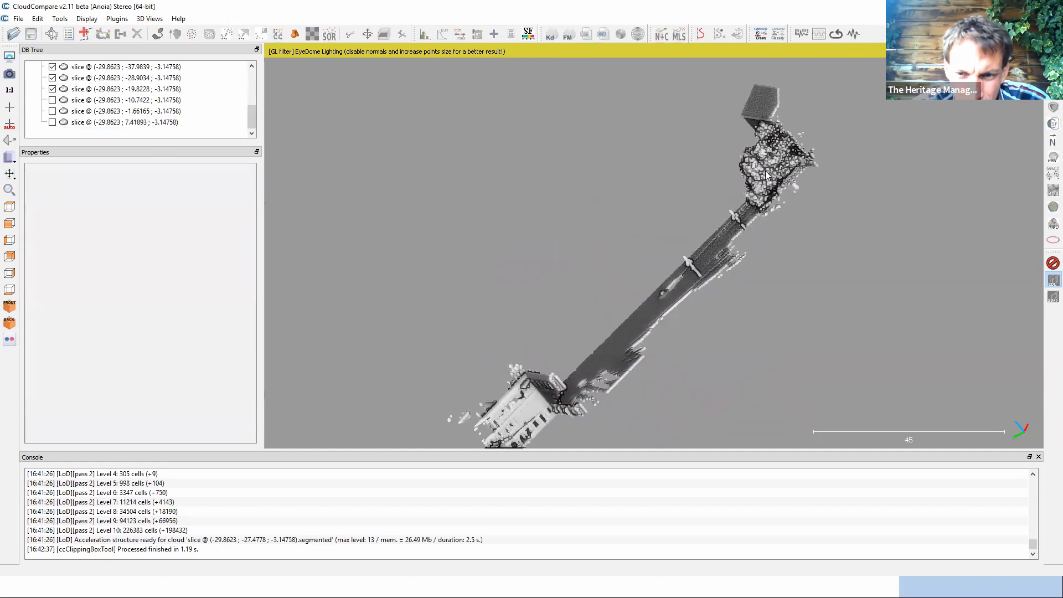
{"action": "right_click_drag", "start_coordinate": [765, 170], "coordinate": [521, 292]}
{"action": "scroll", "coordinate": [520, 292], "scroll_direction": "up", "scroll_amount": 10}
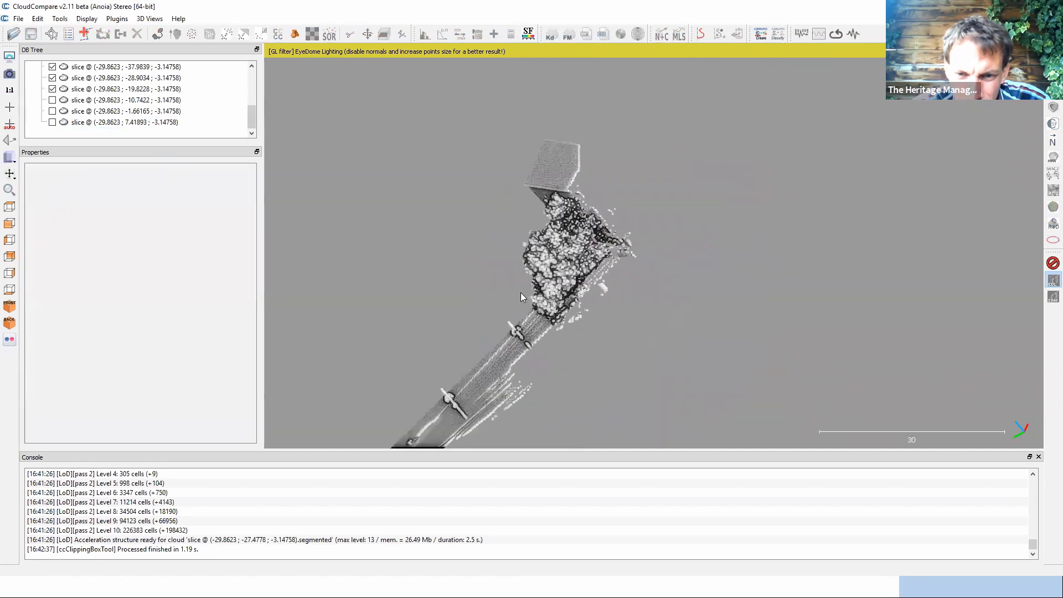
{"action": "left_click_drag", "start_coordinate": [391, 322], "coordinate": [351, 306]}
{"action": "right_click_drag", "start_coordinate": [350, 306], "coordinate": [581, 318]}
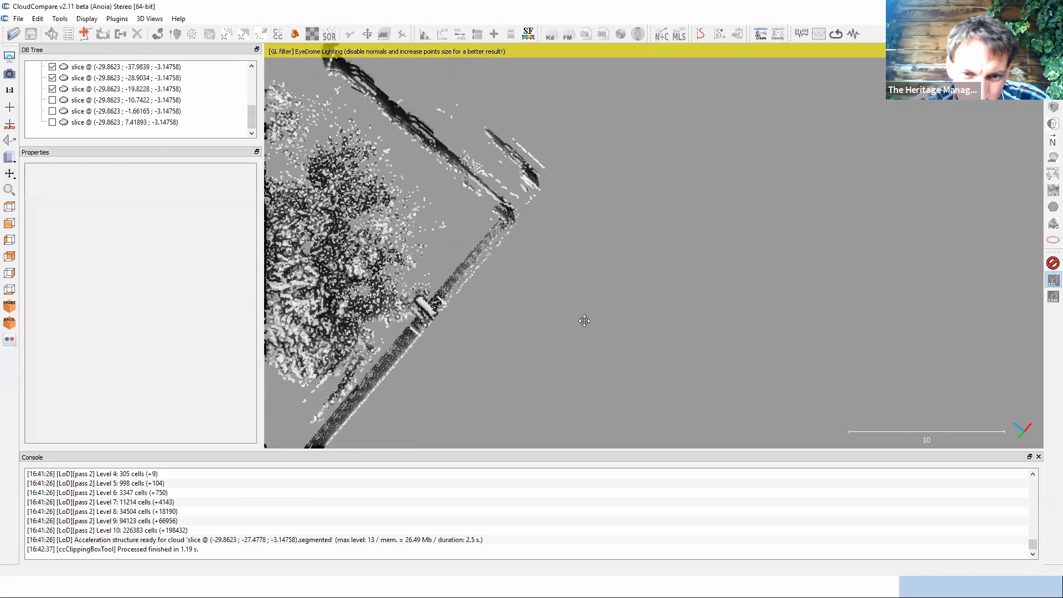
{"action": "left_click_drag", "start_coordinate": [473, 334], "coordinate": [459, 328]}
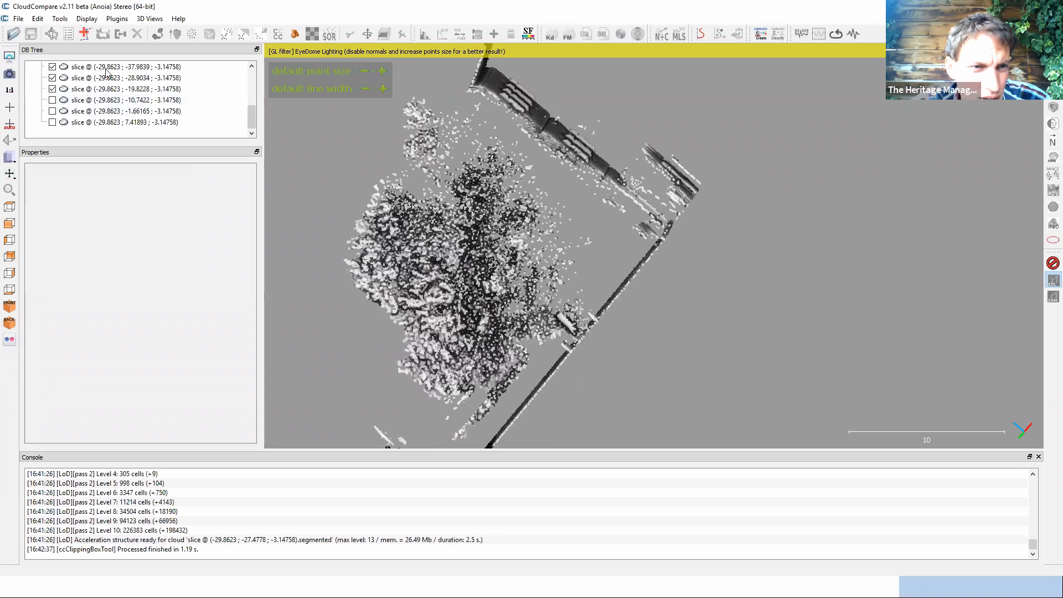
{"action": "left_click", "coordinate": [126, 89]}
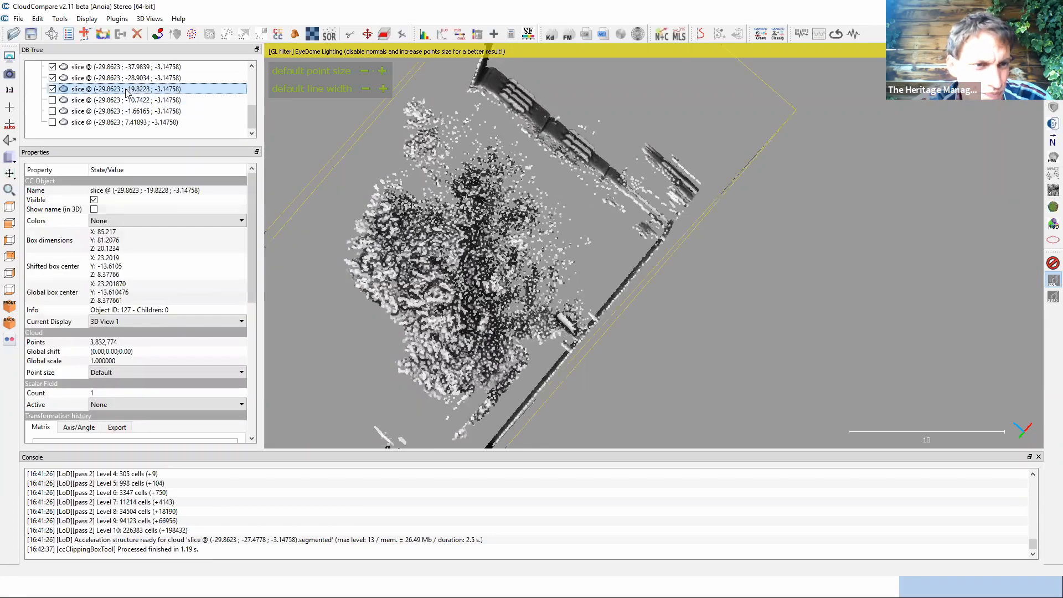
{"action": "left_click", "coordinate": [155, 67], "text": "ctrl"}
{"action": "left_click", "coordinate": [152, 78], "text": "ctrl"}
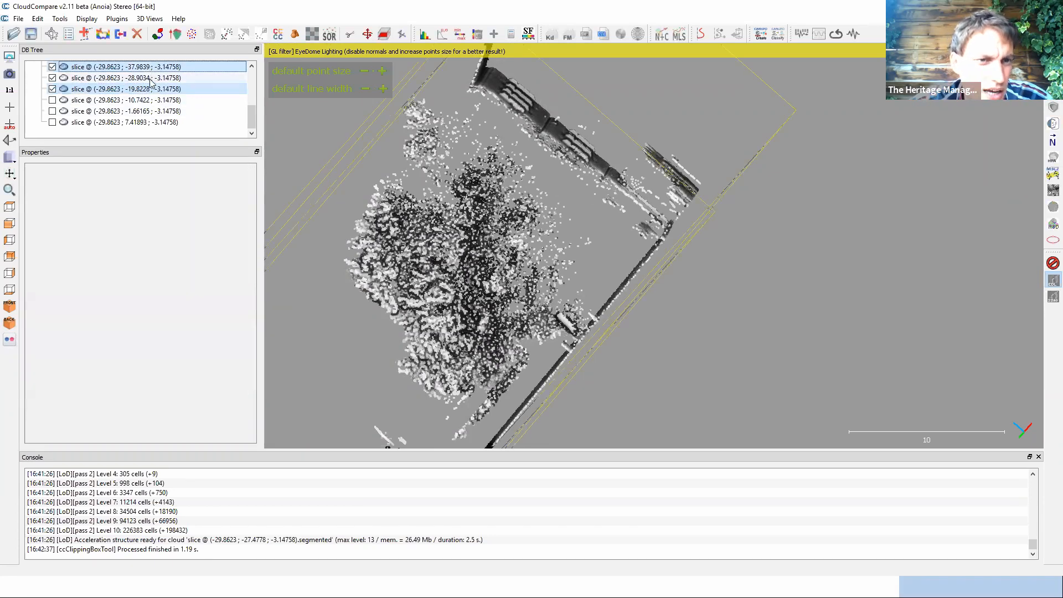
{"action": "scroll", "coordinate": [242, 116], "scroll_direction": "up", "scroll_amount": 1}
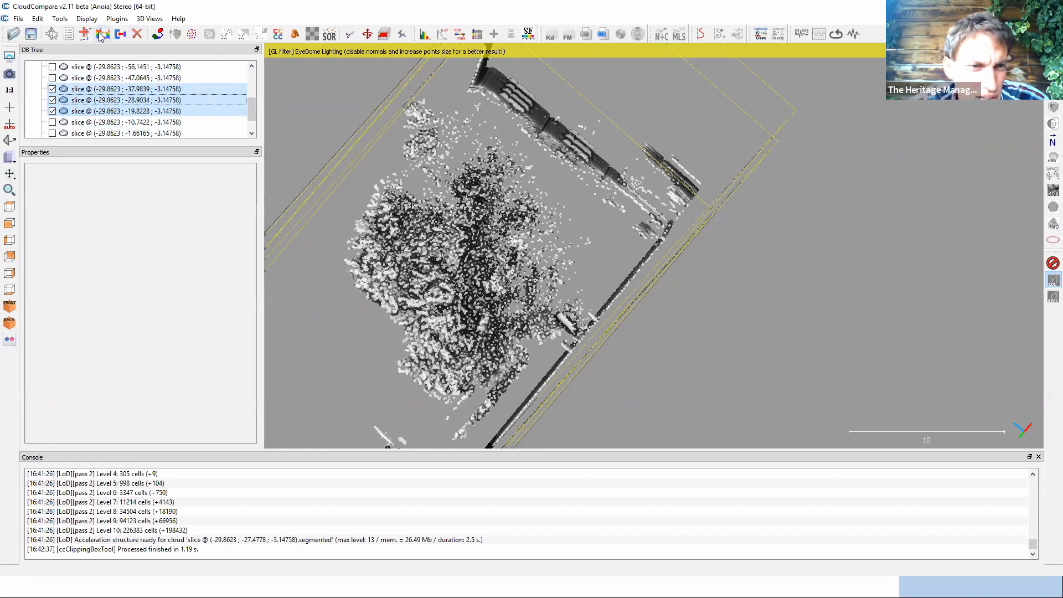
Step: Outline the whole tree with a polygon and segment its points away from the three slices, keeping both parts as separate clouds
{"action": "key", "text": "t"}
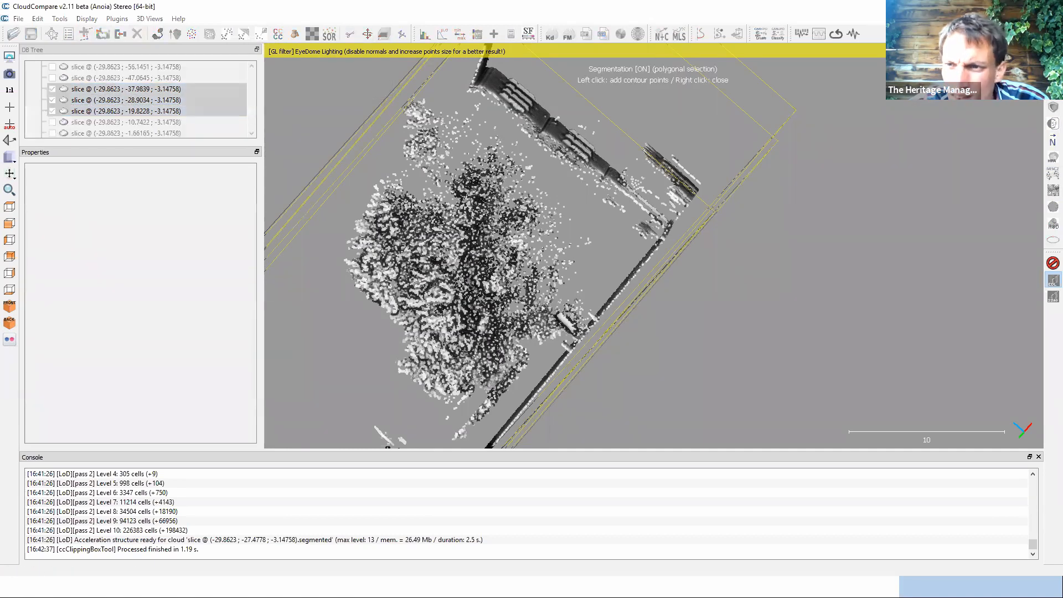
{"action": "left_click", "coordinate": [419, 425]}
{"action": "left_click", "coordinate": [456, 446]}
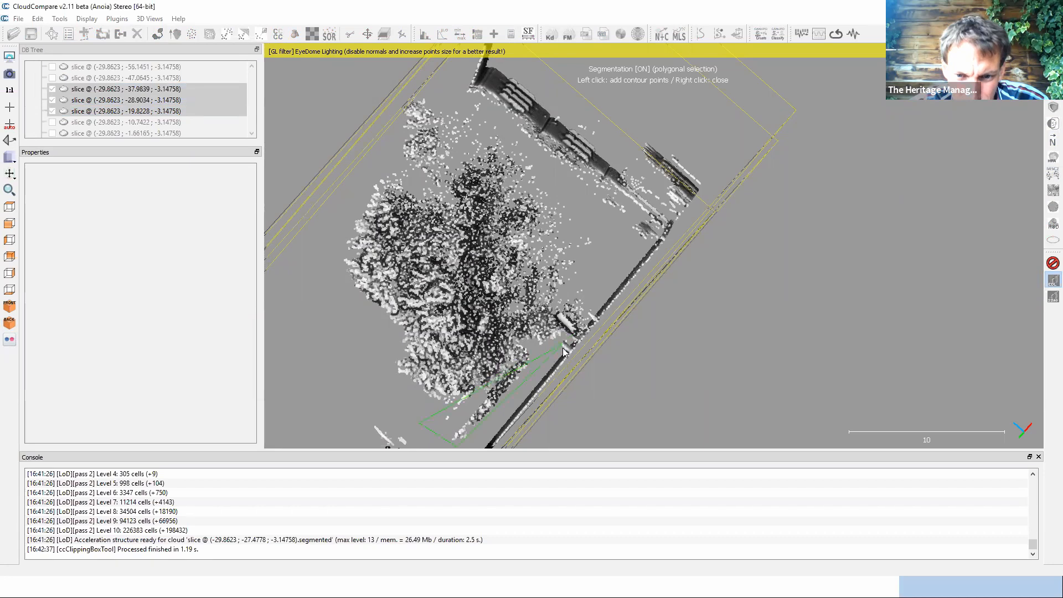
{"action": "left_click", "coordinate": [592, 313]}
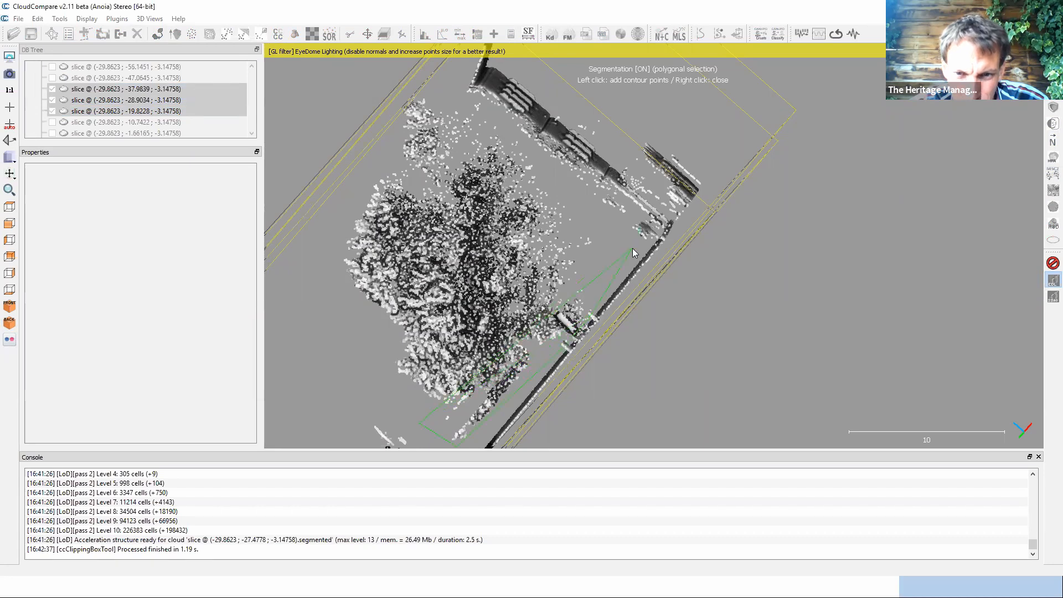
{"action": "left_click", "coordinate": [632, 248]}
{"action": "left_click", "coordinate": [486, 106]}
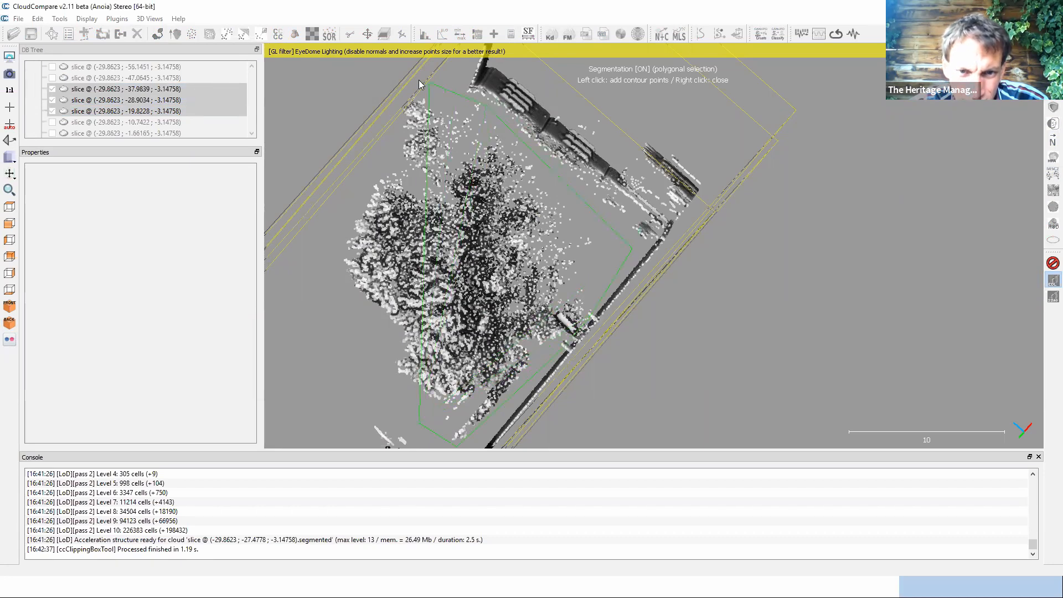
{"action": "left_click", "coordinate": [419, 80]}
{"action": "left_click", "coordinate": [281, 305]}
{"action": "right_click", "coordinate": [281, 306]}
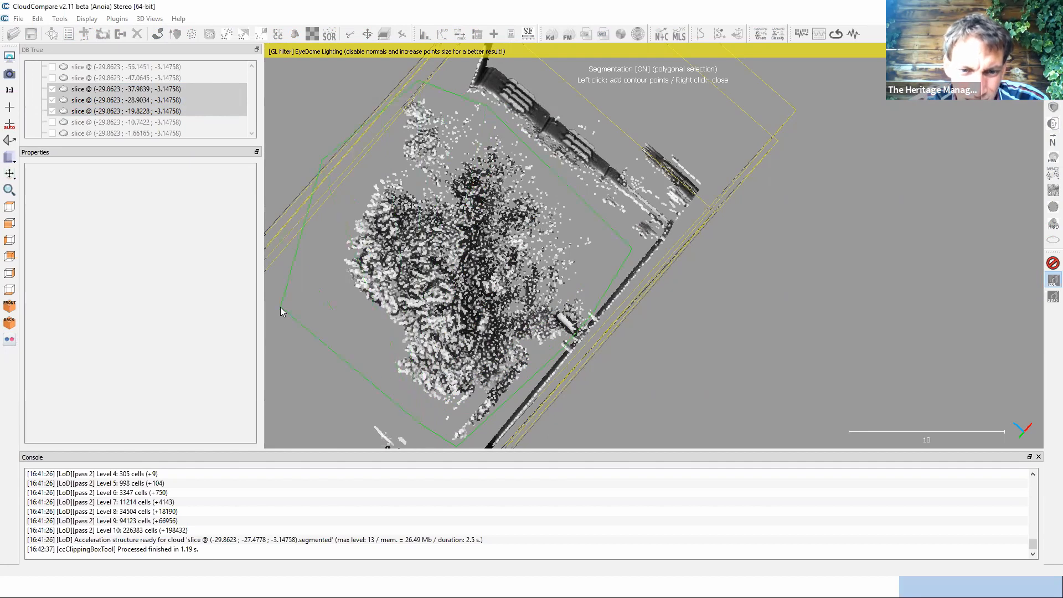
{"action": "key", "text": "o"}
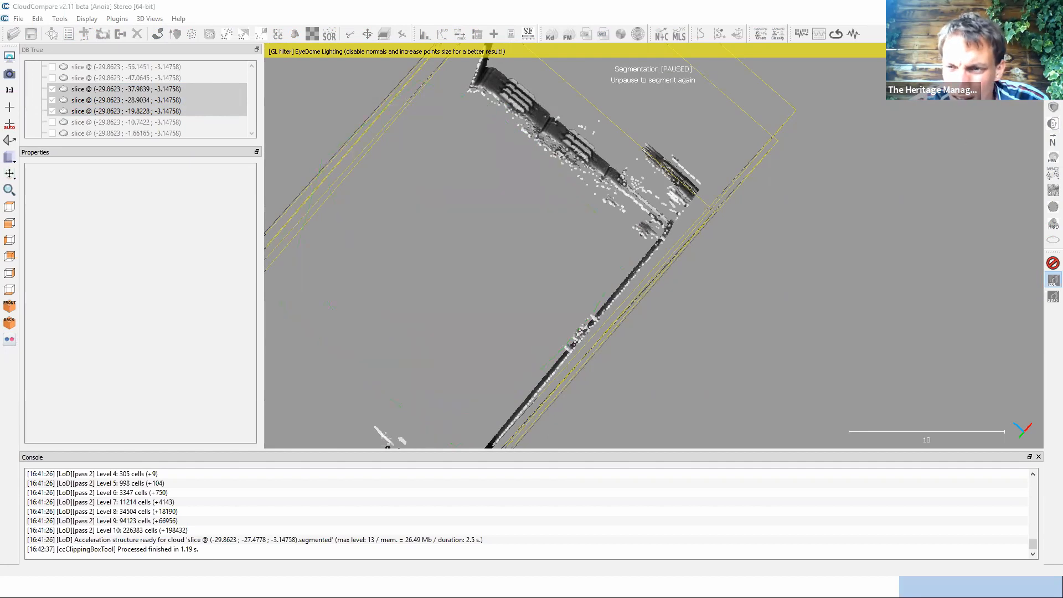
{"action": "key", "text": "Return"}
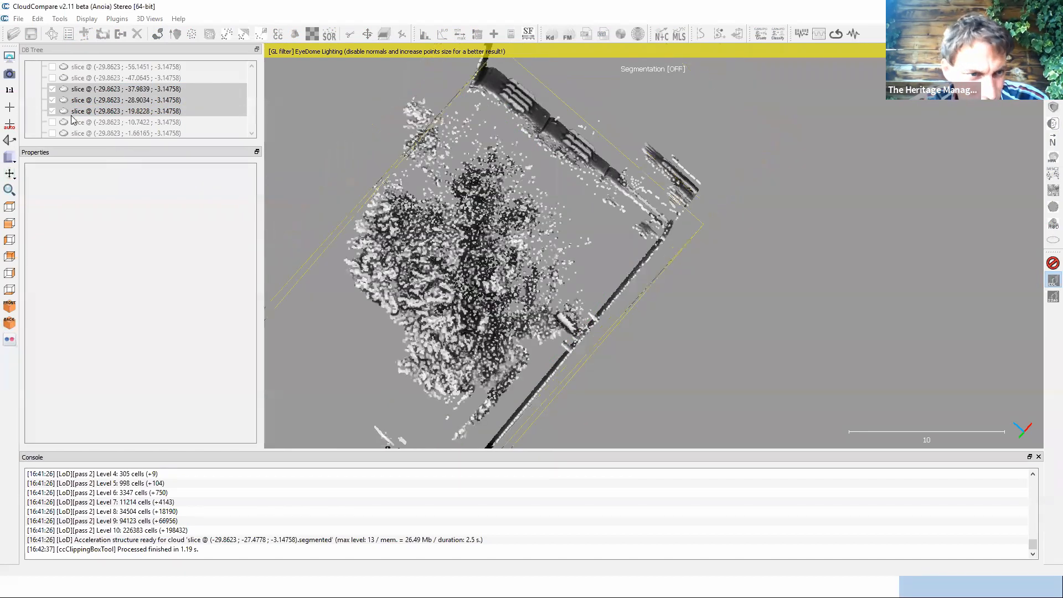
Step: Hide the segmented parts of the slices at Y -19.8228 and -28.9034
{"action": "scroll", "coordinate": [255, 104], "scroll_direction": "down", "scroll_amount": 1}
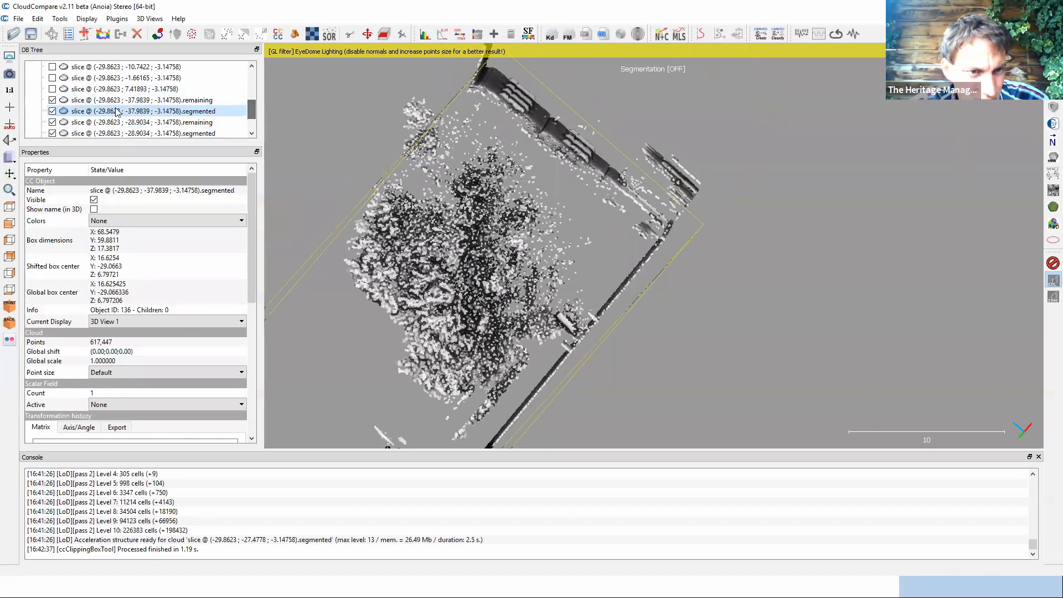
{"action": "scroll", "coordinate": [250, 107], "scroll_direction": "down", "scroll_amount": 3}
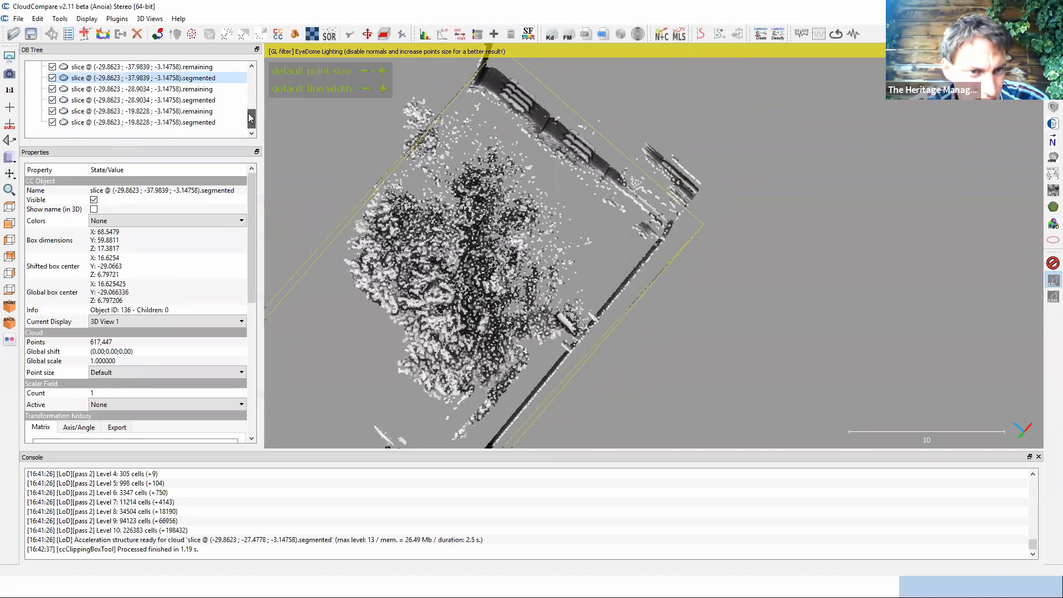
{"action": "left_click", "coordinate": [211, 122]}
{"action": "left_click", "coordinate": [52, 122]}
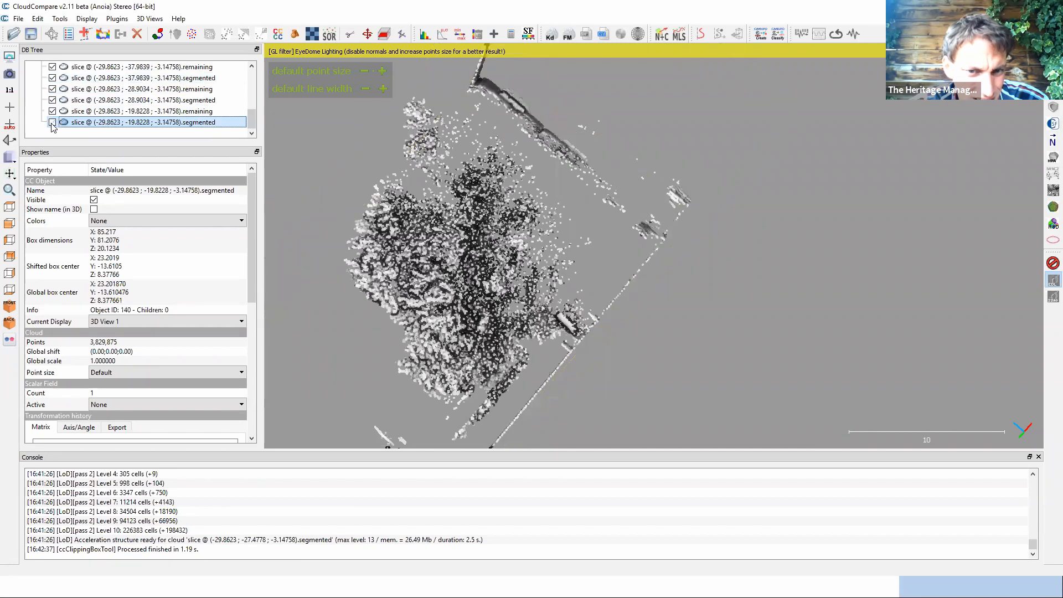
{"action": "left_click", "coordinate": [52, 101]}
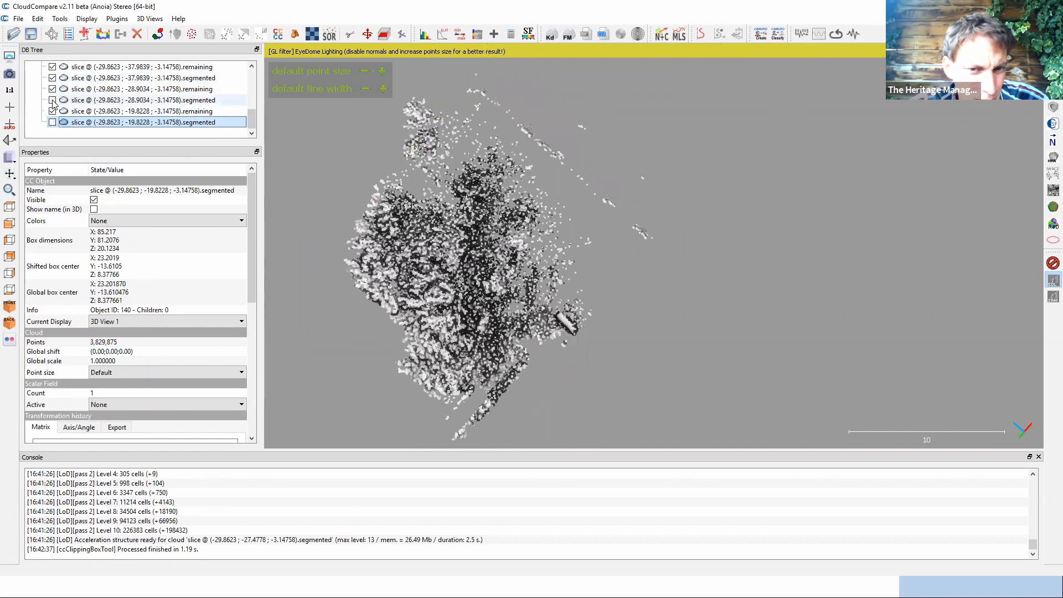
Step: Hide the remaining parts of the slices at Y -28.9034 and -37.9839 and toggle the segmented part at Y -28.9034 to compare them
{"action": "left_click", "coordinate": [52, 89]}
{"action": "left_click", "coordinate": [52, 67]}
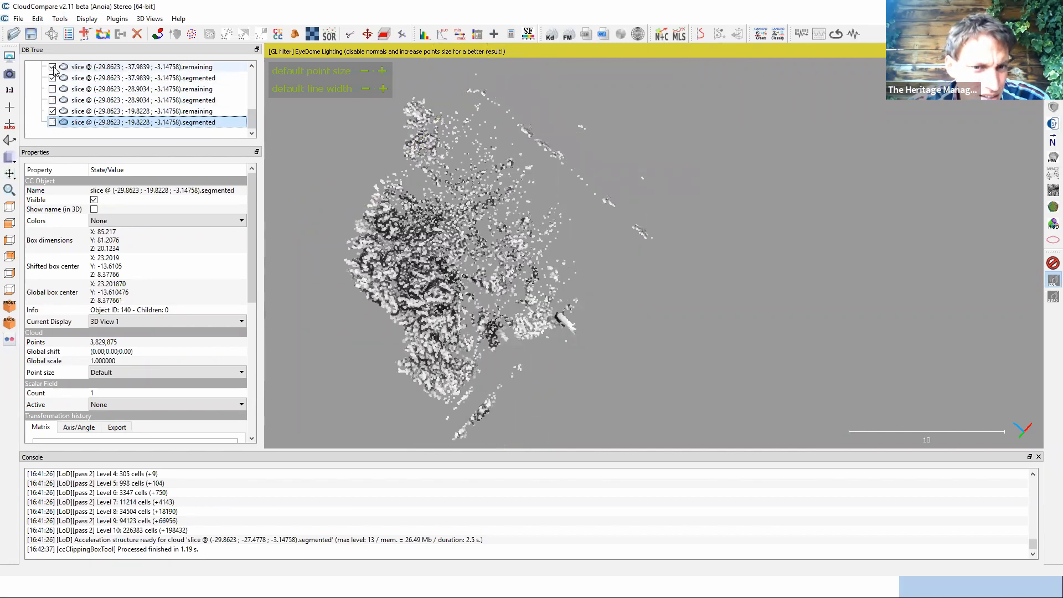
{"action": "left_click", "coordinate": [52, 100]}
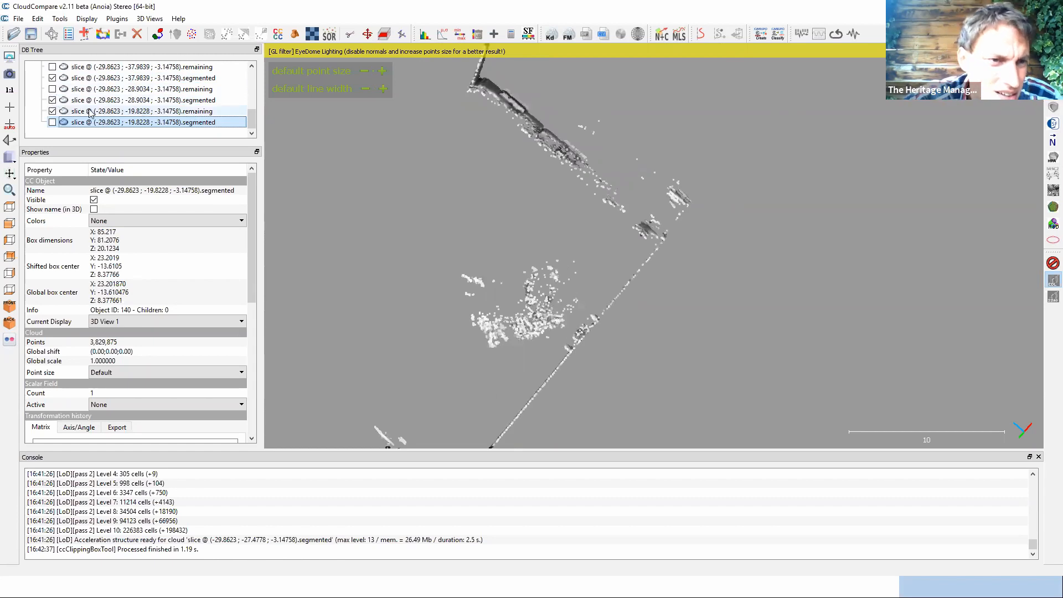
{"action": "left_click", "coordinate": [52, 100]}
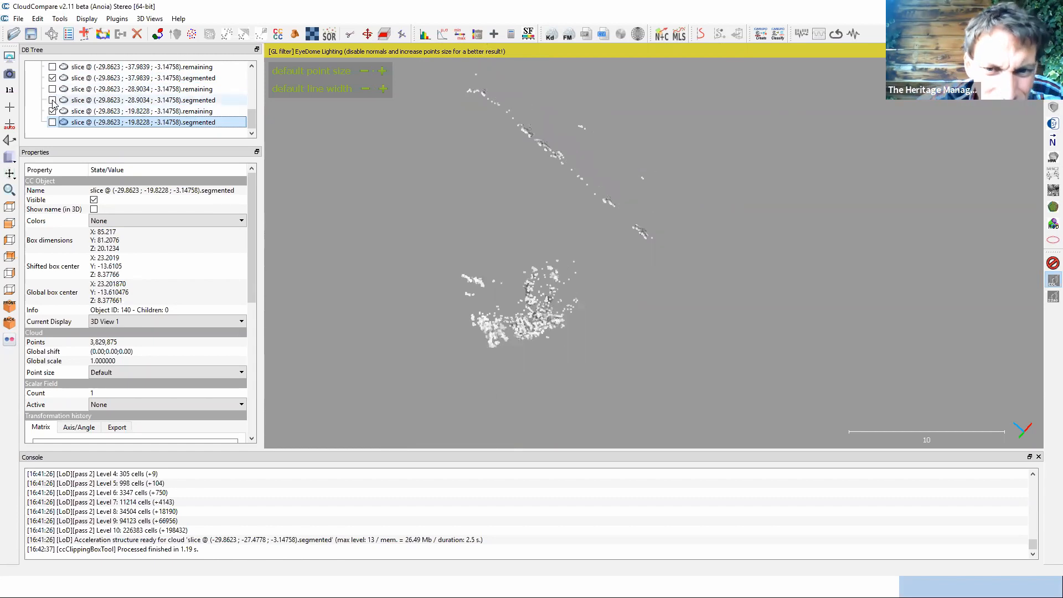
{"action": "right_click_drag", "start_coordinate": [545, 187], "coordinate": [546, 78]}
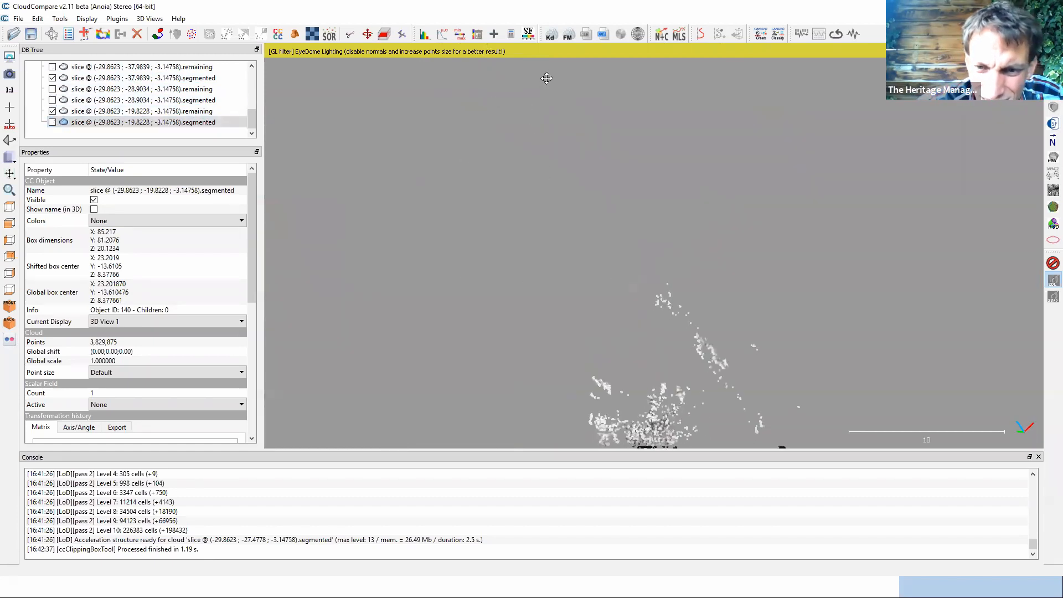
{"action": "scroll", "coordinate": [612, 320], "scroll_direction": "down", "scroll_amount": 2}
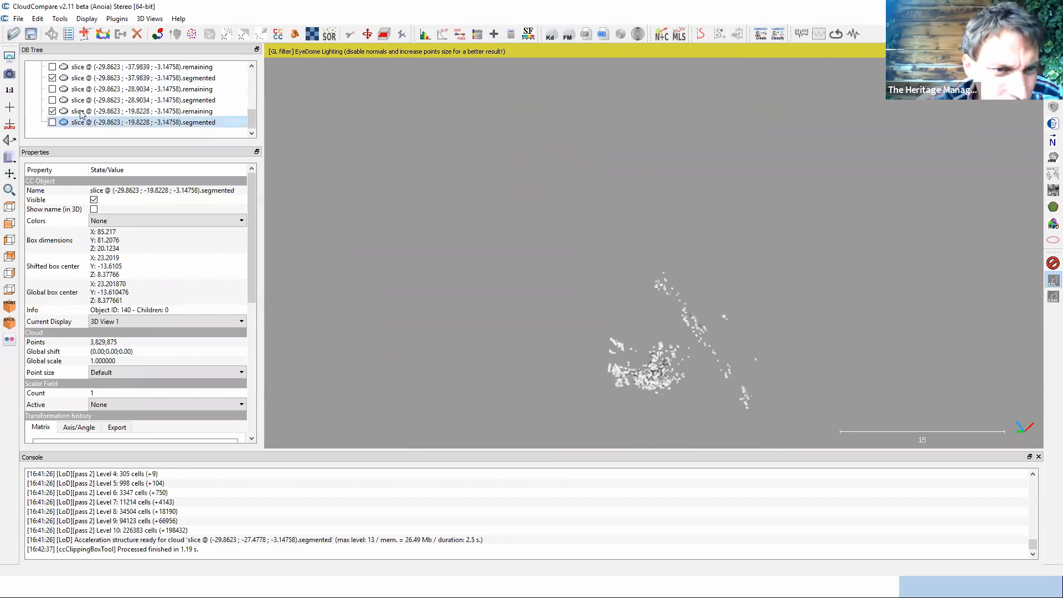
Step: Hide the segmented part at Y -37.9839 and display the remaining parts at Y -28.9034 and -37.9839
{"action": "left_click", "coordinate": [52, 89]}
{"action": "left_click", "coordinate": [52, 78]}
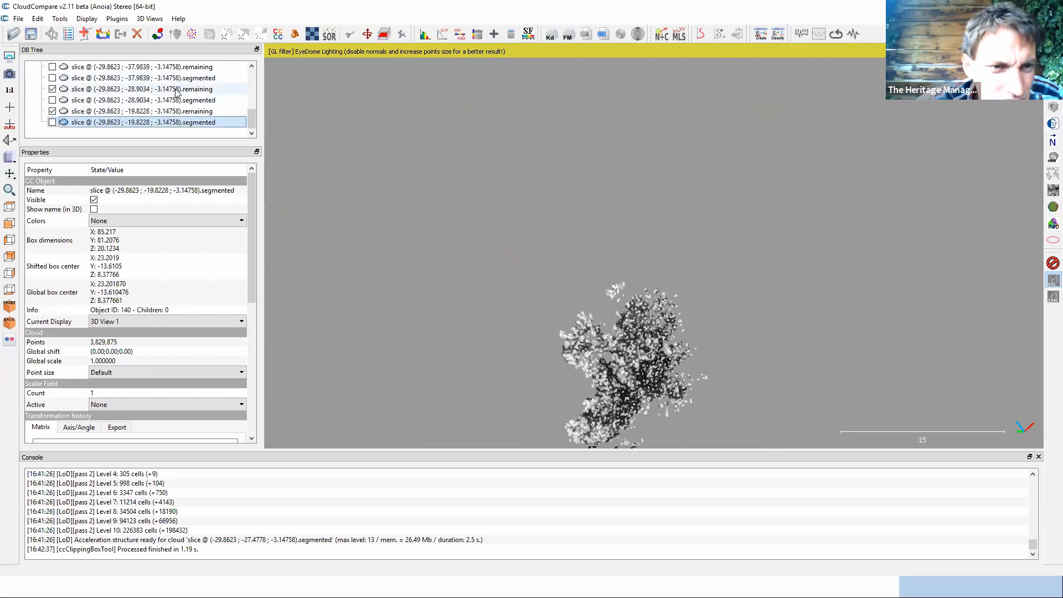
{"action": "left_click", "coordinate": [209, 91]}
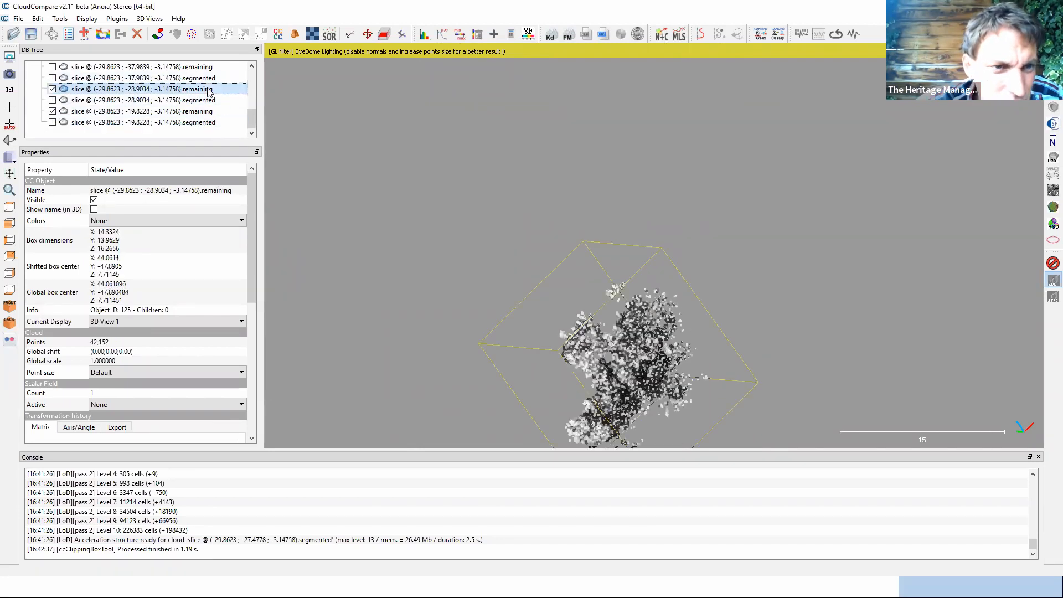
{"action": "left_click", "coordinate": [52, 67]}
Step: Delete the three remaining clouds of the slices at Y -37.9839, -28.9034 and -19.8228, which hold the tree points
{"action": "scroll", "coordinate": [252, 113], "scroll_direction": "up", "scroll_amount": 1}
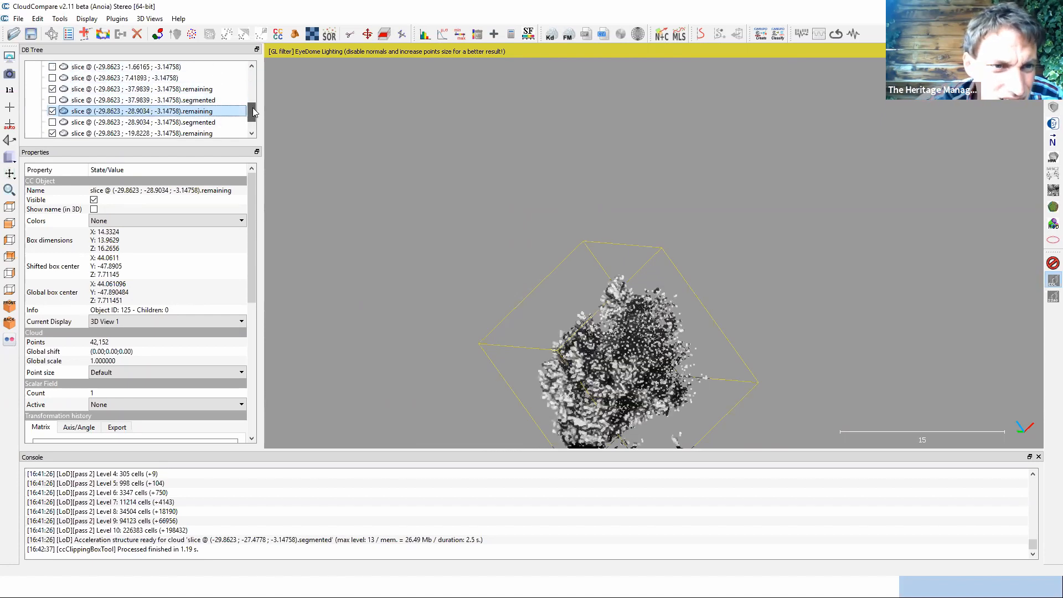
{"action": "left_click", "coordinate": [202, 90]}
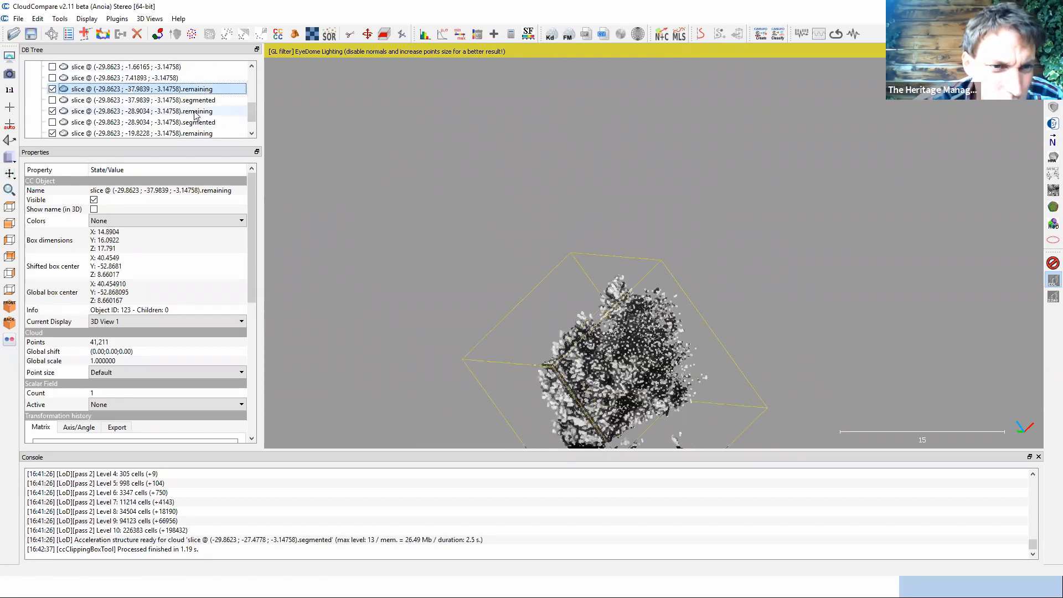
{"action": "left_click", "coordinate": [196, 112], "text": "ctrl"}
{"action": "left_click", "coordinate": [199, 133], "text": "ctrl"}
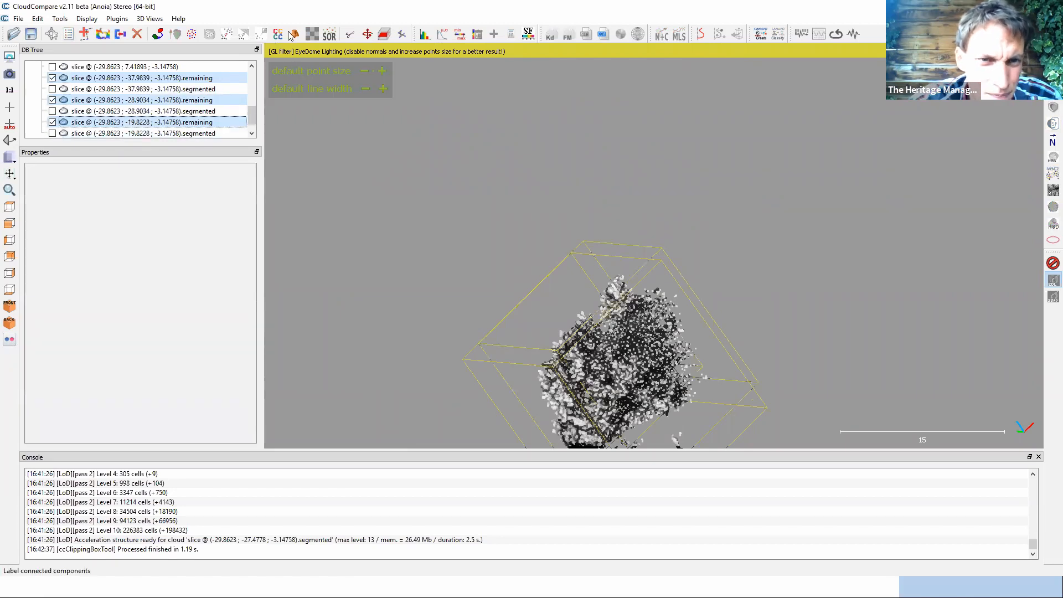
{"action": "left_click", "coordinate": [136, 34]}
Step: Merge all the remaining slices in the Scan-0001.bin.segmented.slices group into one cloud and generate the original cloud index scalar field
{"action": "left_click", "coordinate": [192, 122]}
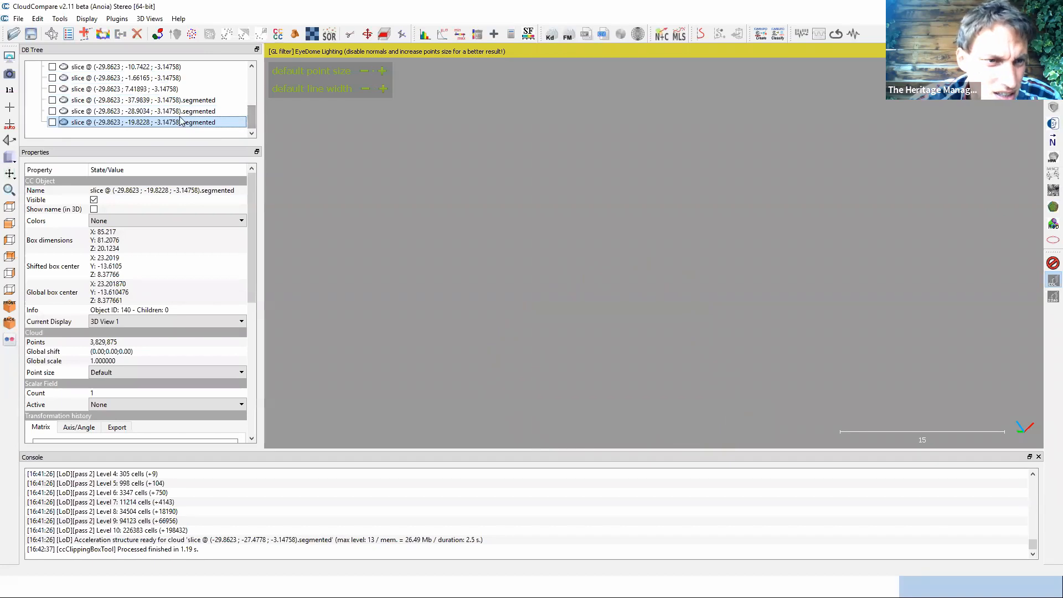
{"action": "left_click", "coordinate": [183, 111], "text": "ctrl"}
{"action": "left_click", "coordinate": [185, 100], "text": "ctrl"}
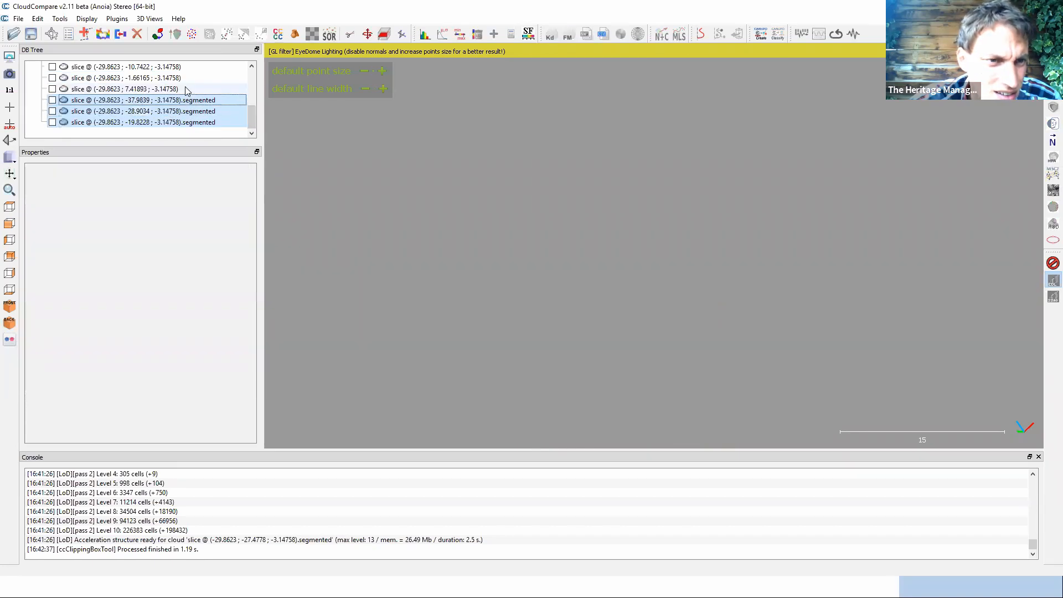
{"action": "left_click_drag", "start_coordinate": [253, 113], "coordinate": [253, 104]}
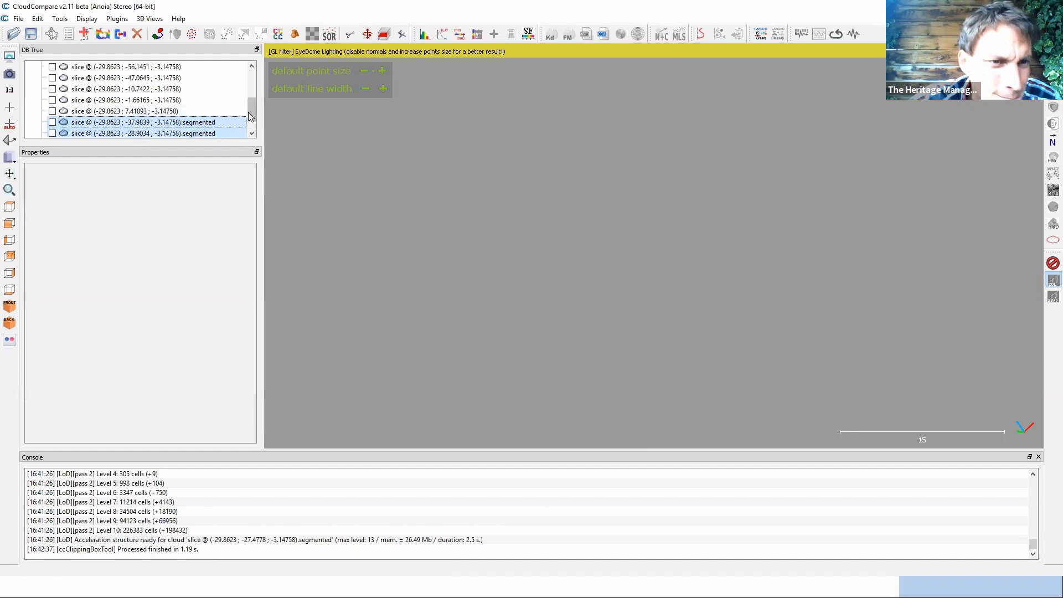
{"action": "left_click", "coordinate": [191, 111], "text": "ctrl"}
{"action": "left_click", "coordinate": [197, 100], "text": "ctrl"}
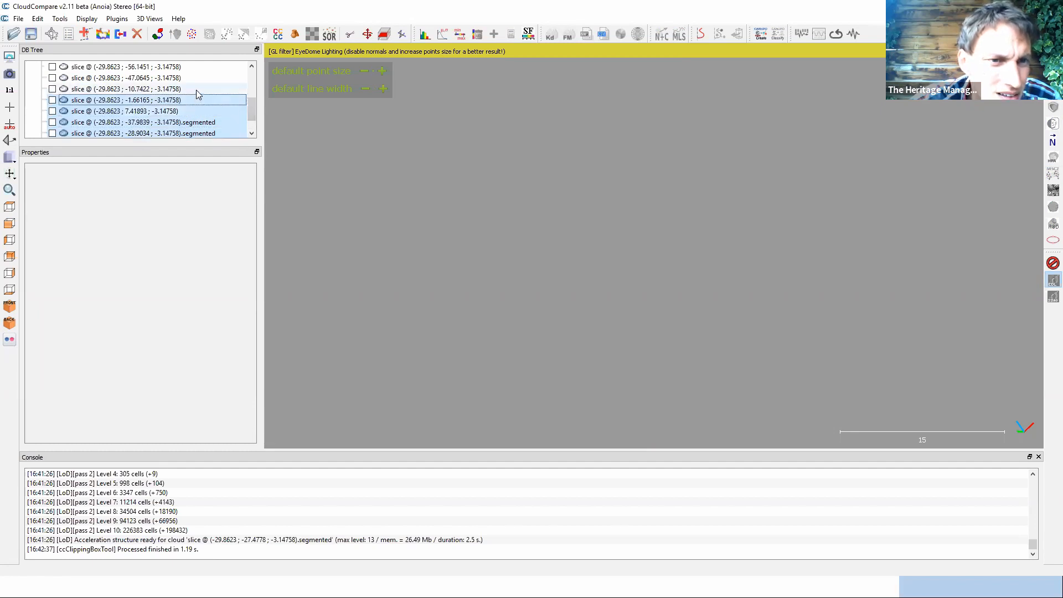
{"action": "left_click", "coordinate": [197, 88], "text": "ctrl"}
{"action": "left_click", "coordinate": [194, 78], "text": "ctrl"}
{"action": "left_click_drag", "start_coordinate": [252, 113], "coordinate": [252, 89]}
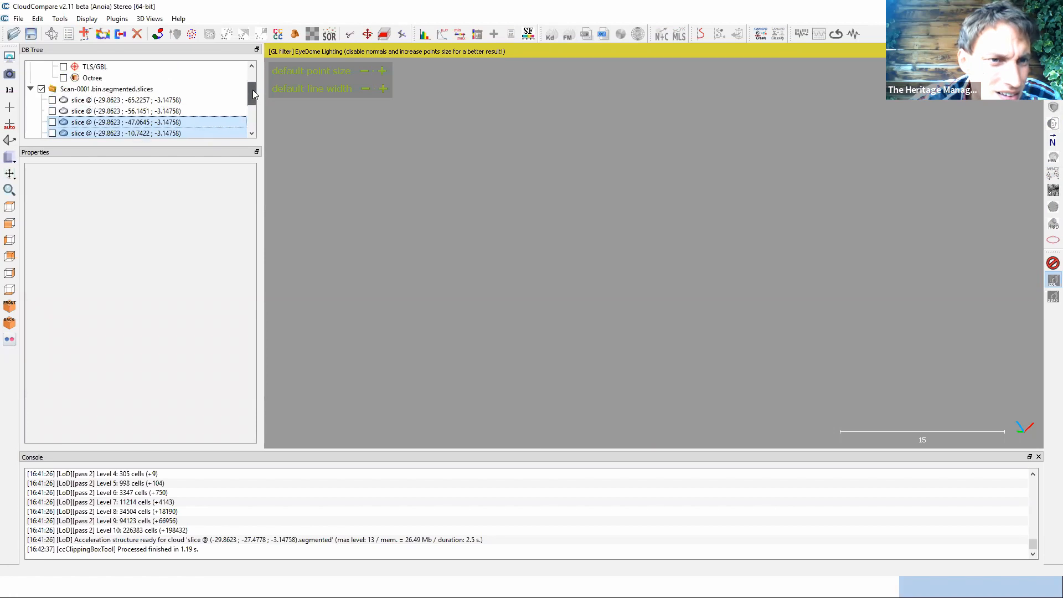
{"action": "left_click", "coordinate": [191, 111], "text": "ctrl"}
{"action": "left_click", "coordinate": [188, 102], "text": "ctrl"}
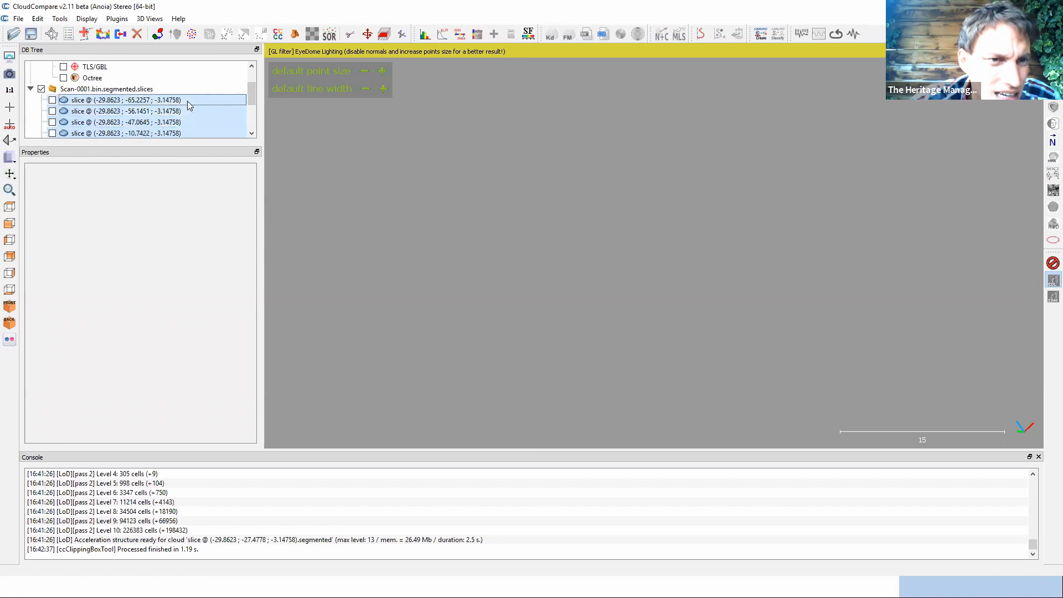
{"action": "left_click", "coordinate": [121, 34]}
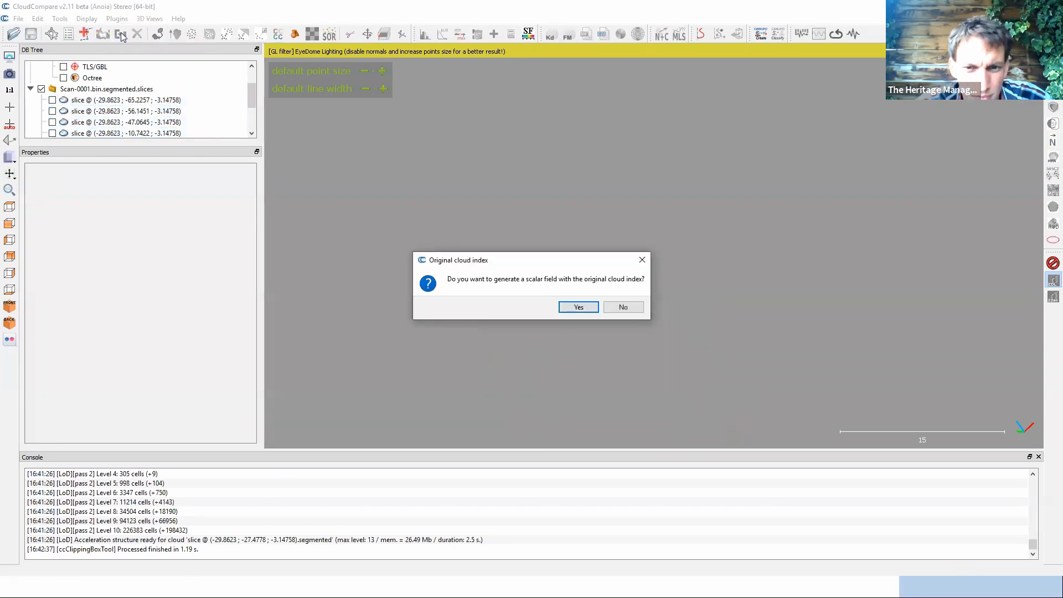
{"action": "left_click", "coordinate": [578, 307]}
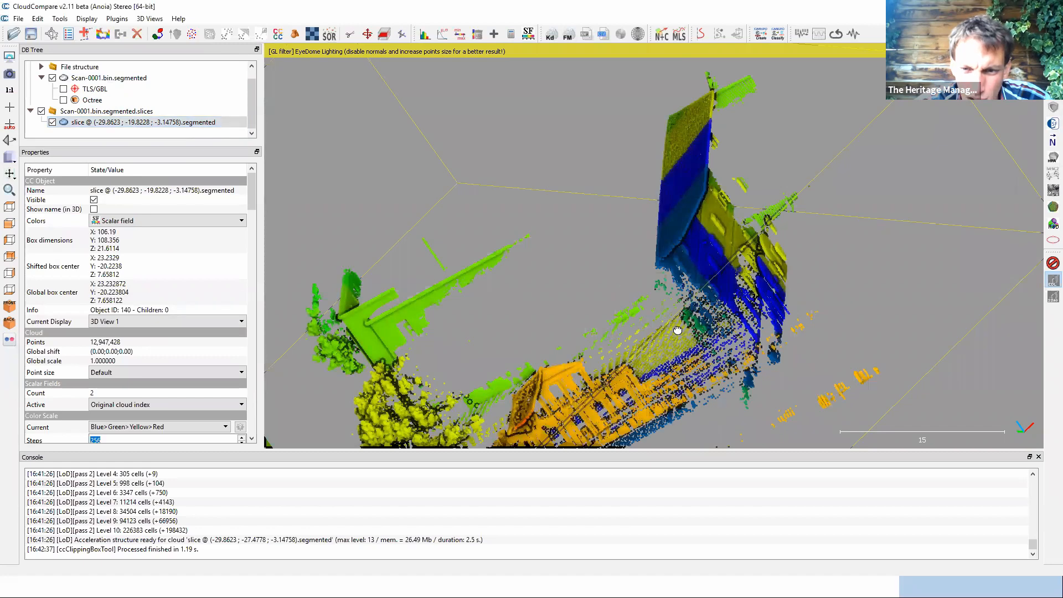
Step: Display the merged cloud in RGB colours and switch to the Cross sections slide of the presentation
{"action": "left_click_drag", "start_coordinate": [677, 330], "coordinate": [570, 336]}
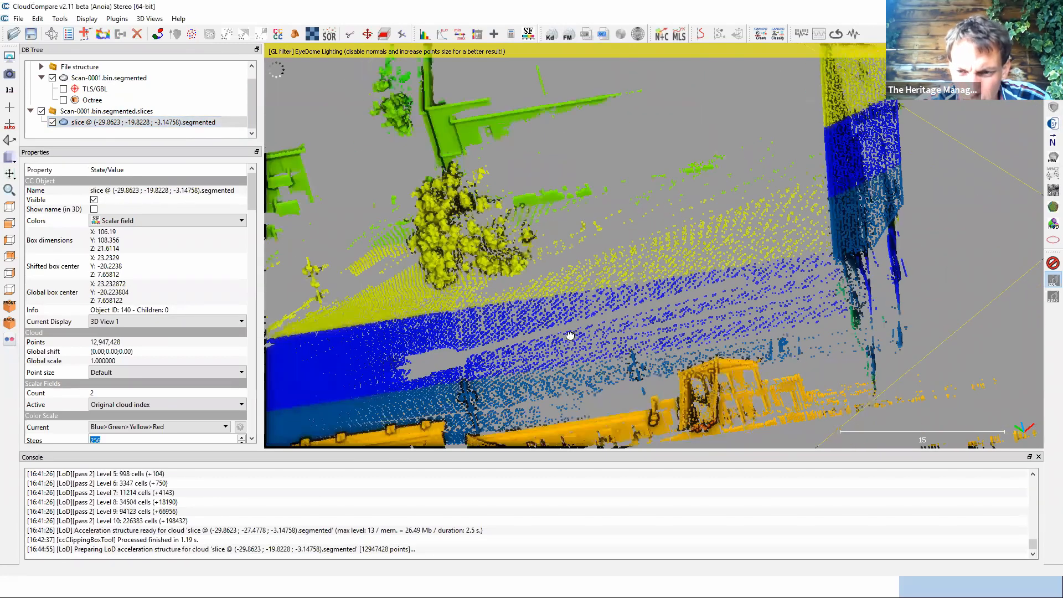
{"action": "left_click_drag", "start_coordinate": [887, 275], "coordinate": [655, 179]}
{"action": "scroll", "coordinate": [582, 224], "scroll_direction": "up", "scroll_amount": 5}
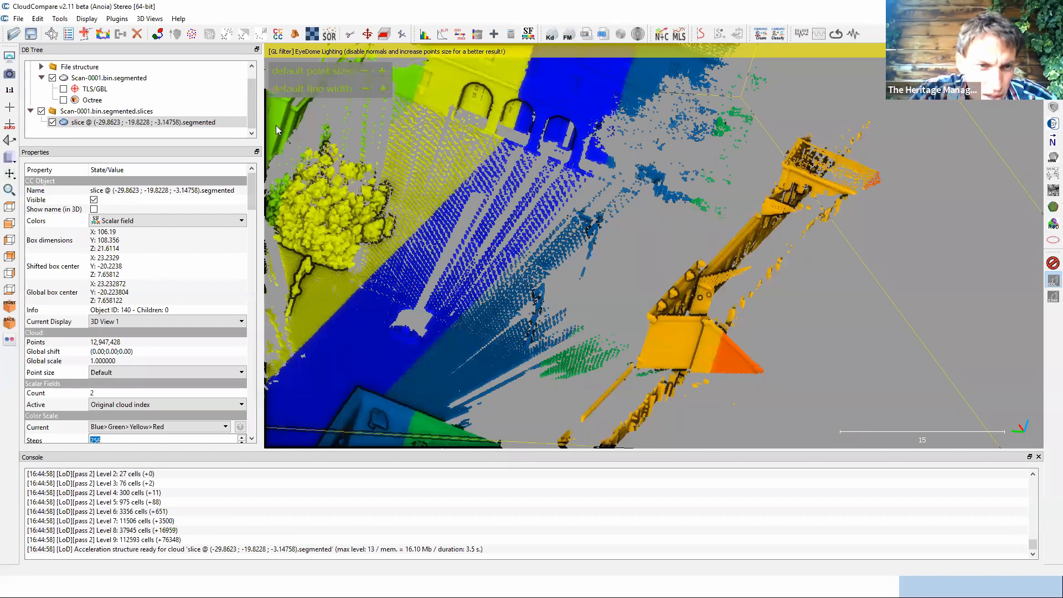
{"action": "left_click", "coordinate": [165, 220]}
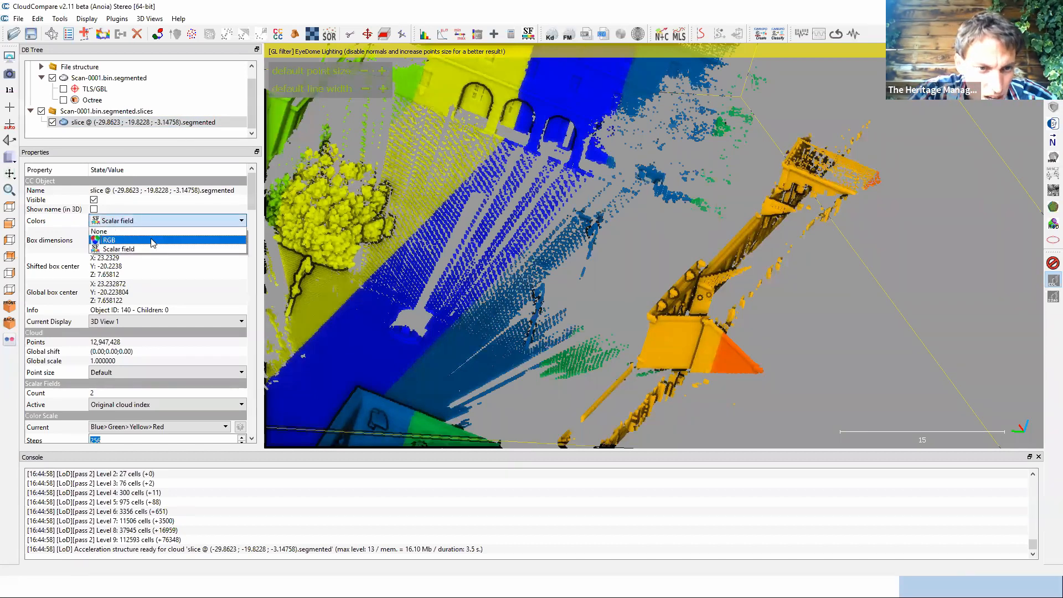
{"action": "left_click", "coordinate": [151, 239]}
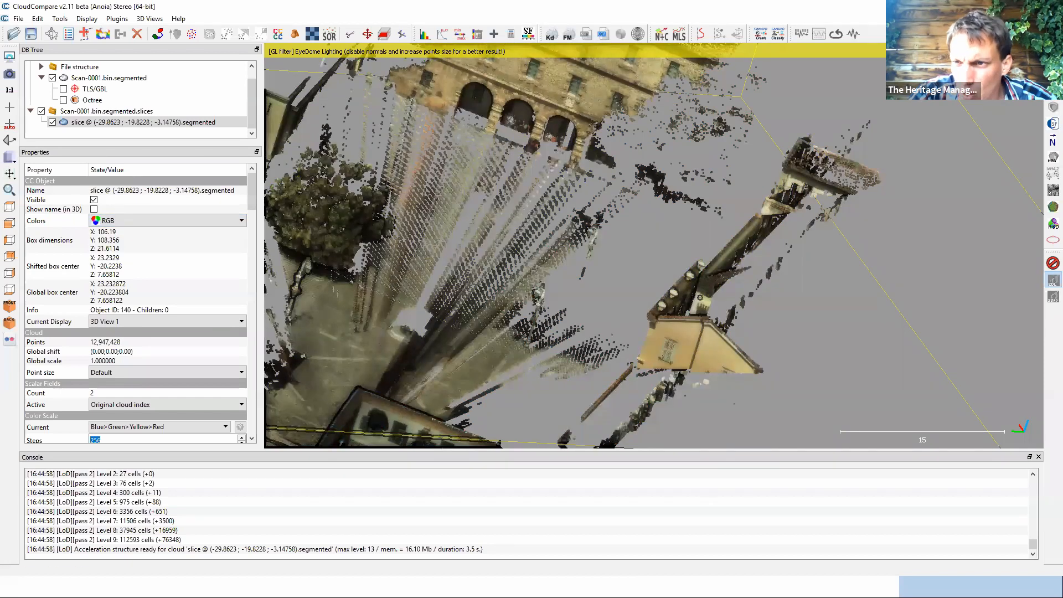
{"action": "key", "text": "alt+Tab"}
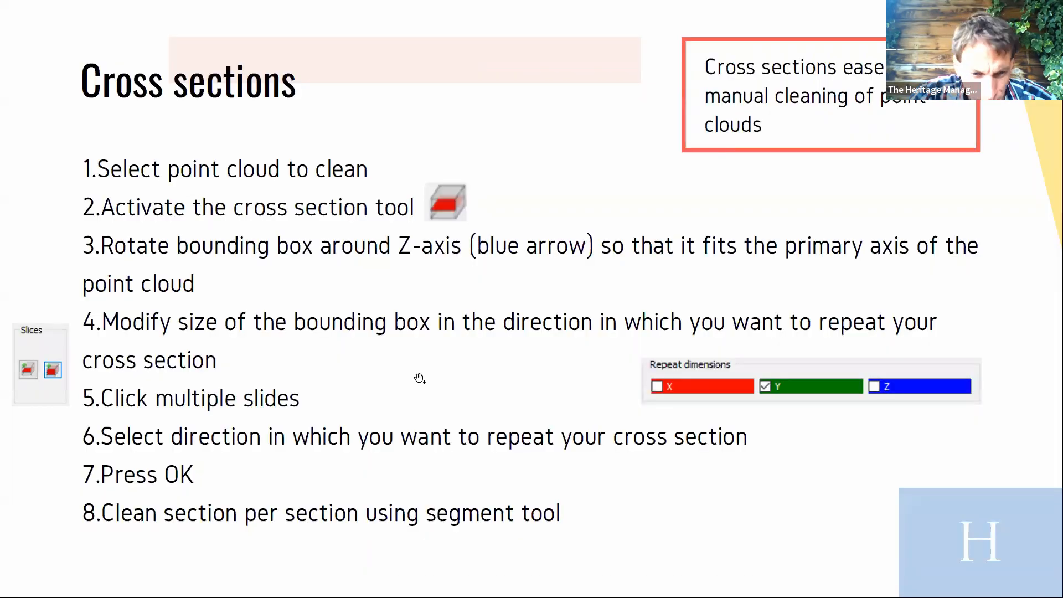
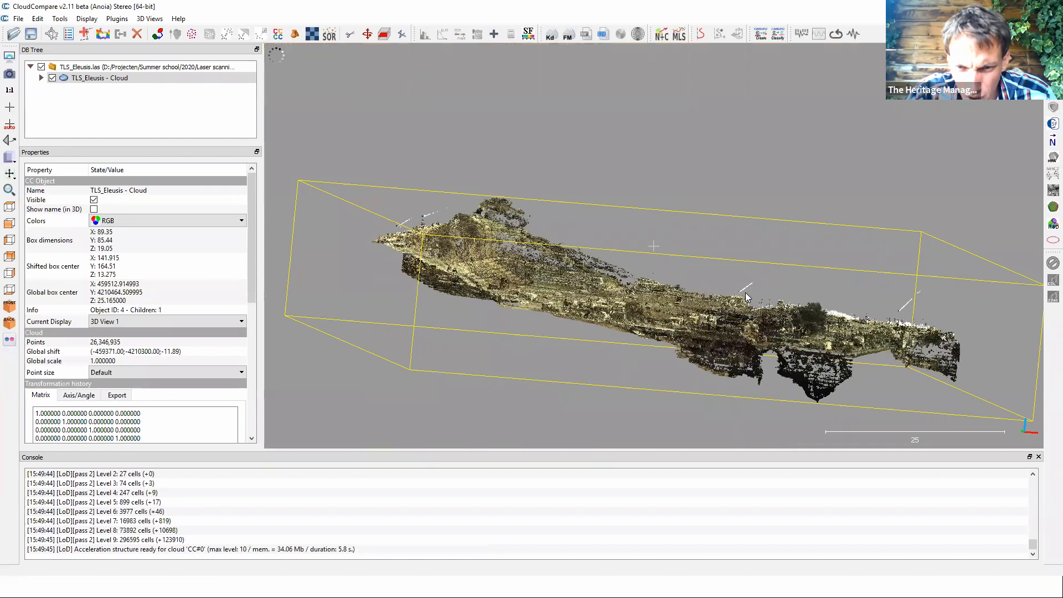
Step: Remove the colours from the TLS_Eleusis cloud and enable EyeDome Lighting to inspect its column remains and steps
{"action": "left_click_drag", "start_coordinate": [746, 291], "coordinate": [493, 193]}
{"action": "scroll", "coordinate": [492, 193], "scroll_direction": "up", "scroll_amount": 5}
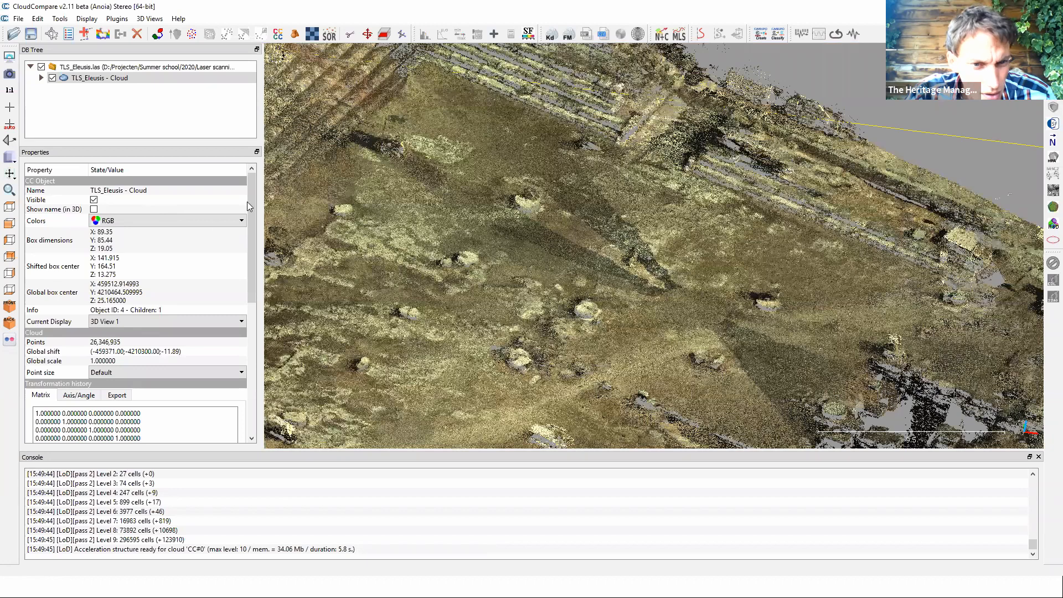
{"action": "left_click", "coordinate": [241, 220]}
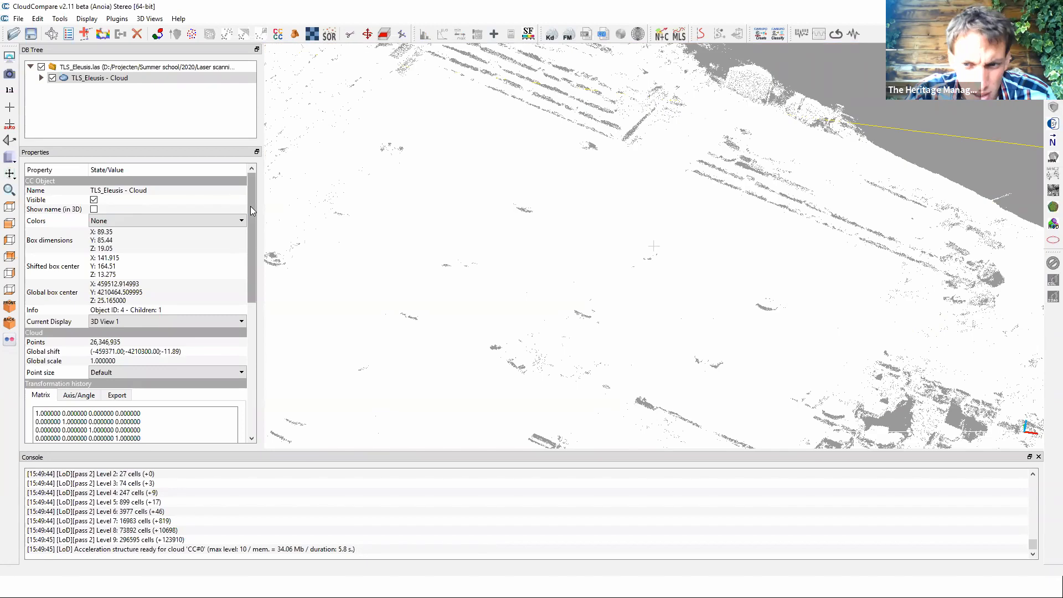
{"action": "left_click", "coordinate": [1047, 281]}
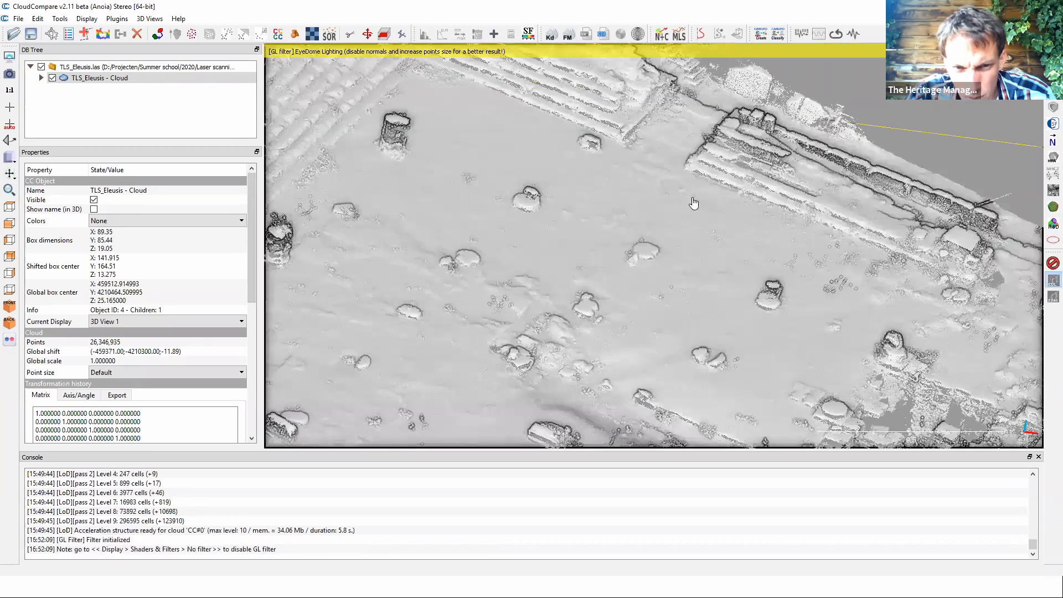
{"action": "left_click_drag", "start_coordinate": [621, 290], "coordinate": [705, 187]}
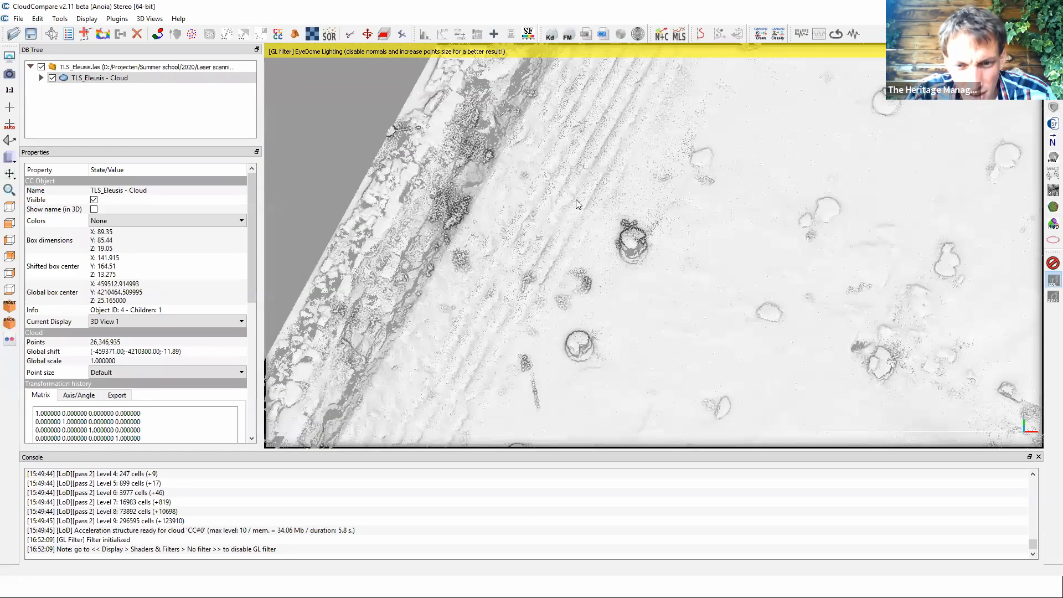
{"action": "left_click_drag", "start_coordinate": [576, 203], "coordinate": [502, 156]}
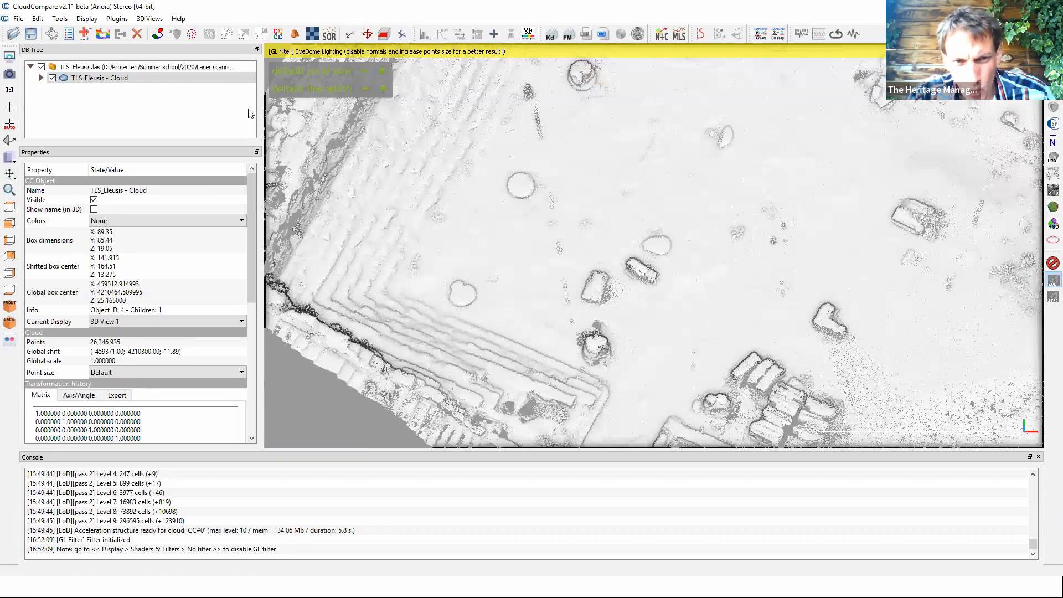
Step: Start Label Connected Components on TLS_Eleusis - Cloud and try octree levels from 13 down to 4
{"action": "left_click", "coordinate": [102, 81]}
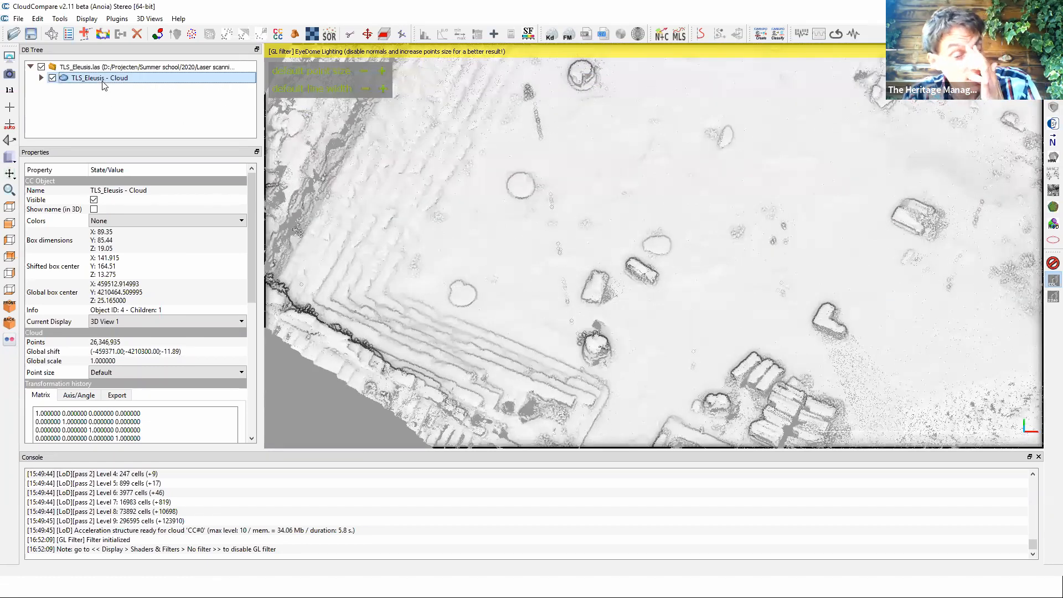
{"action": "left_click", "coordinate": [278, 35]}
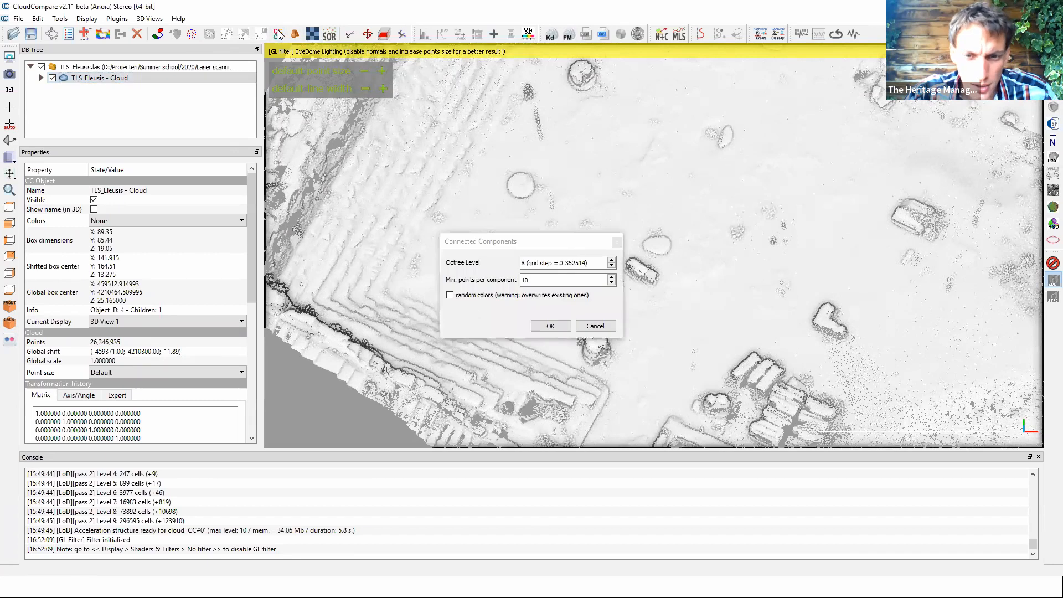
{"action": "left_click", "coordinate": [612, 261]}
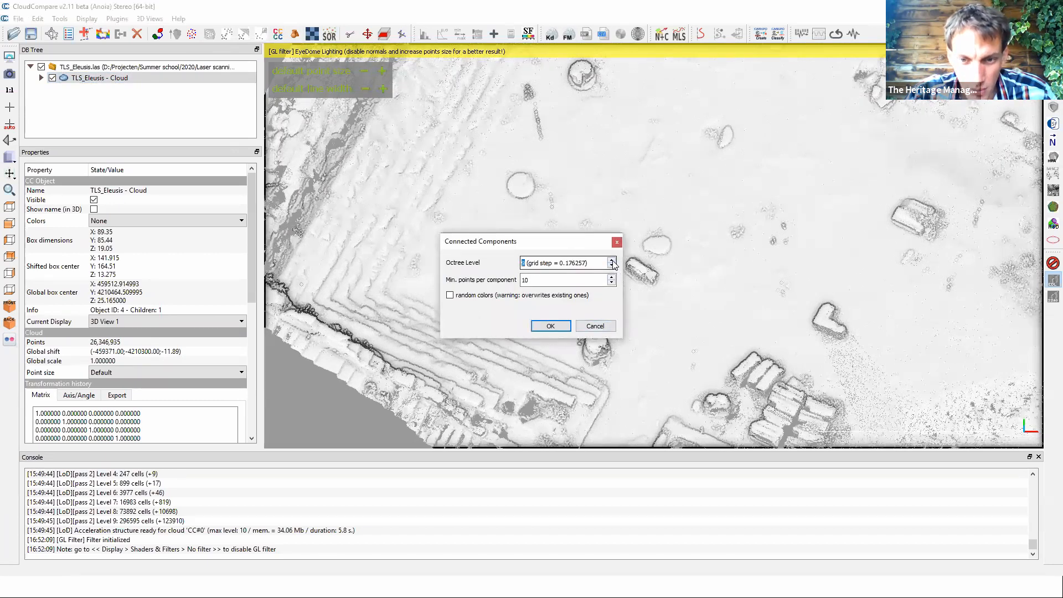
{"action": "left_click", "coordinate": [612, 261]}
{"action": "left_click", "coordinate": [611, 261]}
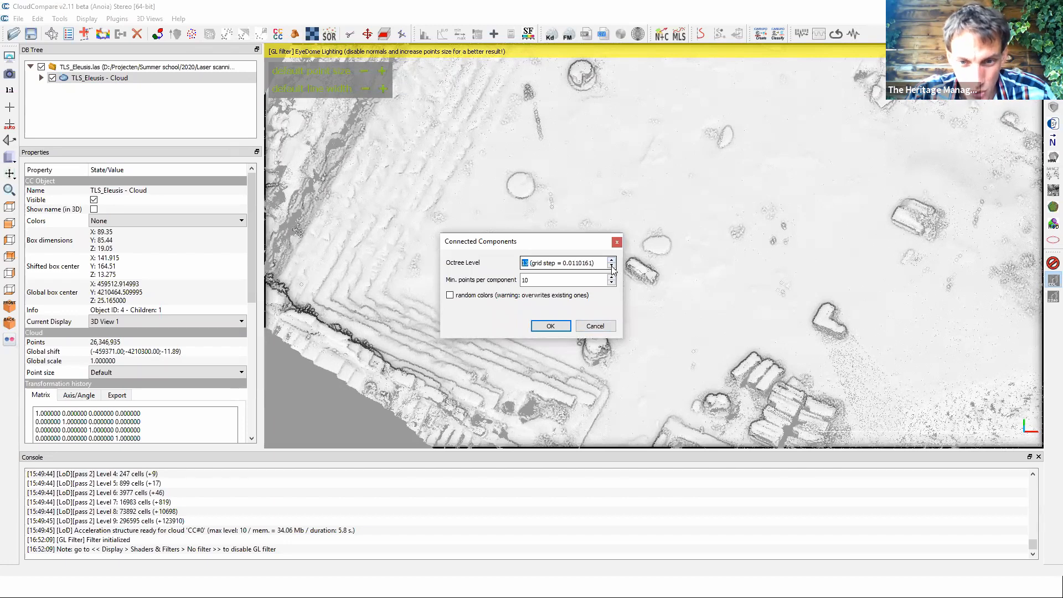
{"action": "left_click", "coordinate": [611, 265]}
{"action": "left_click", "coordinate": [611, 266]}
{"action": "left_click", "coordinate": [611, 266]}
{"action": "left_click", "coordinate": [611, 265]}
{"action": "left_click", "coordinate": [611, 266]}
{"action": "left_click", "coordinate": [611, 265]}
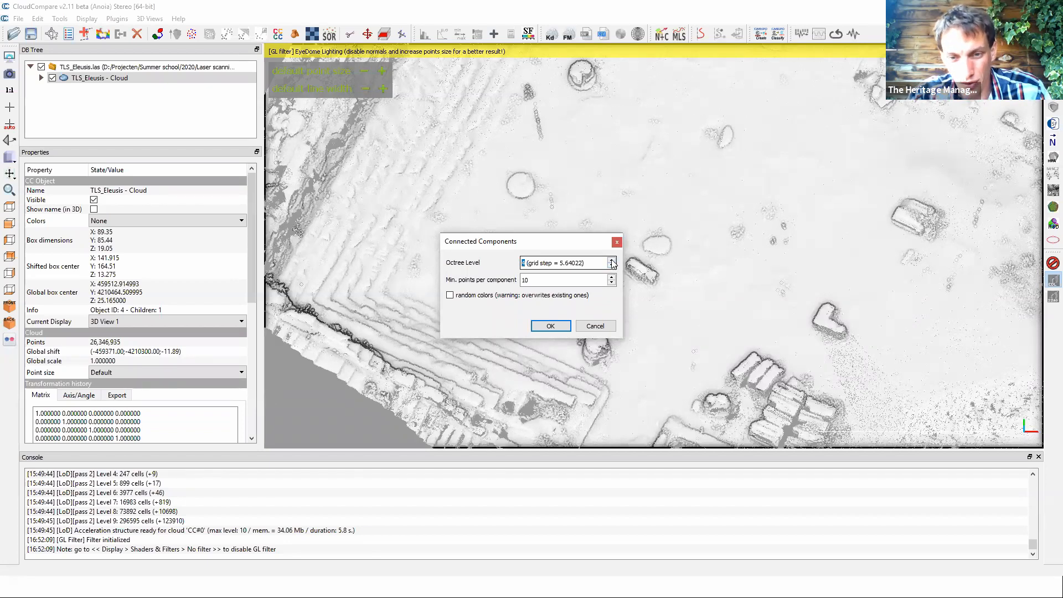
Step: Extract the connected components with octree level 9 and a minimum of 20 points per component
{"action": "left_click", "coordinate": [611, 261]}
{"action": "left_click", "coordinate": [612, 261]}
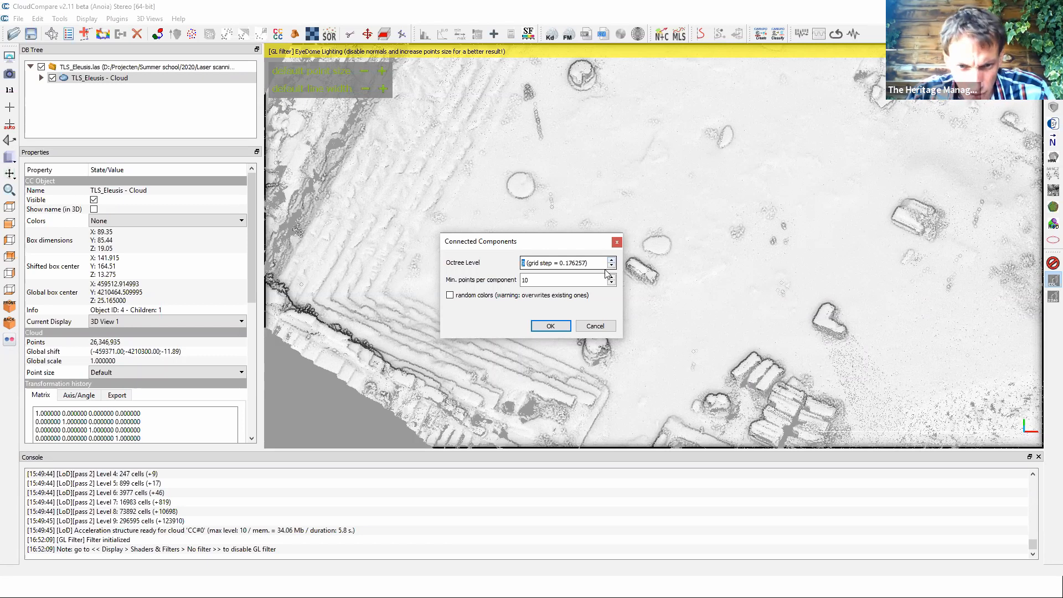
{"action": "left_click_drag", "start_coordinate": [511, 277], "coordinate": [510, 278]}
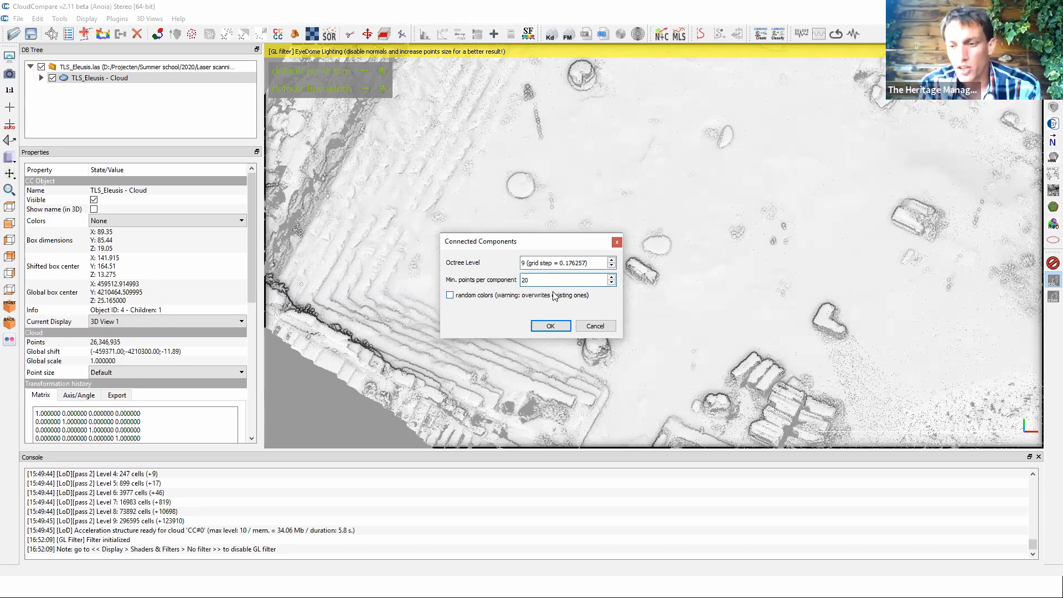
{"action": "left_click", "coordinate": [550, 326]}
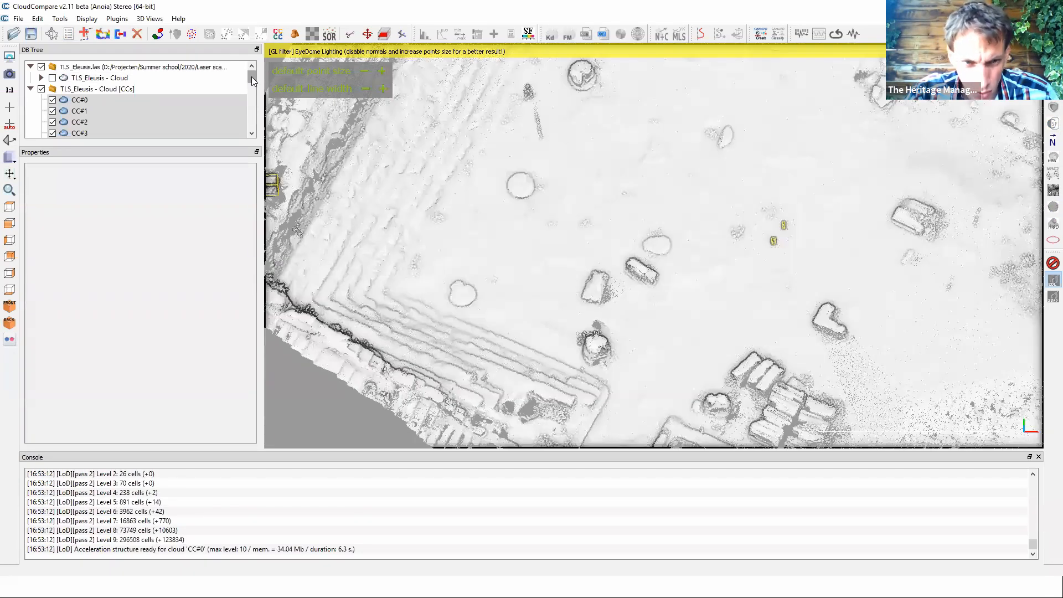
Step: Look through the extracted components and hide the main component CC#0 to isolate the small ones
{"action": "left_click_drag", "start_coordinate": [252, 81], "coordinate": [252, 132]}
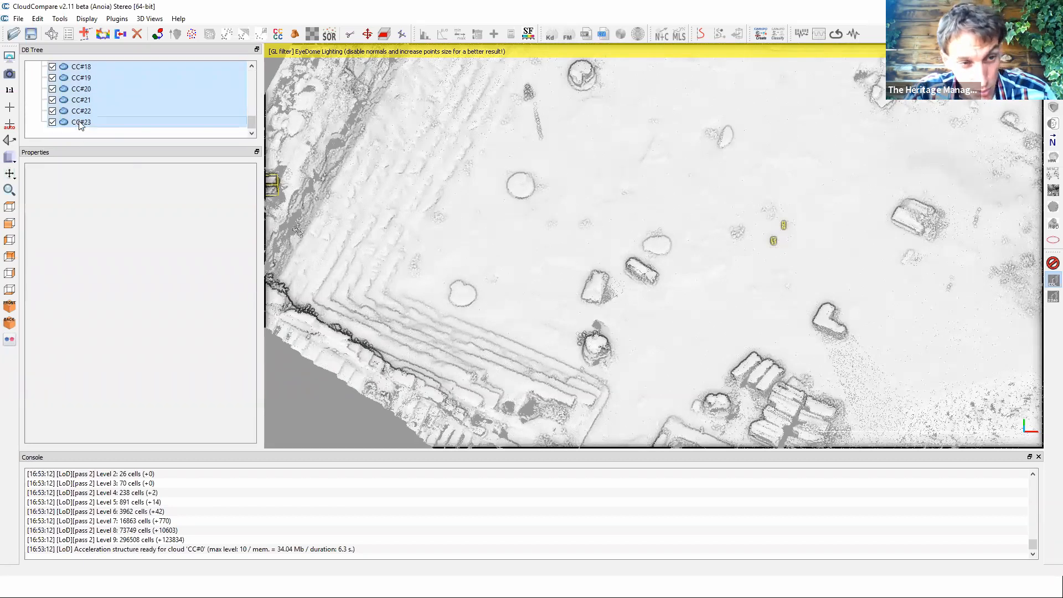
{"action": "mouse_move", "coordinate": [252, 123]}
{"action": "left_mouse_down"}
{"action": "mouse_move", "coordinate": [254, 64]}
{"action": "mouse_move", "coordinate": [250, 139]}
{"action": "left_mouse_up"}
{"action": "scroll", "coordinate": [611, 188], "scroll_direction": "down", "scroll_amount": 5}
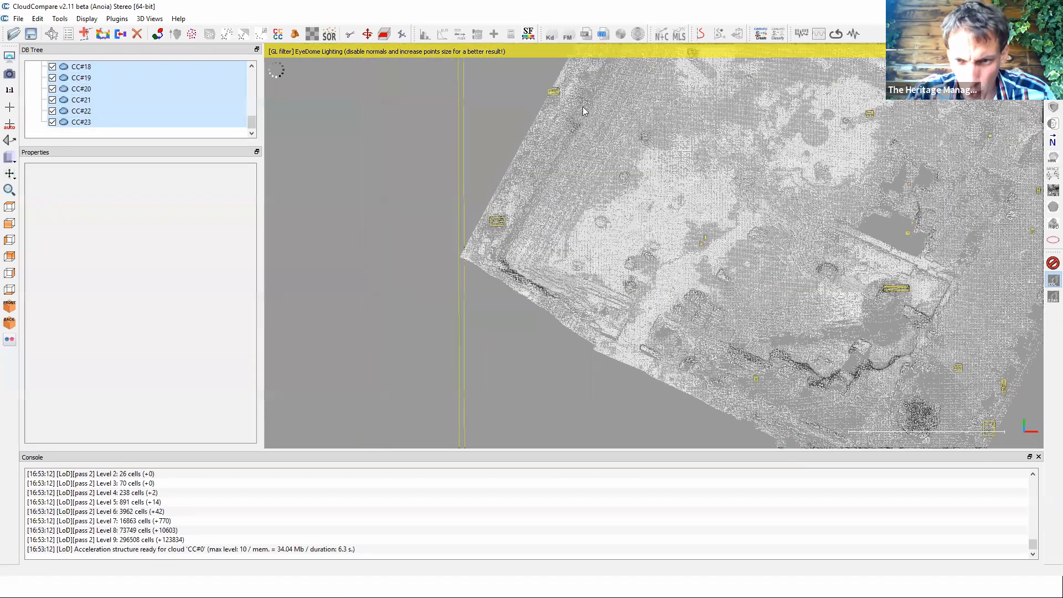
{"action": "scroll", "coordinate": [420, 277], "scroll_direction": "up", "scroll_amount": 5}
{"action": "left_click_drag", "start_coordinate": [254, 123], "coordinate": [247, 75]}
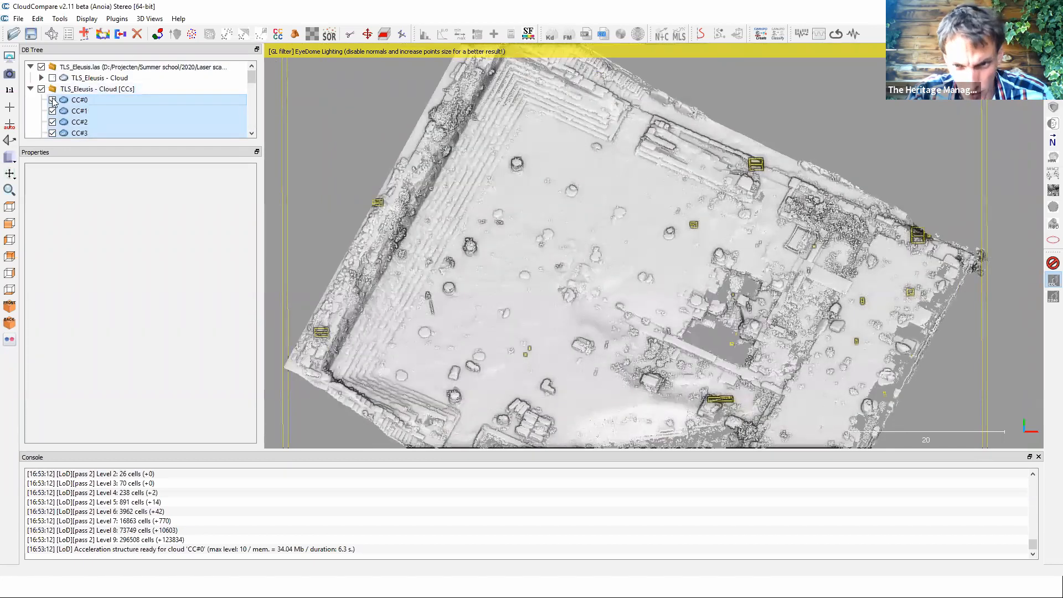
{"action": "left_click", "coordinate": [53, 100]}
{"action": "left_click_drag", "start_coordinate": [590, 370], "coordinate": [620, 204]}
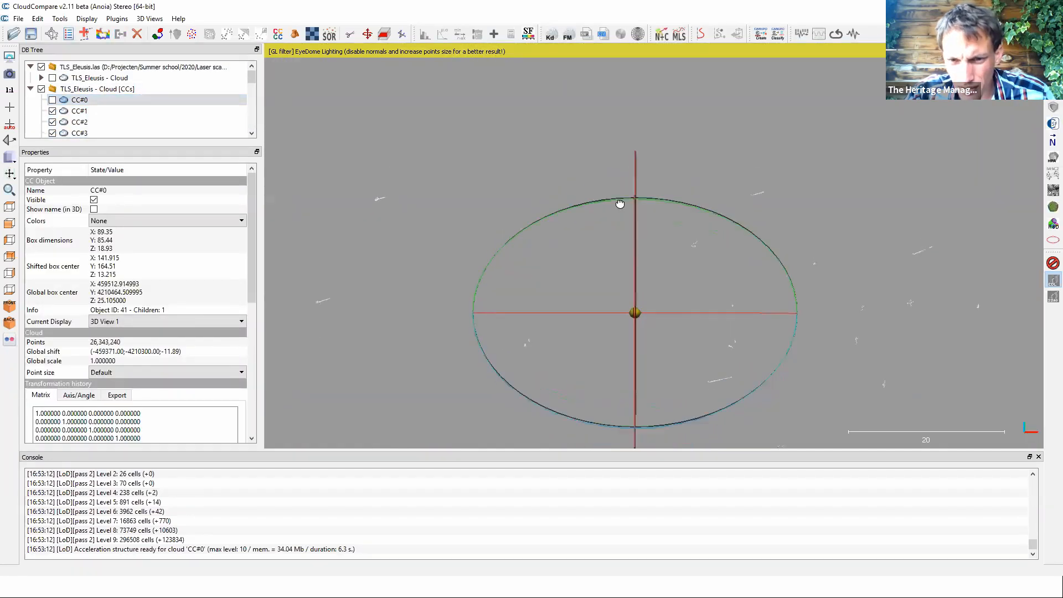
Step: Raise the default point size to 5 to examine the small isolated components
{"action": "mouse_move", "coordinate": [429, 105]}
{"action": "left_click", "coordinate": [383, 72]}
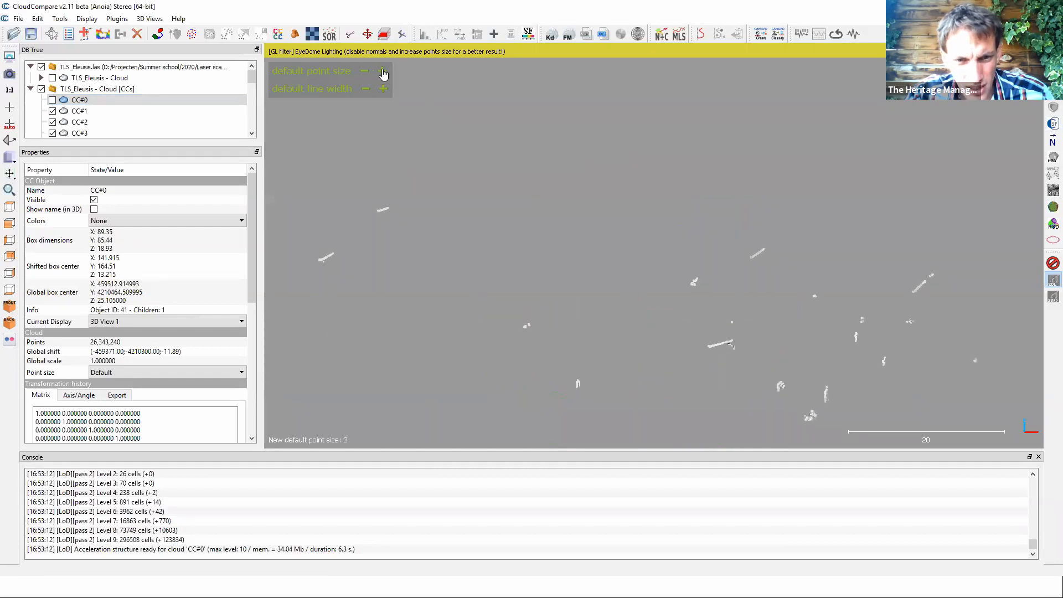
{"action": "left_click", "coordinate": [383, 72]}
{"action": "left_click", "coordinate": [382, 71]}
{"action": "right_click_drag", "start_coordinate": [603, 251], "coordinate": [510, 182]}
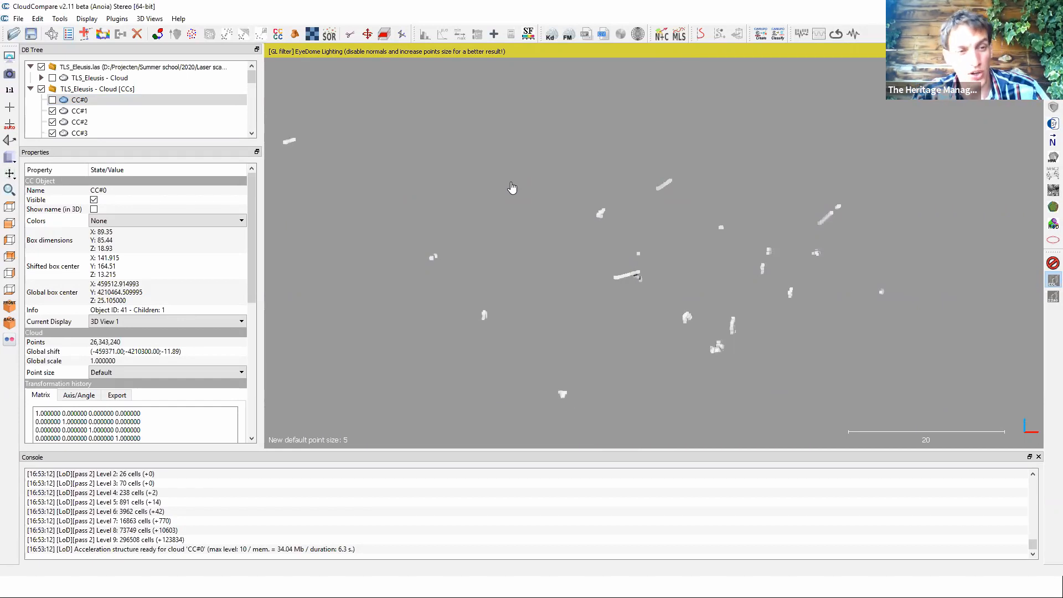
{"action": "left_click", "coordinate": [52, 101]}
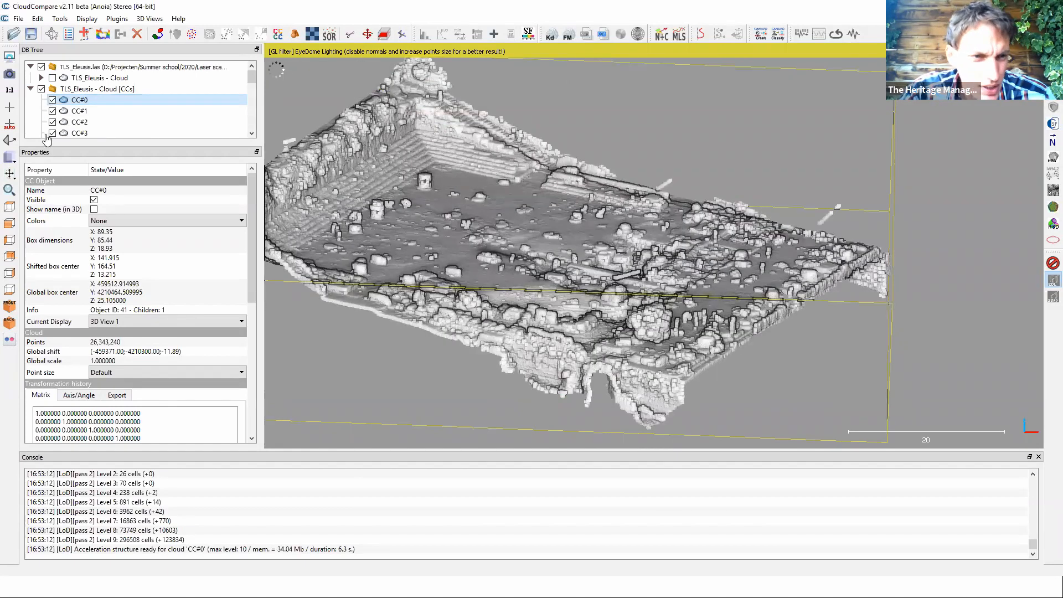
{"action": "left_click", "coordinate": [94, 89]}
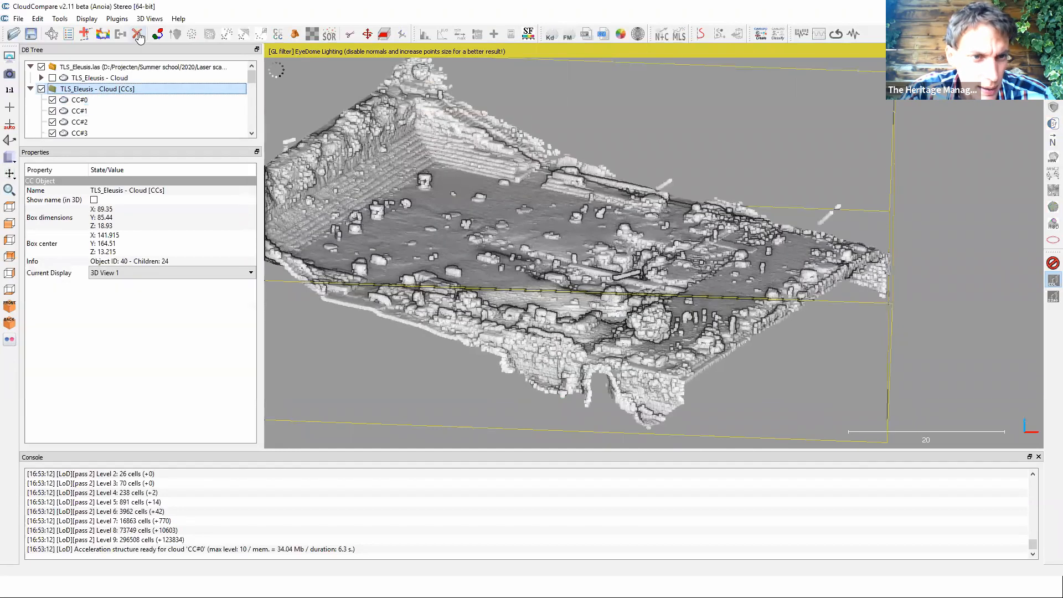
{"action": "left_click", "coordinate": [98, 78]}
{"action": "left_click", "coordinate": [279, 35]}
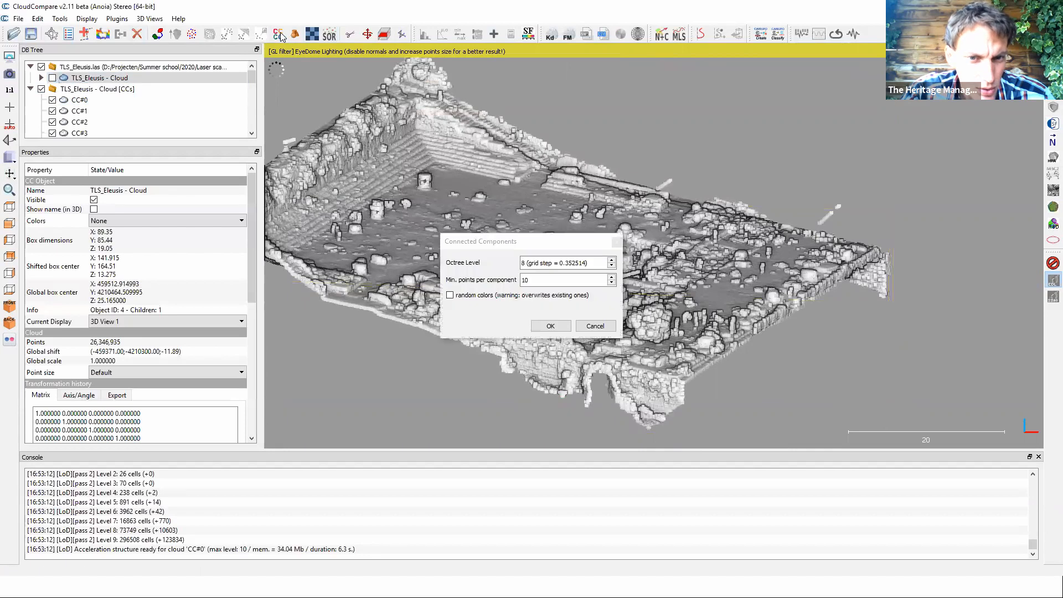
{"action": "left_click_drag", "start_coordinate": [549, 280], "coordinate": [502, 280]}
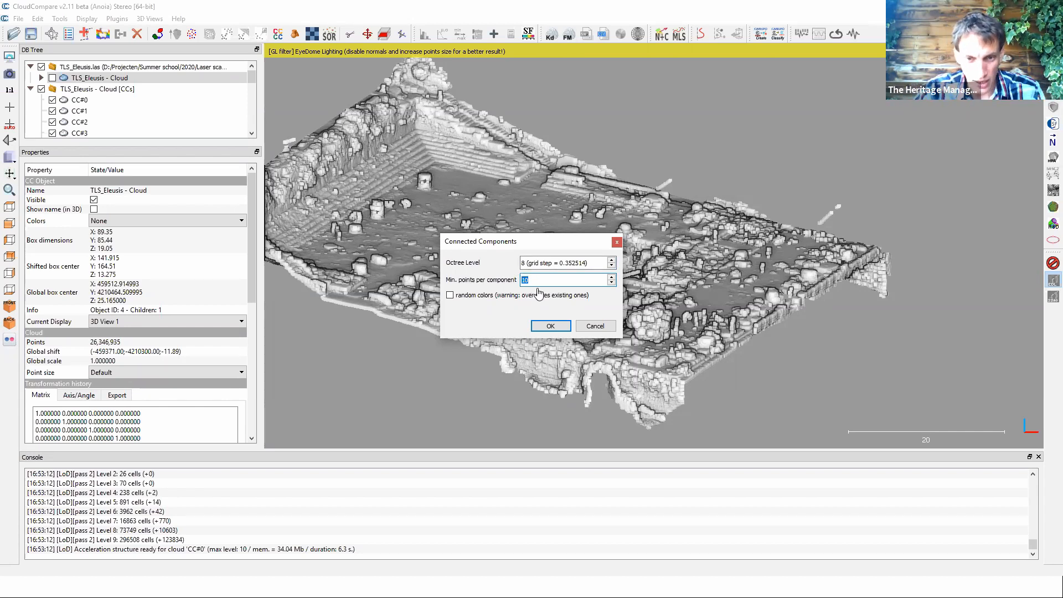
{"action": "left_click", "coordinate": [550, 325]}
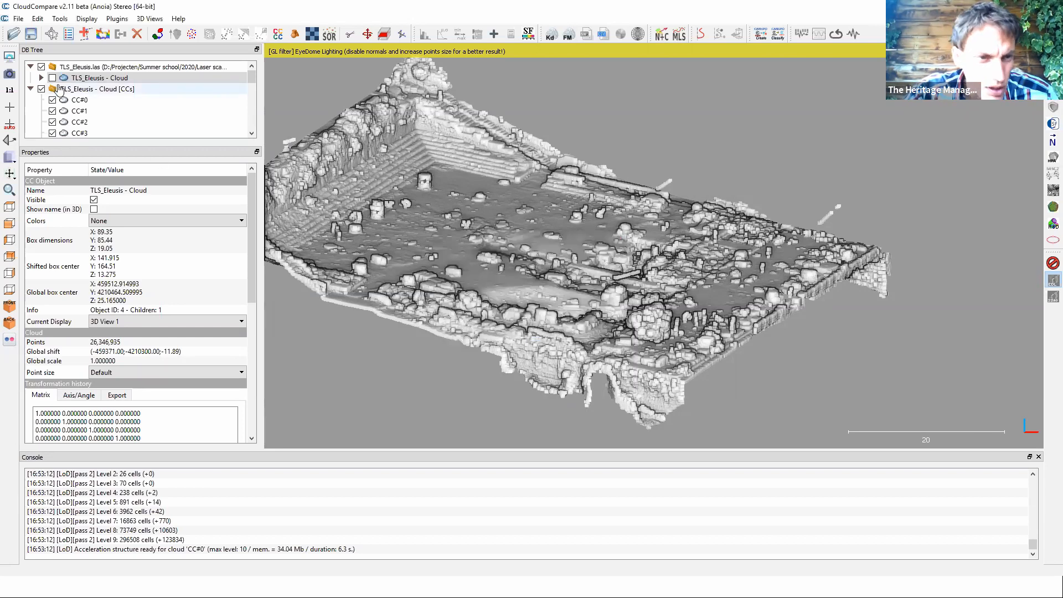
Step: Delete the existing TLS_Eleusis - Cloud [CCs] group and show the original TLS_Eleusis - Cloud again
{"action": "left_click", "coordinate": [62, 89]}
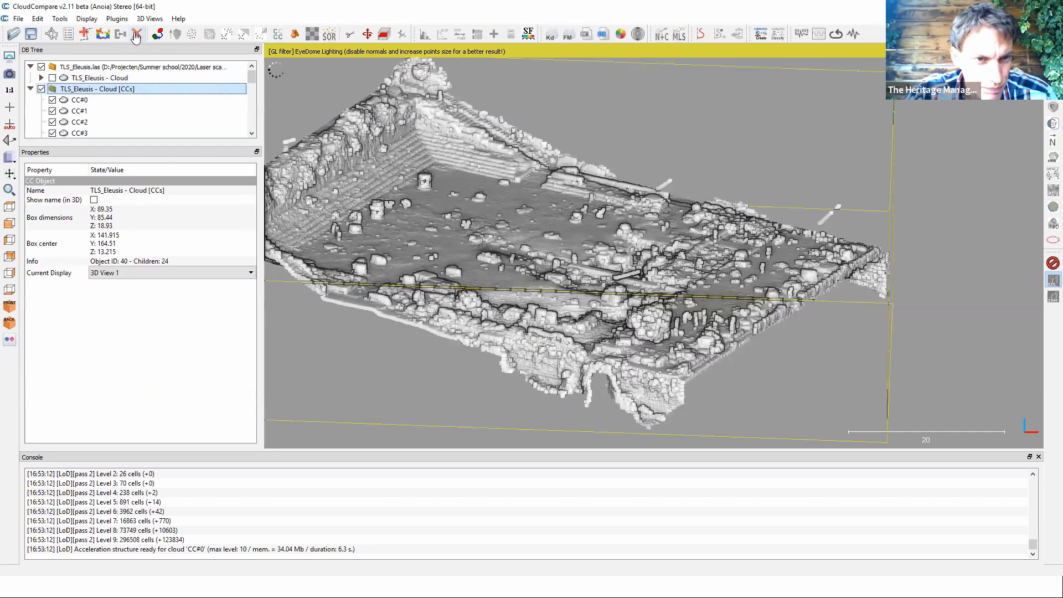
{"action": "left_click", "coordinate": [135, 35]}
{"action": "left_click", "coordinate": [53, 79]}
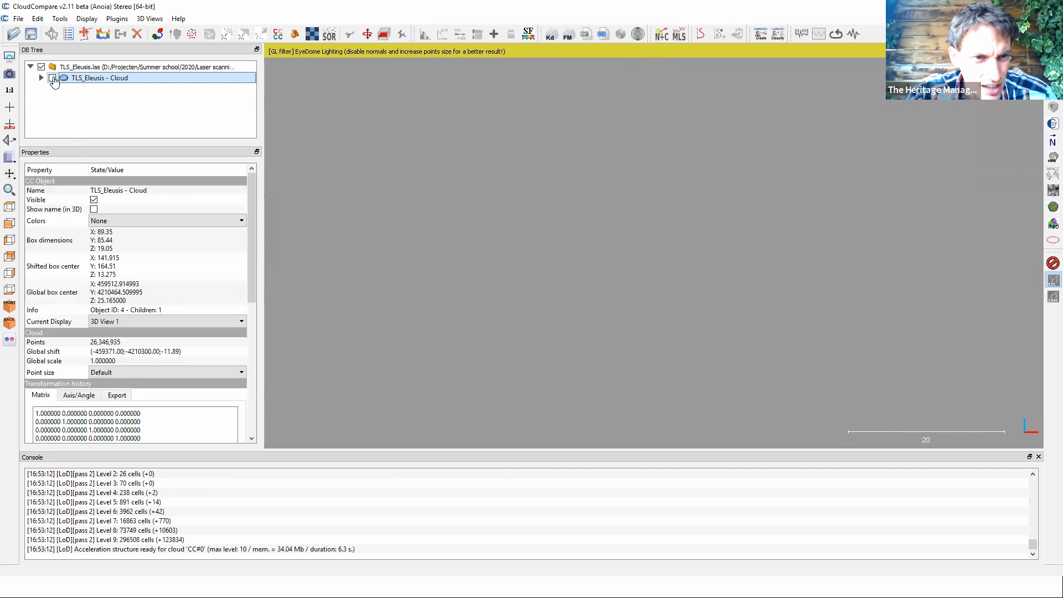
{"action": "left_click", "coordinate": [52, 78]}
Step: Extract connected components from TLS_Eleusis - Cloud with octree level 10 and a minimum of 10 points per component
{"action": "left_click", "coordinate": [278, 34]}
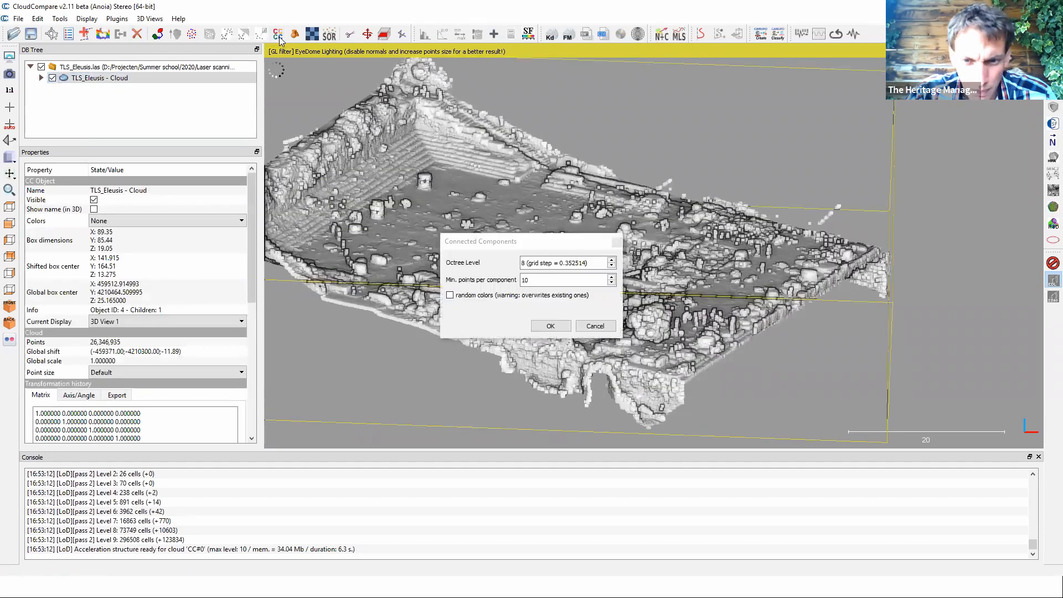
{"action": "left_click", "coordinate": [611, 260]}
{"action": "left_click", "coordinate": [611, 259]}
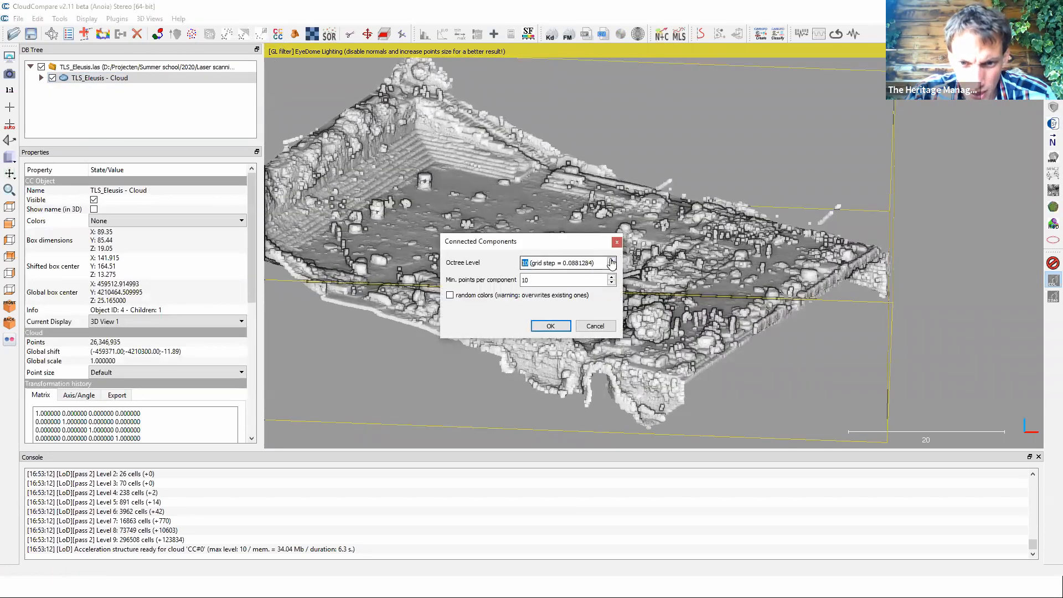
{"action": "left_click", "coordinate": [576, 281]}
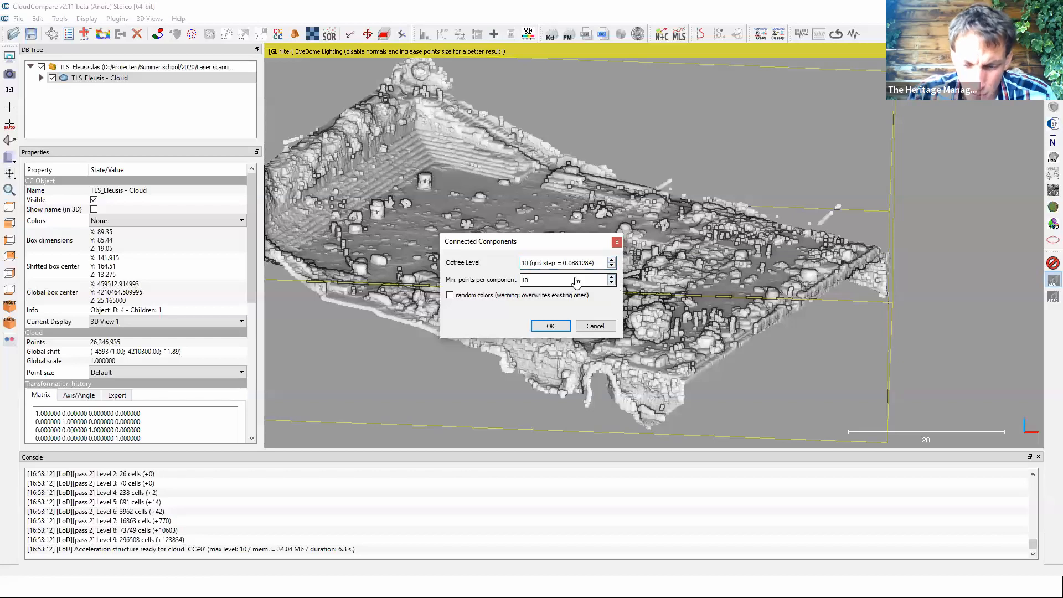
{"action": "left_click", "coordinate": [551, 326]}
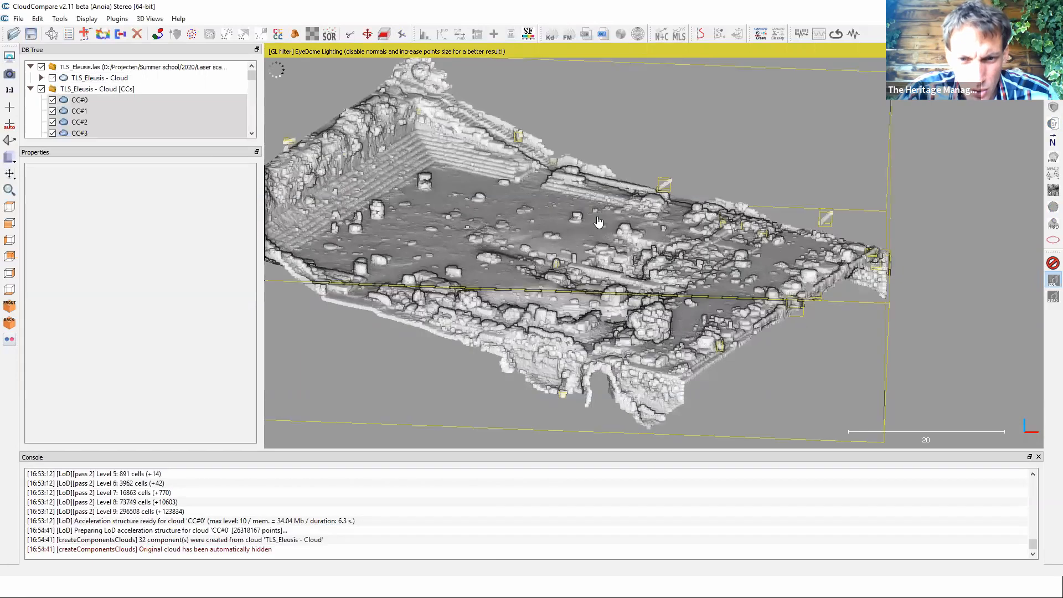
Step: Delete the small noise components CC#1 to CC#31, keeping only the main component CC#0
{"action": "left_click_drag", "start_coordinate": [251, 80], "coordinate": [252, 126]}
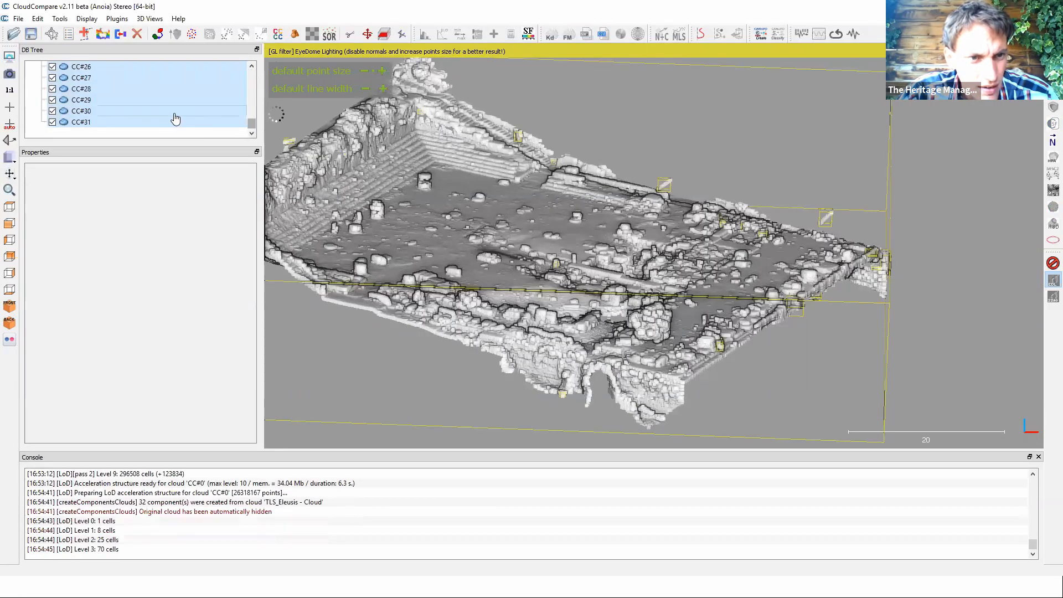
{"action": "left_click", "coordinate": [175, 124]}
{"action": "left_click_drag", "start_coordinate": [252, 126], "coordinate": [258, 50]}
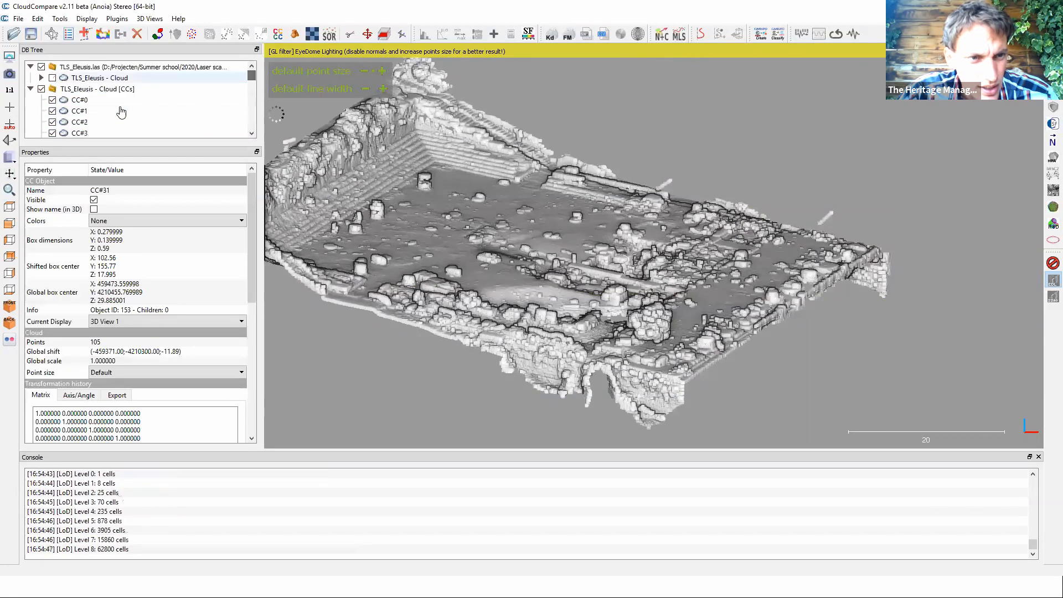
{"action": "left_click", "coordinate": [121, 111]}
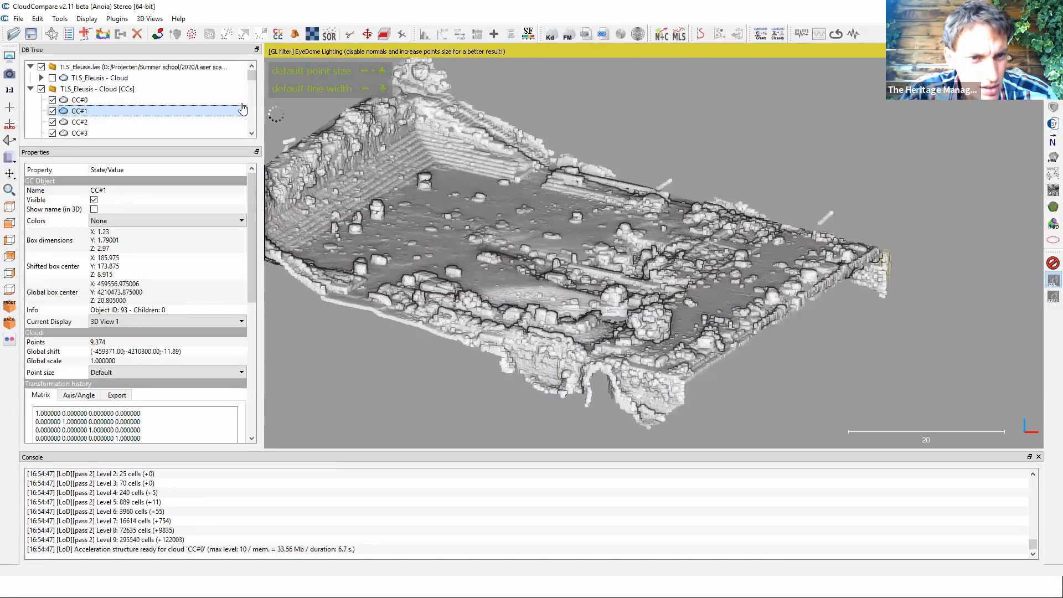
{"action": "left_click_drag", "start_coordinate": [253, 73], "coordinate": [248, 137]}
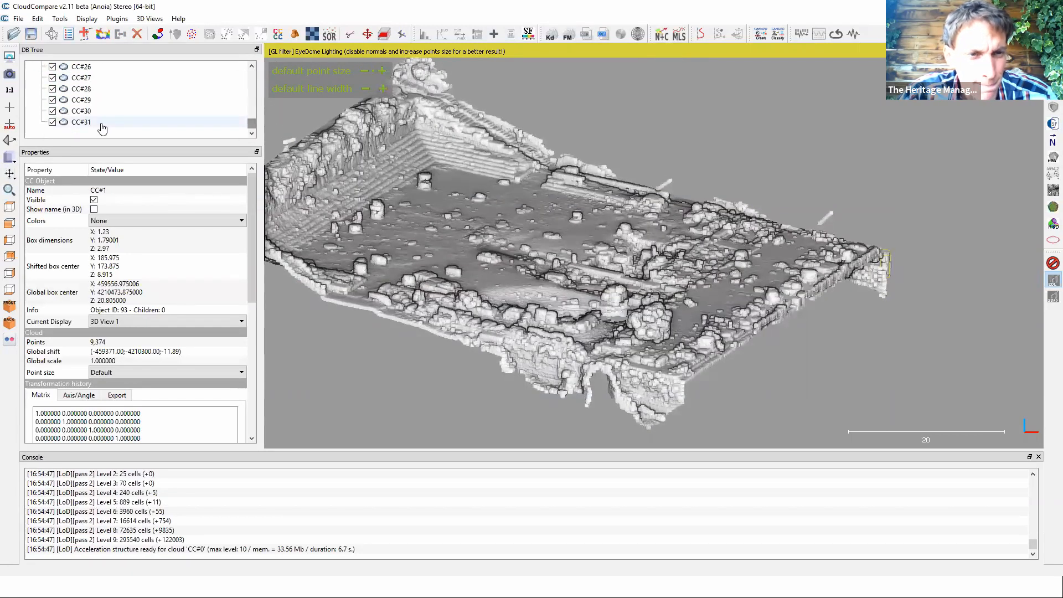
{"action": "left_click", "coordinate": [99, 125], "text": "shift"}
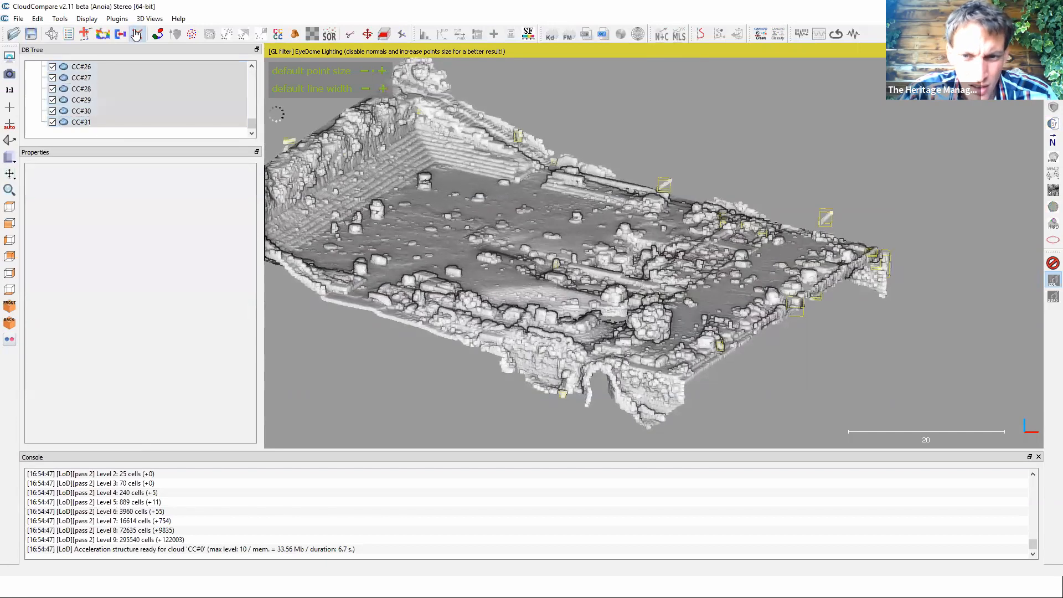
{"action": "left_click", "coordinate": [136, 35]}
Step: Compare CC#0 with the original TLS_Eleusis - Cloud from above by showing the original and hiding its TLS_Eleusis.las group
{"action": "left_click_drag", "start_coordinate": [605, 125], "coordinate": [519, 303]}
{"action": "scroll", "coordinate": [517, 302], "scroll_direction": "down", "scroll_amount": 6}
{"action": "scroll", "coordinate": [516, 299], "scroll_direction": "up", "scroll_amount": 8}
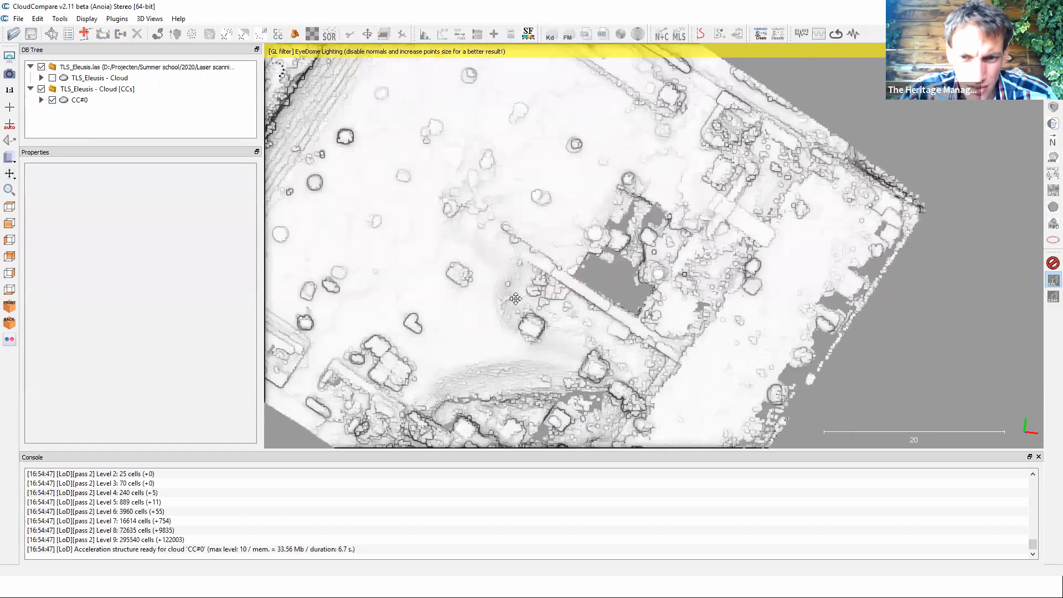
{"action": "scroll", "coordinate": [515, 299], "scroll_direction": "up", "scroll_amount": 7}
{"action": "right_click_drag", "start_coordinate": [516, 299], "coordinate": [829, 320]}
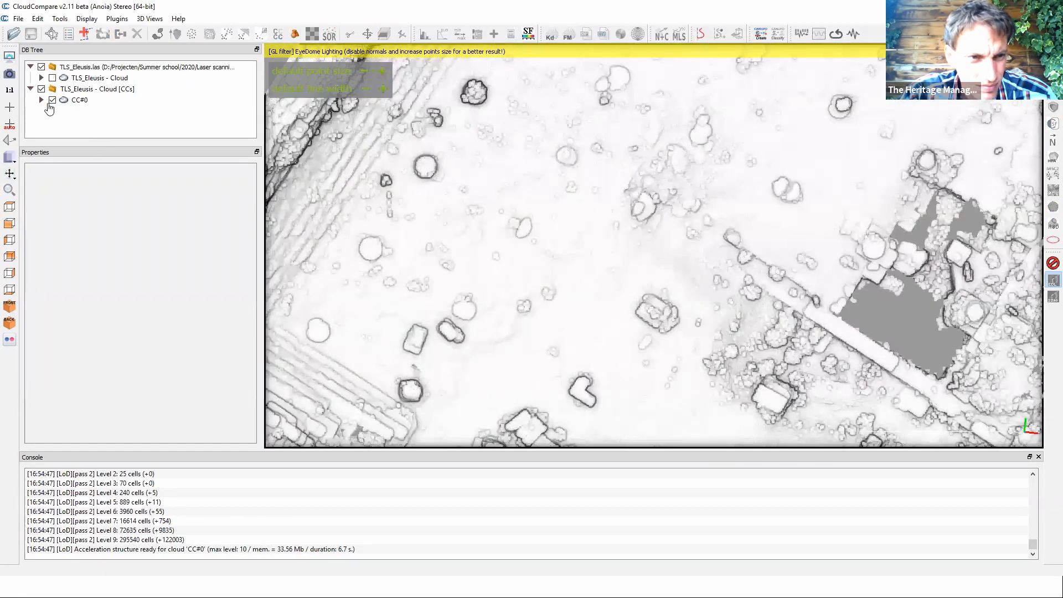
{"action": "left_click", "coordinate": [52, 77]}
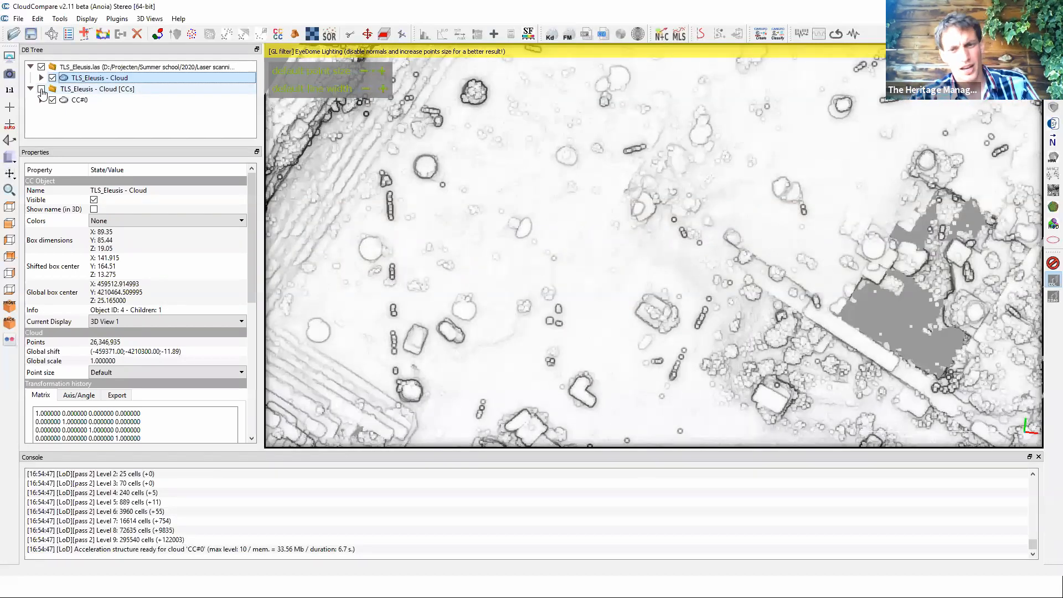
{"action": "left_click", "coordinate": [42, 90]}
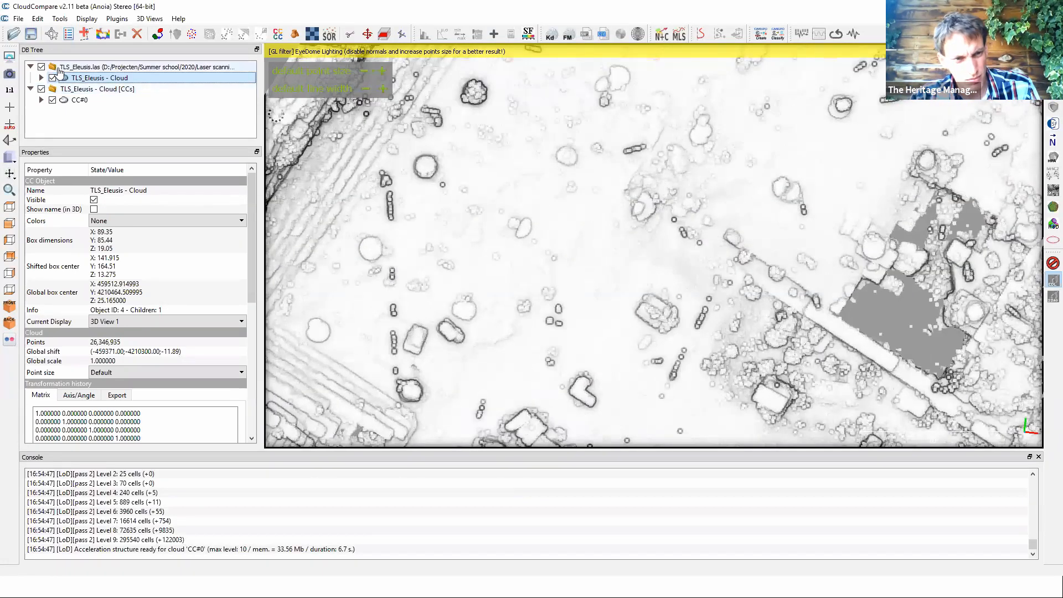
{"action": "left_click", "coordinate": [41, 67]}
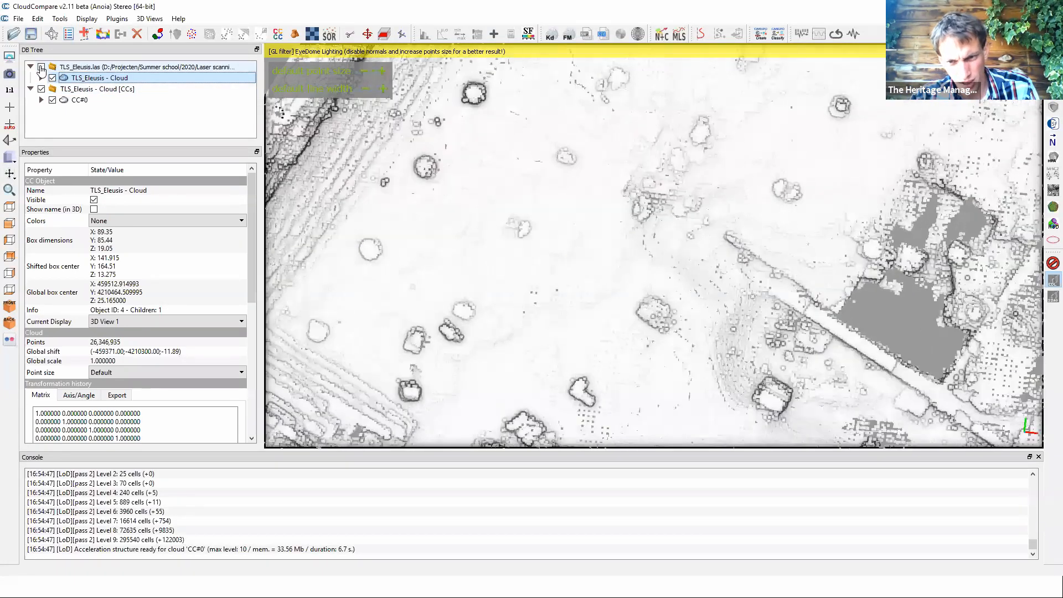
Step: Examine different areas of CC#0 for removed noise, toggling the TLS_Eleusis.las group and leaving it hidden
{"action": "left_click_drag", "start_coordinate": [496, 212], "coordinate": [624, 238]}
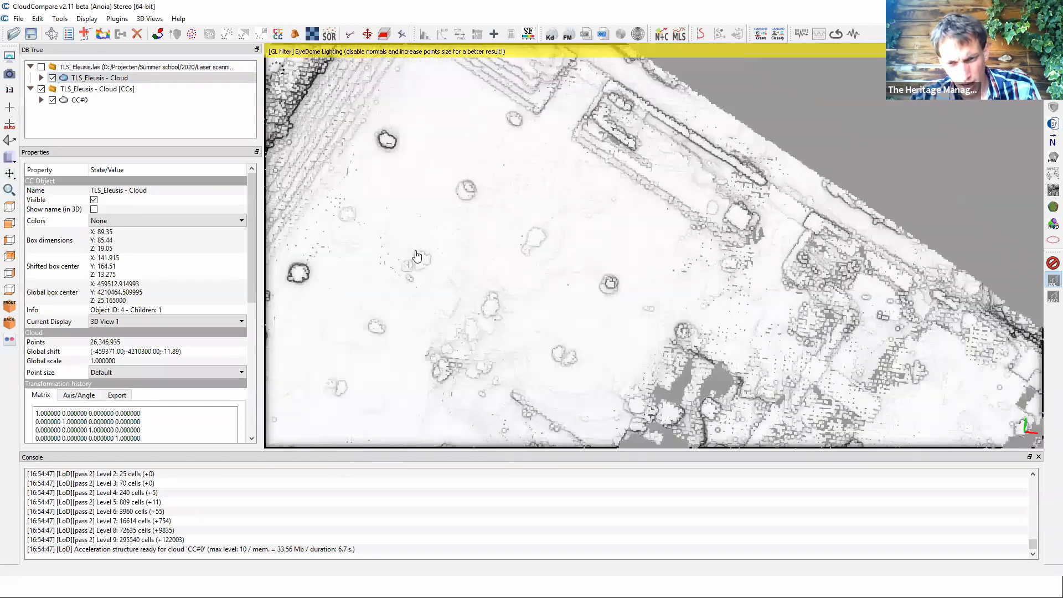
{"action": "right_click_drag", "start_coordinate": [882, 313], "coordinate": [741, 110]}
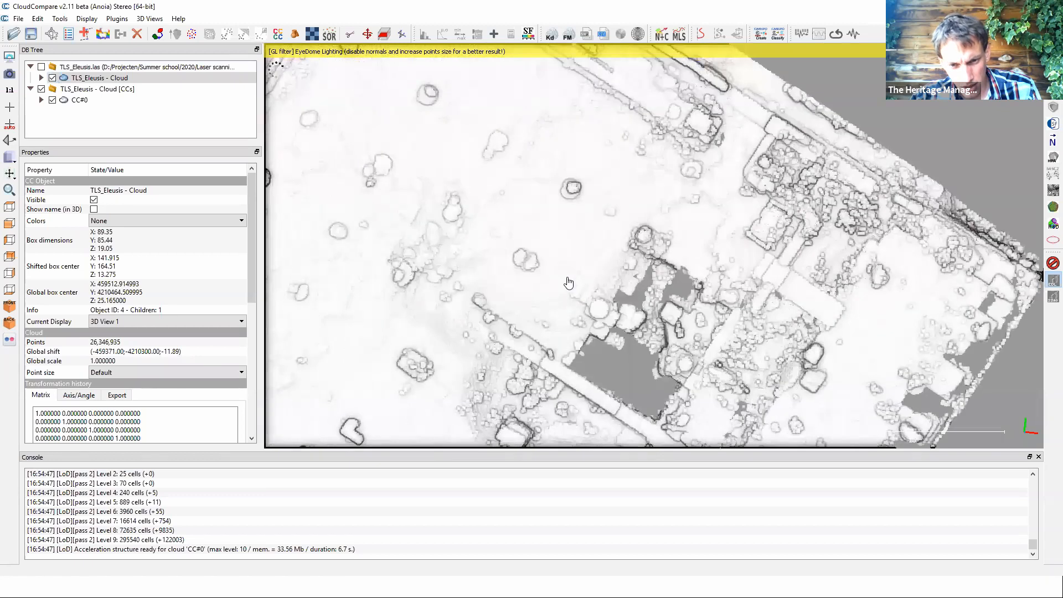
{"action": "right_click_drag", "start_coordinate": [566, 285], "coordinate": [761, 87]}
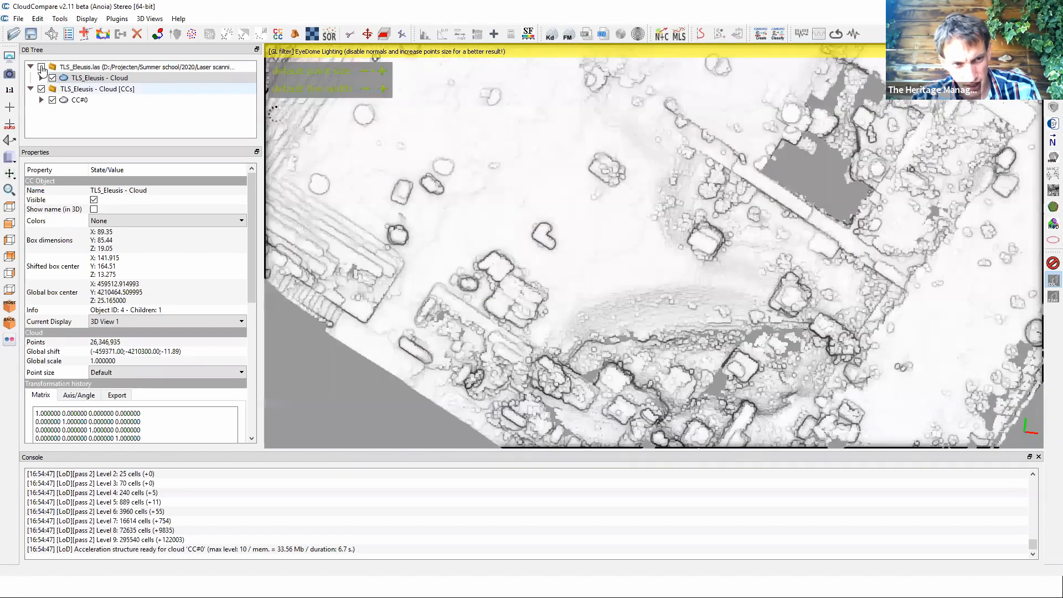
{"action": "left_click", "coordinate": [41, 67]}
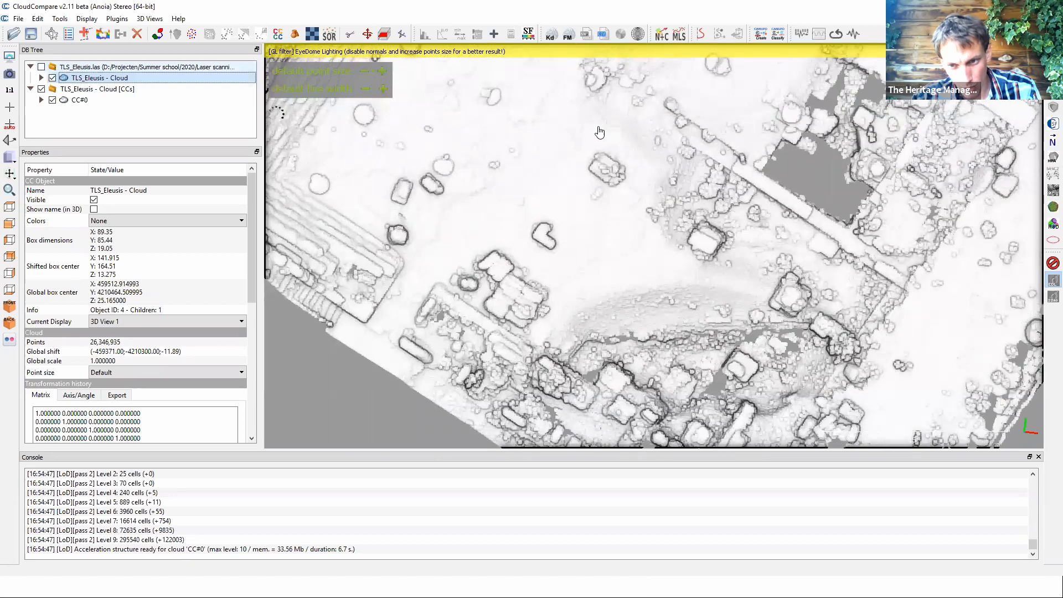
{"action": "left_click", "coordinate": [41, 66]}
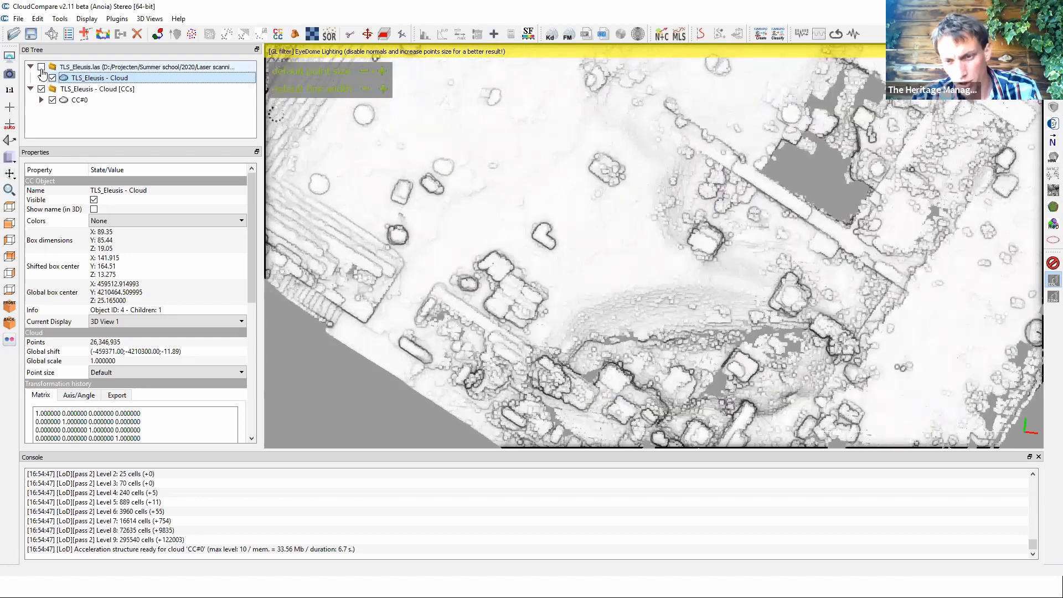
{"action": "left_click", "coordinate": [41, 66]}
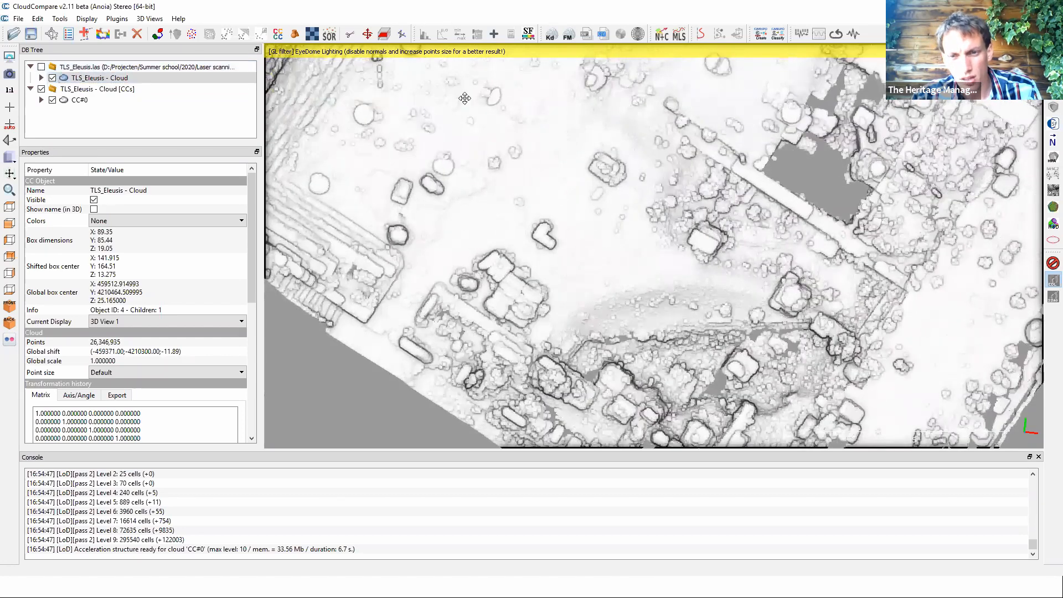
{"action": "right_click_drag", "start_coordinate": [466, 100], "coordinate": [366, 267]}
{"action": "right_click_drag", "start_coordinate": [649, 228], "coordinate": [818, 329]}
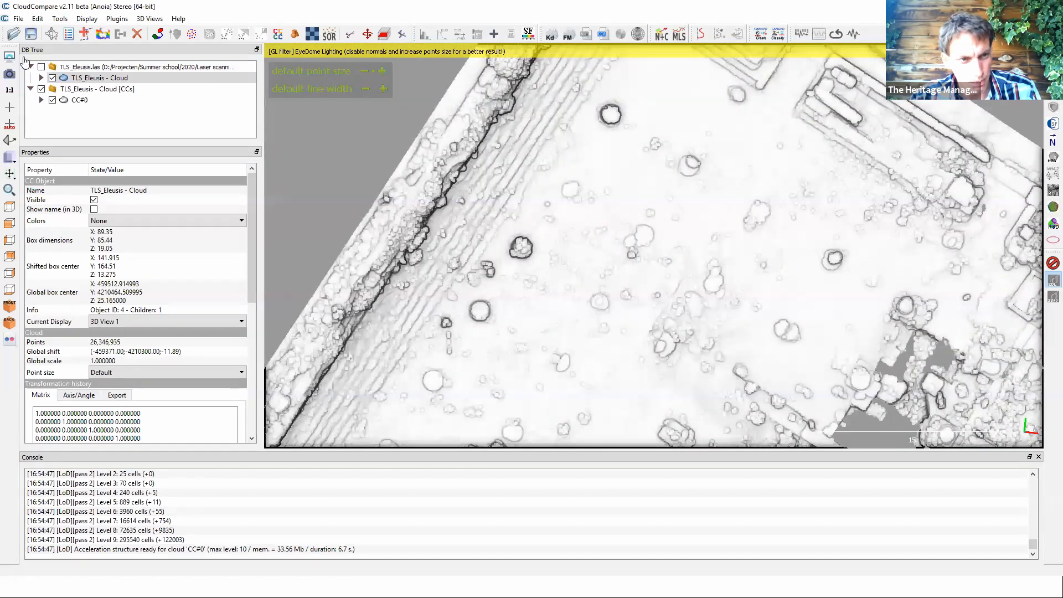
Step: Switch to the presentation to read the Cloud to mesh analysis slide and return to CloudCompare
{"action": "key", "text": "alt+Tab"}
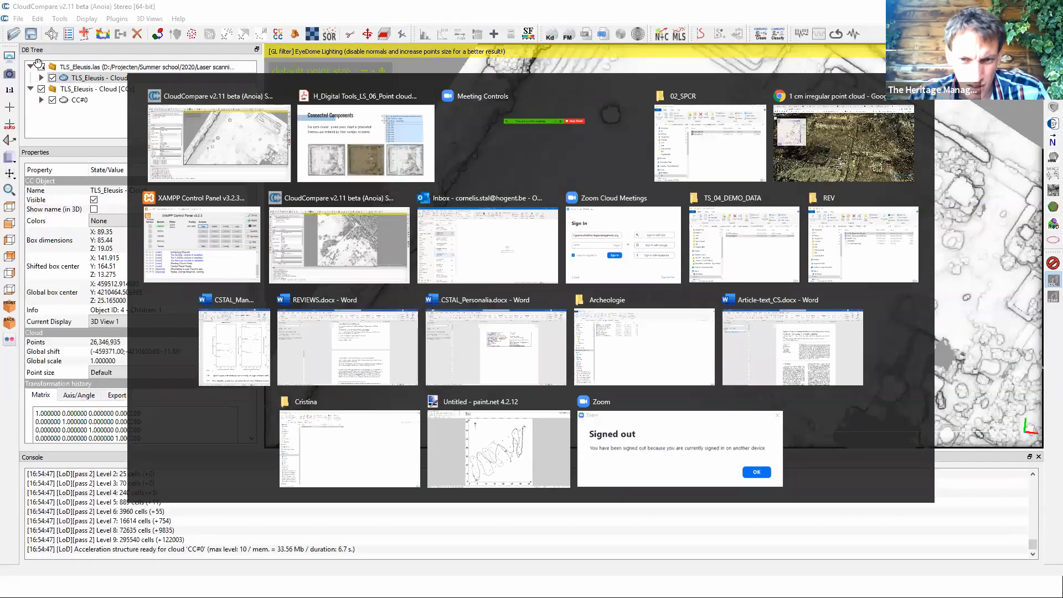
{"action": "key", "text": "Right"}
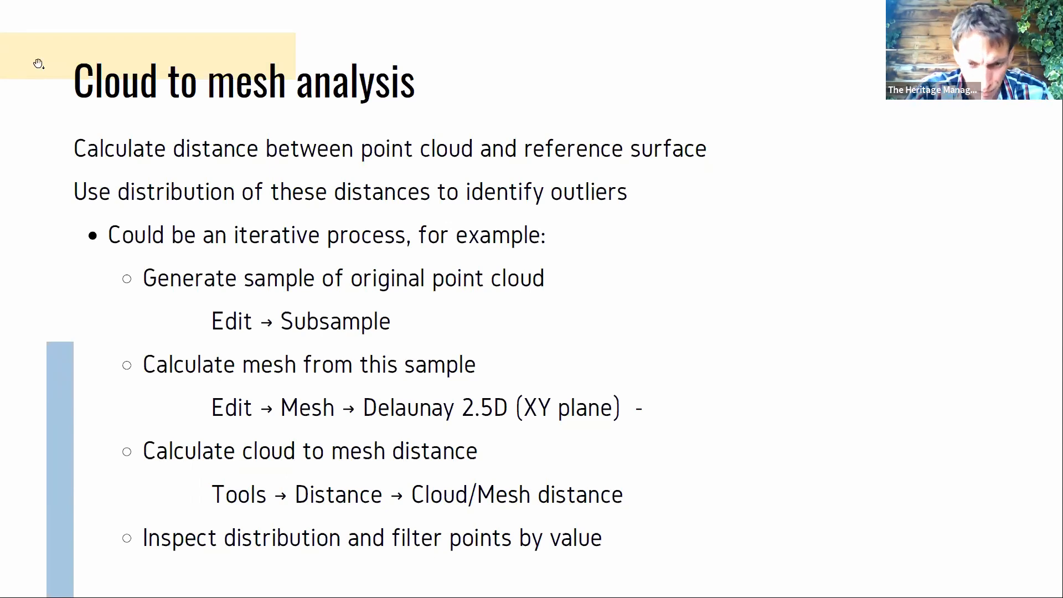
{"action": "key", "text": "alt+Tab"}
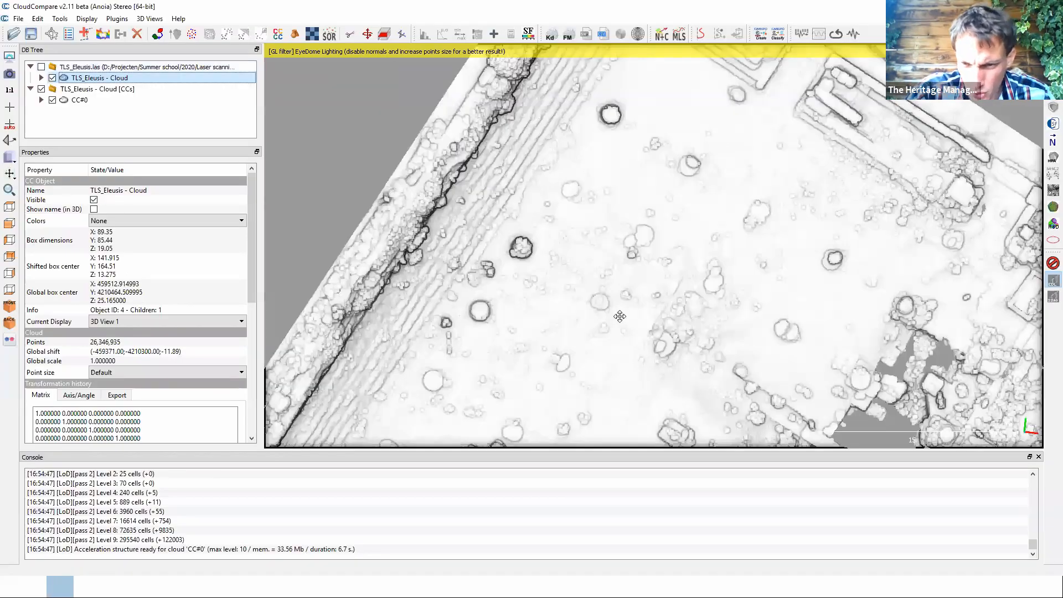
Step: Select the cleaned cloud CC#0 and examine its ground and ruins from above for leftover outliers
{"action": "scroll", "coordinate": [624, 116], "scroll_direction": "down", "scroll_amount": 5}
{"action": "right_click_drag", "start_coordinate": [735, 285], "coordinate": [526, 379]}
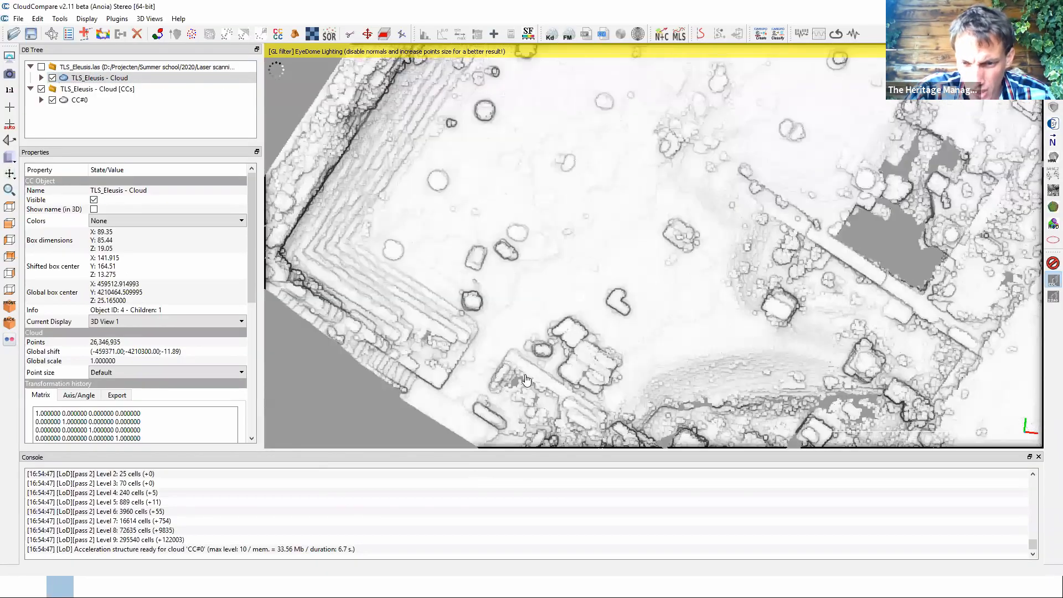
{"action": "scroll", "coordinate": [394, 332], "scroll_direction": "up", "scroll_amount": 5}
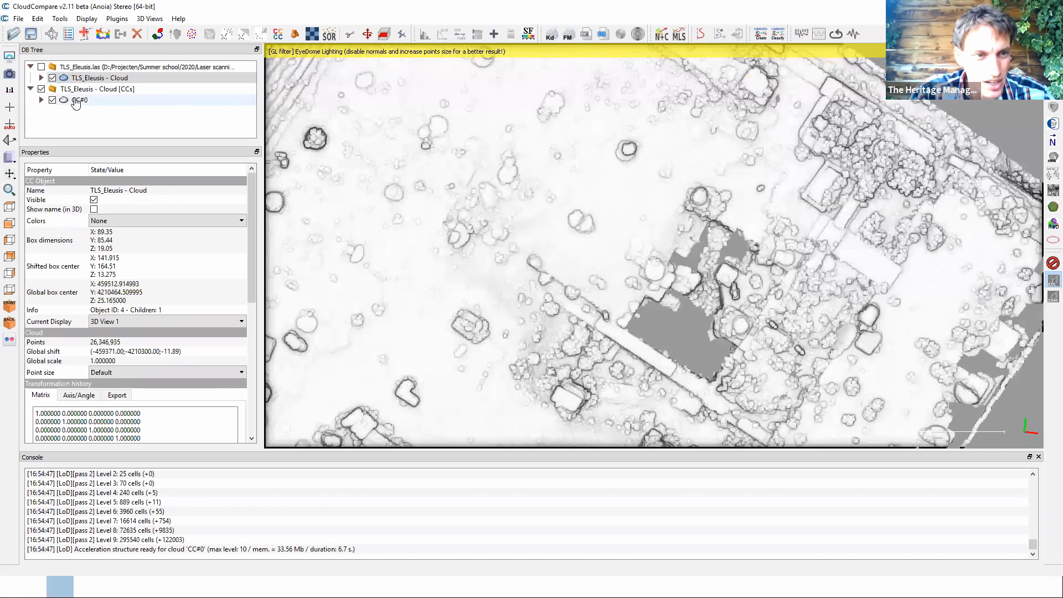
{"action": "left_click", "coordinate": [76, 103]}
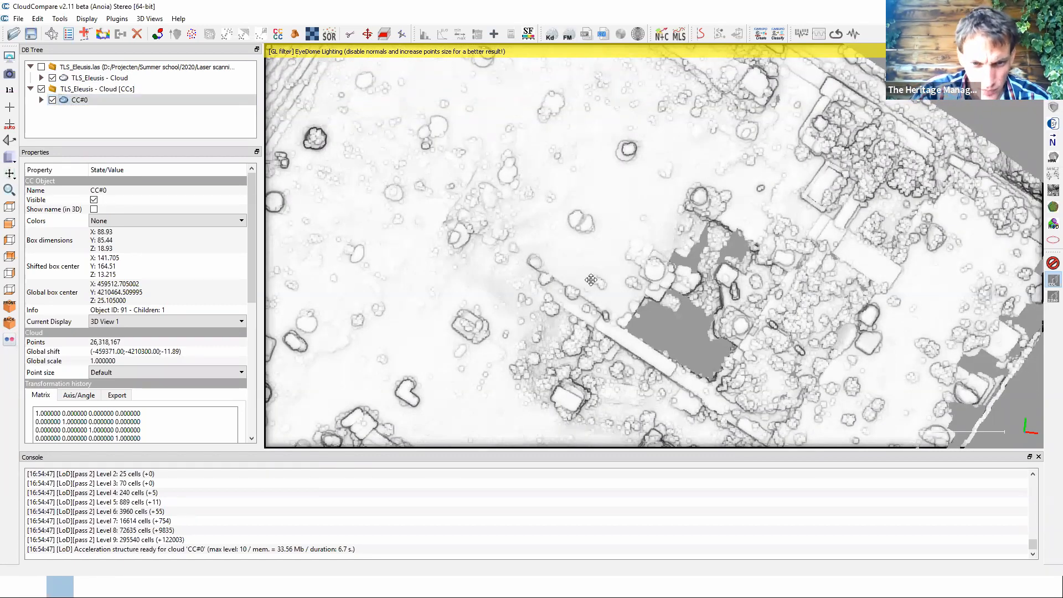
{"action": "scroll", "coordinate": [624, 289], "scroll_direction": "up", "scroll_amount": 3}
{"action": "right_click_drag", "start_coordinate": [469, 252], "coordinate": [625, 291]}
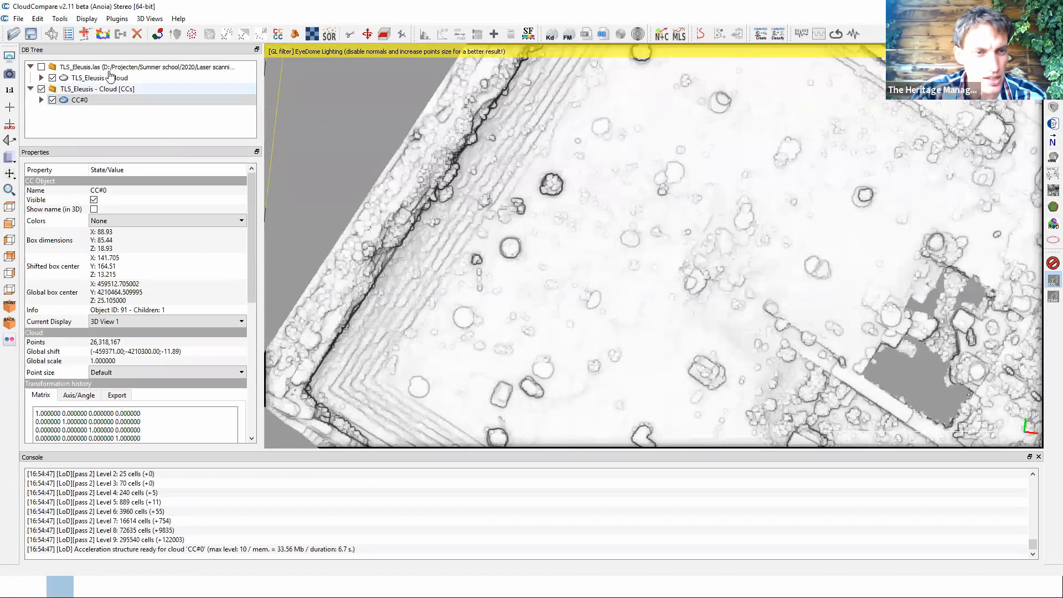
Step: Fit a plane to the cleaned cloud CC#0 and examine how it cuts through the terrain
{"action": "left_click", "coordinate": [60, 18]}
{"action": "mouse_move", "coordinate": [38, 18]}
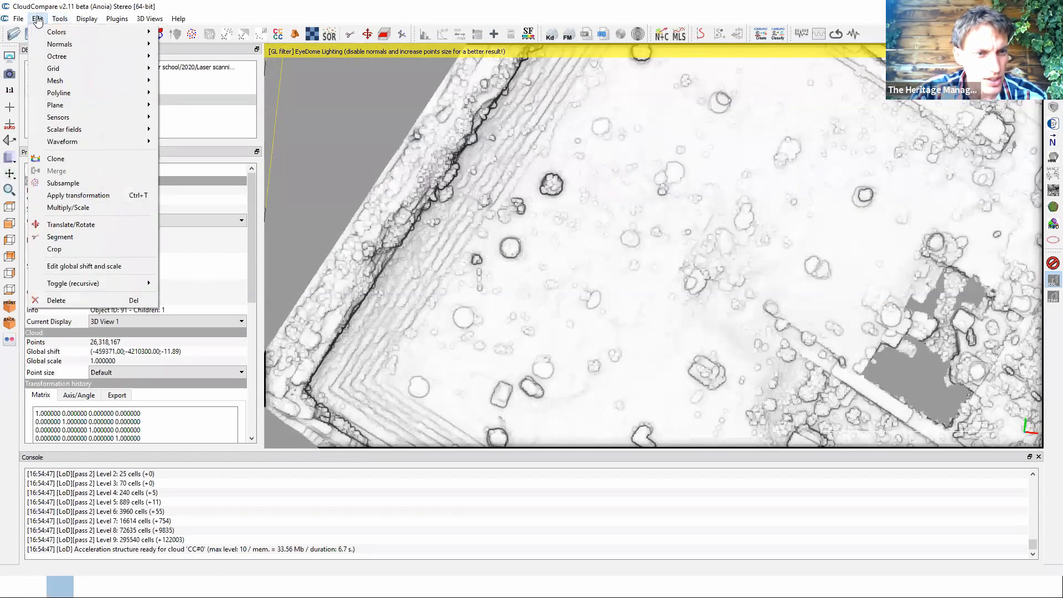
{"action": "mouse_move", "coordinate": [60, 105]}
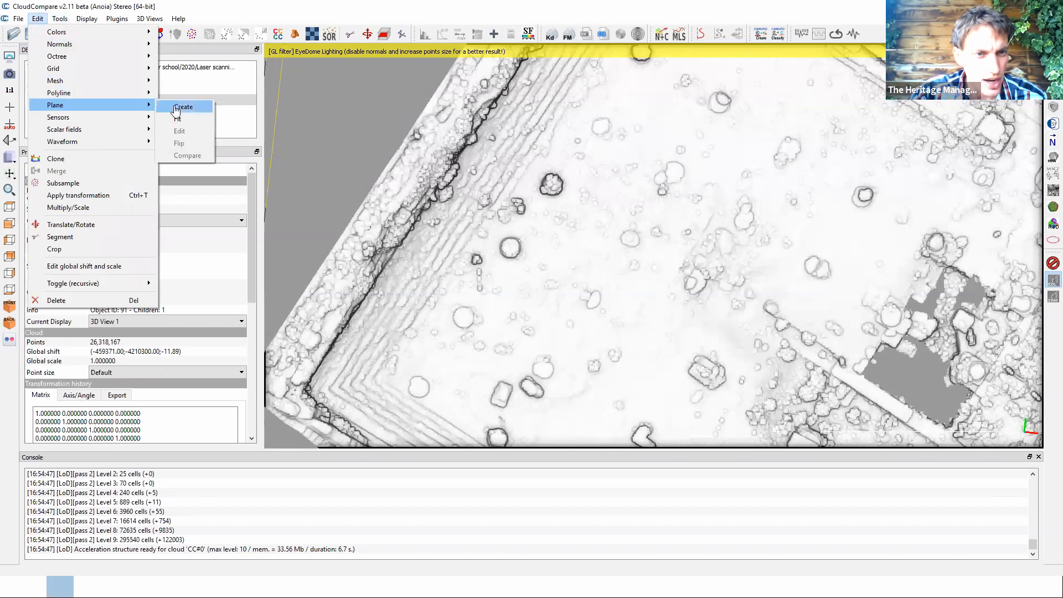
{"action": "left_click", "coordinate": [188, 118]}
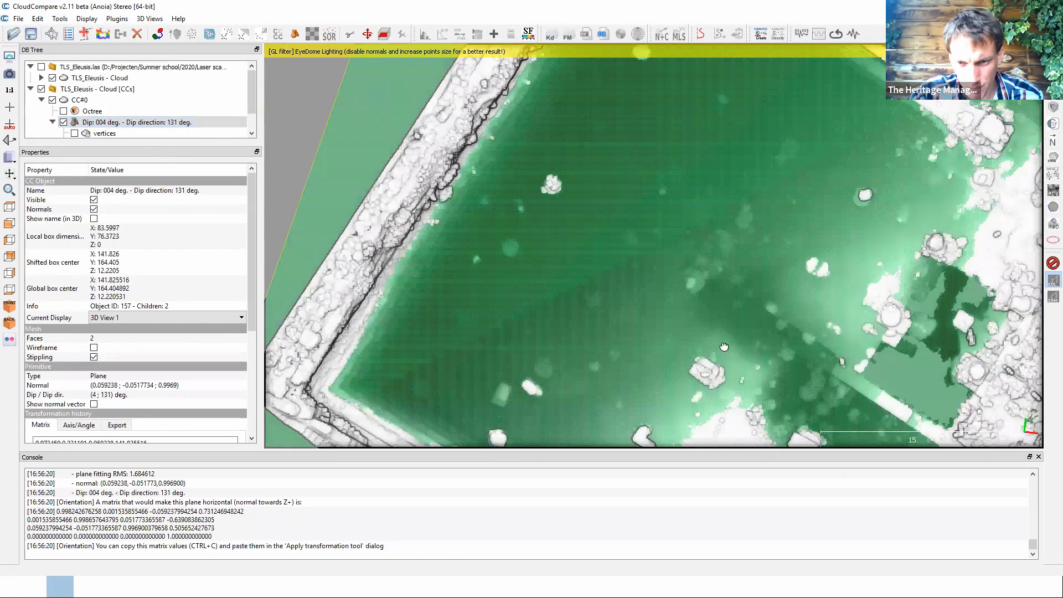
{"action": "left_click_drag", "start_coordinate": [761, 227], "coordinate": [808, 294]}
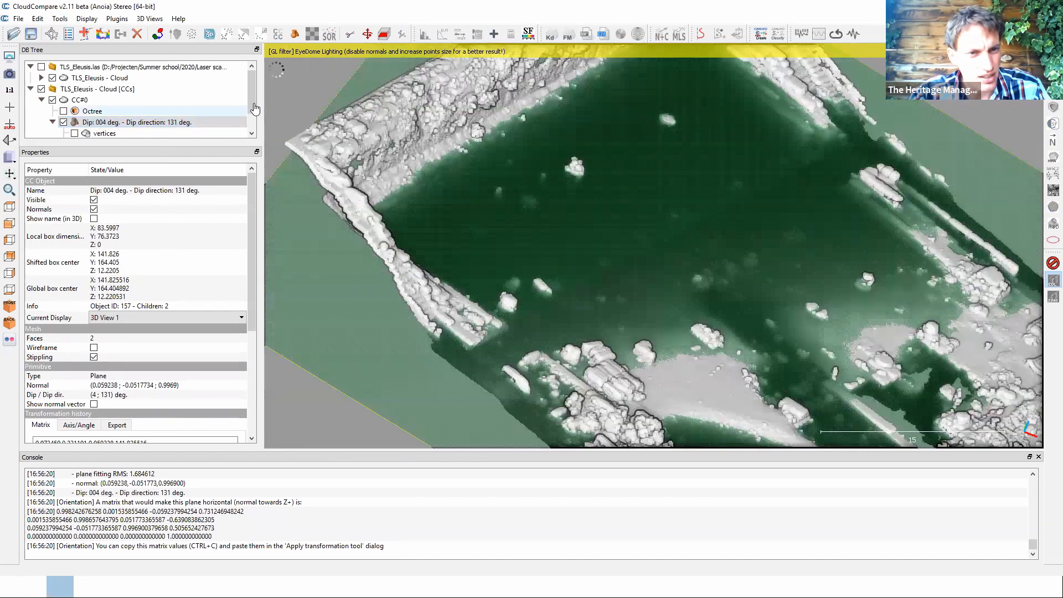
Step: Compute signed cloud-to-mesh distances from CC#0 to the fitted plane as reference, using the AUTO octree level
{"action": "left_click_drag", "start_coordinate": [253, 106], "coordinate": [253, 120]}
{"action": "left_click", "coordinate": [104, 100]}
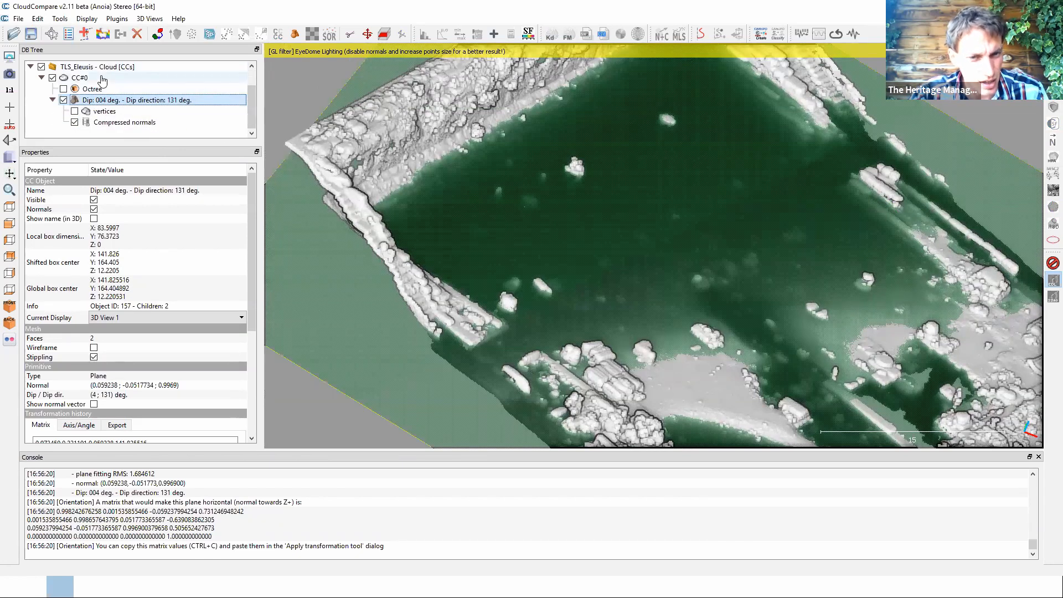
{"action": "left_click", "coordinate": [102, 79], "text": "ctrl"}
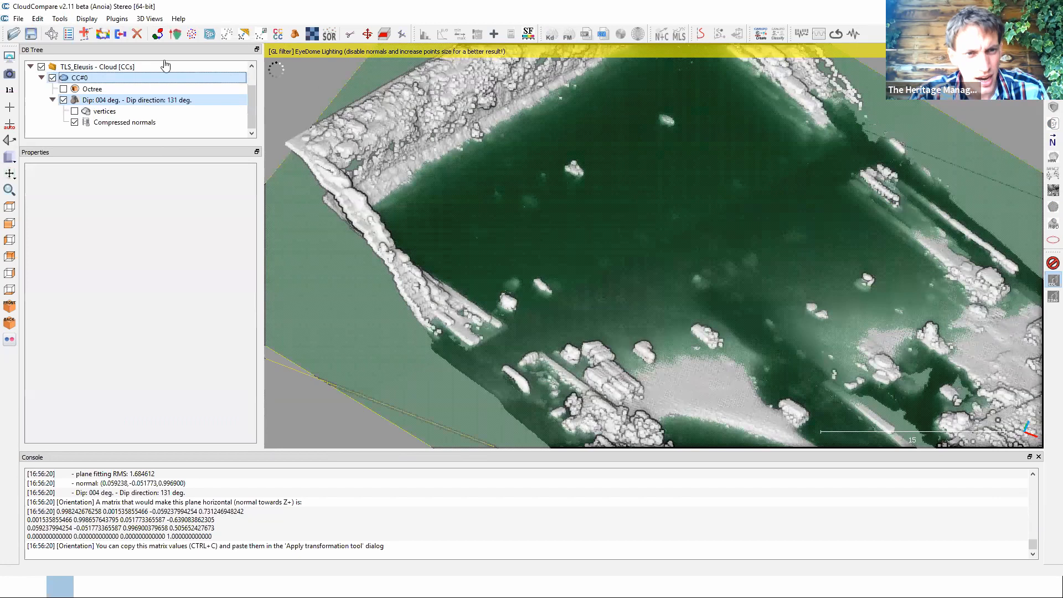
{"action": "left_click", "coordinate": [244, 36]}
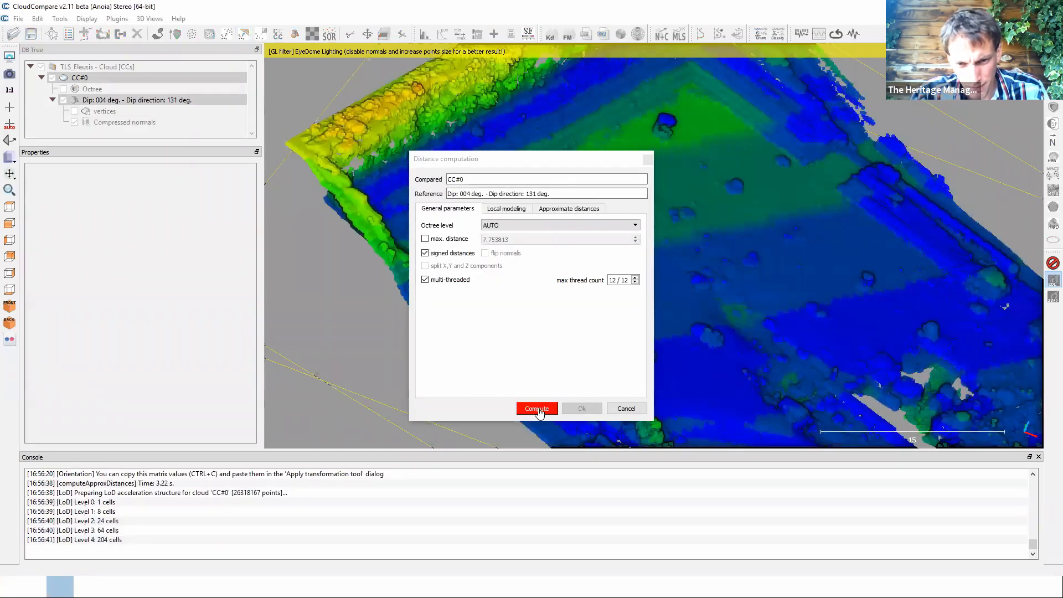
{"action": "left_click", "coordinate": [539, 410]}
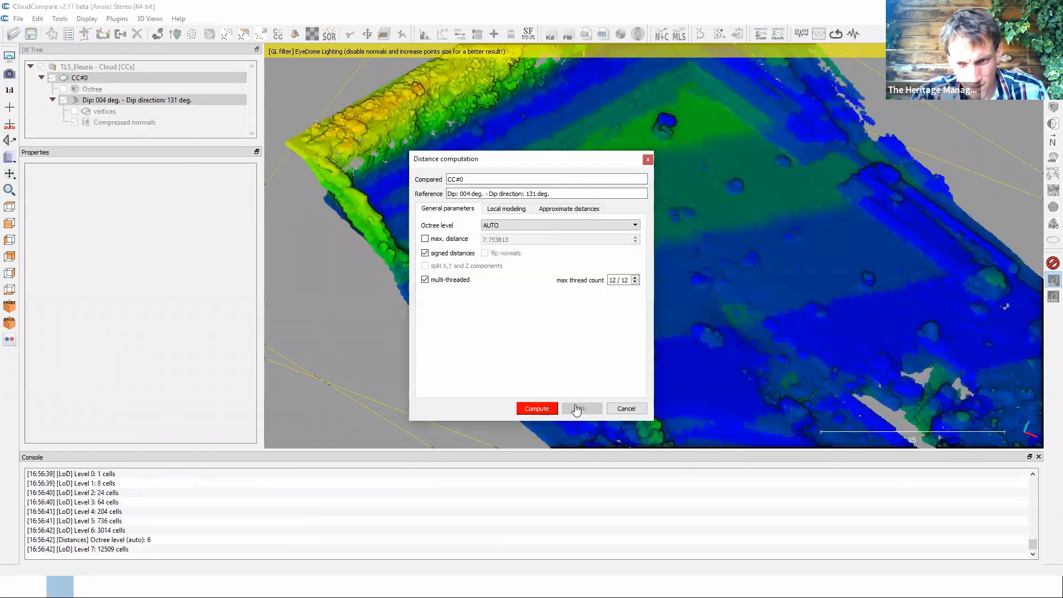
{"action": "left_click", "coordinate": [576, 408]}
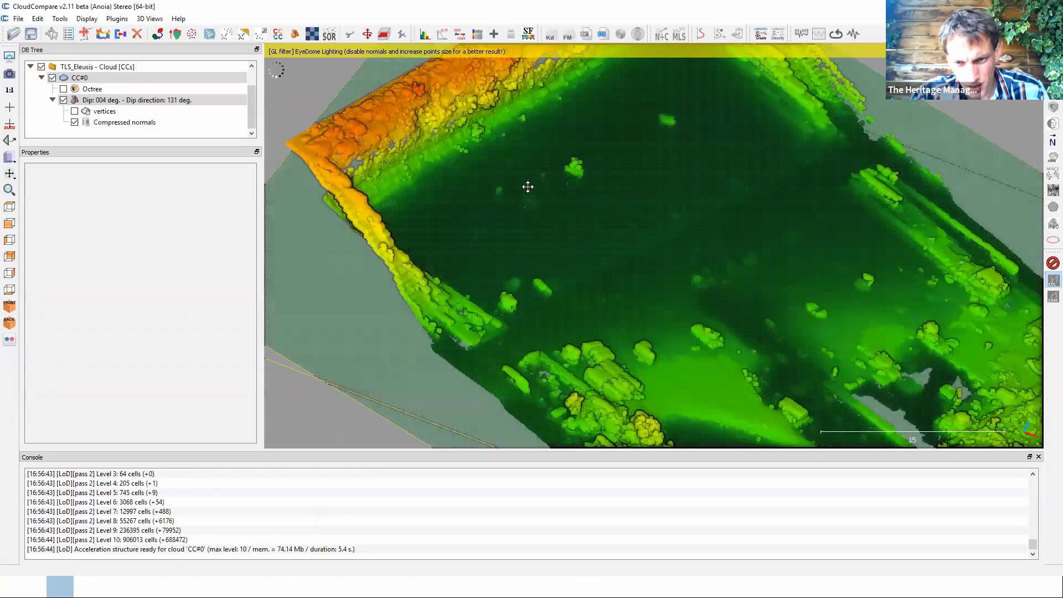
Step: Hide the fitted plane and examine the distance colours across the ruins and terrain of CC#0
{"action": "right_click_drag", "start_coordinate": [527, 187], "coordinate": [496, 87]}
{"action": "mouse_move", "coordinate": [607, 281]}
{"action": "left_mouse_down"}
{"action": "mouse_move", "coordinate": [619, 318]}
{"action": "mouse_move", "coordinate": [609, 293]}
{"action": "left_mouse_up"}
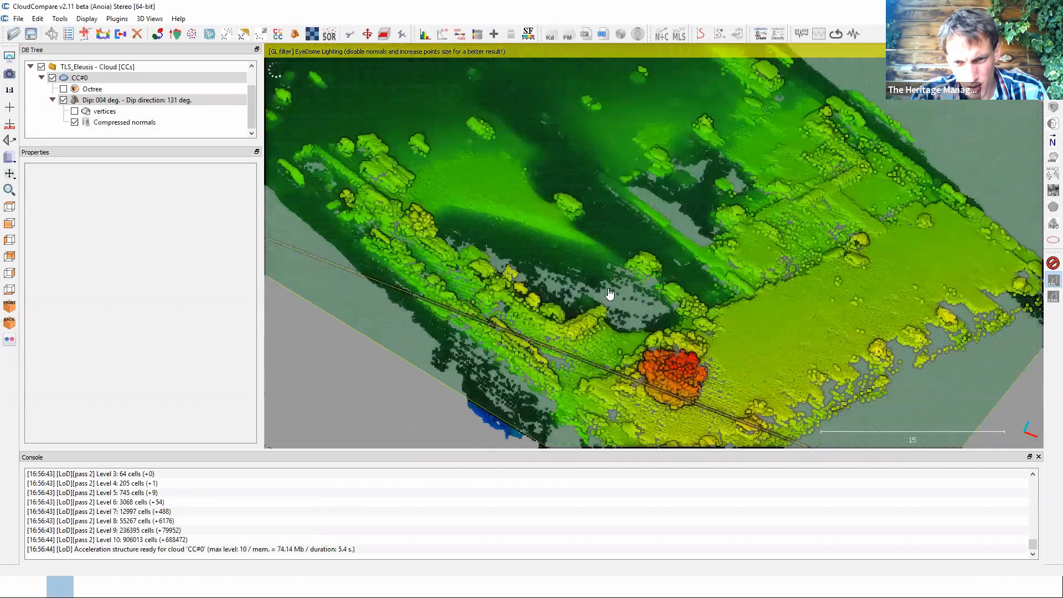
{"action": "scroll", "coordinate": [609, 293], "scroll_direction": "down", "scroll_amount": 4}
{"action": "left_click", "coordinate": [64, 100]}
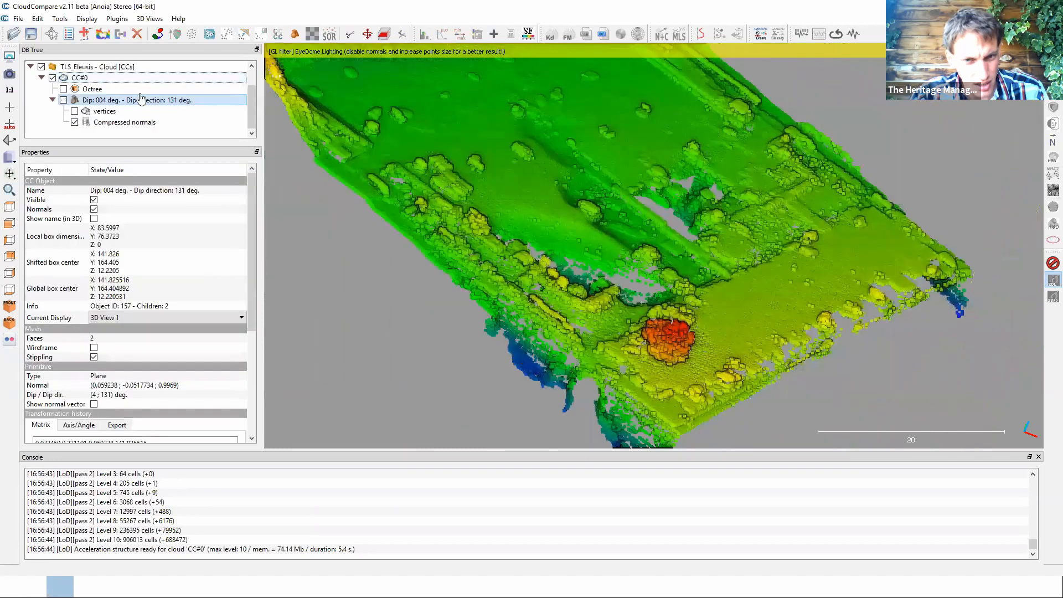
{"action": "right_click_drag", "start_coordinate": [535, 184], "coordinate": [572, 368]}
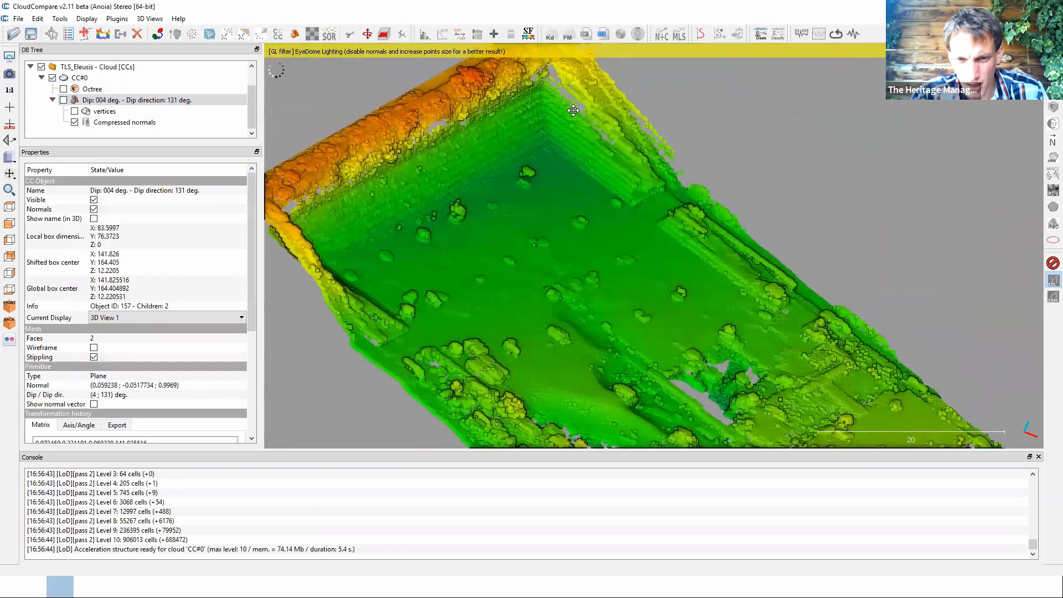
{"action": "left_click_drag", "start_coordinate": [611, 233], "coordinate": [506, 64]}
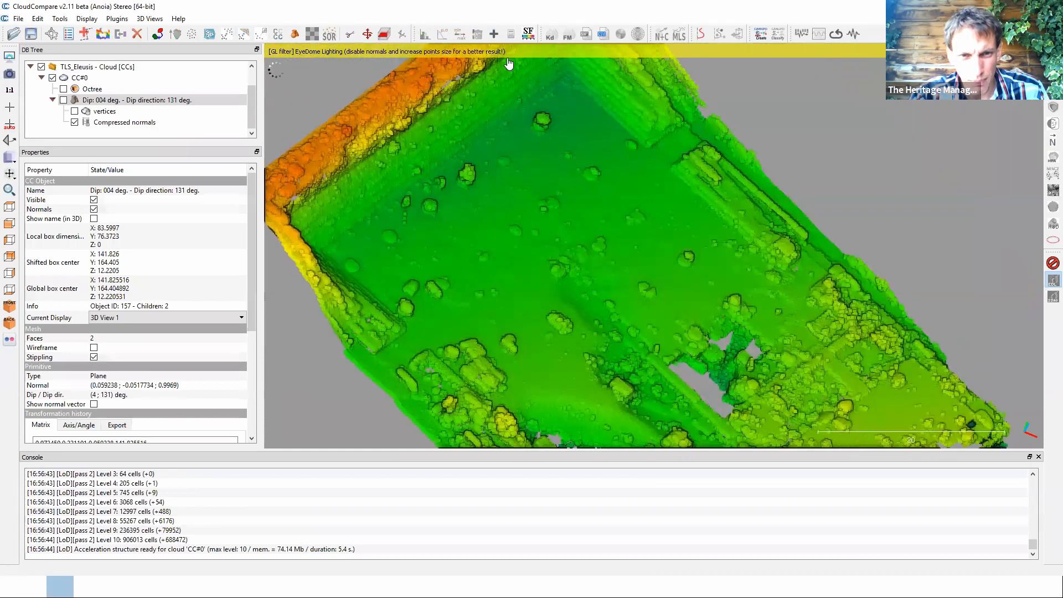
Step: Inspect the histogram of C2M signed distances for CC#0, checking the value at the upper end of the main distribution
{"action": "left_click", "coordinate": [79, 78]}
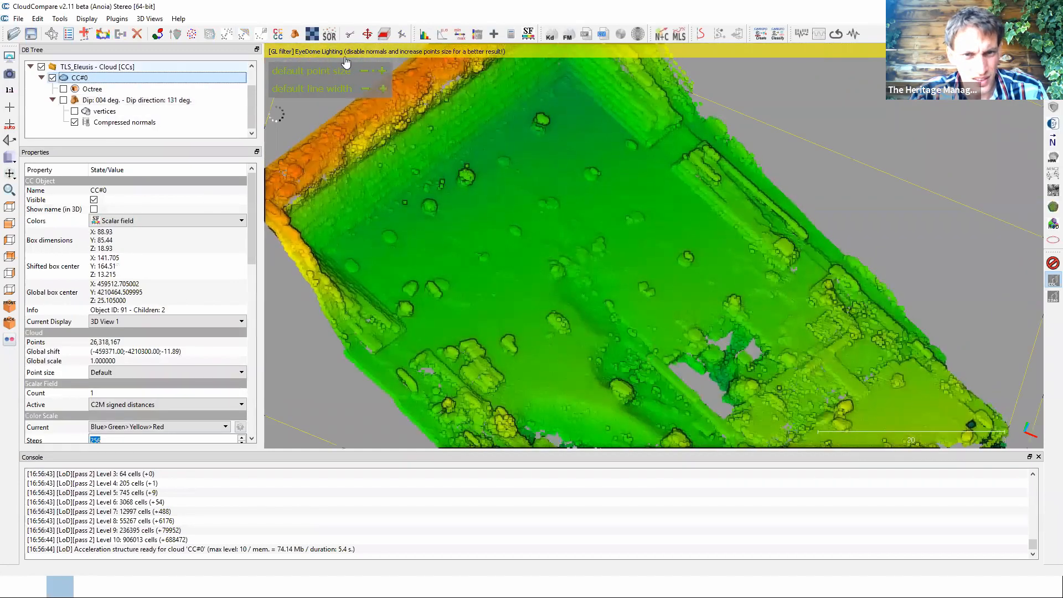
{"action": "left_click", "coordinate": [424, 34]}
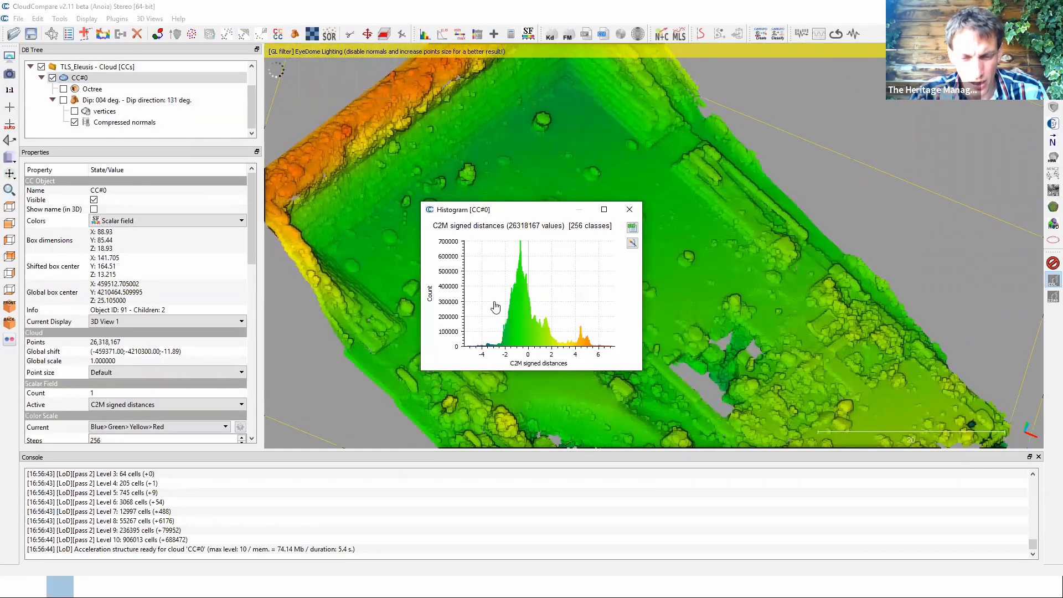
{"action": "left_click_drag", "start_coordinate": [488, 306], "coordinate": [565, 309]}
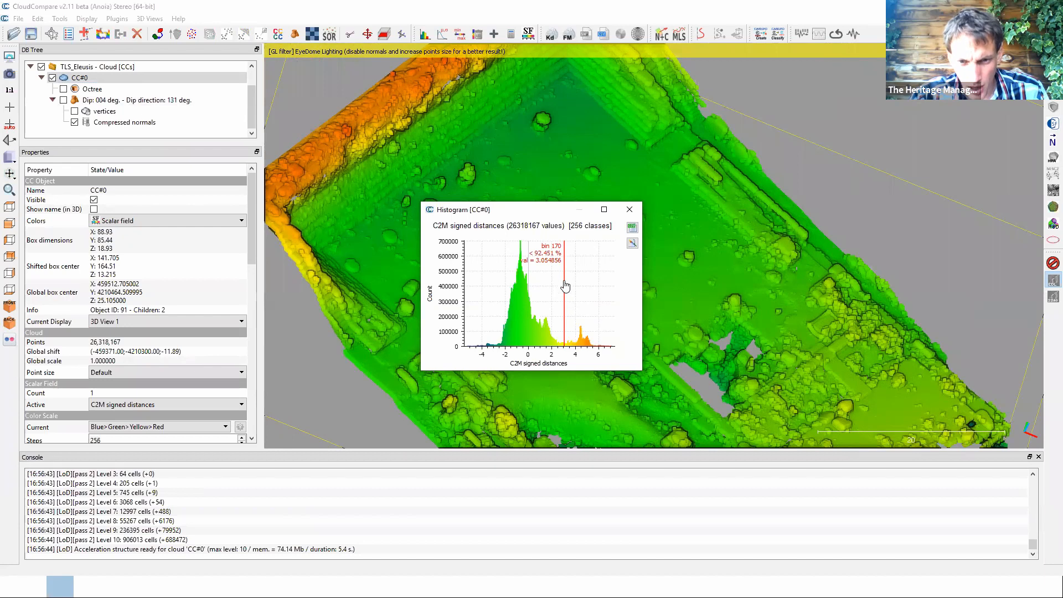
{"action": "left_click_drag", "start_coordinate": [486, 289], "coordinate": [561, 294]}
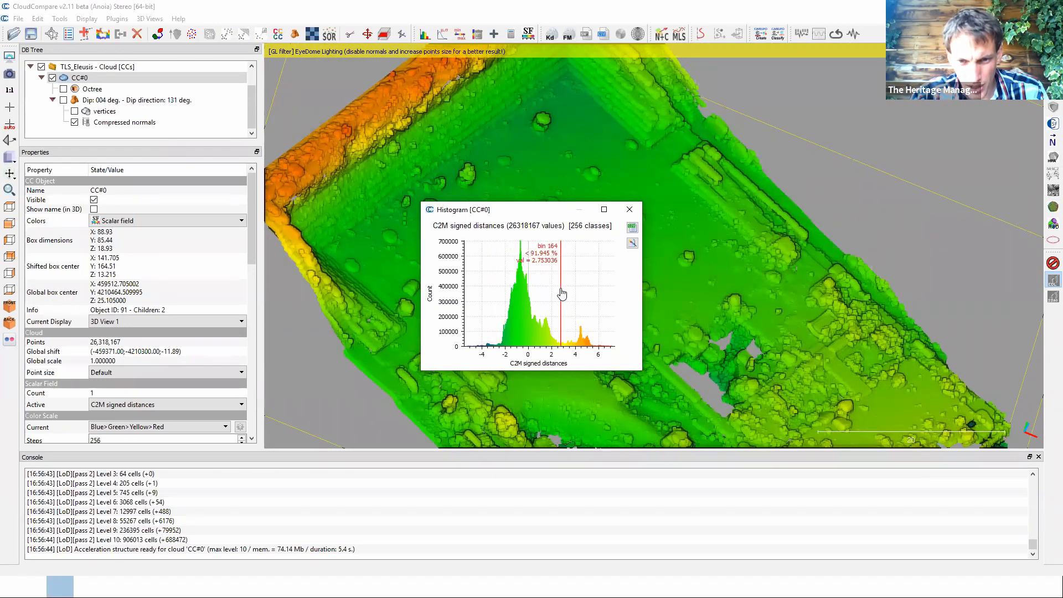
{"action": "left_click", "coordinate": [629, 209]}
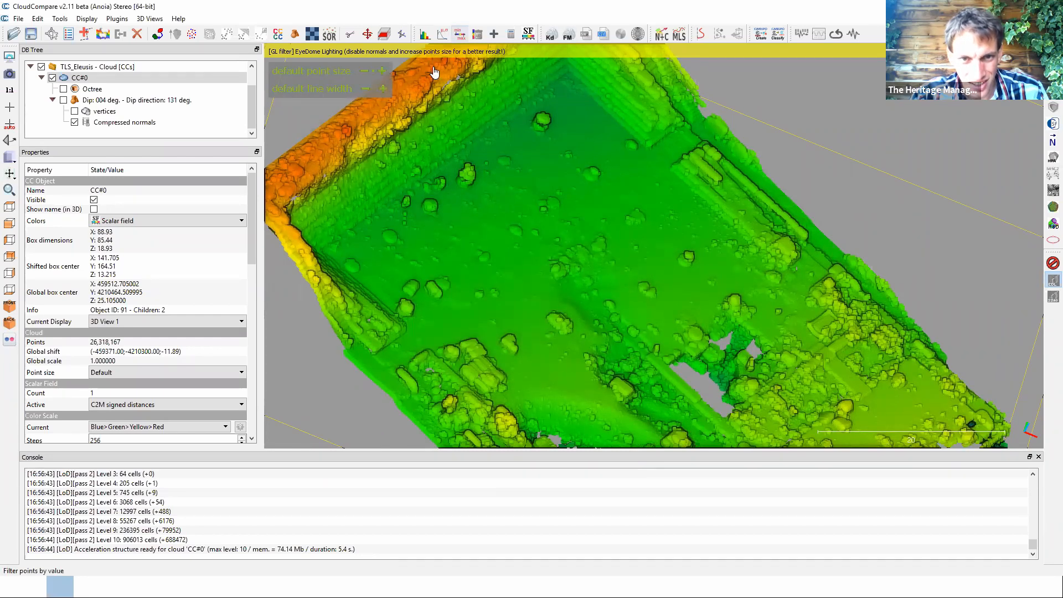
Step: Split CC#0 by its C2M signed distances, using a range of -3 to 3
{"action": "left_click", "coordinate": [459, 34]}
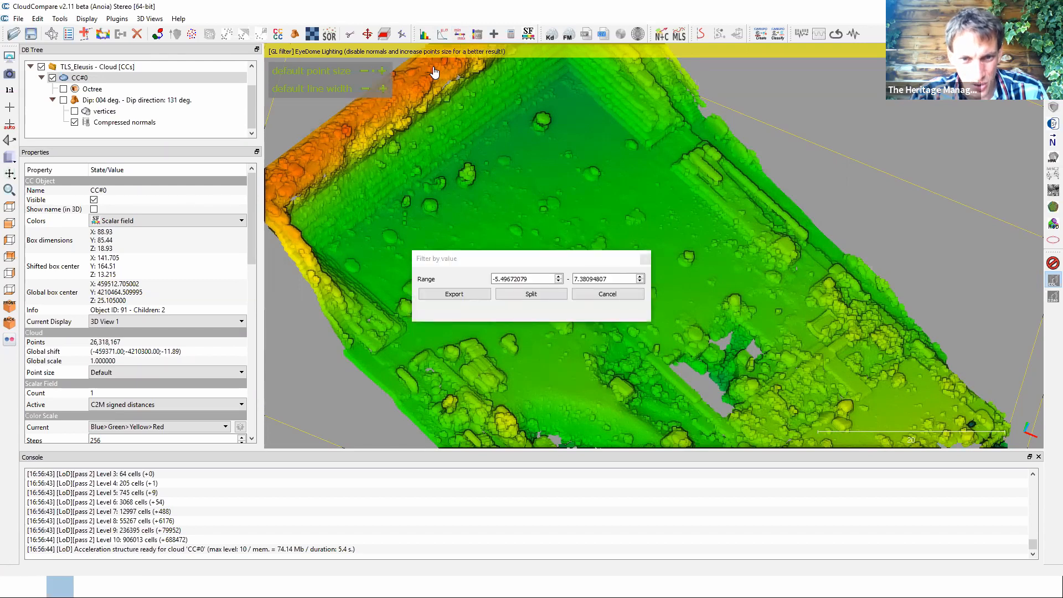
{"action": "left_click", "coordinate": [495, 280]}
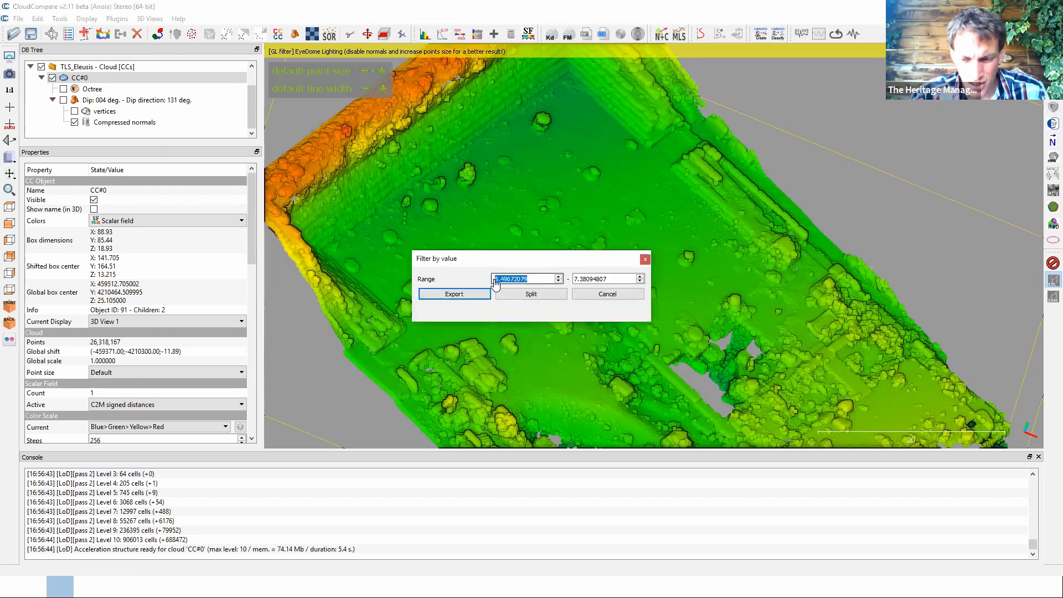
{"action": "type", "text": "-3"}
{"action": "key", "text": "Tab"}
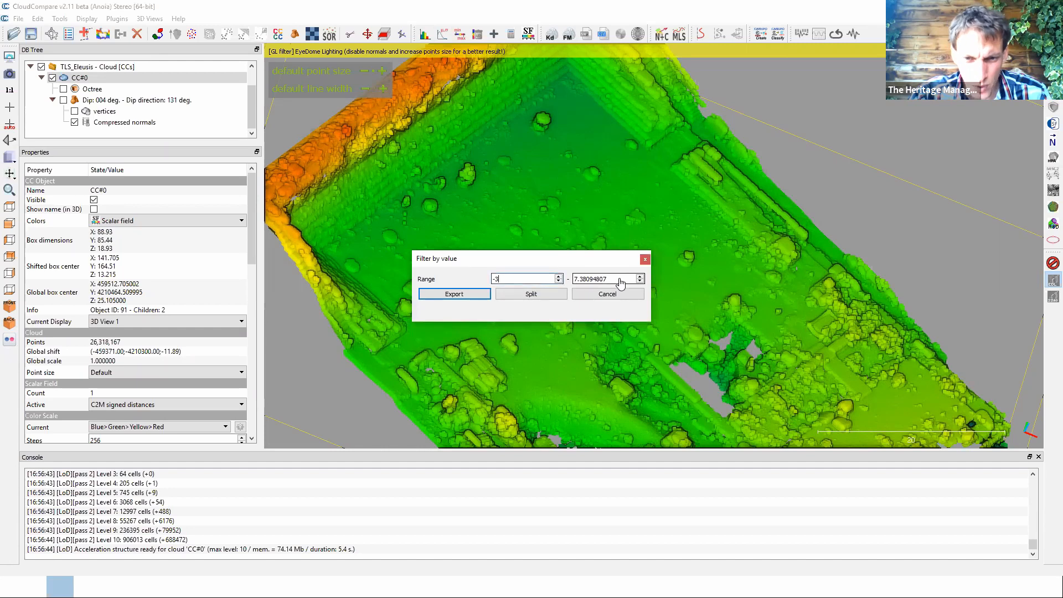
{"action": "type", "text": "3"}
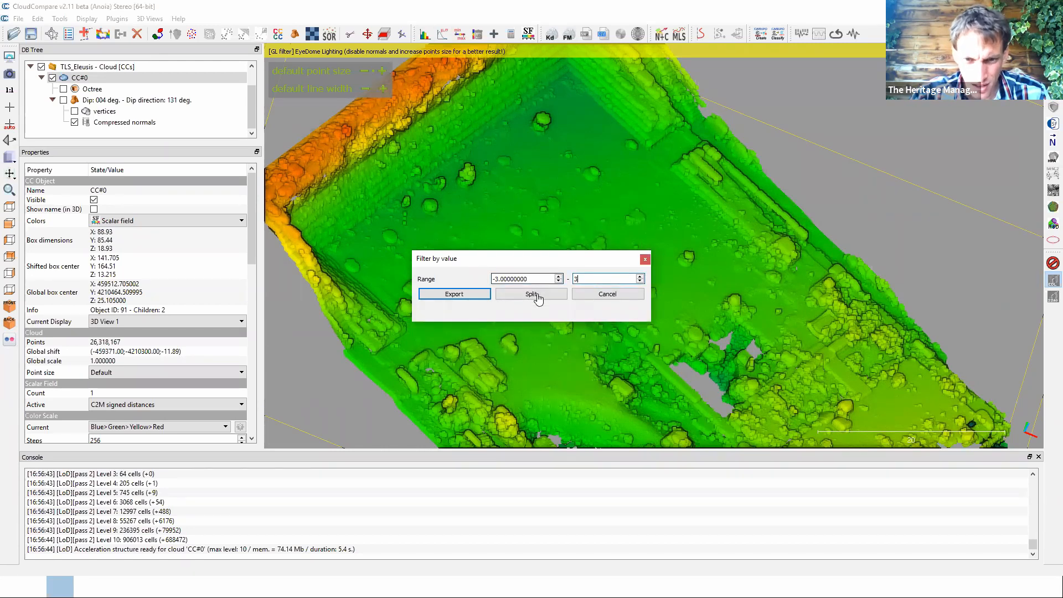
{"action": "left_click", "coordinate": [532, 294]}
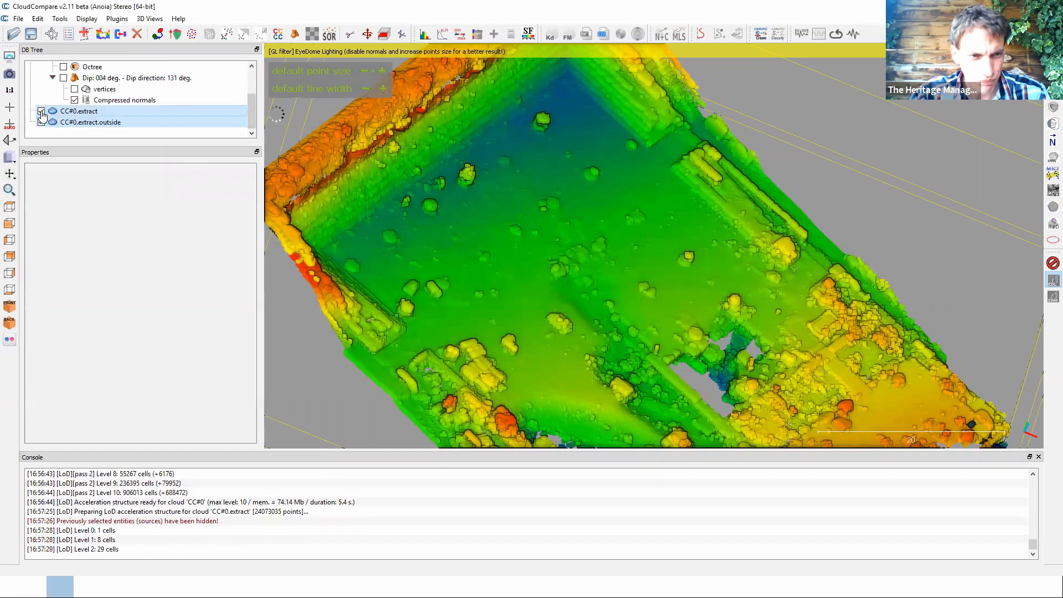
Step: Compare the two split clouds by temporarily hiding CC#0.extract, then leave only CC#0.extract visible with CC#0.extract.outside hidden
{"action": "left_click", "coordinate": [41, 111]}
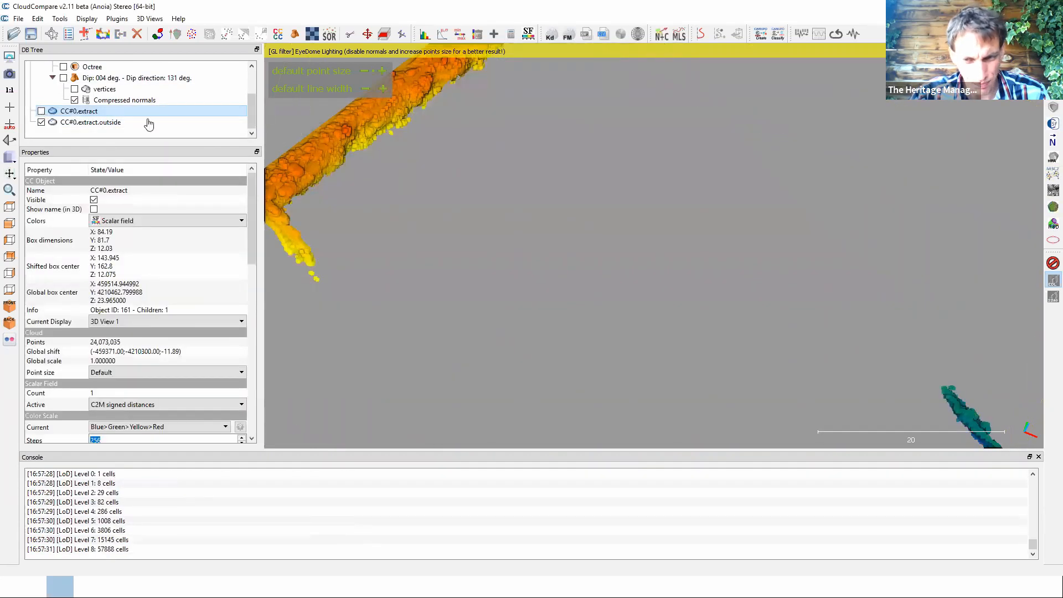
{"action": "left_click_drag", "start_coordinate": [600, 317], "coordinate": [566, 251]}
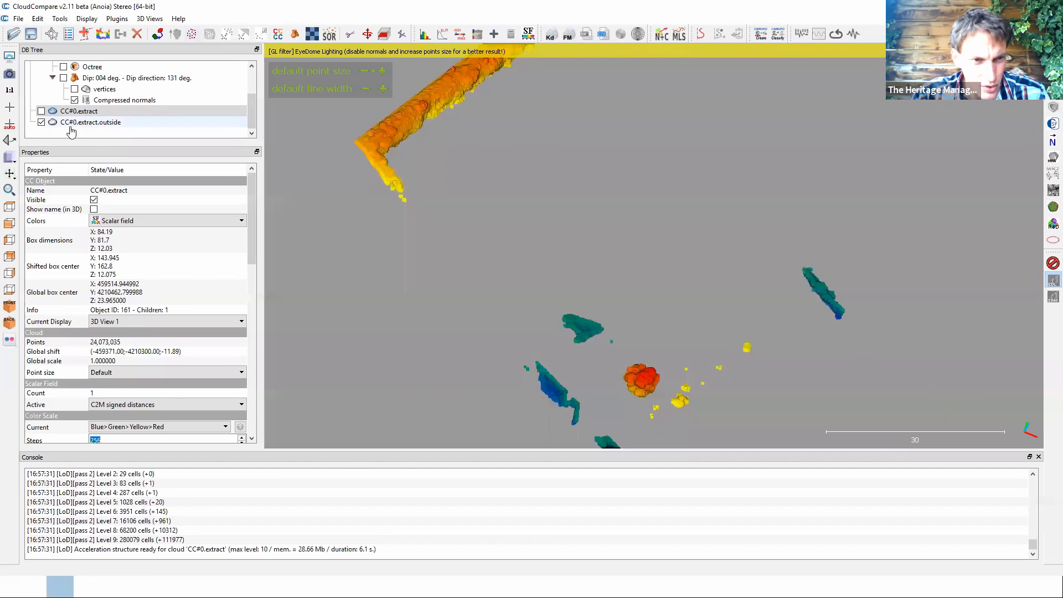
{"action": "left_click", "coordinate": [41, 111]}
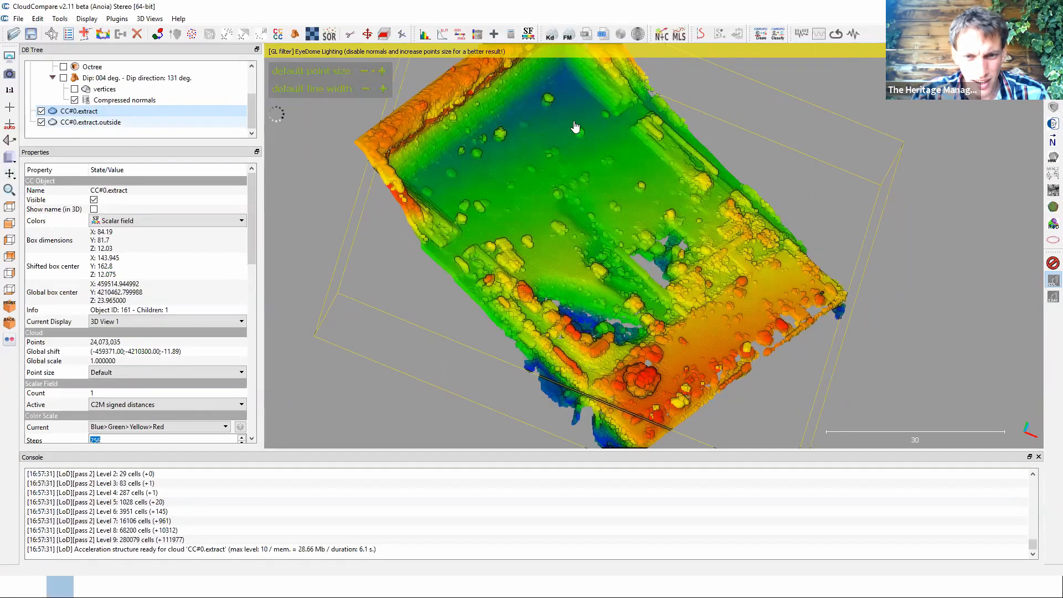
{"action": "scroll", "coordinate": [480, 81], "scroll_direction": "up", "scroll_amount": 5}
{"action": "right_click_drag", "start_coordinate": [574, 121], "coordinate": [600, 214]}
{"action": "left_click_drag", "start_coordinate": [600, 214], "coordinate": [612, 276]}
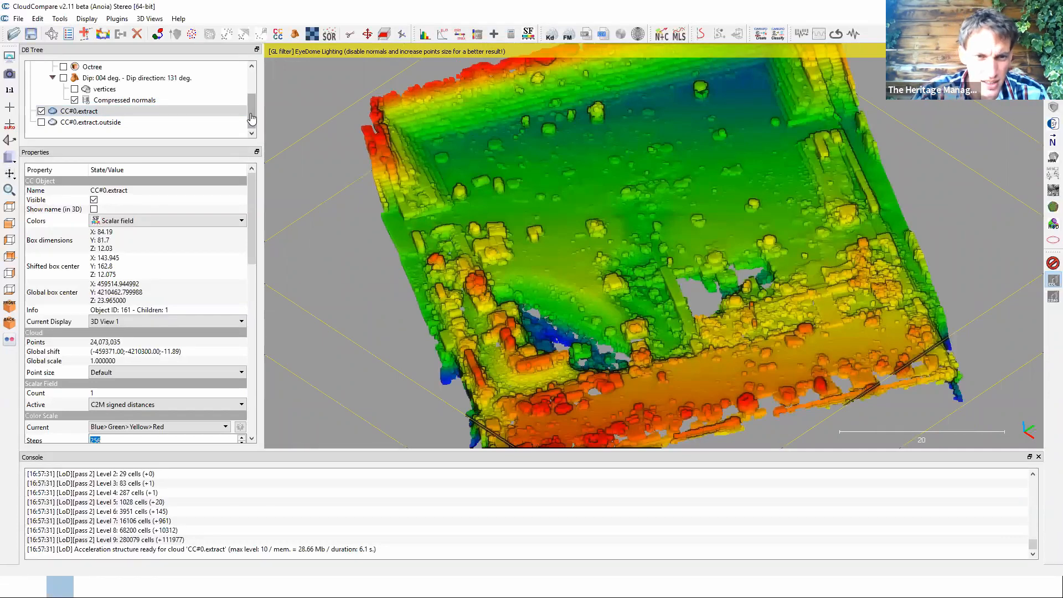
Step: Examine the filtered CC#0.extract up close and switch to the presentation's Cloud to mesh analysis slide
{"action": "scroll", "coordinate": [244, 68], "scroll_direction": "up", "scroll_amount": 1}
{"action": "scroll", "coordinate": [243, 69], "scroll_direction": "up", "scroll_amount": 1}
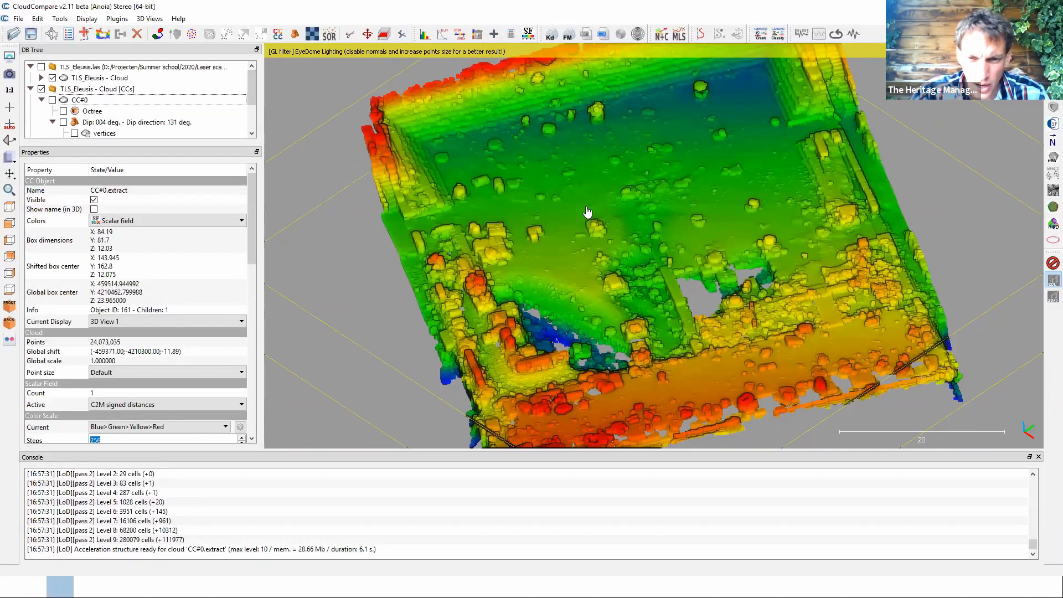
{"action": "scroll", "coordinate": [585, 206], "scroll_direction": "up", "scroll_amount": 5}
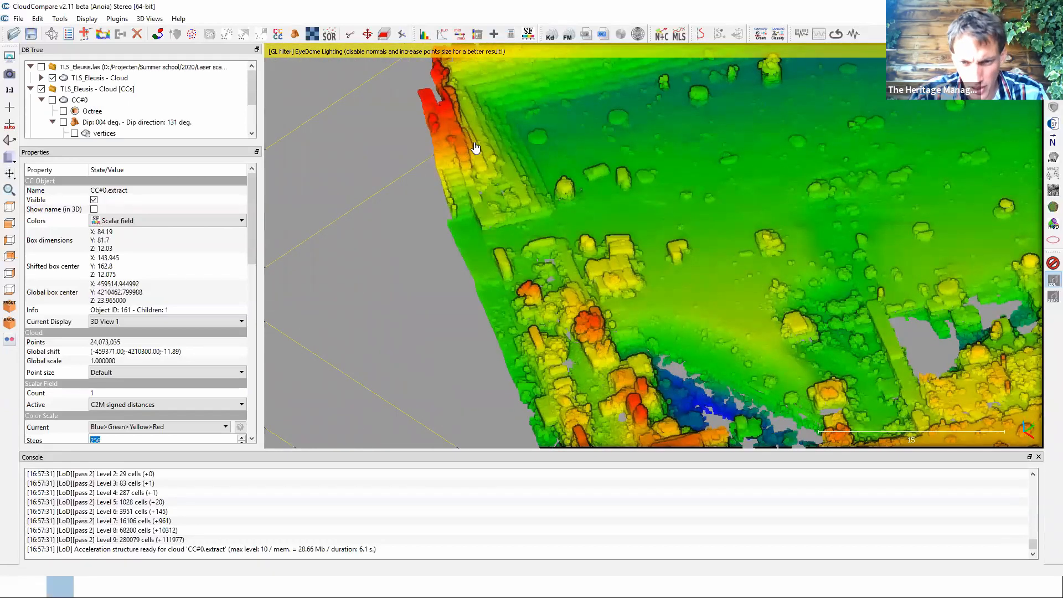
{"action": "key", "text": "alt+Tab"}
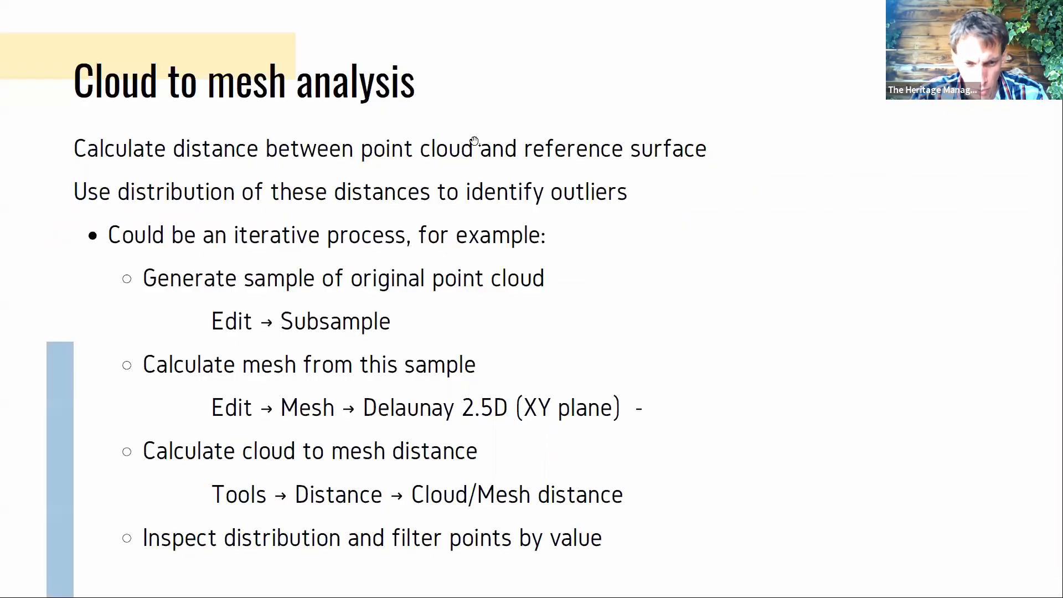
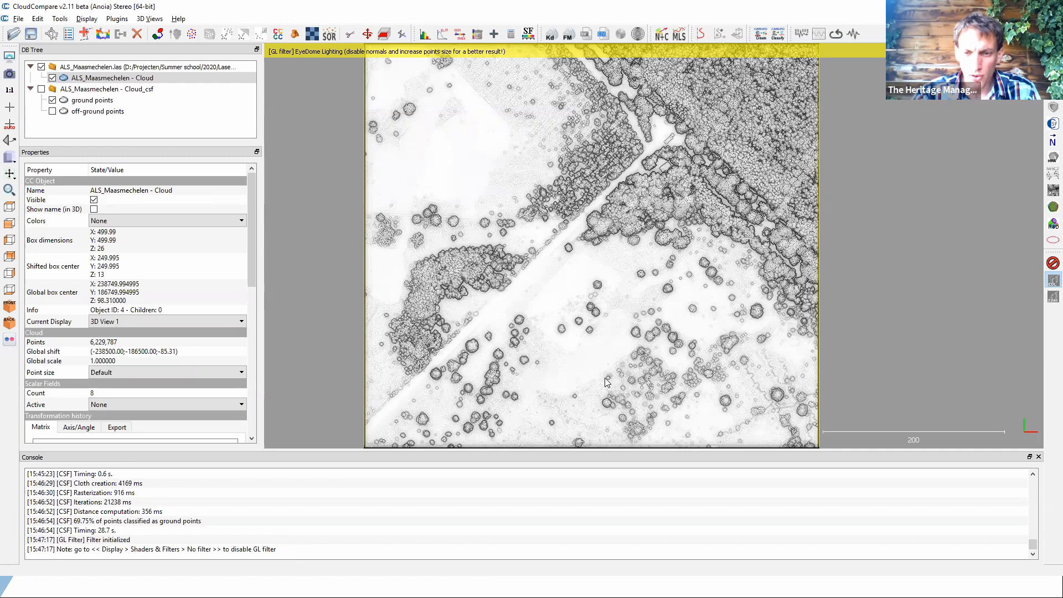
Step: Examine the trees and open ground of ALS_Maasmechelen - Cloud from above and at an oblique angle
{"action": "left_click_drag", "start_coordinate": [599, 337], "coordinate": [597, 437]}
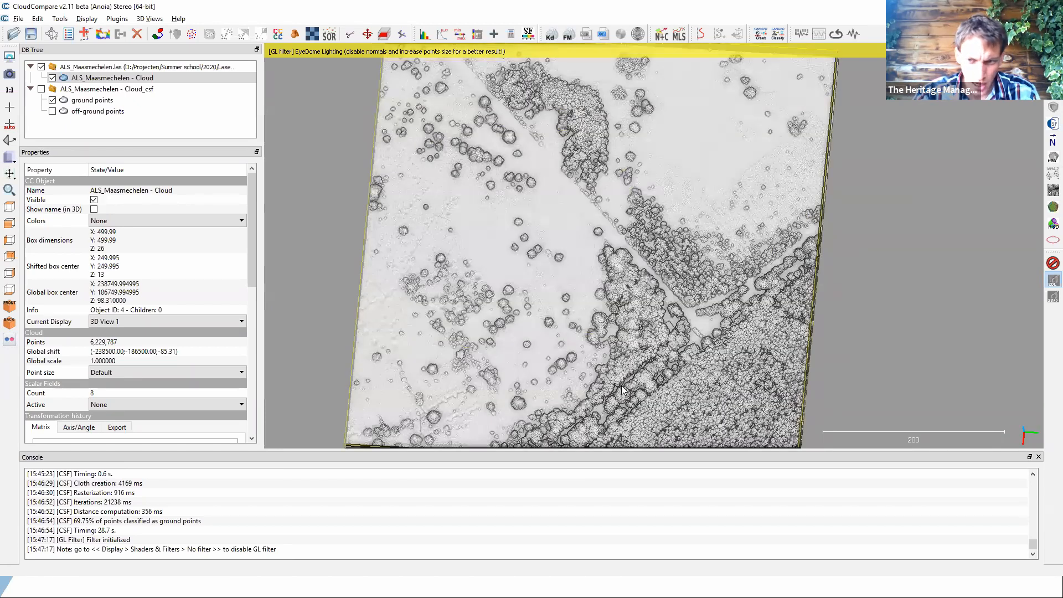
{"action": "left_click_drag", "start_coordinate": [622, 390], "coordinate": [682, 289]}
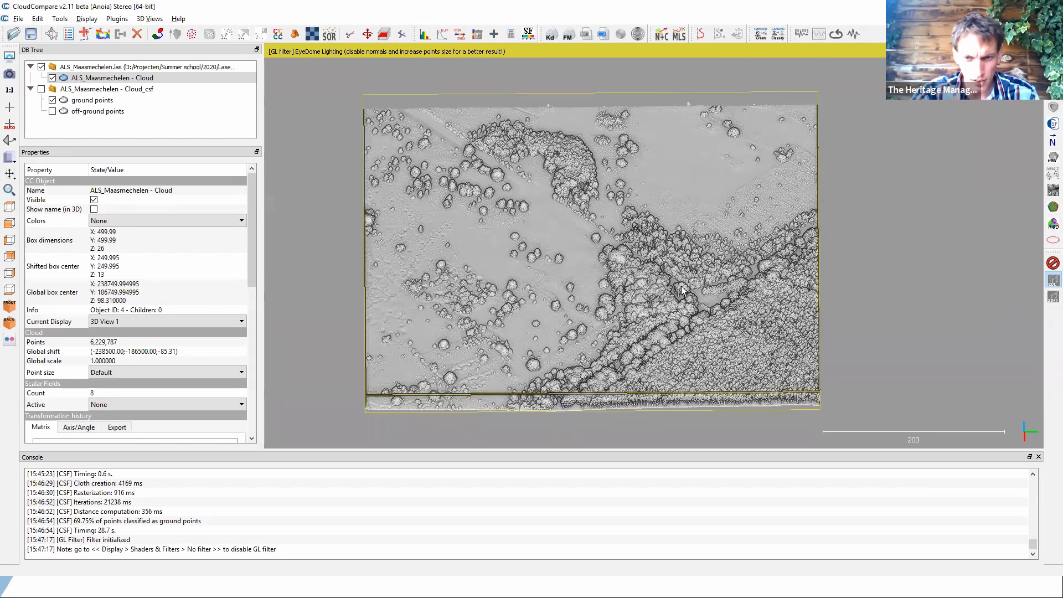
{"action": "scroll", "coordinate": [681, 288], "scroll_direction": "up", "scroll_amount": 2}
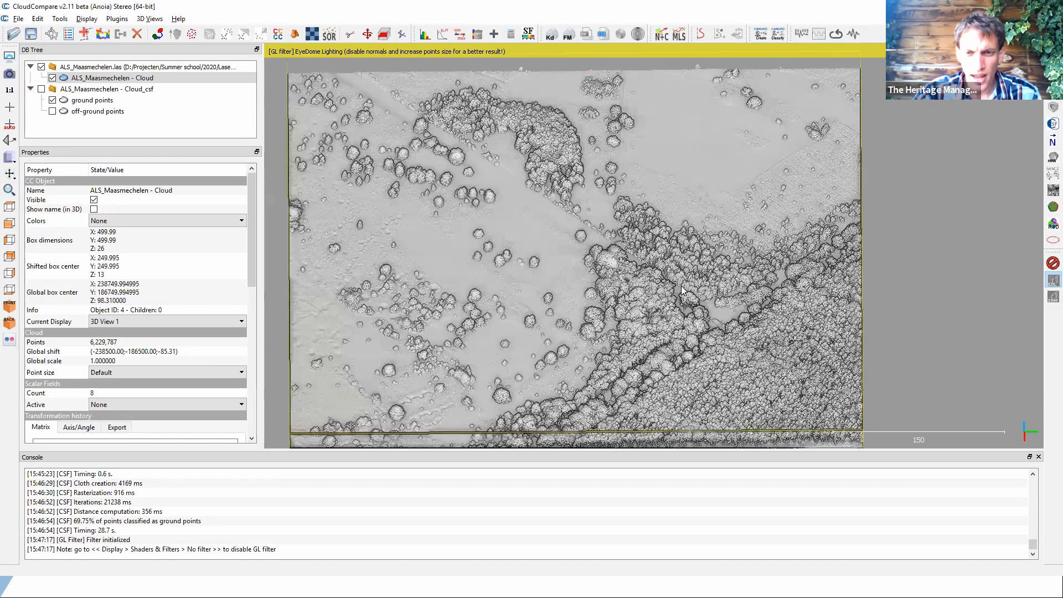
{"action": "scroll", "coordinate": [730, 195], "scroll_direction": "down", "scroll_amount": 4}
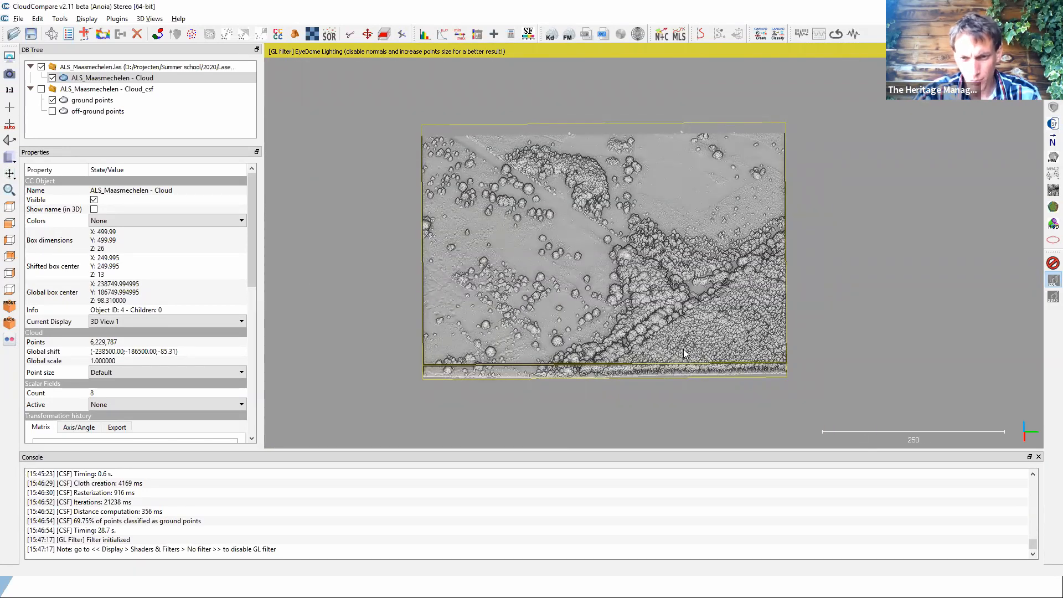
Step: Examine the forest edge and clearings of ALS_Maasmechelen - Cloud up close and in a straight top view
{"action": "scroll", "coordinate": [684, 352], "scroll_direction": "up", "scroll_amount": 2}
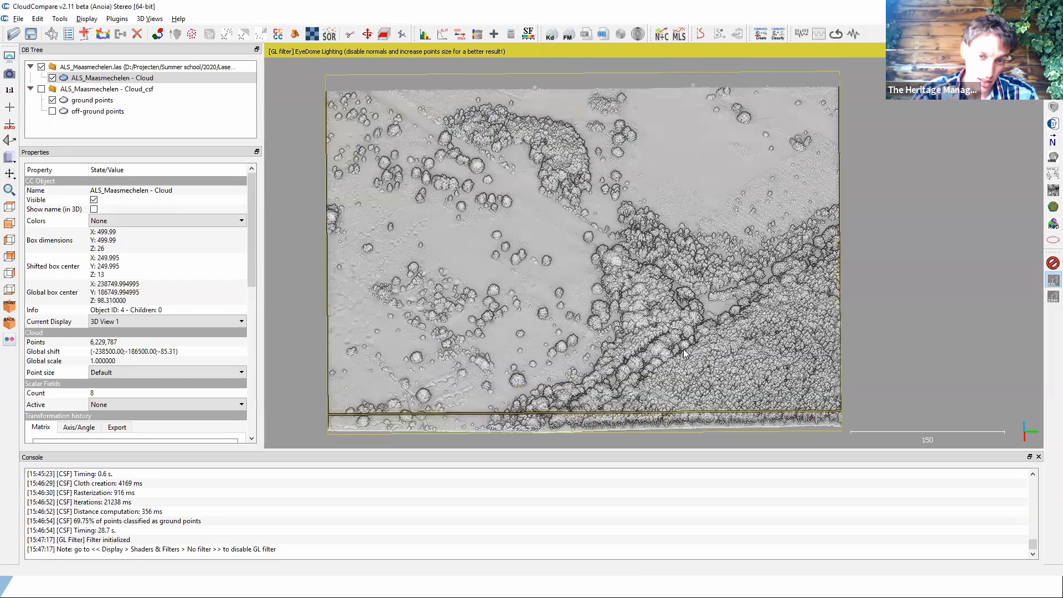
{"action": "scroll", "coordinate": [684, 352], "scroll_direction": "up", "scroll_amount": 2}
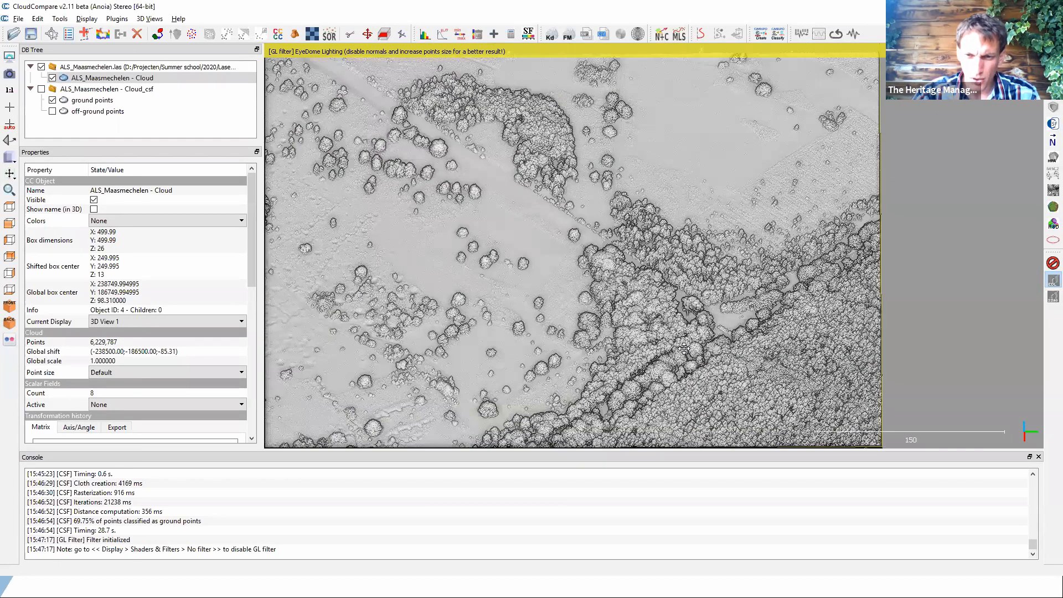
{"action": "scroll", "coordinate": [714, 340], "scroll_direction": "down", "scroll_amount": 2}
{"action": "mouse_move", "coordinate": [721, 334]}
{"action": "right_mouse_down"}
{"action": "mouse_move", "coordinate": [723, 362]}
{"action": "mouse_move", "coordinate": [756, 280]}
{"action": "right_mouse_up"}
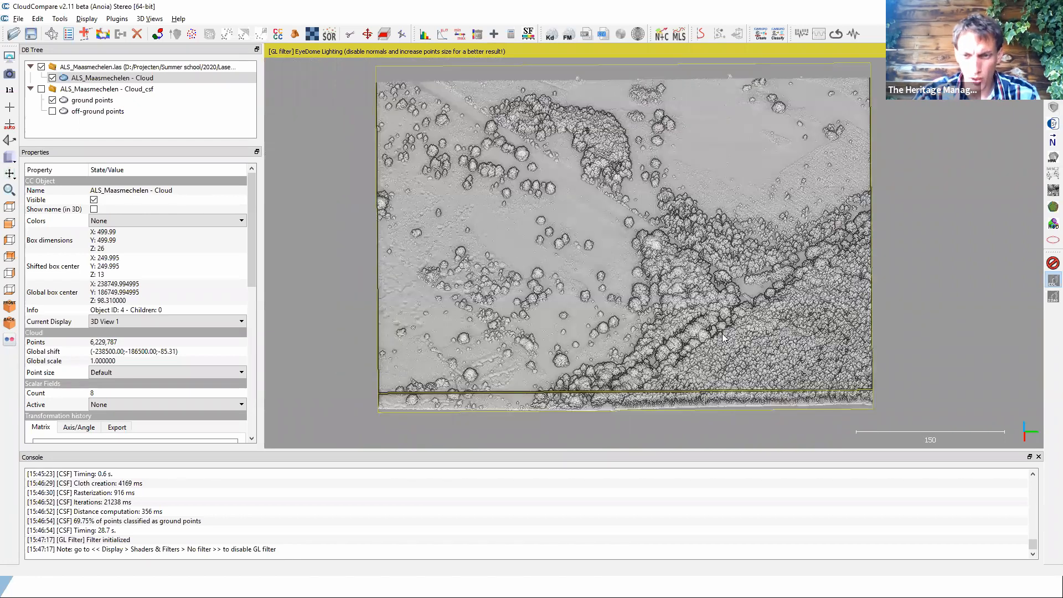
{"action": "scroll", "coordinate": [721, 333], "scroll_direction": "up", "scroll_amount": 3}
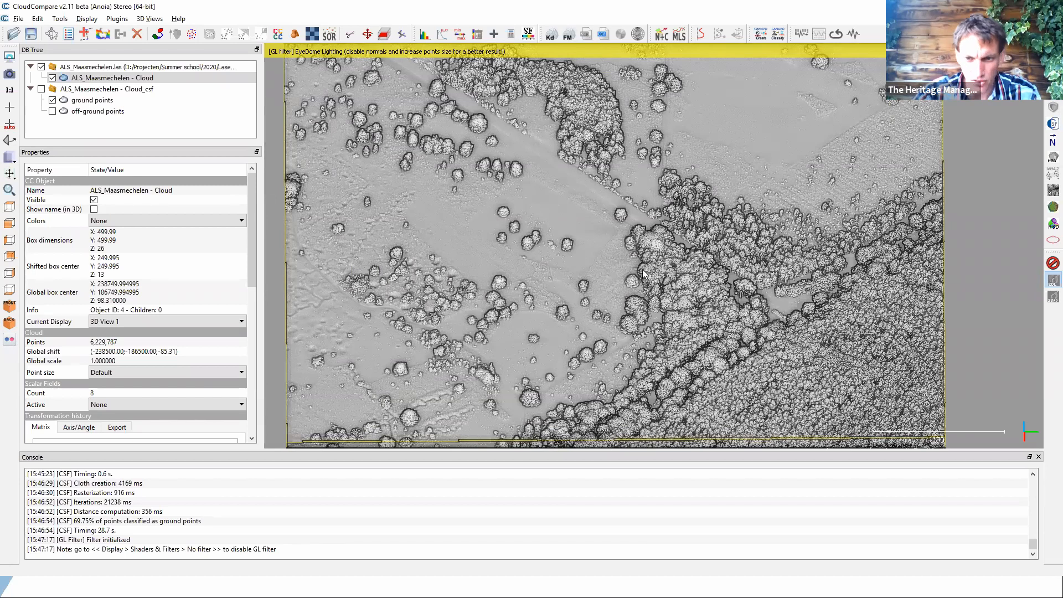
{"action": "left_click_drag", "start_coordinate": [563, 208], "coordinate": [546, 320]}
{"action": "mouse_move", "coordinate": [630, 332]}
{"action": "left_mouse_down"}
{"action": "mouse_move", "coordinate": [728, 243]}
{"action": "mouse_move", "coordinate": [741, 306]}
{"action": "mouse_move", "coordinate": [657, 352]}
{"action": "mouse_move", "coordinate": [626, 204]}
{"action": "mouse_move", "coordinate": [531, 254]}
{"action": "mouse_move", "coordinate": [605, 142]}
{"action": "mouse_move", "coordinate": [535, 150]}
{"action": "mouse_move", "coordinate": [601, 334]}
{"action": "mouse_move", "coordinate": [715, 312]}
{"action": "mouse_move", "coordinate": [726, 265]}
{"action": "mouse_move", "coordinate": [920, 340]}
{"action": "mouse_move", "coordinate": [672, 264]}
{"action": "mouse_move", "coordinate": [611, 324]}
{"action": "left_mouse_up"}
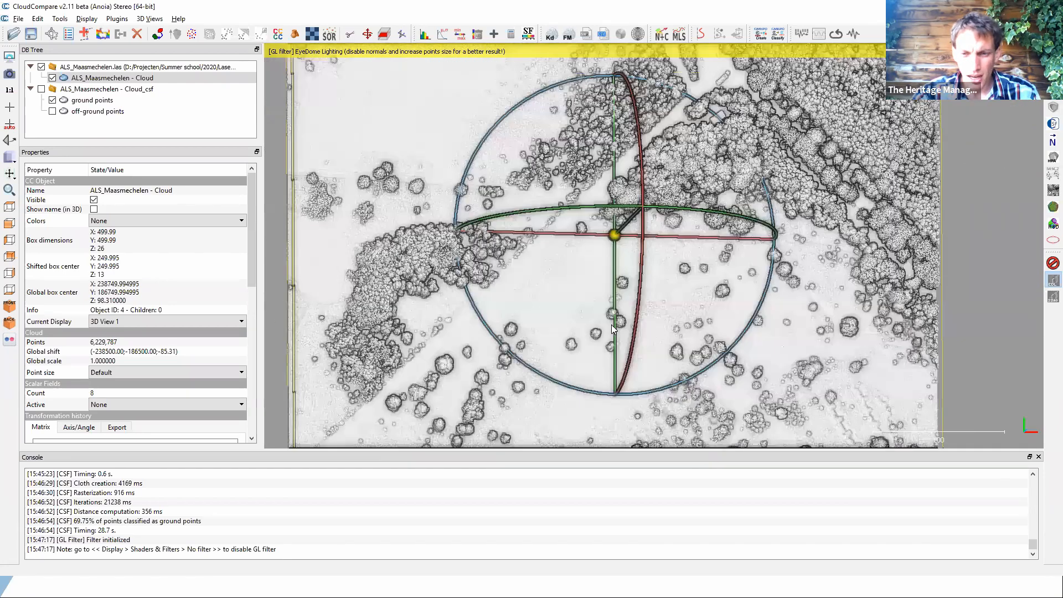
{"action": "scroll", "coordinate": [610, 323], "scroll_direction": "down", "scroll_amount": 6}
{"action": "left_click_drag", "start_coordinate": [621, 224], "coordinate": [605, 228]}
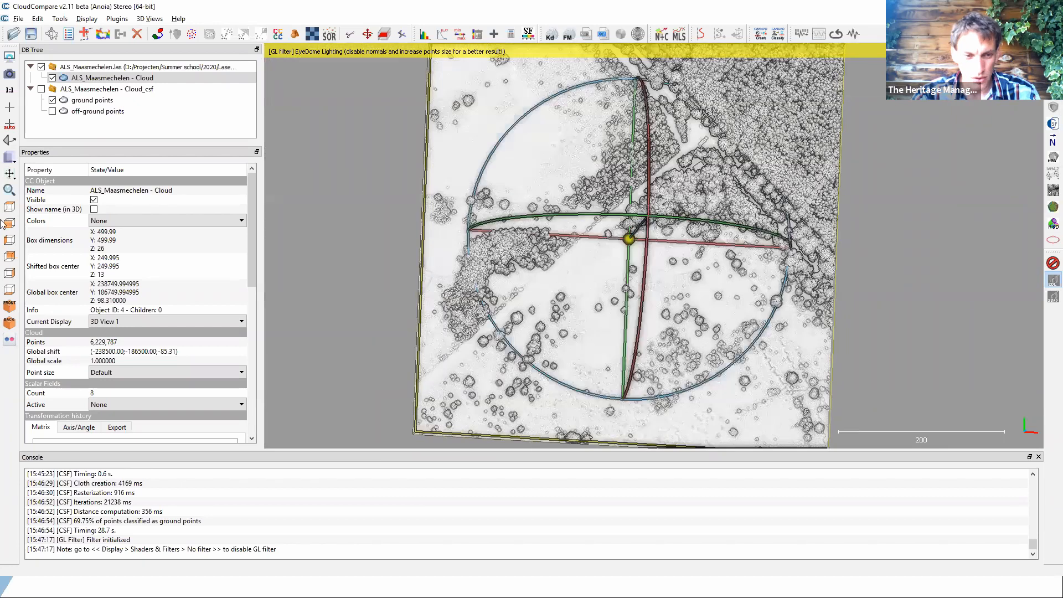
{"action": "left_click", "coordinate": [10, 206]}
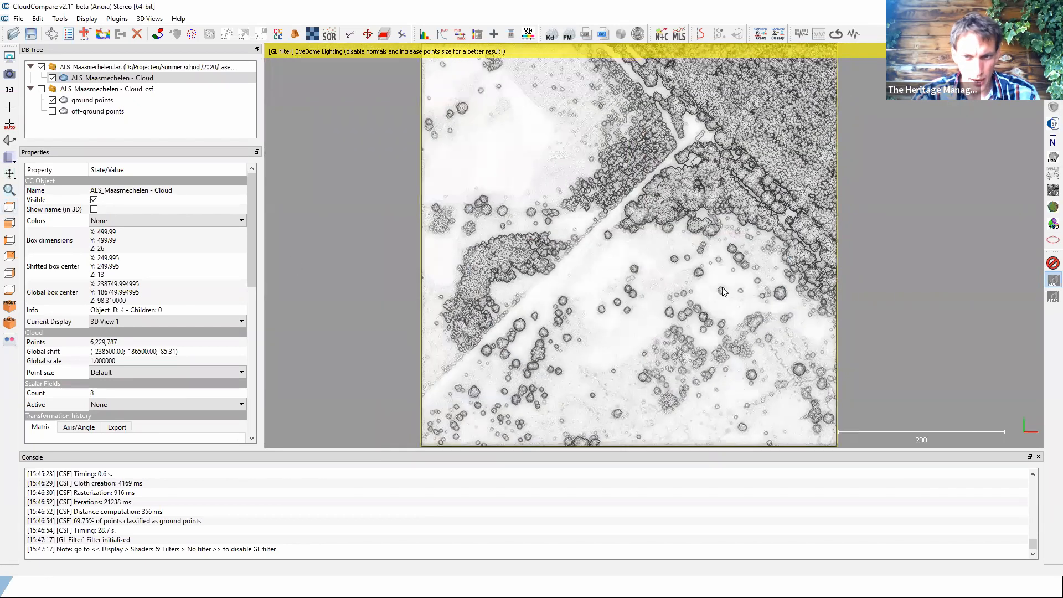
{"action": "right_click_drag", "start_coordinate": [721, 287], "coordinate": [703, 344]}
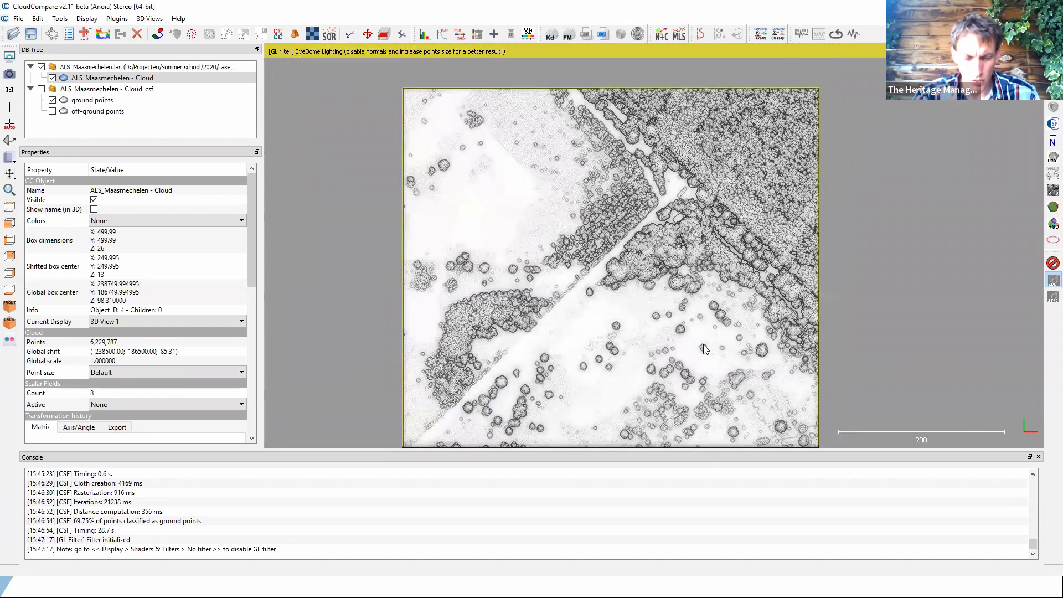
Step: Delete the existing ALS_Maasmechelen - Cloud_csf group and open the CSF Filter for ALS_Maasmechelen - Cloud
{"action": "left_click", "coordinate": [105, 89]}
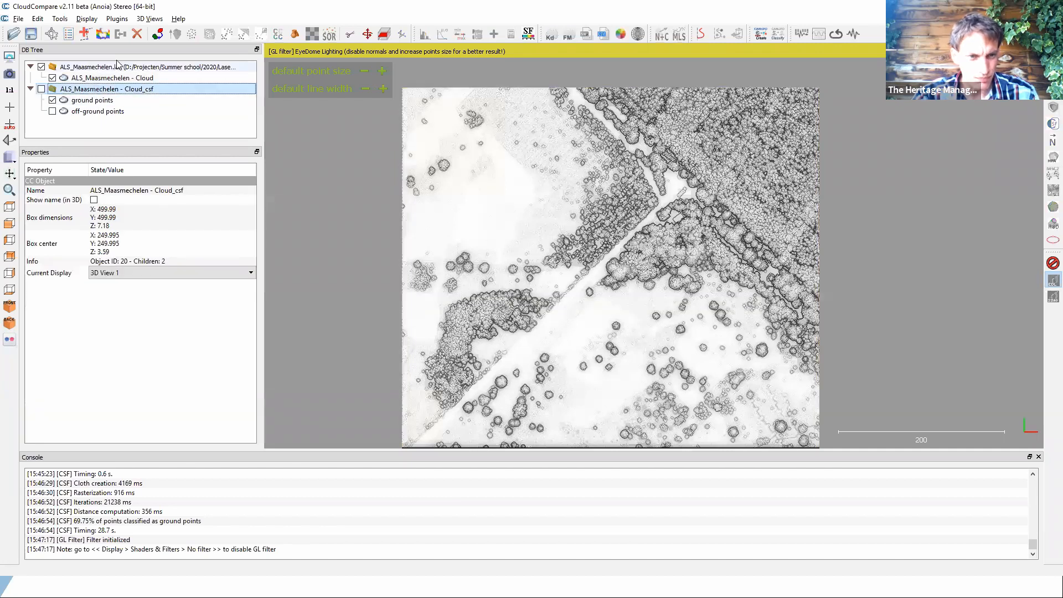
{"action": "left_click", "coordinate": [136, 35]}
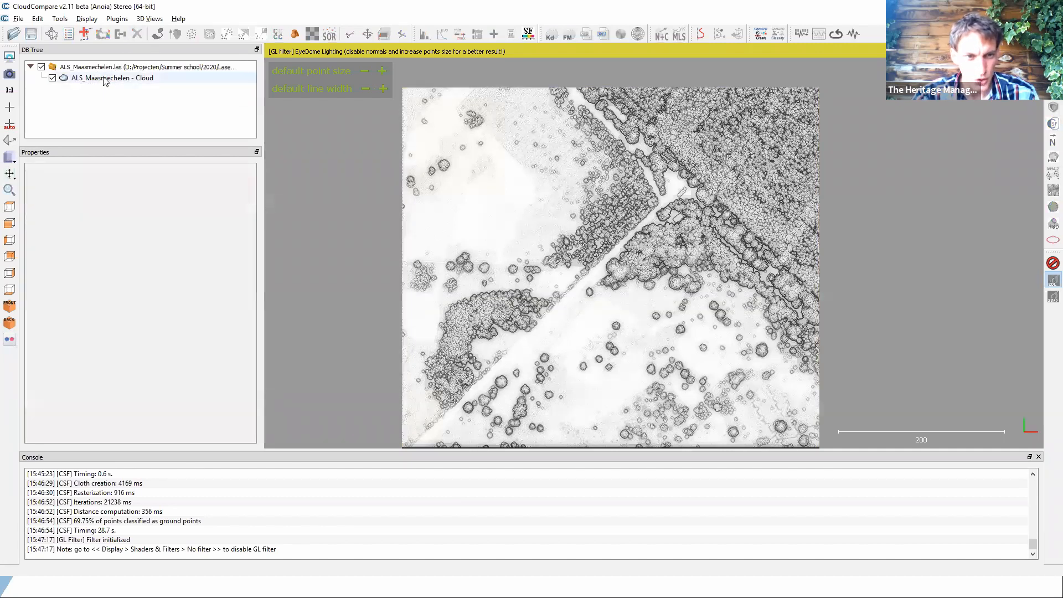
{"action": "left_click", "coordinate": [72, 81]}
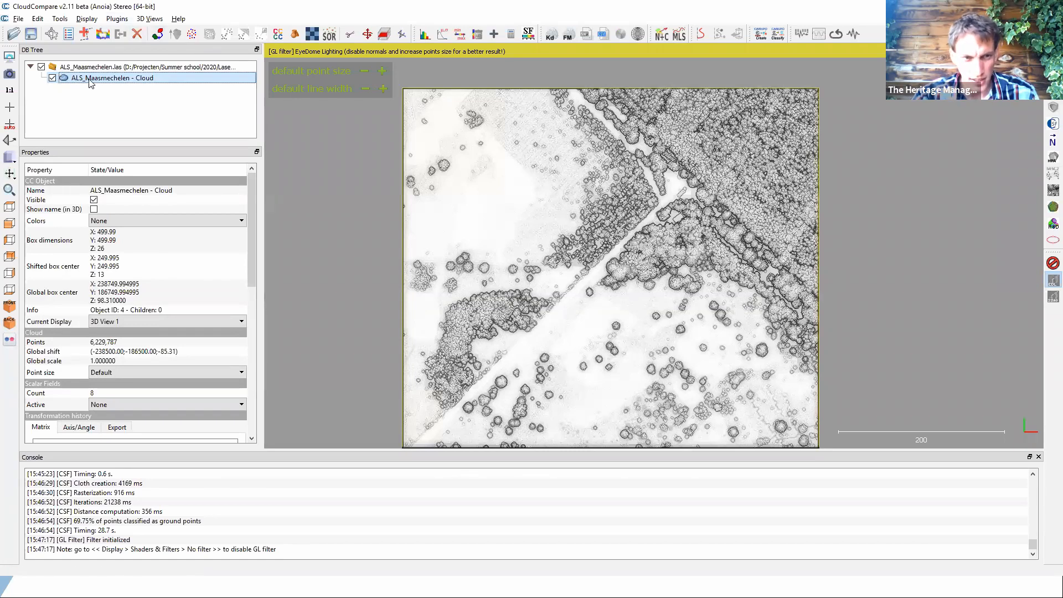
{"action": "left_click", "coordinate": [117, 20]}
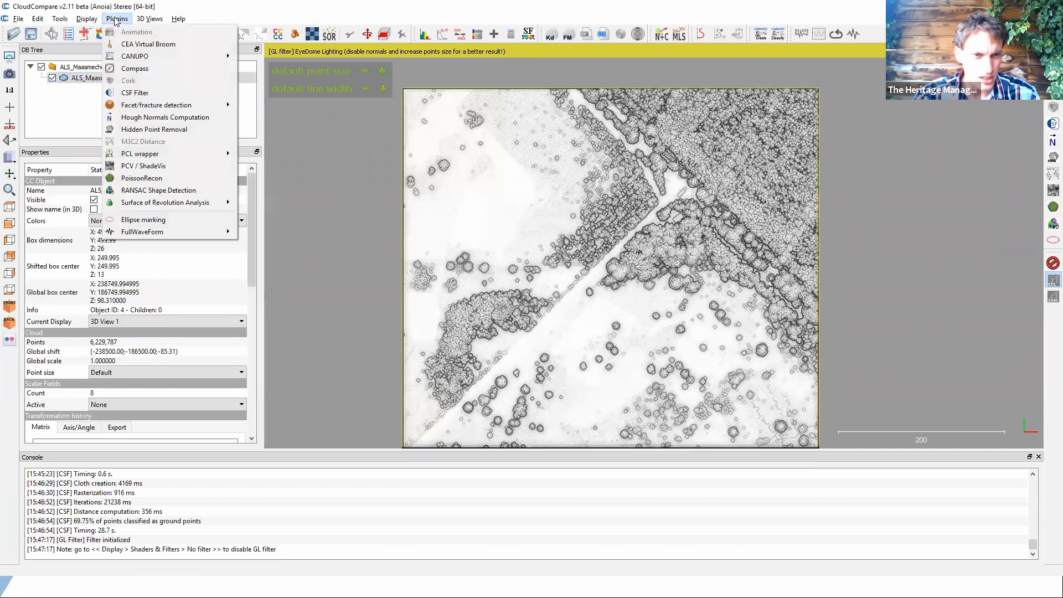
{"action": "left_click", "coordinate": [148, 94]}
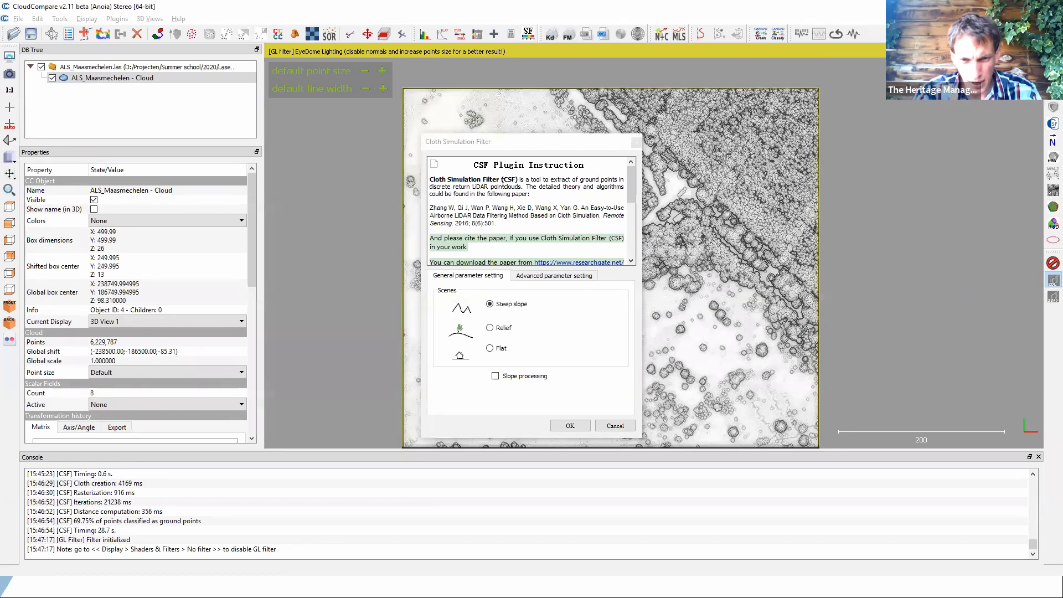
Step: Run the cloth simulation filter for a steep slope scene with cloth resolution 0.2, 500 max iterations and classification threshold 0.5
{"action": "left_click", "coordinate": [554, 275]}
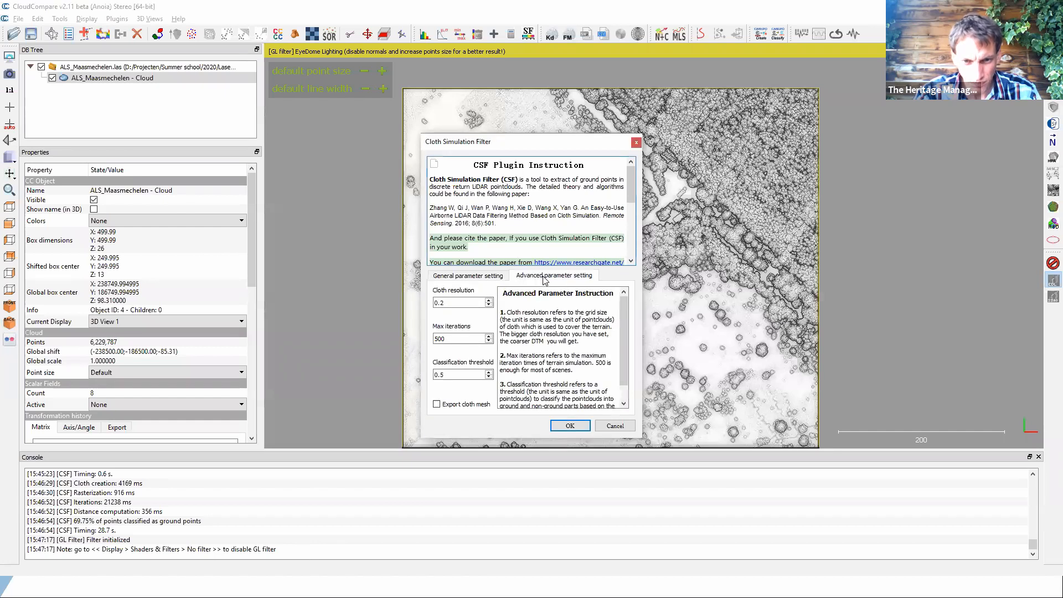
{"action": "double_click", "coordinate": [442, 302]}
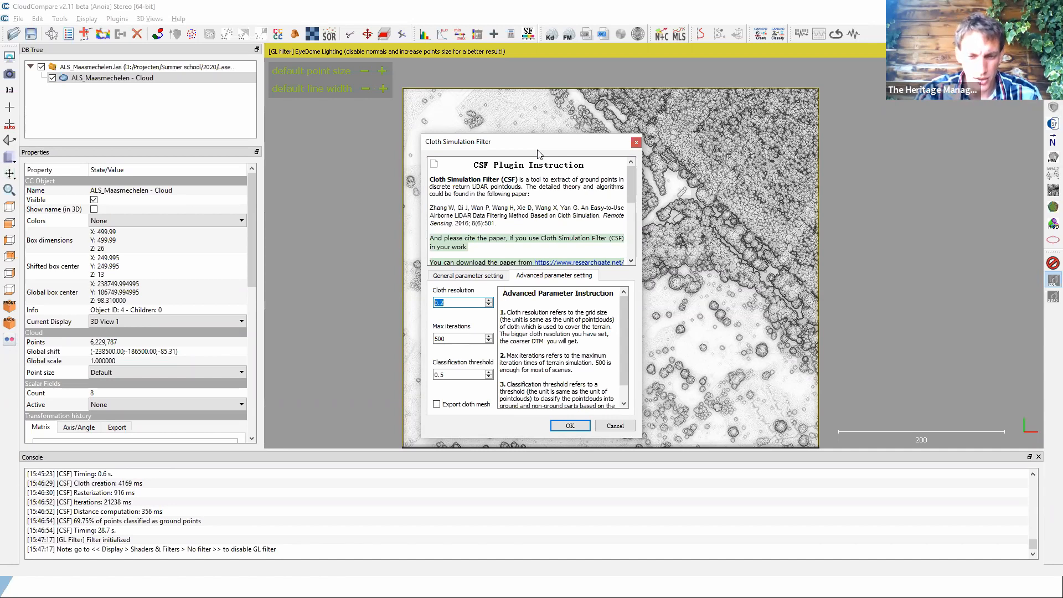
{"action": "left_click", "coordinate": [464, 302]}
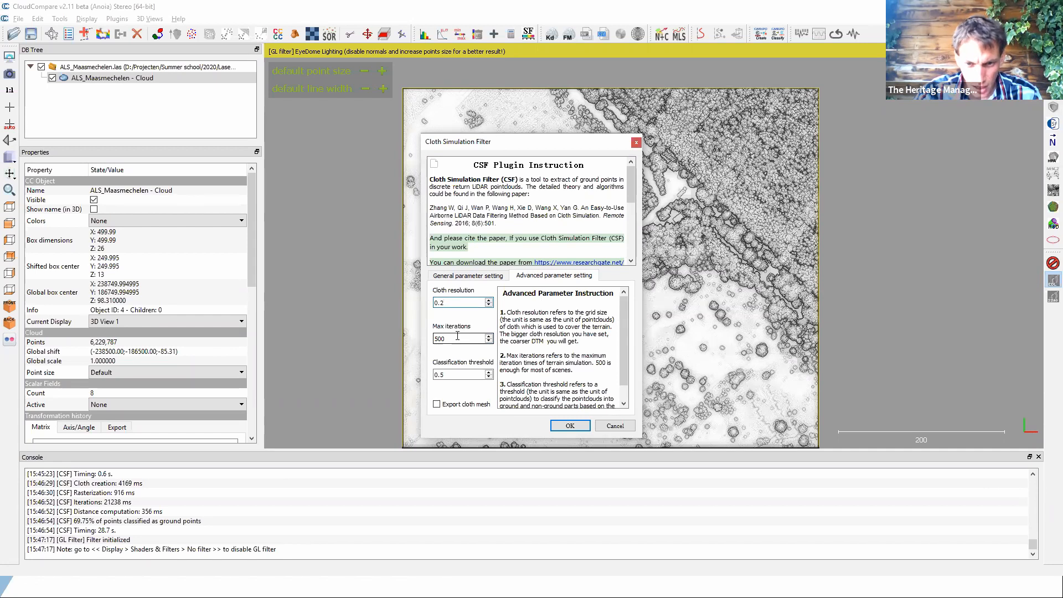
{"action": "left_click", "coordinate": [446, 375]}
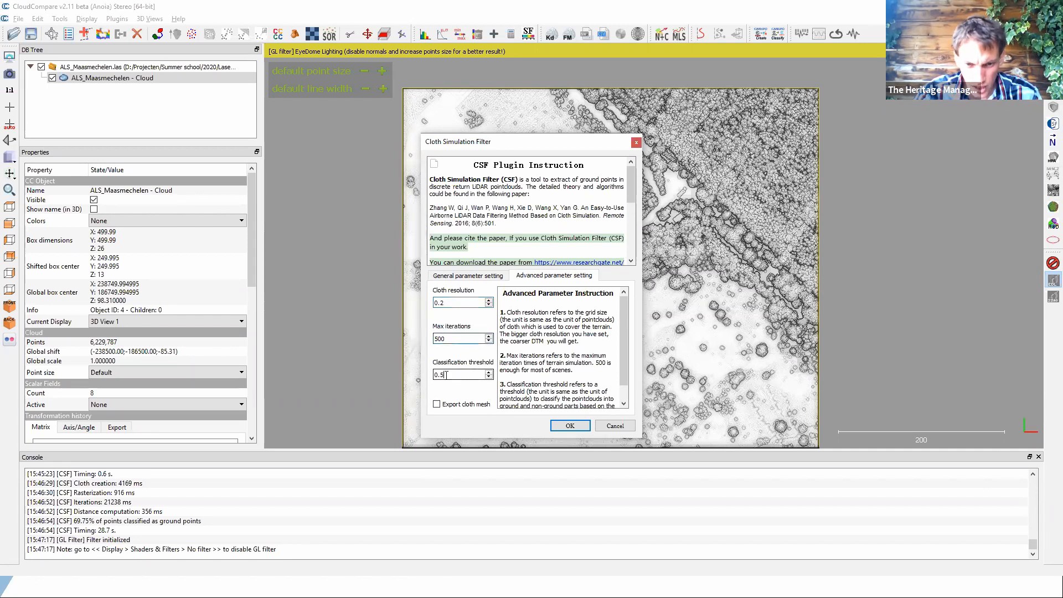
{"action": "double_click", "coordinate": [446, 375]}
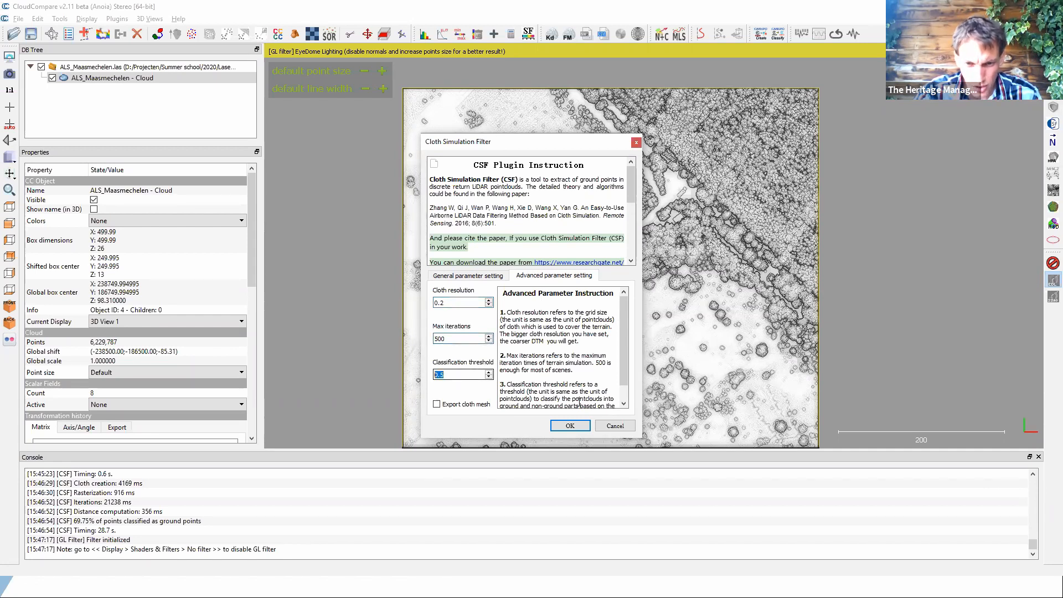
{"action": "left_click", "coordinate": [565, 427]}
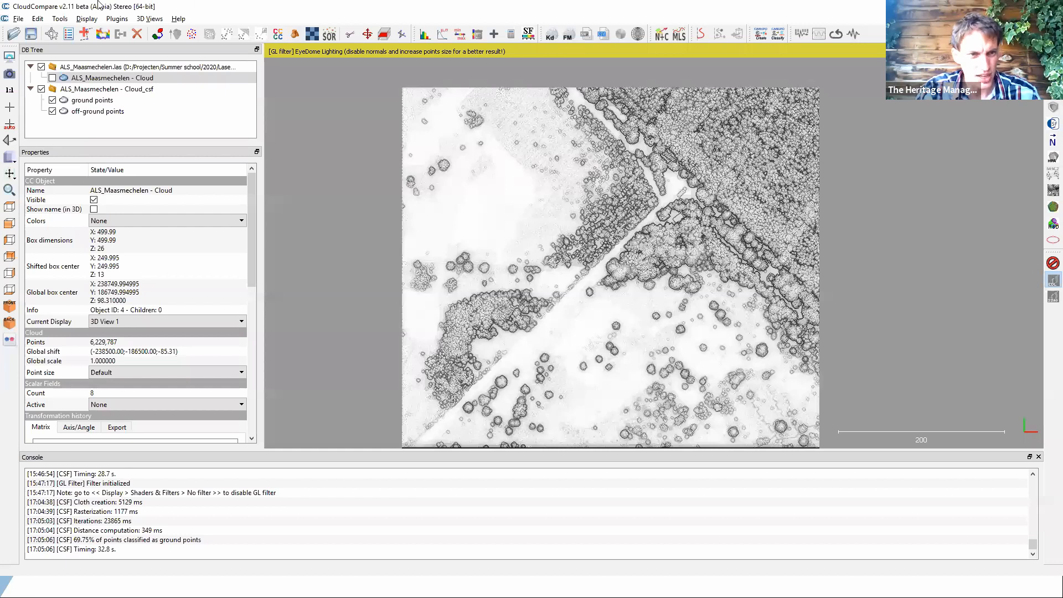
Step: Hide the original ALS_Maasmechelen.las group and the off-ground points, and enlarge the default point size to inspect the ground points
{"action": "left_click", "coordinate": [41, 67]}
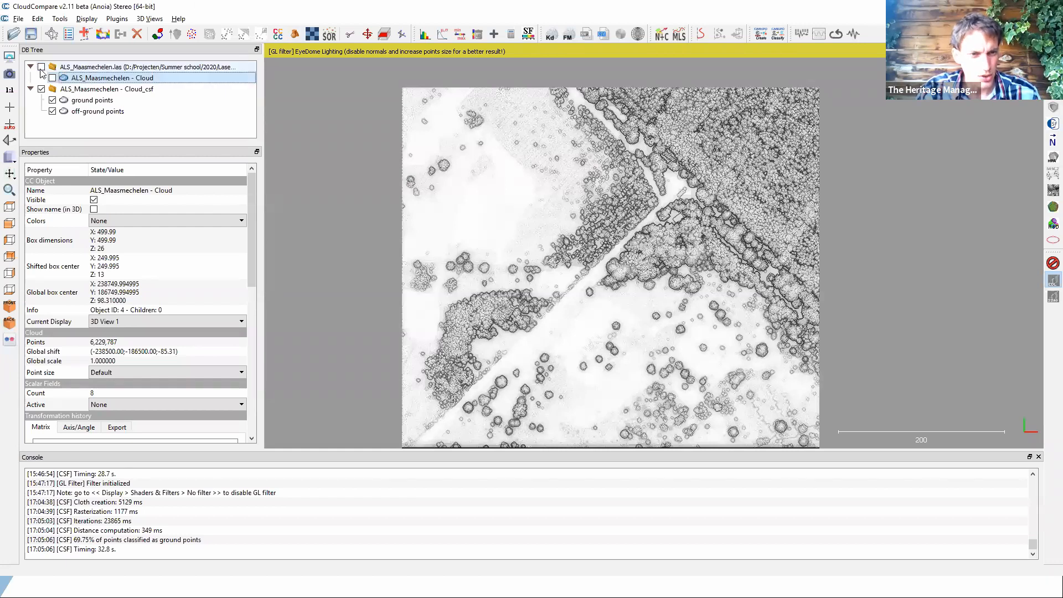
{"action": "left_click", "coordinate": [52, 111]}
{"action": "scroll", "coordinate": [579, 181], "scroll_direction": "up", "scroll_amount": 5}
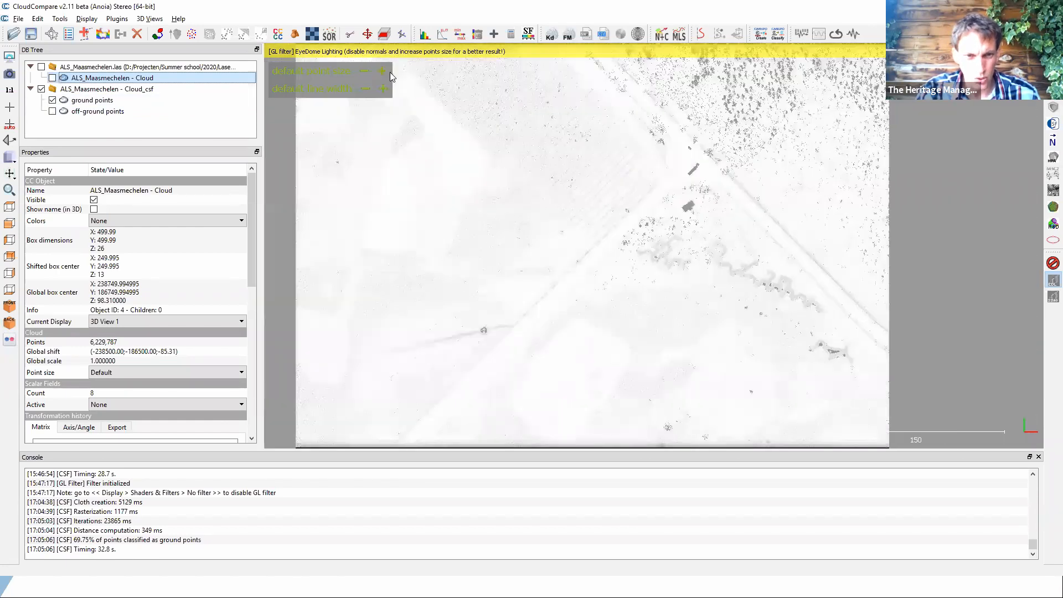
{"action": "double_click", "coordinate": [383, 71]}
{"action": "right_click_drag", "start_coordinate": [589, 223], "coordinate": [433, 144]}
{"action": "right_click_drag", "start_coordinate": [441, 411], "coordinate": [582, 276]}
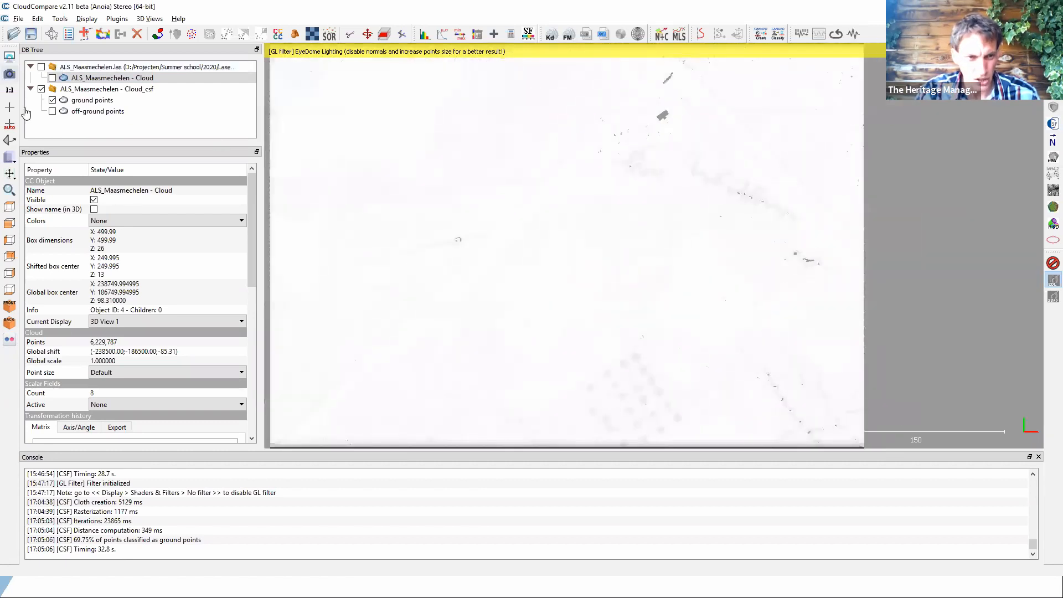
Step: Inspect the off-ground points on their own at an oblique angle, and return to showing only the ground points
{"action": "left_click", "coordinate": [52, 100]}
{"action": "left_click", "coordinate": [52, 112]}
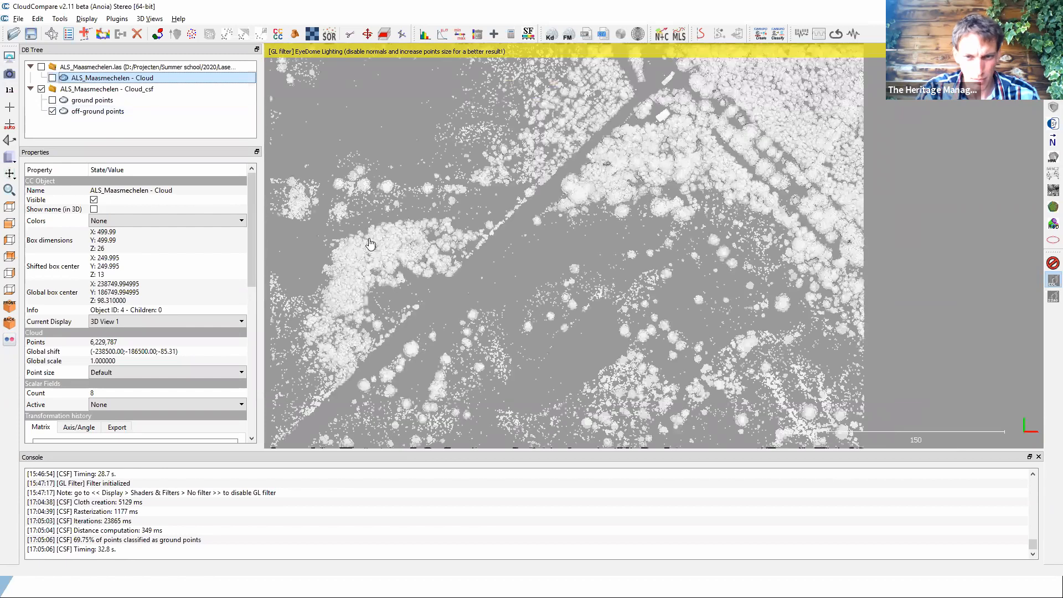
{"action": "left_click_drag", "start_coordinate": [393, 119], "coordinate": [498, 238]}
{"action": "left_click", "coordinate": [52, 100]}
{"action": "left_click", "coordinate": [52, 111]}
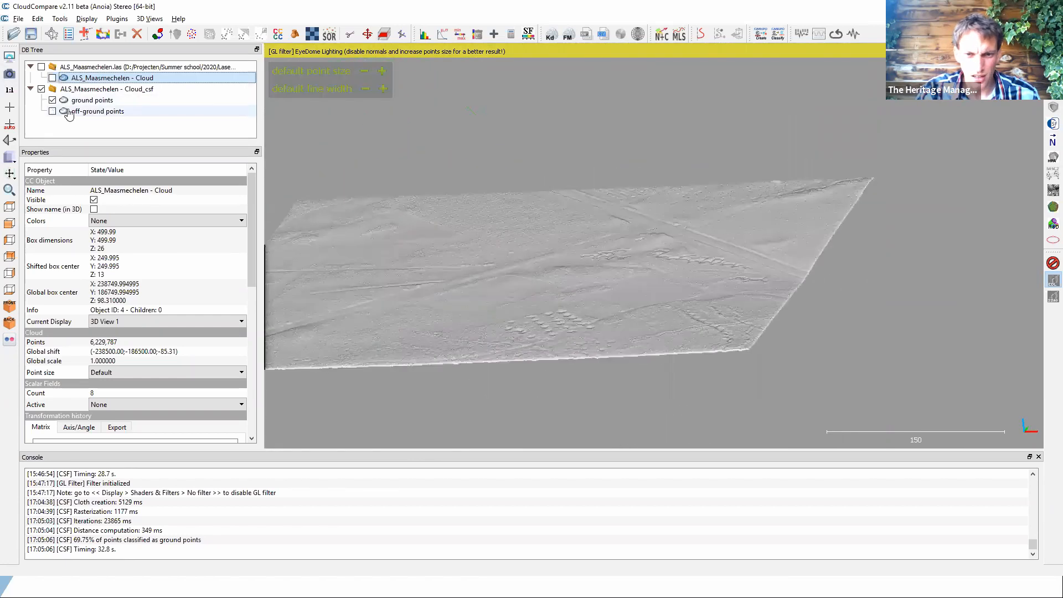
Step: Examine the relief of the ground points obliquely and from above, and switch to the presentation's Q&A Session slide
{"action": "left_click_drag", "start_coordinate": [541, 156], "coordinate": [756, 97]}
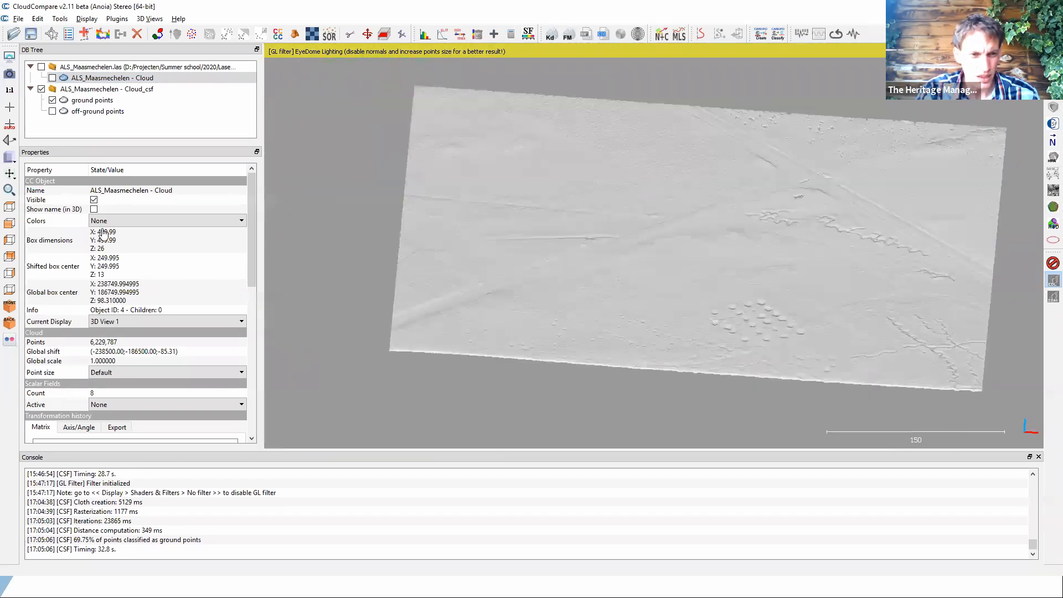
{"action": "left_click", "coordinate": [9, 206]}
{"action": "right_click_drag", "start_coordinate": [465, 222], "coordinate": [319, 257]}
{"action": "right_click_drag", "start_coordinate": [635, 400], "coordinate": [656, 230]}
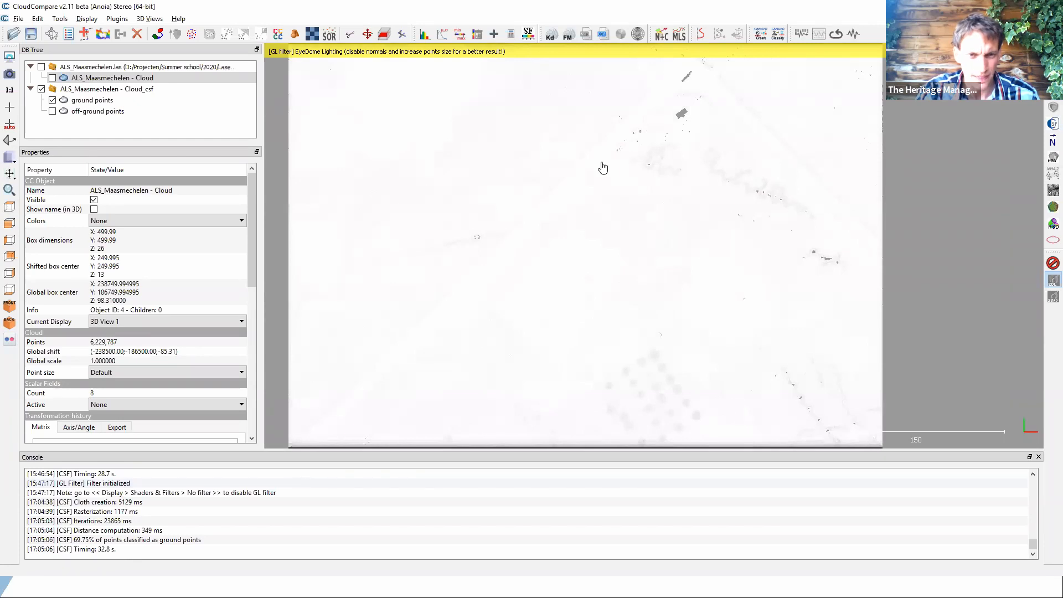
{"action": "key", "text": "alt+Tab"}
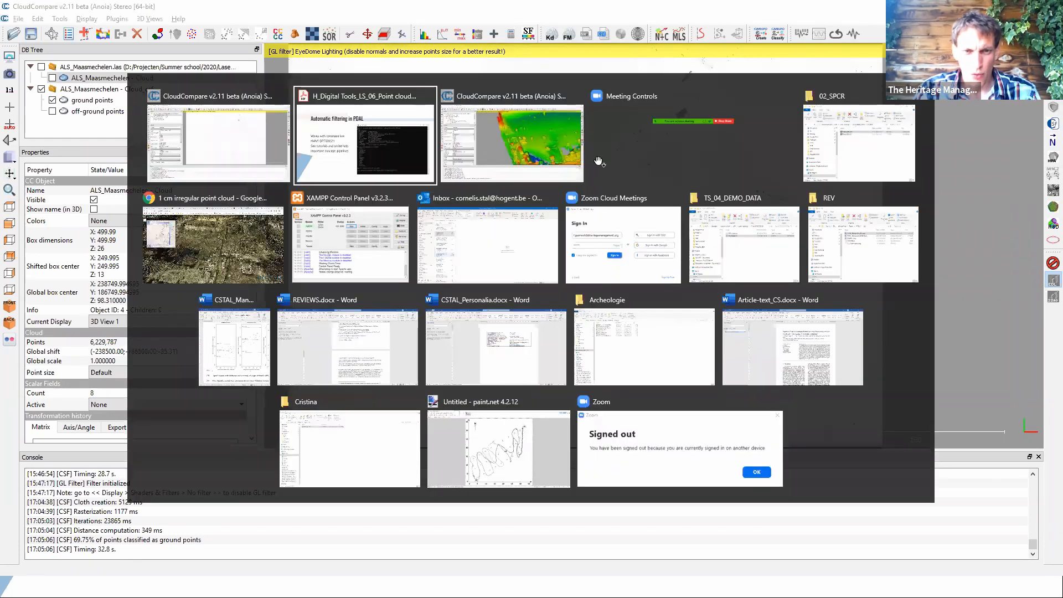
{"action": "key", "text": "Right"}
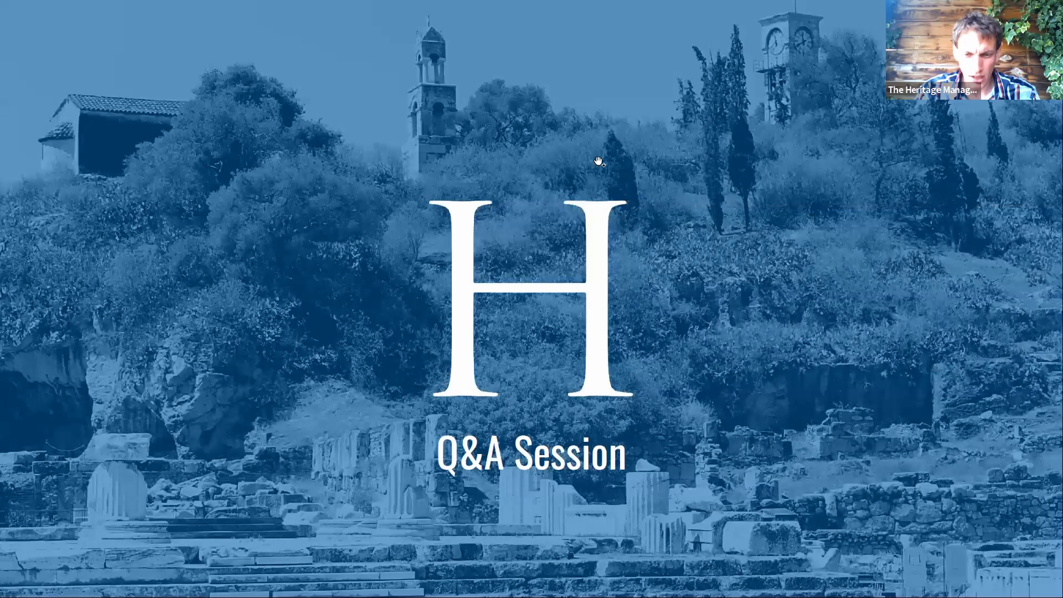
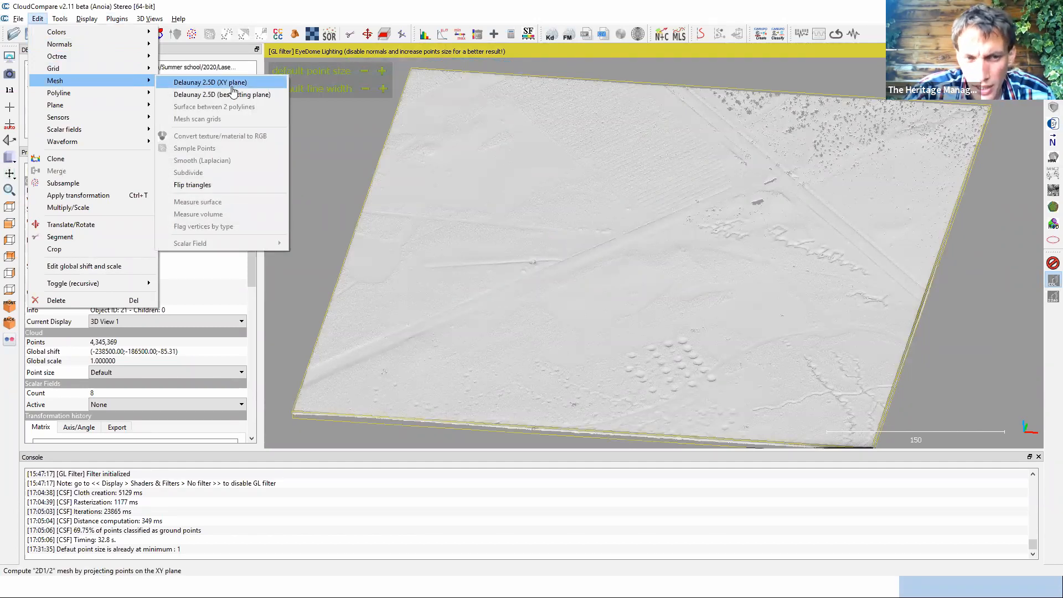
Step: Triangulate the ground points into a Delaunay 2.5D (XY plane) mesh with the default maximum edge length and inspect its surface
{"action": "left_click", "coordinate": [232, 87]}
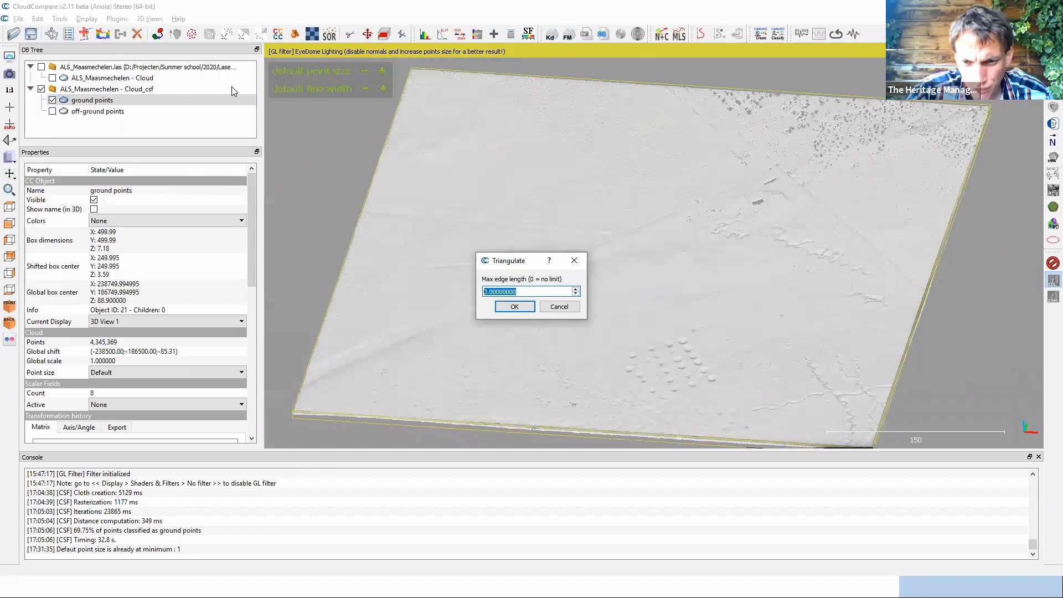
{"action": "key", "text": "Return"}
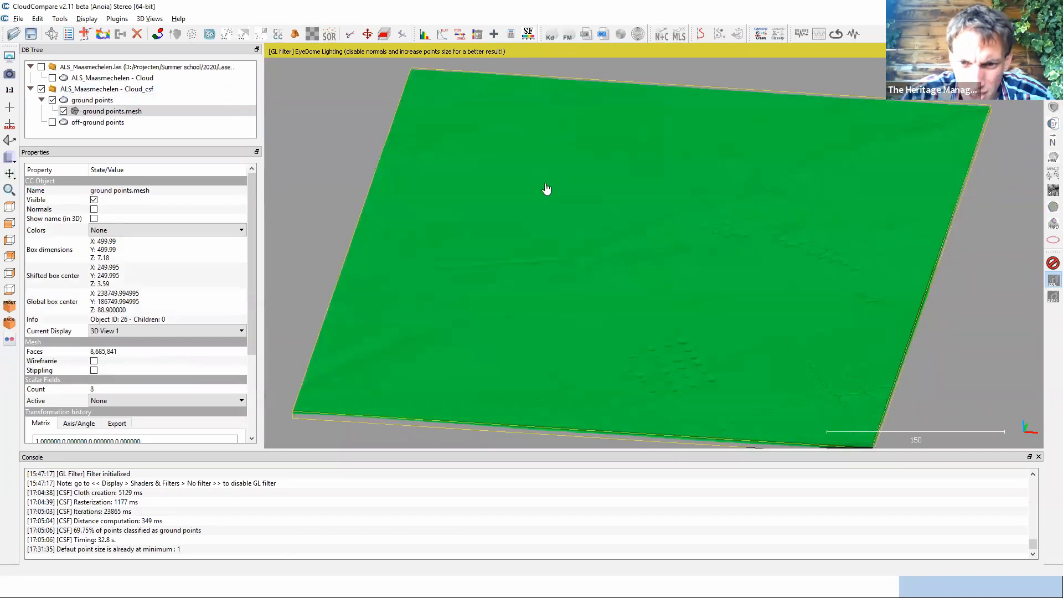
{"action": "scroll", "coordinate": [546, 189], "scroll_direction": "up", "scroll_amount": 1}
{"action": "scroll", "coordinate": [546, 189], "scroll_direction": "up", "scroll_amount": 2}
{"action": "scroll", "coordinate": [546, 189], "scroll_direction": "up", "scroll_amount": 3}
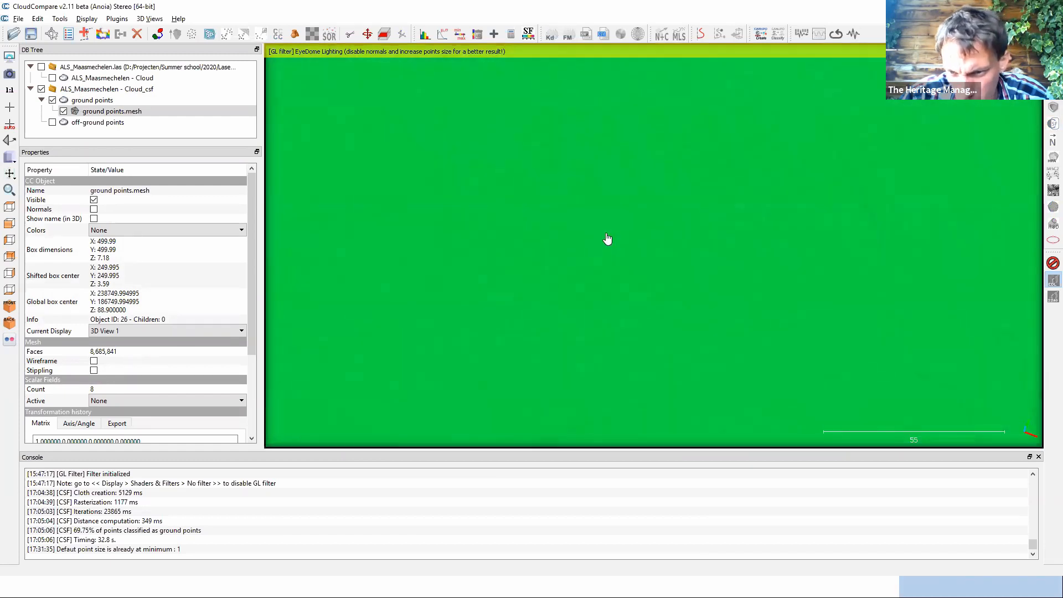
{"action": "scroll", "coordinate": [607, 238], "scroll_direction": "down", "scroll_amount": 5}
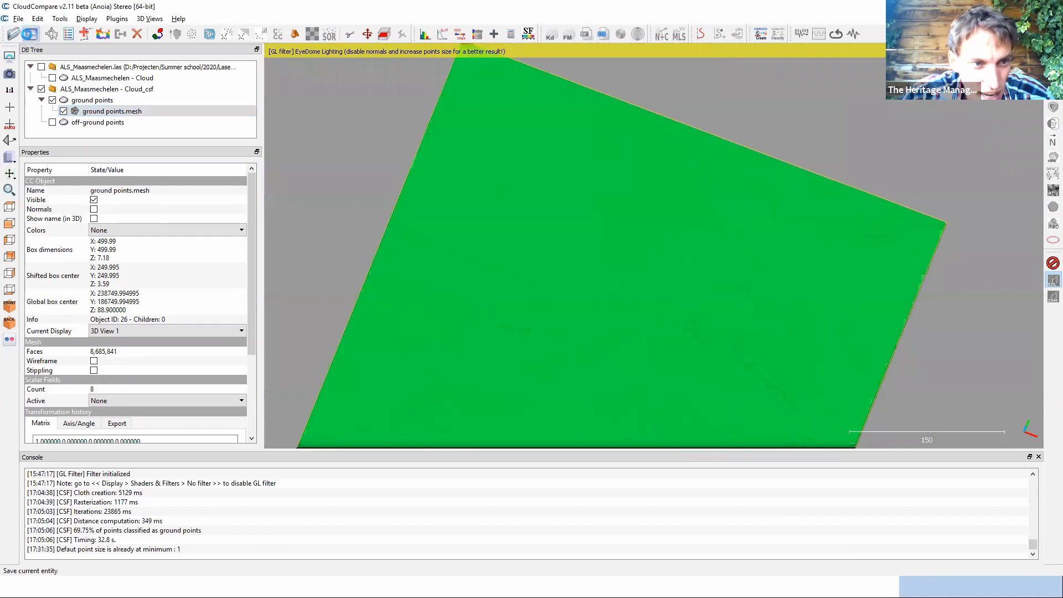
Step: Review the file formats offered for saving the ground points mesh, and leave without saving
{"action": "left_click", "coordinate": [31, 33]}
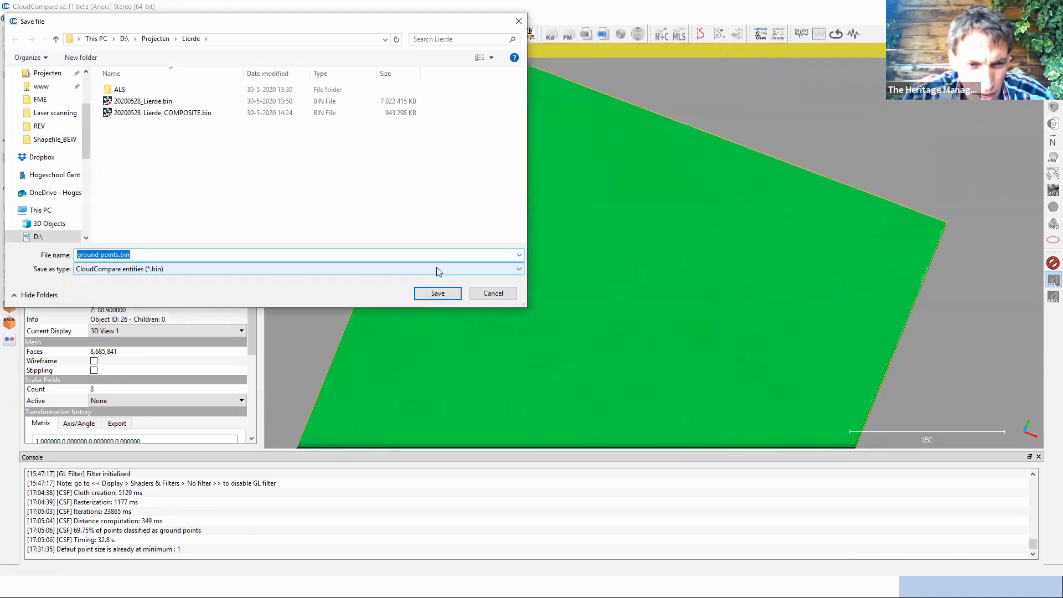
{"action": "left_click", "coordinate": [238, 269]}
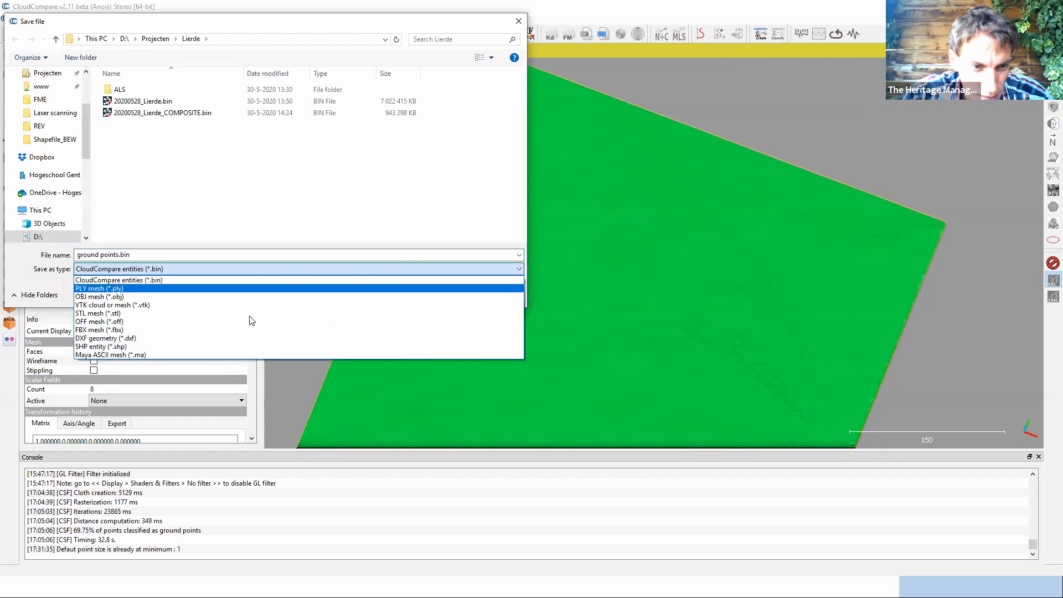
{"action": "left_click", "coordinate": [32, 285]}
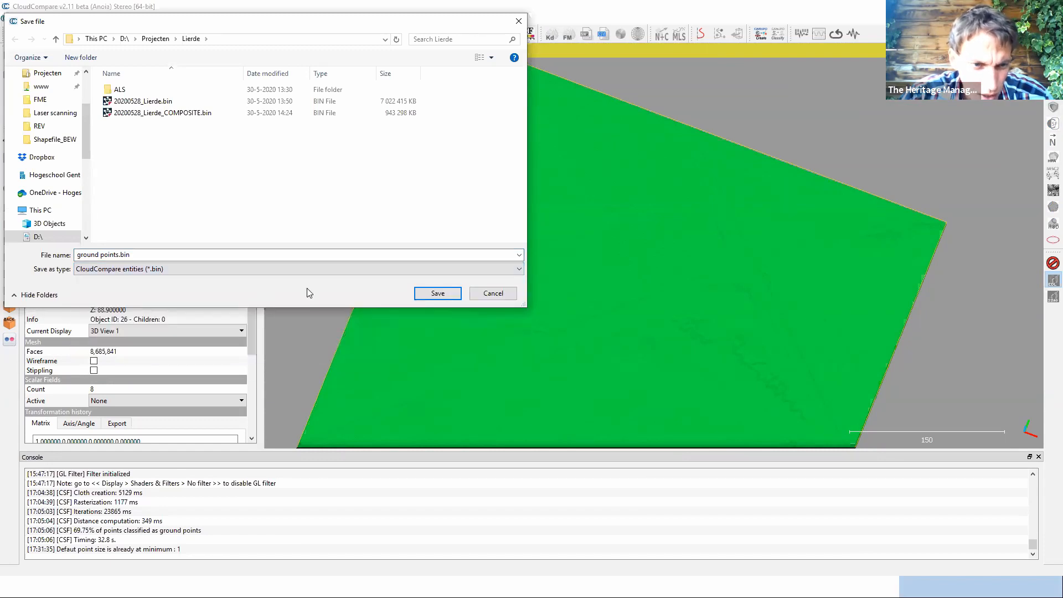
{"action": "left_click", "coordinate": [493, 293]}
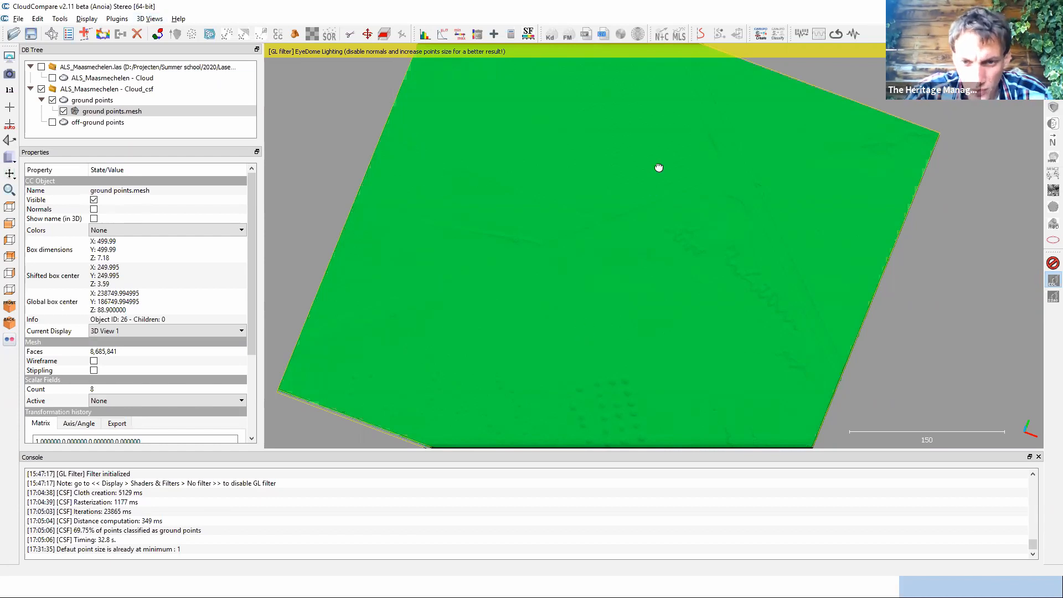
Step: Inspect the relief of the ground points mesh up close at an oblique angle
{"action": "left_click_drag", "start_coordinate": [664, 228], "coordinate": [651, 367]}
{"action": "scroll", "coordinate": [647, 265], "scroll_direction": "up", "scroll_amount": 2}
{"action": "scroll", "coordinate": [659, 288], "scroll_direction": "down", "scroll_amount": 2}
{"action": "scroll", "coordinate": [651, 367], "scroll_direction": "up", "scroll_amount": 3}
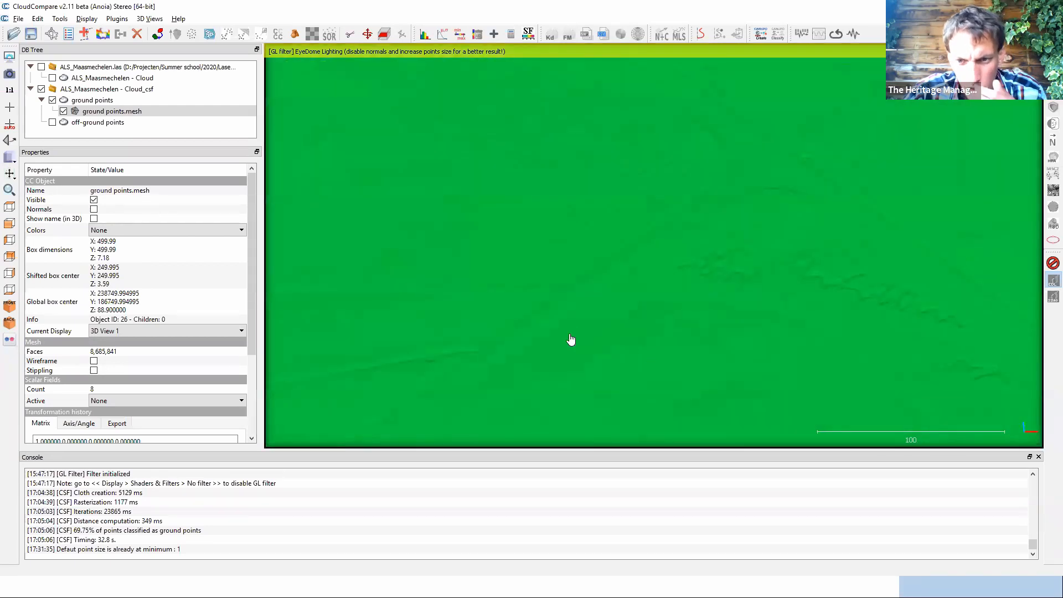
{"action": "right_click_drag", "start_coordinate": [651, 368], "coordinate": [570, 339]}
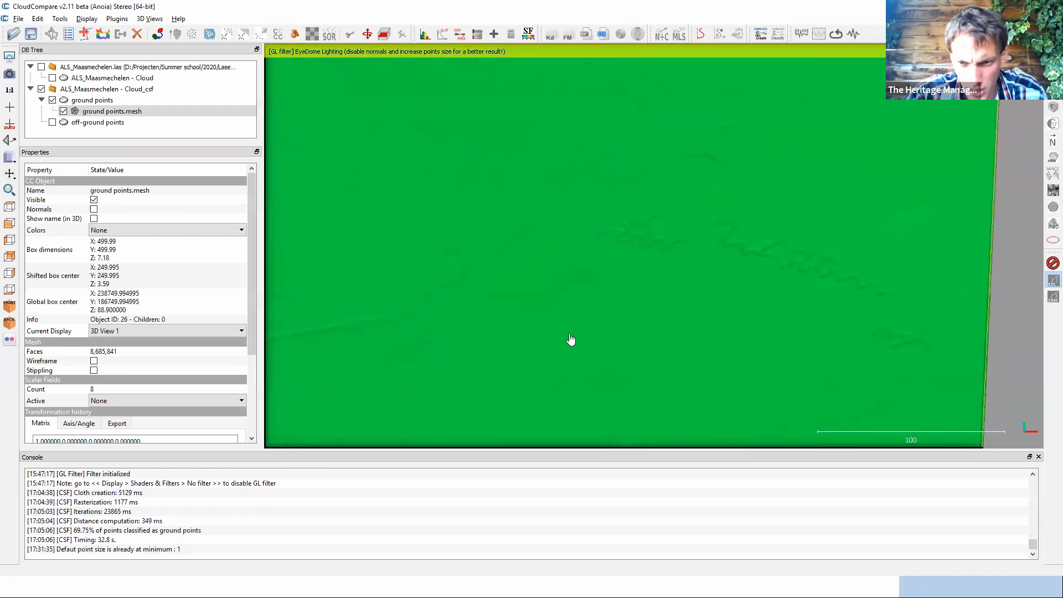
Step: Switch to the presentation and advance past the mesh slide to the Digital elevation models (from CloudCompare) slide
{"action": "key", "text": "alt+Tab"}
{"action": "key", "text": "Right"}
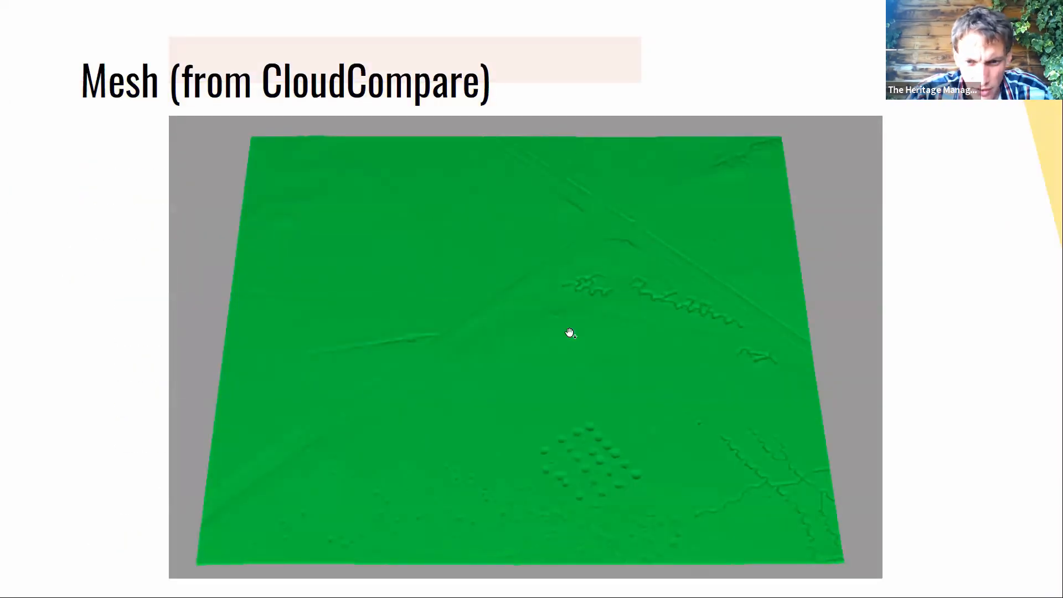
{"action": "key", "text": "Right"}
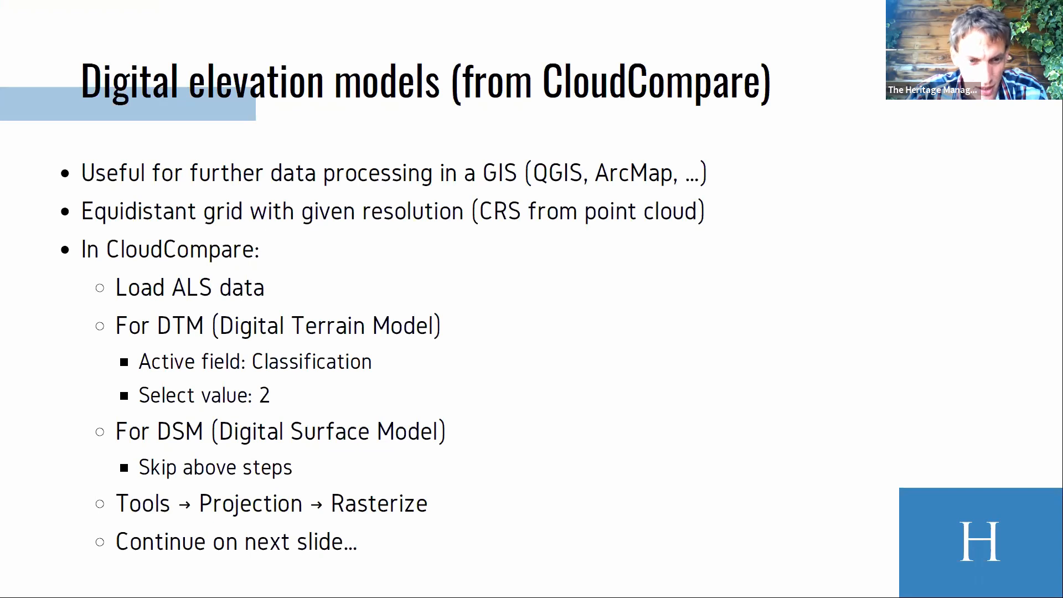
Step: Switch back to CloudCompare, hide ground points.mesh, make the ground points cloud visible from above and keep it selected
{"action": "key", "text": "alt+Tab"}
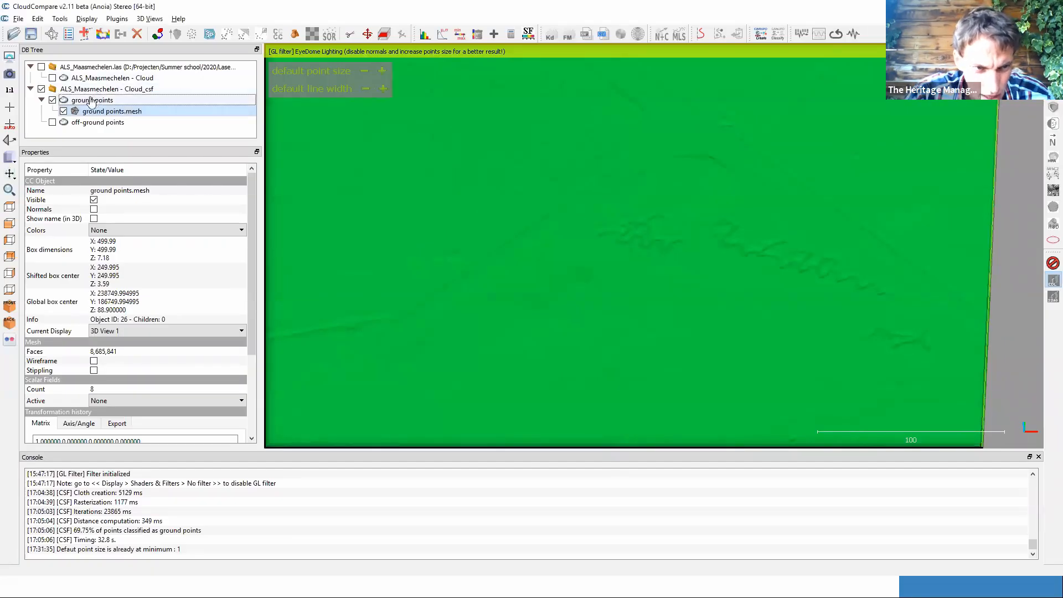
{"action": "left_click", "coordinate": [92, 100]}
{"action": "left_click", "coordinate": [63, 112]}
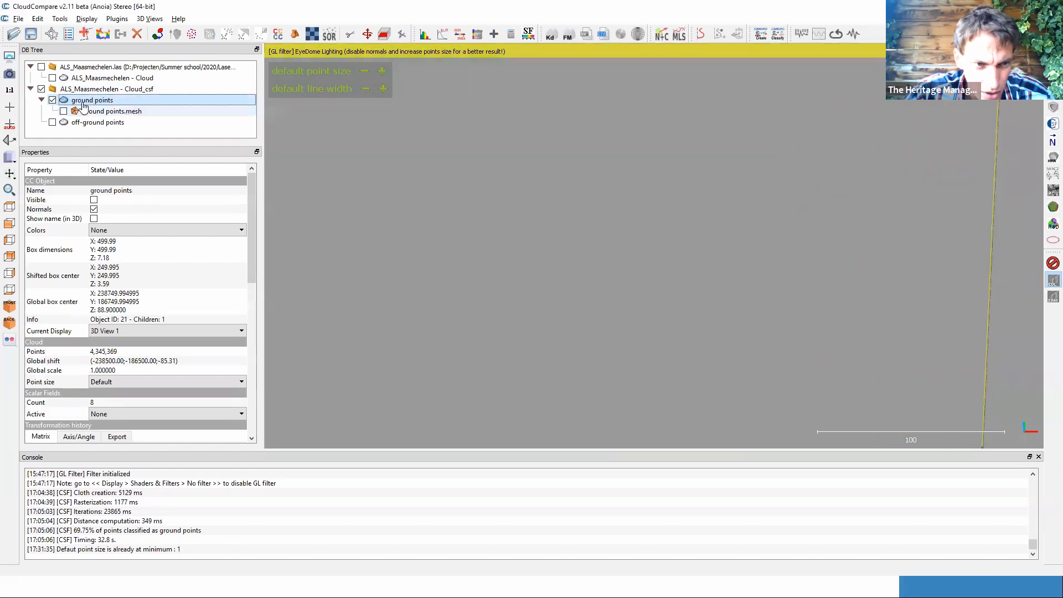
{"action": "left_click", "coordinate": [94, 201]}
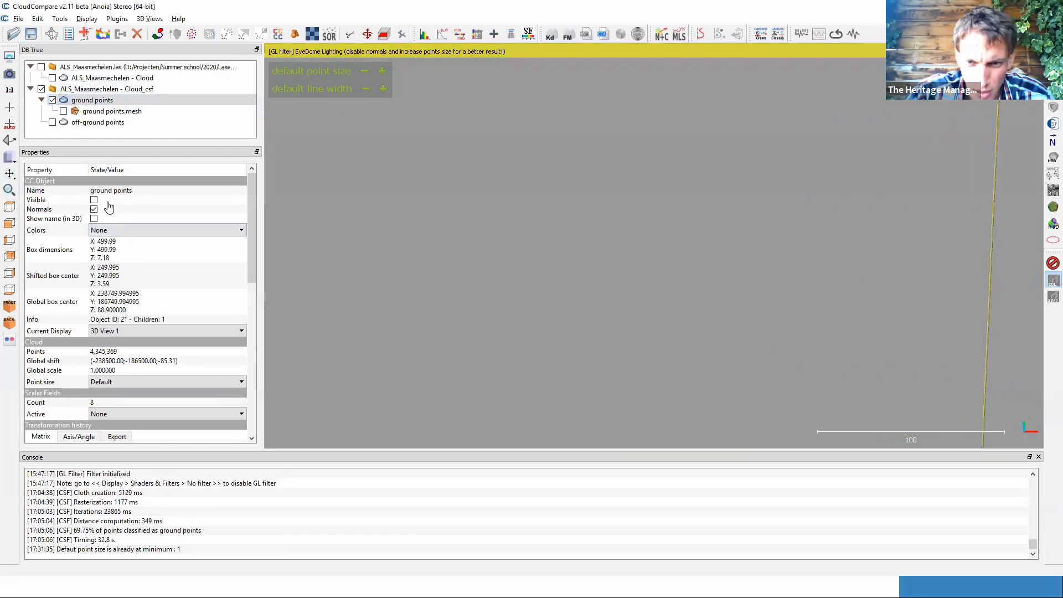
{"action": "scroll", "coordinate": [569, 297], "scroll_direction": "down", "scroll_amount": 5}
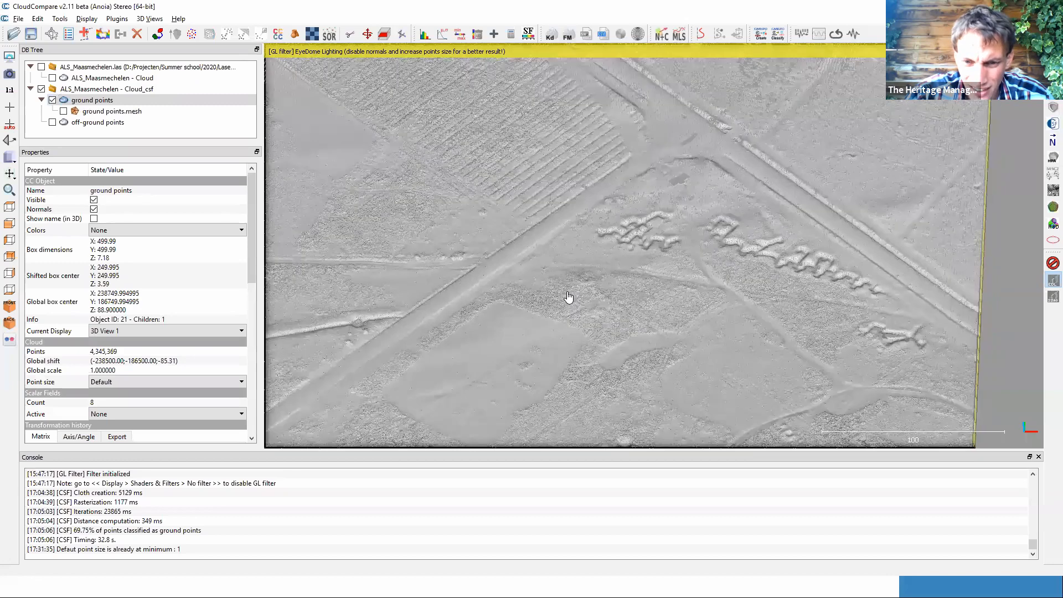
{"action": "left_click_drag", "start_coordinate": [593, 213], "coordinate": [677, 145]}
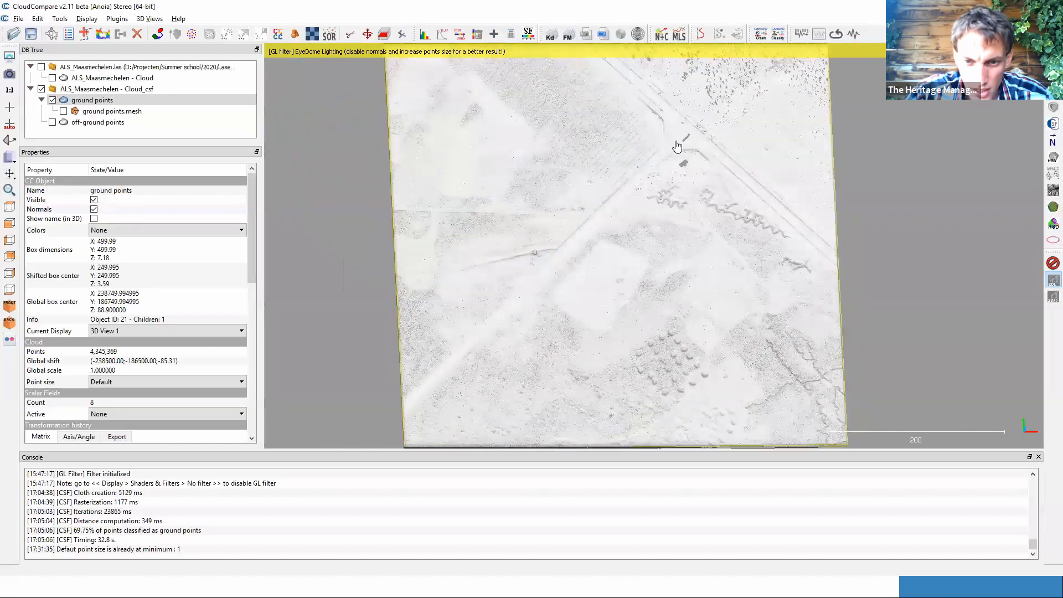
{"action": "left_click", "coordinate": [101, 102]}
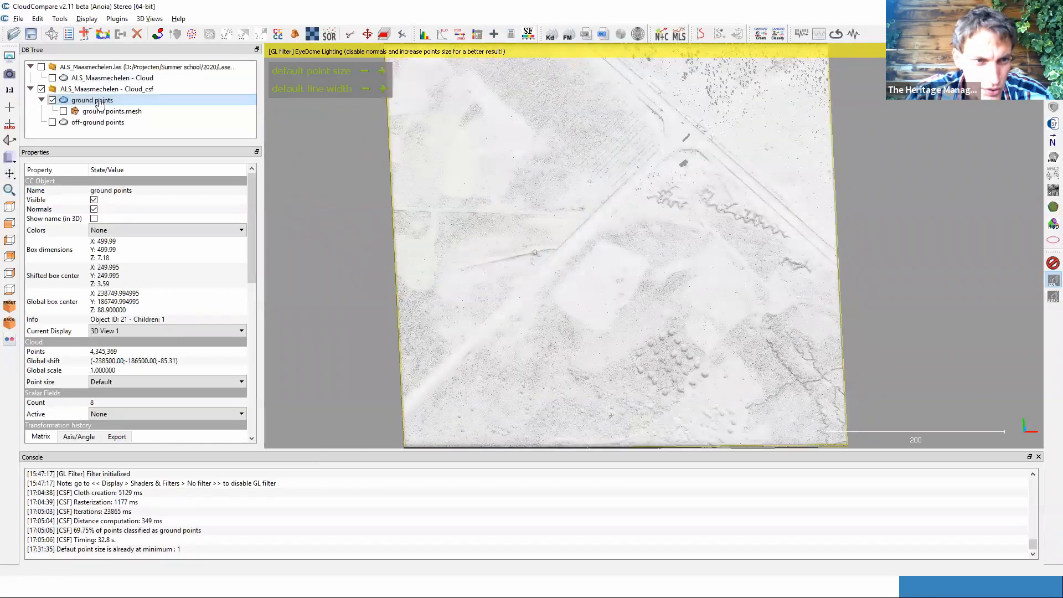
Step: Colour the ground points cloud with a height ramp using the default gradient along the Z direction
{"action": "left_click", "coordinate": [101, 102]}
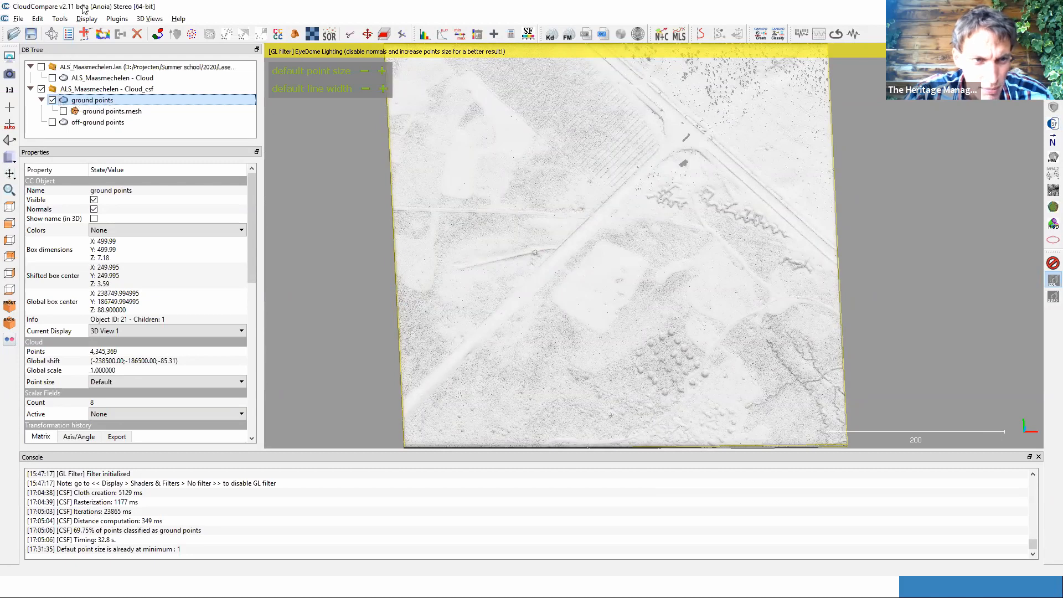
{"action": "left_click", "coordinate": [58, 19]}
{"action": "mouse_move", "coordinate": [38, 19]}
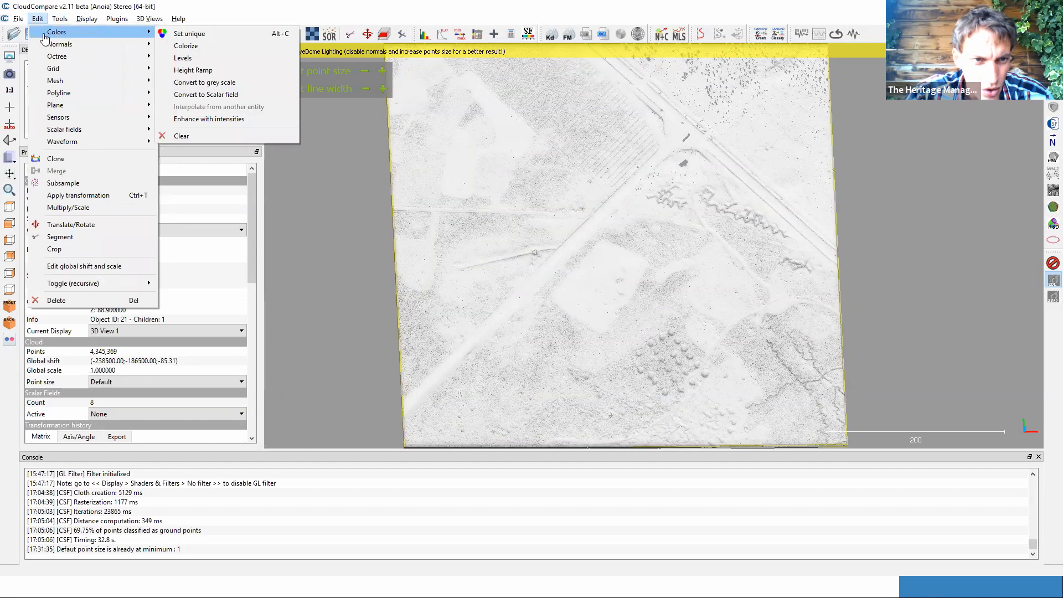
{"action": "left_click", "coordinate": [229, 74]}
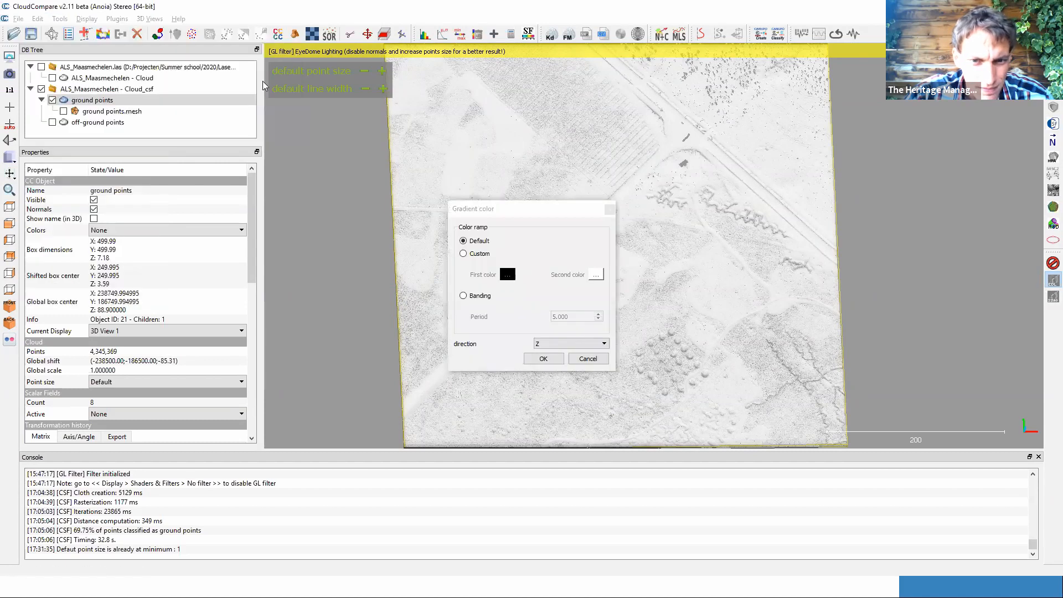
{"action": "left_click", "coordinate": [543, 359]}
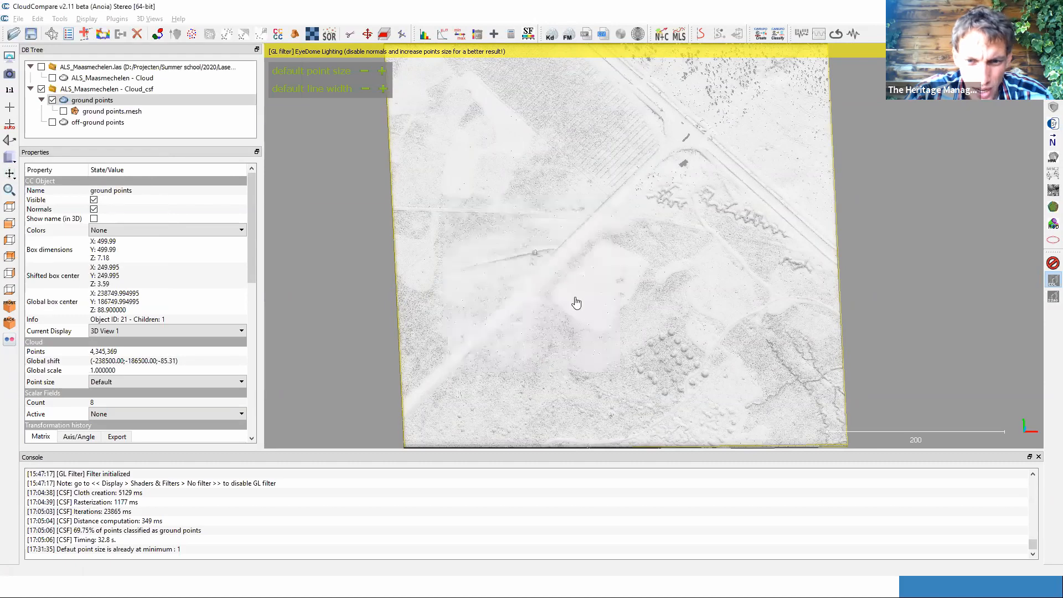
{"action": "left_click_drag", "start_coordinate": [624, 309], "coordinate": [623, 207]}
{"action": "right_click_drag", "start_coordinate": [650, 222], "coordinate": [633, 201]}
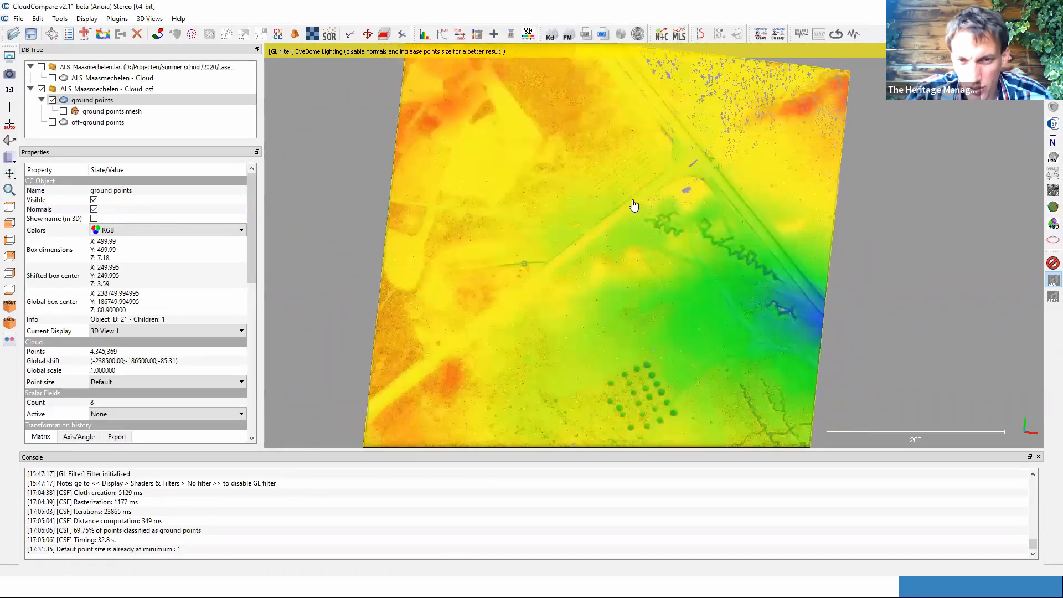
{"action": "left_click_drag", "start_coordinate": [510, 282], "coordinate": [548, 259]}
{"action": "right_click_drag", "start_coordinate": [539, 309], "coordinate": [513, 338]}
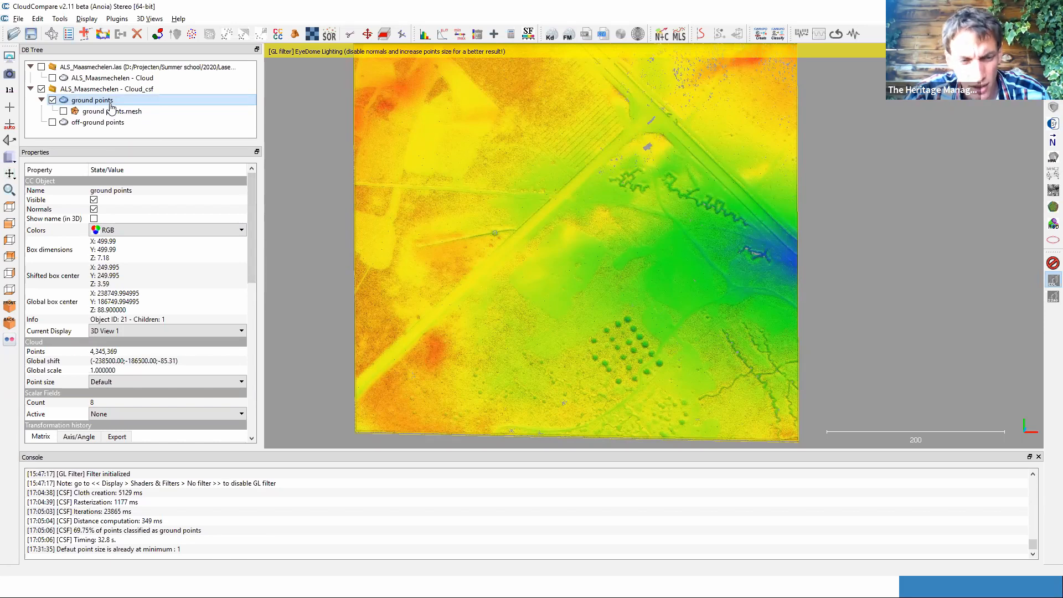
Step: Rasterize the ground points with a grid step of 0.25 and height grid values as active layer, and update the grid
{"action": "left_click", "coordinate": [58, 21]}
{"action": "mouse_move", "coordinate": [75, 47]}
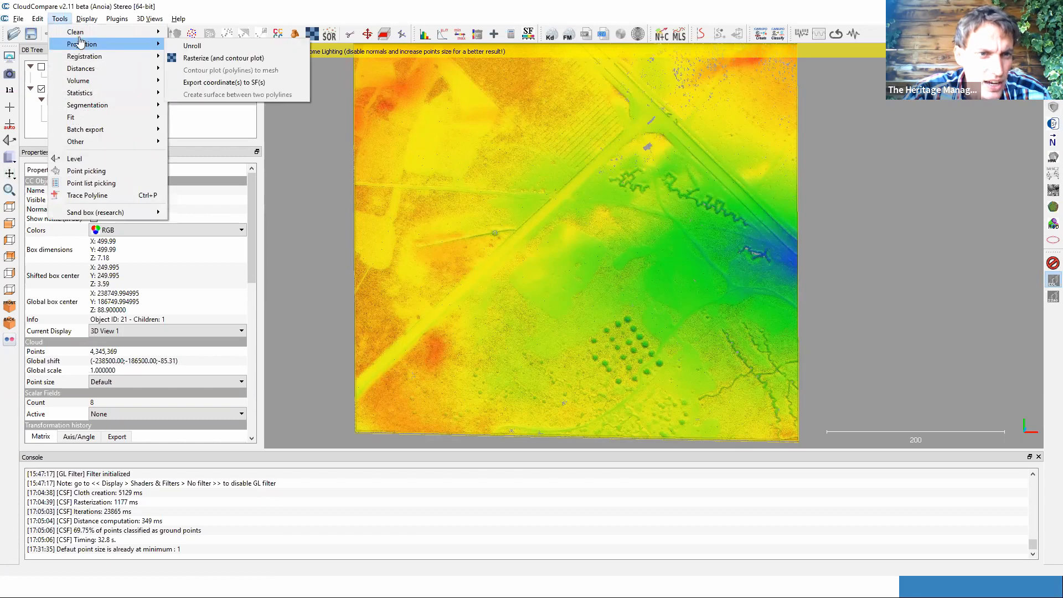
{"action": "left_click", "coordinate": [204, 65]}
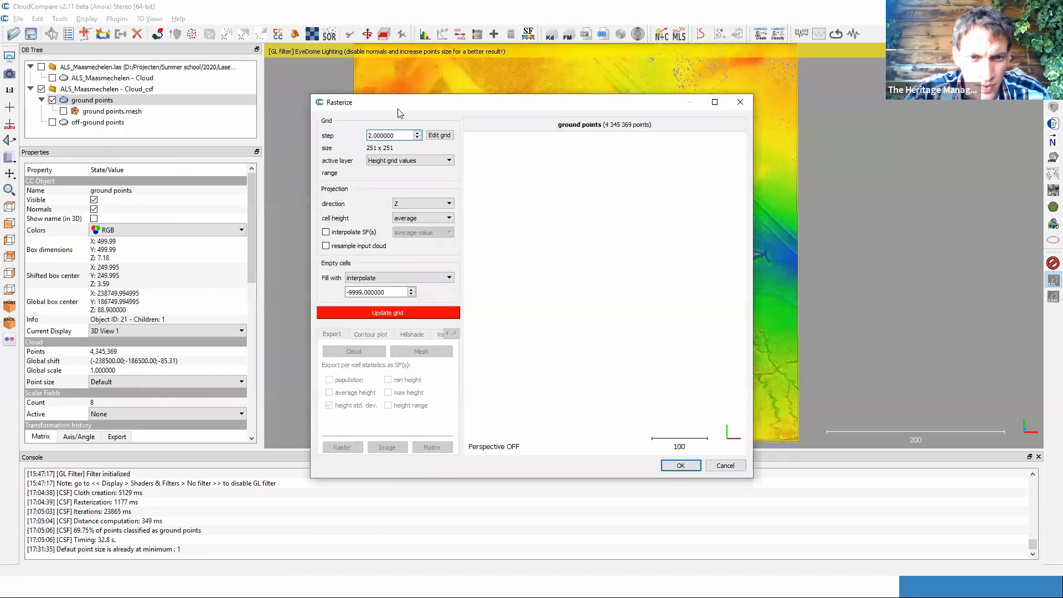
{"action": "left_click_drag", "start_coordinate": [401, 138], "coordinate": [360, 133]}
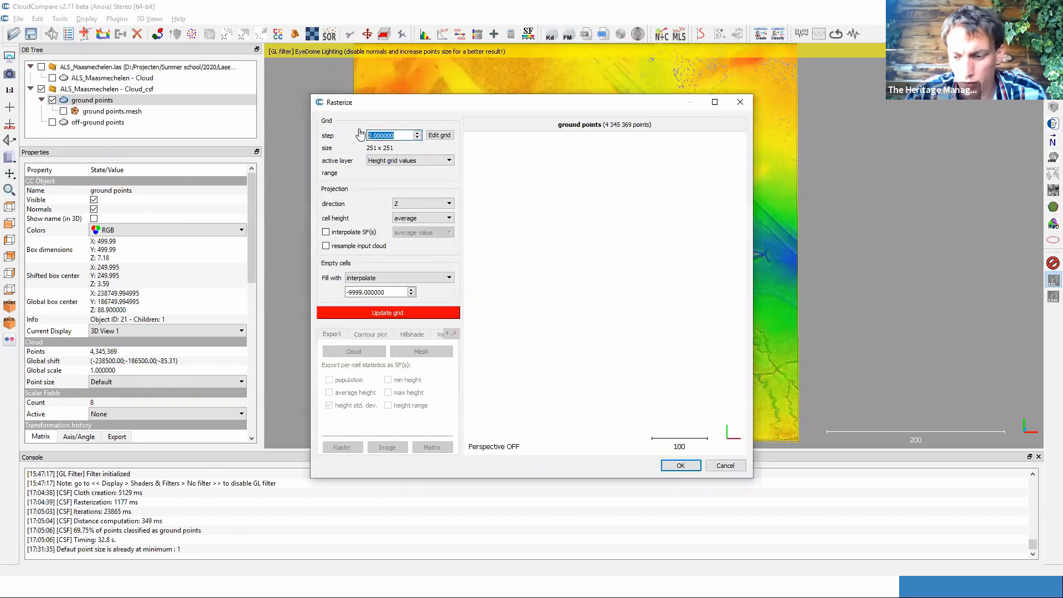
{"action": "type", "text": ".25"}
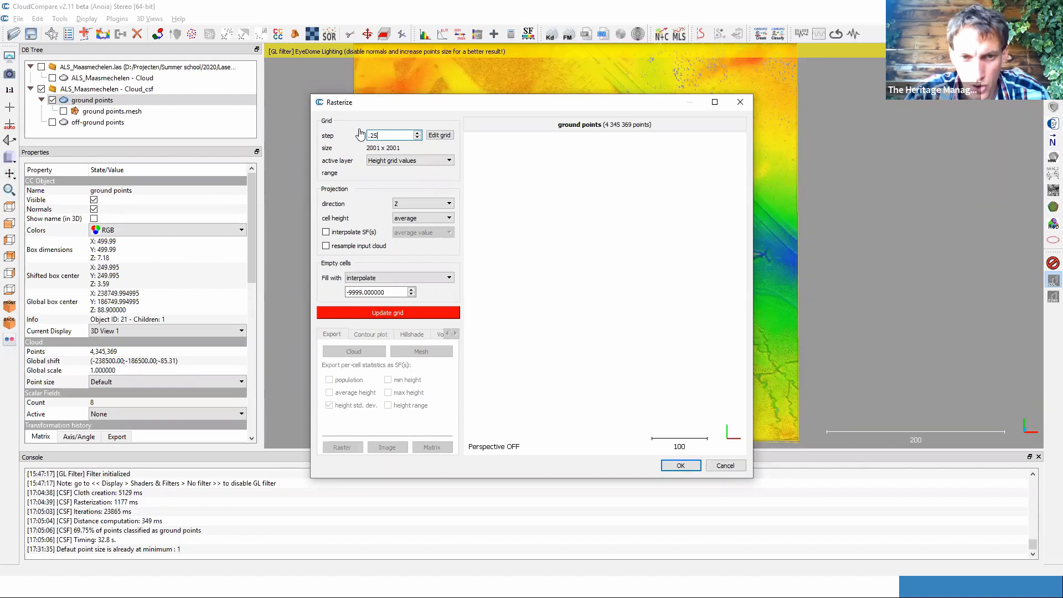
{"action": "left_click", "coordinate": [387, 161]}
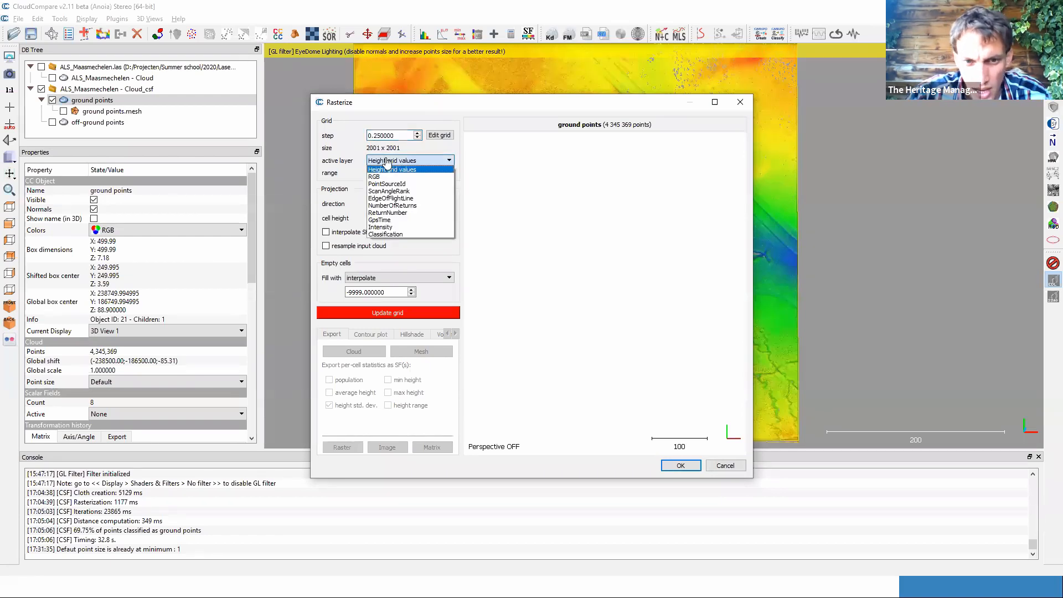
{"action": "left_click", "coordinate": [334, 170]}
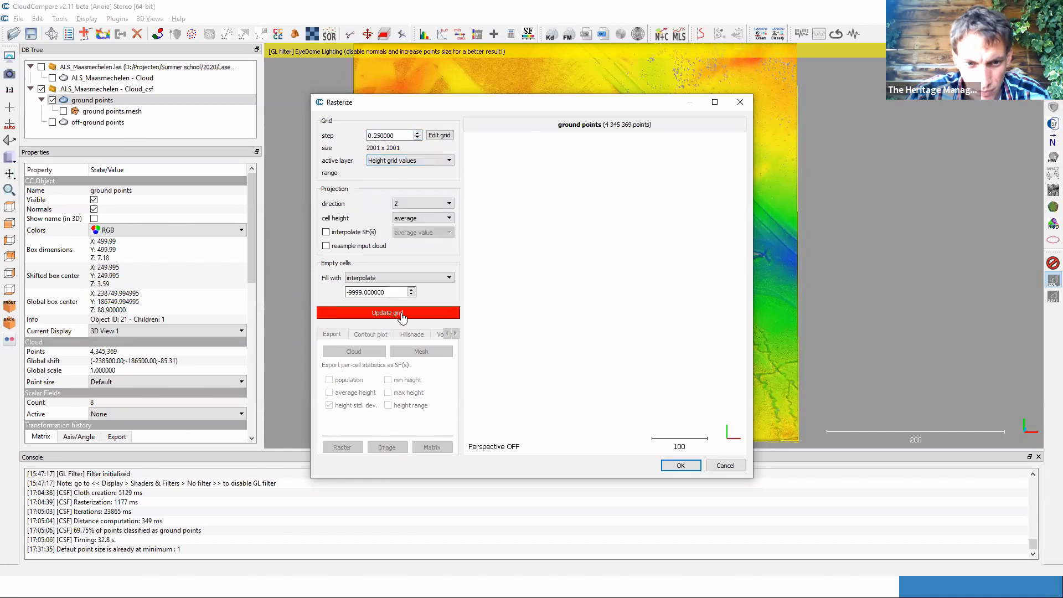
{"action": "left_click", "coordinate": [402, 313]}
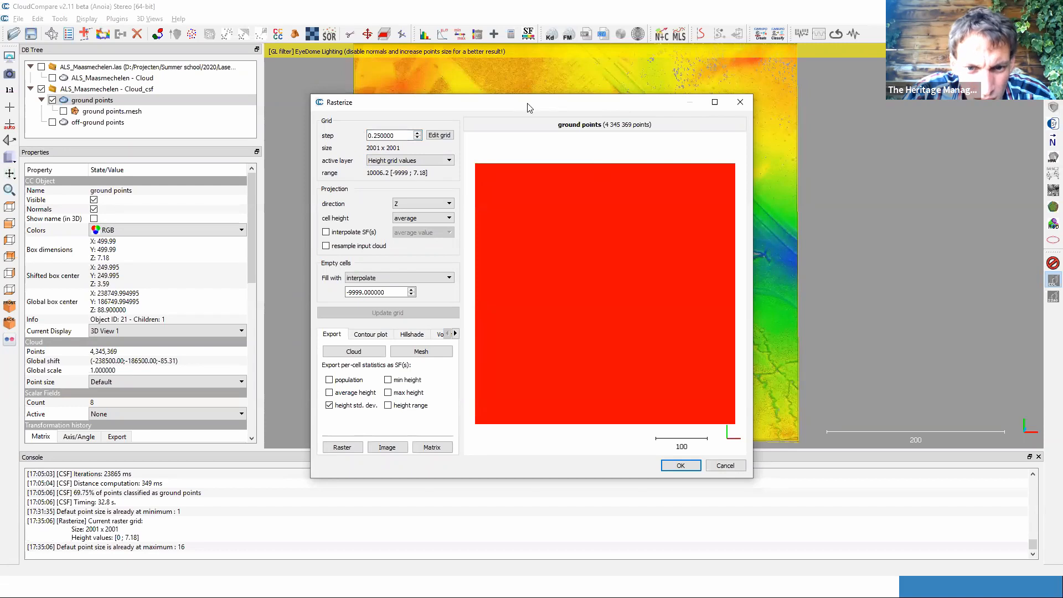
Step: Review the raster's projection direction, cell height and empty-cell options, keeping Z, average and interpolate with the custom value -9999
{"action": "left_click_drag", "start_coordinate": [504, 106], "coordinate": [493, 108]}
{"action": "left_click_drag", "start_coordinate": [418, 101], "coordinate": [317, 94]}
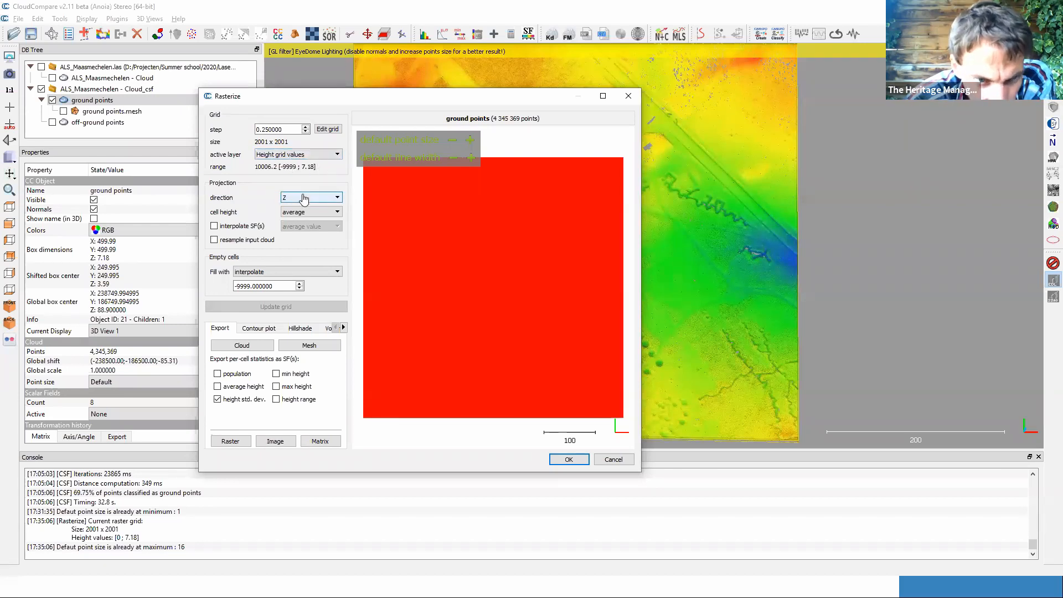
{"action": "left_click", "coordinate": [304, 199]}
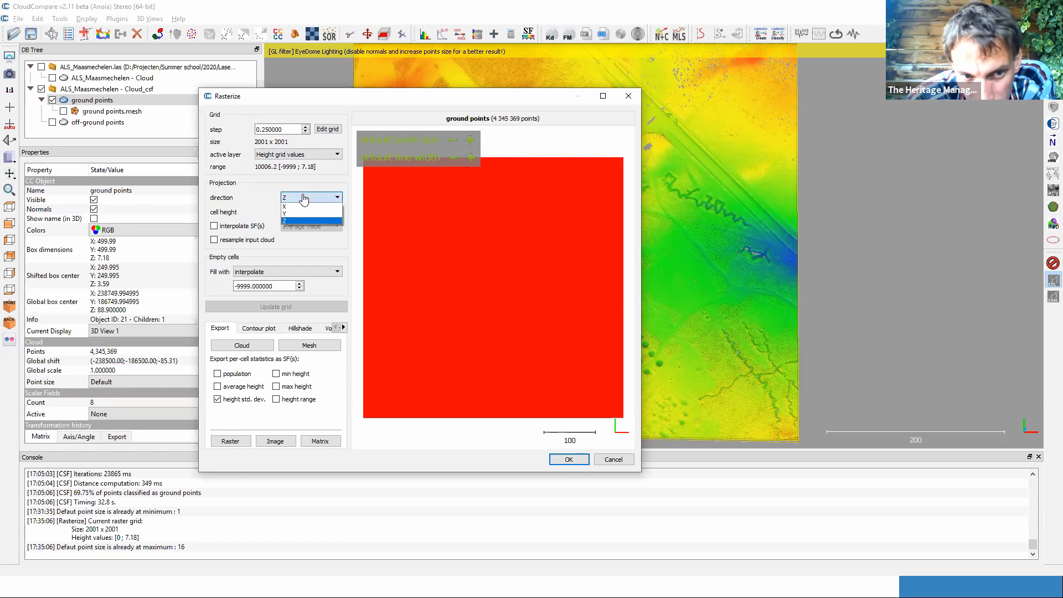
{"action": "left_click", "coordinate": [304, 198]}
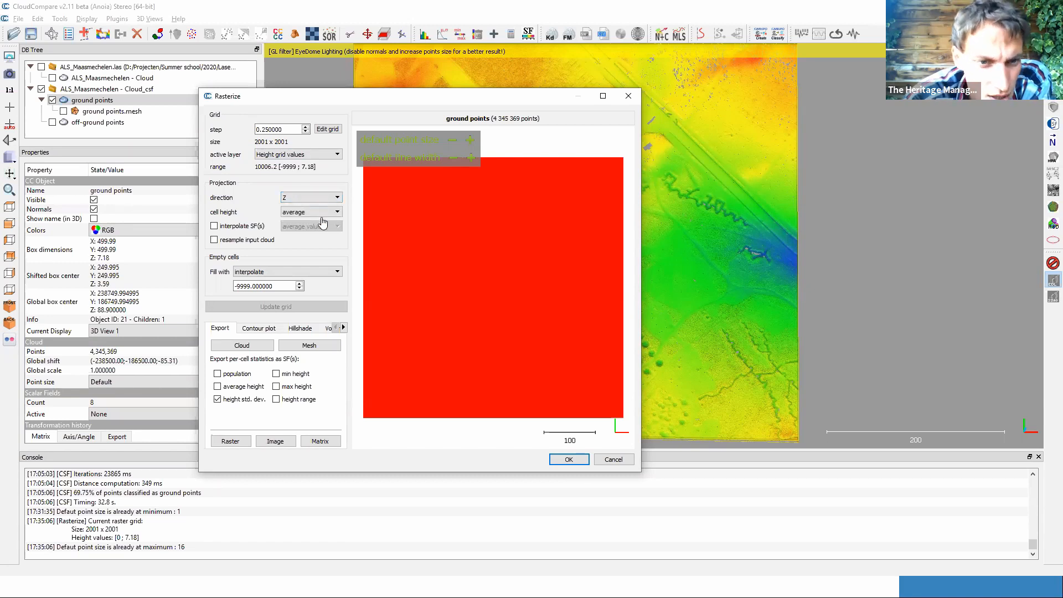
{"action": "left_click", "coordinate": [325, 214]}
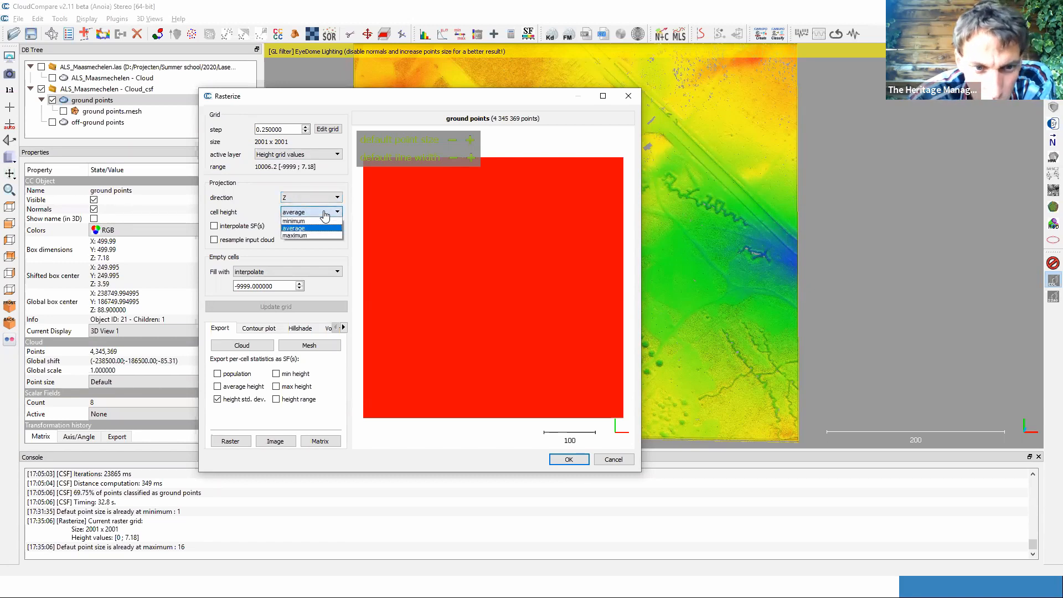
{"action": "left_click", "coordinate": [325, 214]}
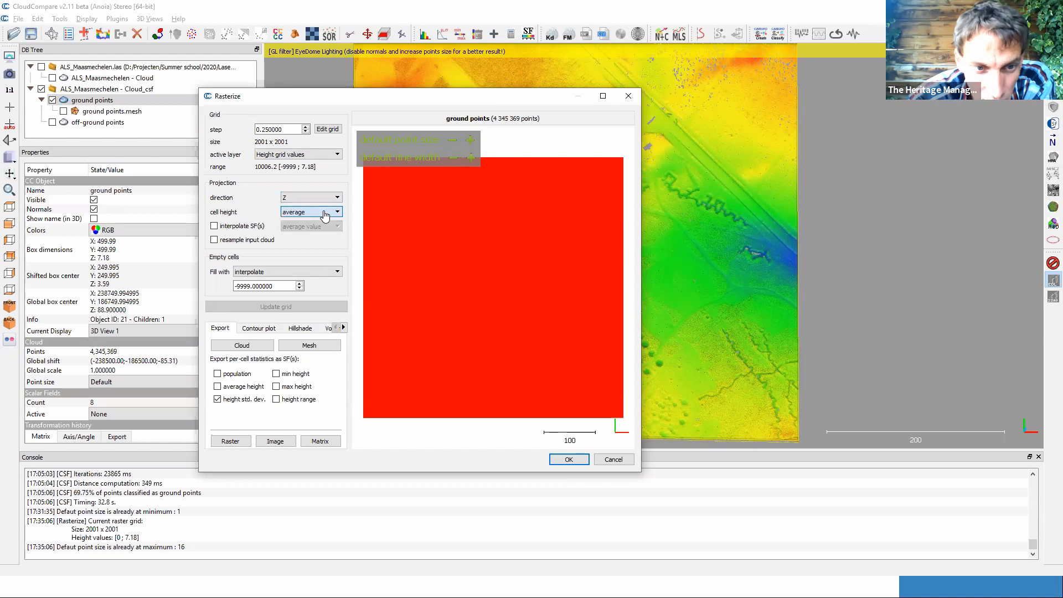
{"action": "left_click", "coordinate": [308, 275]}
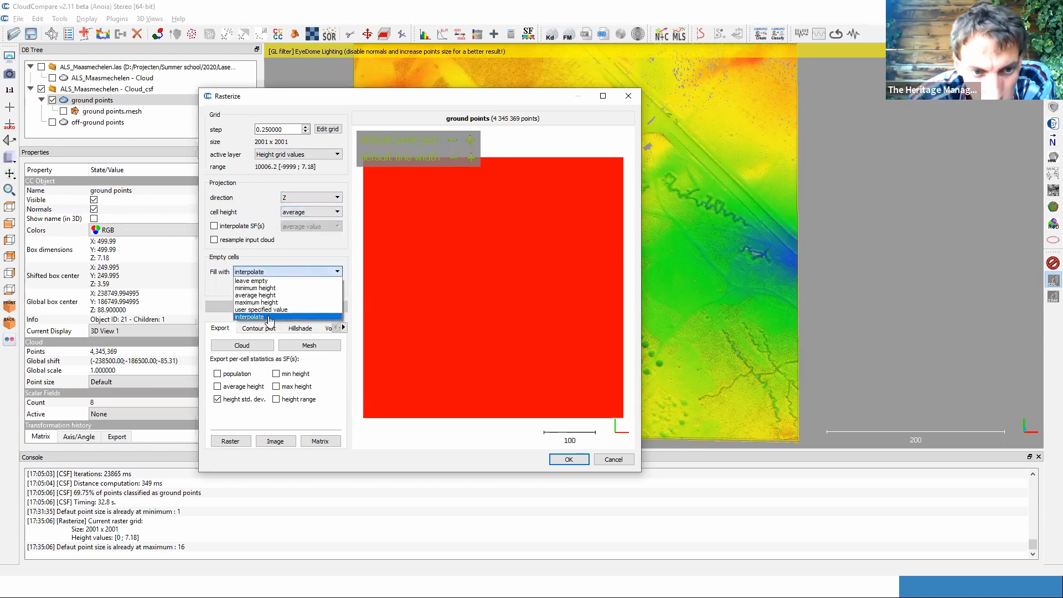
{"action": "left_click", "coordinate": [268, 316]}
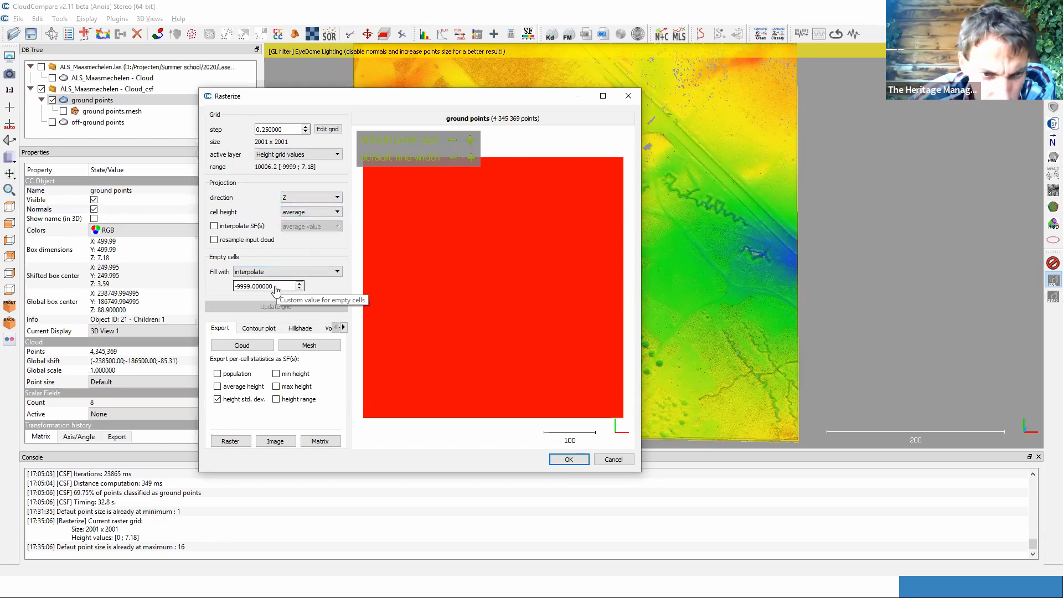
{"action": "left_click_drag", "start_coordinate": [275, 287], "coordinate": [225, 285]}
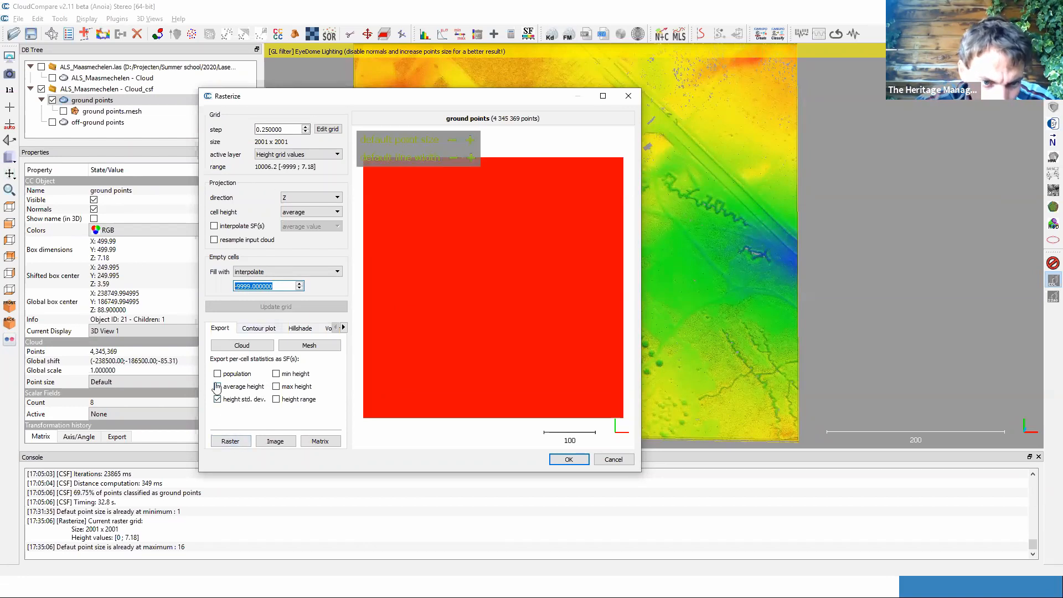
Step: Export the grid heights as a GeoTIFF raster named DTM_Maasmechelen on the Desktop
{"action": "left_click", "coordinate": [229, 441]}
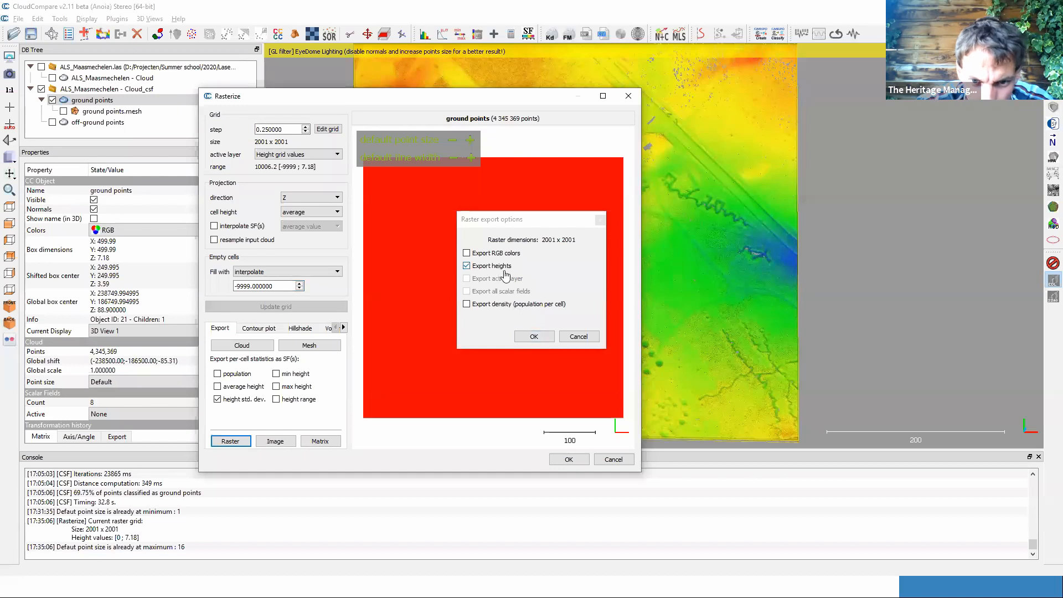
{"action": "left_click", "coordinate": [534, 337]}
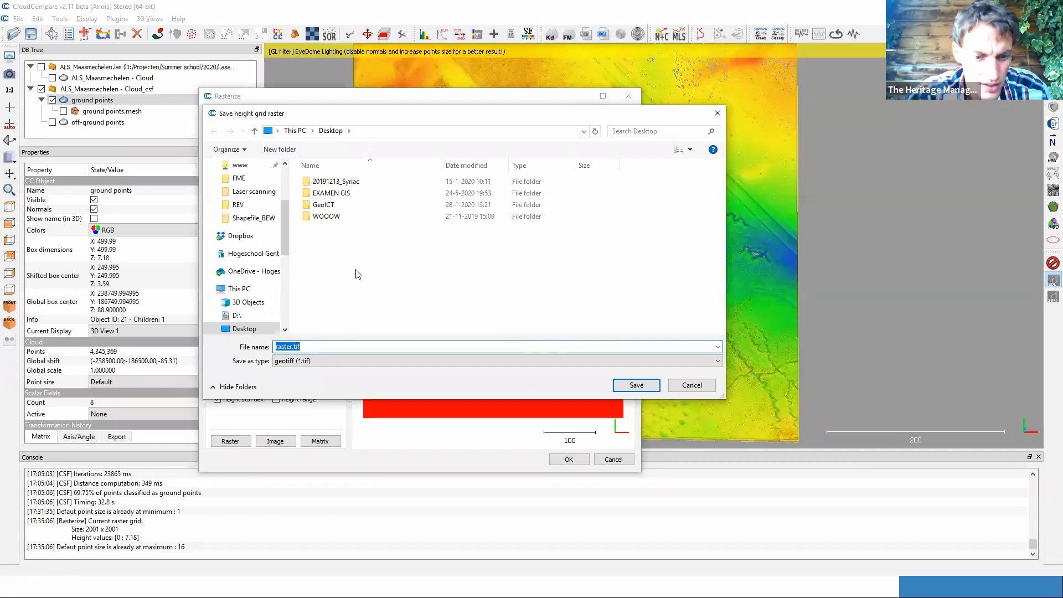
{"action": "type", "text": "DTM_Maasm"}
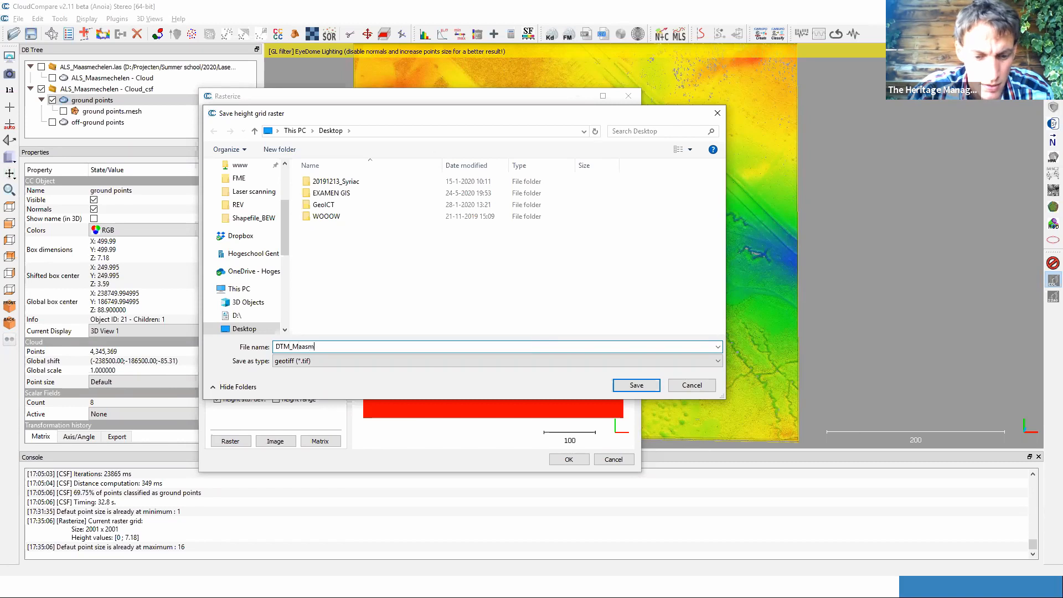
{"action": "type", "text": "echelen"}
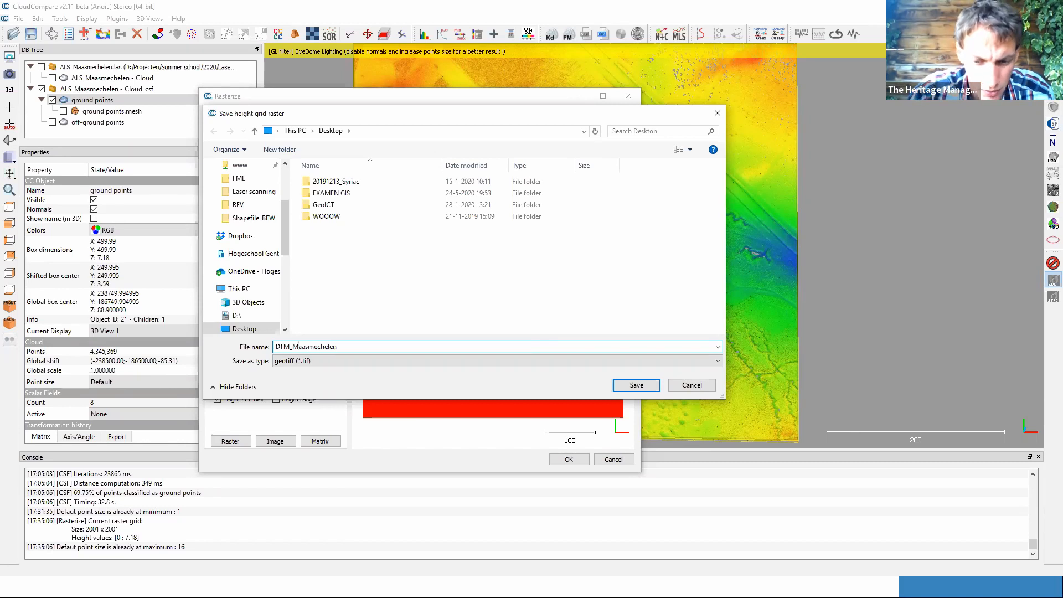
{"action": "key", "text": "Return"}
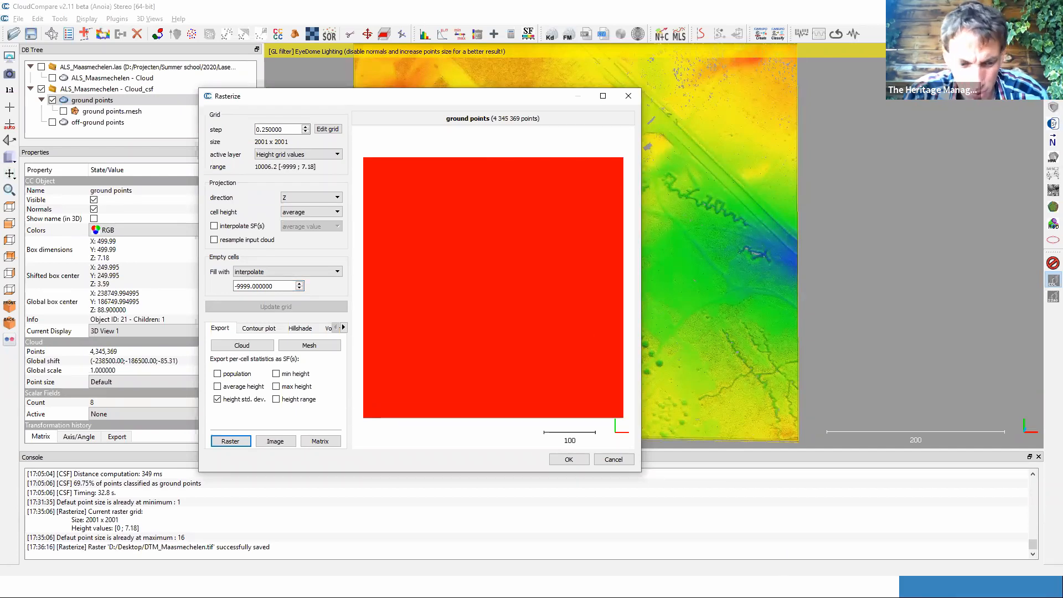
Step: Leave the full-screen slides, show the desktop and place the DTM_Maasmechelen.tif file in its open middle area
{"action": "key", "text": "alt+Tab"}
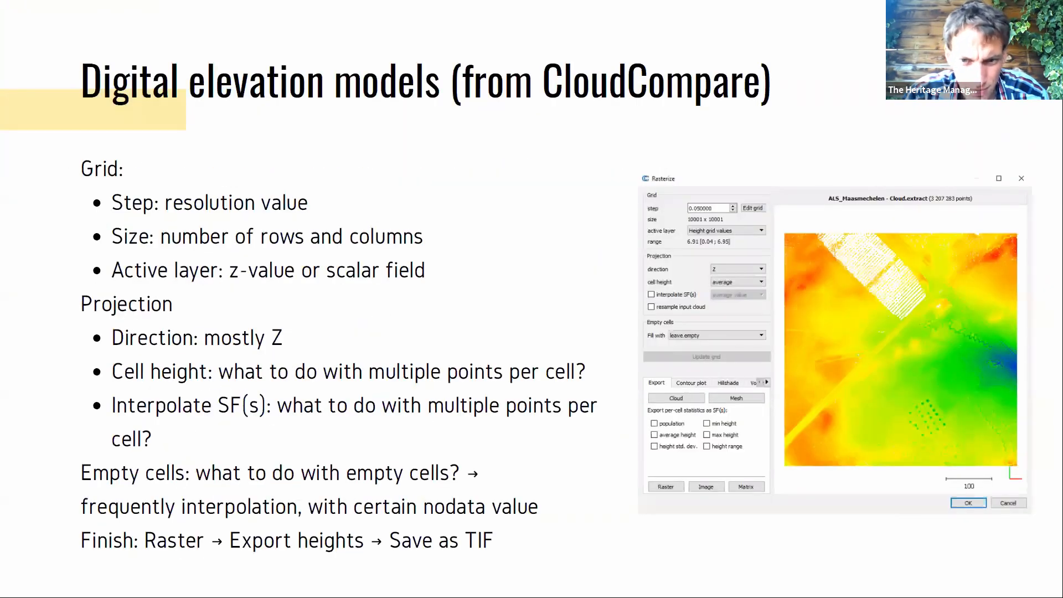
{"action": "key", "text": "Escape"}
{"action": "key", "text": "alt+Tab"}
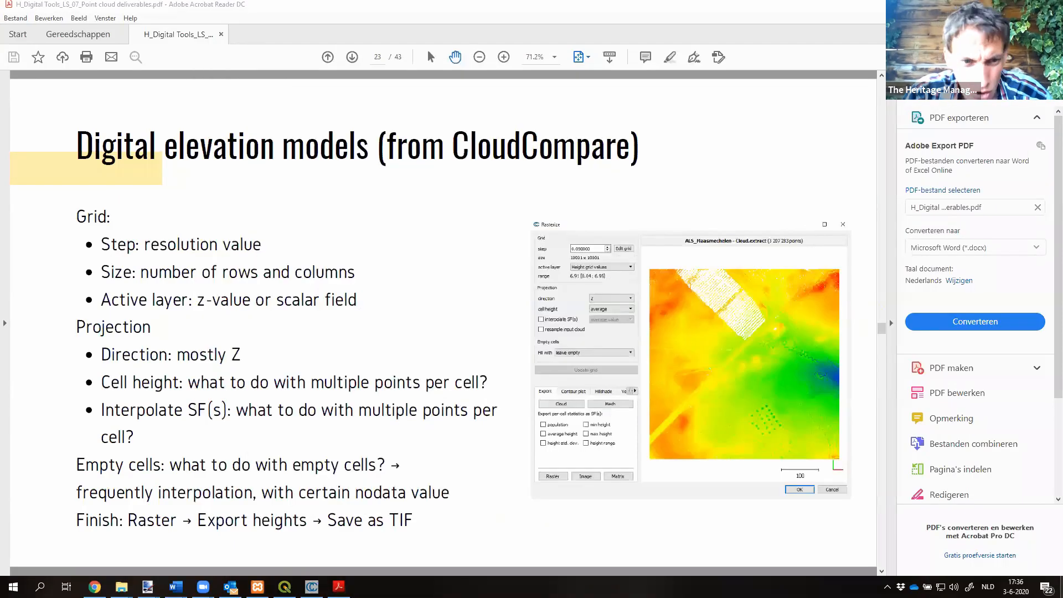
{"action": "key", "text": "super+d"}
{"action": "left_click_drag", "start_coordinate": [155, 475], "coordinate": [451, 299]}
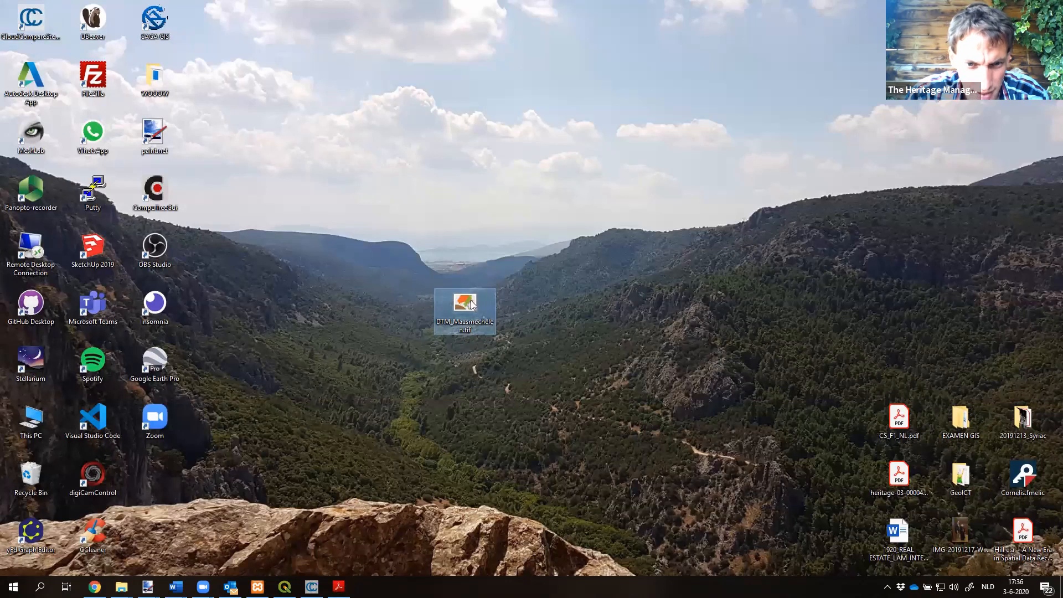
Step: Load DTM_Maasmechelen.tif from the desktop into the open QGIS project as a raster layer
{"action": "mouse_move", "coordinate": [471, 304]}
{"action": "left_mouse_down"}
{"action": "mouse_move", "coordinate": [453, 227]}
{"action": "mouse_move", "coordinate": [272, 185]}
{"action": "mouse_move", "coordinate": [109, 175]}
{"action": "left_mouse_up"}
{"action": "key", "text": "alt+Tab"}
{"action": "key", "text": "Down"}
{"action": "key", "text": "Down"}
{"action": "key", "text": "Down"}
{"action": "key", "text": "Right"}
{"action": "left_click", "coordinate": [95, 102]}
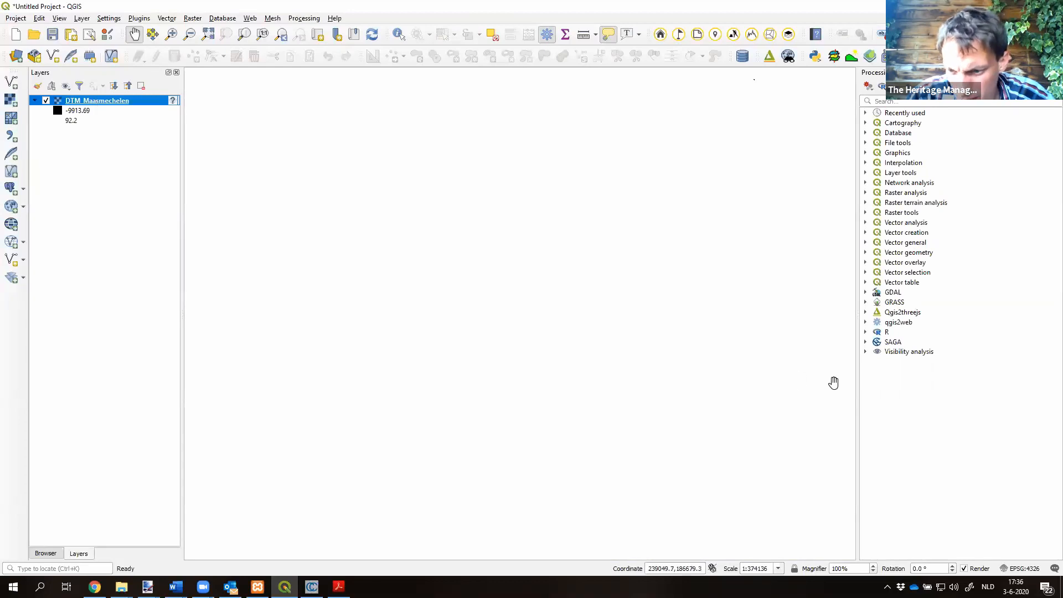
Step: Start a new empty project without saving the old one and set its CRS to Belge 1972 / Belgian Lambert 72 (EPSG:31370)
{"action": "left_click", "coordinate": [21, 37]}
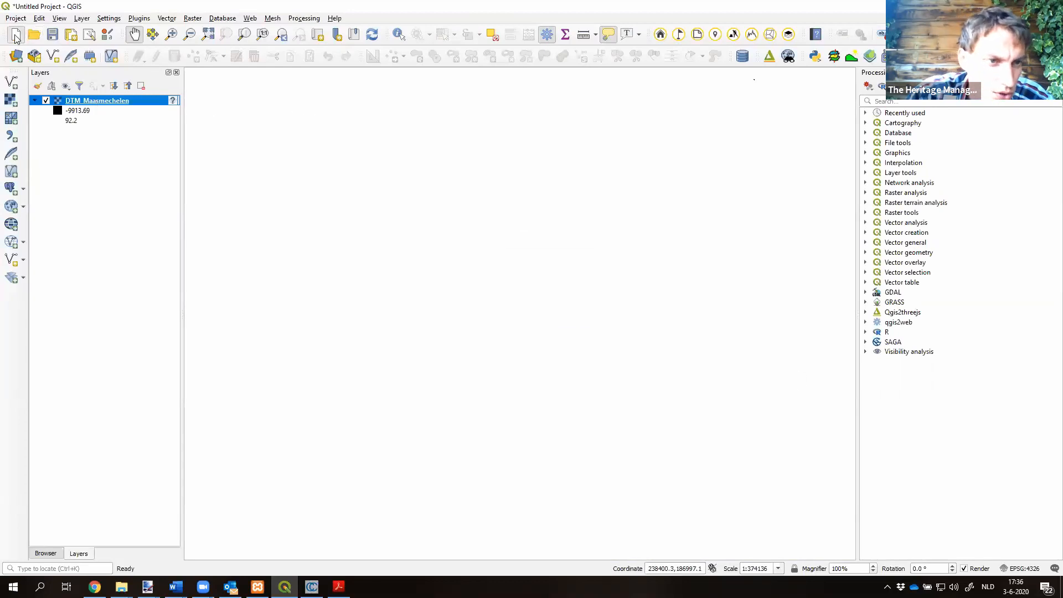
{"action": "left_click", "coordinate": [541, 302]}
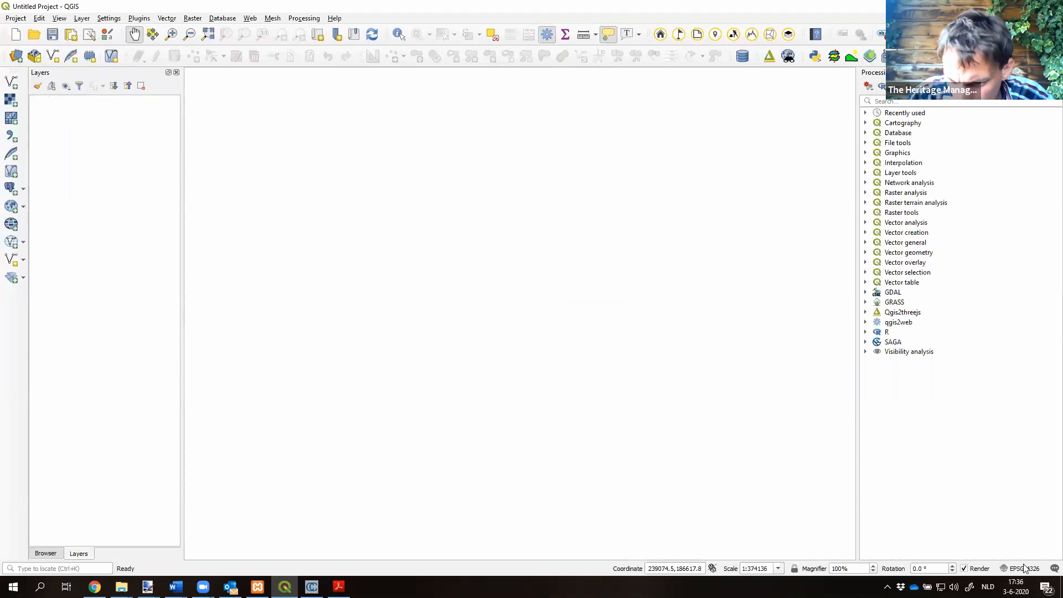
{"action": "left_click", "coordinate": [1021, 568]}
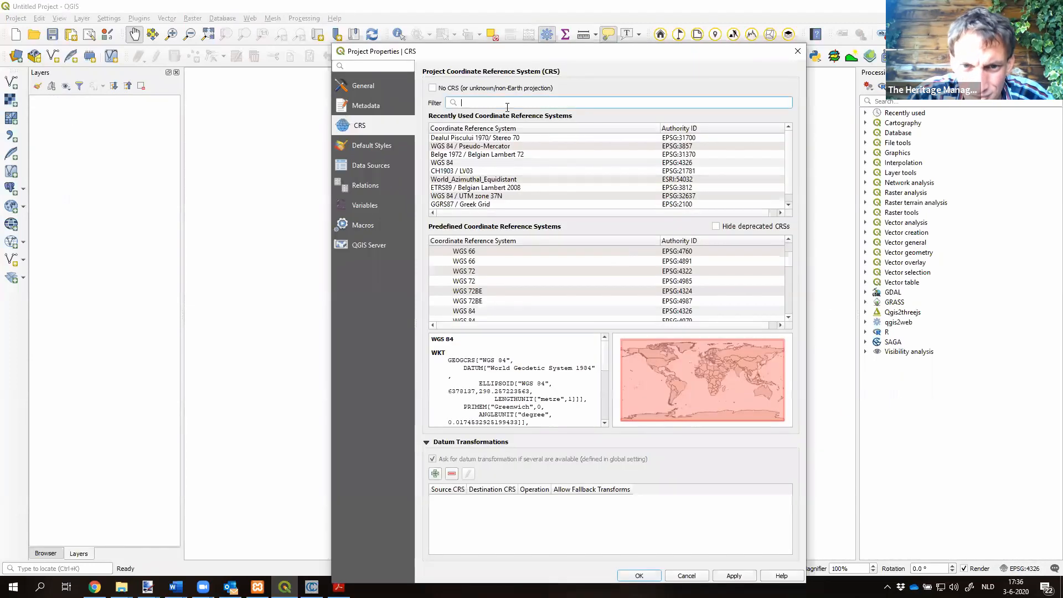
{"action": "type", "text": "31370"}
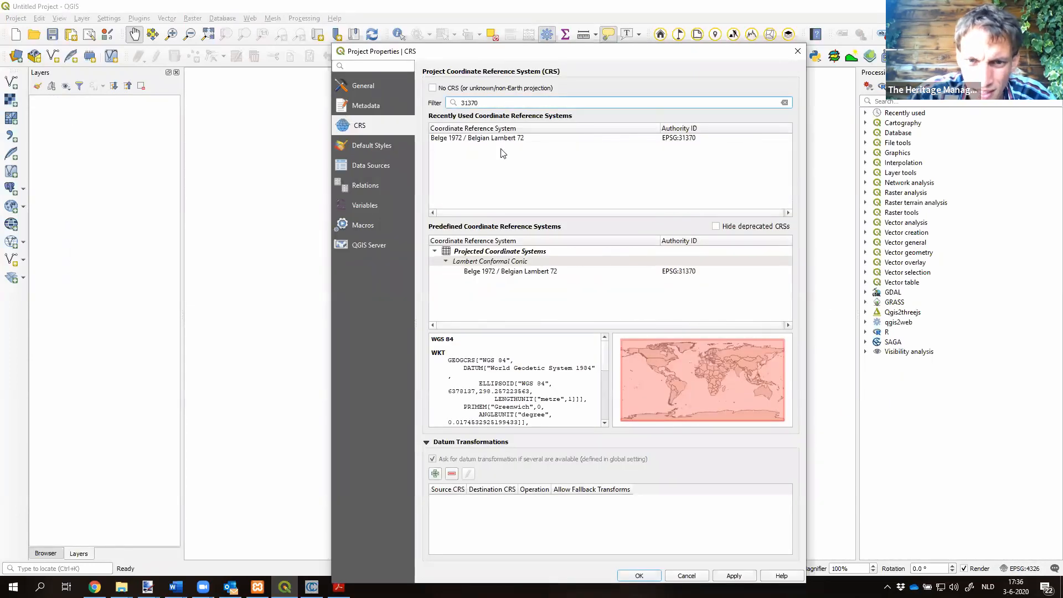
{"action": "left_click", "coordinate": [500, 138]}
{"action": "left_click", "coordinate": [635, 575]}
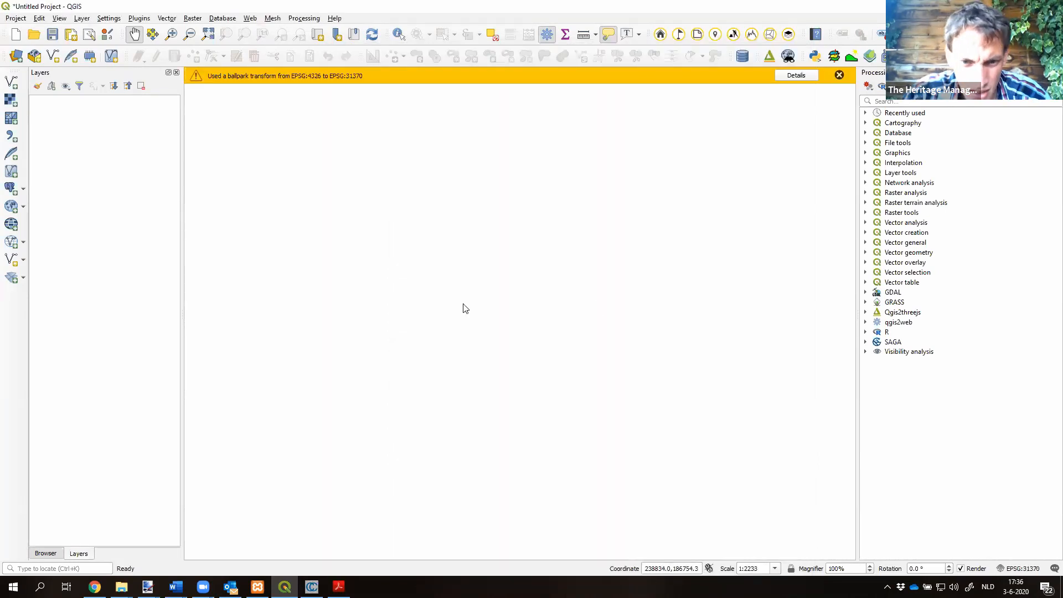
Step: Load DTM_Maasmechelen.tif from the desktop into the new project and set its additional no data value to -9999
{"action": "key", "text": "super+d"}
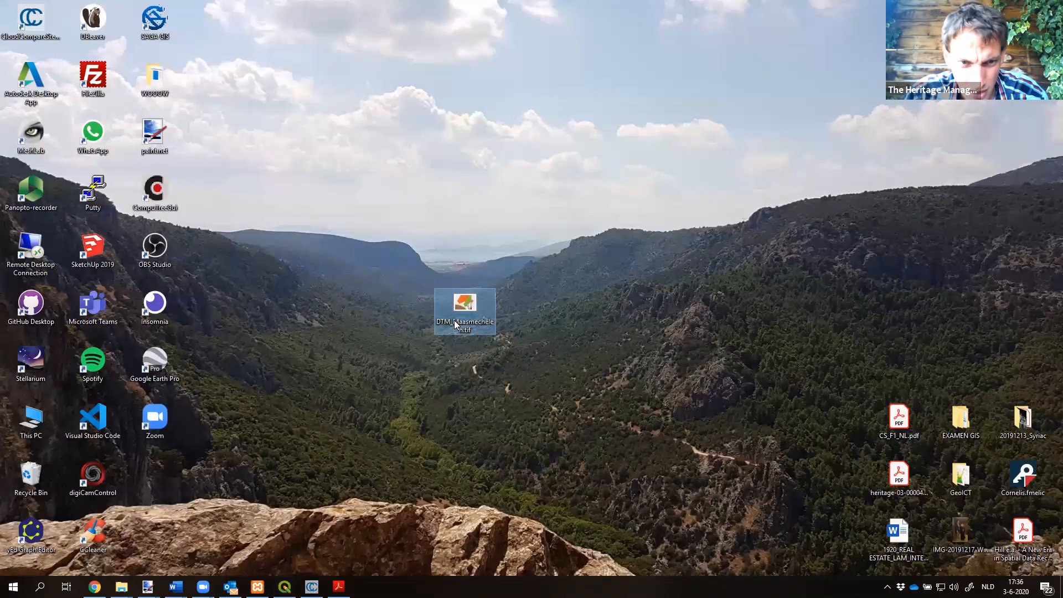
{"action": "mouse_move", "coordinate": [455, 325]}
{"action": "left_mouse_down"}
{"action": "mouse_move", "coordinate": [468, 324]}
{"action": "mouse_move", "coordinate": [453, 318]}
{"action": "left_mouse_up"}
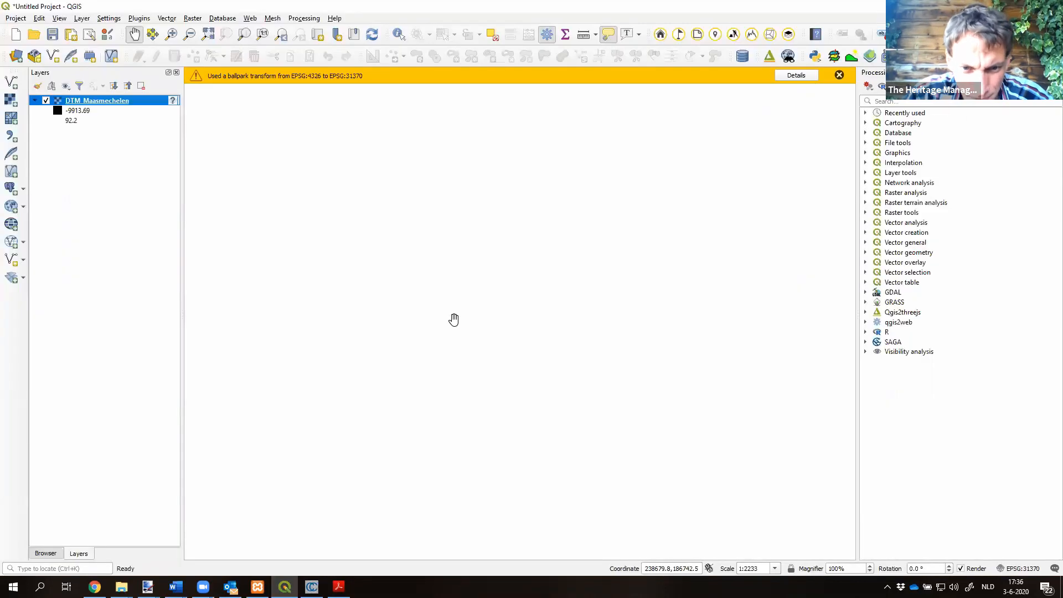
{"action": "double_click", "coordinate": [110, 103]}
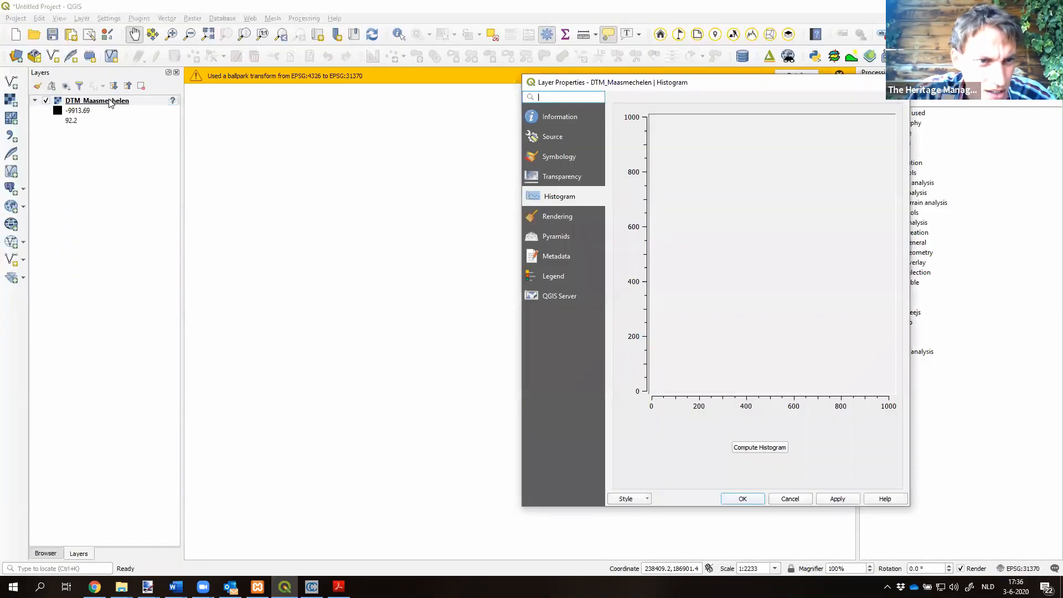
{"action": "left_click", "coordinate": [562, 175]}
{"action": "left_click", "coordinate": [716, 166]}
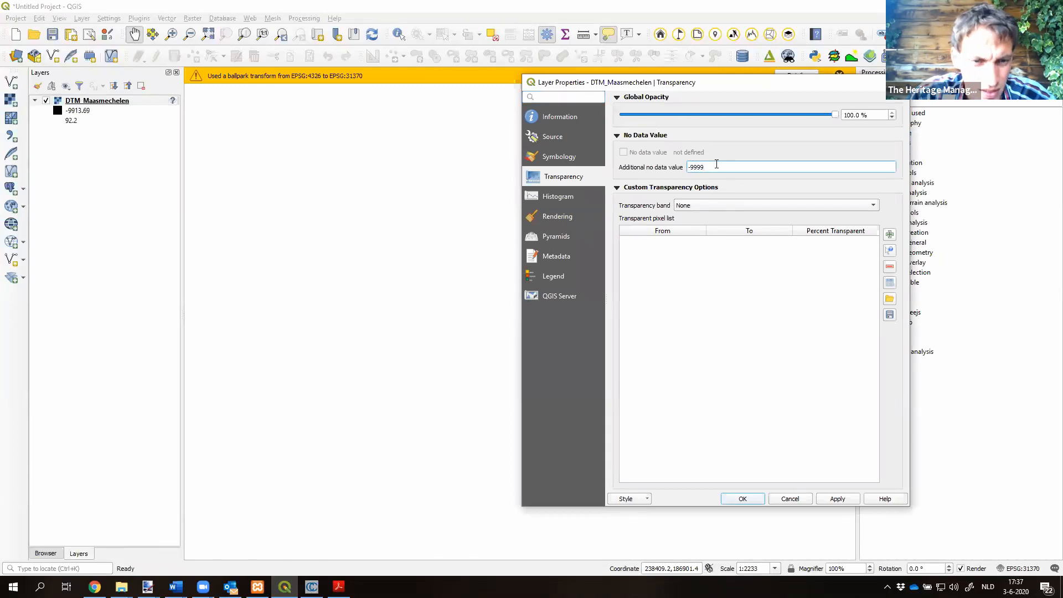
{"action": "type", "text": "-9999"}
{"action": "left_click", "coordinate": [837, 498]}
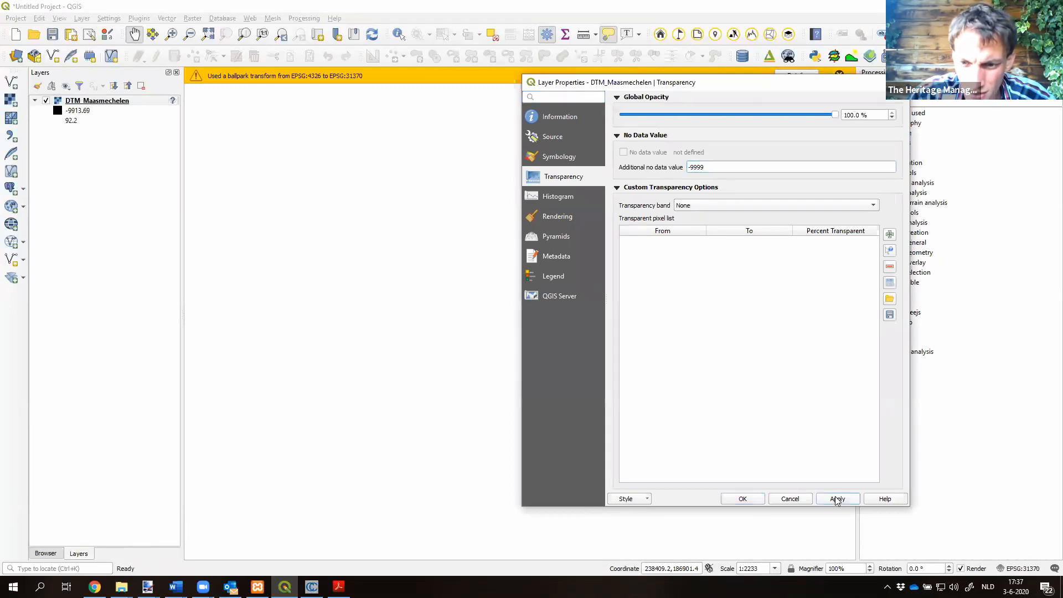
{"action": "left_click_drag", "start_coordinate": [739, 86], "coordinate": [778, 65]}
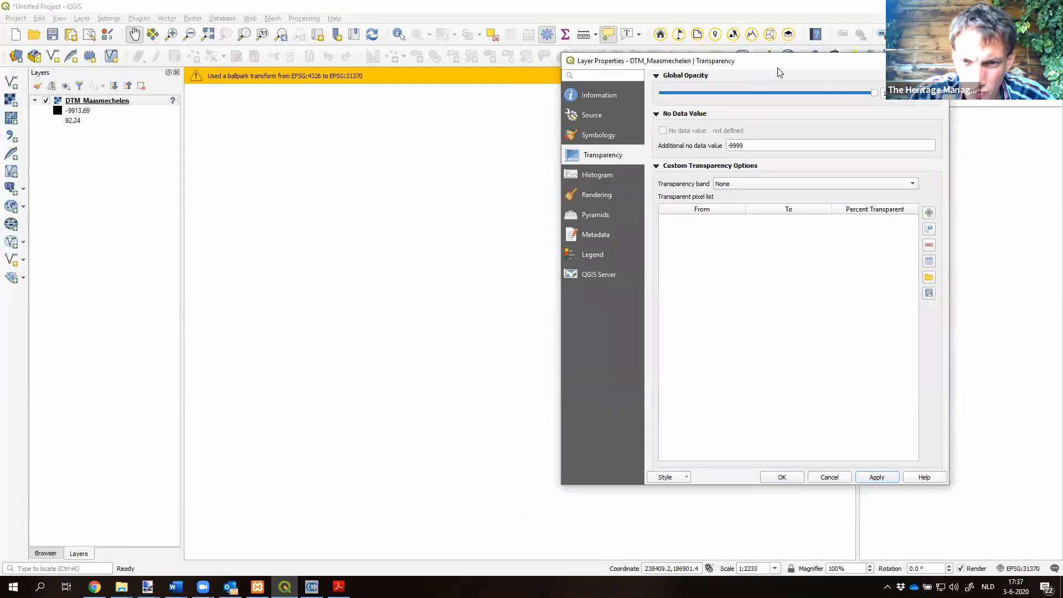
Step: Set the layer's grayscale minimum to 50 and its contrast enhancement to Stretch and clip to MinMax
{"action": "left_click", "coordinate": [585, 136]}
{"action": "left_click_drag", "start_coordinate": [744, 147], "coordinate": [686, 145]}
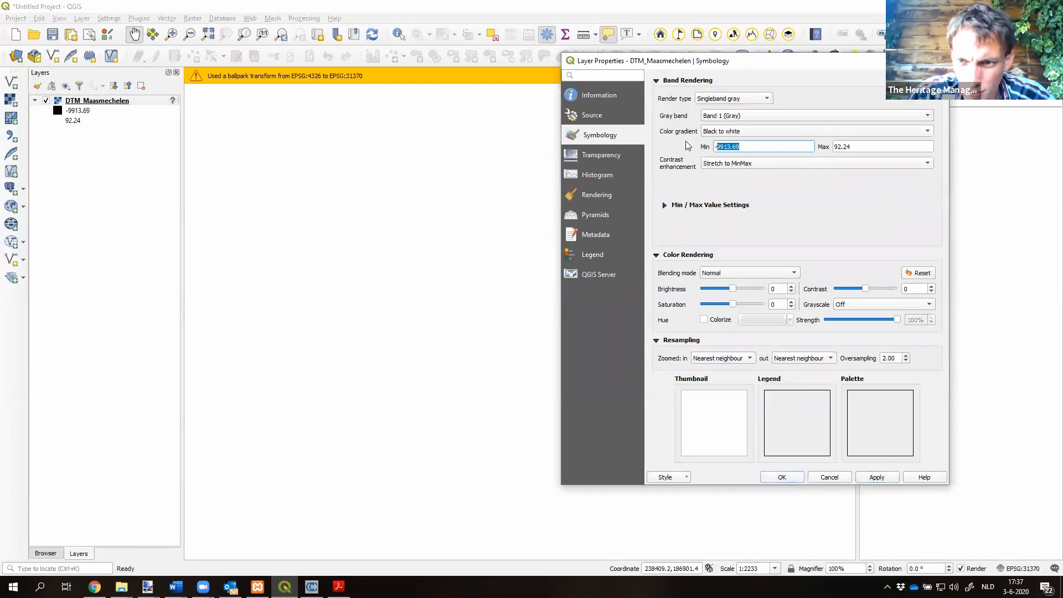
{"action": "type", "text": "50"}
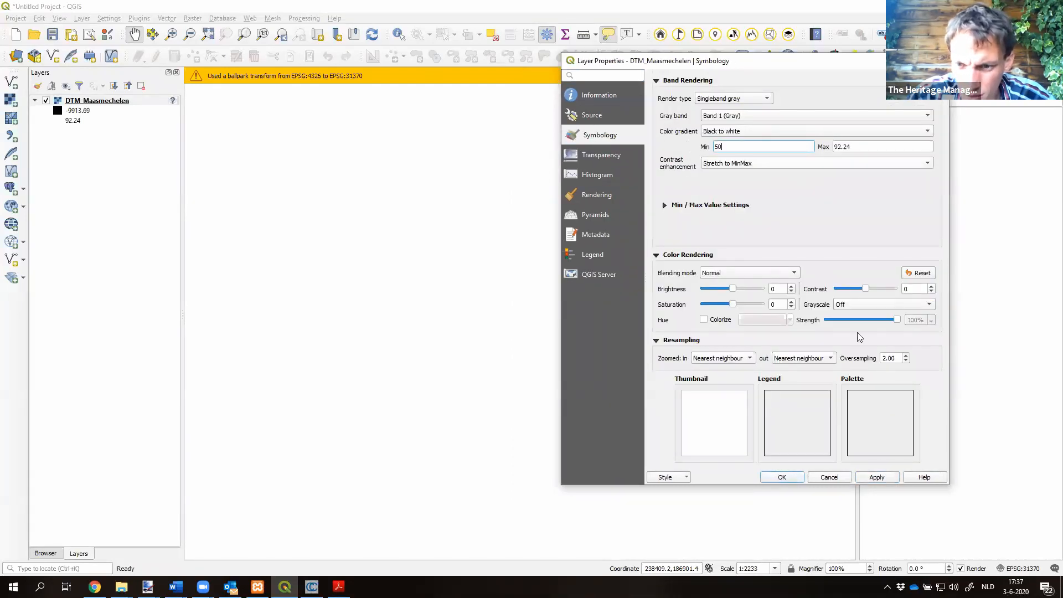
{"action": "left_click", "coordinate": [880, 477]}
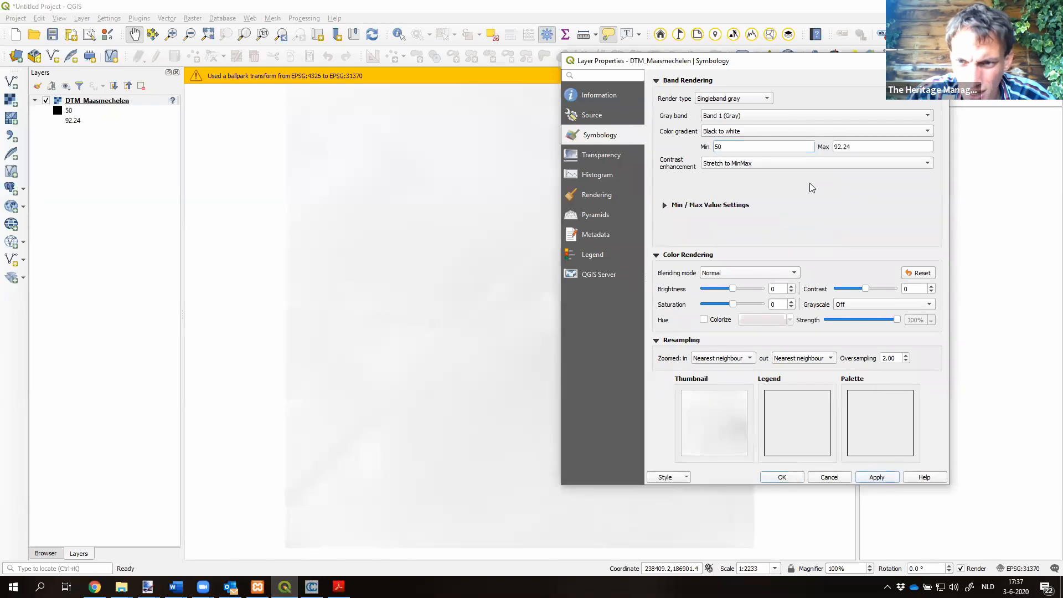
{"action": "left_click", "coordinate": [809, 165]}
{"action": "left_click", "coordinate": [782, 175]}
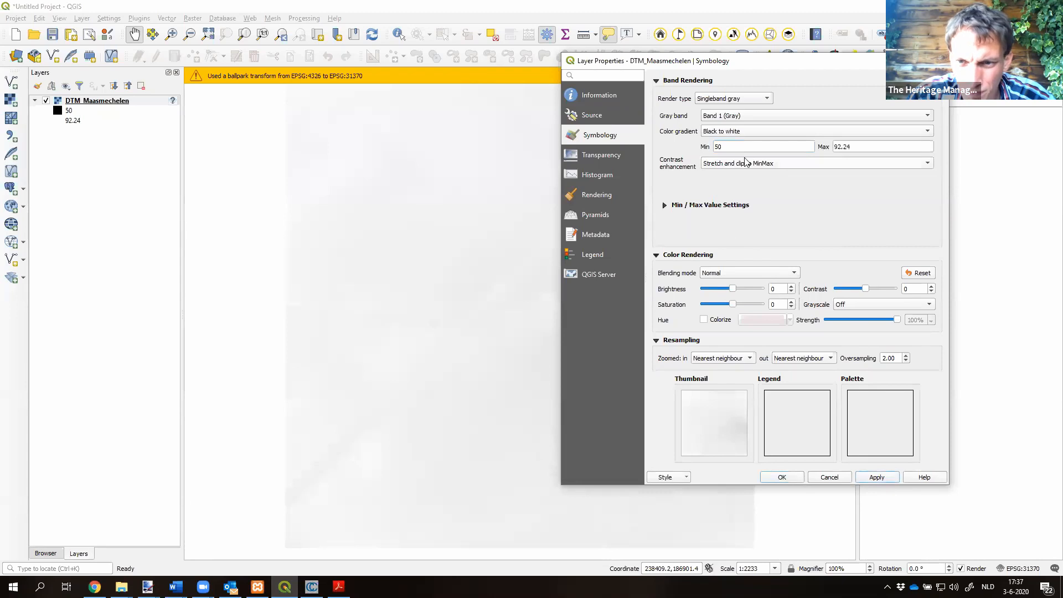
Step: Raise the grayscale minimum of the terrain layer through 60 and 70 to 80, applying each value
{"action": "left_click_drag", "start_coordinate": [722, 147], "coordinate": [682, 150]}
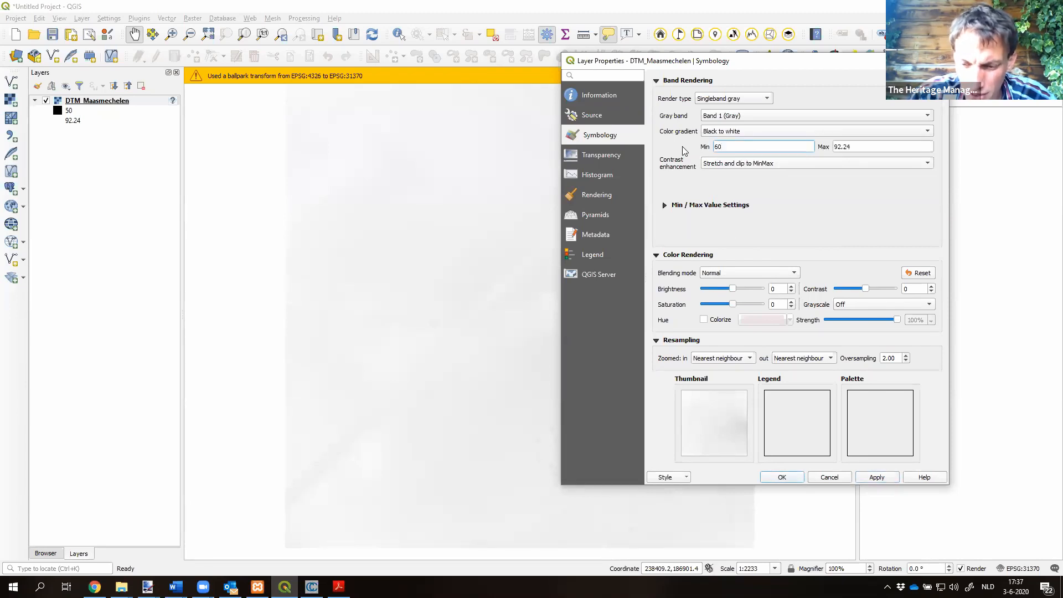
{"action": "left_click", "coordinate": [877, 476]}
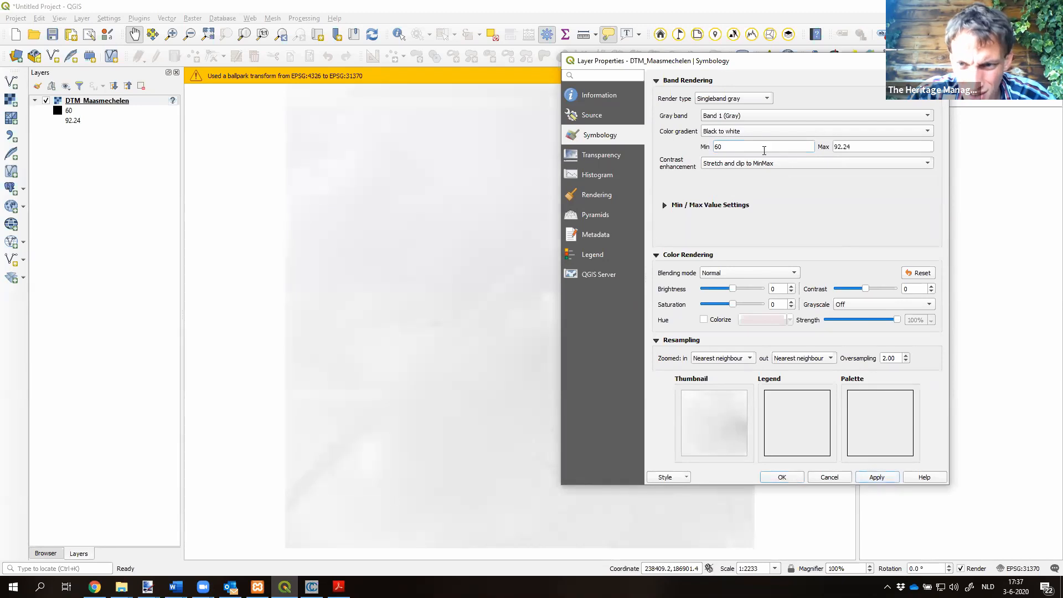
{"action": "left_click_drag", "start_coordinate": [764, 149], "coordinate": [698, 151]}
{"action": "type", "text": "70"}
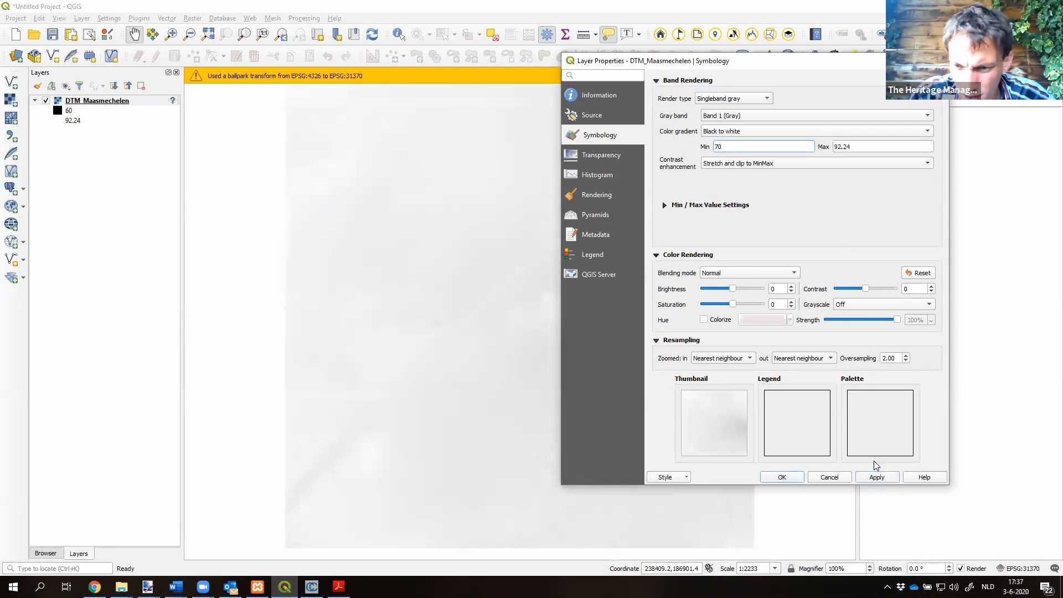
{"action": "left_click", "coordinate": [876, 477]}
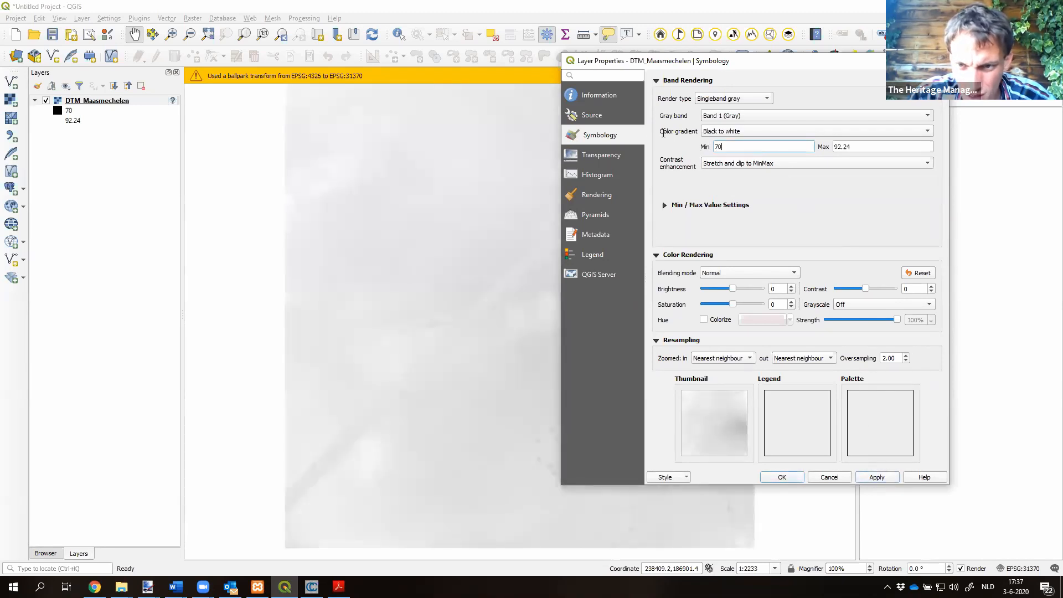
{"action": "left_click_drag", "start_coordinate": [763, 148], "coordinate": [651, 139]}
{"action": "type", "text": "80"}
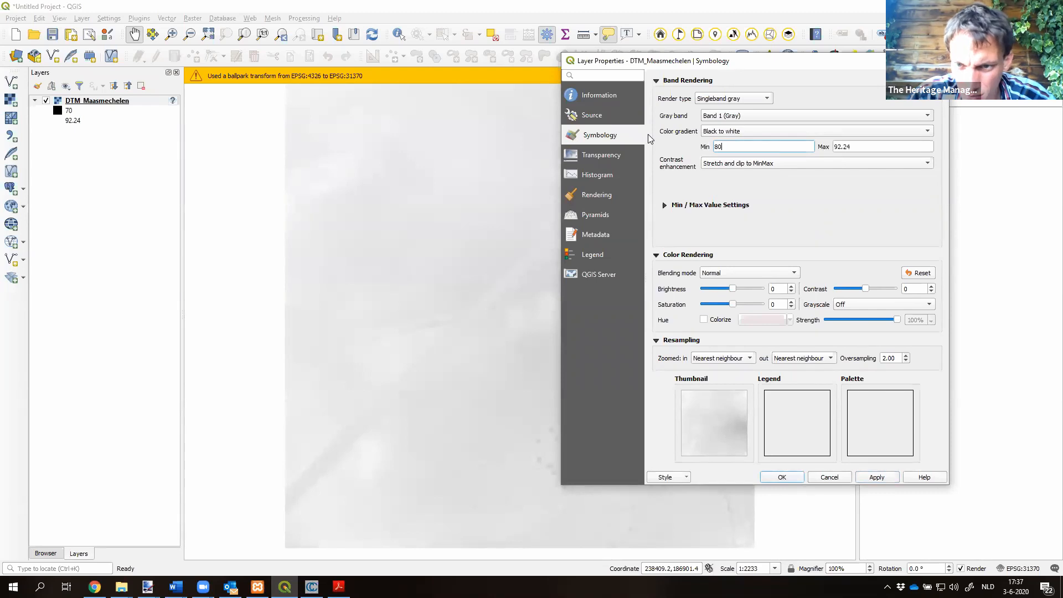
{"action": "left_click", "coordinate": [876, 477]}
{"action": "left_click", "coordinate": [797, 479]}
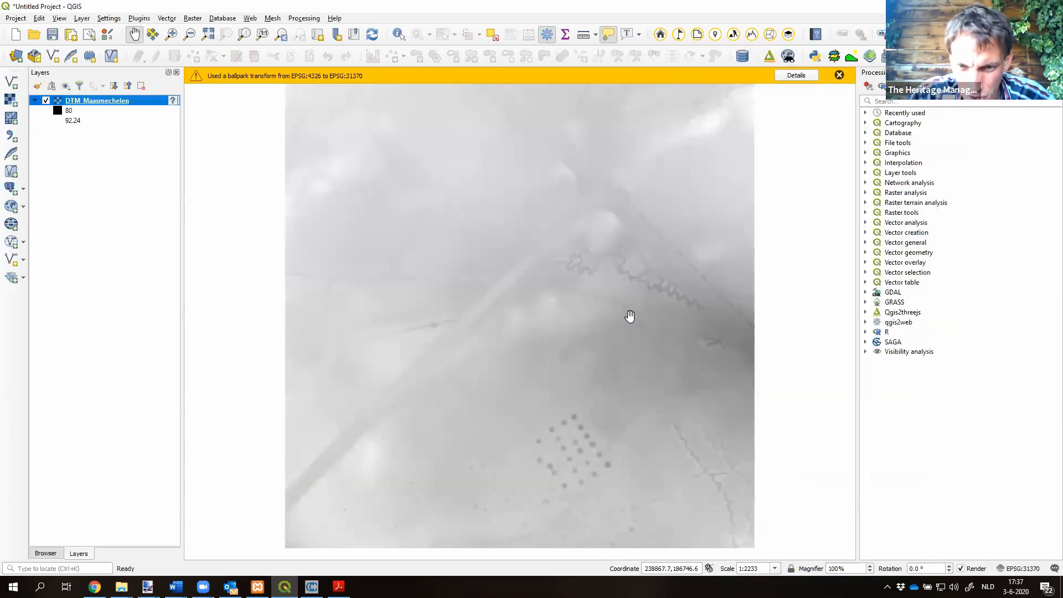
Step: Switch the DTM_Maasmechelen layer to Singleband pseudocolor rendering and apply a minimum of 70
{"action": "double_click", "coordinate": [119, 100]}
{"action": "left_click", "coordinate": [720, 101]}
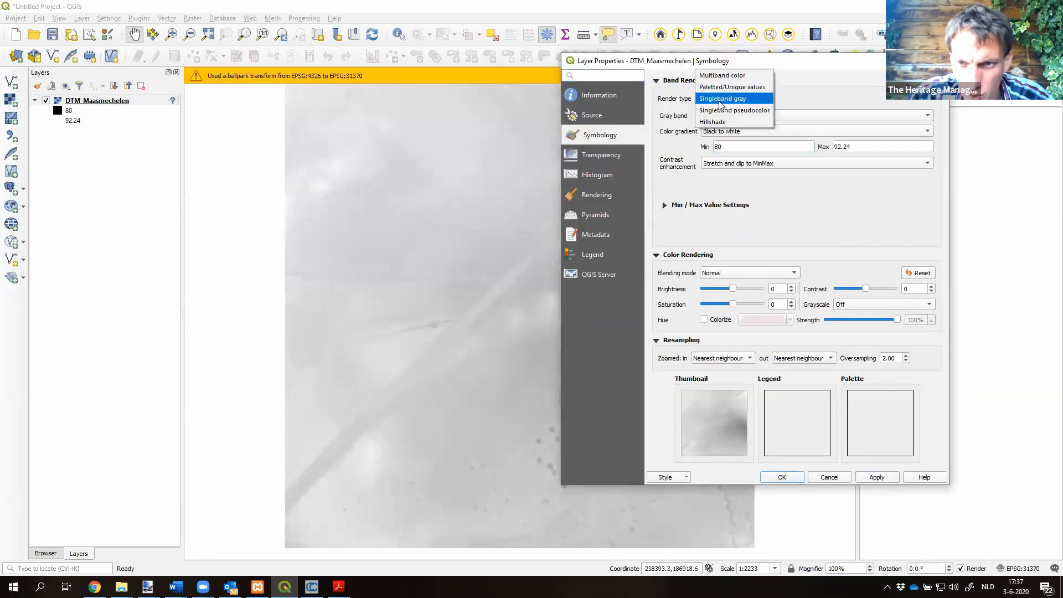
{"action": "left_click", "coordinate": [722, 111]}
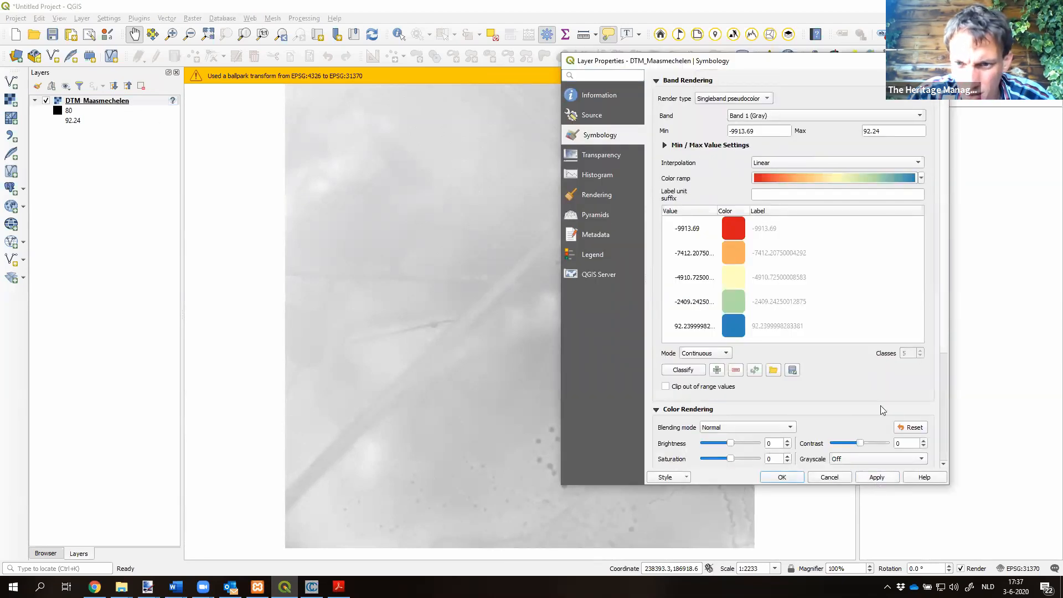
{"action": "left_click_drag", "start_coordinate": [785, 131], "coordinate": [692, 127]}
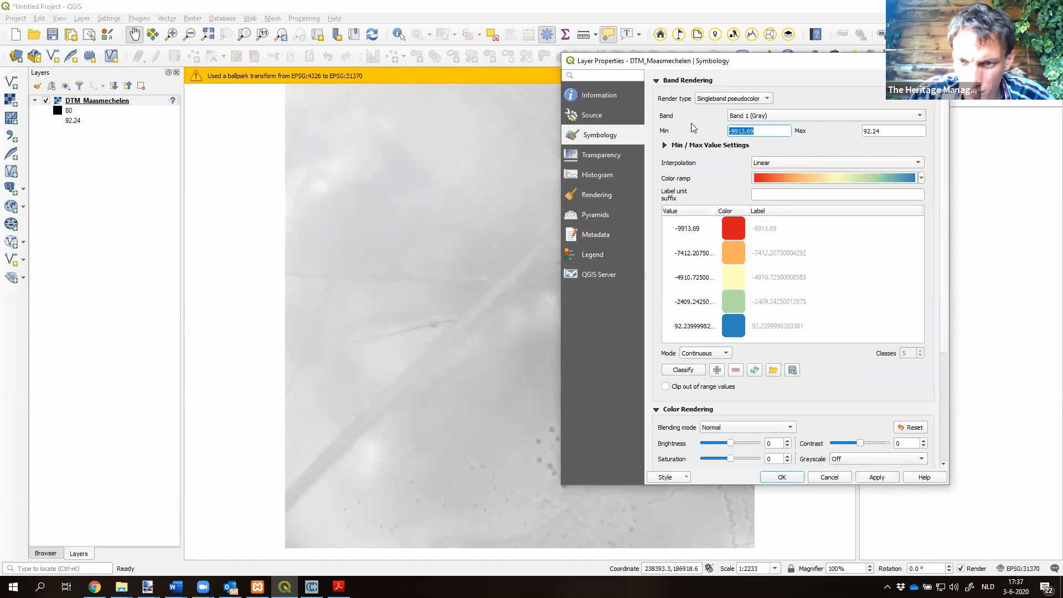
{"action": "type", "text": "70"}
{"action": "left_click", "coordinate": [881, 477]}
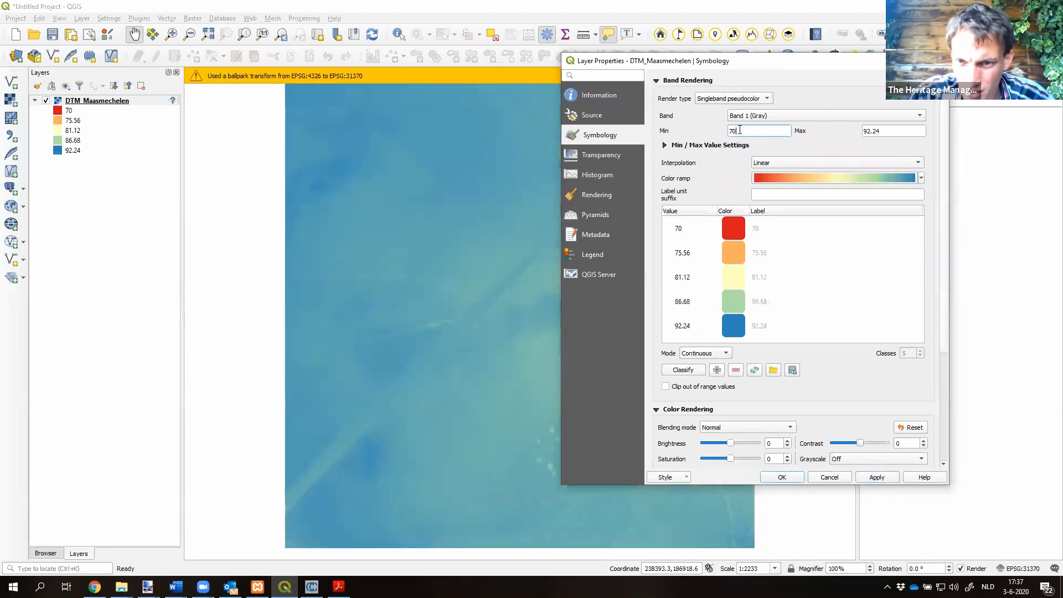
Step: Raise the pseudocolor minimum first to 80 and finally to 85, and accept the layer properties
{"action": "left_click_drag", "start_coordinate": [739, 130], "coordinate": [693, 128]}
{"action": "type", "text": "80"}
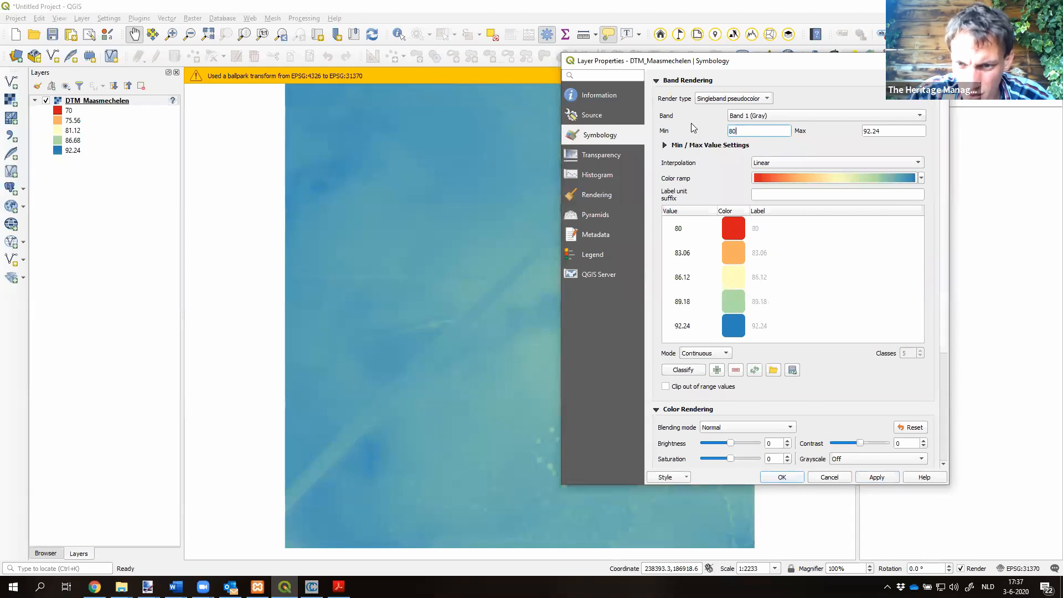
{"action": "left_click", "coordinate": [867, 478]}
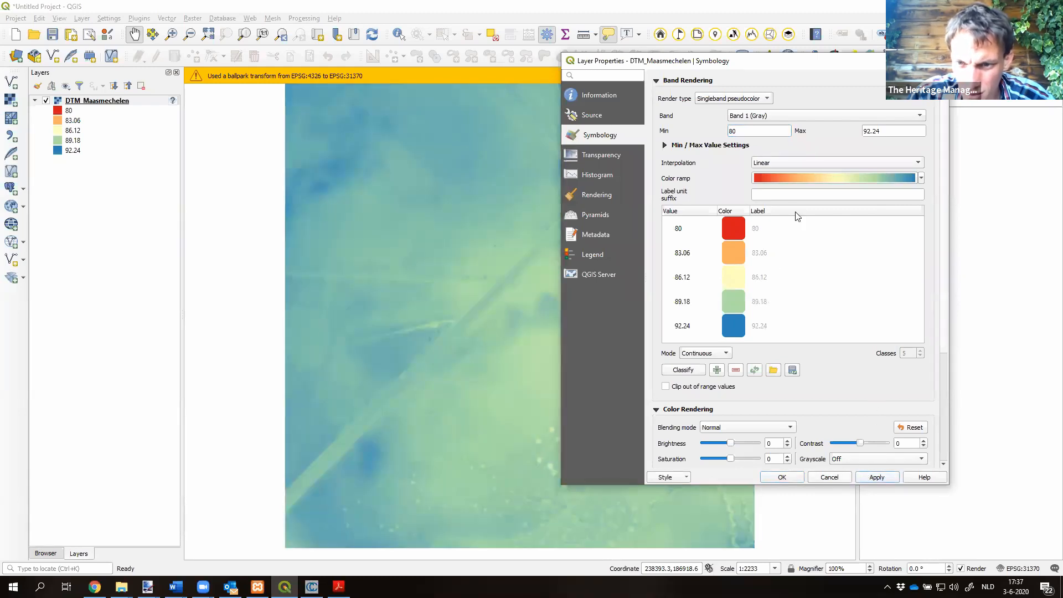
{"action": "double_click", "coordinate": [750, 131]}
{"action": "type", "text": "85"}
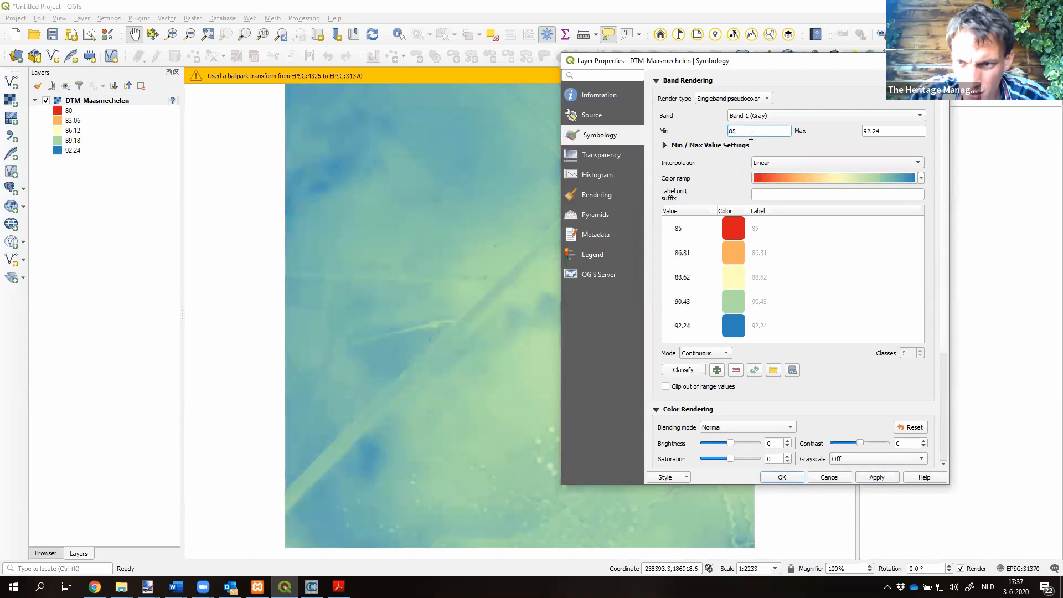
{"action": "left_click", "coordinate": [878, 478]}
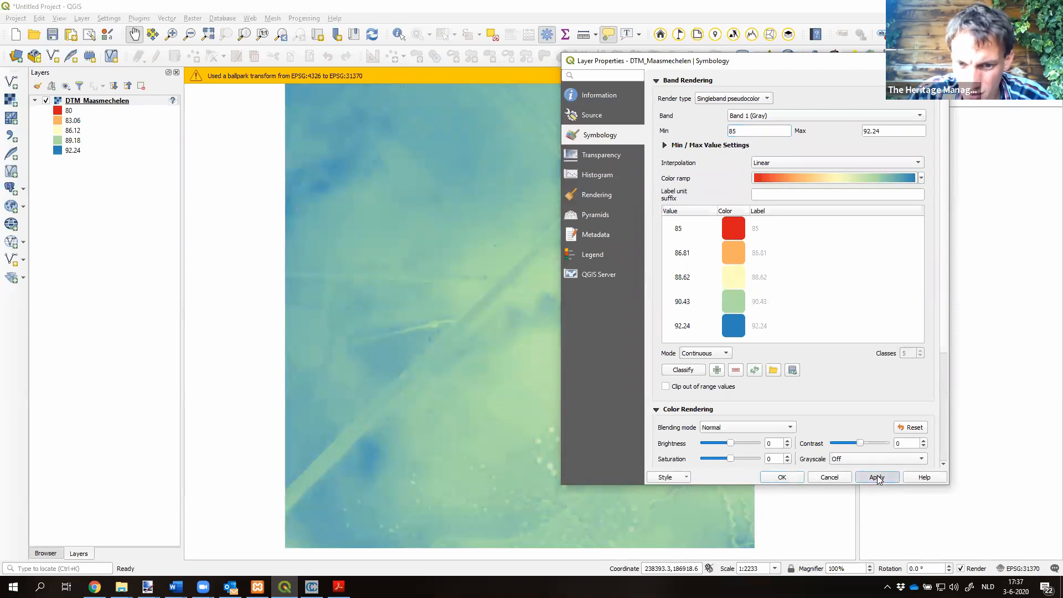
{"action": "left_click", "coordinate": [781, 477]}
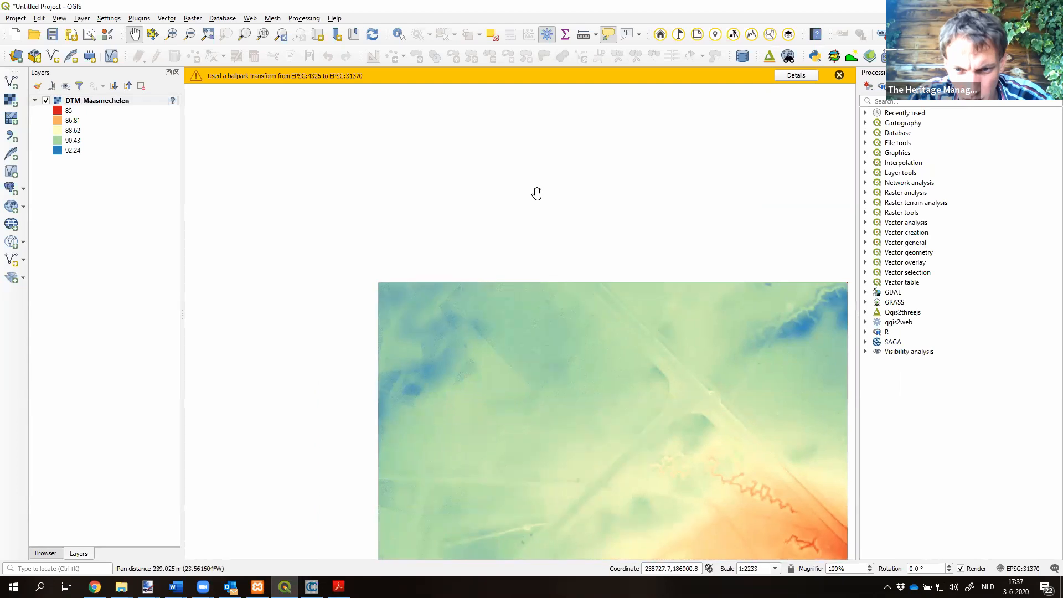
Step: Examine the coloured terrain raster on the map and switch to the PDF slide on digital elevation models
{"action": "left_click_drag", "start_coordinate": [537, 195], "coordinate": [574, 200]}
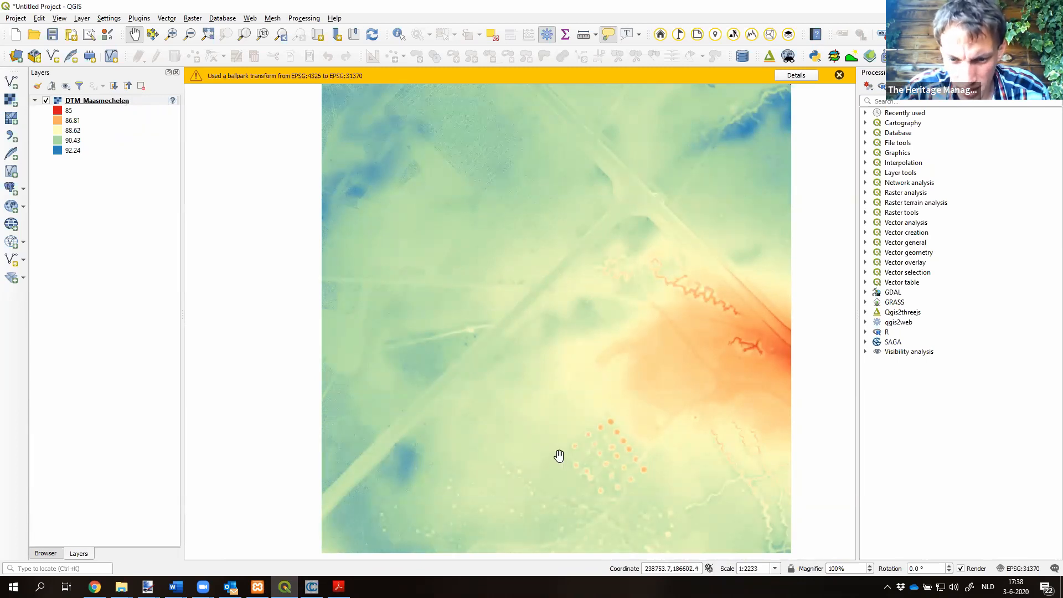
{"action": "left_click_drag", "start_coordinate": [558, 454], "coordinate": [605, 490]}
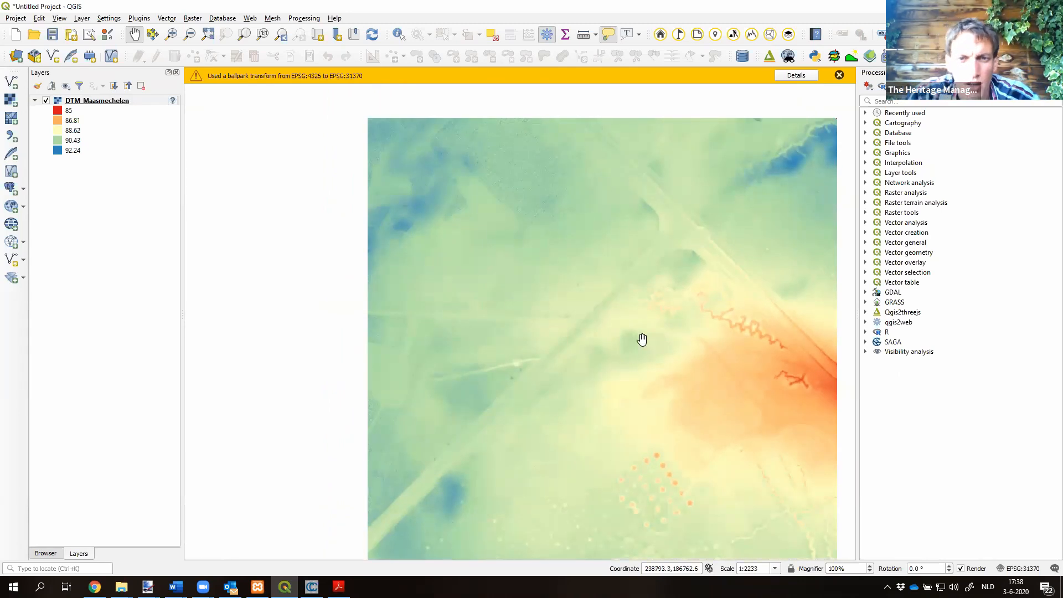
{"action": "key", "text": "alt+Tab"}
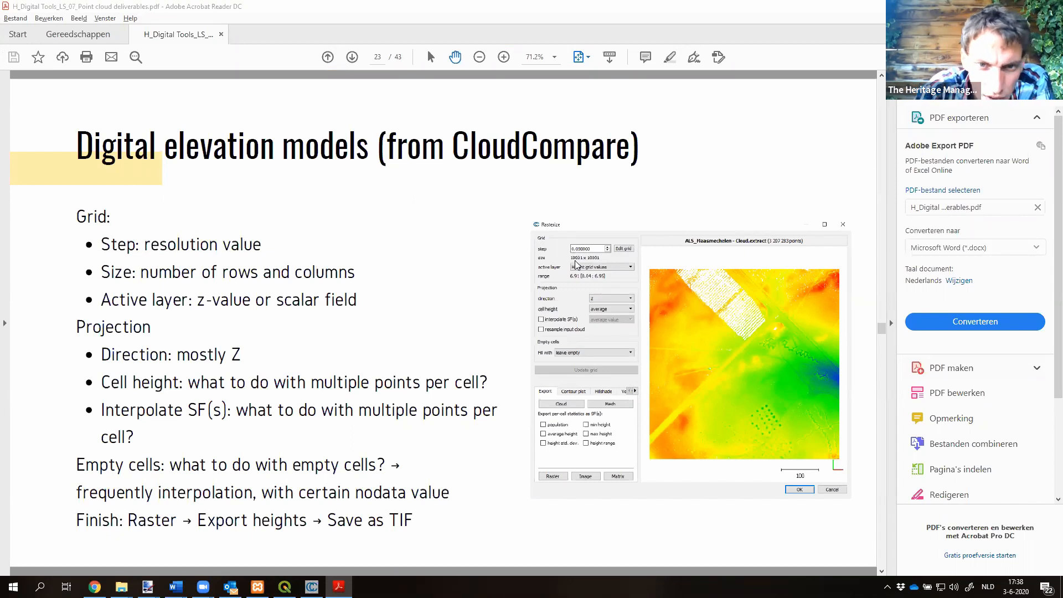
Step: Switch to CloudCompare's Rasterize dialog, set the active layer to RGB and update the grid
{"action": "key", "text": "alt+Tab"}
{"action": "key", "text": "alt+Tab"}
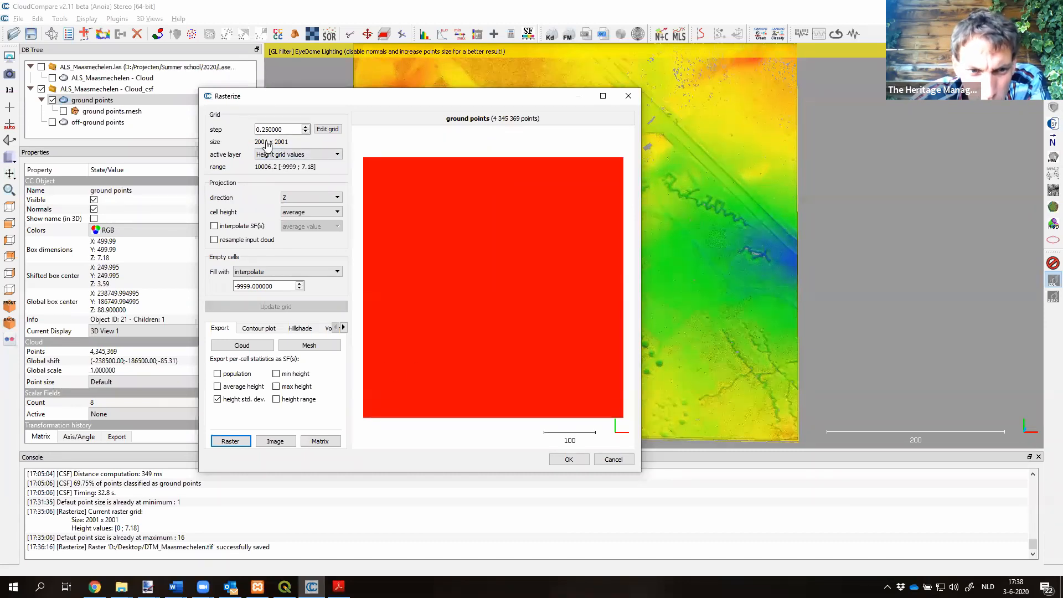
{"action": "left_click", "coordinate": [324, 156]}
{"action": "left_click", "coordinate": [326, 155]}
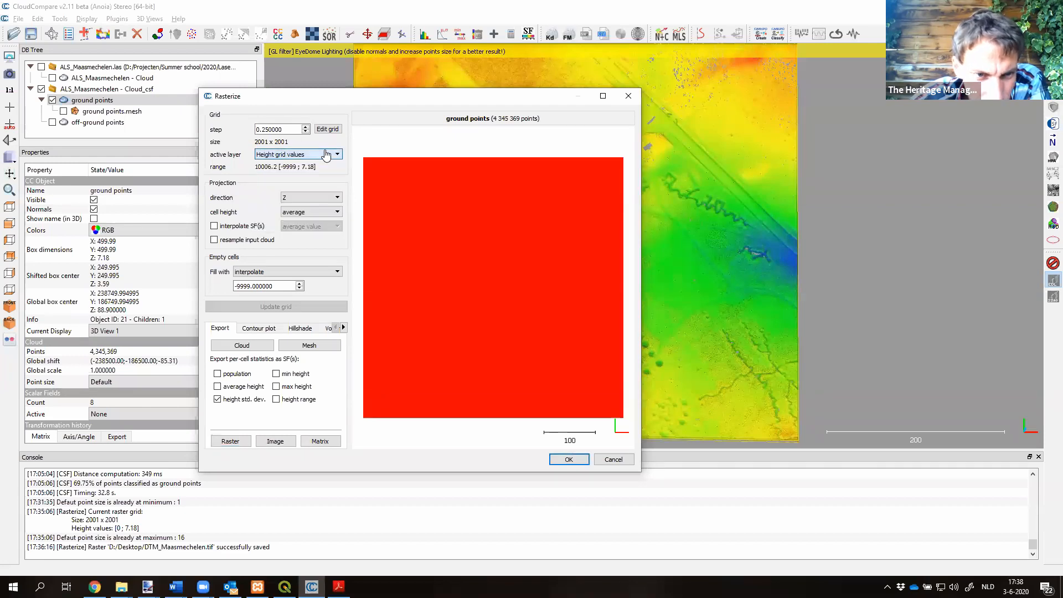
{"action": "left_click", "coordinate": [326, 155]}
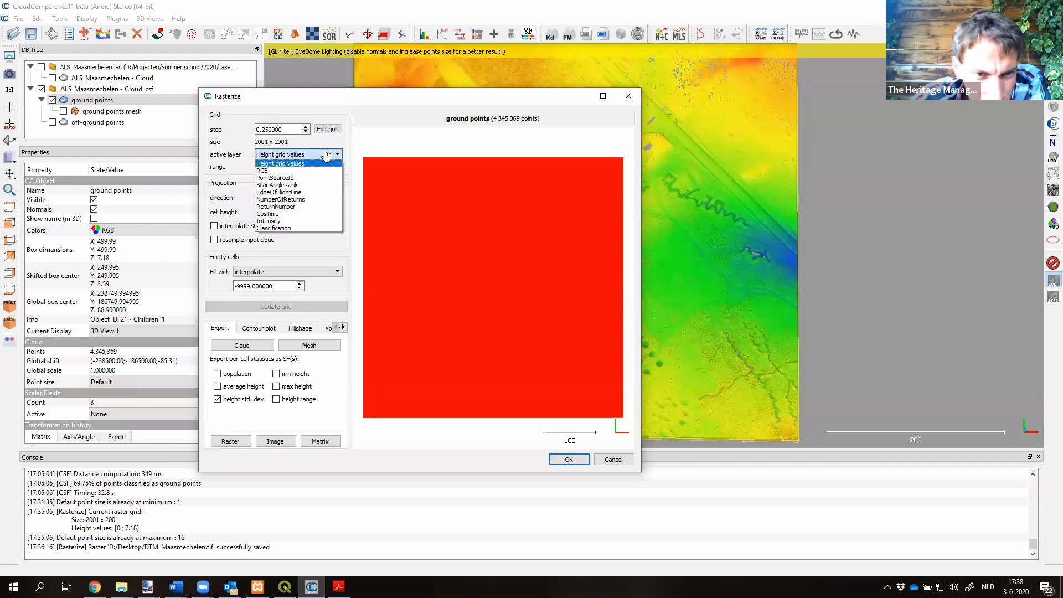
{"action": "left_click", "coordinate": [289, 171]}
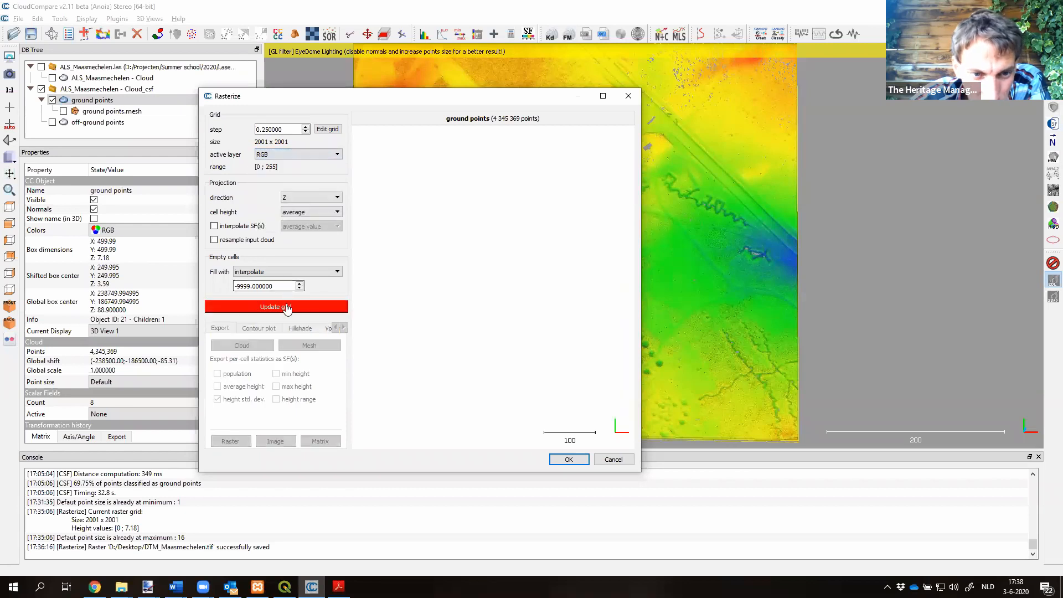
{"action": "left_click", "coordinate": [286, 306]}
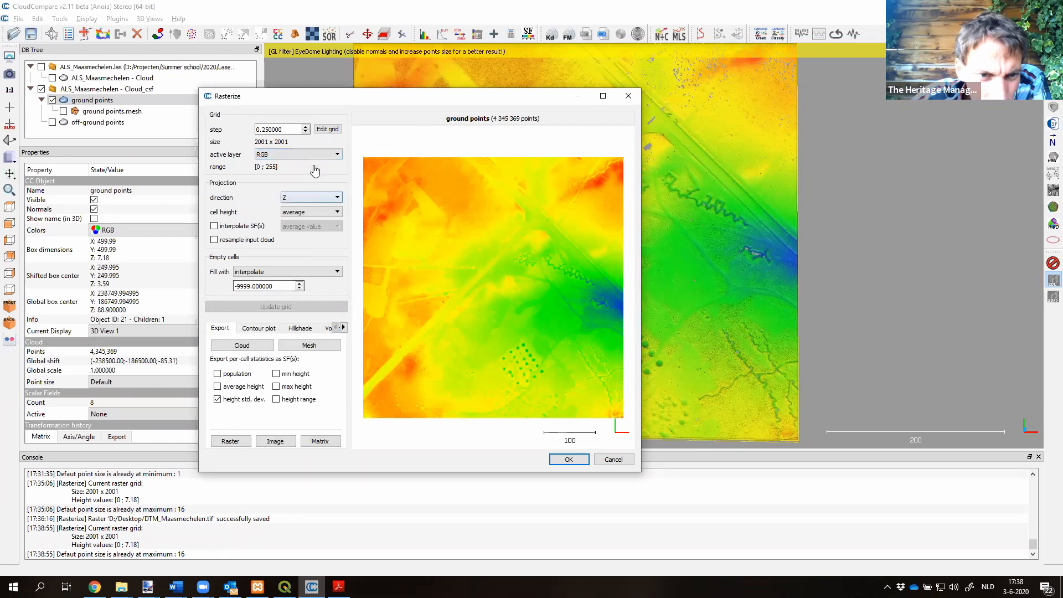
Step: Export the ground points raster with RGB colors only, without heights, as the GeoTIFF RGB_Maasmechelen on the desktop
{"action": "left_click", "coordinate": [230, 441]}
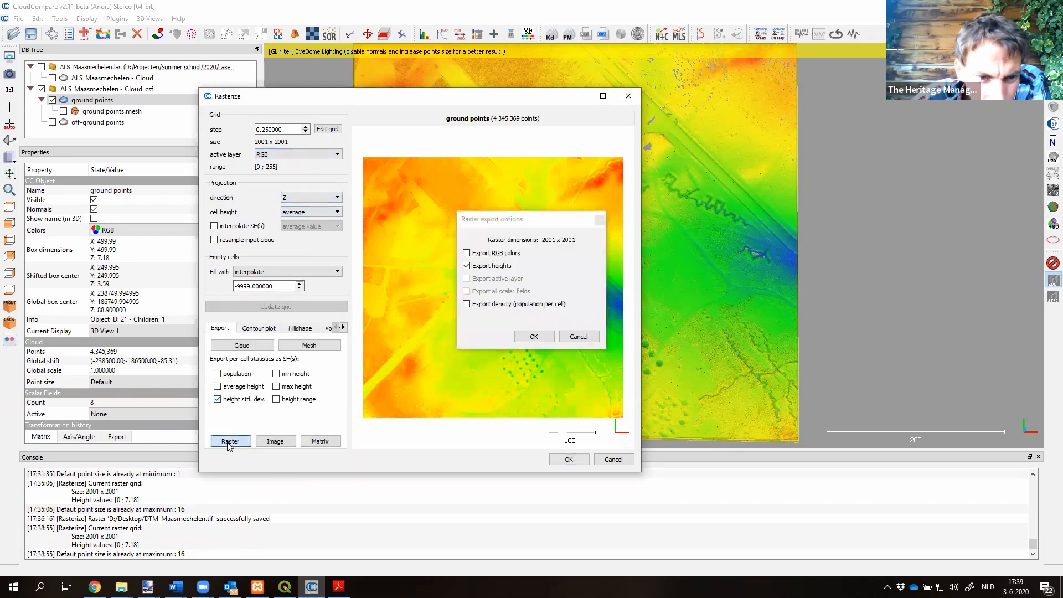
{"action": "left_click", "coordinate": [466, 253]}
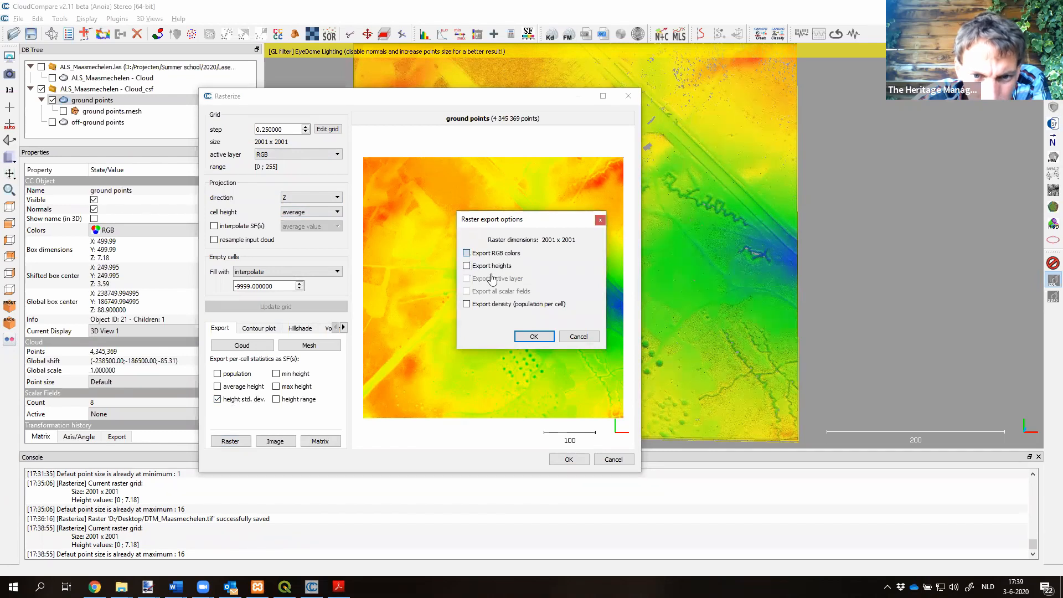
{"action": "left_click", "coordinate": [531, 338]}
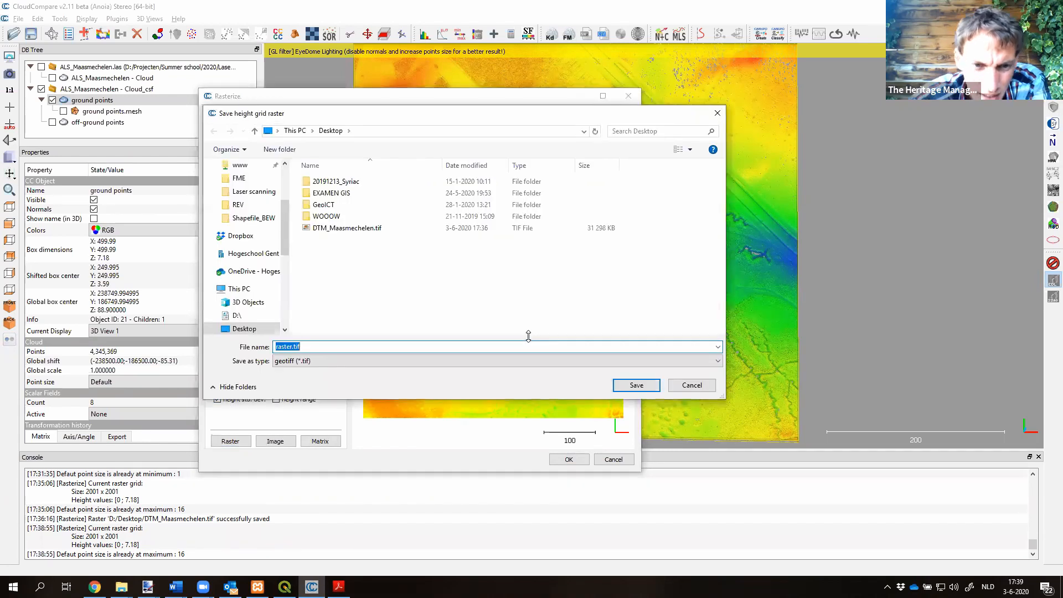
{"action": "type", "text": "R"}
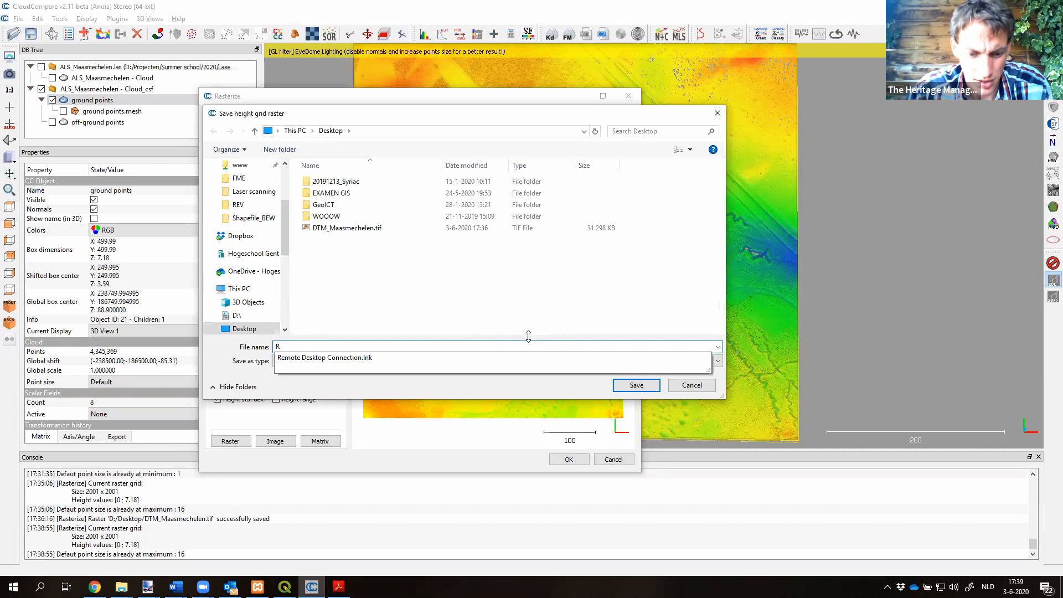
{"action": "type", "text": "GB_Maasmechelen"}
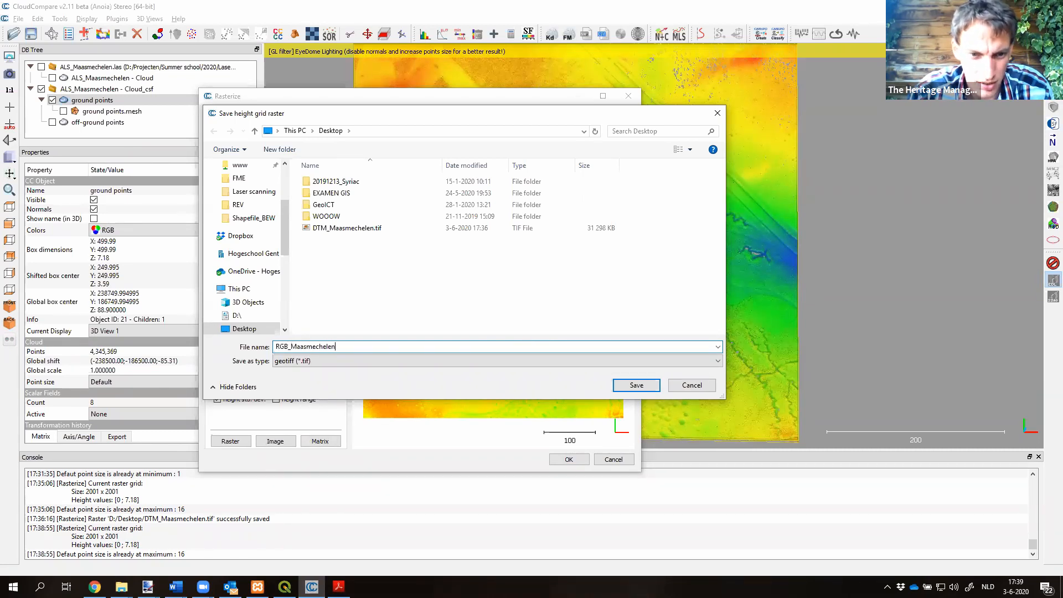
{"action": "key", "text": "Return"}
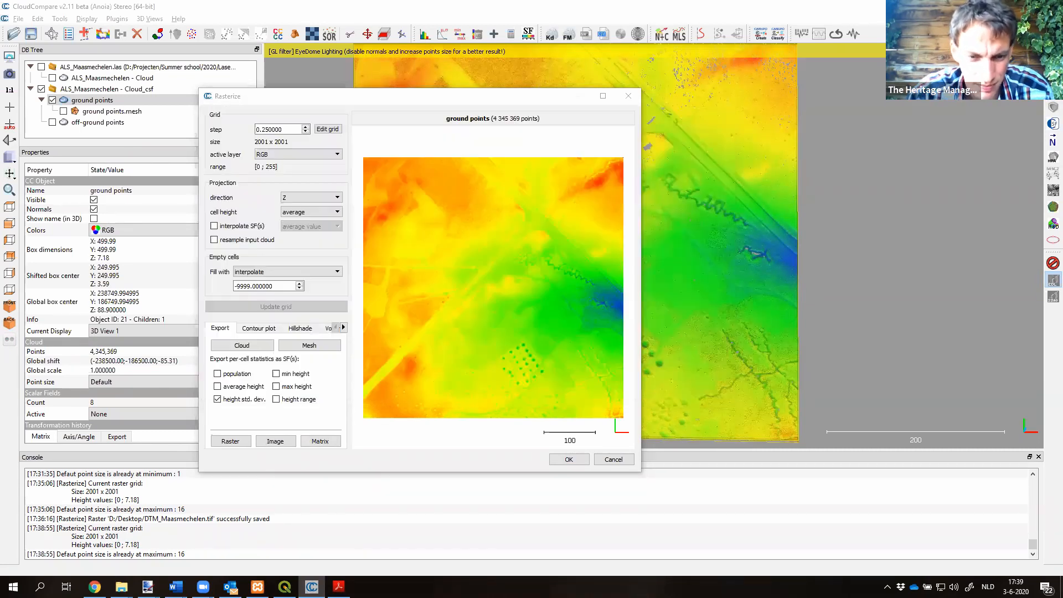
Step: Check the exported RGB raster on the desktop, return to CloudCompare and close the Rasterize dialog
{"action": "key", "text": "alt+Tab"}
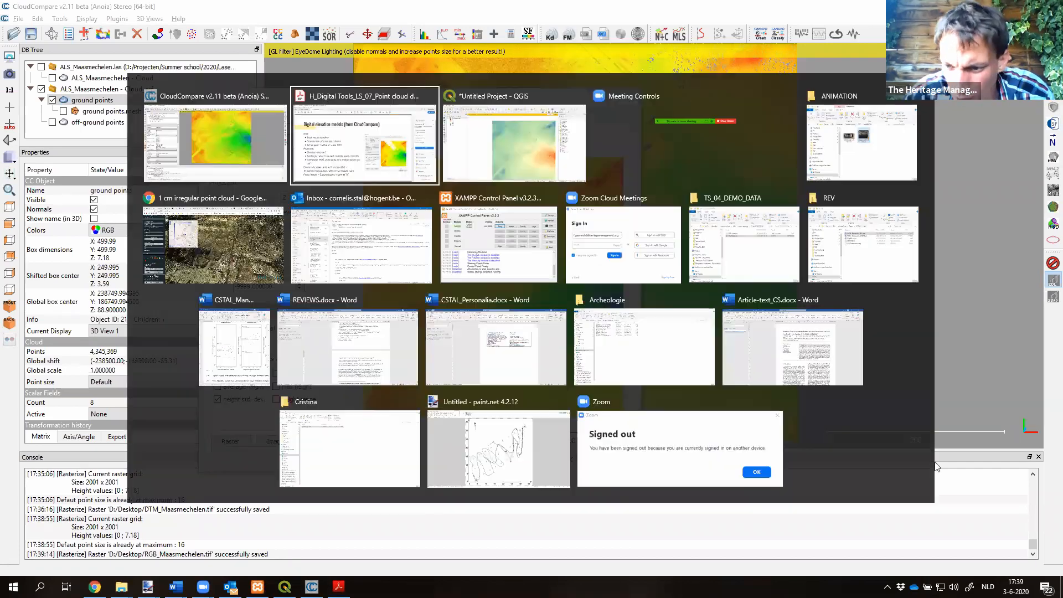
{"action": "key", "text": "super+d"}
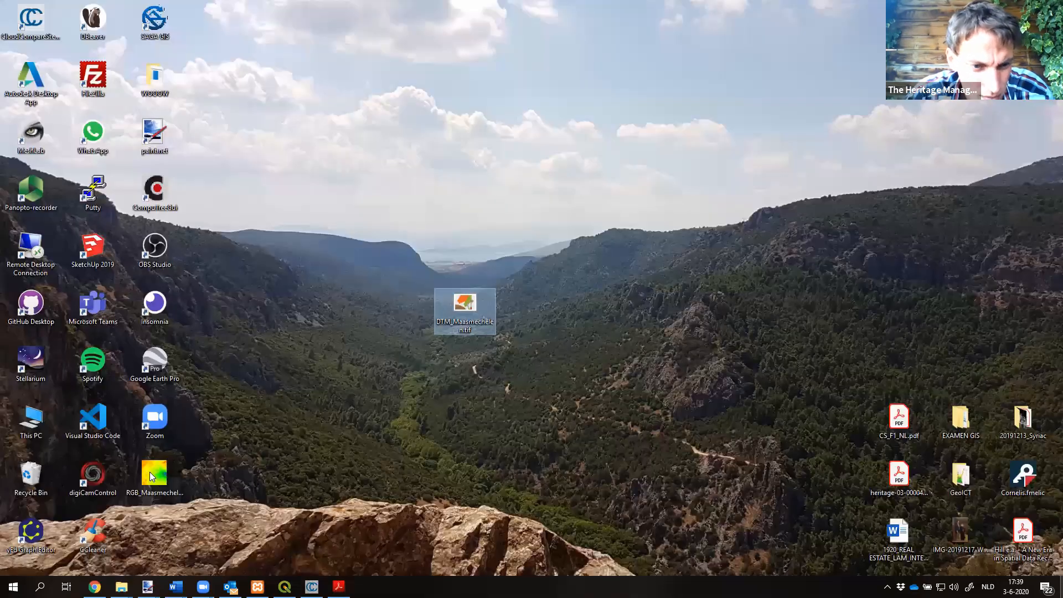
{"action": "key", "text": "super+d"}
{"action": "key", "text": "alt+Tab"}
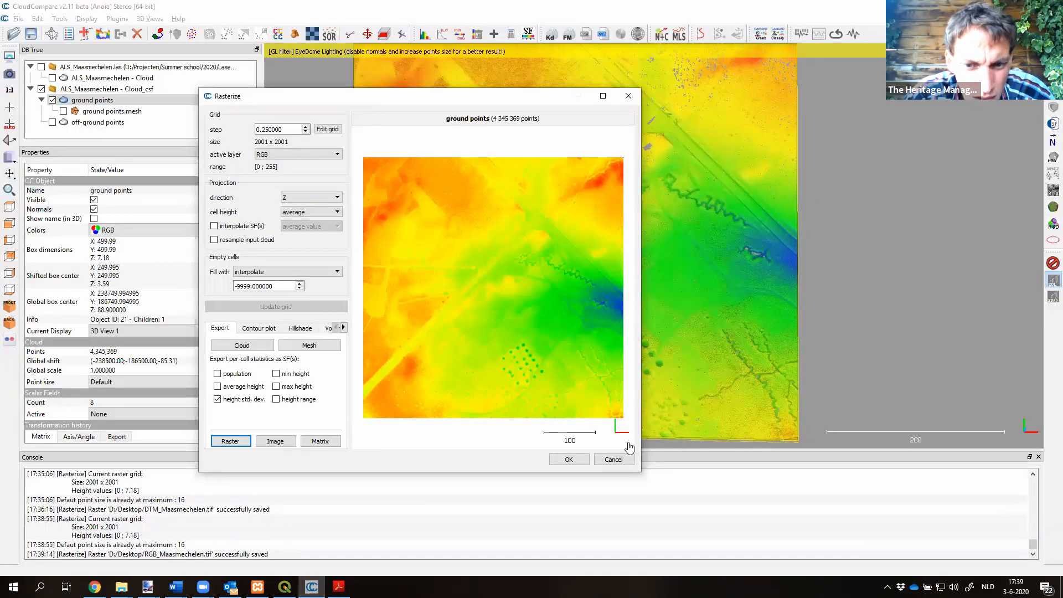
{"action": "left_click", "coordinate": [613, 459]}
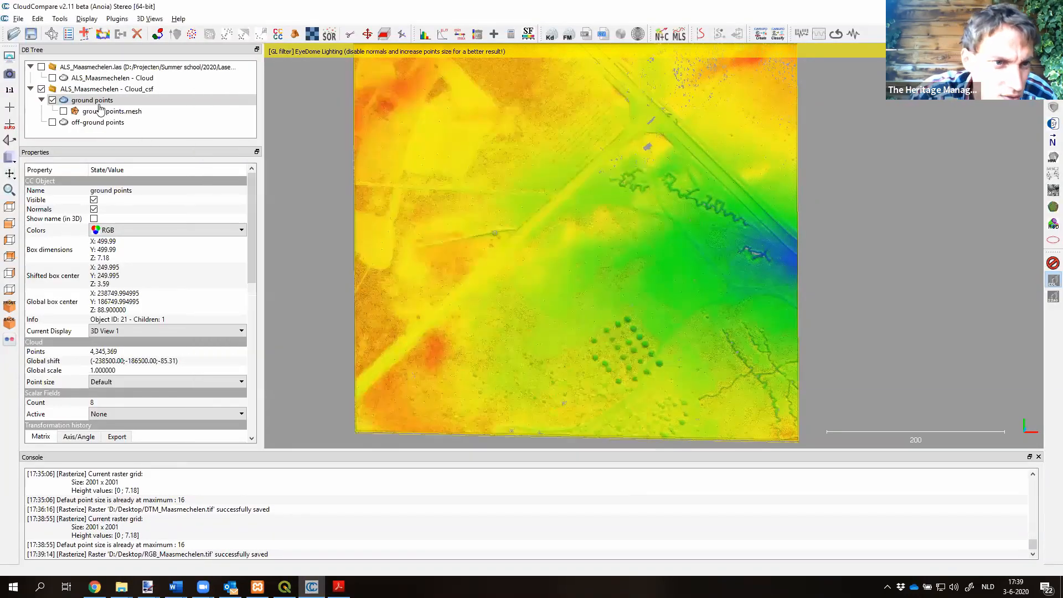
Step: Try the scalar field and RGB colour displays on the ground points cloud and set its colors to None
{"action": "left_click", "coordinate": [127, 231]}
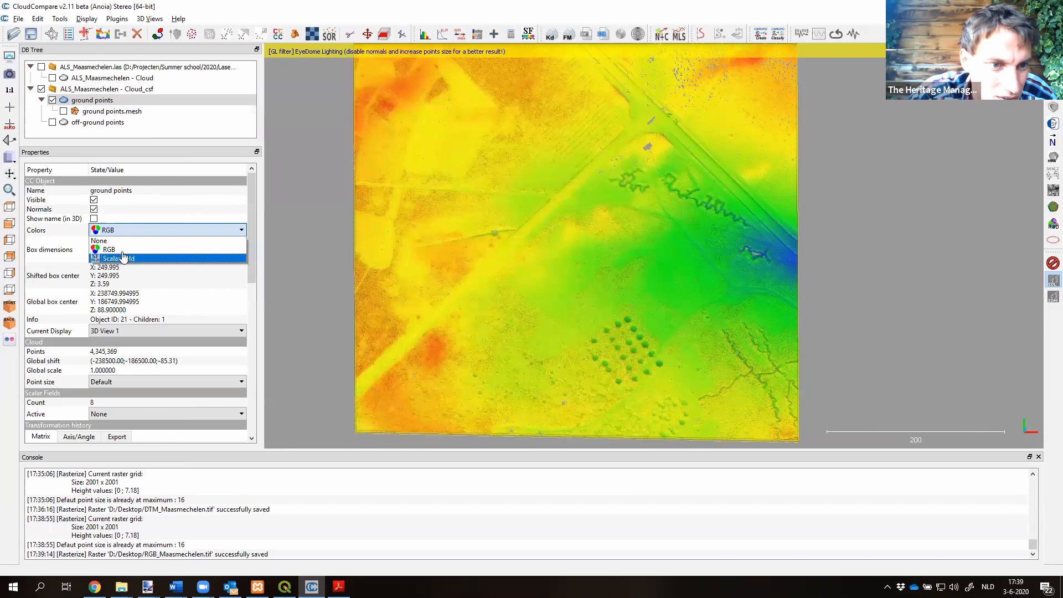
{"action": "left_click", "coordinate": [123, 258]}
{"action": "left_click", "coordinate": [124, 231]}
{"action": "left_click", "coordinate": [123, 249]}
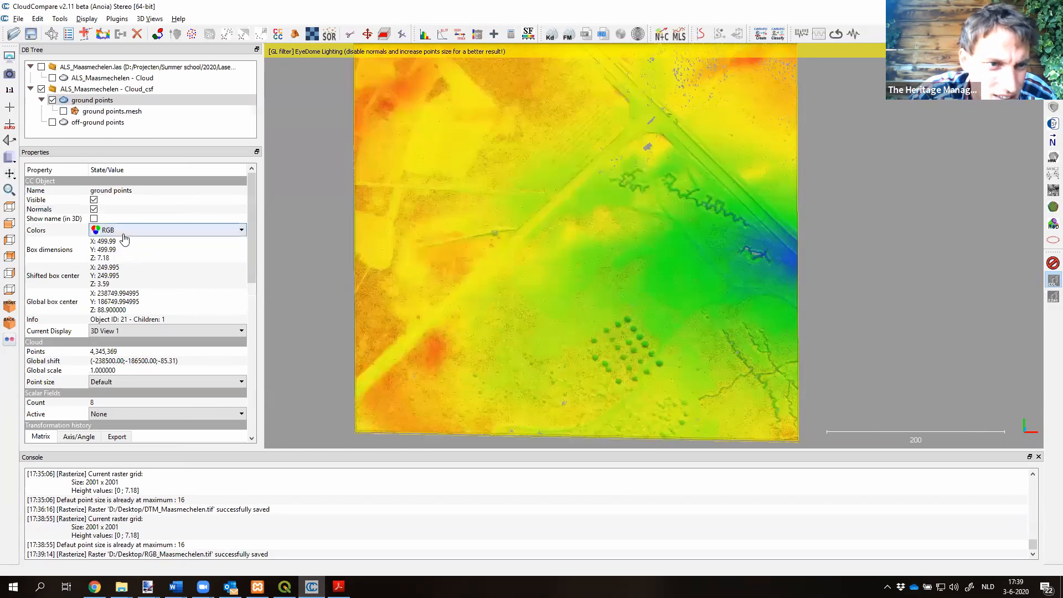
{"action": "left_click", "coordinate": [121, 231]}
{"action": "left_click", "coordinate": [99, 240]}
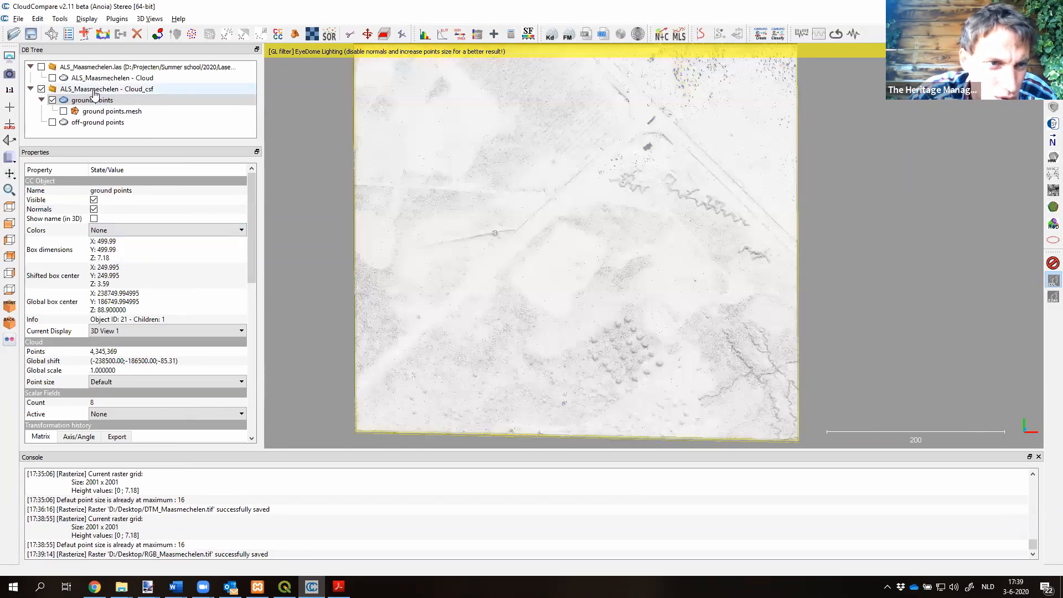
Step: Show only the original ALS_Maasmechelen - Cloud instead of the Cloud_csf group and display it in RGB colors
{"action": "left_click", "coordinate": [97, 78]}
{"action": "left_click", "coordinate": [41, 67]}
{"action": "left_click", "coordinate": [41, 89]}
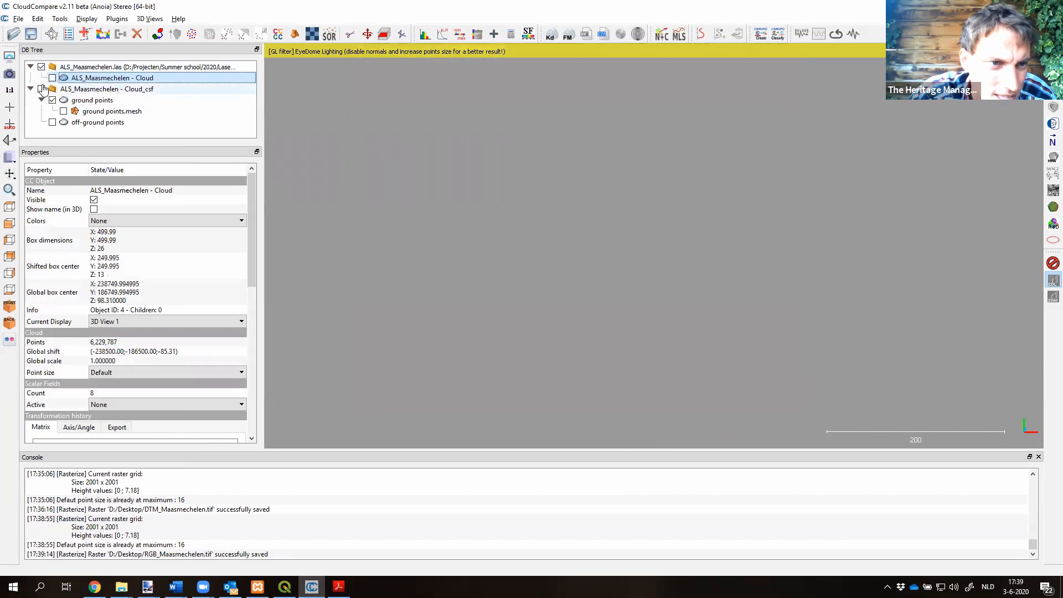
{"action": "left_click", "coordinate": [134, 222]}
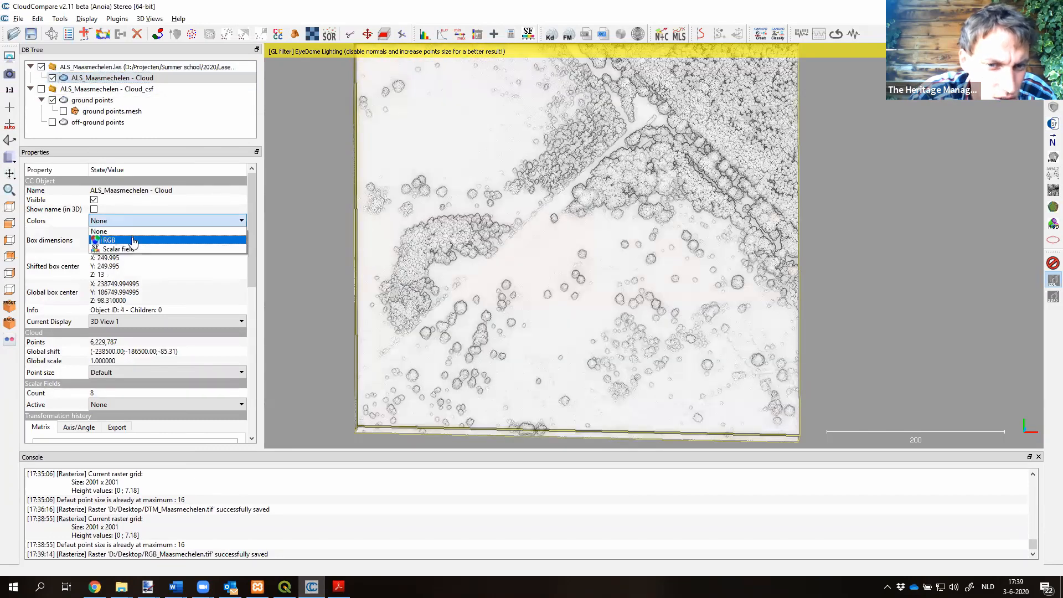
{"action": "left_click", "coordinate": [133, 240]}
{"action": "right_click_drag", "start_coordinate": [500, 195], "coordinate": [490, 250]}
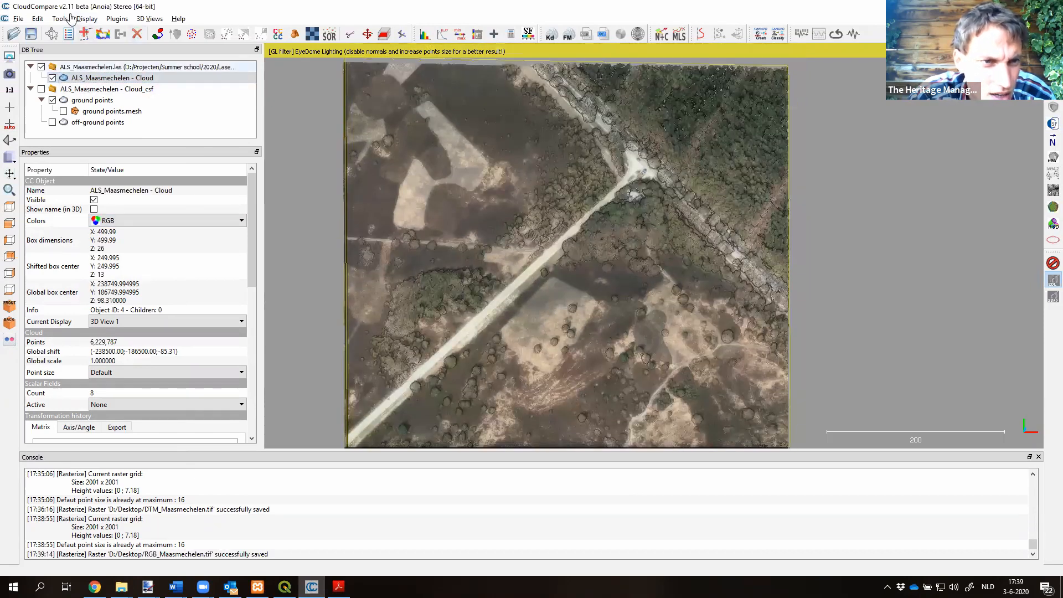
Step: Rasterize the ALS_Maasmechelen cloud with a step of 0.25 and RGB as active layer, and update the grid
{"action": "left_click", "coordinate": [60, 18]}
{"action": "mouse_move", "coordinate": [81, 43]}
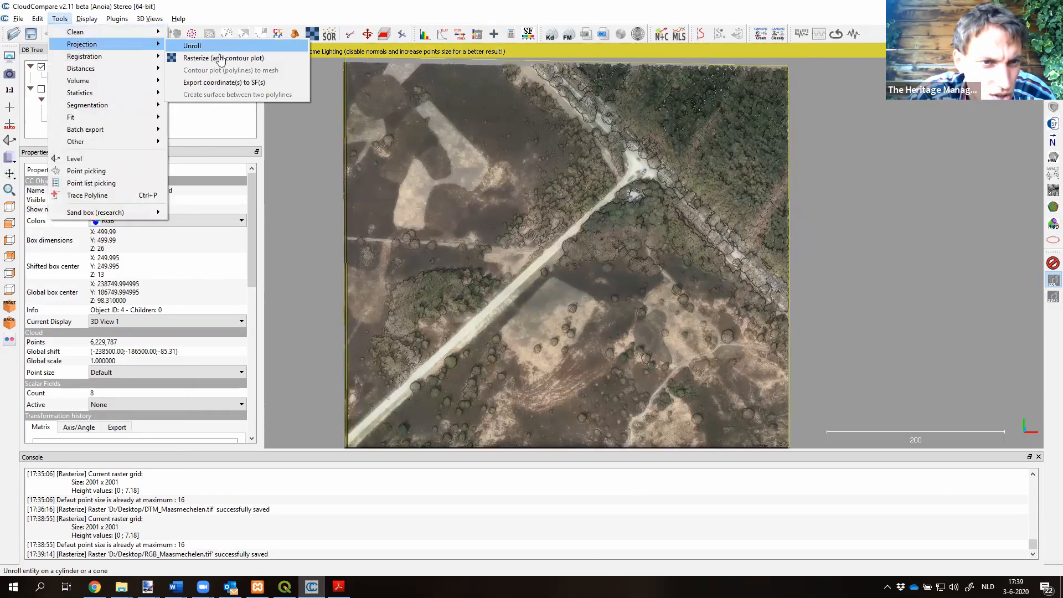
{"action": "left_click", "coordinate": [220, 56]}
{"action": "left_click_drag", "start_coordinate": [412, 135], "coordinate": [366, 135]}
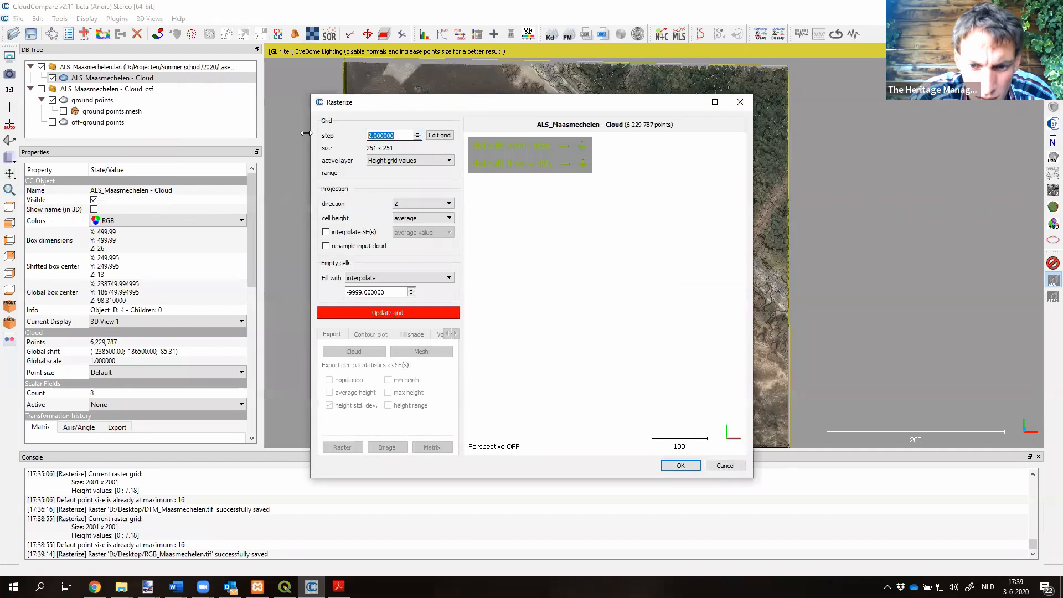
{"action": "type", "text": ".25"}
{"action": "left_click", "coordinate": [407, 161]}
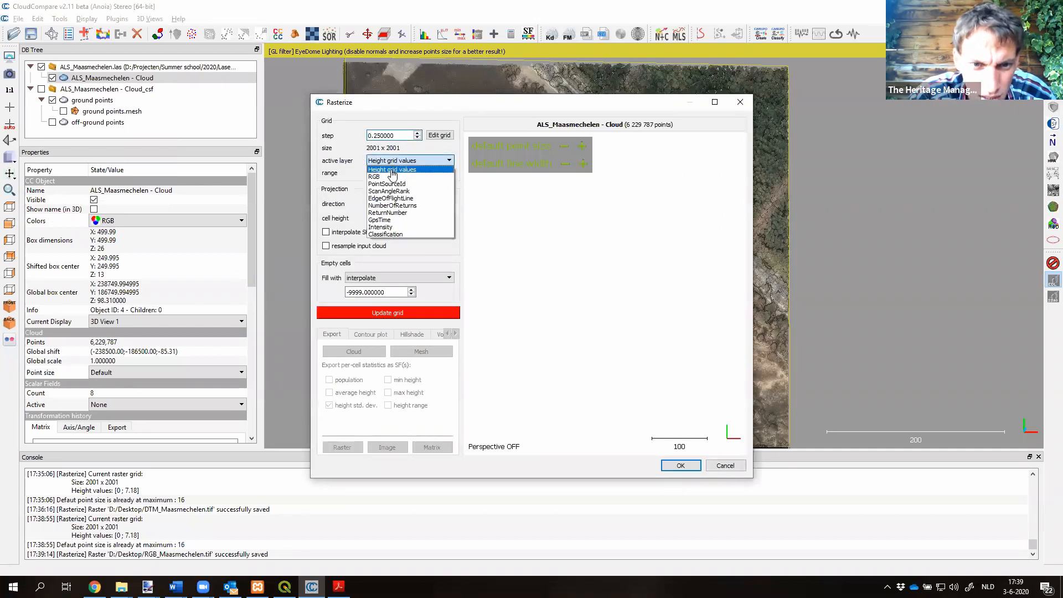
{"action": "left_click", "coordinate": [389, 177]}
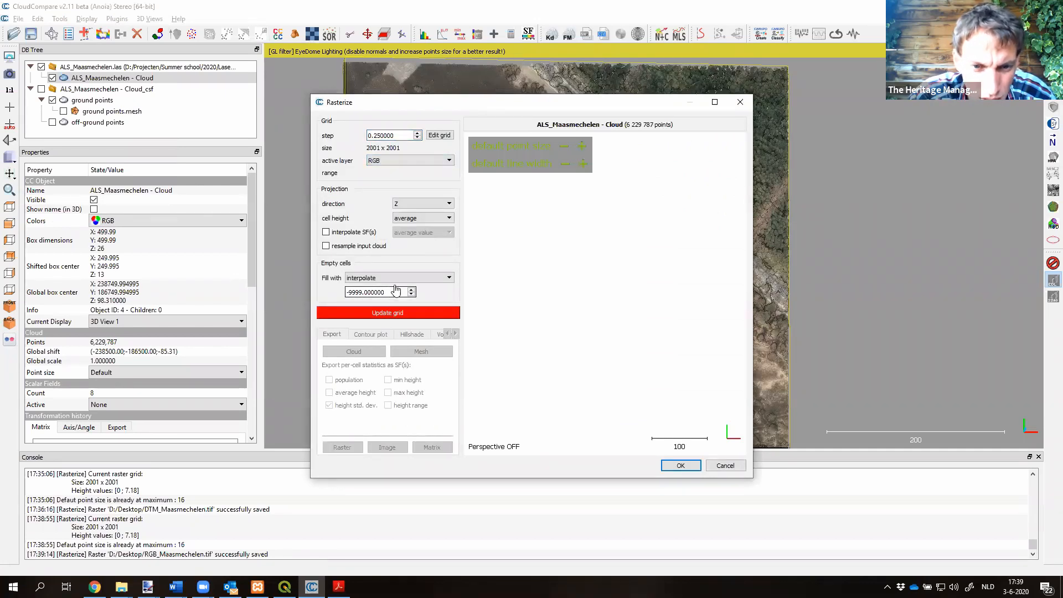
{"action": "left_click", "coordinate": [389, 315]}
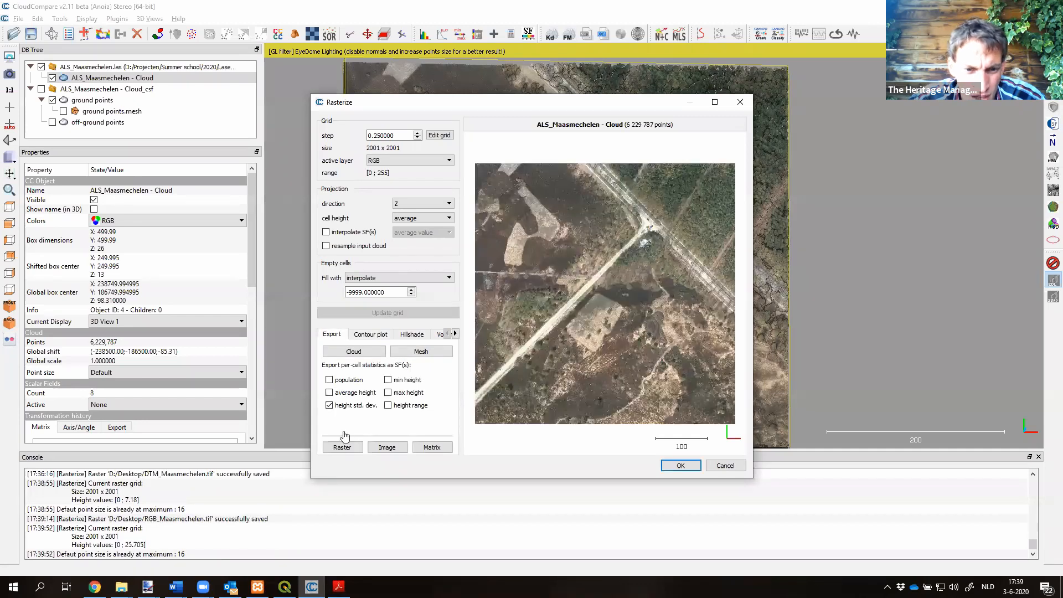
Step: Export the raster with RGB colors only, overwriting RGB_Maasmechelen.tif on the desktop
{"action": "left_click", "coordinate": [341, 448]}
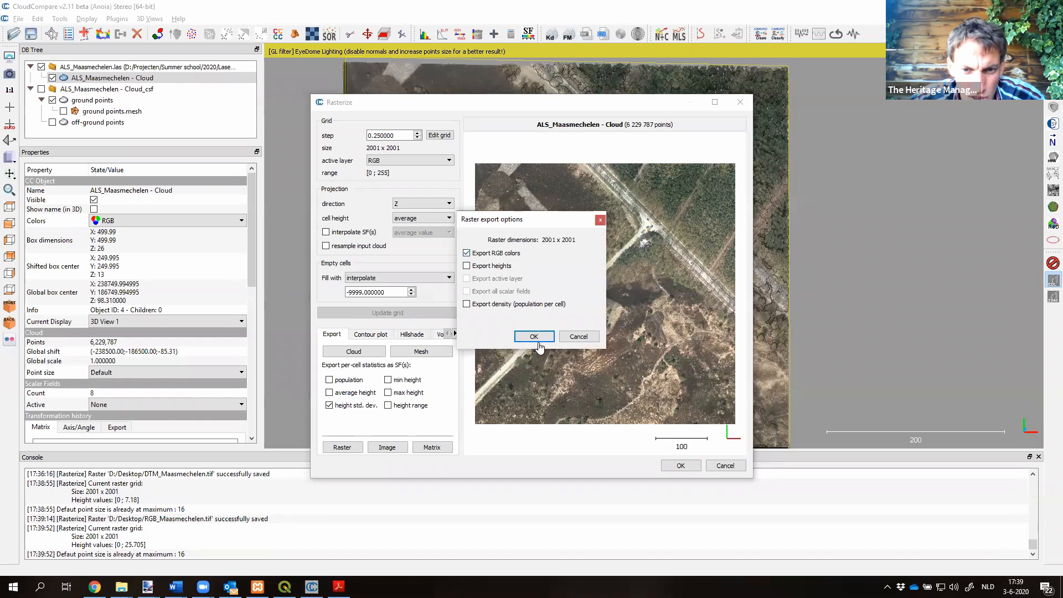
{"action": "left_click", "coordinate": [533, 337]}
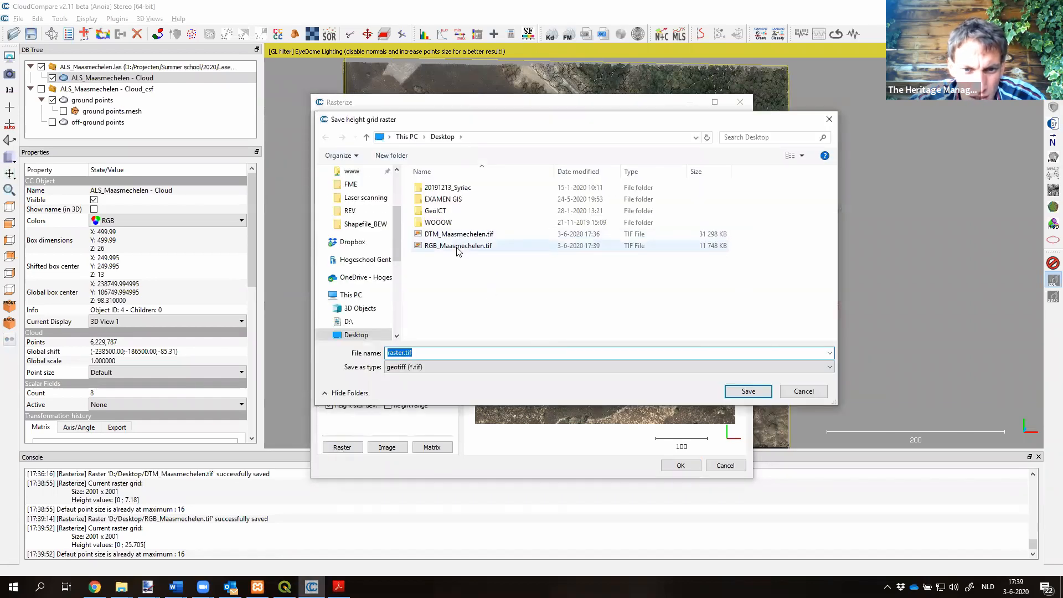
{"action": "left_click", "coordinate": [459, 247]}
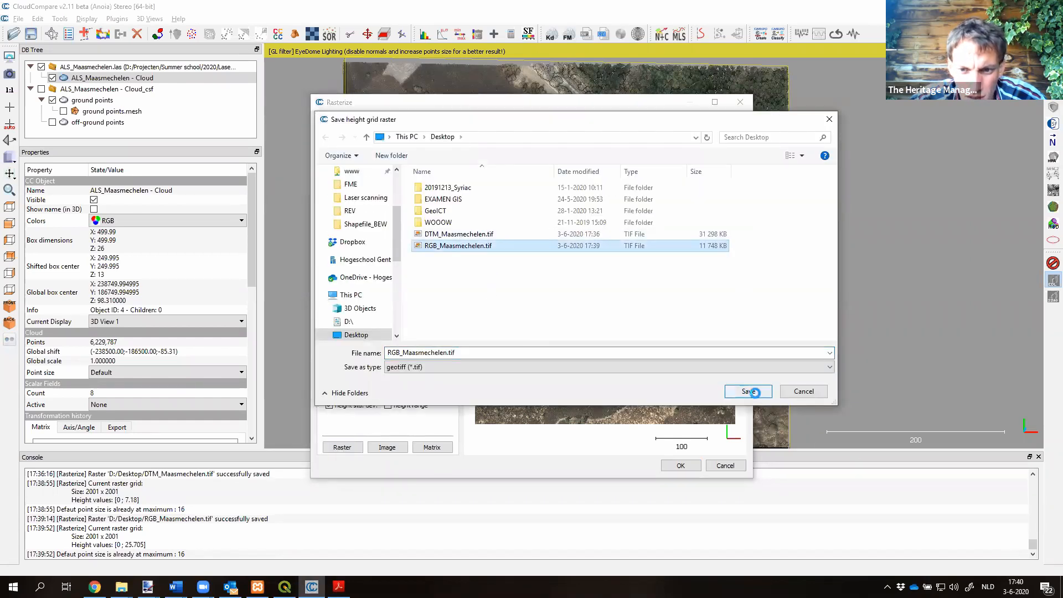
{"action": "left_click", "coordinate": [747, 391]}
{"action": "left_click", "coordinate": [543, 295]}
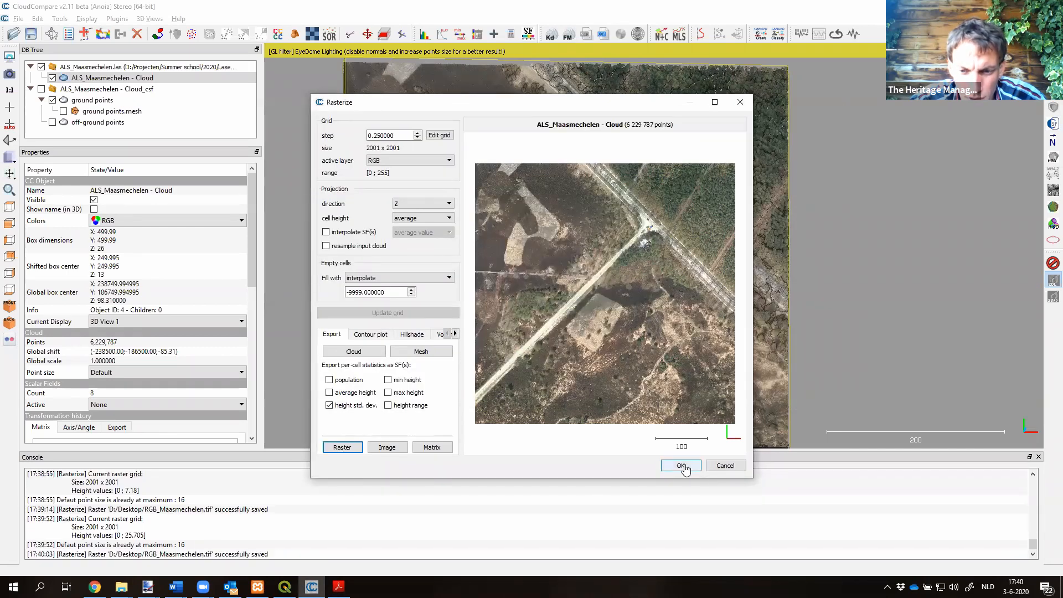
Step: Add RGB_Maasmechelen.tif from the desktop to the QGIS project as a raster layer
{"action": "left_click", "coordinate": [1061, 592]}
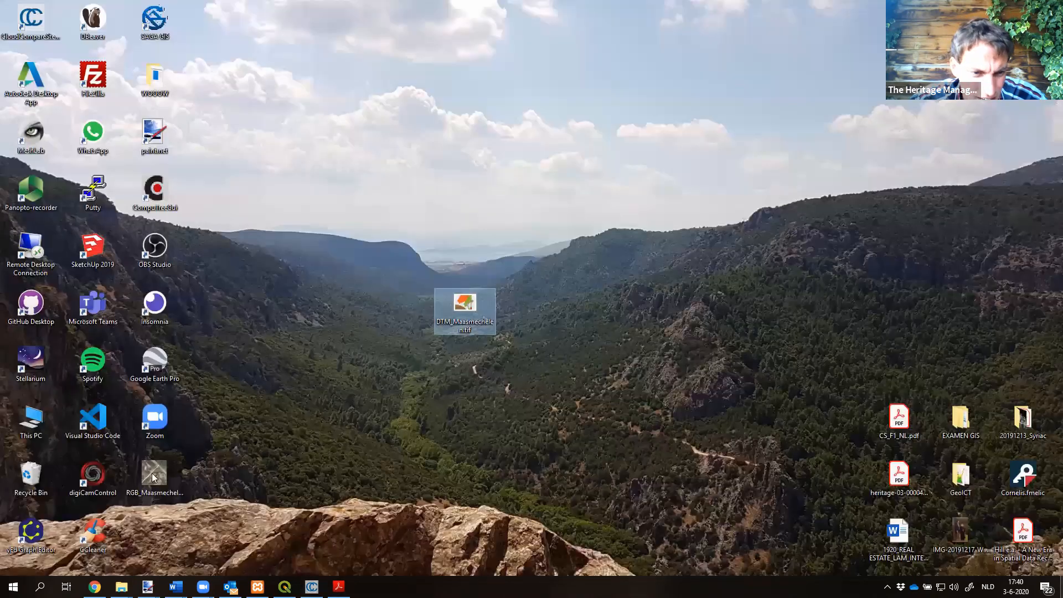
{"action": "left_click_drag", "start_coordinate": [155, 476], "coordinate": [479, 324]}
{"action": "key", "text": "alt+Tab"}
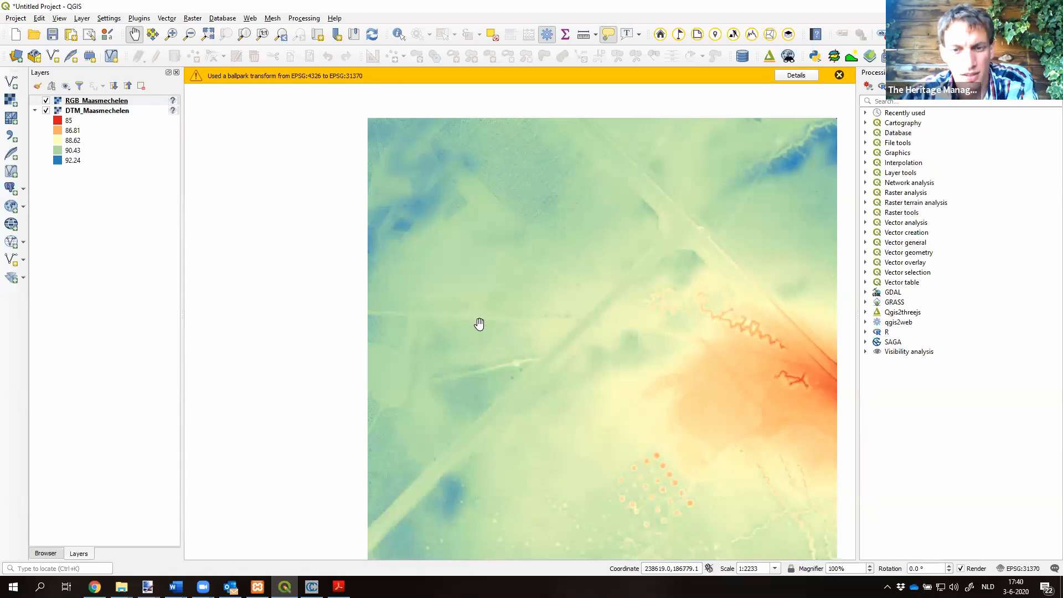
Step: Toggle the RGB_Maasmechelen layer's visibility to compare it with the terrain model, leaving it visible
{"action": "left_click", "coordinate": [47, 101]}
{"action": "left_click", "coordinate": [46, 101]}
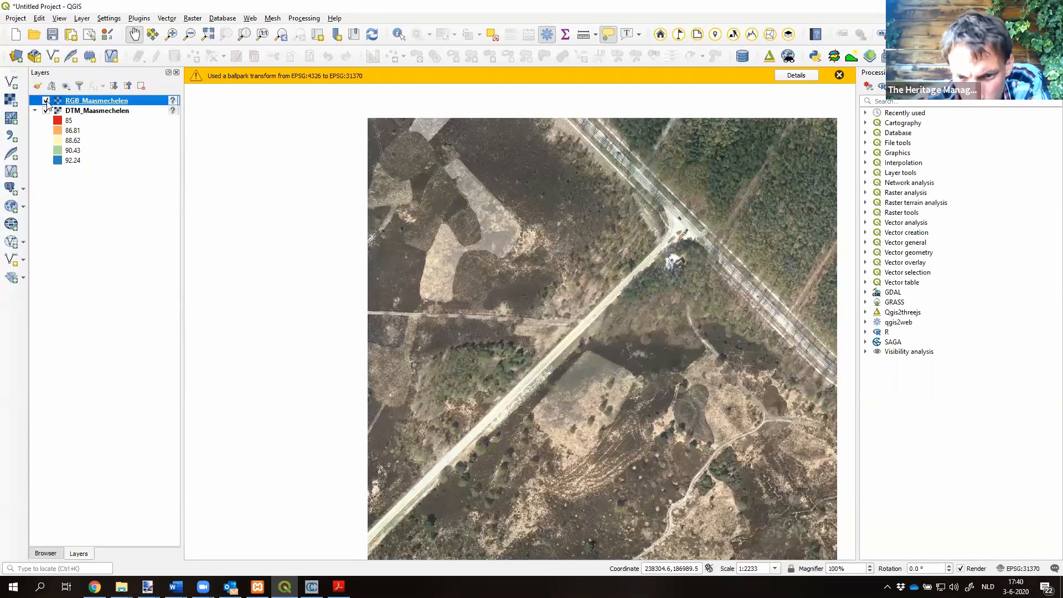
{"action": "left_click", "coordinate": [46, 101]}
{"action": "left_click", "coordinate": [46, 100]}
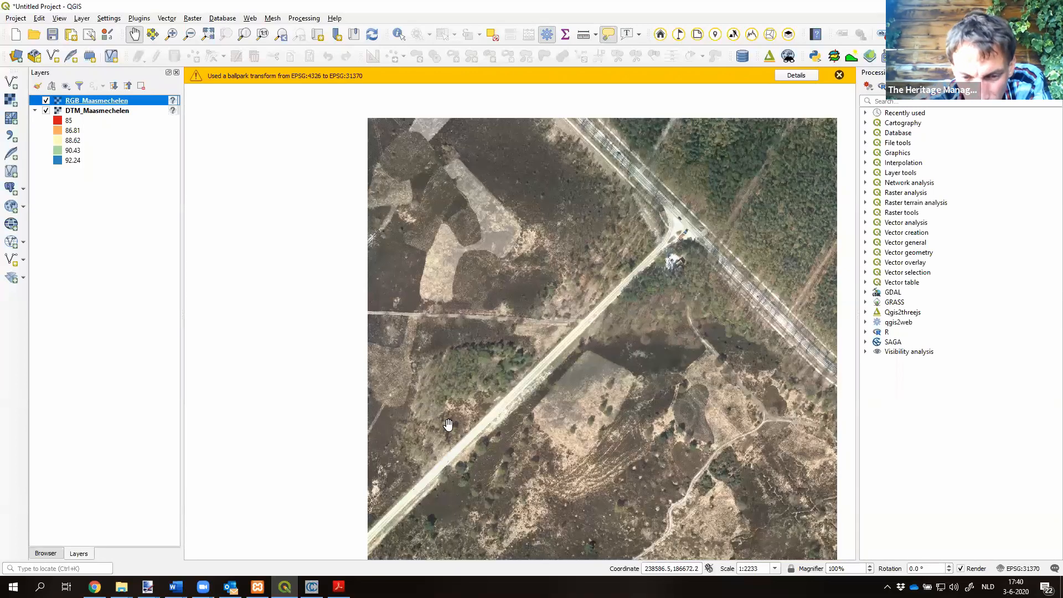
Step: Examine the RGB raster's detail up close along the sandy road, the field beside it and the road junction
{"action": "scroll", "coordinate": [448, 424], "scroll_direction": "down", "scroll_amount": 4}
{"action": "scroll", "coordinate": [449, 424], "scroll_direction": "up", "scroll_amount": 4}
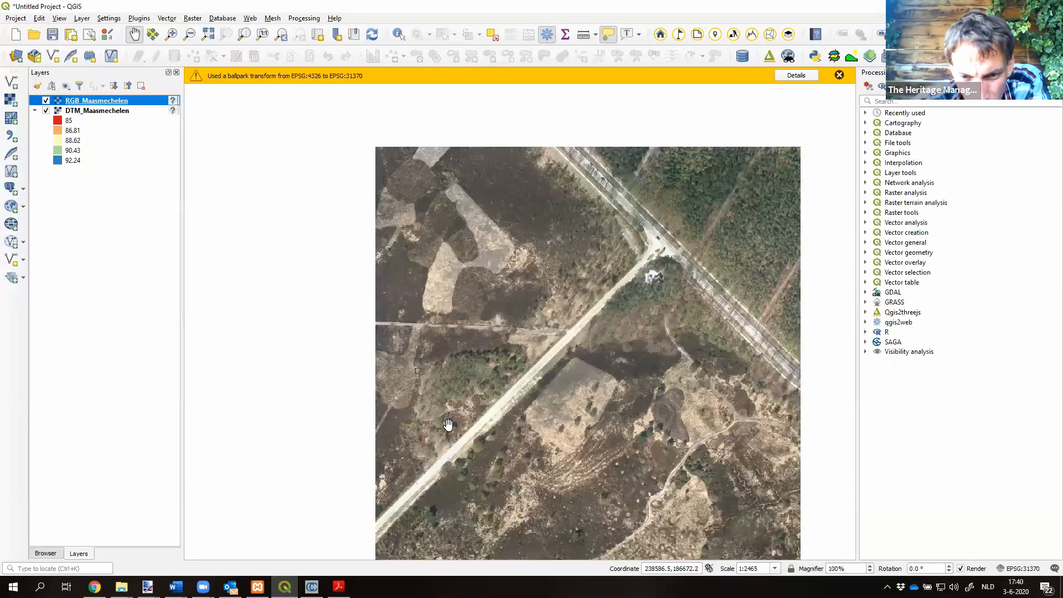
{"action": "scroll", "coordinate": [448, 425], "scroll_direction": "up", "scroll_amount": 3}
{"action": "left_click_drag", "start_coordinate": [448, 425], "coordinate": [46, 486]}
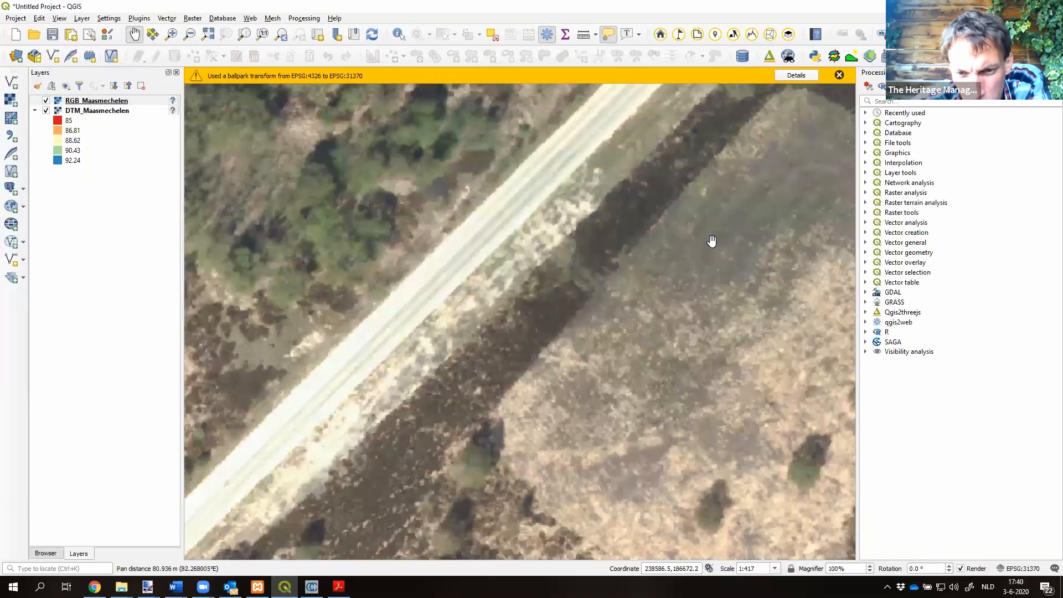
{"action": "left_click_drag", "start_coordinate": [711, 242], "coordinate": [261, 398]}
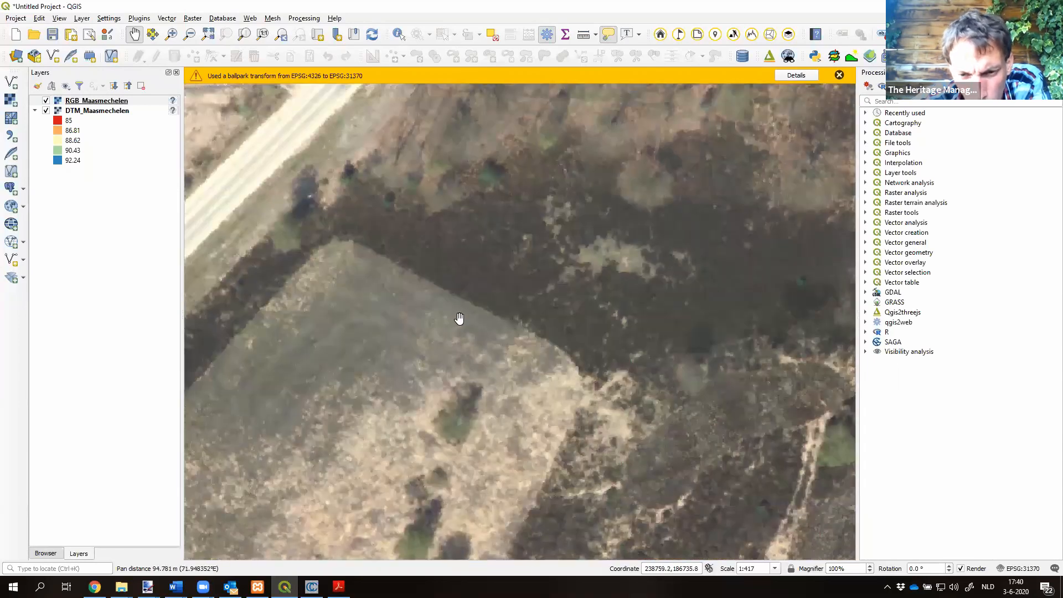
{"action": "left_click_drag", "start_coordinate": [459, 319], "coordinate": [459, 321]}
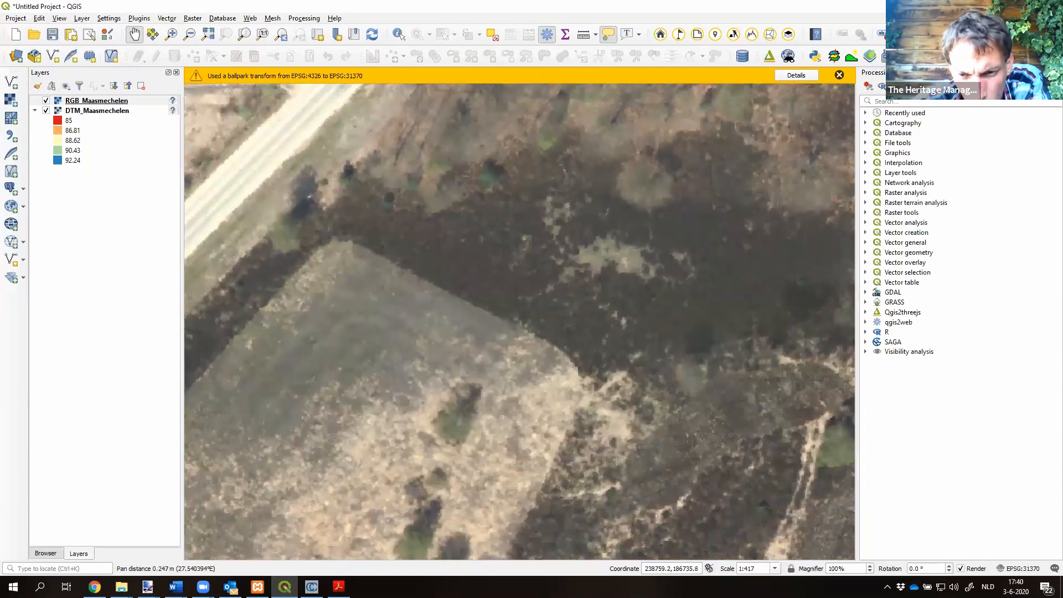
{"action": "left_click_drag", "start_coordinate": [466, 134], "coordinate": [101, 405]}
{"action": "left_click_drag", "start_coordinate": [412, 192], "coordinate": [408, 454]}
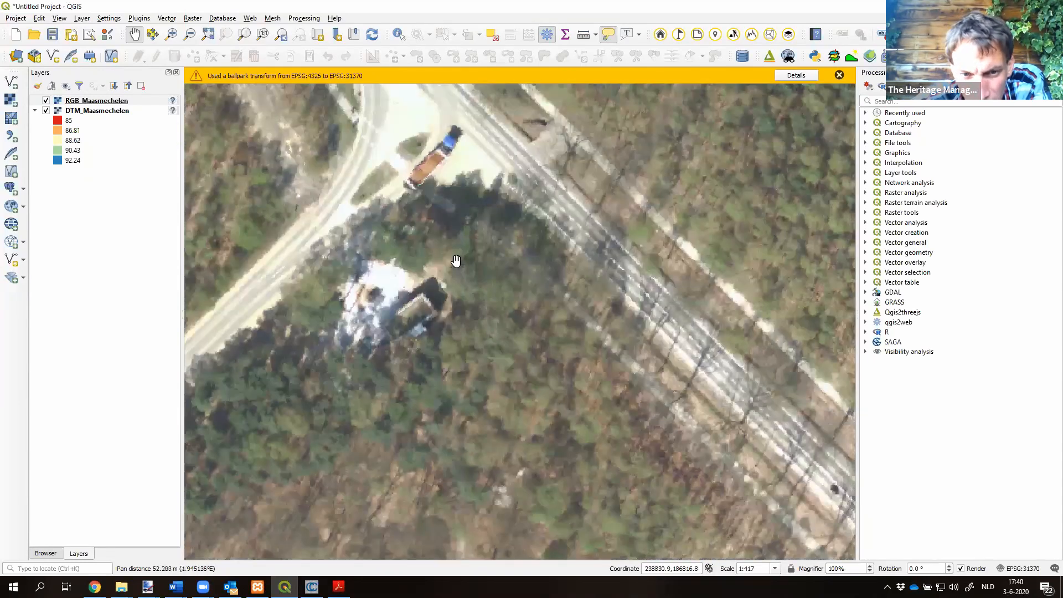
{"action": "left_click_drag", "start_coordinate": [455, 260], "coordinate": [528, 490]}
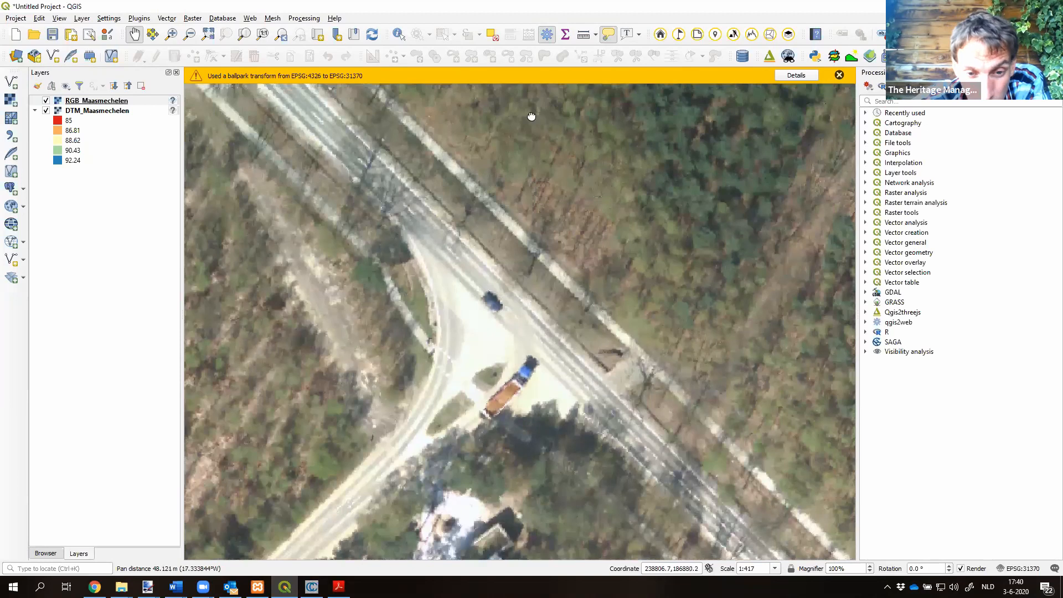
Step: Toggle the RGB_Maasmechelen layer off and on to compare the wider road and heathland area with the terrain model
{"action": "left_click_drag", "start_coordinate": [382, 538], "coordinate": [554, 293]}
{"action": "scroll", "coordinate": [554, 292], "scroll_direction": "down", "scroll_amount": 4}
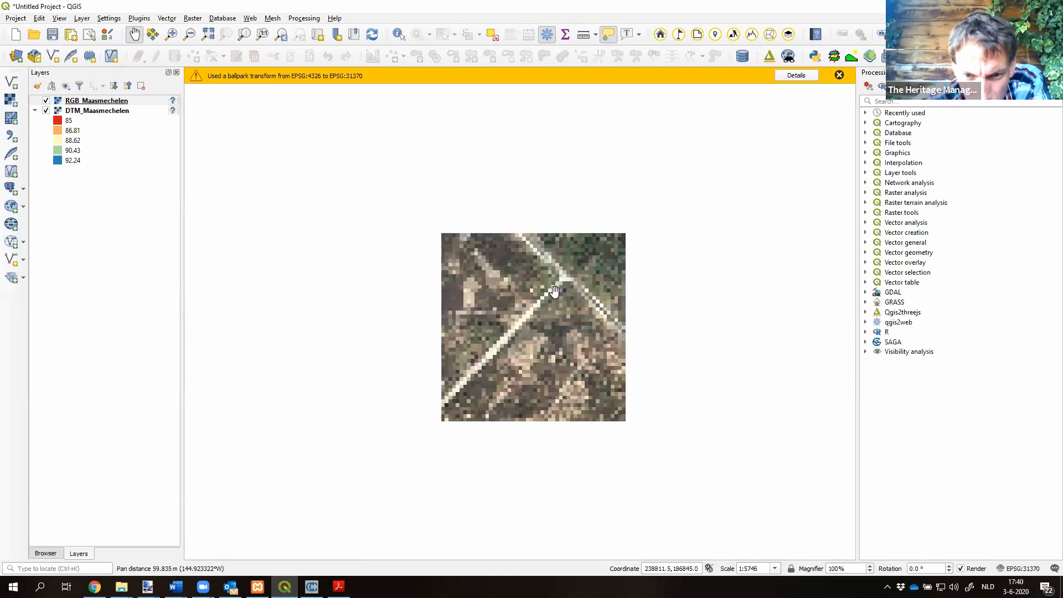
{"action": "scroll", "coordinate": [554, 292], "scroll_direction": "up", "scroll_amount": 2}
{"action": "left_click_drag", "start_coordinate": [222, 171], "coordinate": [219, 112]}
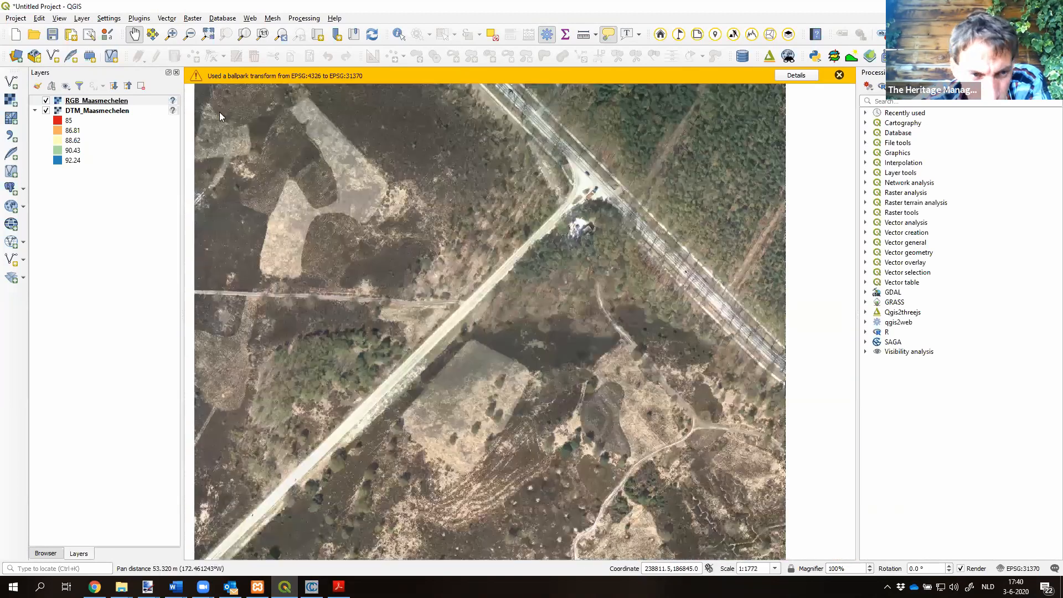
{"action": "left_click", "coordinate": [46, 101]}
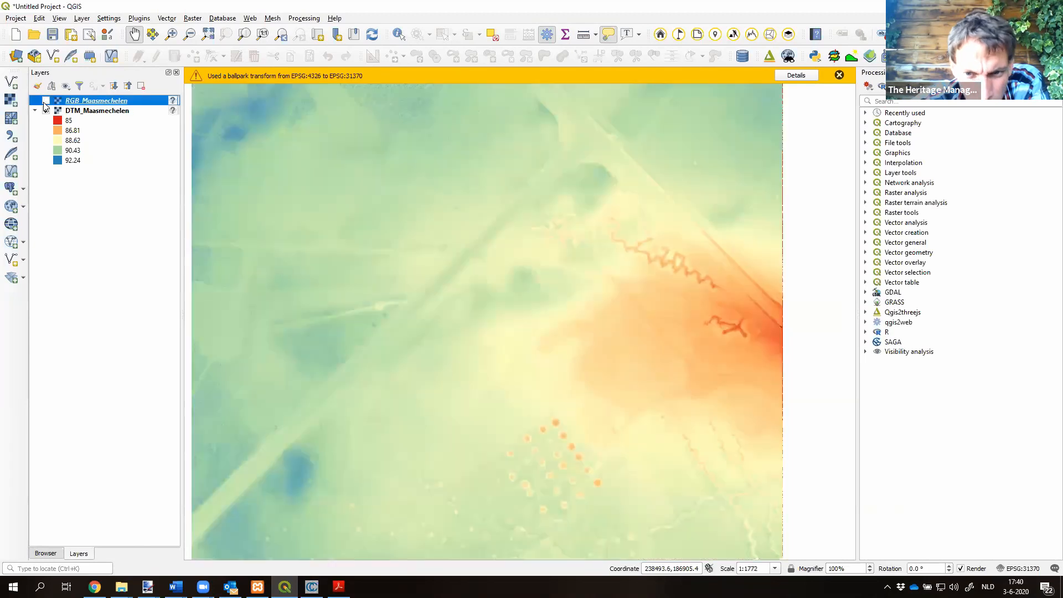
{"action": "left_click", "coordinate": [45, 102]}
Step: Switch to the slides in Acrobat Reader and go through the pseudo-orthophoto pages up to the cross sections page
{"action": "key", "text": "alt+Tab"}
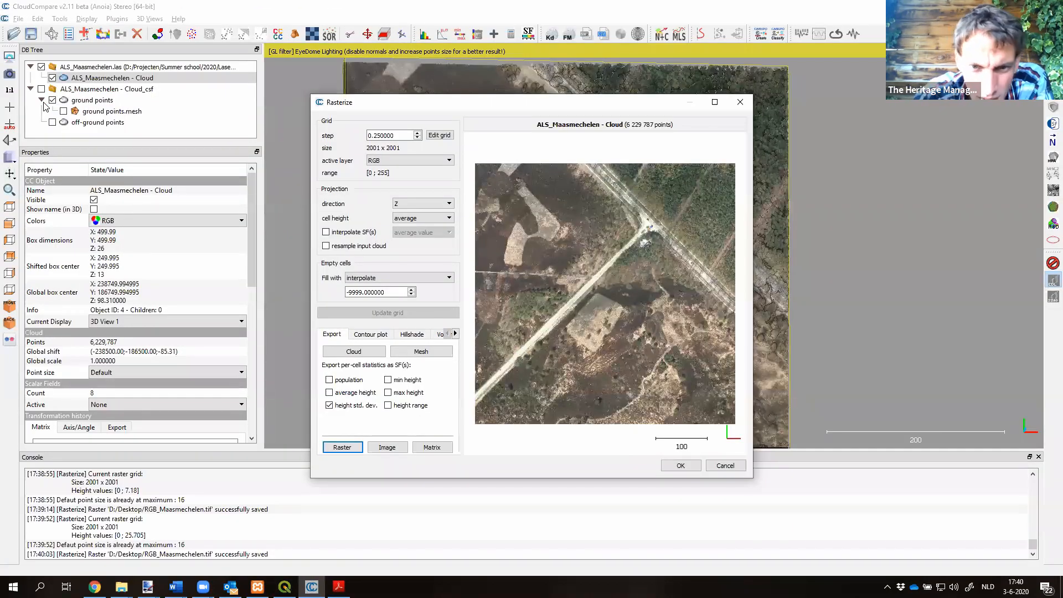
{"action": "key", "text": "alt+Tab"}
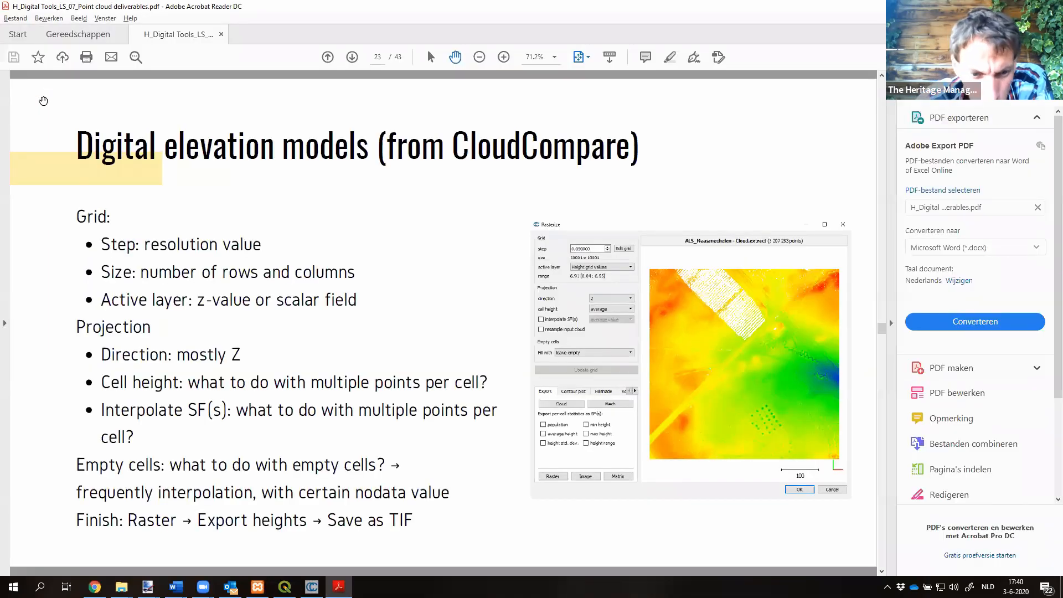
{"action": "key", "text": "Page_Down"}
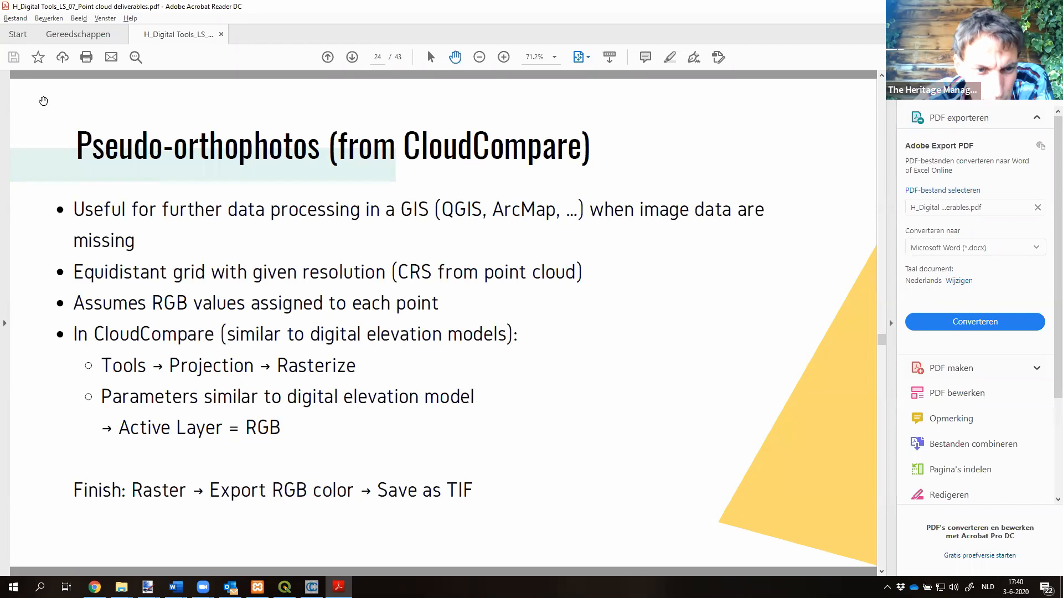
{"action": "key", "text": "Page_Down"}
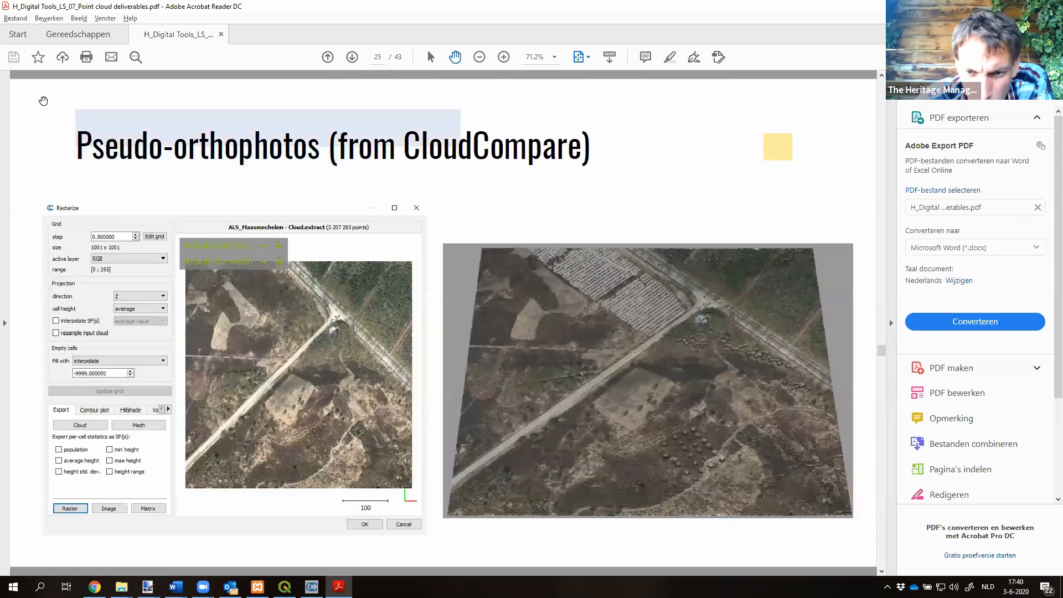
{"action": "key", "text": "Page_Down"}
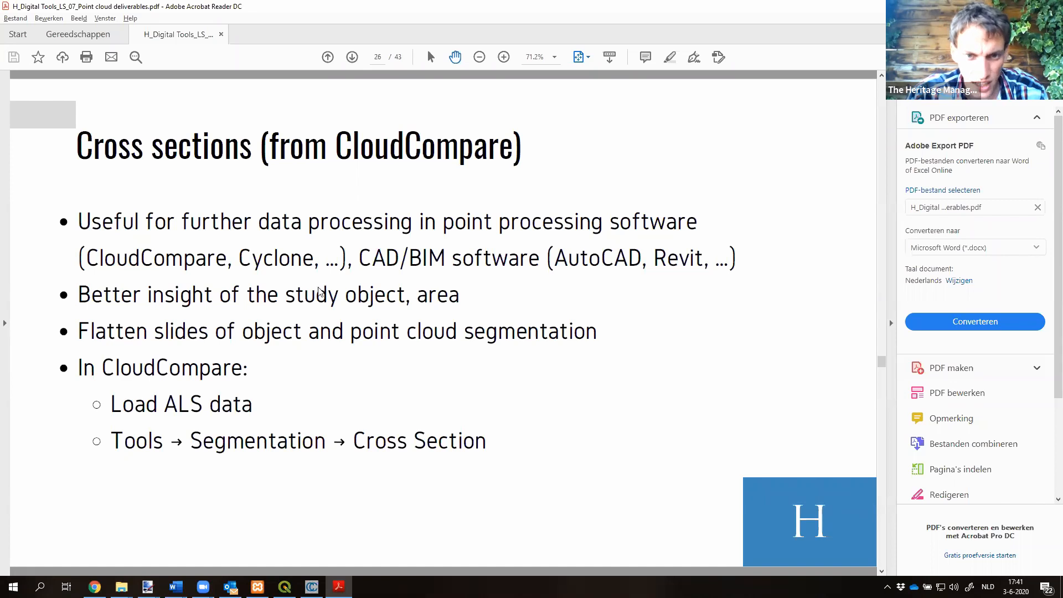
Step: Switch to the TS_04_DEMO_DATA folder window in File Explorer
{"action": "key", "text": "alt+Tab"}
{"action": "key", "text": "alt+Tab"}
{"action": "key", "text": "alt+shift+Tab"}
{"action": "key", "text": "alt+shift+Tab"}
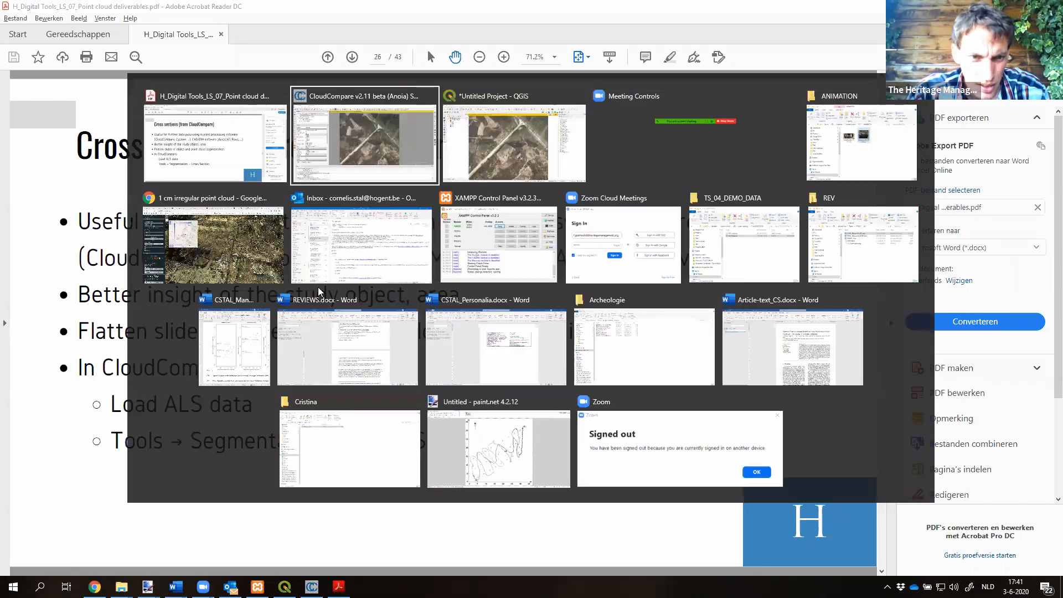
{"action": "key", "text": "alt+Down"}
{"action": "key", "text": "alt+Right"}
{"action": "key", "text": "alt+Right"}
{"action": "key", "text": "alt+Right"}
{"action": "key", "text": "alt+Right"}
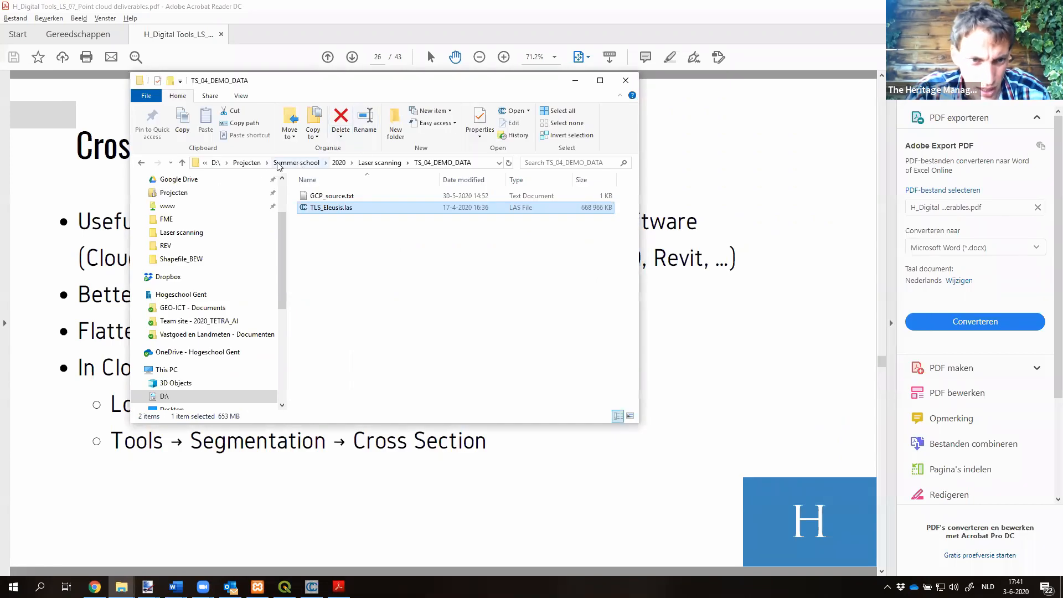
Step: Open TLS_Merged_subsampled.las from the Lierde folder under D:\Projecten in CloudCompare, accepting the import settings
{"action": "left_click", "coordinate": [247, 162]}
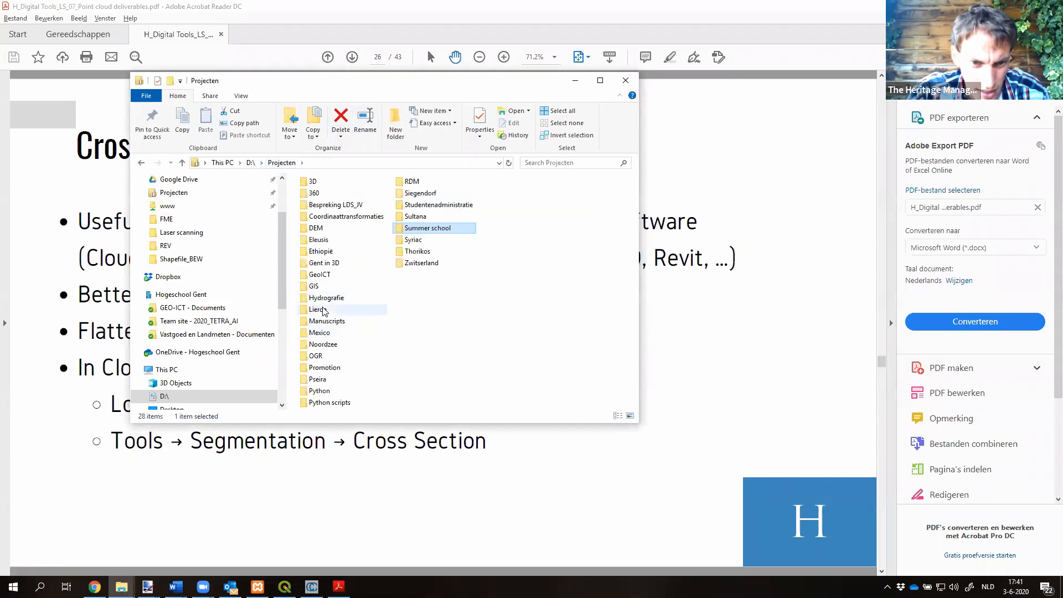
{"action": "double_click", "coordinate": [317, 309]}
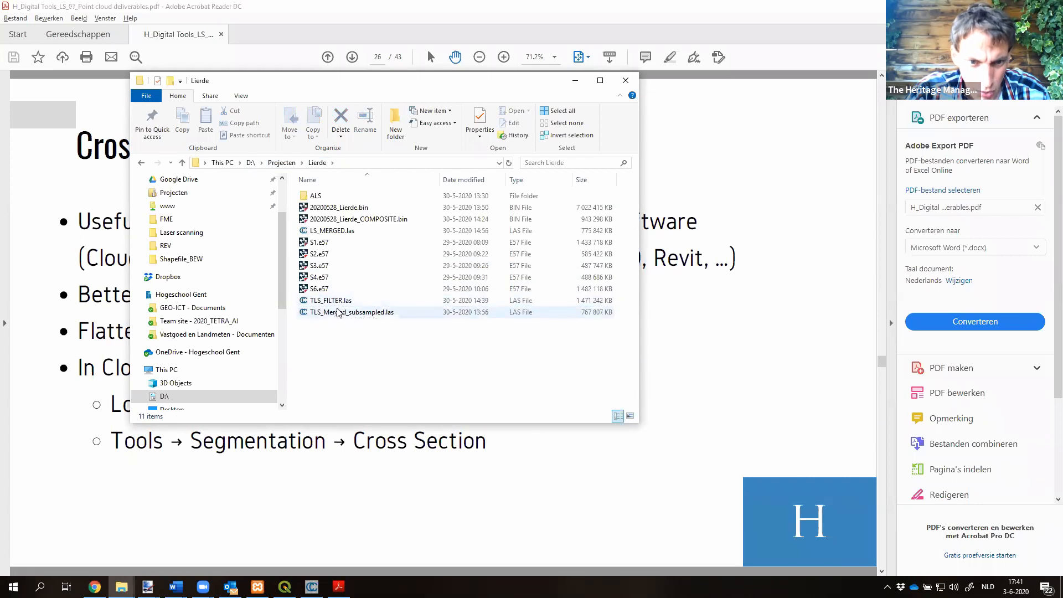
{"action": "double_click", "coordinate": [339, 313]}
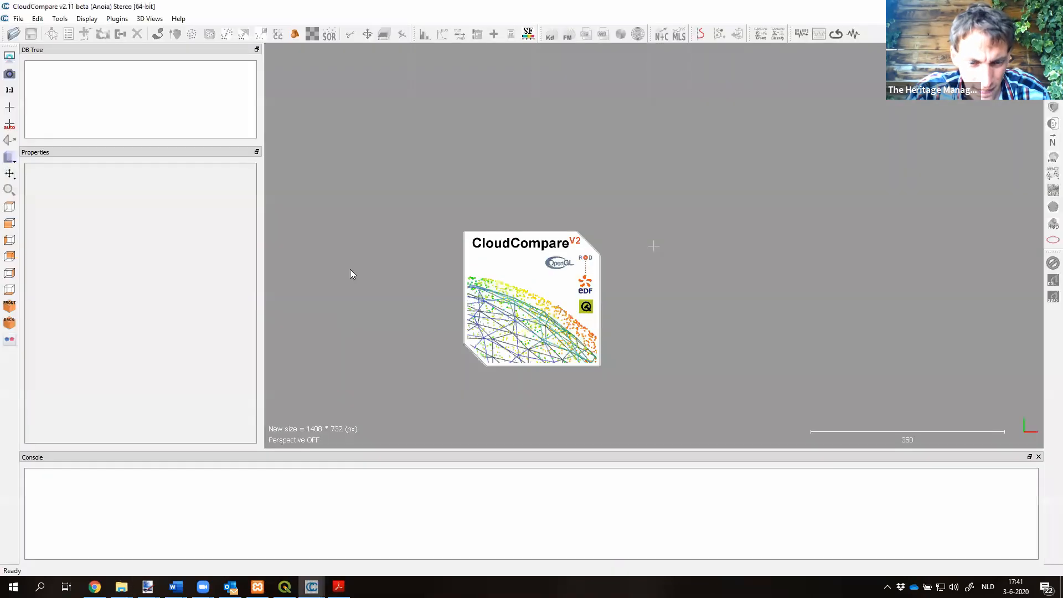
{"action": "left_click", "coordinate": [568, 403]}
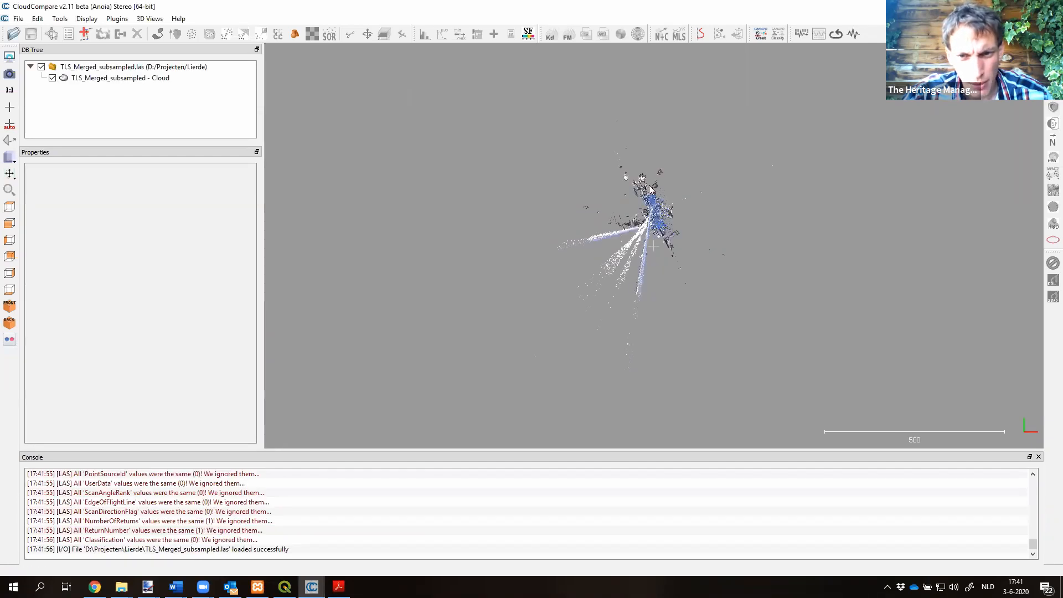
Step: Start the Cross Section tool on the TLS_Merged_subsampled cloud, with the clipping box around the buildings in view
{"action": "scroll", "coordinate": [656, 191], "scroll_direction": "up", "scroll_amount": 10}
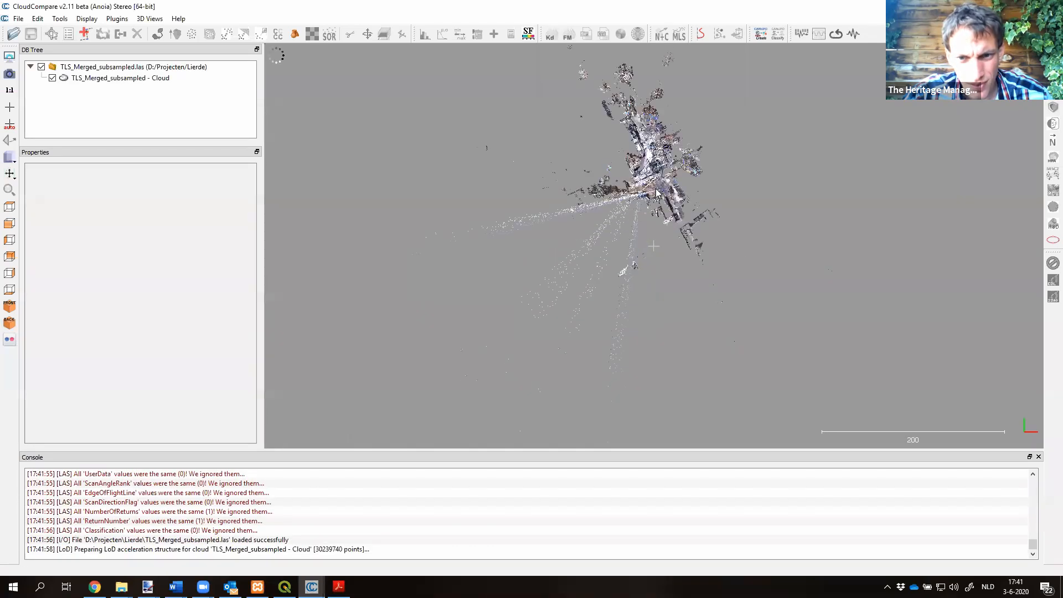
{"action": "right_click_drag", "start_coordinate": [656, 189], "coordinate": [622, 469]}
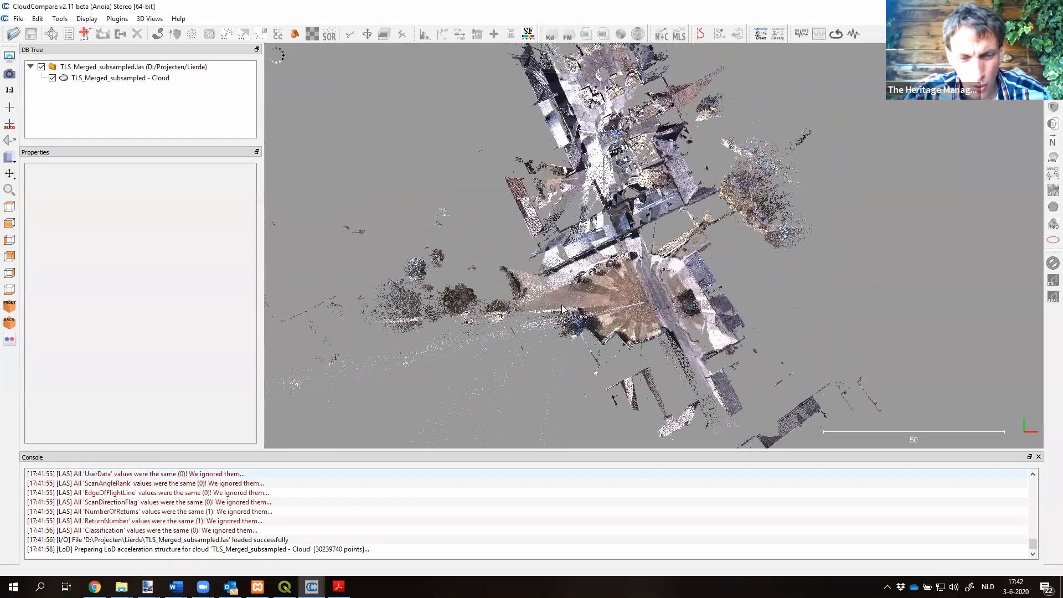
{"action": "left_click", "coordinate": [207, 78]}
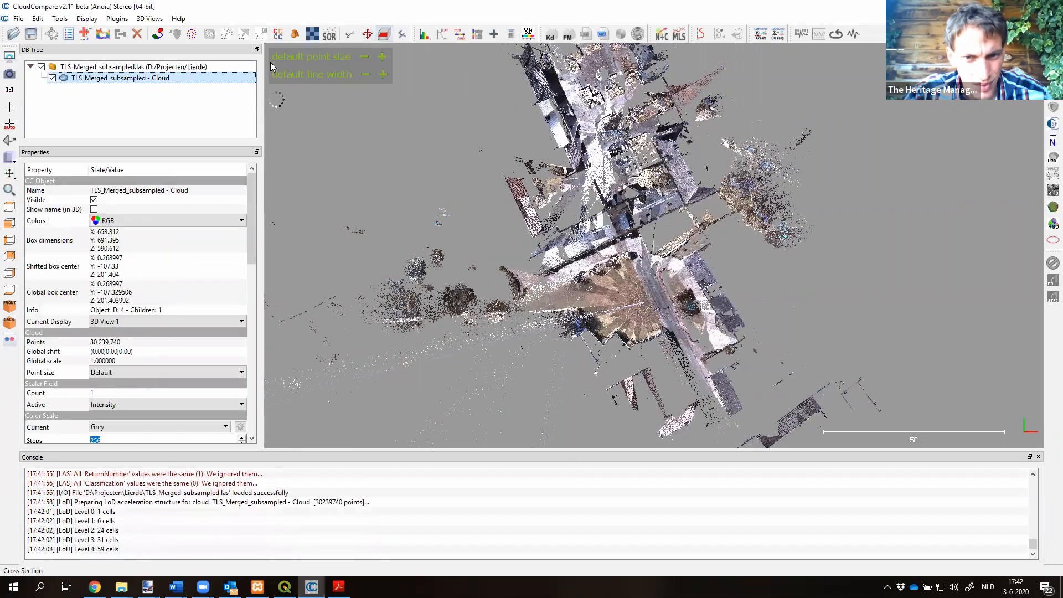
{"action": "left_click", "coordinate": [384, 33]}
{"action": "left_click_drag", "start_coordinate": [594, 290], "coordinate": [574, 184]}
{"action": "scroll", "coordinate": [573, 184], "scroll_direction": "down", "scroll_amount": 5}
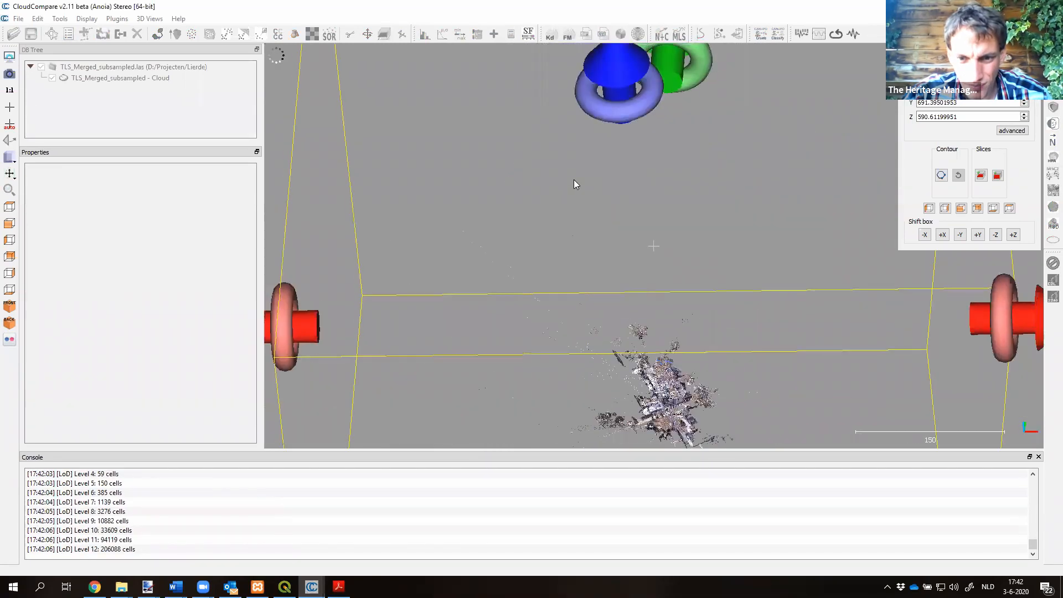
Step: Reduce the clipping box to about 493 in Y and 300 in Z, and rotate it about the vertical axis
{"action": "left_click_drag", "start_coordinate": [637, 212], "coordinate": [640, 274]}
{"action": "left_click_drag", "start_coordinate": [674, 161], "coordinate": [654, 362]}
{"action": "scroll", "coordinate": [655, 363], "scroll_direction": "down", "scroll_amount": 5}
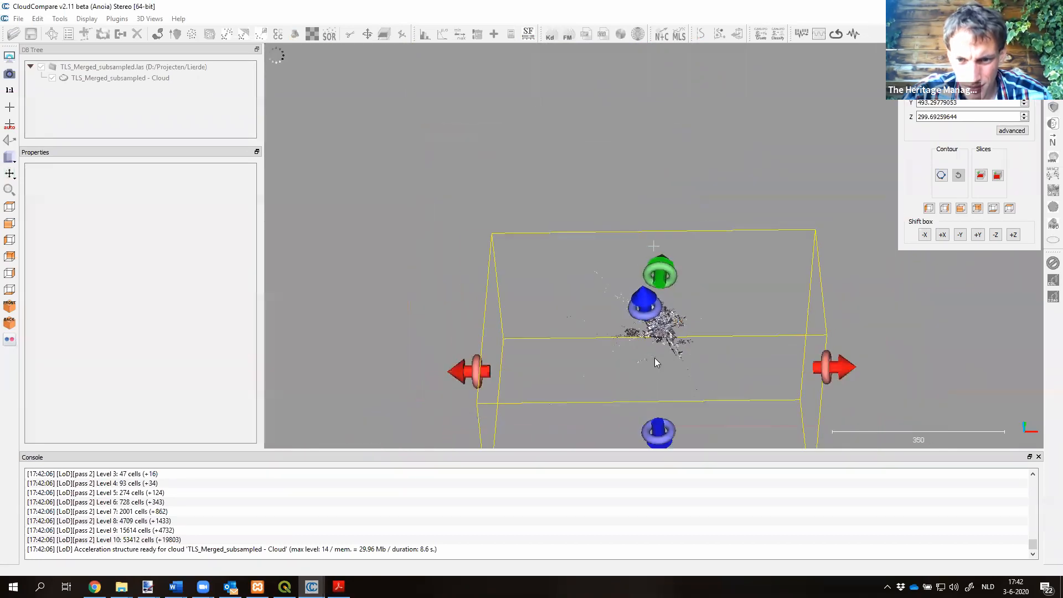
{"action": "left_click_drag", "start_coordinate": [656, 439], "coordinate": [635, 327]}
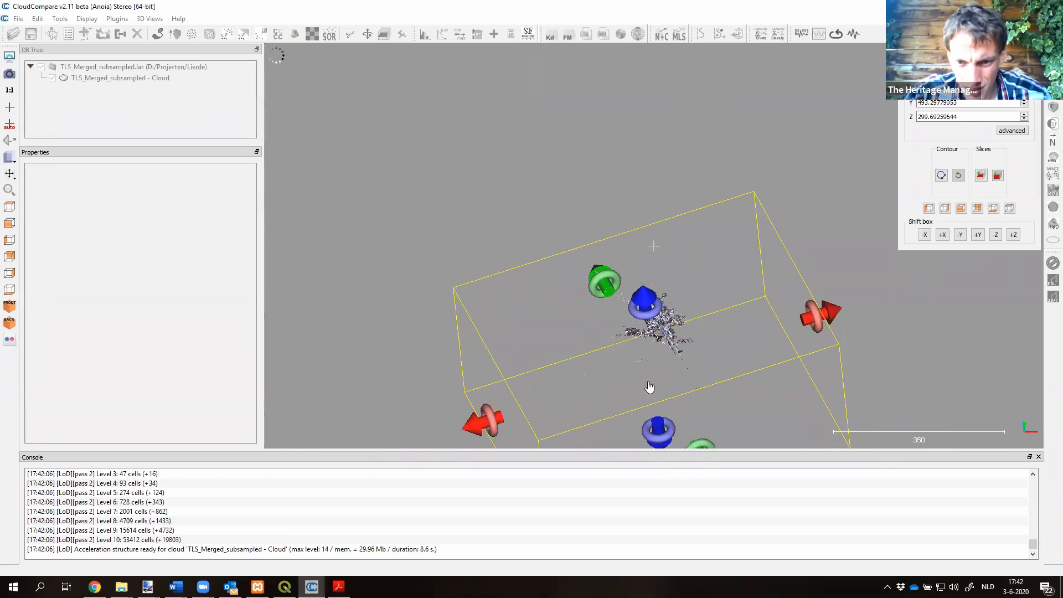
Step: Pull the sides of the clipping box in around the dense building cluster, to about 168 in Y and 105 in Z
{"action": "left_click_drag", "start_coordinate": [513, 418], "coordinate": [646, 343]}
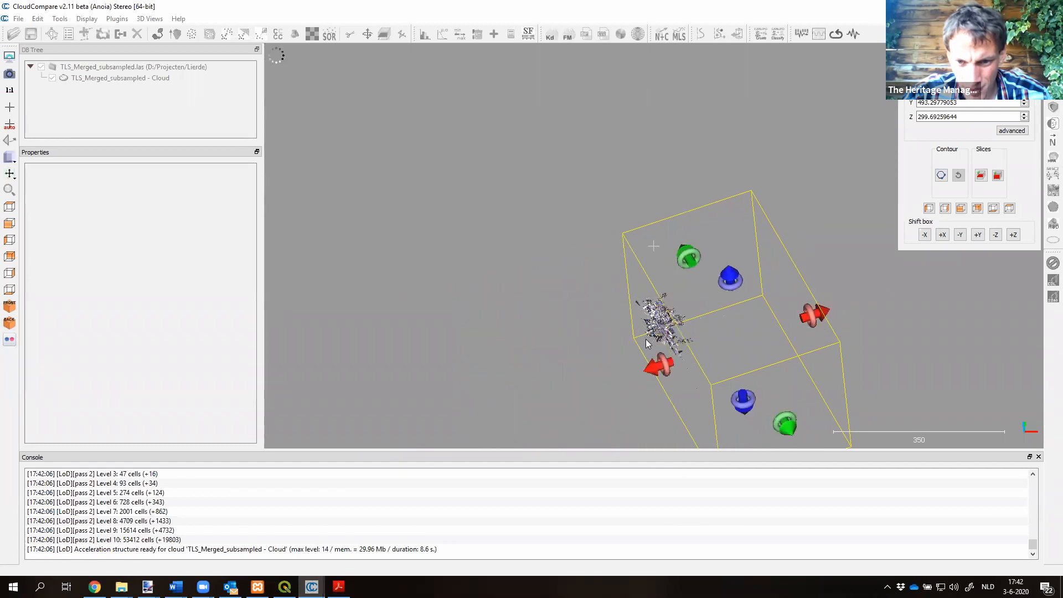
{"action": "left_click_drag", "start_coordinate": [821, 315], "coordinate": [664, 346]}
{"action": "scroll", "coordinate": [662, 350], "scroll_direction": "up", "scroll_amount": 3}
{"action": "scroll", "coordinate": [661, 346], "scroll_direction": "up", "scroll_amount": 3}
{"action": "right_click_drag", "start_coordinate": [660, 346], "coordinate": [623, 171]}
{"action": "scroll", "coordinate": [601, 289], "scroll_direction": "up", "scroll_amount": 4}
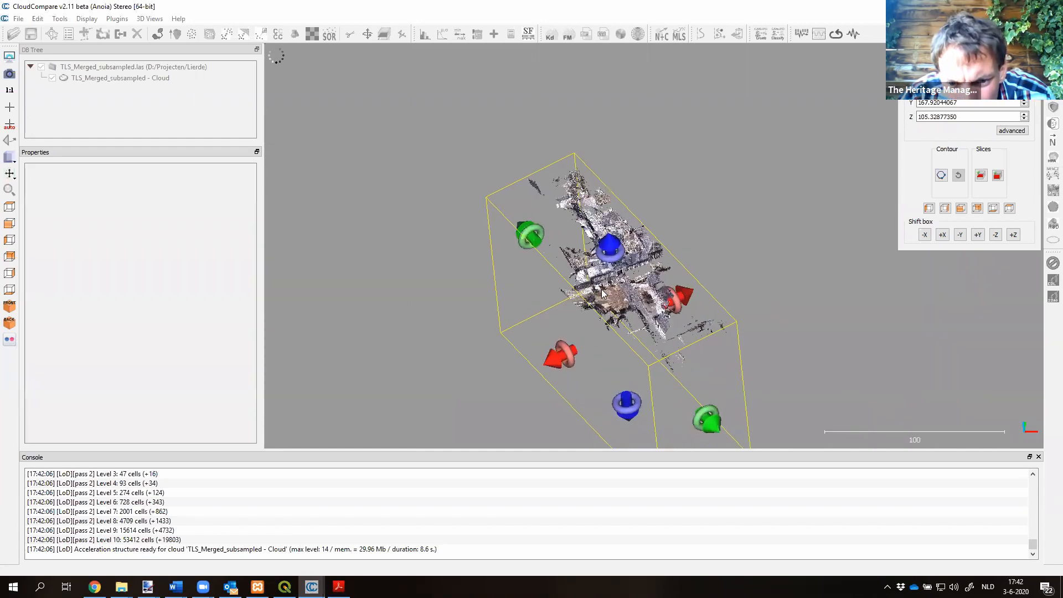
Step: Flatten the clipping box to a horizontal slice about 1.21 thick through the buildings and inspect it from above
{"action": "left_click_drag", "start_coordinate": [627, 427], "coordinate": [607, 175]}
{"action": "left_click_drag", "start_coordinate": [609, 249], "coordinate": [608, 263]}
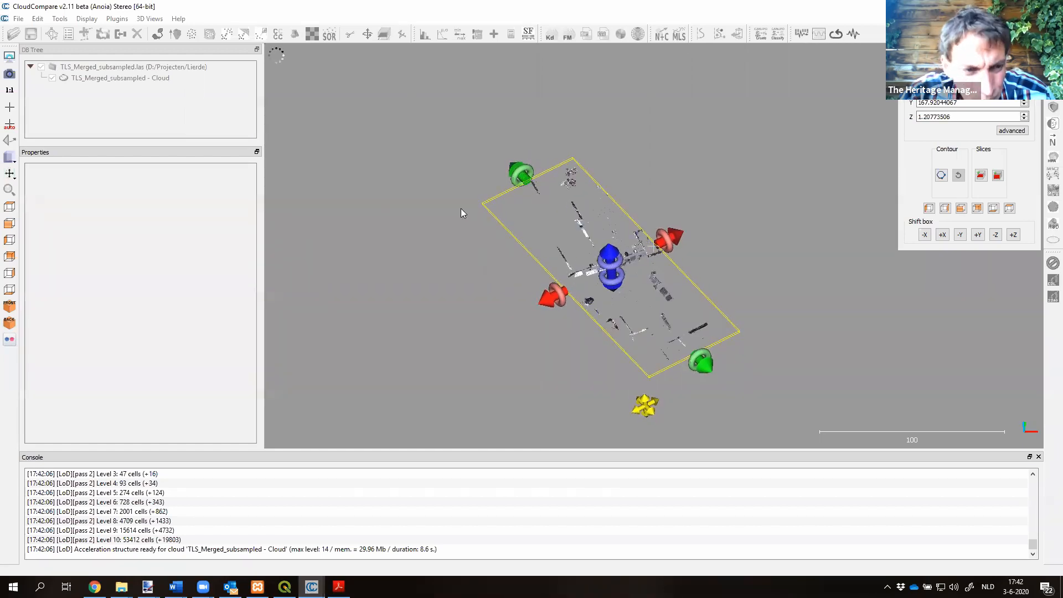
{"action": "left_click", "coordinate": [7, 210]}
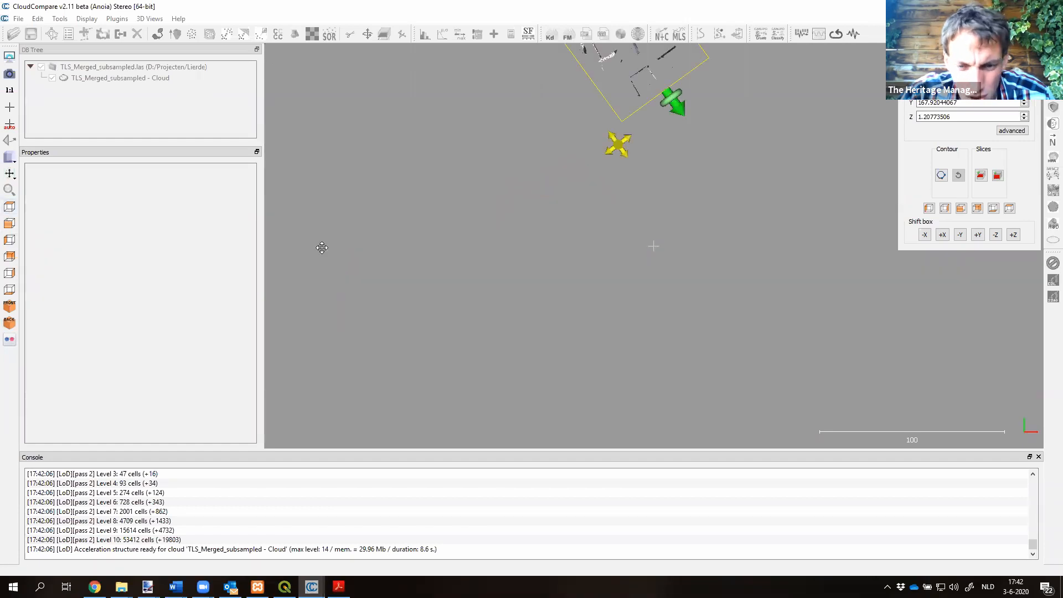
{"action": "right_click_drag", "start_coordinate": [321, 248], "coordinate": [382, 516]}
{"action": "scroll", "coordinate": [552, 279], "scroll_direction": "up", "scroll_amount": 3}
{"action": "scroll", "coordinate": [560, 272], "scroll_direction": "up", "scroll_amount": 3}
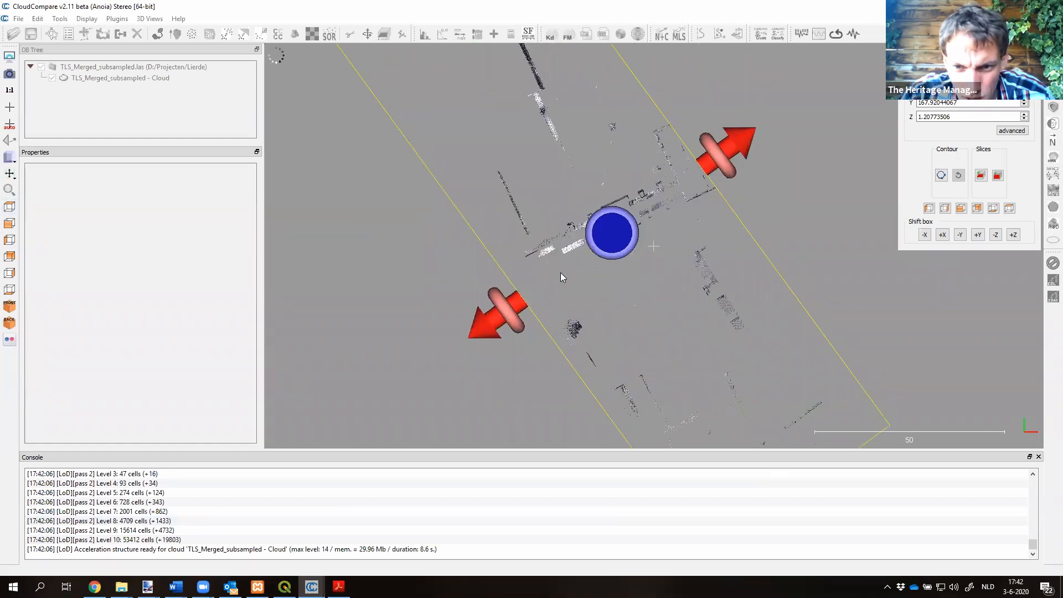
{"action": "scroll", "coordinate": [560, 273], "scroll_direction": "up", "scroll_amount": 8}
{"action": "right_click_drag", "start_coordinate": [458, 142], "coordinate": [492, 189]}
{"action": "left_click_drag", "start_coordinate": [504, 143], "coordinate": [518, 159]}
{"action": "scroll", "coordinate": [518, 160], "scroll_direction": "down", "scroll_amount": 12}
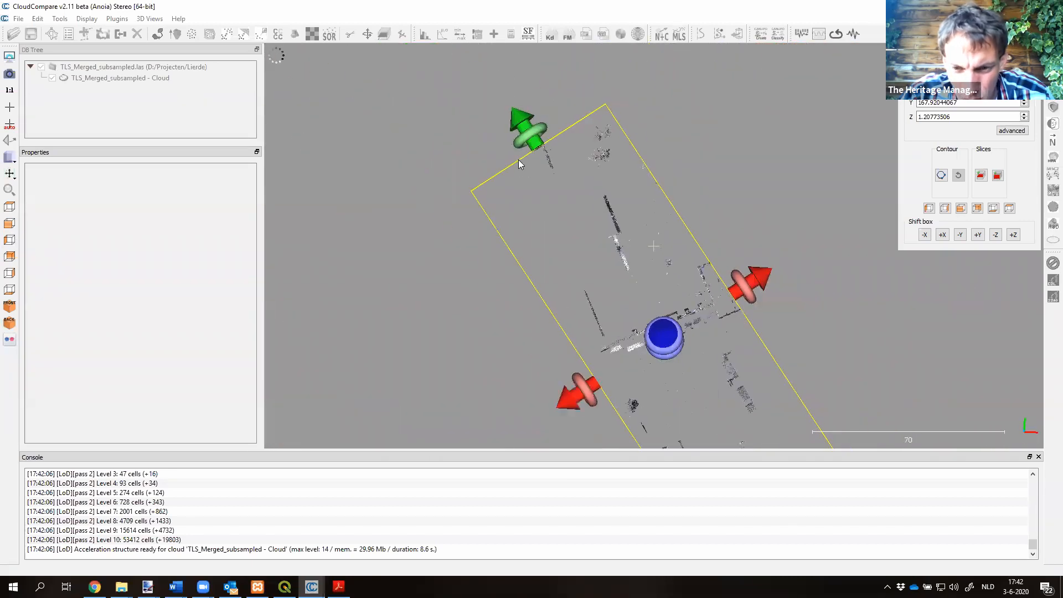
Step: Adjust the horizontal slice to about 1.43 thick through the building walls and extract it as a separate section cloud
{"action": "left_click_drag", "start_coordinate": [665, 385], "coordinate": [664, 60]}
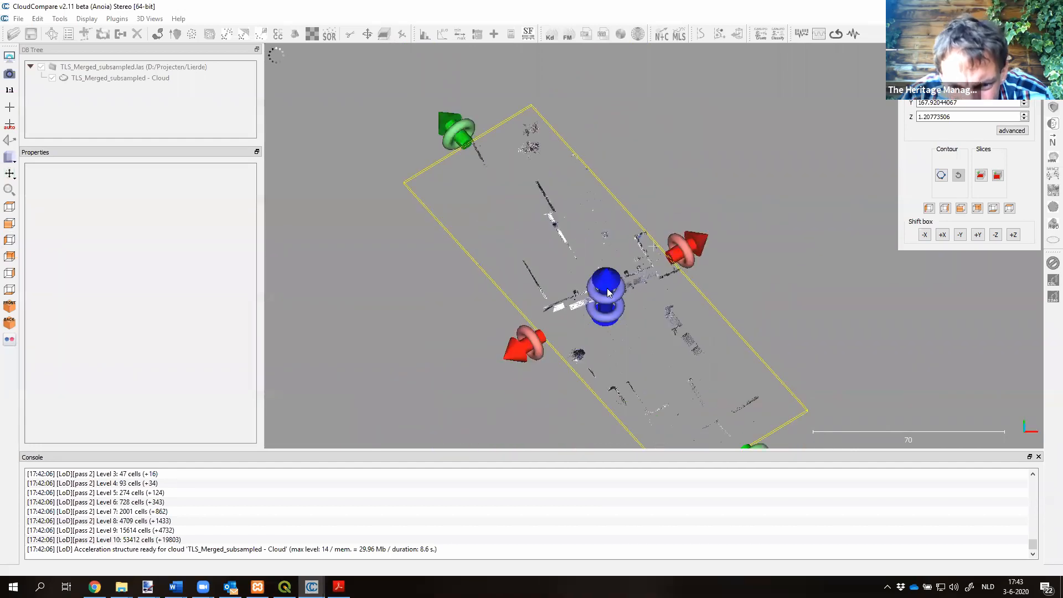
{"action": "left_click_drag", "start_coordinate": [607, 288], "coordinate": [624, 328]}
{"action": "right_click_drag", "start_coordinate": [623, 329], "coordinate": [614, 505]}
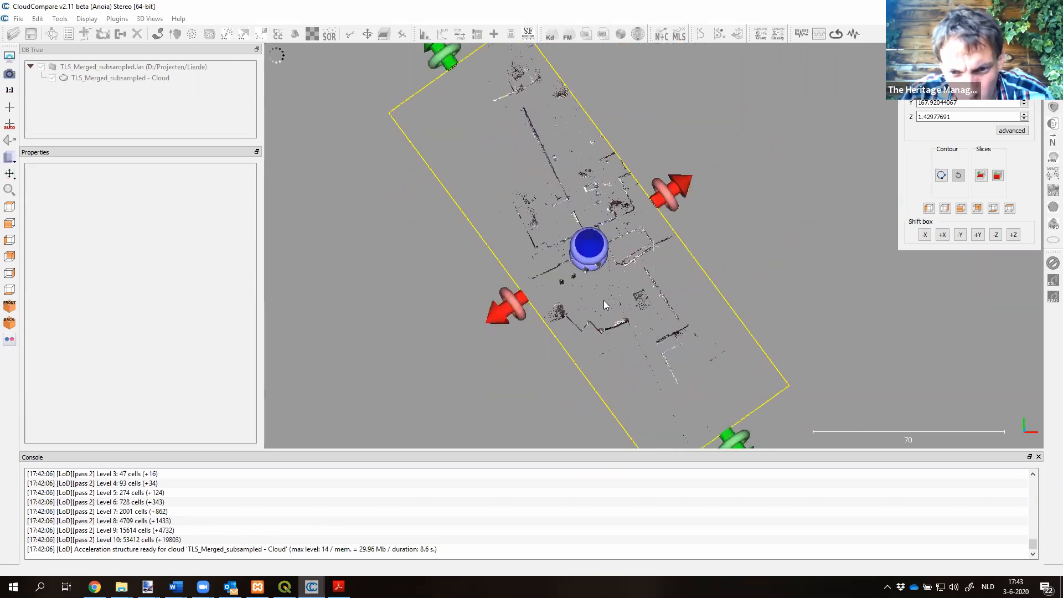
{"action": "scroll", "coordinate": [604, 300], "scroll_direction": "up", "scroll_amount": 4}
{"action": "scroll", "coordinate": [604, 301], "scroll_direction": "up", "scroll_amount": 4}
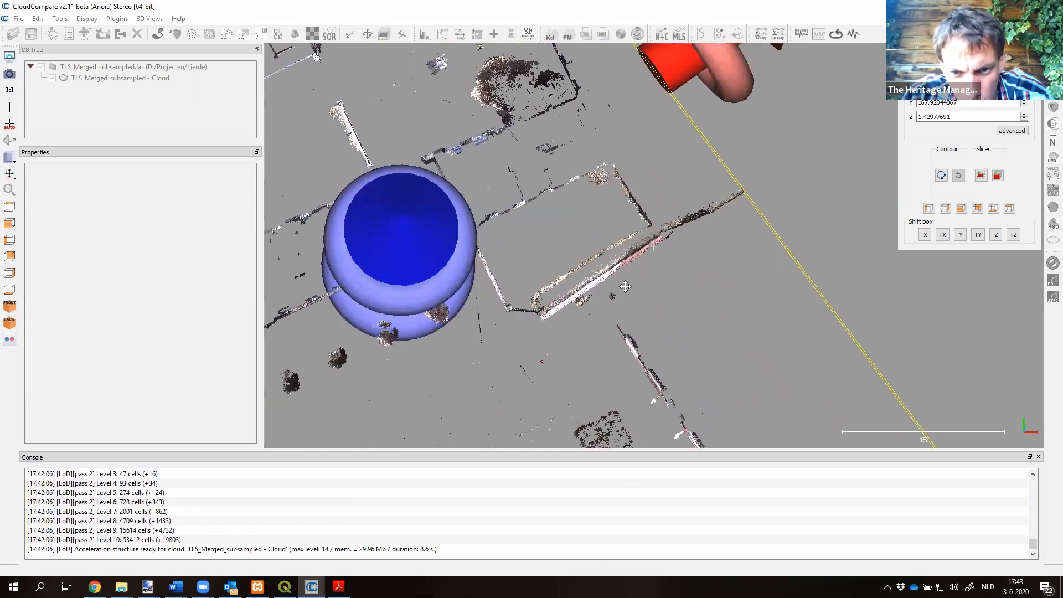
{"action": "right_click_drag", "start_coordinate": [603, 301], "coordinate": [715, 278]}
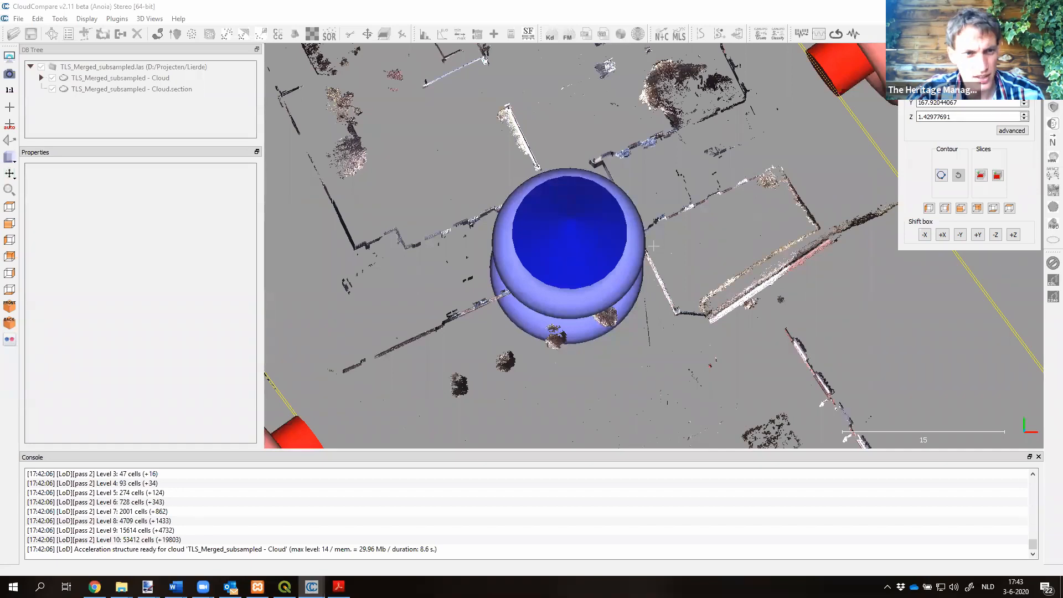
Step: Leave the Cross Section tool and hide the original TLS_Merged_subsampled cloud, with only the extracted section shown and selected
{"action": "left_click", "coordinate": [1024, 59]}
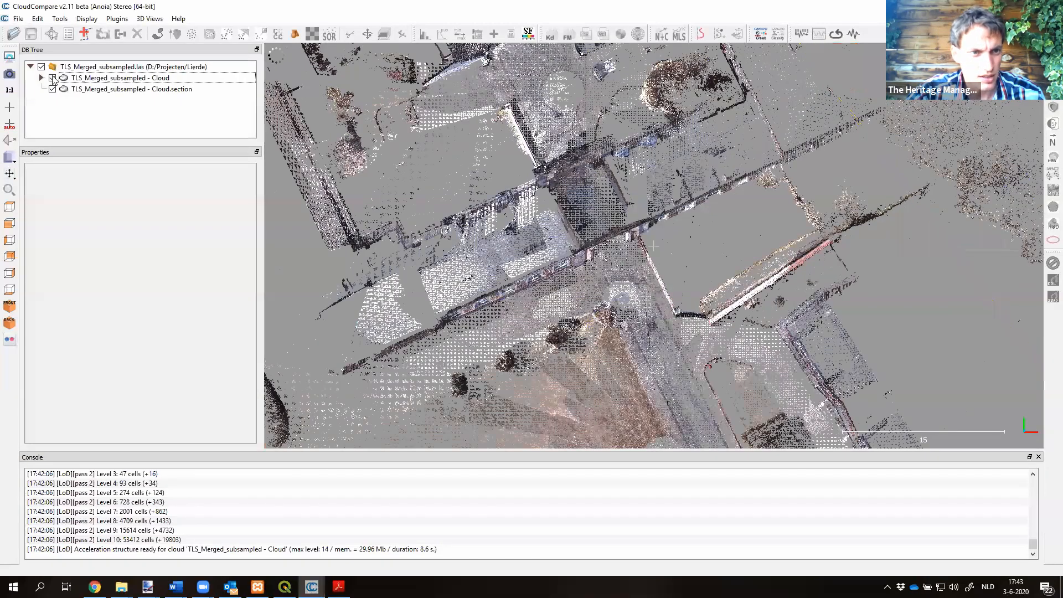
{"action": "left_click", "coordinate": [52, 78]}
{"action": "left_click", "coordinate": [89, 90]}
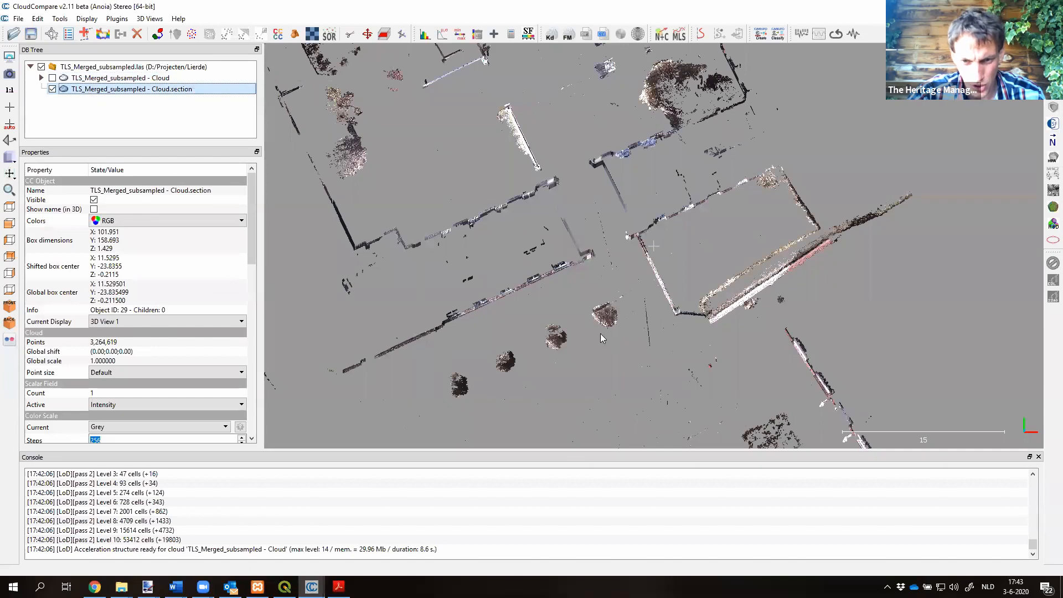
Step: Examine the extracted section up close along the building facade with its window openings and the surrounding walls
{"action": "right_click_drag", "start_coordinate": [599, 327], "coordinate": [598, 326]}
{"action": "right_click_drag", "start_coordinate": [605, 434], "coordinate": [656, 271]}
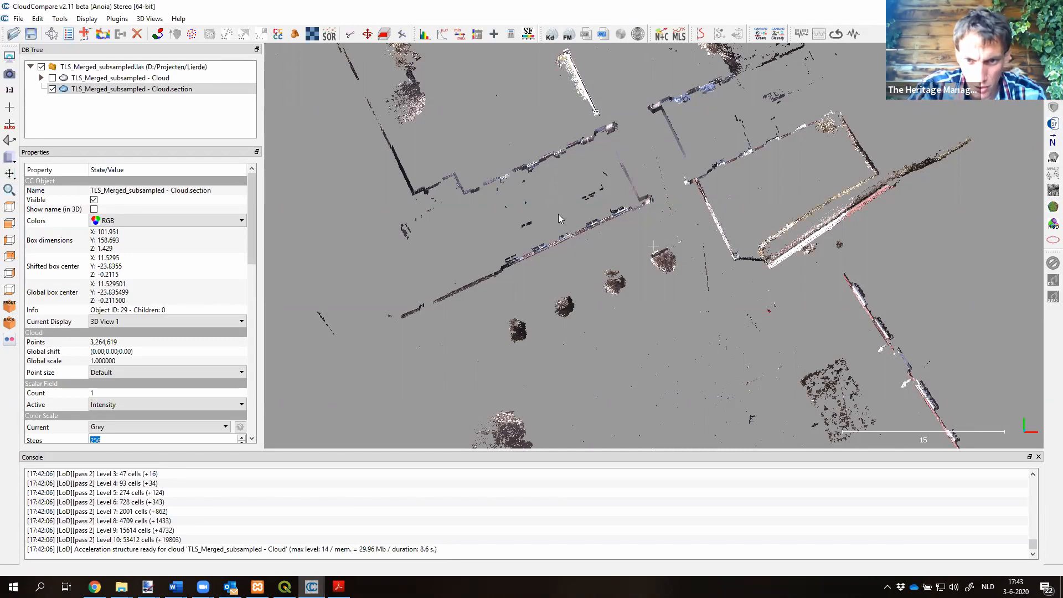
{"action": "scroll", "coordinate": [558, 213], "scroll_direction": "up", "scroll_amount": 5}
{"action": "right_click_drag", "start_coordinate": [767, 306], "coordinate": [839, 365]}
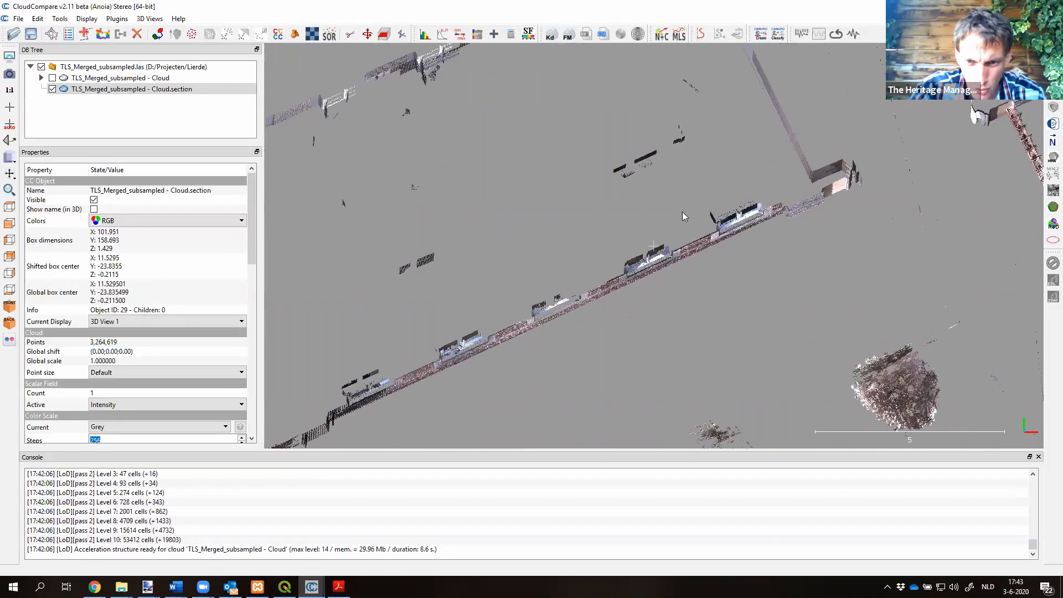
{"action": "right_click_drag", "start_coordinate": [739, 365], "coordinate": [682, 216]}
{"action": "right_click_drag", "start_coordinate": [775, 437], "coordinate": [681, 218]}
Step: Switch to the lecture PDF in Acrobat Reader and read the Cross sections slide about defining the origin, rotation, region size and slices
{"action": "key", "text": "alt+Tab"}
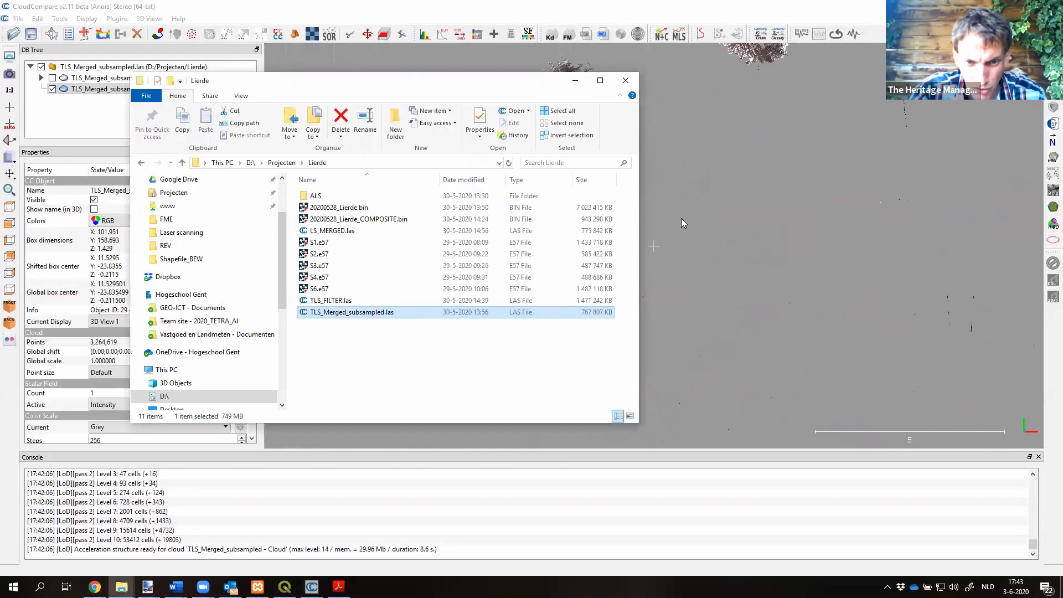
{"action": "key", "text": "alt+Tab"}
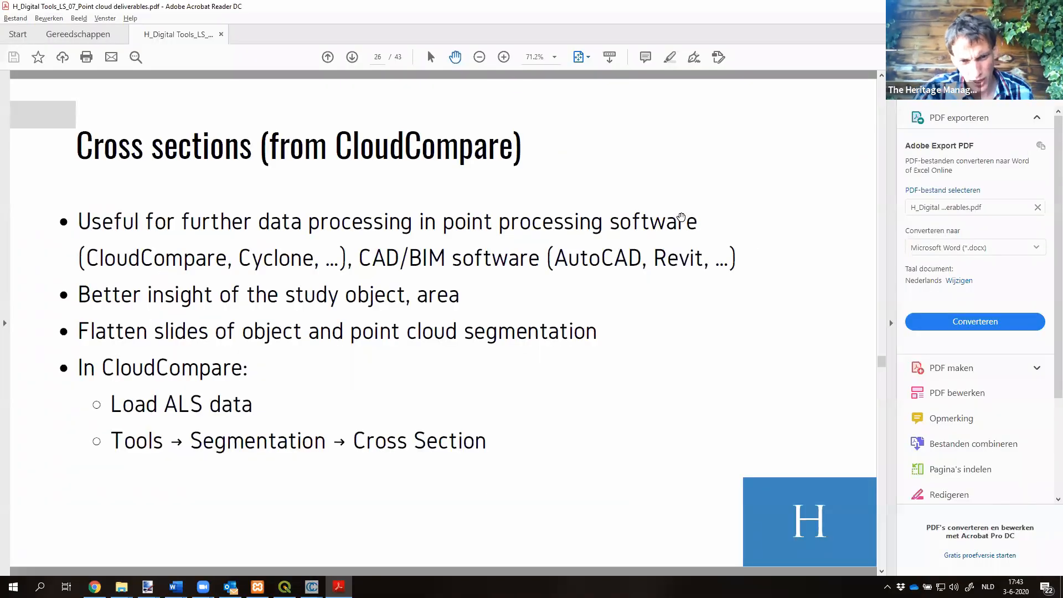
{"action": "key", "text": "Page_Down"}
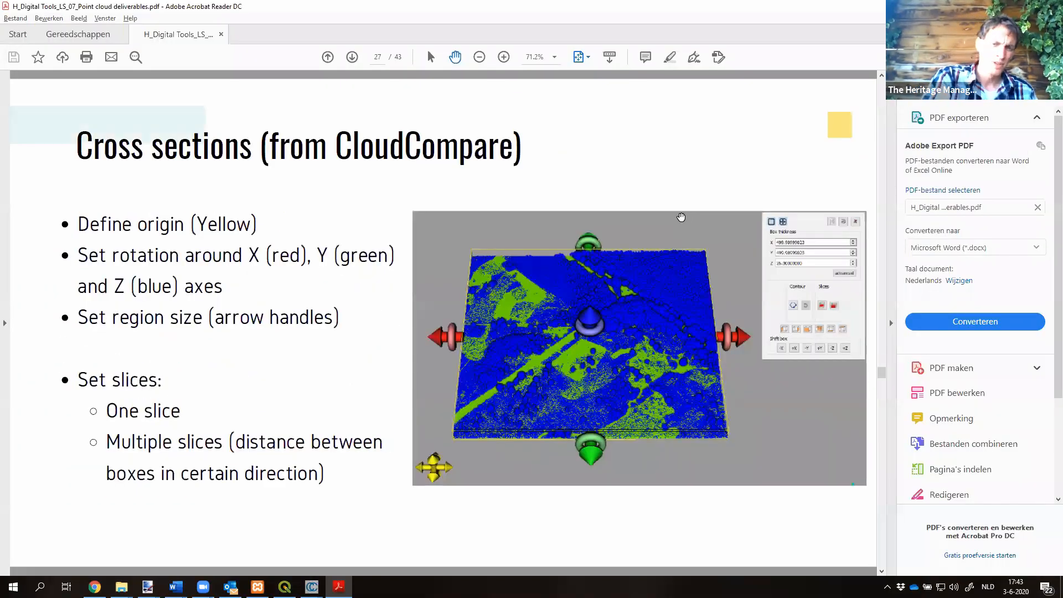
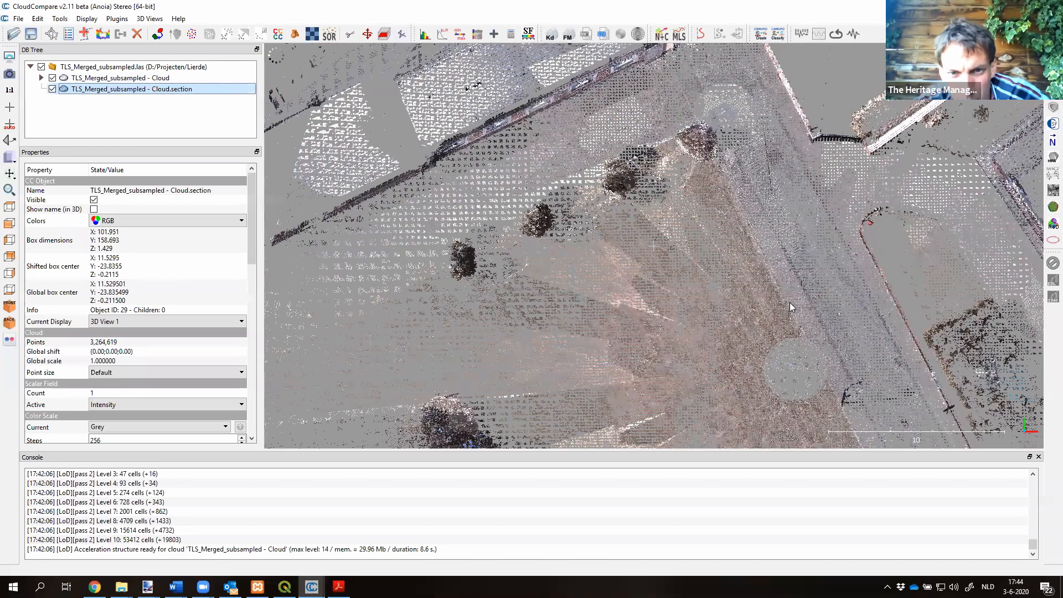
{"action": "left_click", "coordinate": [402, 34]}
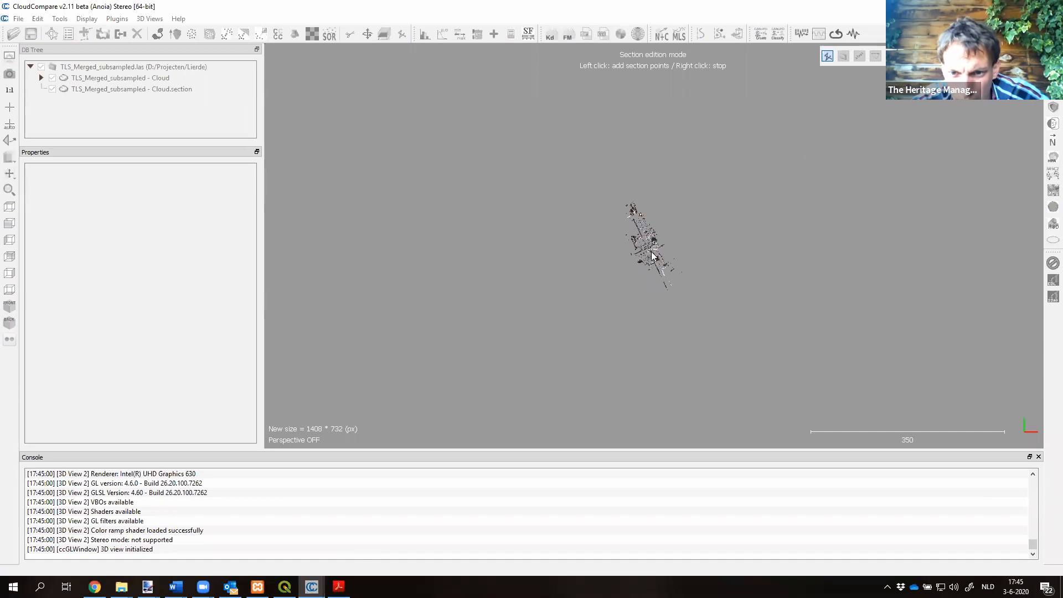
{"action": "left_click", "coordinate": [827, 58]}
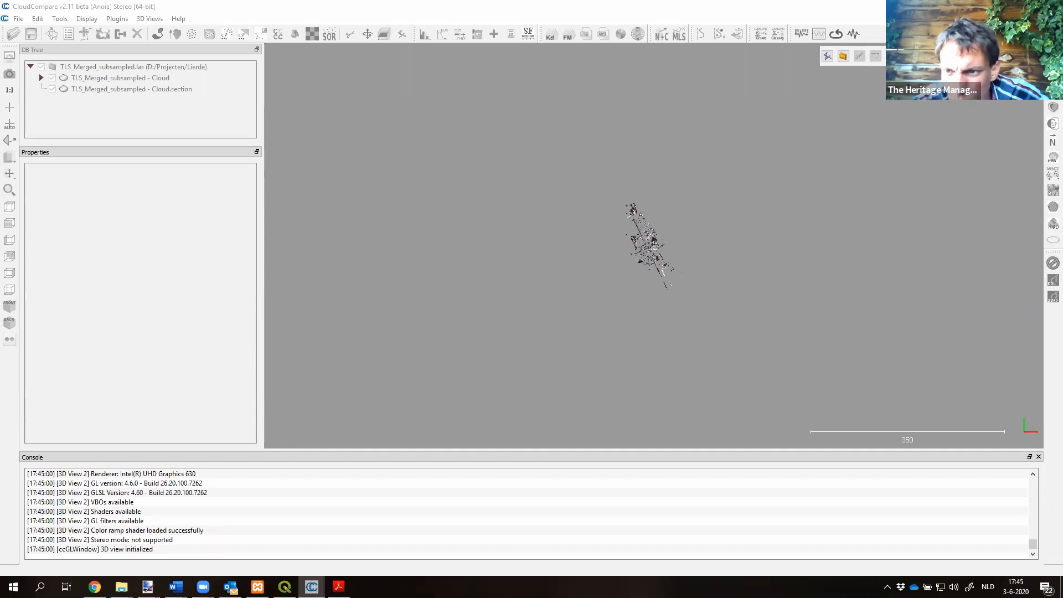
{"action": "left_click", "coordinate": [874, 57]}
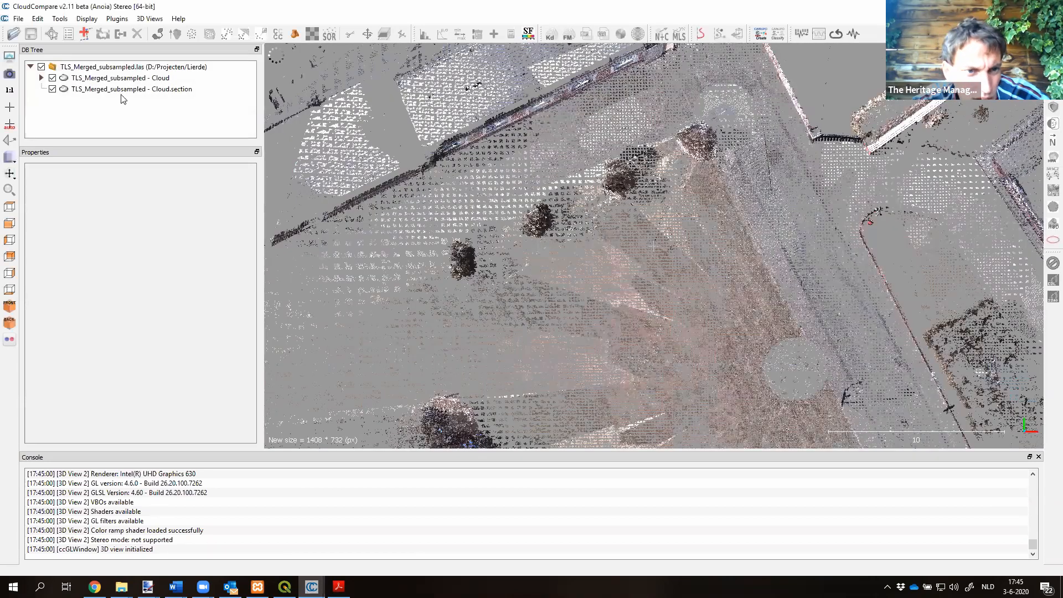
Step: Delete the extracted section cloud and select the remaining original TLS_Merged_subsampled cloud
{"action": "left_click", "coordinate": [126, 90]}
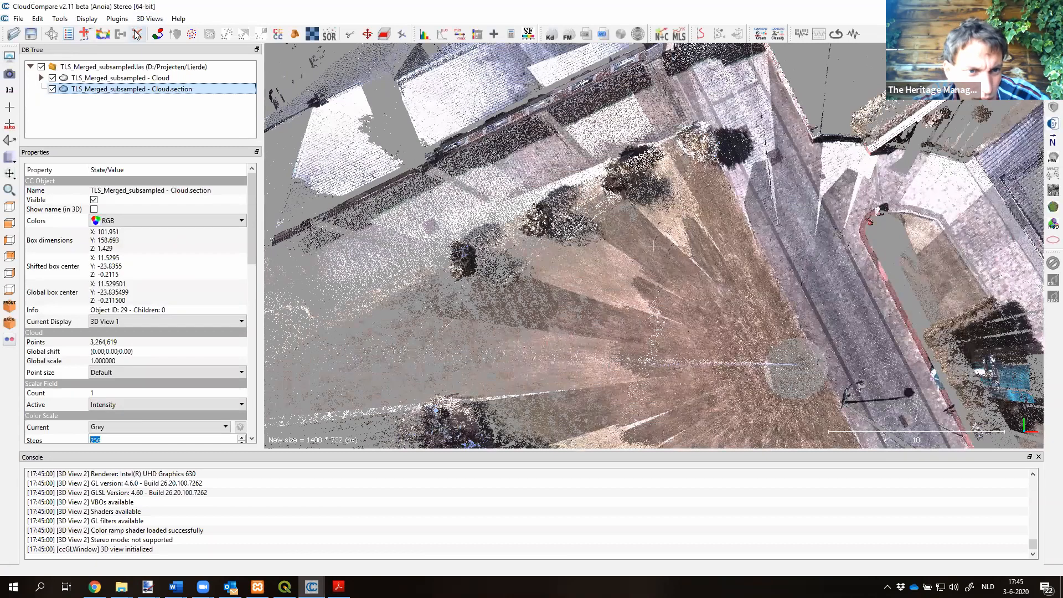
{"action": "left_click", "coordinate": [137, 34]}
{"action": "left_click", "coordinate": [139, 77]}
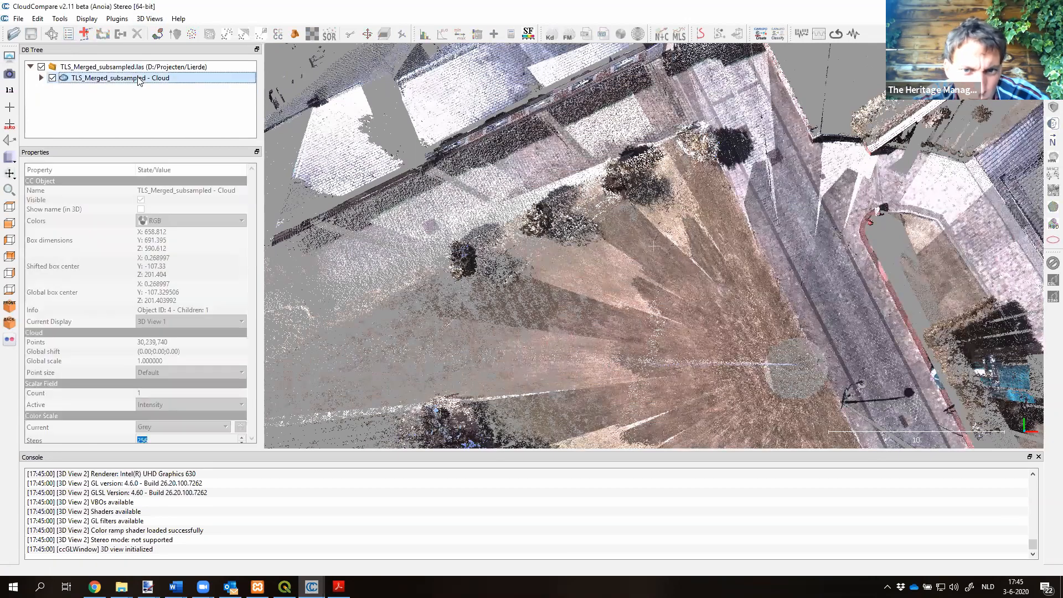
Step: Start section extraction on the original cloud and draw a straight two-point path about 12.6 long along the roof ridge of the building wing
{"action": "left_click", "coordinate": [261, 35]}
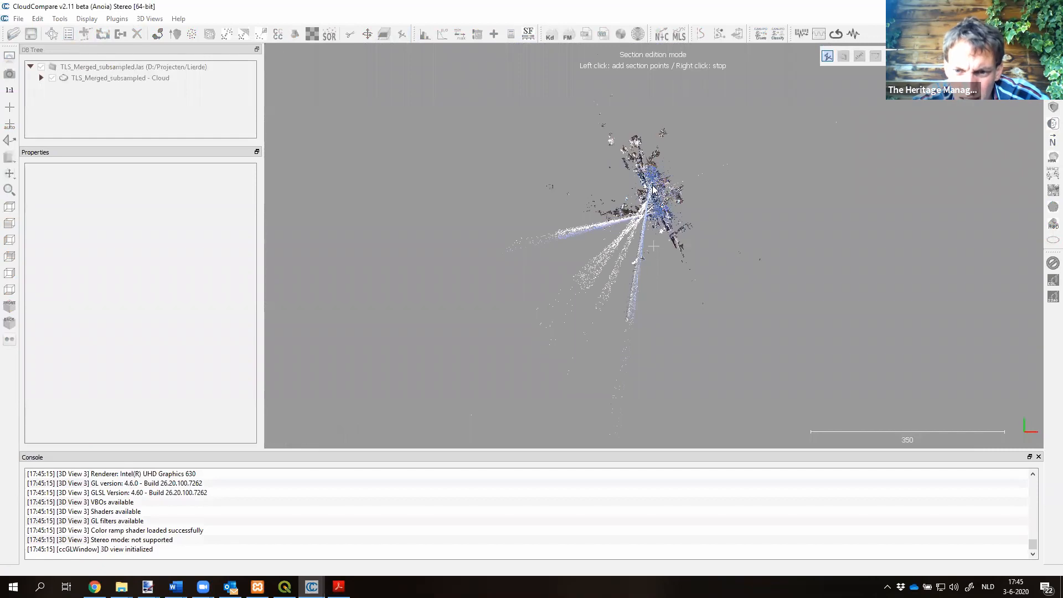
{"action": "left_click", "coordinate": [827, 56]}
{"action": "scroll", "coordinate": [693, 139], "scroll_direction": "up", "scroll_amount": 10}
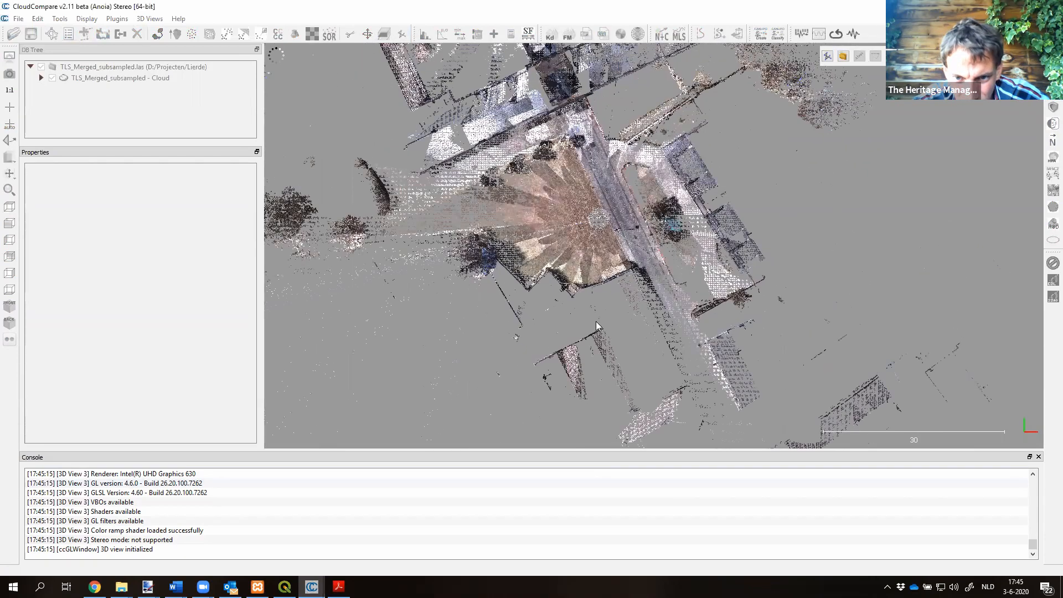
{"action": "left_click_drag", "start_coordinate": [829, 88], "coordinate": [696, 326]}
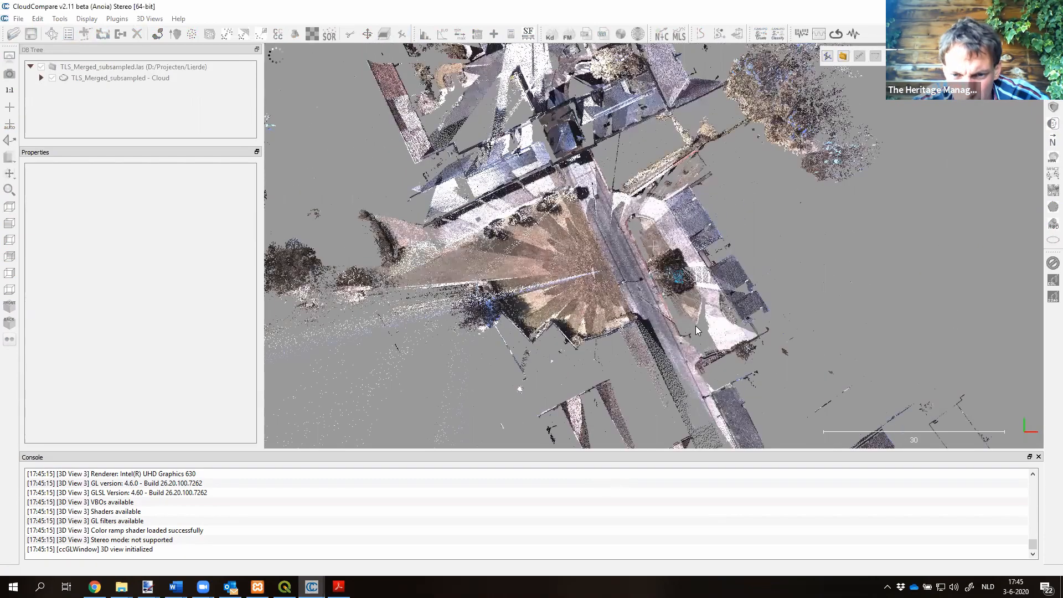
{"action": "scroll", "coordinate": [695, 325], "scroll_direction": "up", "scroll_amount": 5}
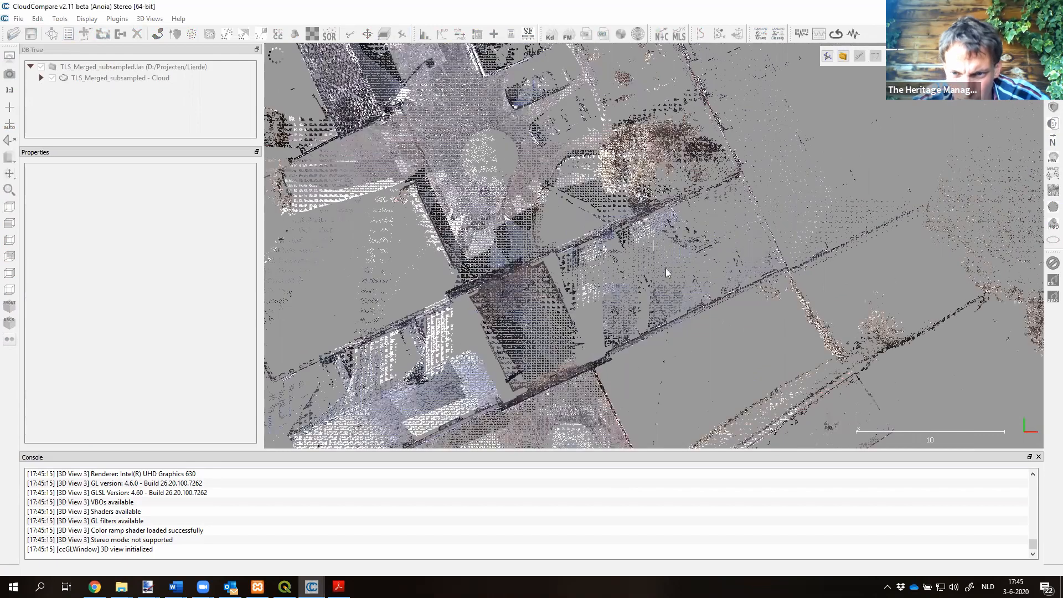
{"action": "left_click", "coordinate": [826, 56]}
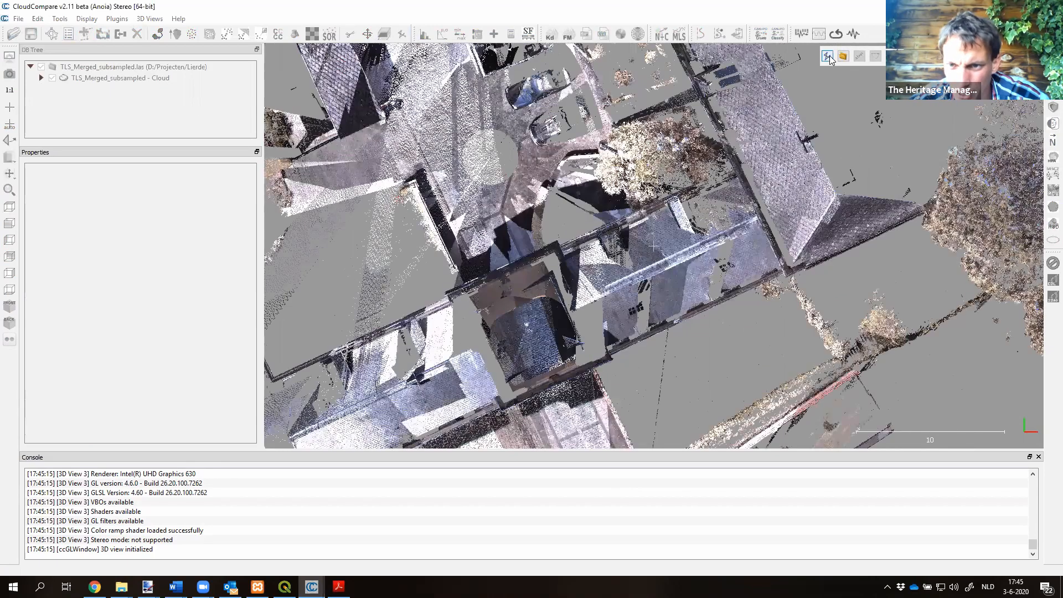
{"action": "left_click", "coordinate": [588, 301]}
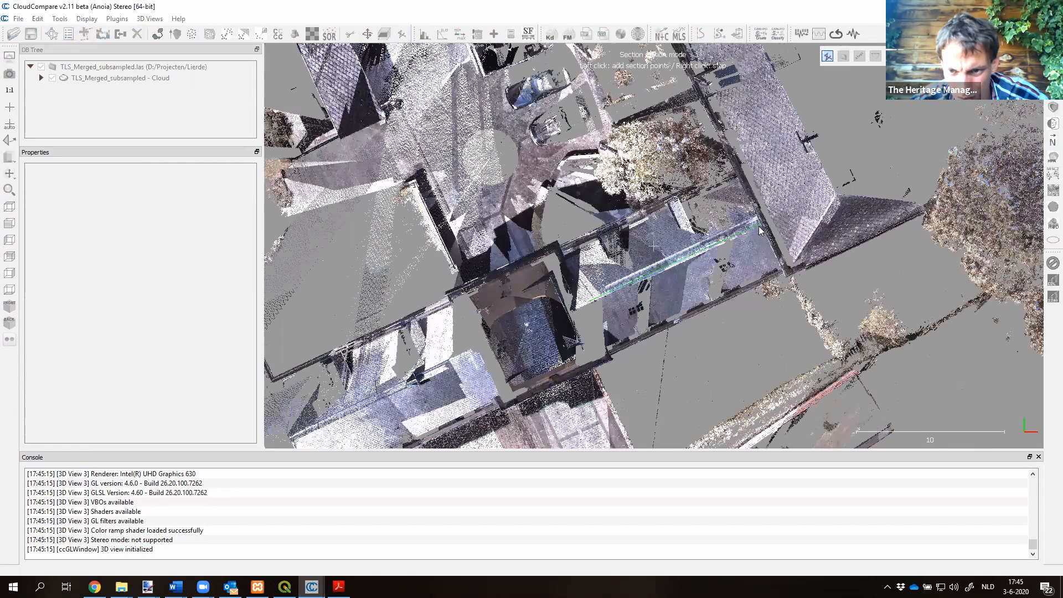
{"action": "left_click", "coordinate": [758, 226]}
{"action": "right_click", "coordinate": [759, 226]}
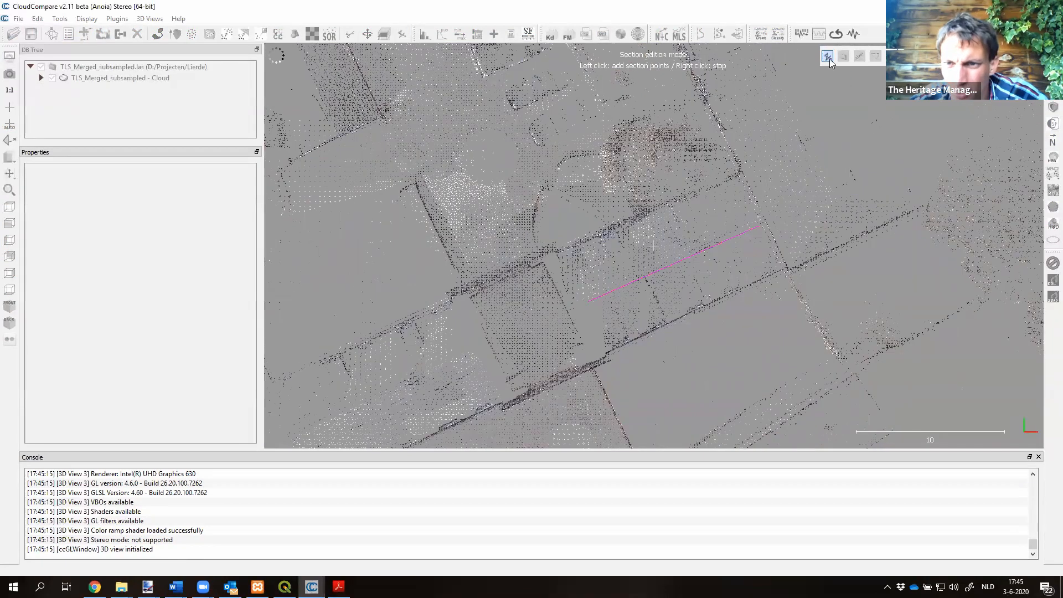
{"action": "left_click", "coordinate": [827, 57]}
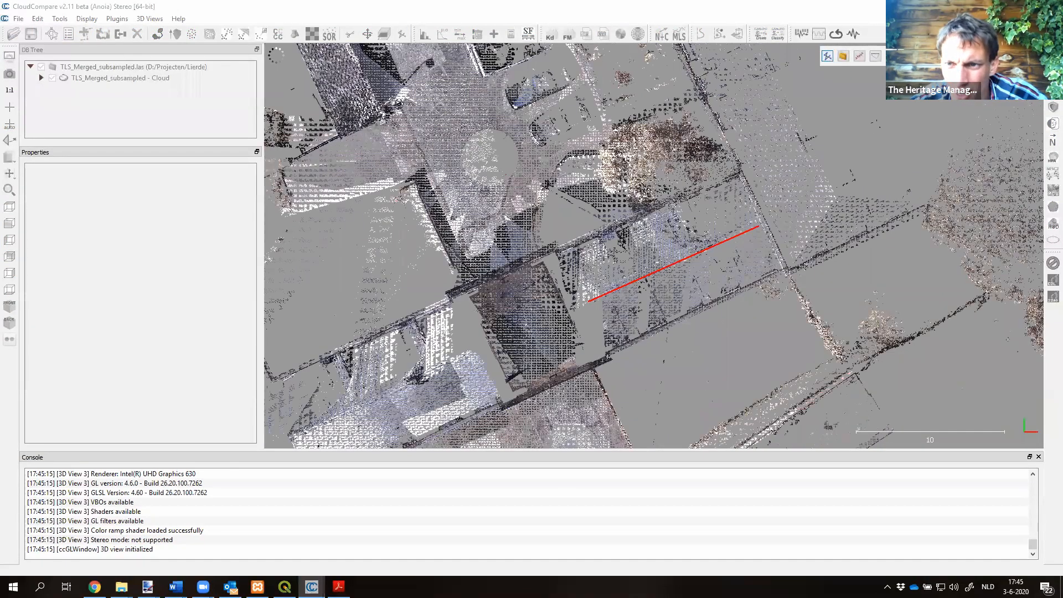
Step: Generate orthogonal sections along the ridge path with width 5 and step 5, automatically saving and removing the generatrix
{"action": "left_click", "coordinate": [859, 57]}
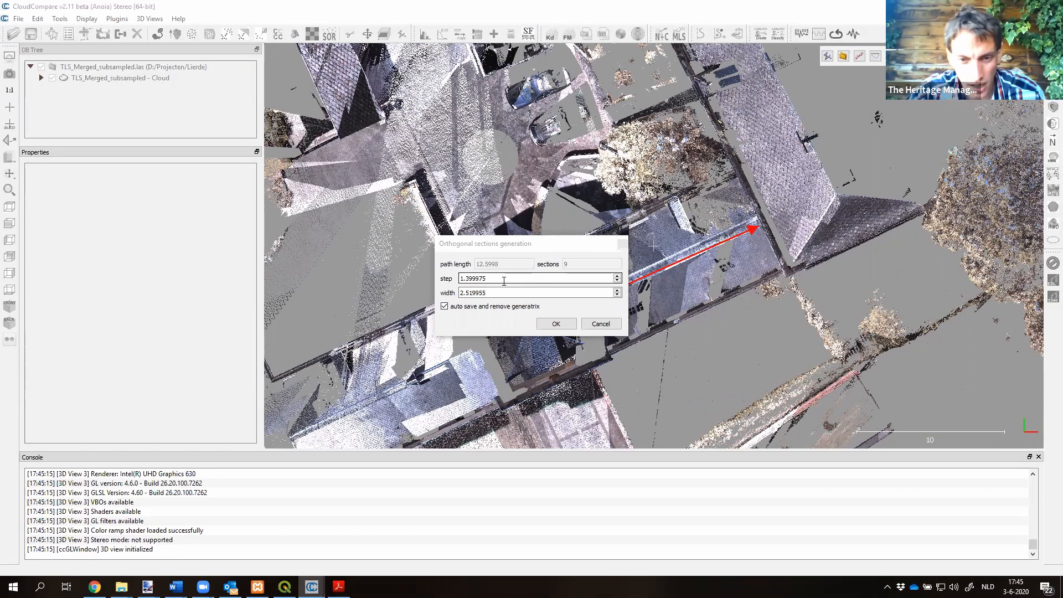
{"action": "double_click", "coordinate": [502, 291]}
{"action": "type", "text": "5"}
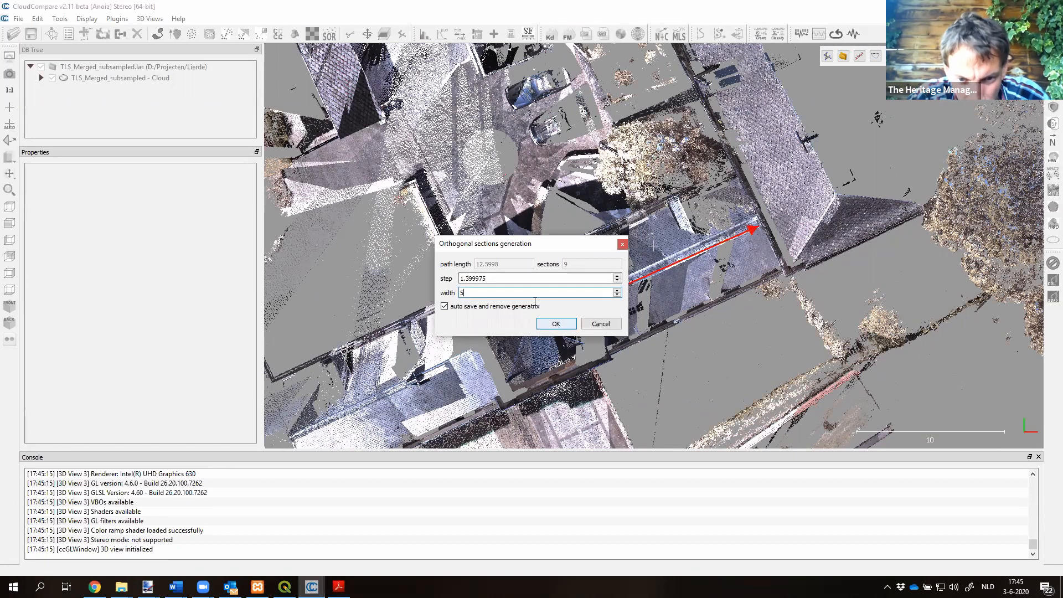
{"action": "double_click", "coordinate": [510, 279]}
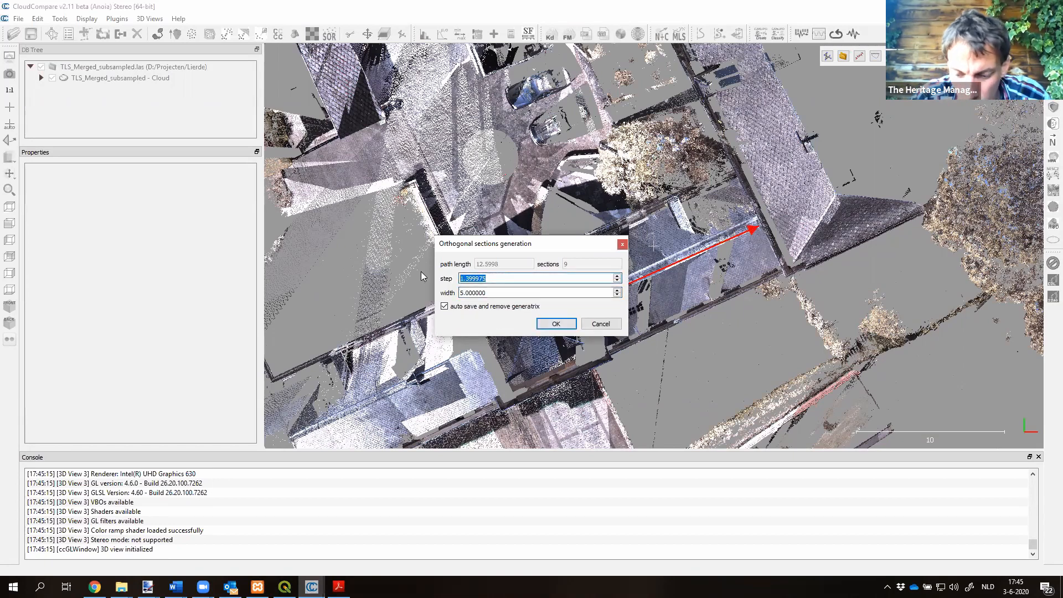
{"action": "type", "text": "5"}
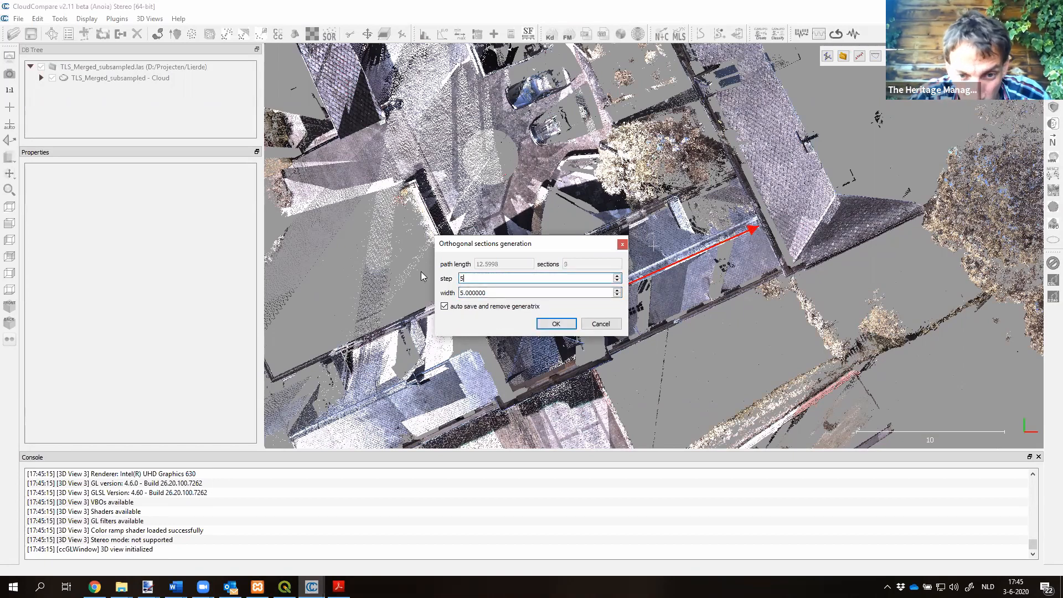
{"action": "left_click", "coordinate": [556, 324]}
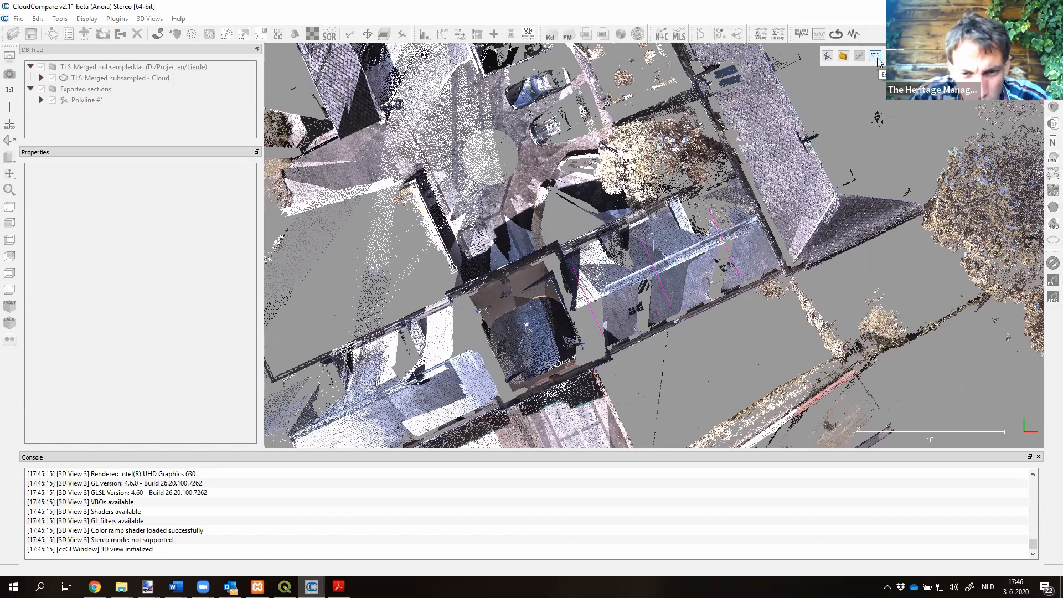
Step: Extract only Lower profiles from the sections, with thickness and maximum edge length 1.382790, and leave the tool, discarding the manually defined polylines
{"action": "left_click", "coordinate": [875, 57]}
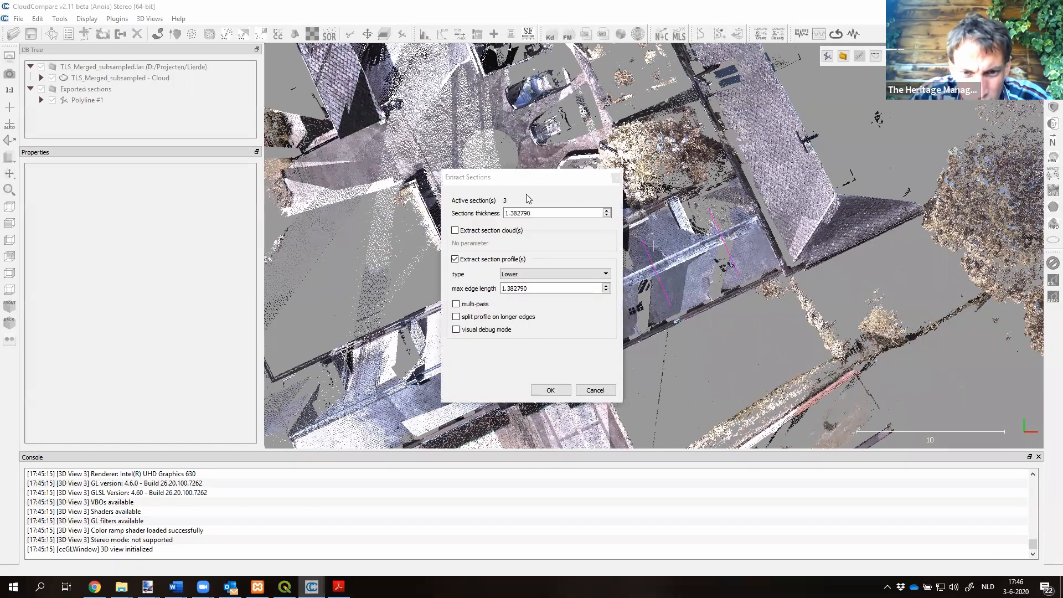
{"action": "left_click", "coordinate": [551, 391]}
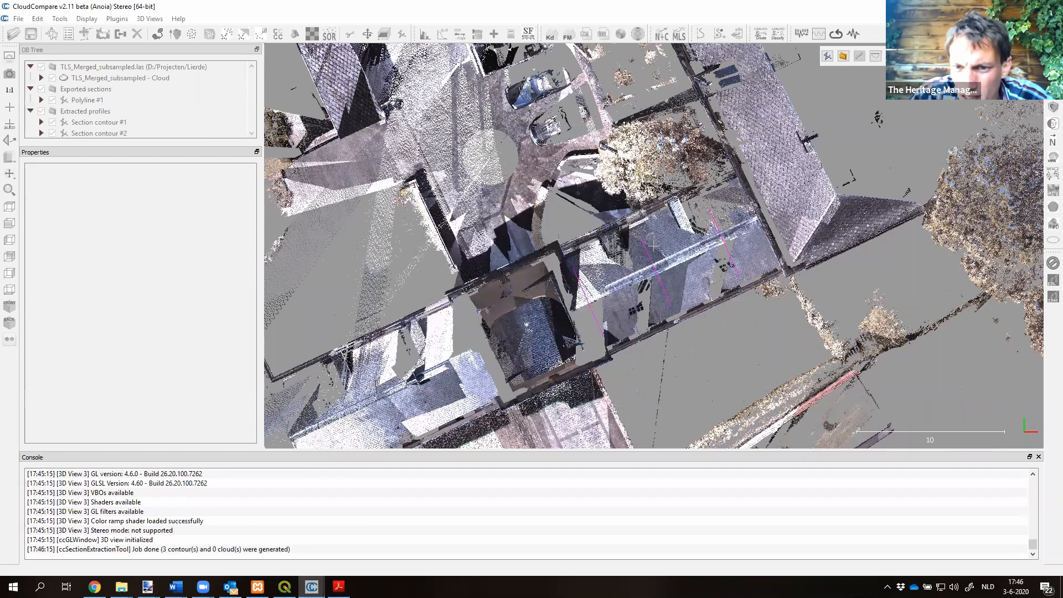
{"action": "left_click", "coordinate": [1029, 56]}
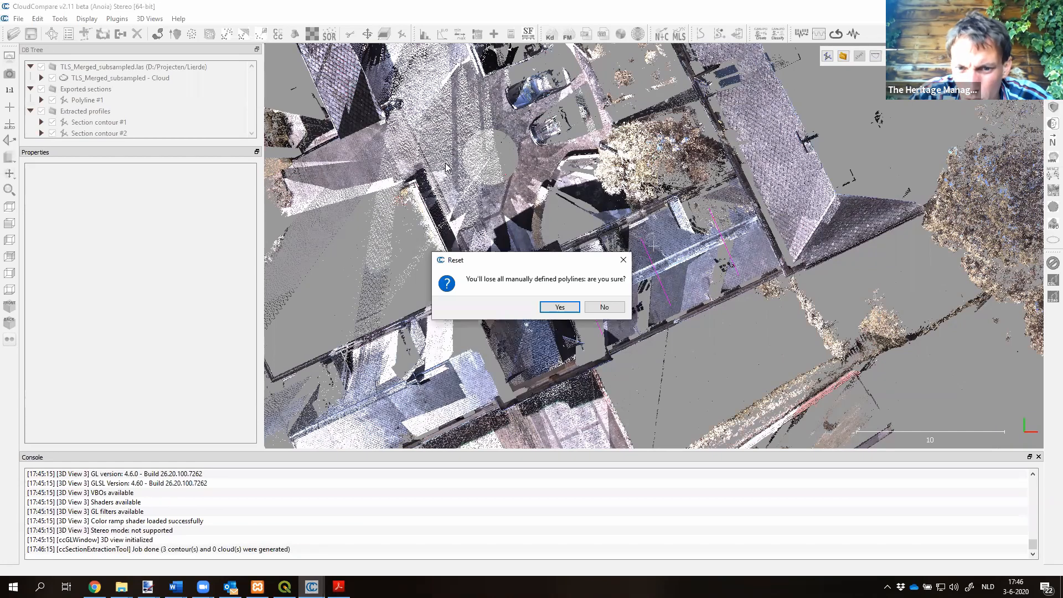
{"action": "left_click", "coordinate": [560, 308]}
Step: Hide the exported sections and the point cloud, and inspect the extracted profiles on their own at an angle
{"action": "left_click", "coordinate": [41, 88]}
{"action": "left_click", "coordinate": [41, 66]}
{"action": "left_click_drag", "start_coordinate": [636, 219], "coordinate": [713, 246]}
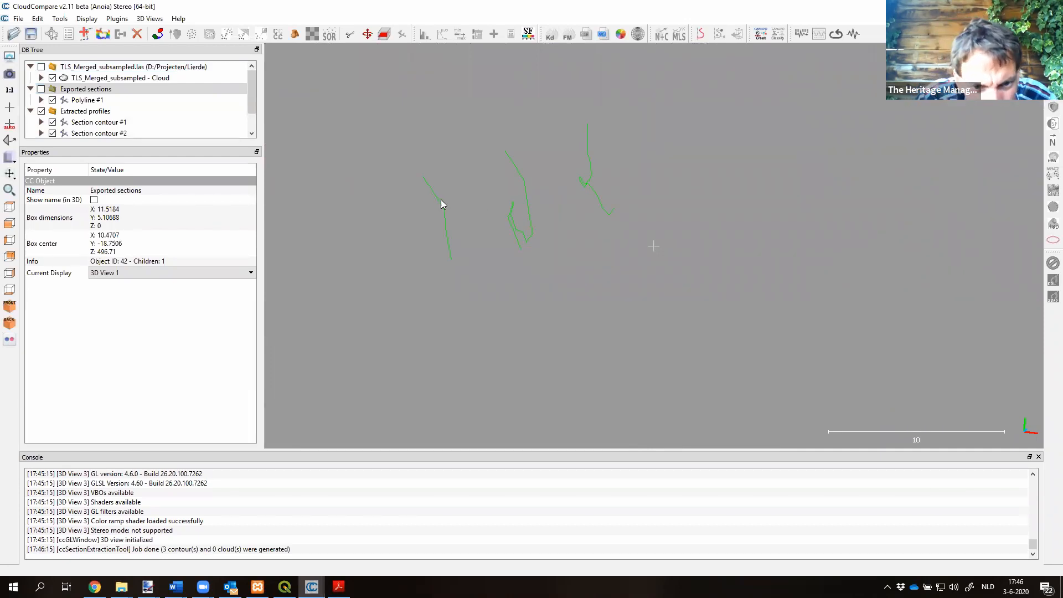
{"action": "left_click_drag", "start_coordinate": [440, 200], "coordinate": [472, 247]}
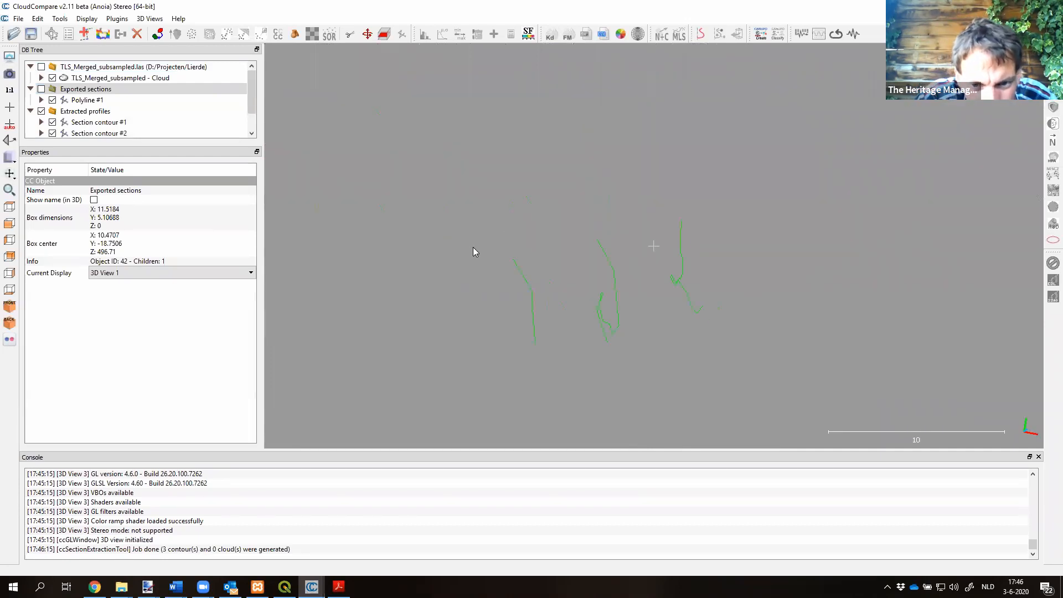
{"action": "right_click_drag", "start_coordinate": [472, 246], "coordinate": [558, 215]}
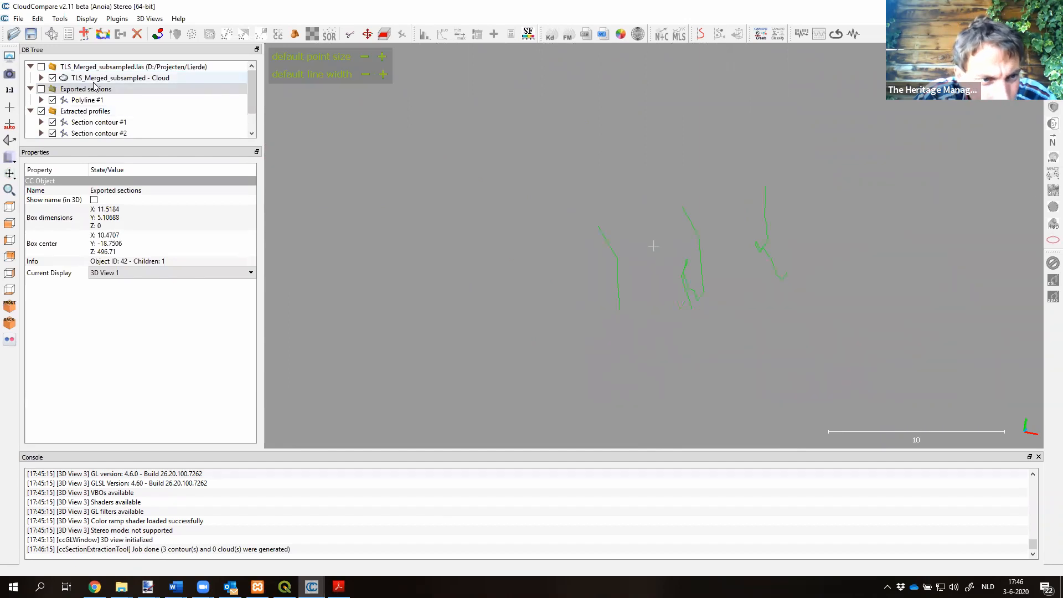
Step: Toggle the point cloud to compare the extracted profiles with the building's roof and walls, leaving the cloud shown
{"action": "left_click", "coordinate": [42, 67]}
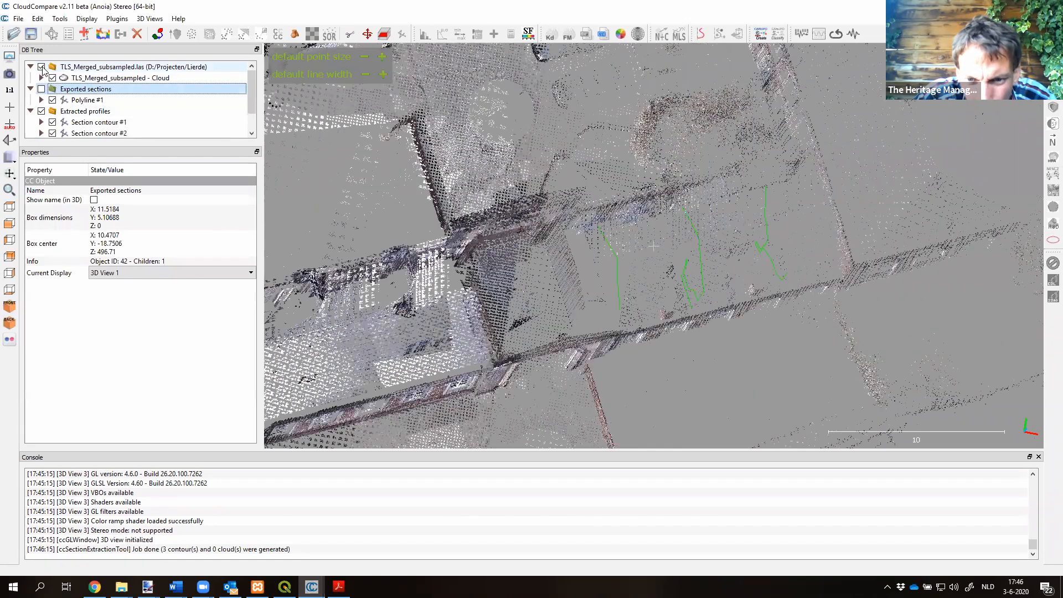
{"action": "left_click", "coordinate": [42, 67]}
{"action": "left_click", "coordinate": [42, 67]}
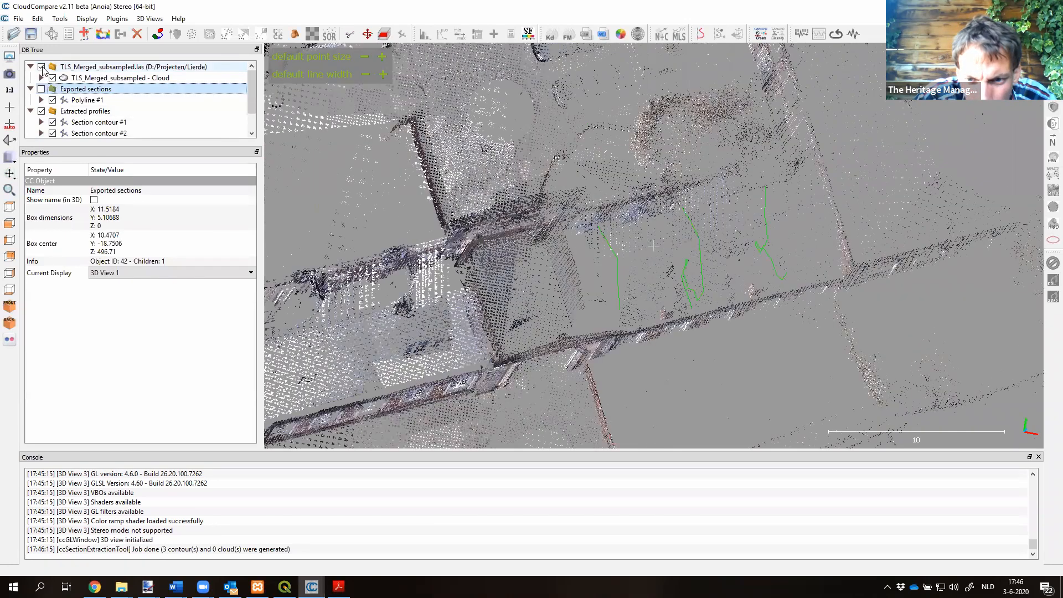
{"action": "left_click", "coordinate": [41, 67]}
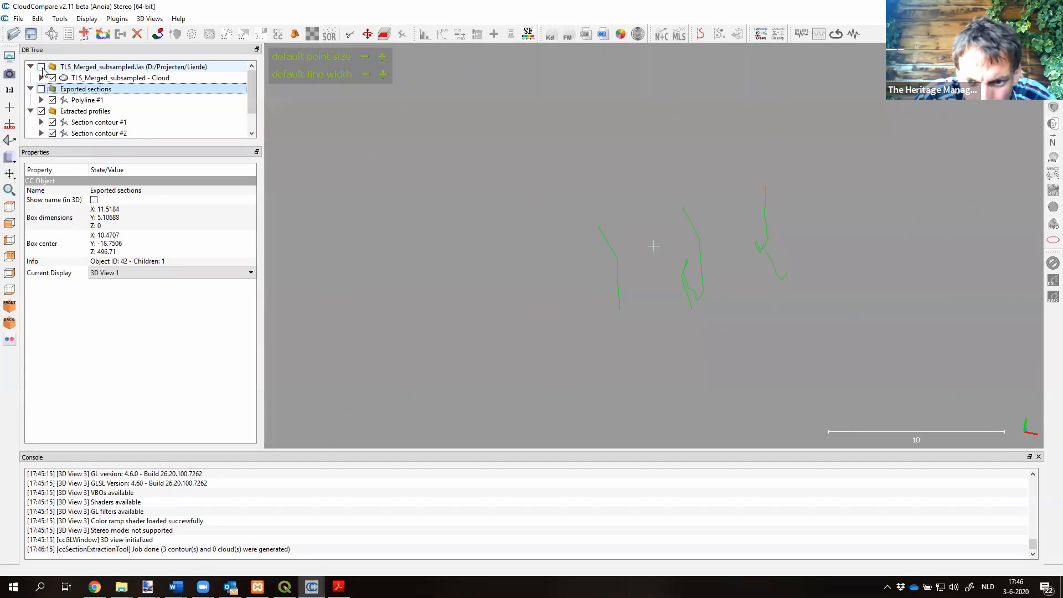
{"action": "left_click", "coordinate": [42, 67]}
{"action": "left_click", "coordinate": [41, 67]}
{"action": "left_click", "coordinate": [42, 67]}
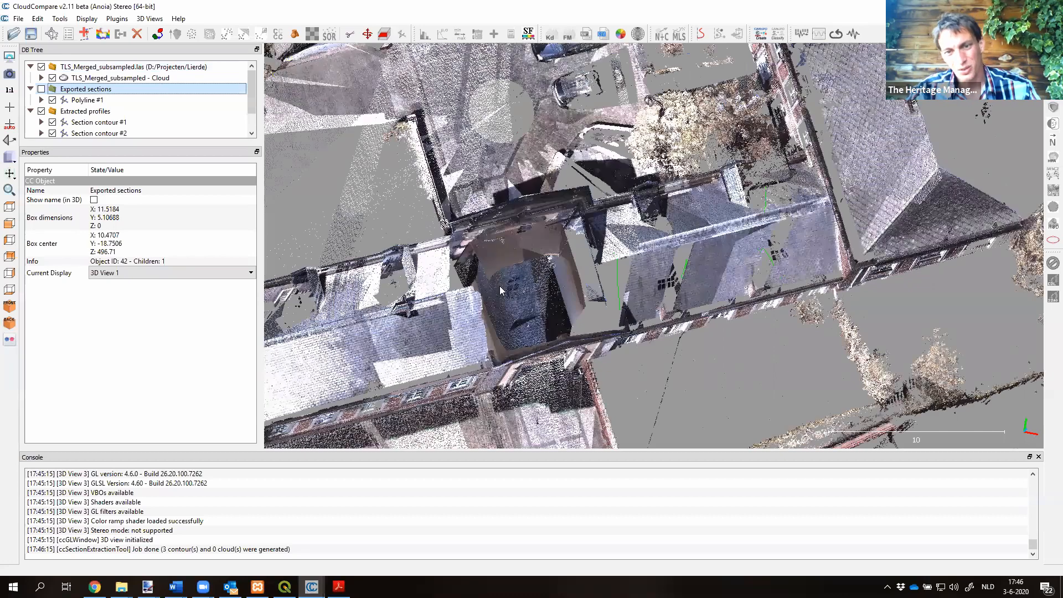
{"action": "right_click_drag", "start_coordinate": [736, 267], "coordinate": [699, 211]}
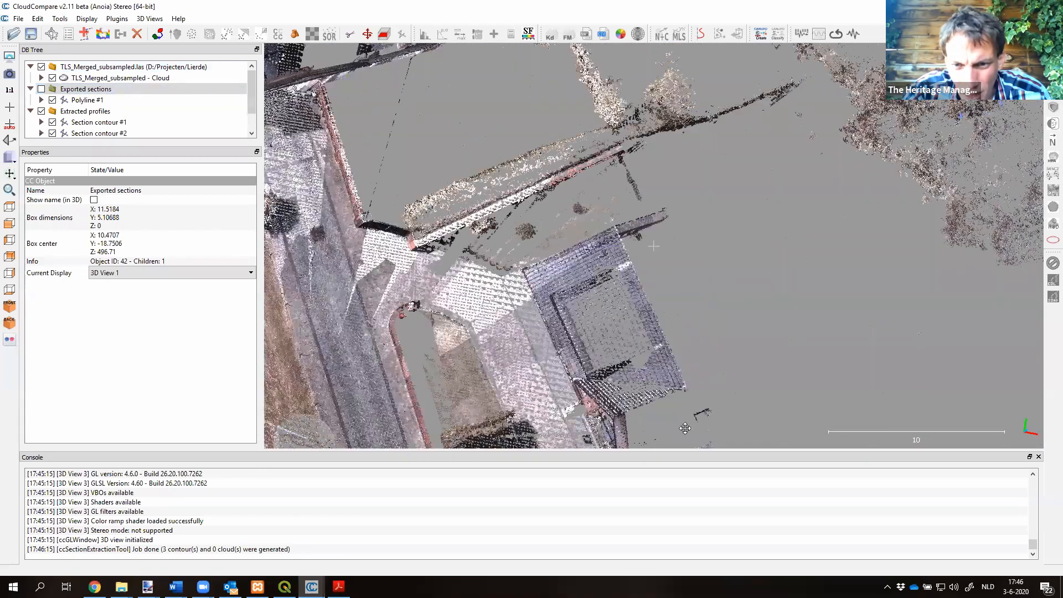
{"action": "right_click_drag", "start_coordinate": [666, 400], "coordinate": [671, 453]}
{"action": "right_click_drag", "start_coordinate": [513, 95], "coordinate": [482, 208]}
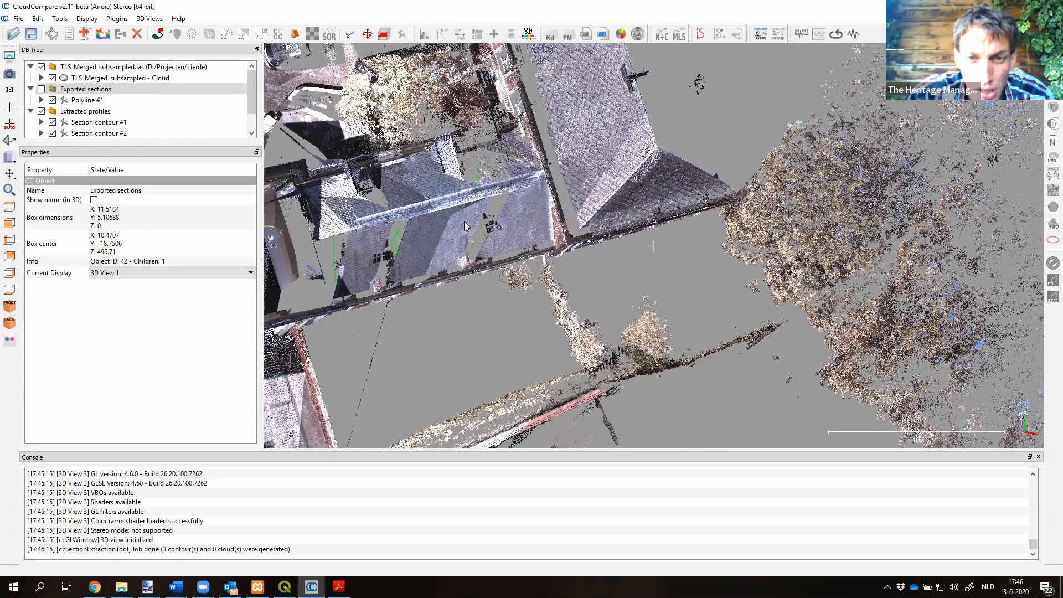
{"action": "mouse_move", "coordinate": [395, 56]}
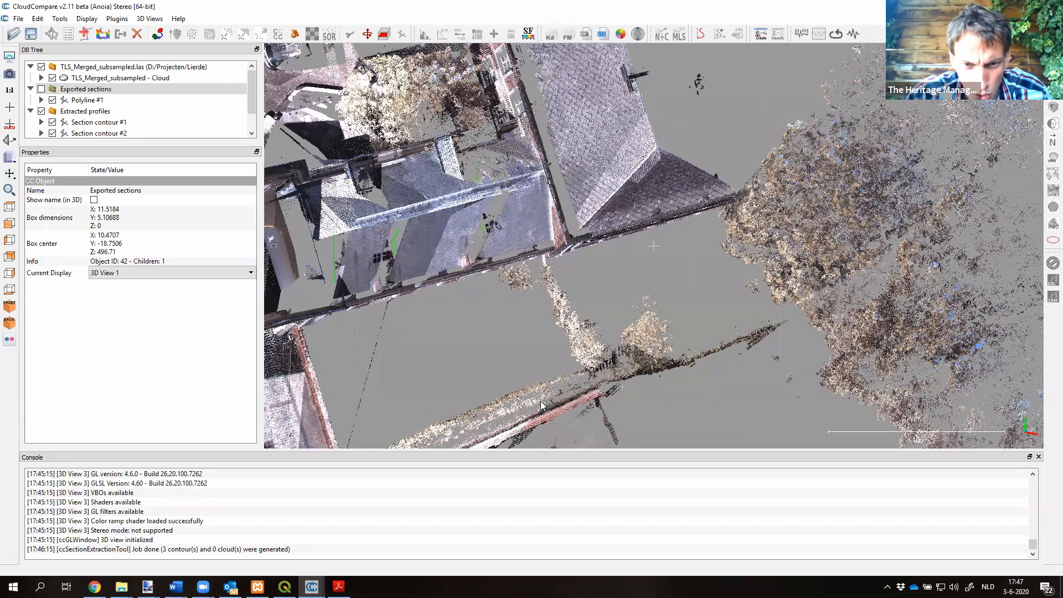
Step: Switch to the Acrobat Reader presentation and read through the slides from contour profiles and QGIS hillshade to the hillshade parameters
{"action": "key", "text": "alt+Tab"}
{"action": "scroll", "coordinate": [540, 399], "scroll_direction": "down", "scroll_amount": 1}
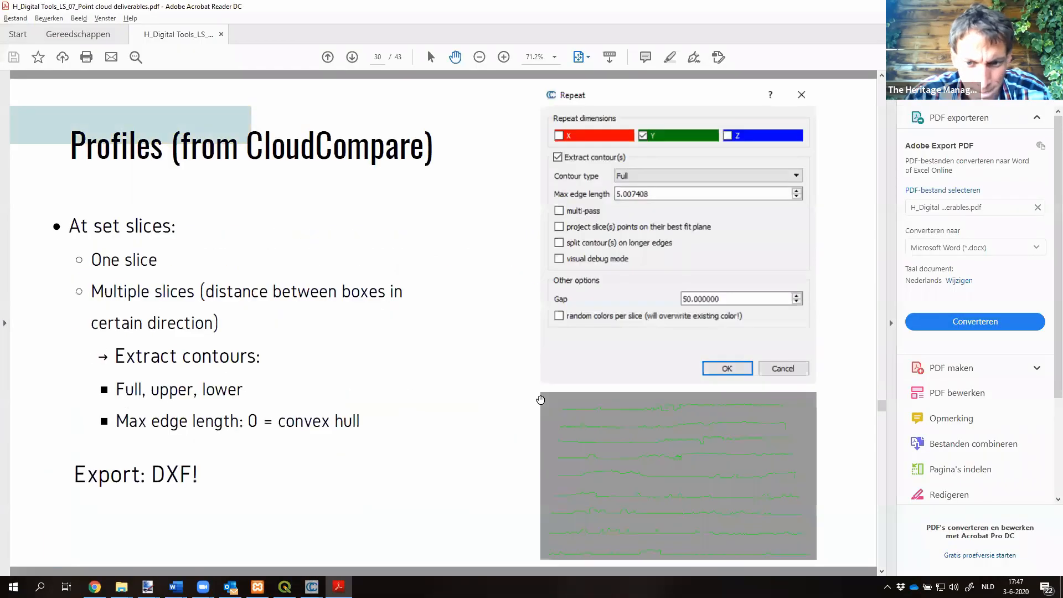
{"action": "scroll", "coordinate": [541, 399], "scroll_direction": "down", "scroll_amount": 1}
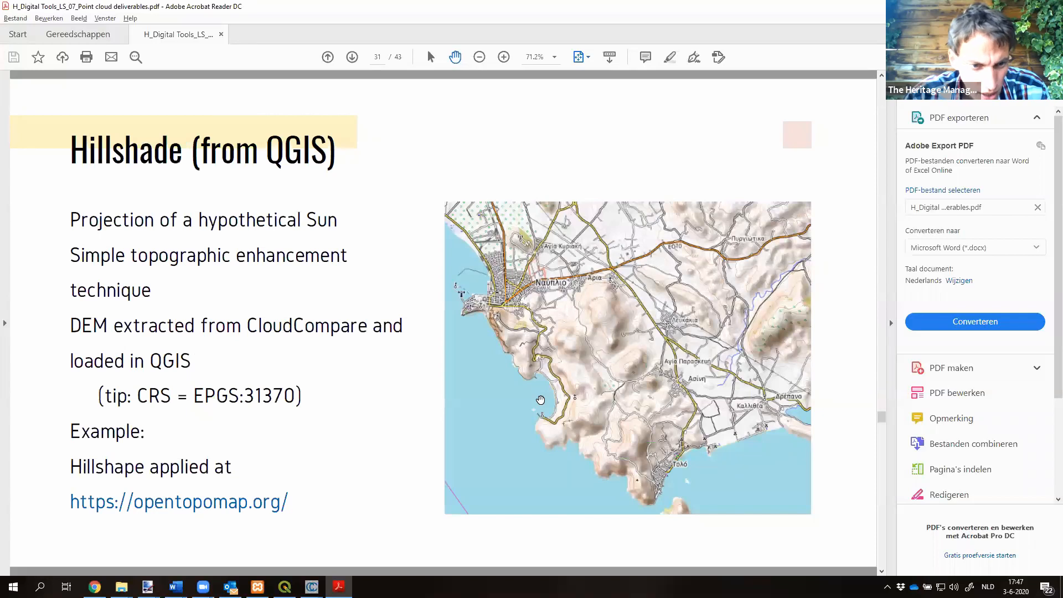
{"action": "scroll", "coordinate": [540, 399], "scroll_direction": "down", "scroll_amount": 1}
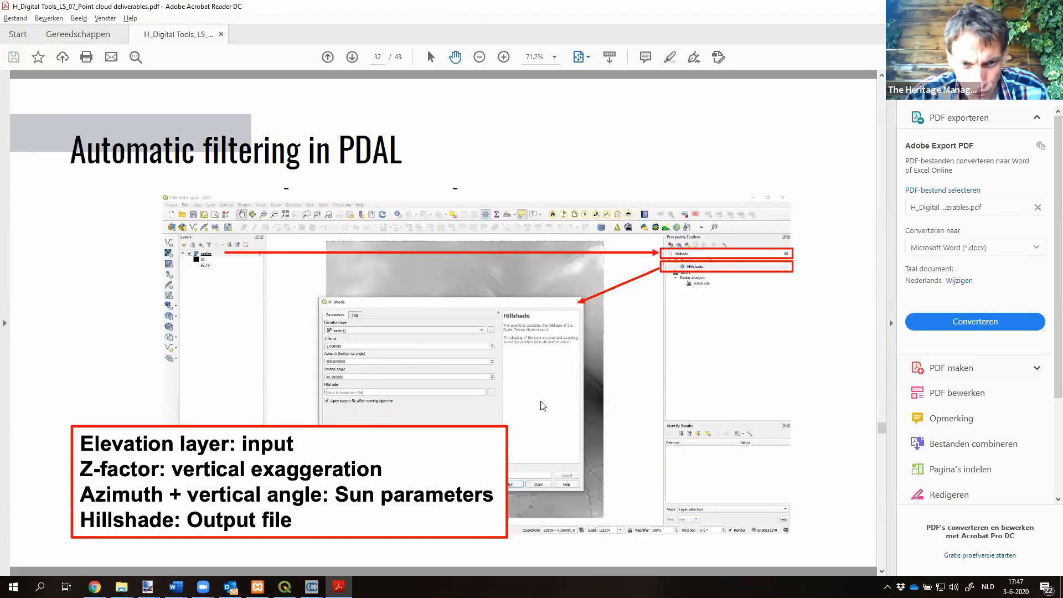
Step: Switch to QGIS, hide the RGB_Maasmechelen layer to show the full DTM_Maasmechelen raster, and dismiss the transform message
{"action": "key", "text": "alt+Tab"}
{"action": "key", "text": "alt+Tab"}
{"action": "key", "text": "alt+Tab"}
{"action": "key", "text": "alt+Tab"}
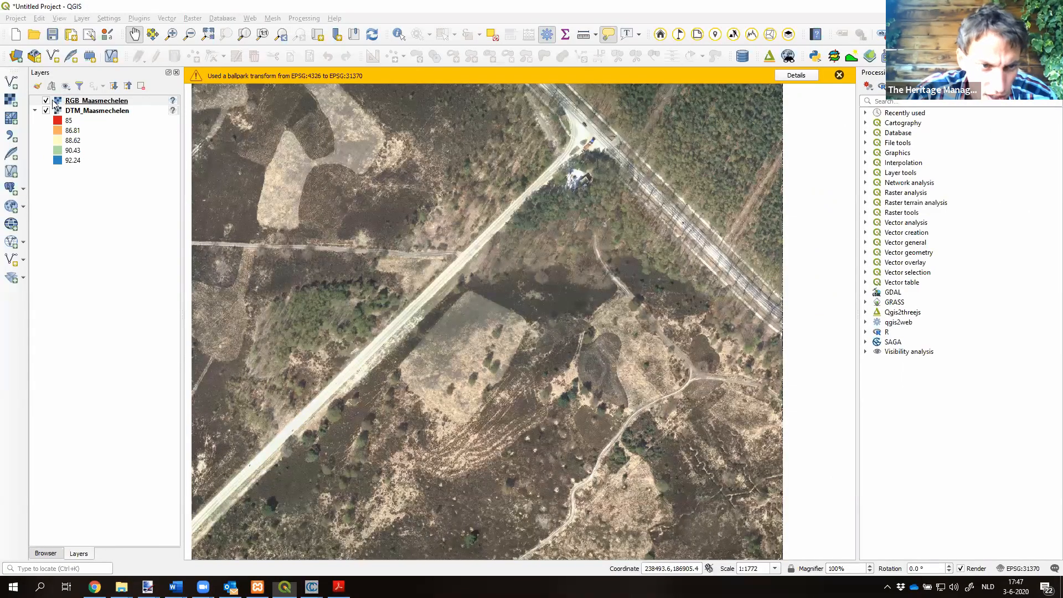
{"action": "left_click", "coordinate": [47, 101]}
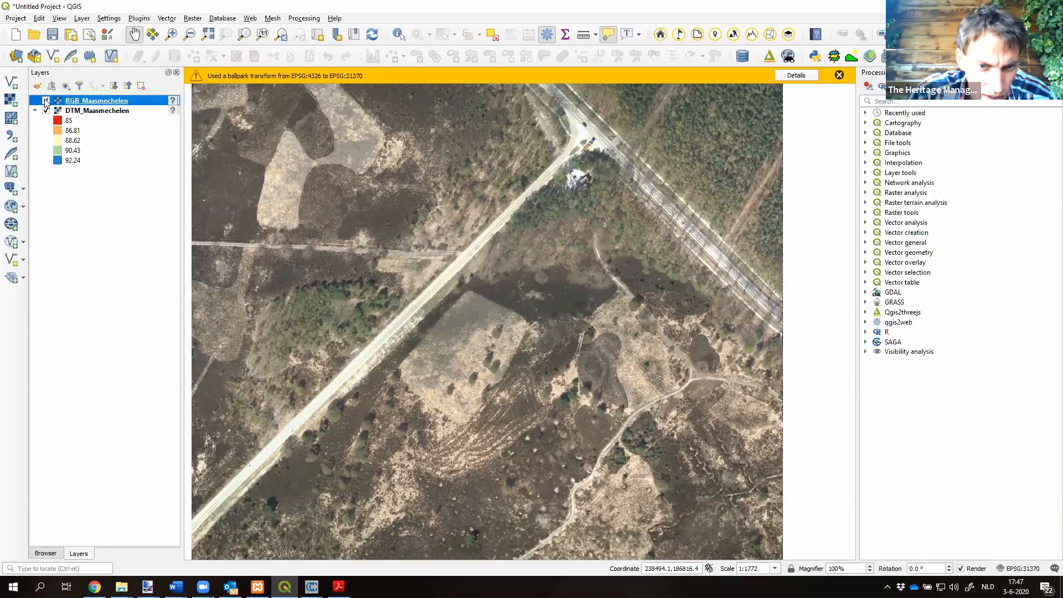
{"action": "scroll", "coordinate": [507, 361], "scroll_direction": "down", "scroll_amount": 4}
{"action": "scroll", "coordinate": [506, 362], "scroll_direction": "up", "scroll_amount": 3}
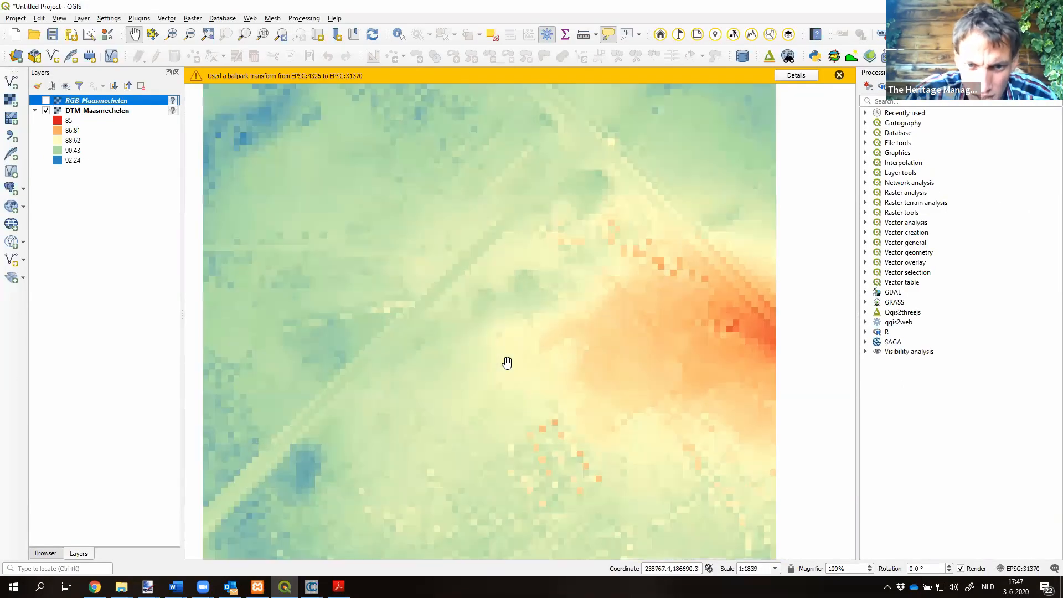
{"action": "left_click", "coordinate": [839, 76]}
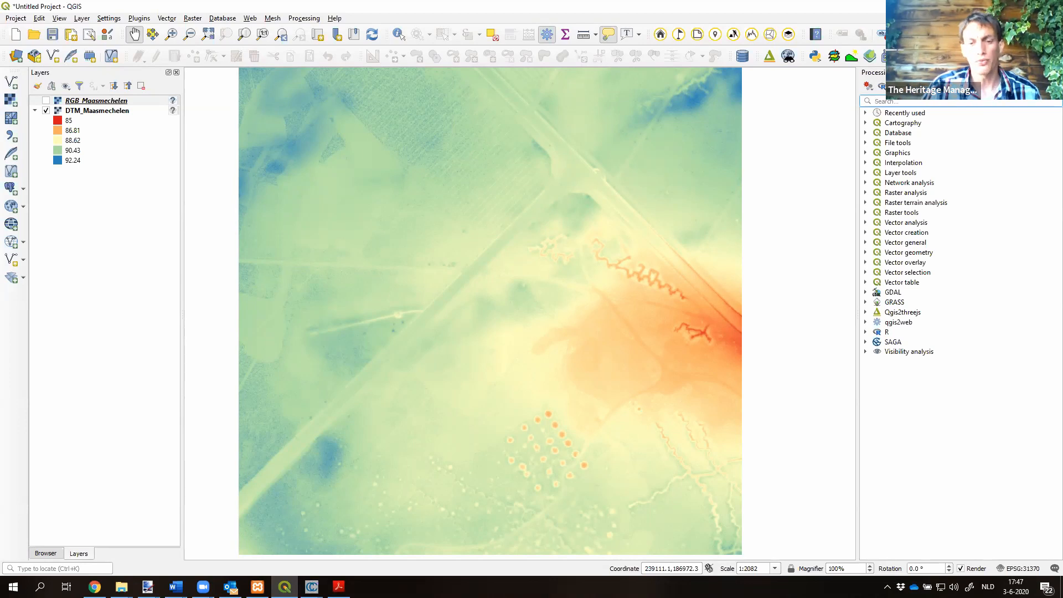
Step: Switch back to CloudCompare and delete the exported sections and extracted profiles groups
{"action": "key", "text": "alt+Tab"}
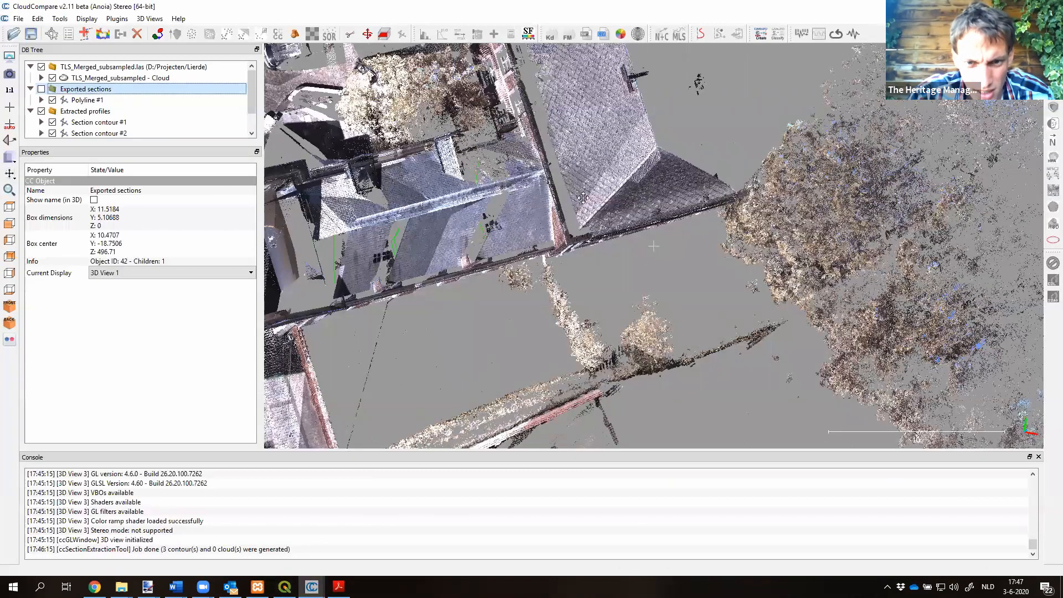
{"action": "right_click", "coordinate": [583, 198]}
{"action": "right_click_drag", "start_coordinate": [489, 224], "coordinate": [583, 319]}
{"action": "right_click_drag", "start_coordinate": [466, 172], "coordinate": [496, 306]}
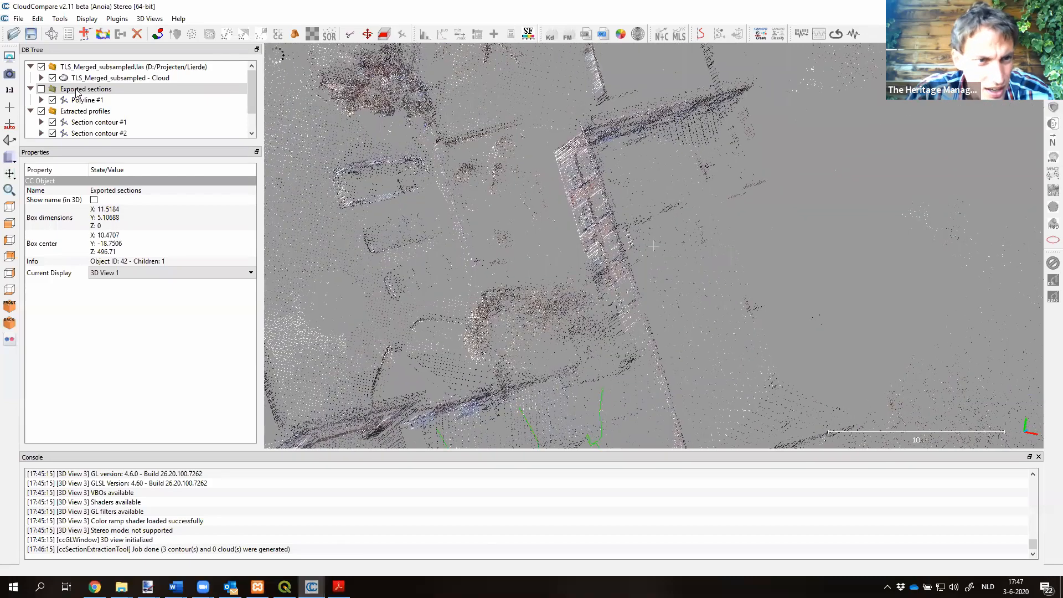
{"action": "left_click", "coordinate": [95, 88]}
{"action": "left_click", "coordinate": [136, 35]}
{"action": "left_click", "coordinate": [111, 89]}
{"action": "left_click", "coordinate": [136, 35]}
Step: Segment the brick facade strip out of the TLS_Merged_subsampled cloud with a polygon and hide the remaining cloud
{"action": "left_click", "coordinate": [120, 78]}
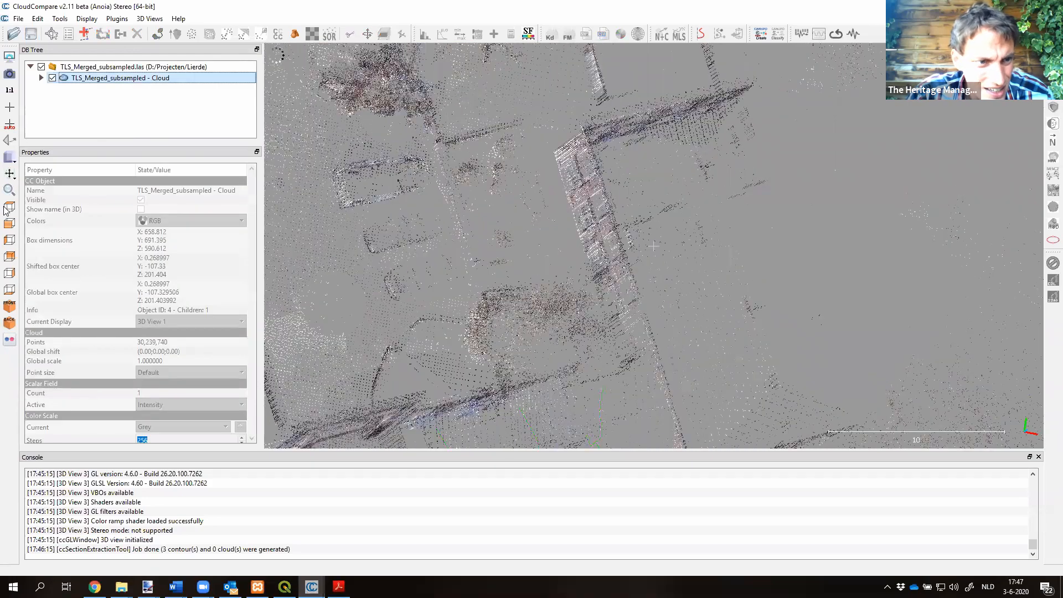
{"action": "mouse_move", "coordinate": [665, 269]}
{"action": "right_mouse_down"}
{"action": "mouse_move", "coordinate": [754, 295]}
{"action": "mouse_move", "coordinate": [413, 483]}
{"action": "right_mouse_up"}
{"action": "right_click_drag", "start_coordinate": [813, 213], "coordinate": [595, 411]}
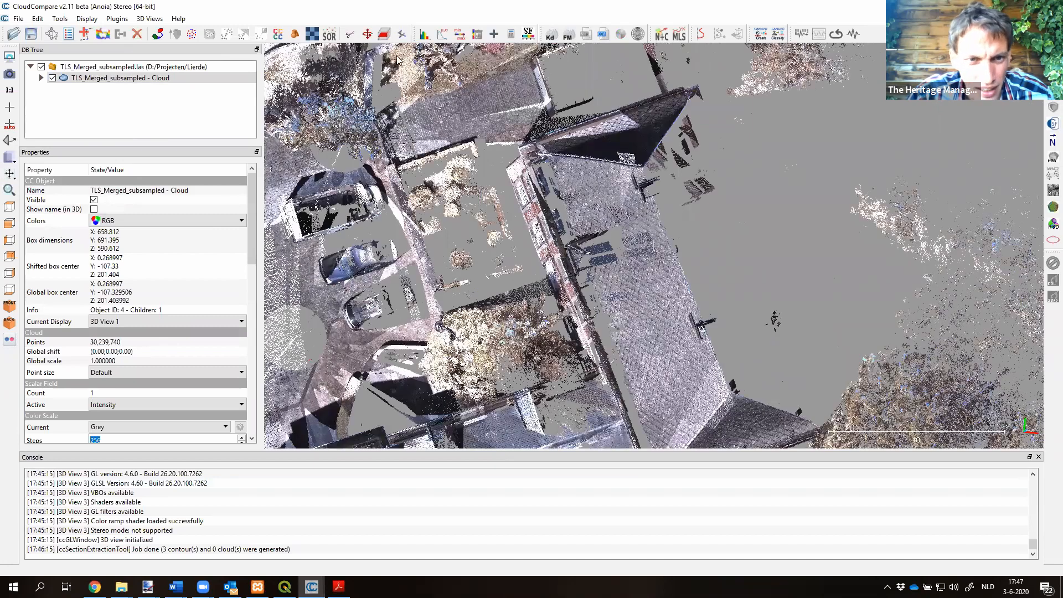
{"action": "left_click", "coordinate": [349, 34]}
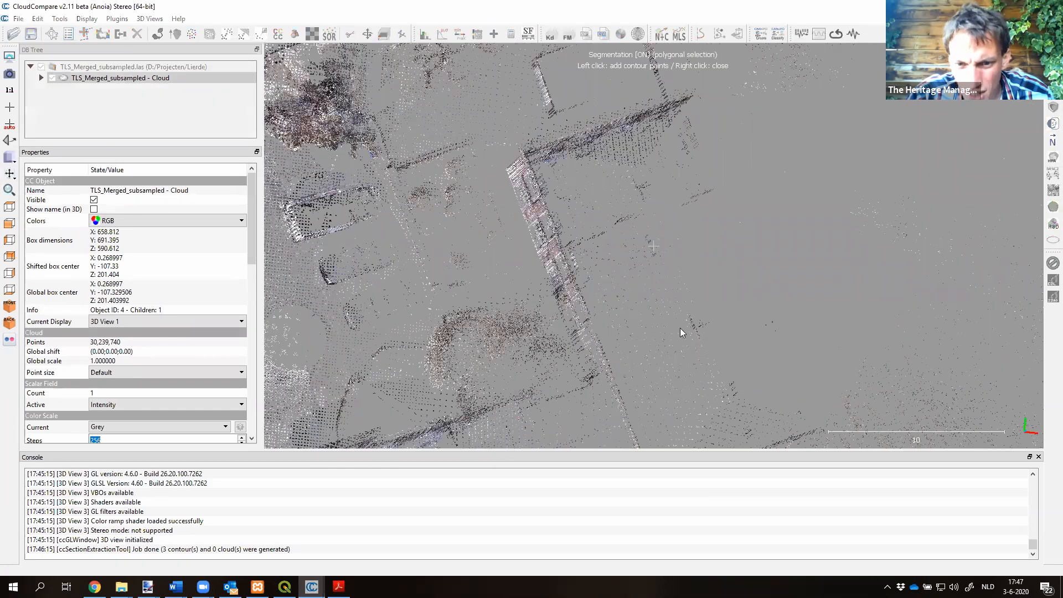
{"action": "scroll", "coordinate": [585, 372], "scroll_direction": "up", "scroll_amount": 1}
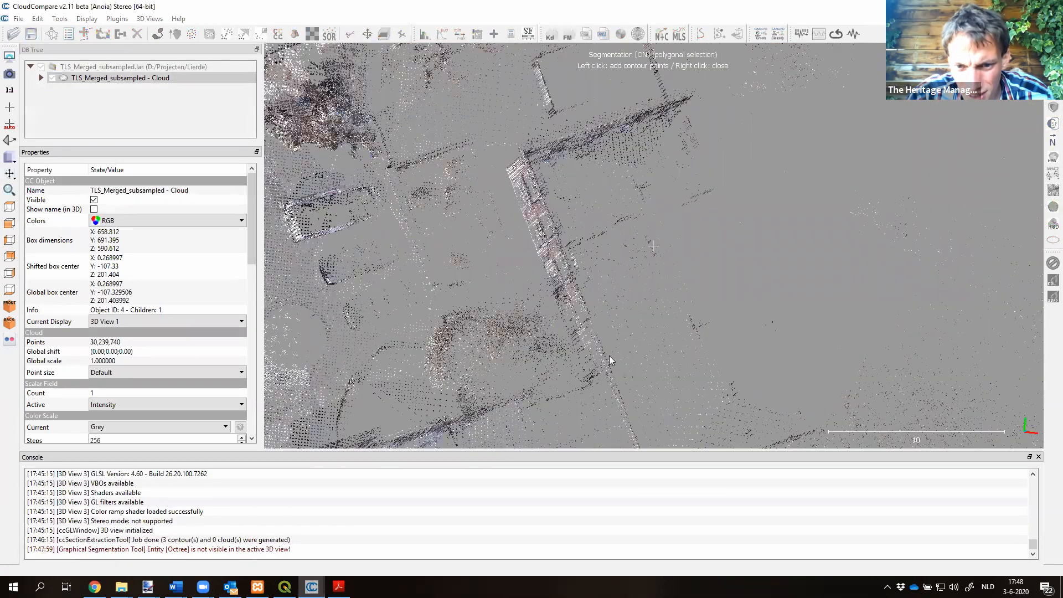
{"action": "left_click", "coordinate": [529, 150]}
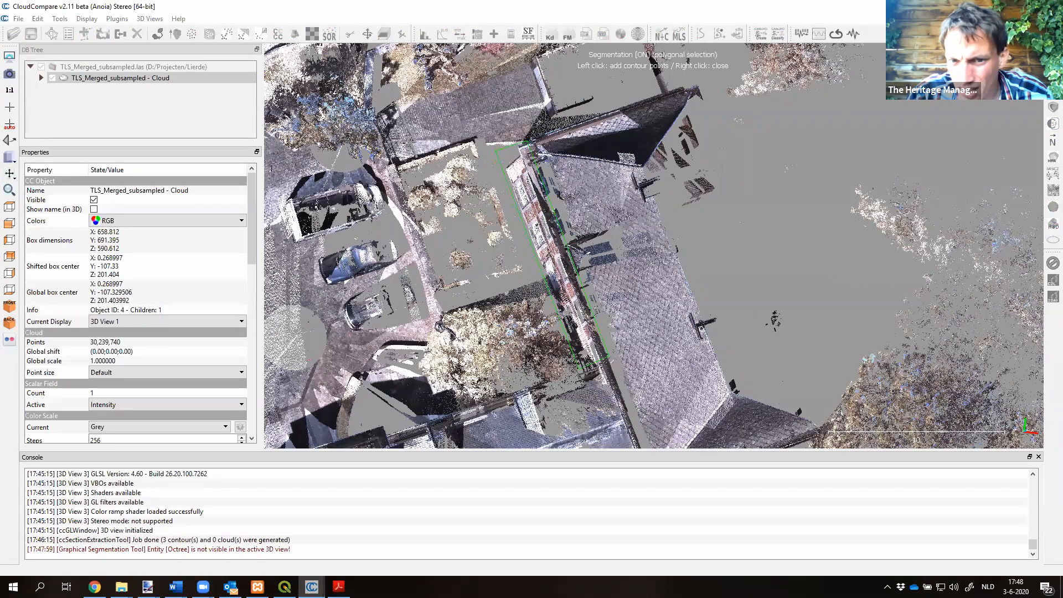
{"action": "key", "text": "i"}
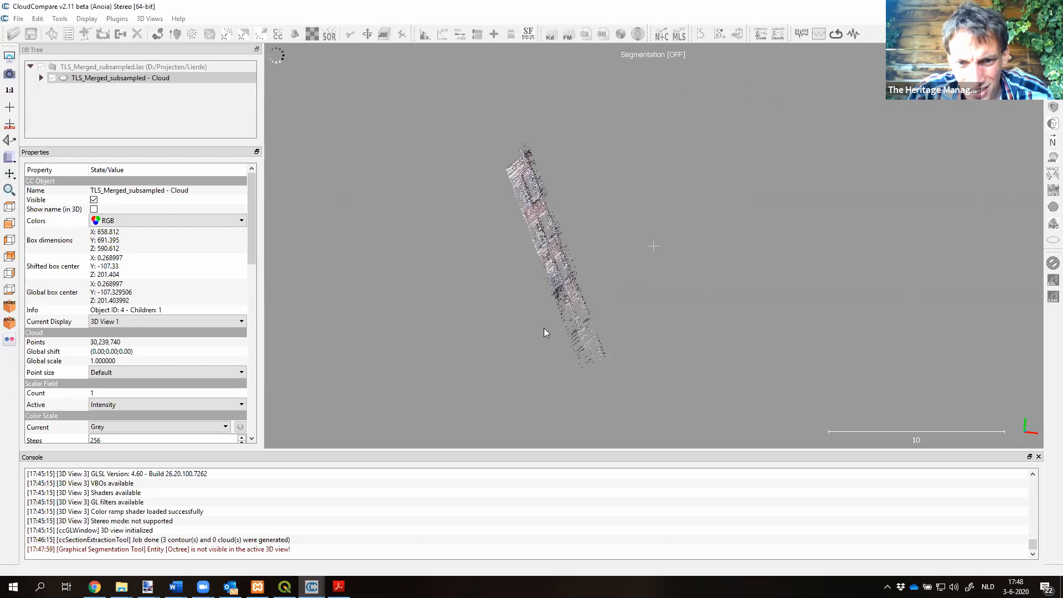
{"action": "left_click", "coordinate": [53, 79]}
Step: Level the segmented facade cloud using three points picked on its wall surface
{"action": "right_click_drag", "start_coordinate": [437, 316], "coordinate": [1048, 106]}
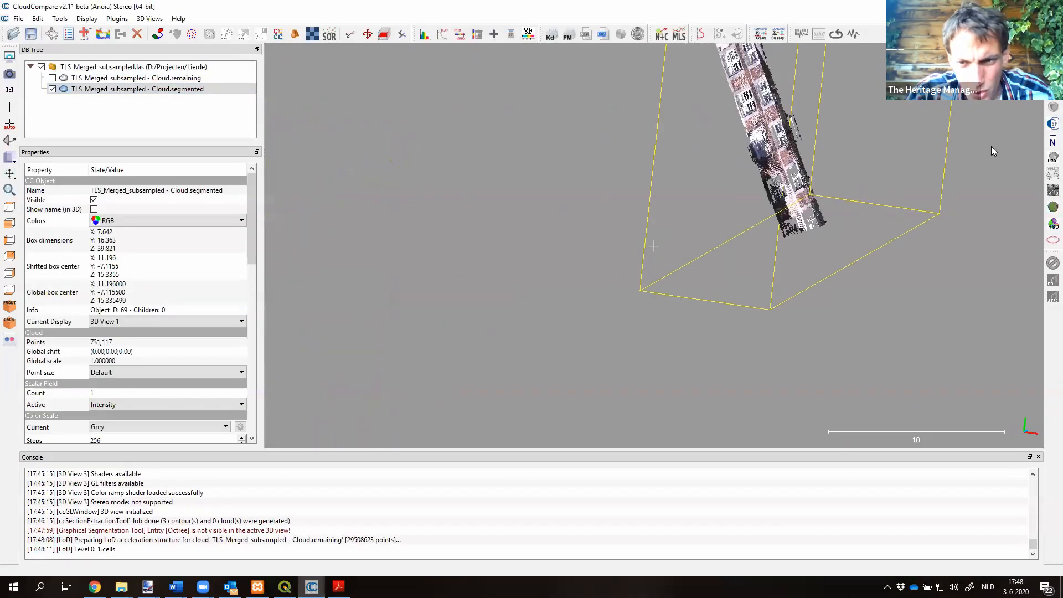
{"action": "right_click_drag", "start_coordinate": [765, 225], "coordinate": [696, 391]}
{"action": "left_click", "coordinate": [676, 305]}
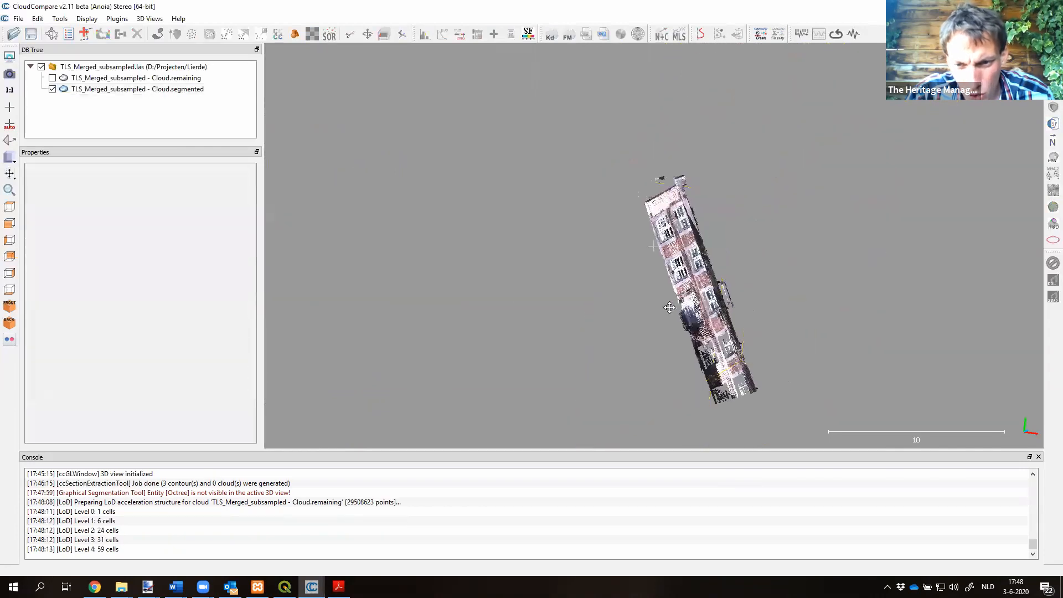
{"action": "right_click_drag", "start_coordinate": [675, 305], "coordinate": [625, 279]}
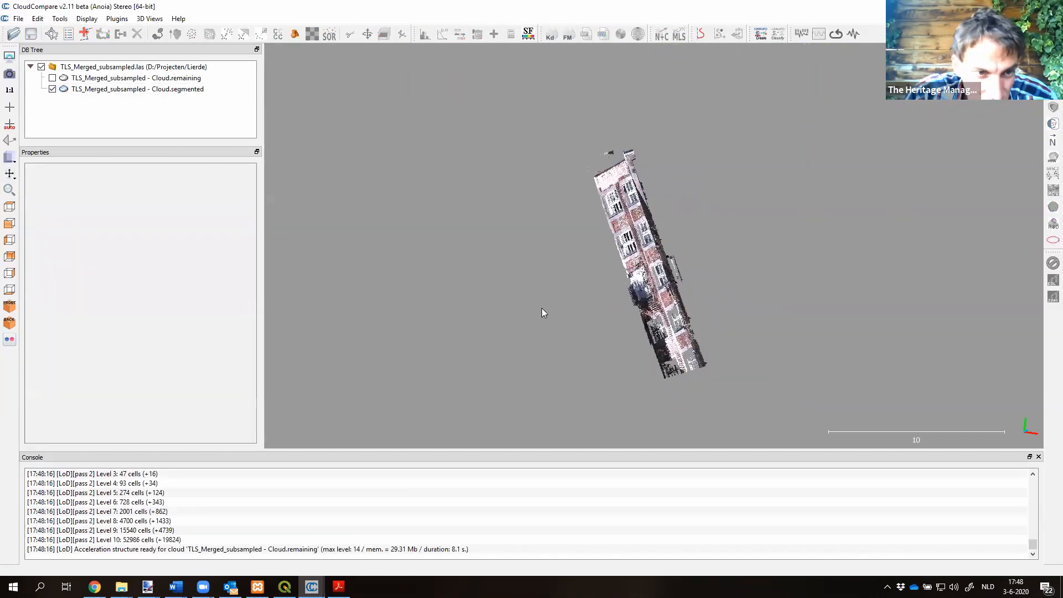
{"action": "left_click", "coordinate": [133, 89]}
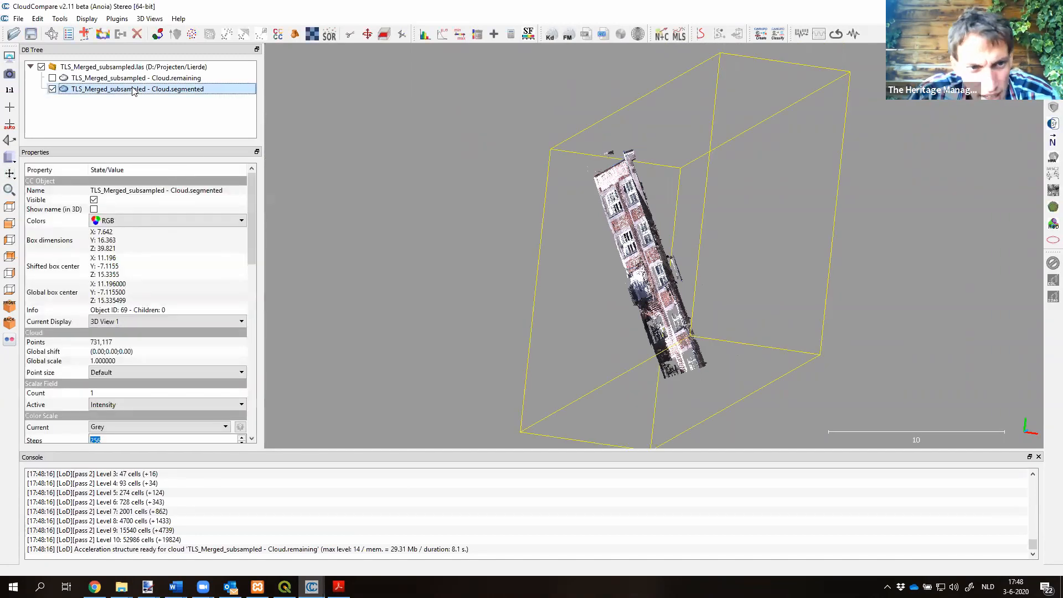
{"action": "left_click", "coordinate": [66, 20]}
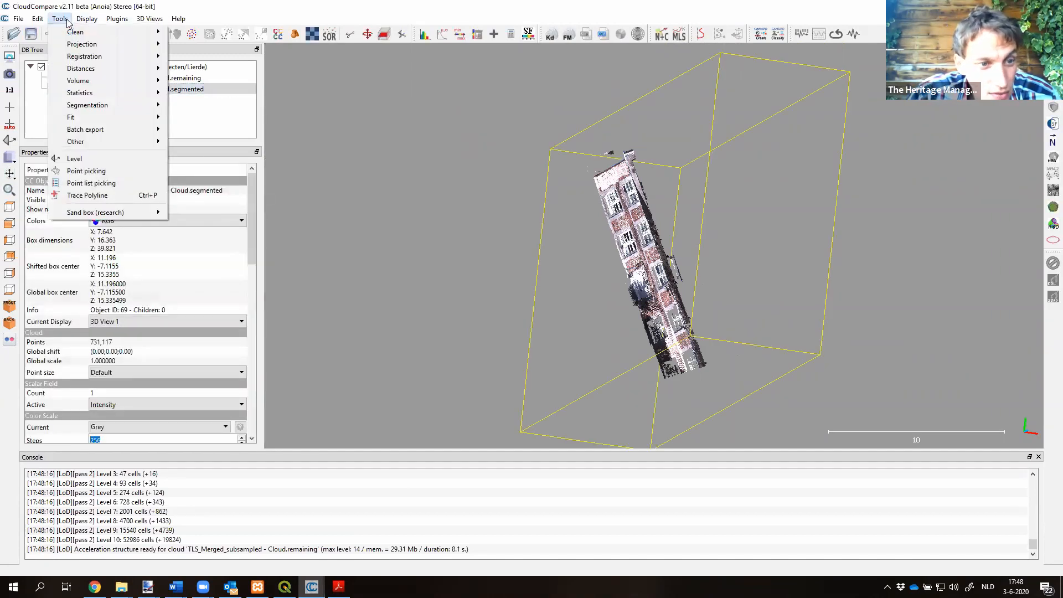
{"action": "left_click", "coordinate": [94, 159]}
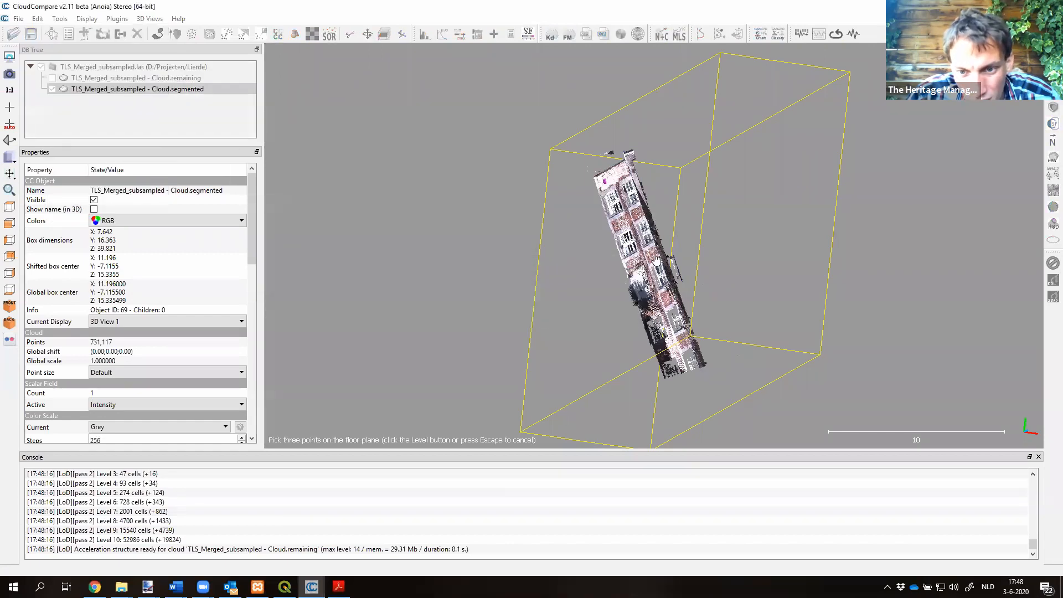
{"action": "left_click", "coordinate": [657, 253]}
{"action": "left_click", "coordinate": [659, 359]}
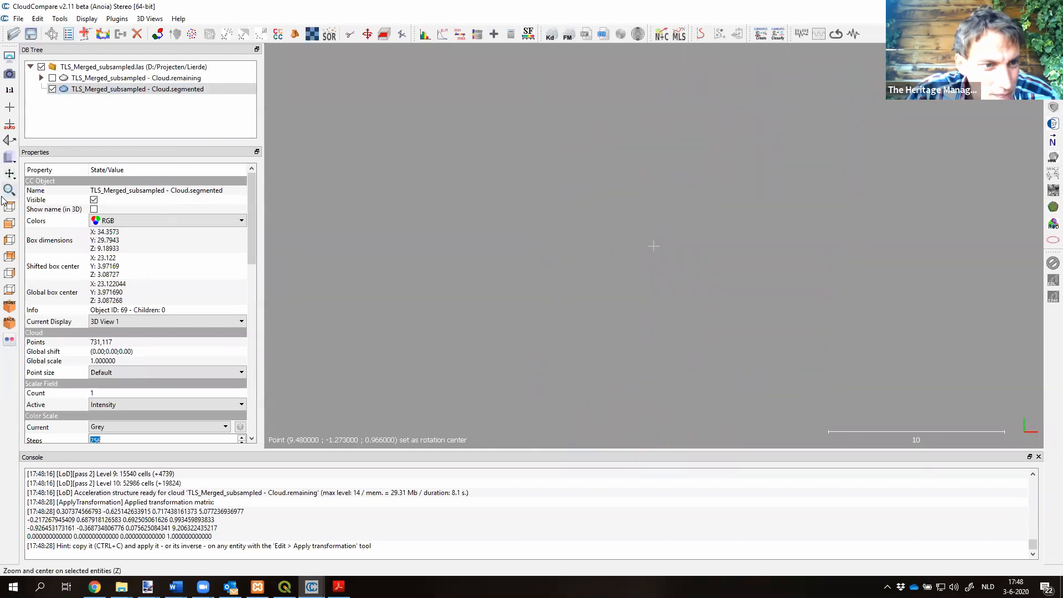
Step: Delete the remaining cloud and zoom to the segmented facade cloud
{"action": "left_click", "coordinate": [116, 78]}
{"action": "left_click", "coordinate": [136, 37]}
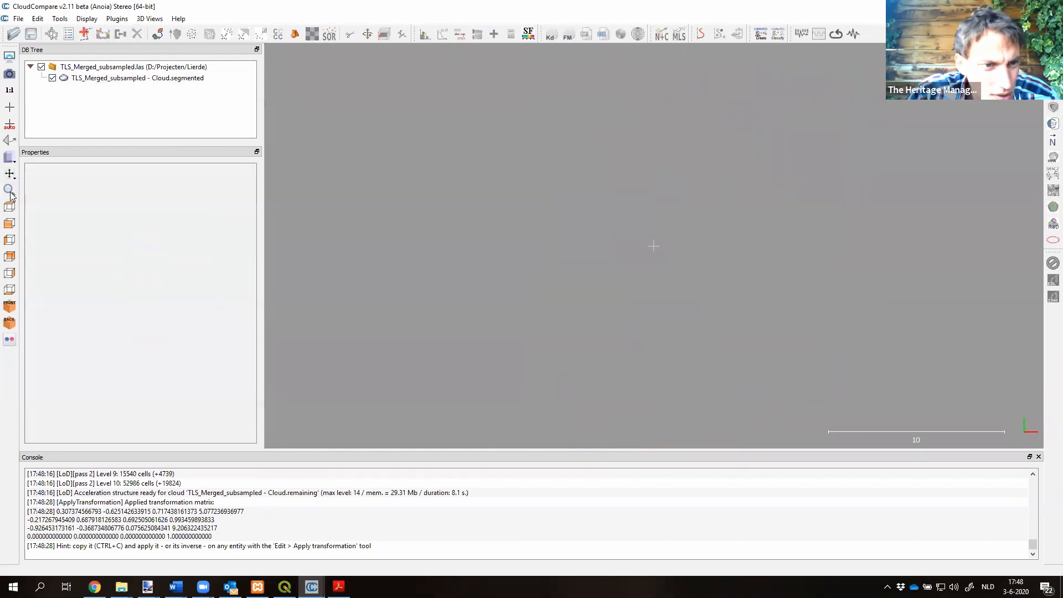
{"action": "left_click", "coordinate": [115, 78]}
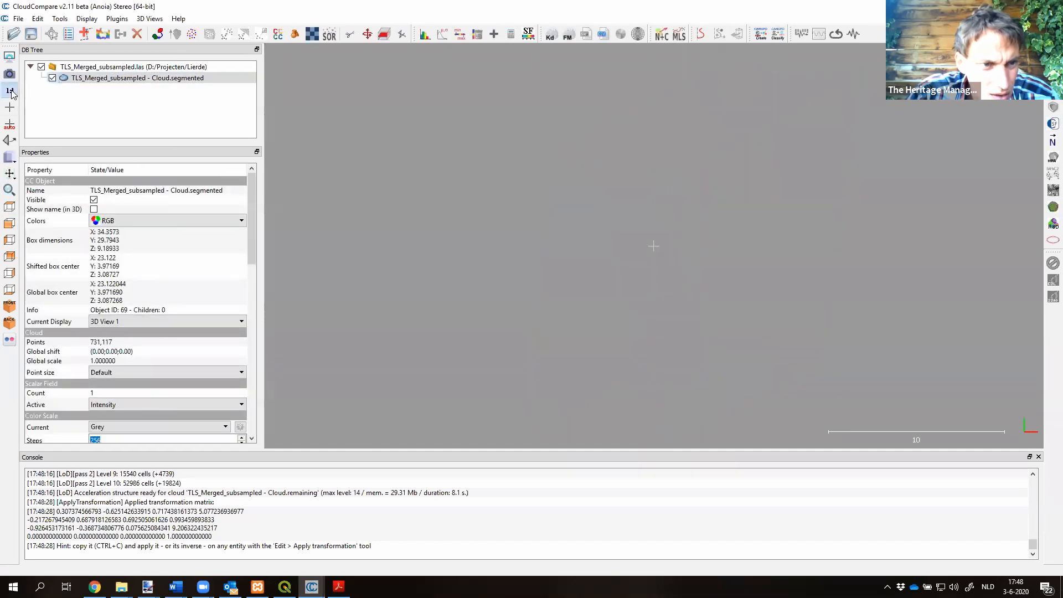
{"action": "left_click", "coordinate": [9, 189]}
Step: Level the segmented cloud again with three widely spaced points on the facade's wall, spanning its upper corner, far side and base
{"action": "left_click_drag", "start_coordinate": [647, 215], "coordinate": [508, 217]}
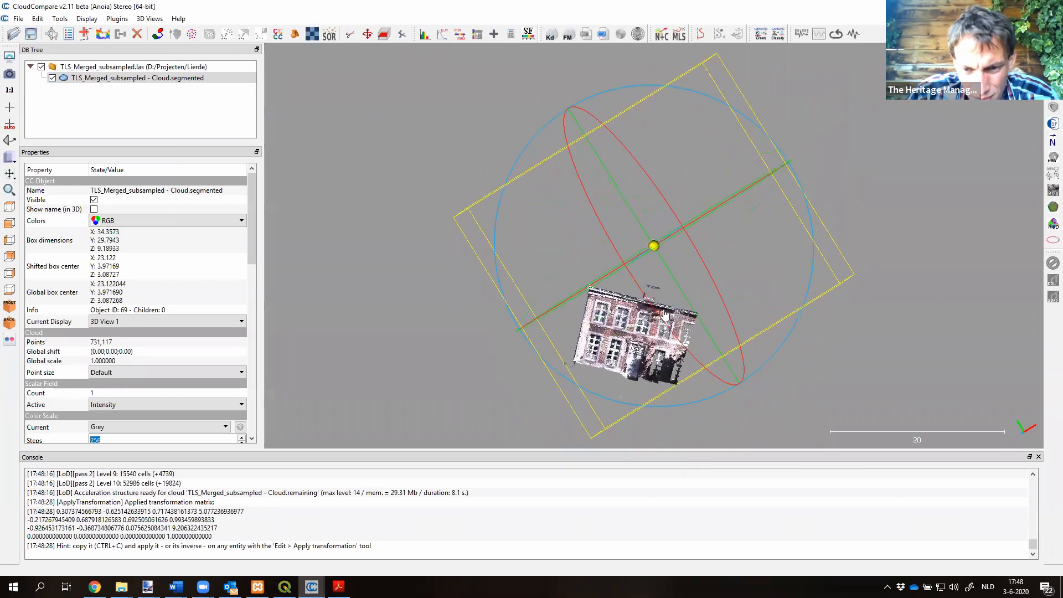
{"action": "right_click_drag", "start_coordinate": [681, 204], "coordinate": [705, 75]}
{"action": "left_click_drag", "start_coordinate": [684, 100], "coordinate": [670, 99]}
{"action": "left_click_drag", "start_coordinate": [666, 268], "coordinate": [690, 269]}
{"action": "scroll", "coordinate": [690, 269], "scroll_direction": "up", "scroll_amount": 4}
{"action": "scroll", "coordinate": [689, 268], "scroll_direction": "up", "scroll_amount": 8}
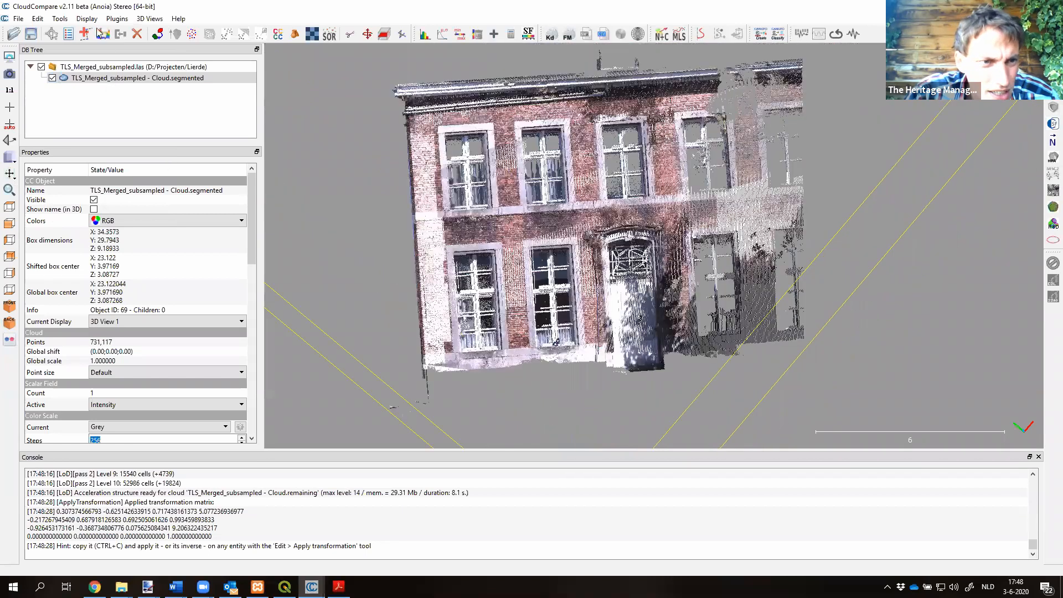
{"action": "left_click", "coordinate": [60, 18]}
{"action": "left_click", "coordinate": [74, 159]}
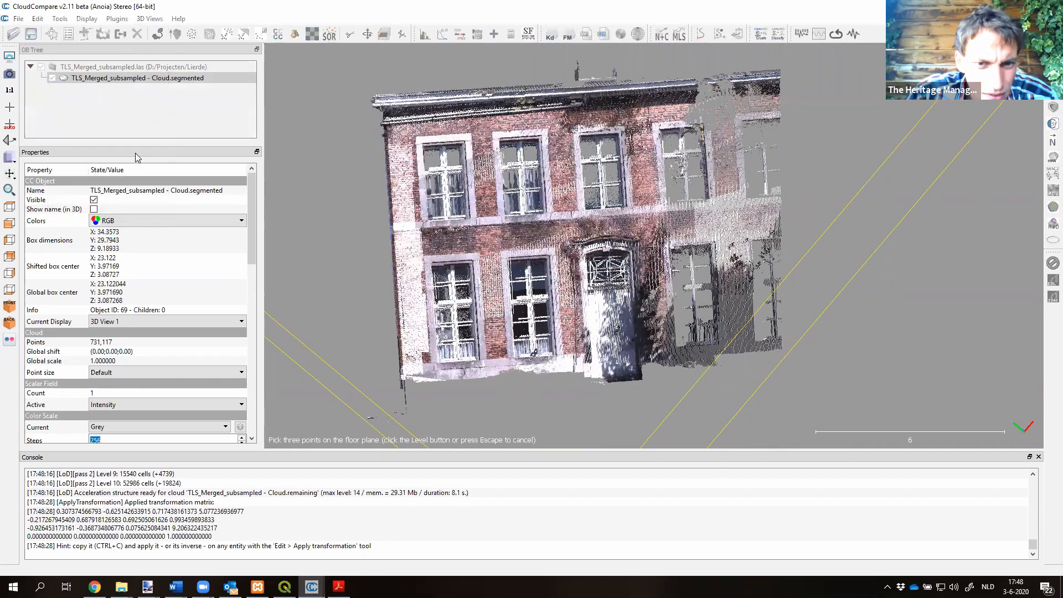
{"action": "left_click", "coordinate": [398, 154]}
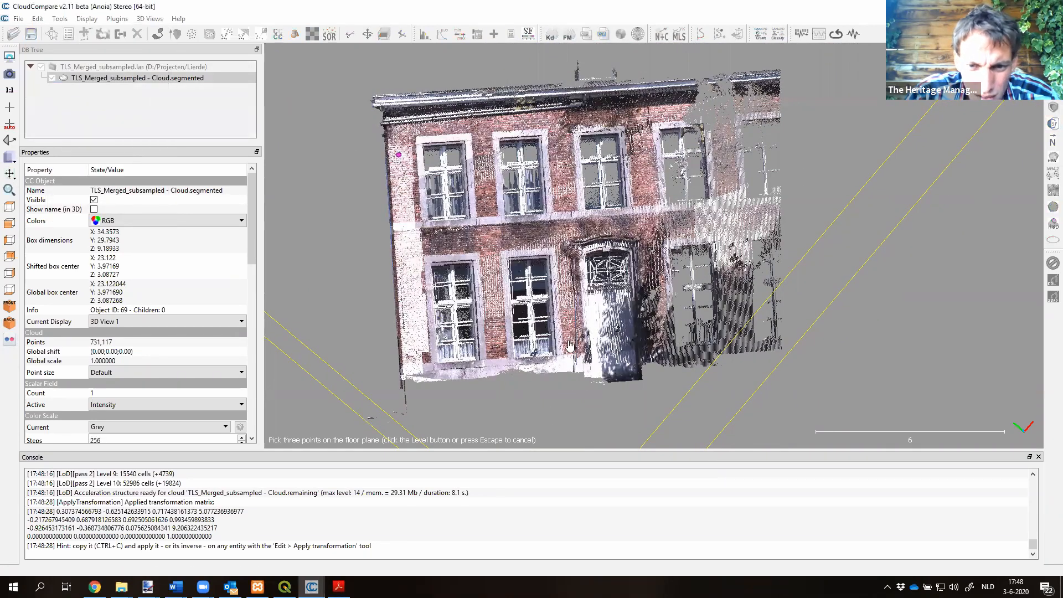
{"action": "left_click", "coordinate": [739, 215]}
{"action": "left_click", "coordinate": [569, 353]}
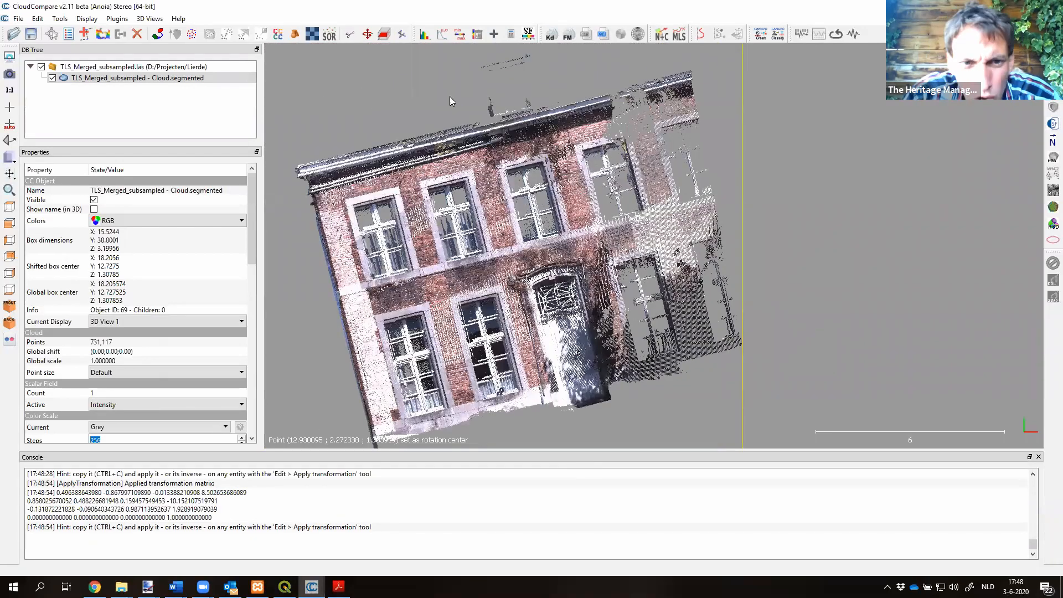
Step: Rotate the facade cloud about the Z axis until its cornice runs horizontally, and apply the transformation
{"action": "key", "text": "ctrl+t"}
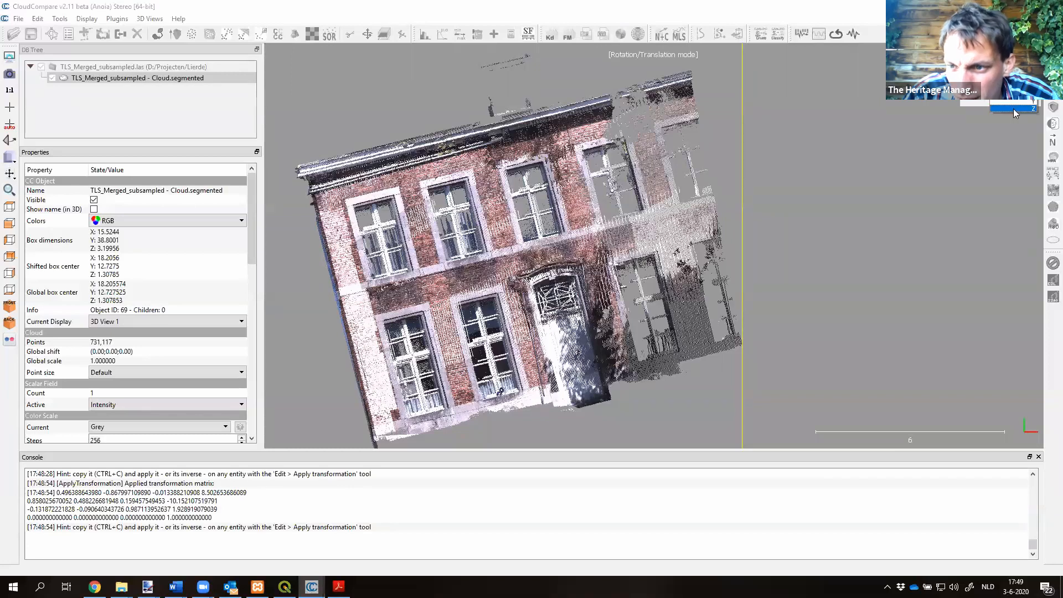
{"action": "left_click_drag", "start_coordinate": [663, 382], "coordinate": [760, 375]}
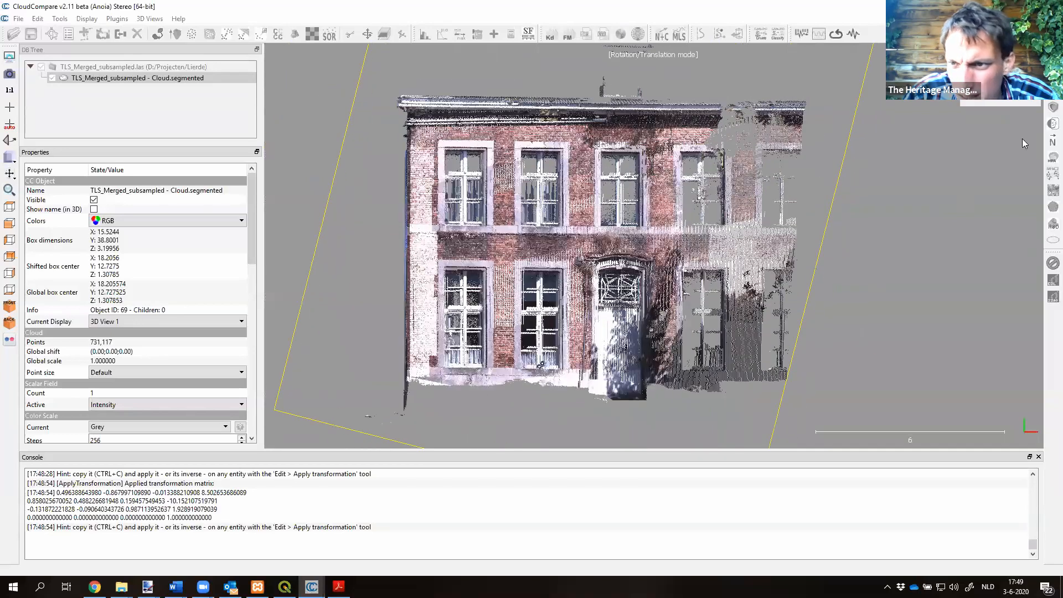
{"action": "left_click", "coordinate": [1010, 92]}
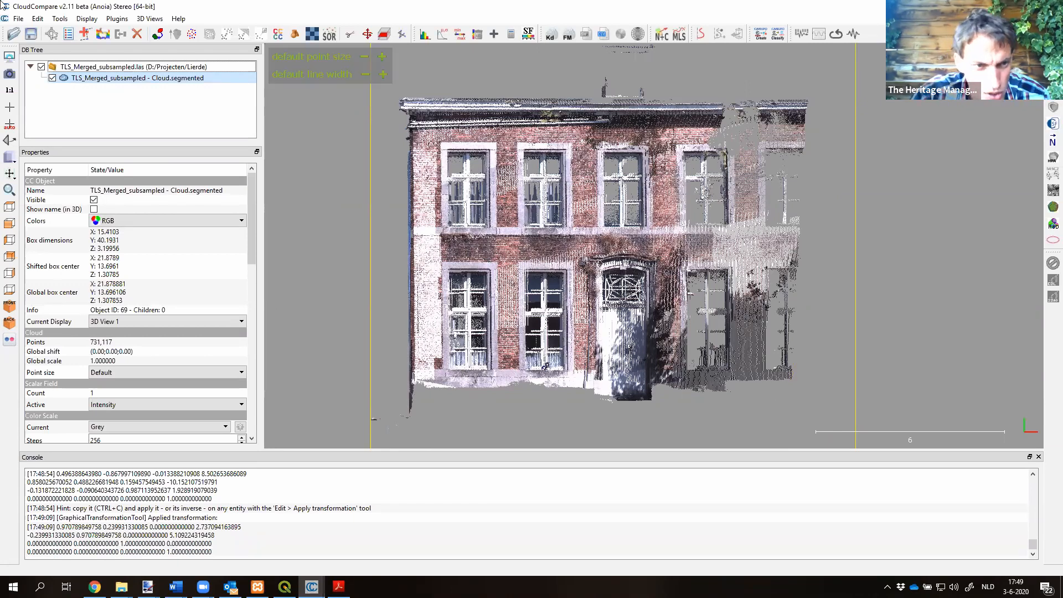
Step: Rasterize the segmented facade cloud along Z with a grid step of 0.1 and update the grid
{"action": "left_click", "coordinate": [59, 19]}
{"action": "mouse_move", "coordinate": [37, 19]}
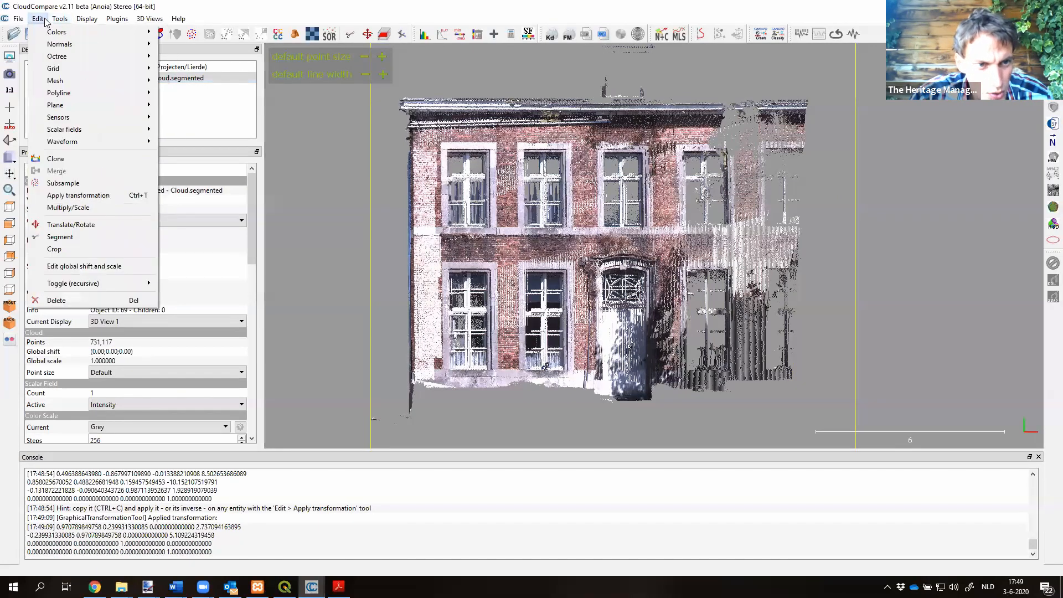
{"action": "mouse_move", "coordinate": [60, 44]}
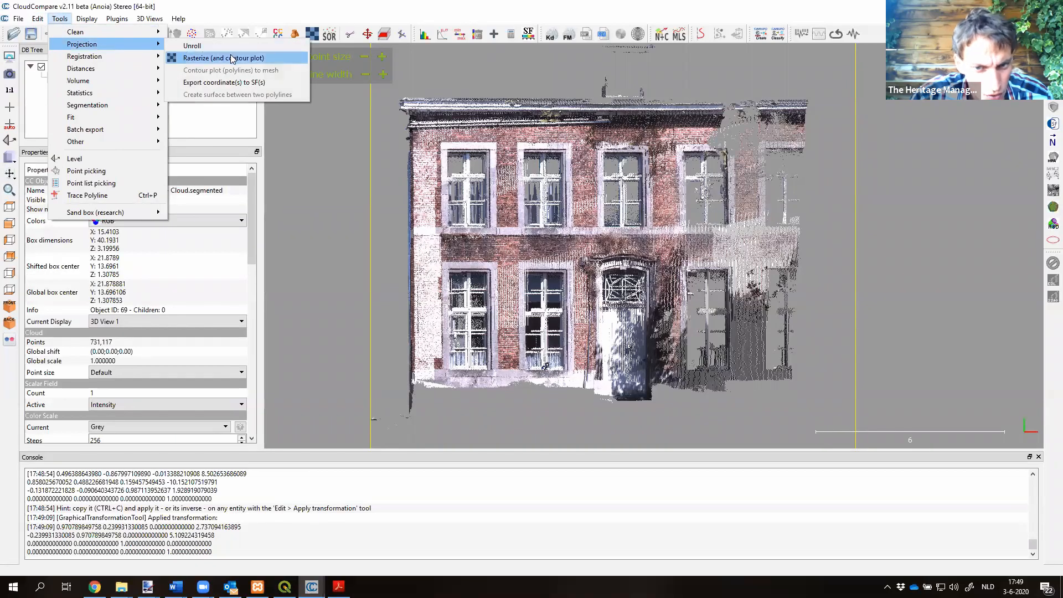
{"action": "left_click", "coordinate": [232, 58]}
{"action": "left_click_drag", "start_coordinate": [394, 135], "coordinate": [314, 144]}
{"action": "type", "text": ".1"}
{"action": "left_click", "coordinate": [402, 312]}
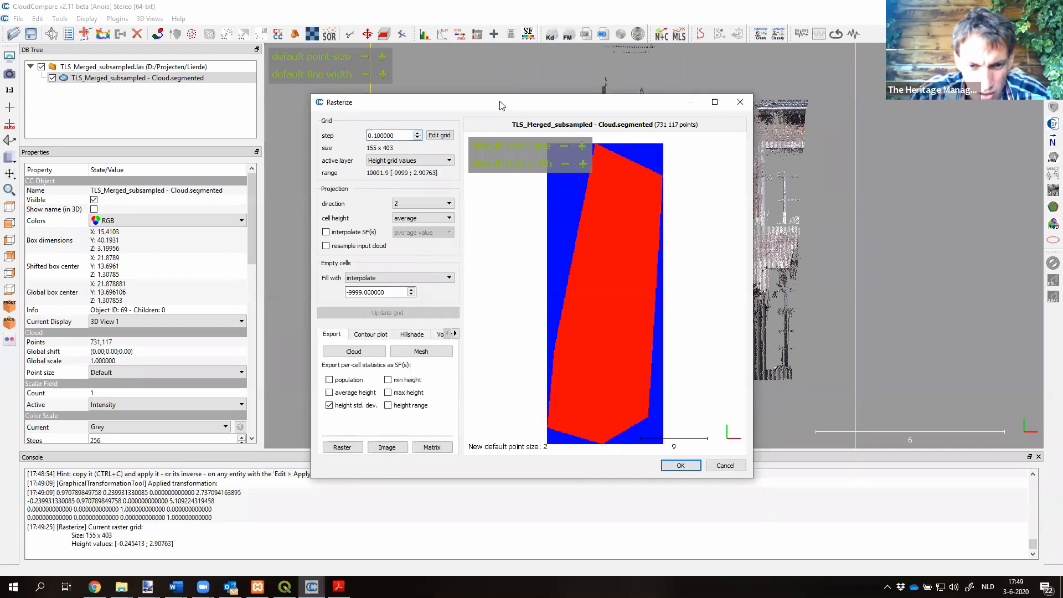
Step: Set the facade raster's empty cells to be left empty and update the grid
{"action": "left_click_drag", "start_coordinate": [501, 105], "coordinate": [246, 67]}
{"action": "left_click", "coordinate": [164, 123]}
{"action": "left_click", "coordinate": [165, 127]}
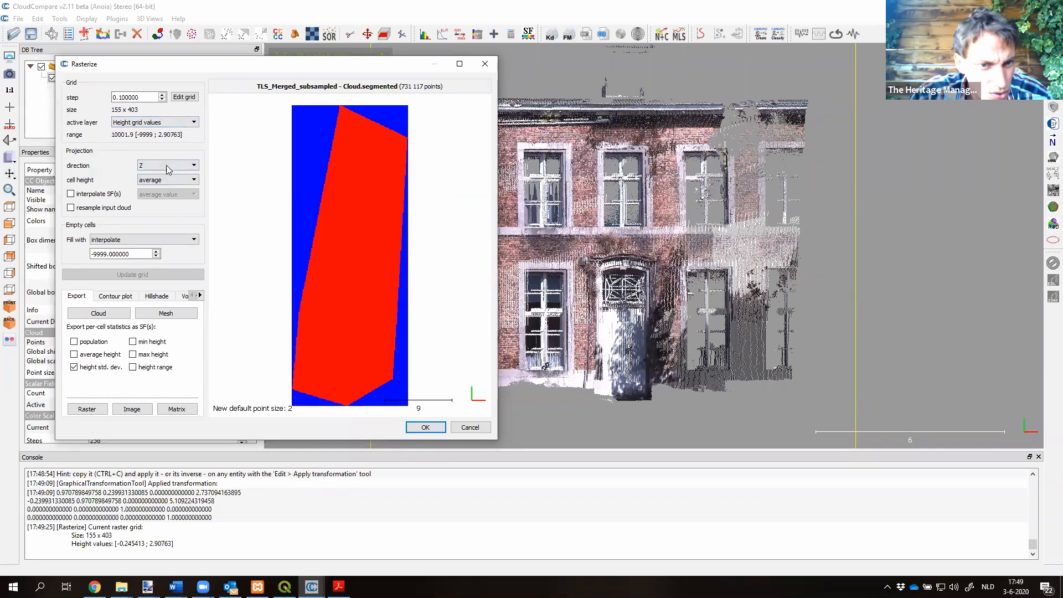
{"action": "left_click", "coordinate": [167, 165]}
{"action": "left_click", "coordinate": [166, 166]}
{"action": "left_click", "coordinate": [133, 239]}
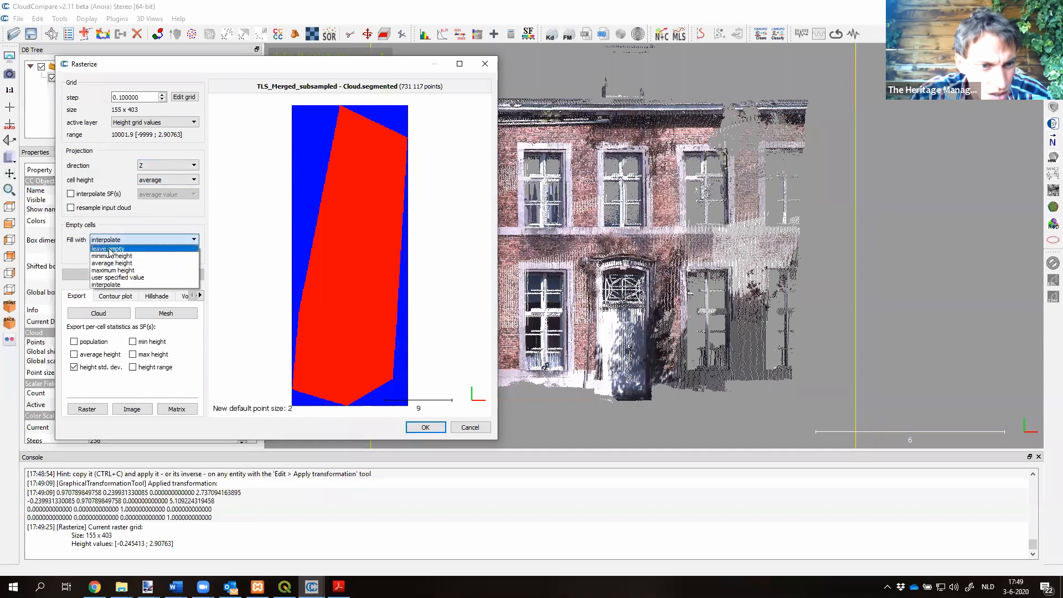
{"action": "left_click", "coordinate": [112, 249]}
{"action": "left_click", "coordinate": [123, 264]}
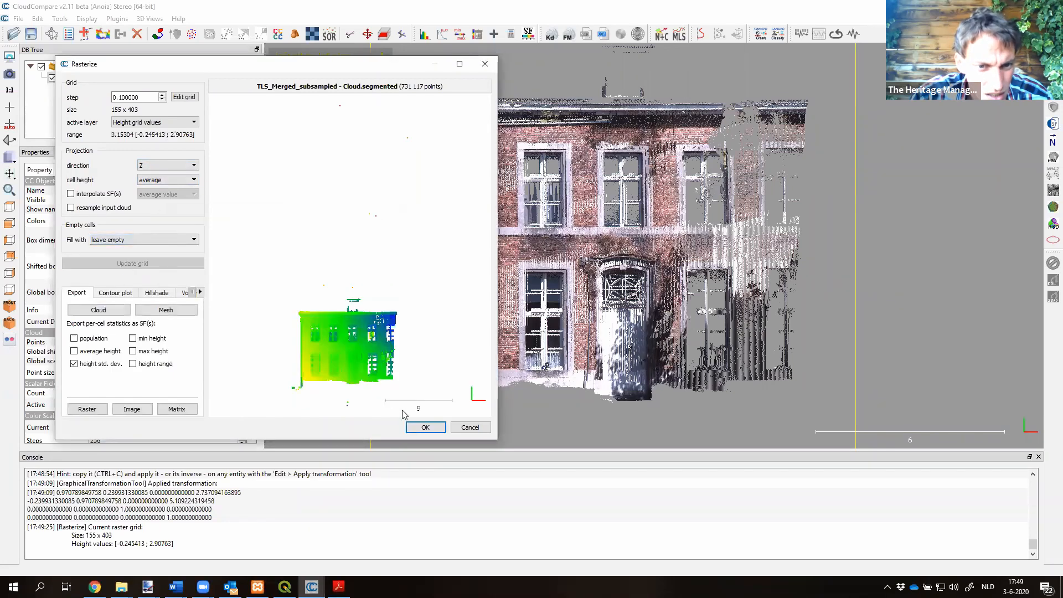
{"action": "left_click_drag", "start_coordinate": [320, 316], "coordinate": [338, 189]}
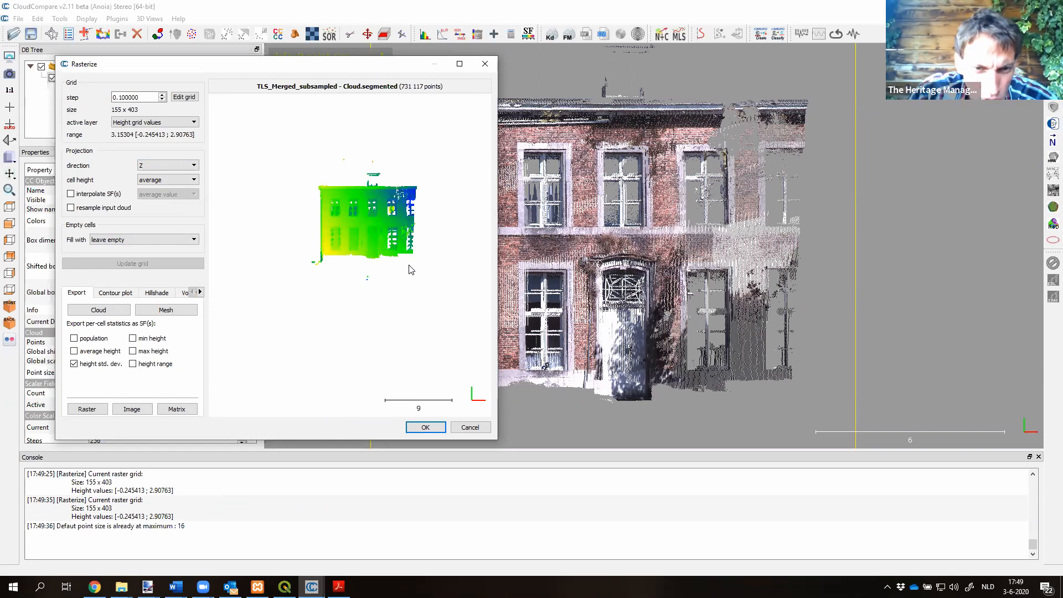
{"action": "scroll", "coordinate": [359, 214], "scroll_direction": "up", "scroll_amount": 4}
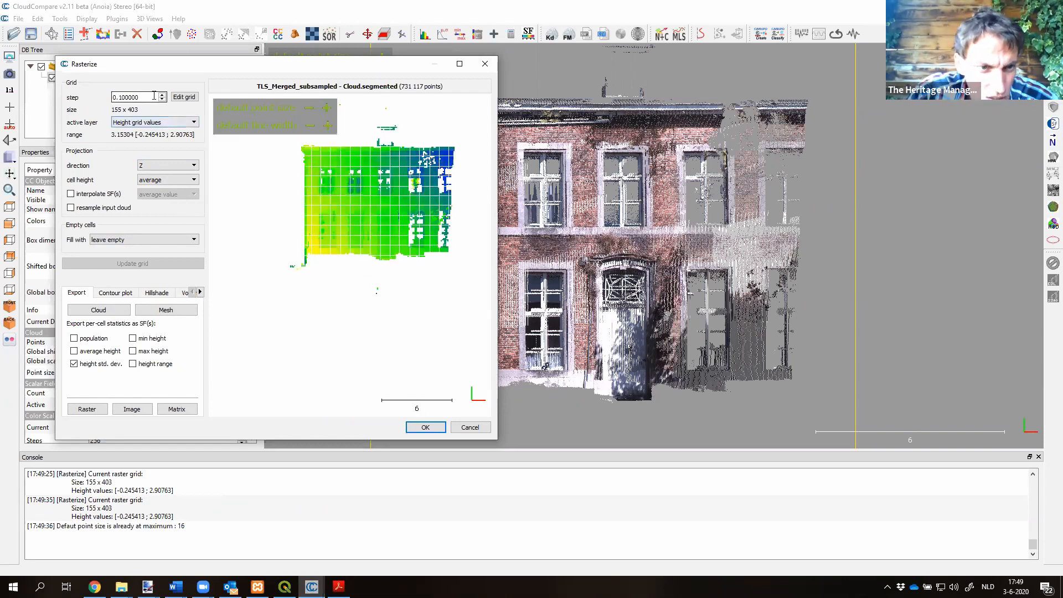
Step: Set the raster grid step to 0.05 and update the grid
{"action": "double_click", "coordinate": [119, 97]}
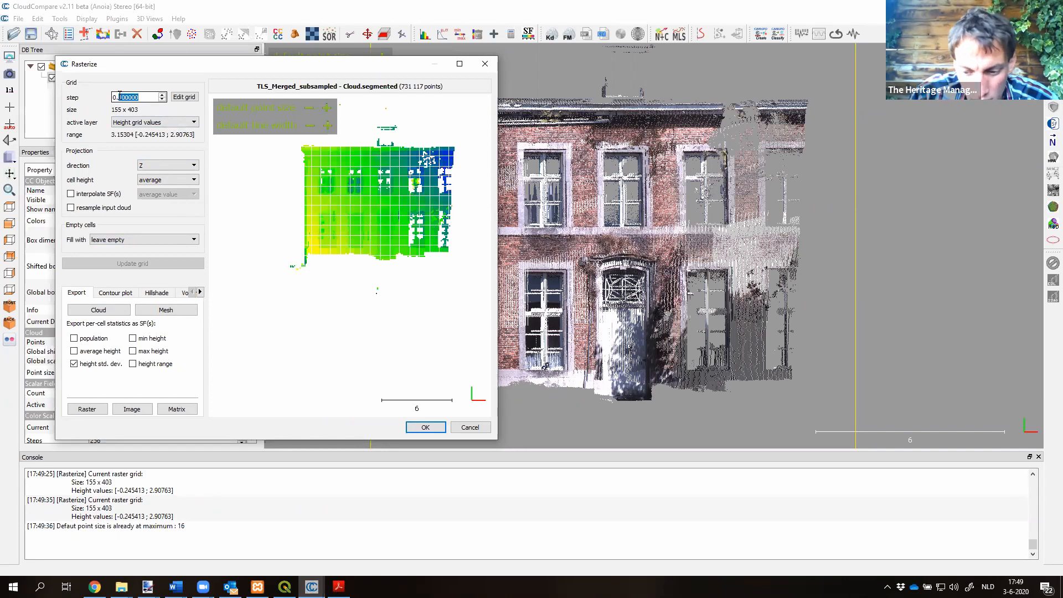
{"action": "type", "text": "505"}
{"action": "left_click", "coordinate": [161, 262]}
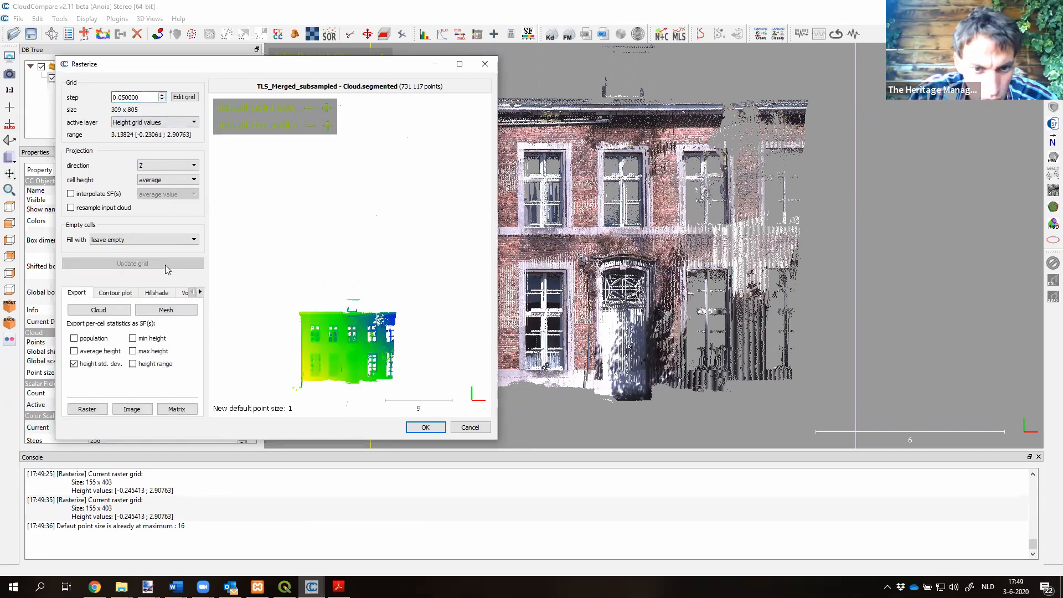
Step: Refine the raster grid step to 0.01 and update the grid again
{"action": "left_click", "coordinate": [122, 97]}
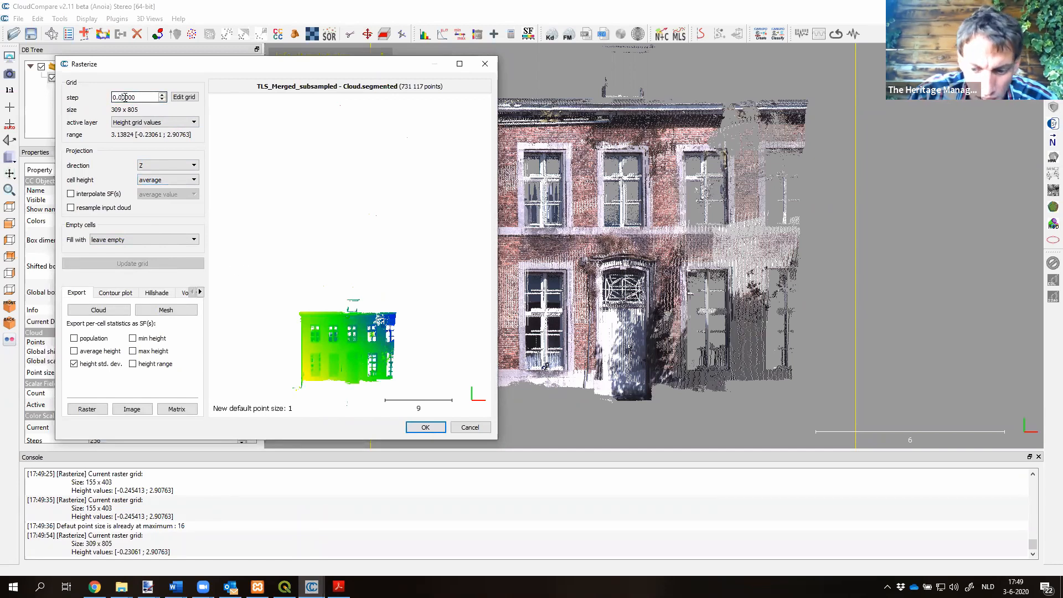
{"action": "type", "text": "1"}
{"action": "left_click", "coordinate": [125, 263]}
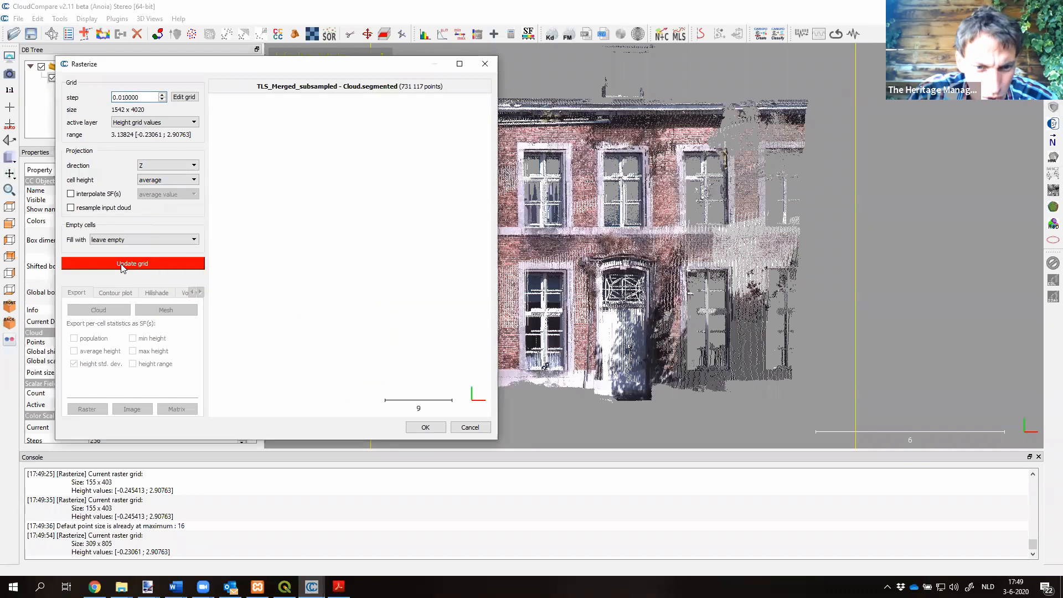
{"action": "scroll", "coordinate": [367, 330], "scroll_direction": "up", "scroll_amount": 7}
{"action": "right_click_drag", "start_coordinate": [367, 331], "coordinate": [376, 162]}
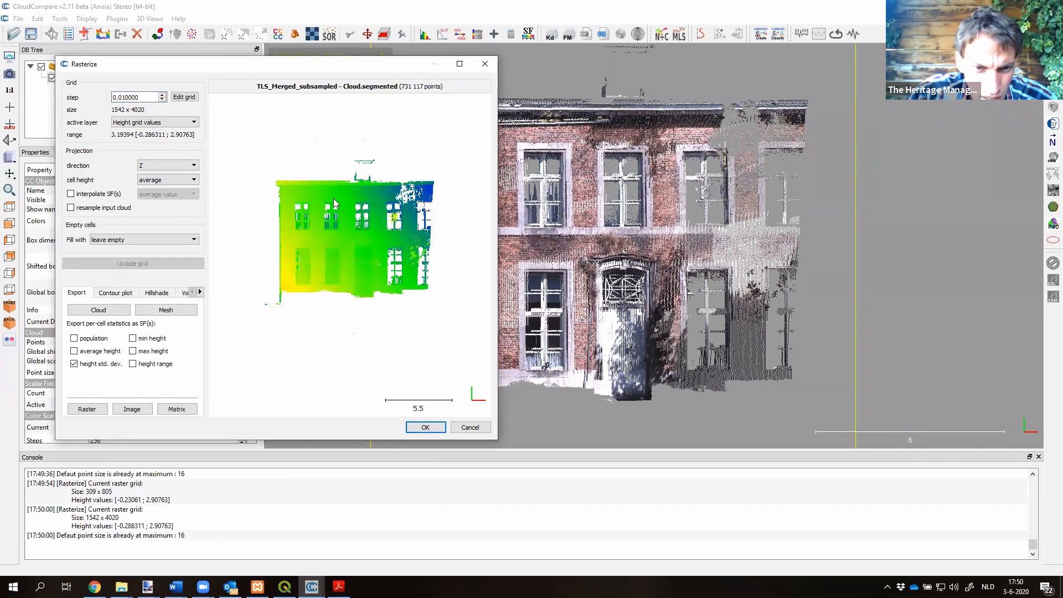
Step: Generate a hillshade of the facade grid with sun zenith 45° and sun azimuth 315° in an enlarged preview
{"action": "left_click", "coordinate": [156, 294]}
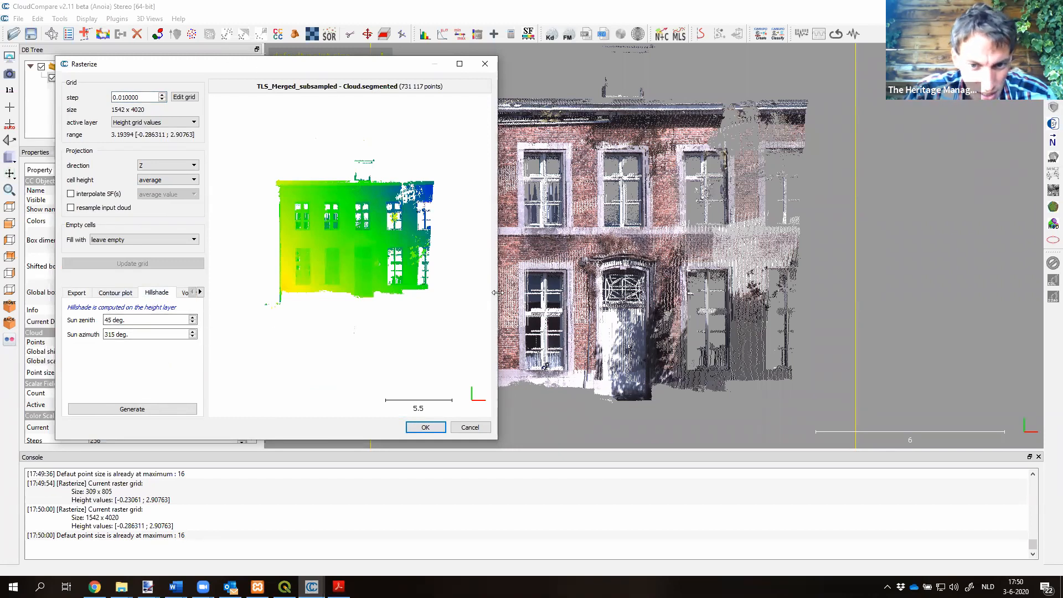
{"action": "left_click_drag", "start_coordinate": [497, 292], "coordinate": [782, 320]}
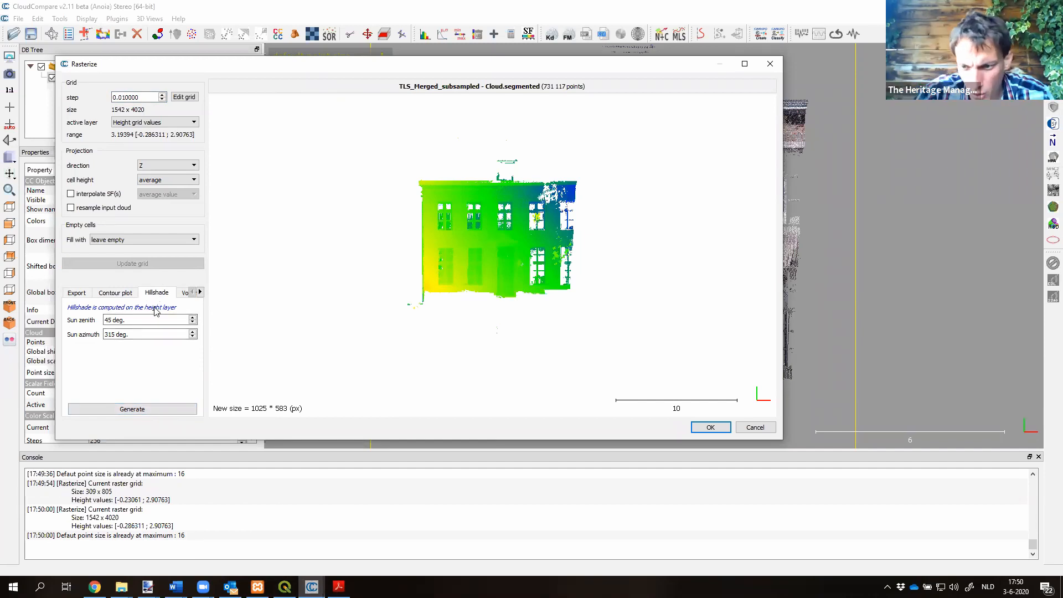
{"action": "left_click", "coordinate": [130, 409]}
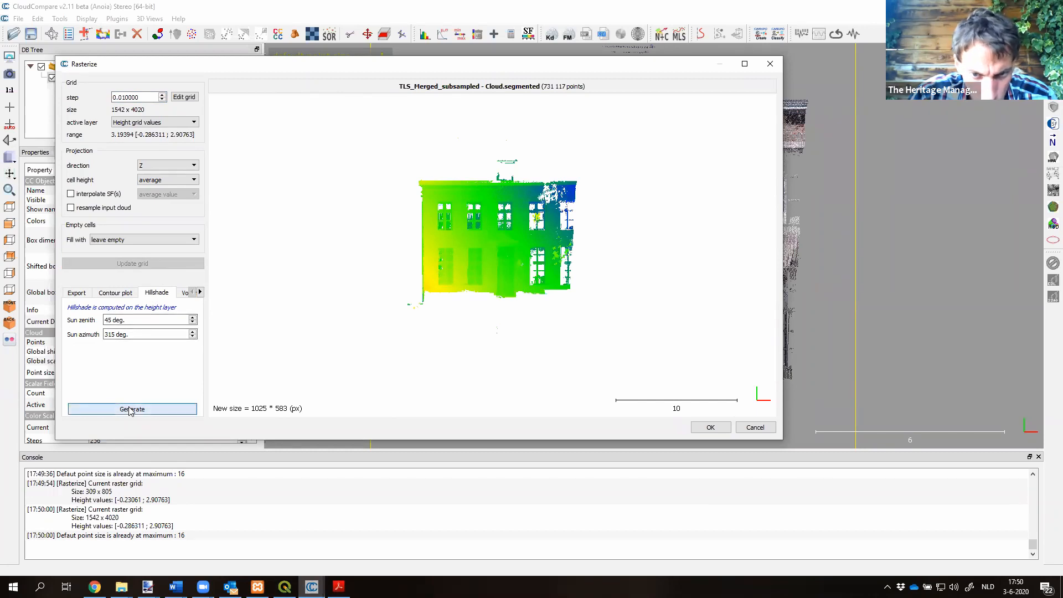
{"action": "scroll", "coordinate": [498, 256], "scroll_direction": "up", "scroll_amount": 5}
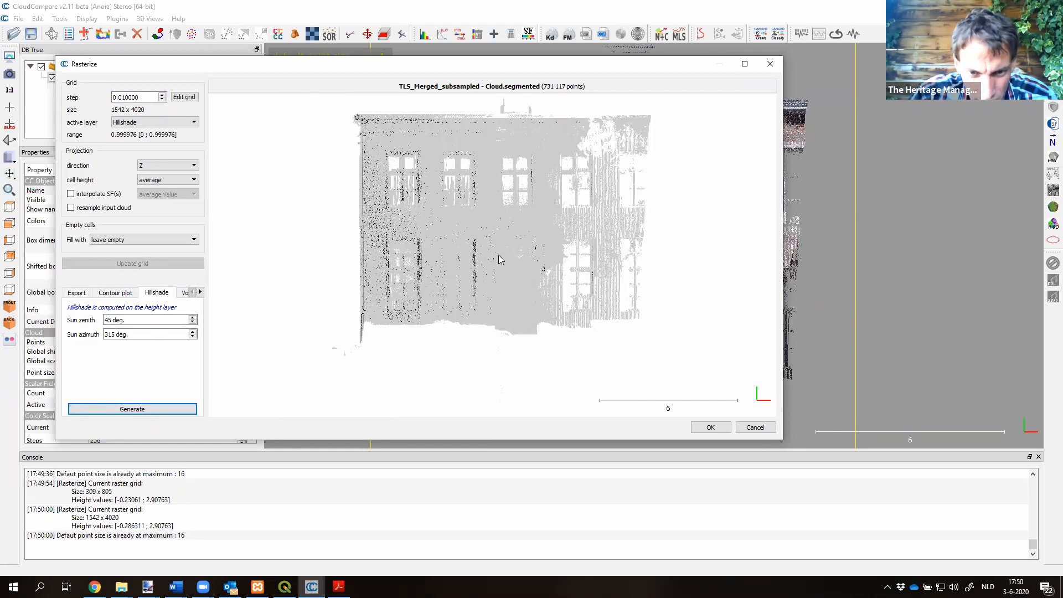
{"action": "scroll", "coordinate": [499, 259], "scroll_direction": "down", "scroll_amount": 3}
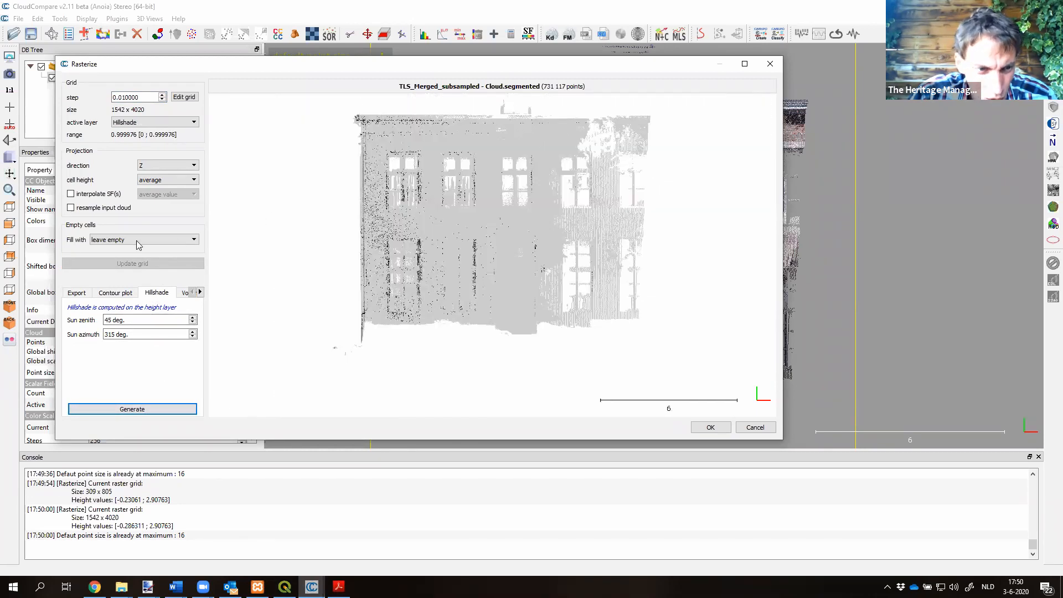
Step: Try filling the empty cells by interpolation, update the grid, and close the Rasterize tool without exporting
{"action": "left_click", "coordinate": [125, 239]}
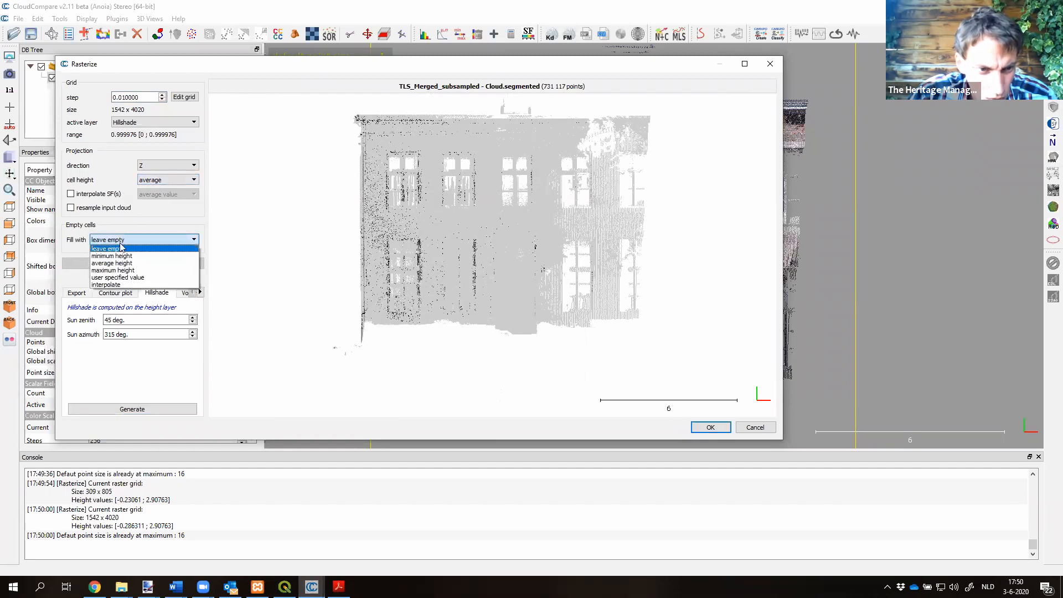
{"action": "left_click", "coordinate": [131, 285]}
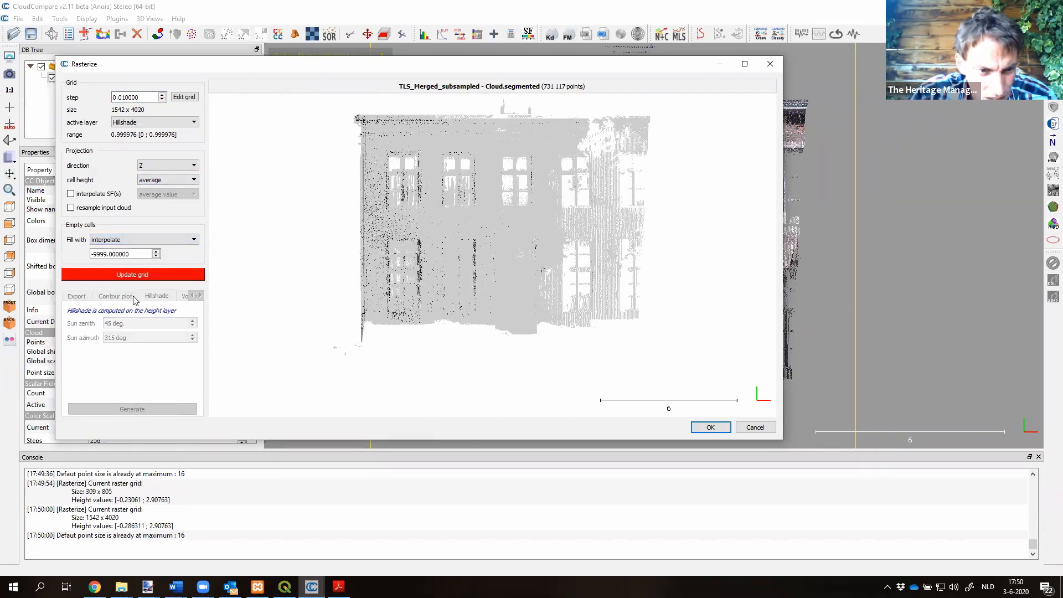
{"action": "left_click", "coordinate": [138, 274]}
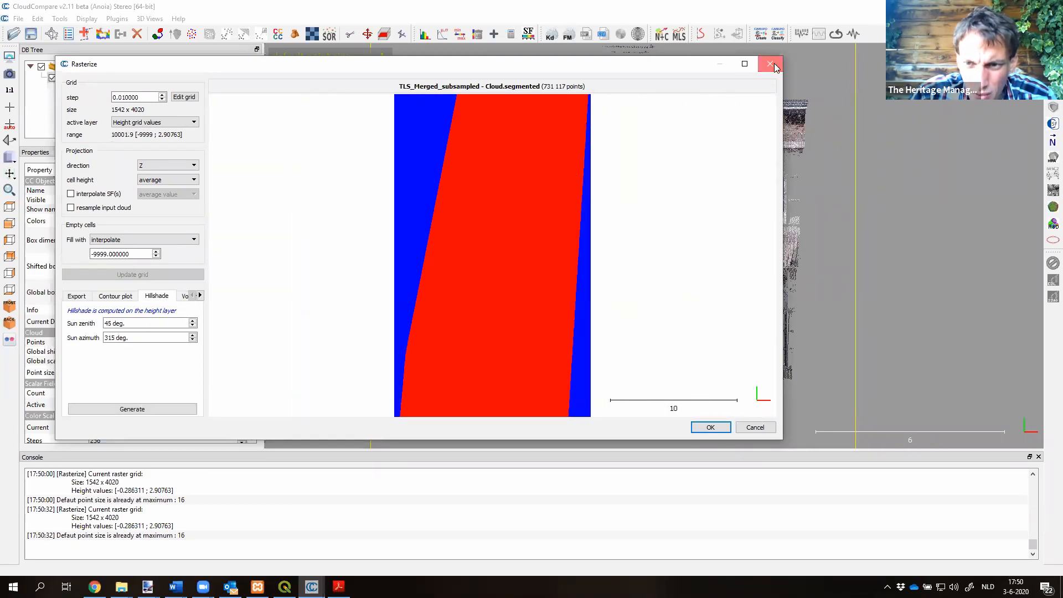
{"action": "scroll", "coordinate": [693, 272], "scroll_direction": "down", "scroll_amount": 15}
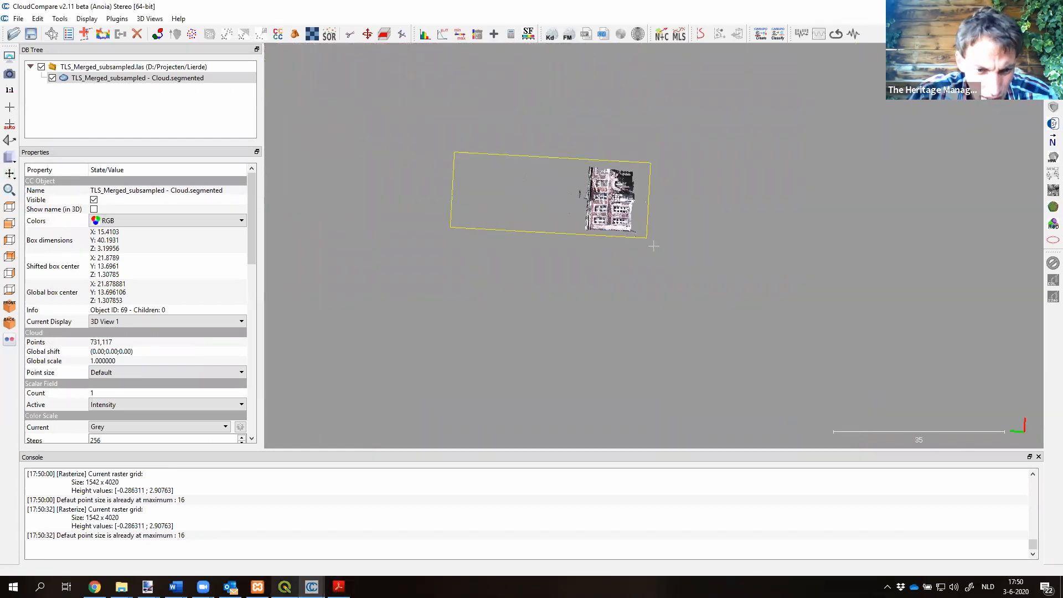
Step: Switch to QGIS and run the Hillshade algorithm on RGB_Maasmechelen with Z factor 1, azimuth 300 and vertical angle 40, saving to a temporary file
{"action": "left_click", "coordinate": [285, 586]}
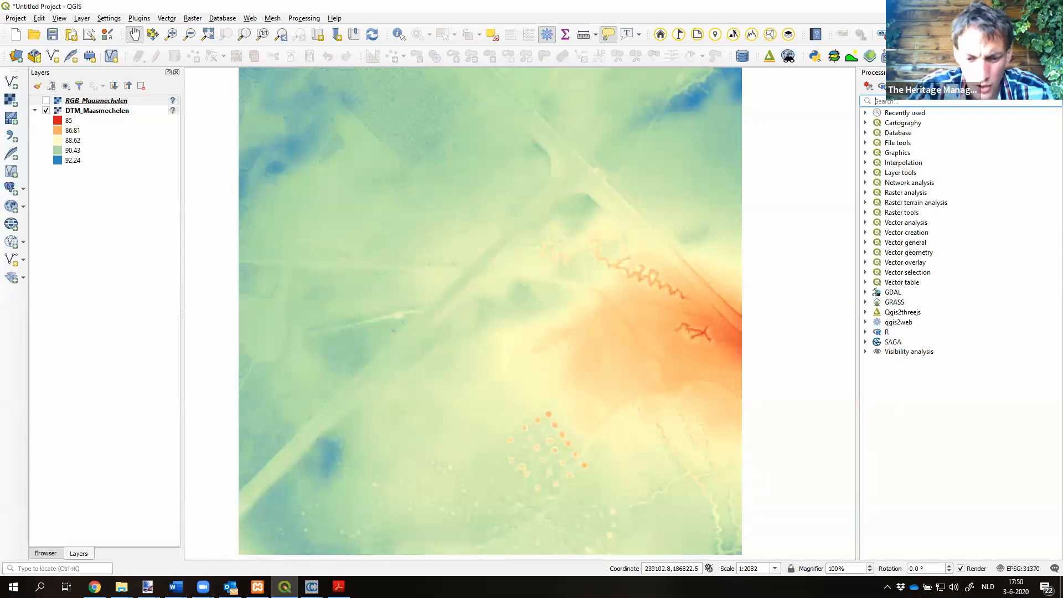
{"action": "type", "text": "hill"}
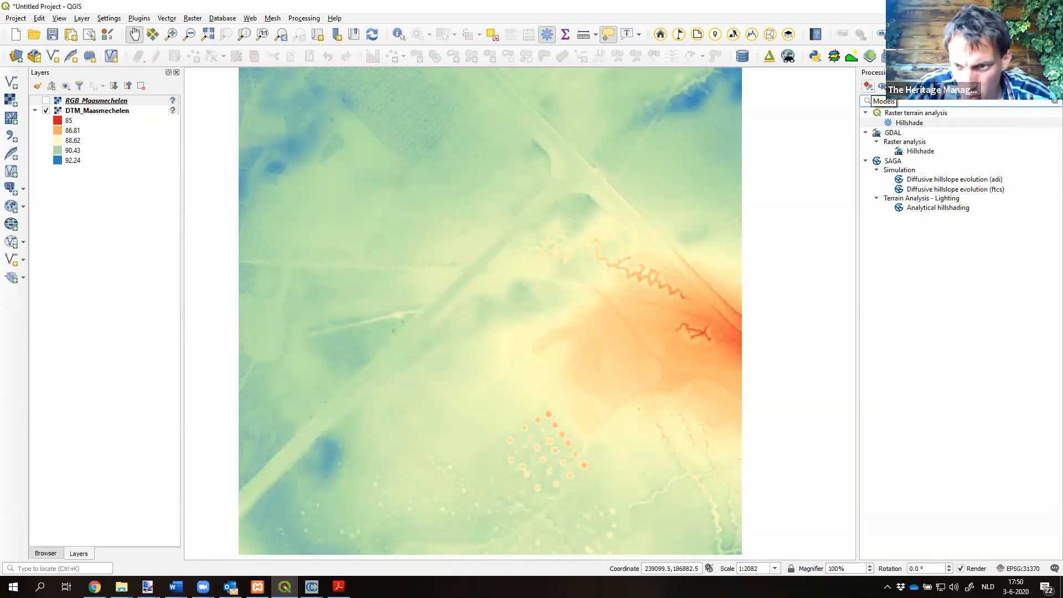
{"action": "double_click", "coordinate": [907, 123]}
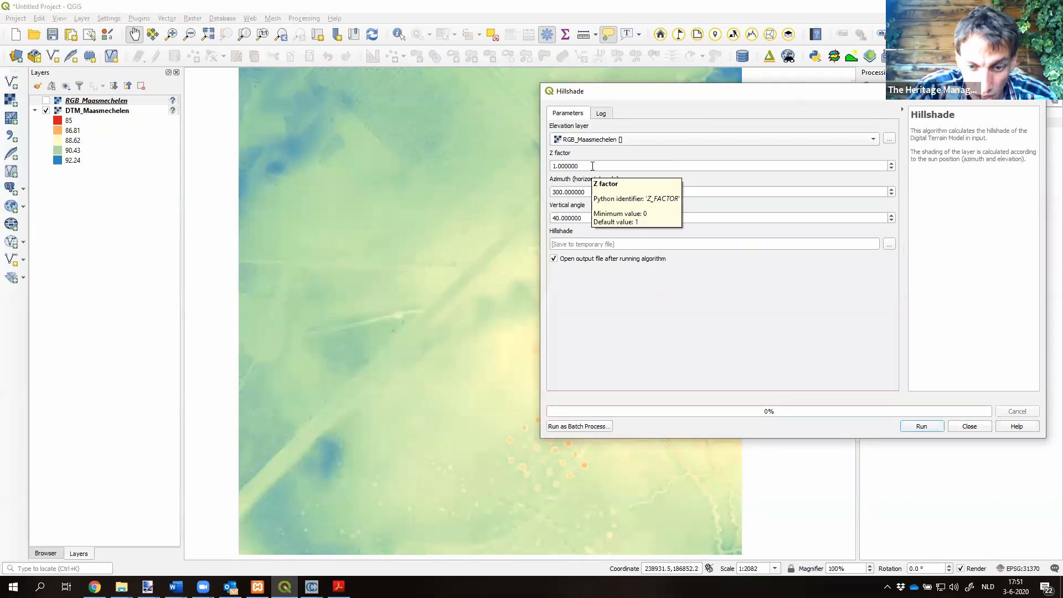
{"action": "left_click_drag", "start_coordinate": [592, 166], "coordinate": [524, 167]}
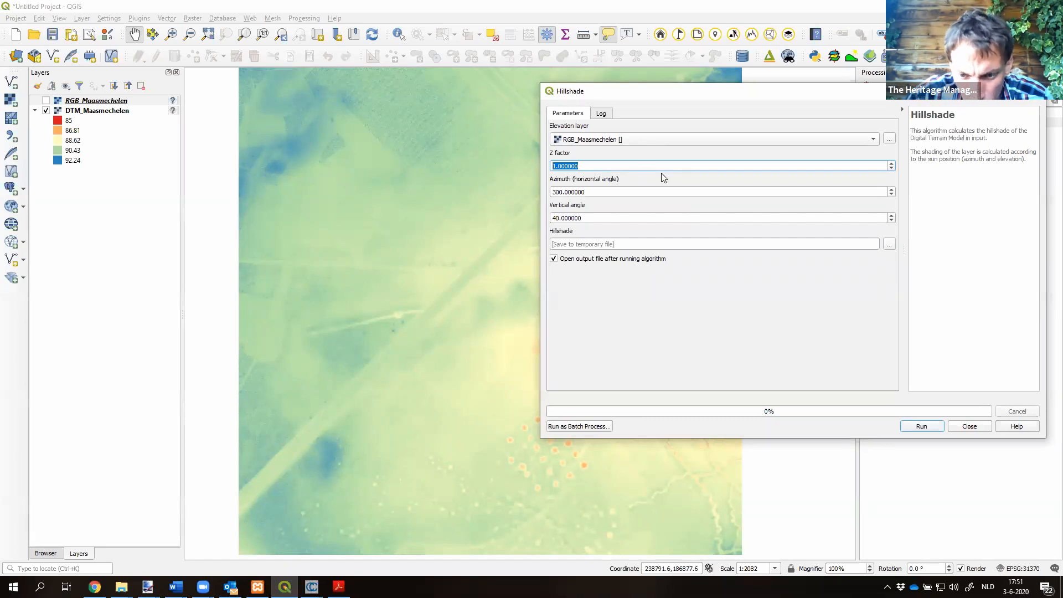
{"action": "left_click", "coordinate": [594, 192]}
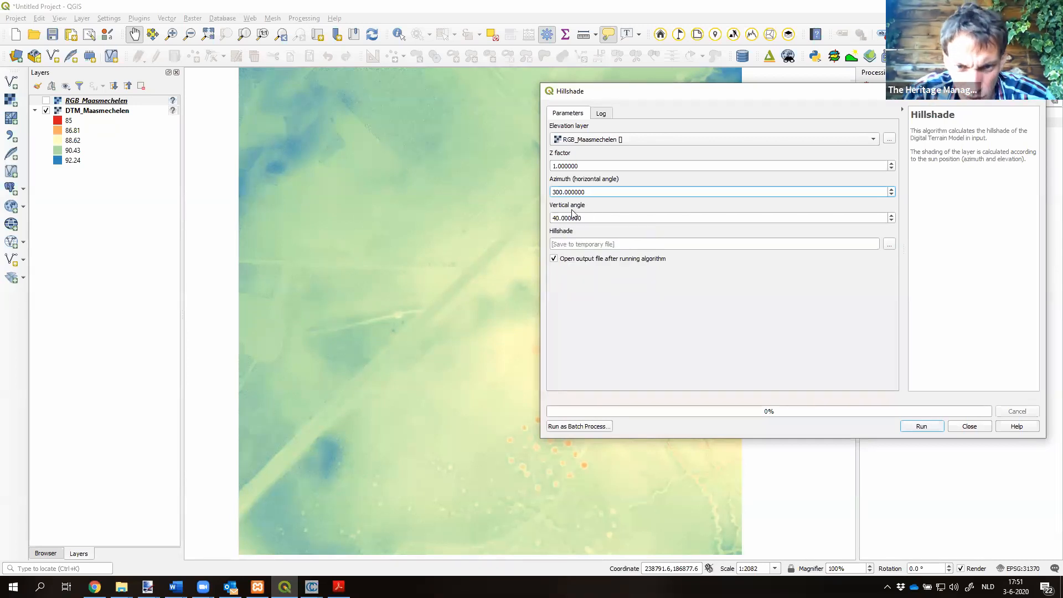
{"action": "left_click", "coordinate": [621, 244]}
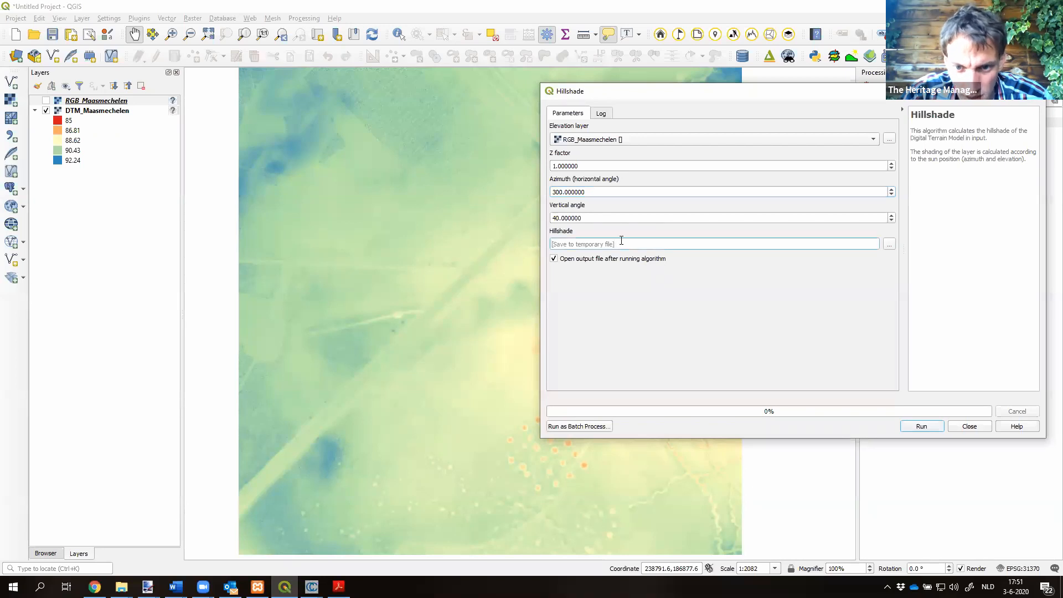
{"action": "left_click", "coordinate": [920, 426]}
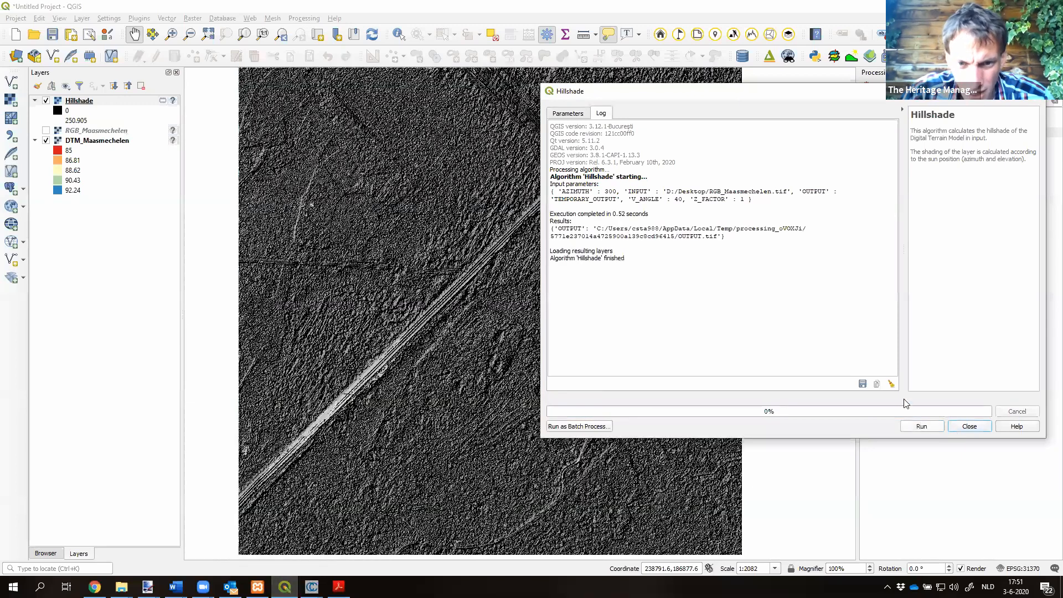
{"action": "key", "text": "Escape"}
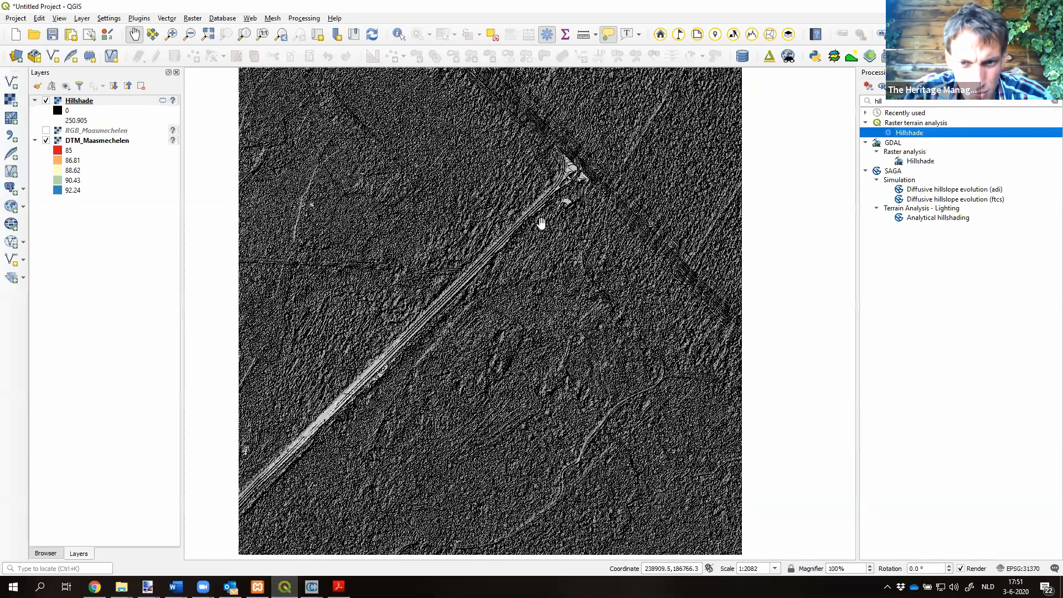
Step: Inspect the Hillshade layer up close and remove it from the project
{"action": "scroll", "coordinate": [659, 287], "scroll_direction": "up", "scroll_amount": 2}
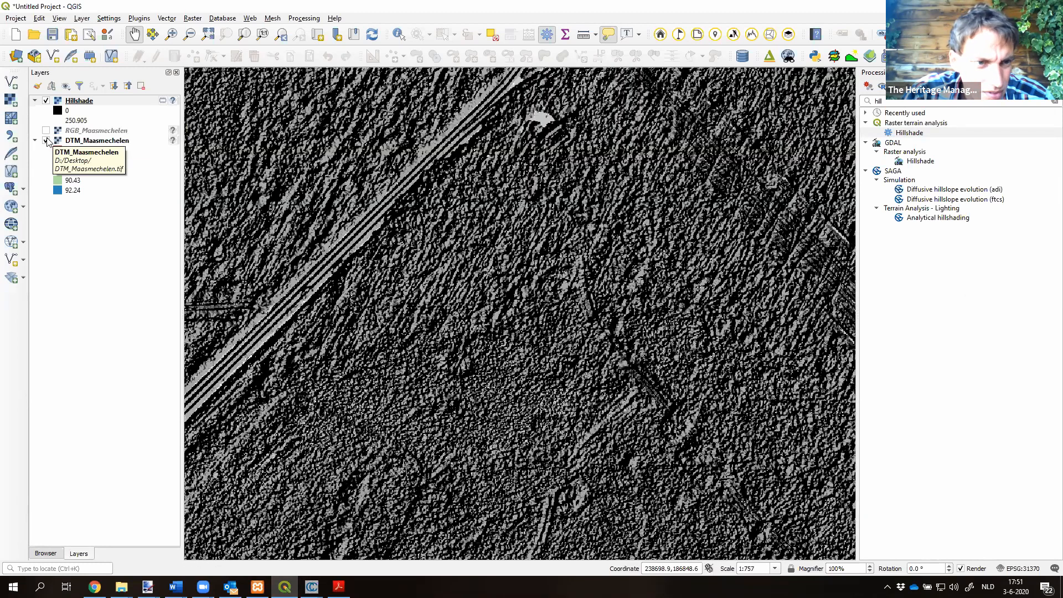
{"action": "scroll", "coordinate": [519, 298], "scroll_direction": "down", "scroll_amount": 3}
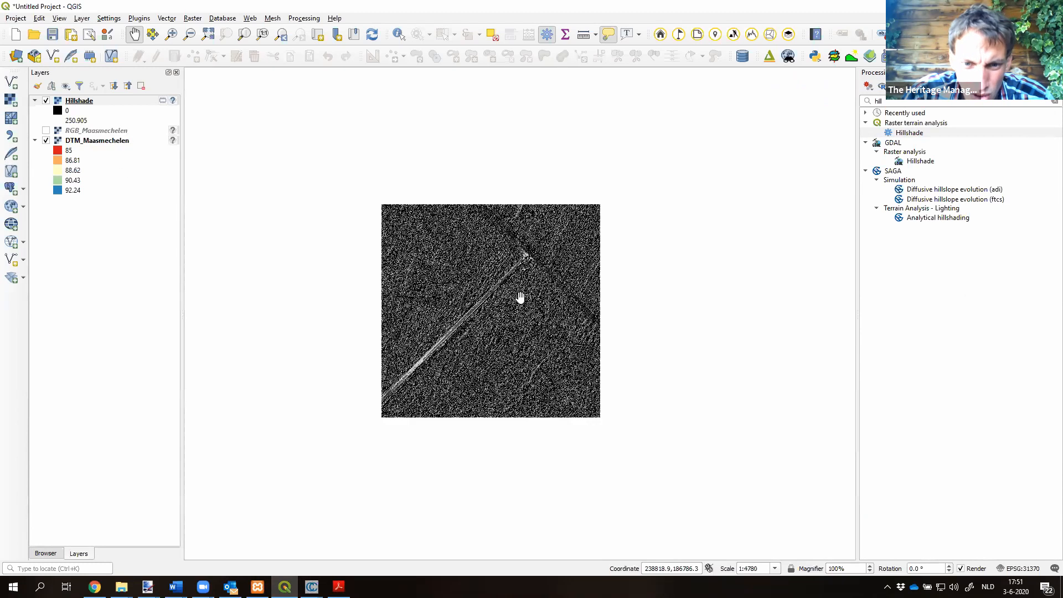
{"action": "scroll", "coordinate": [520, 297], "scroll_direction": "up", "scroll_amount": 1}
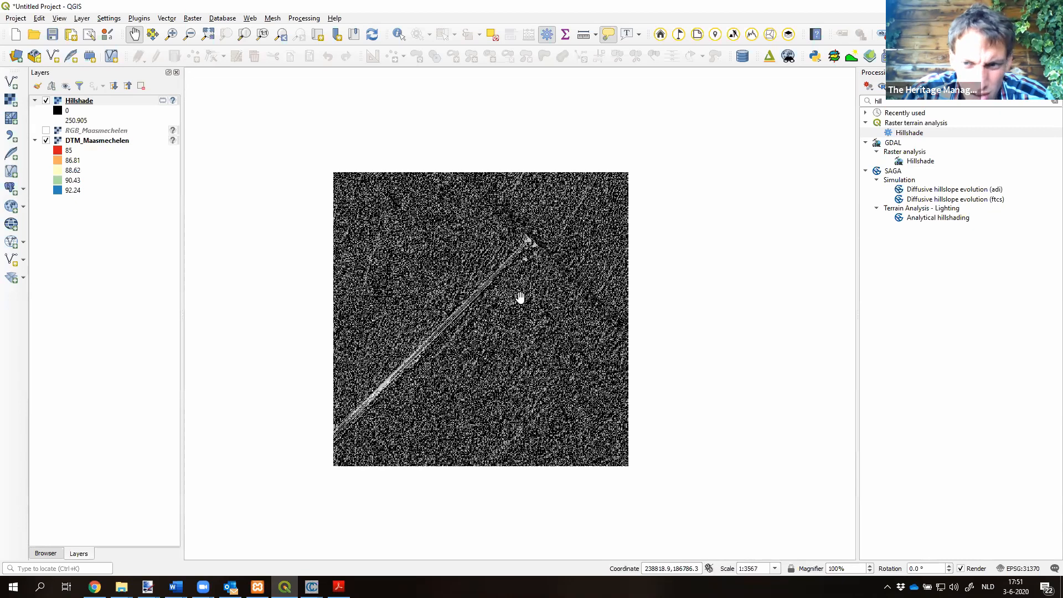
{"action": "scroll", "coordinate": [519, 297], "scroll_direction": "up", "scroll_amount": 2}
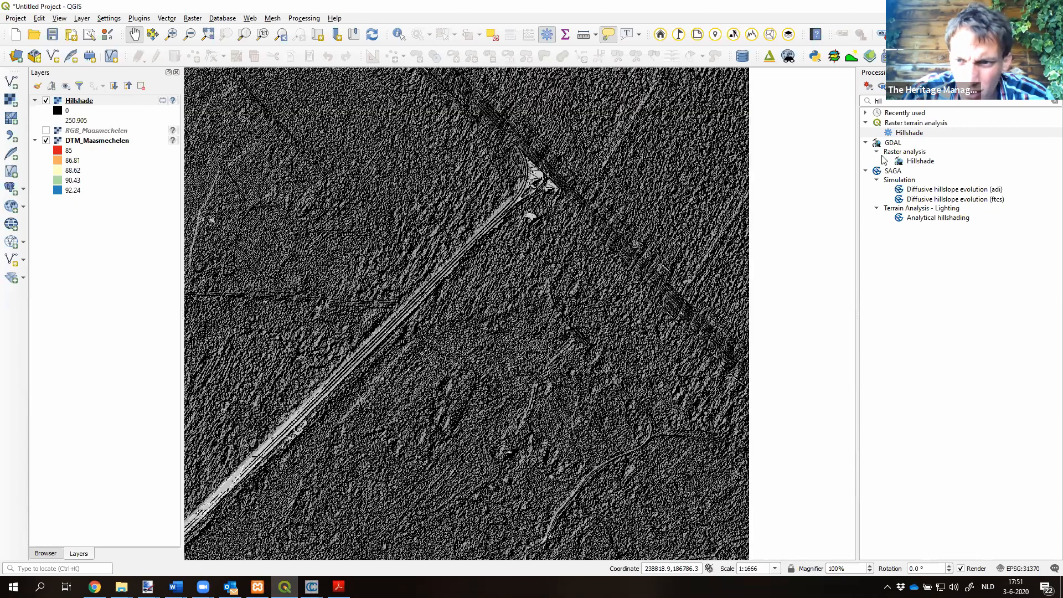
{"action": "right_click", "coordinate": [78, 101]}
{"action": "left_click", "coordinate": [131, 198]}
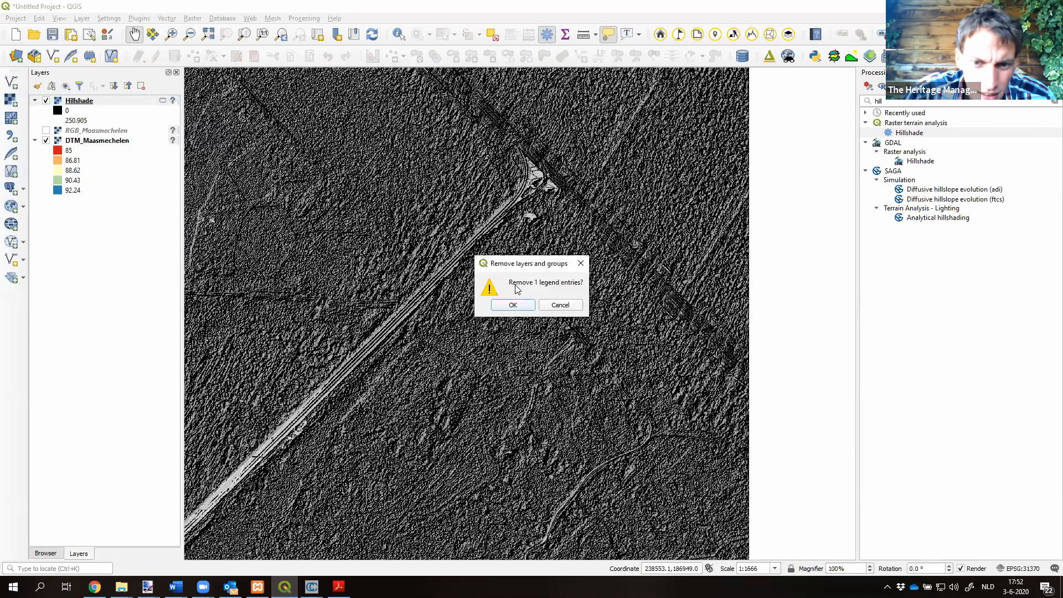
{"action": "left_click", "coordinate": [514, 305]}
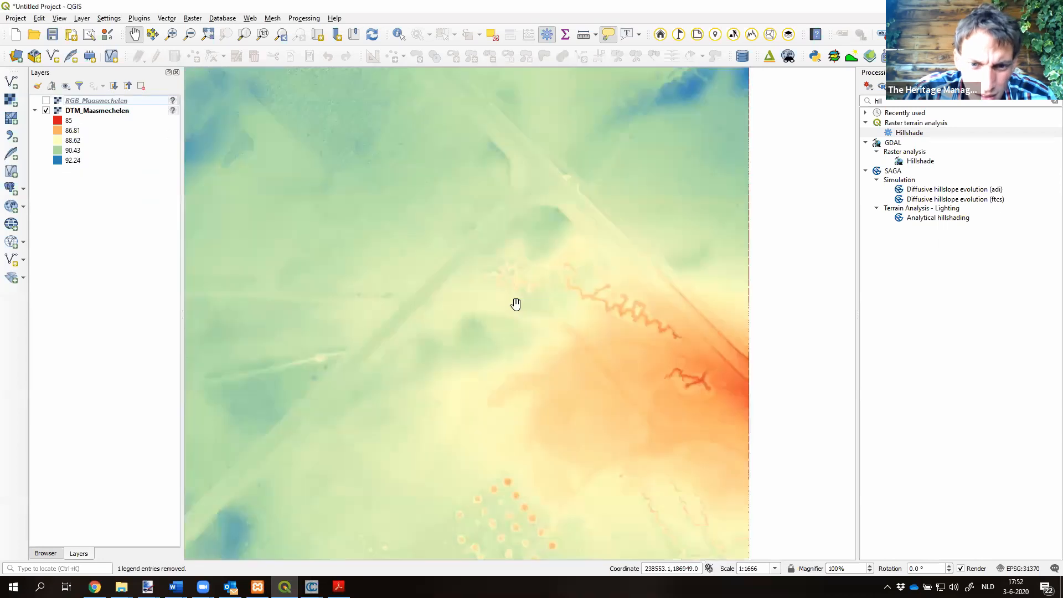
Step: Check the symbology settings of the DTM_Maasmechelen layer and close them unchanged
{"action": "double_click", "coordinate": [81, 112]}
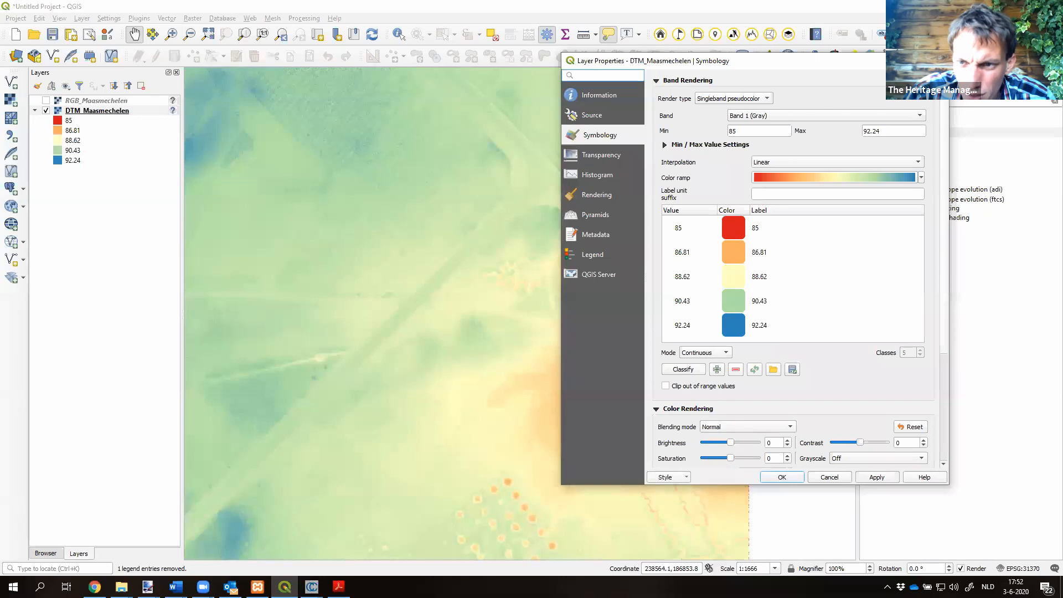
{"action": "left_click", "coordinate": [936, 61]}
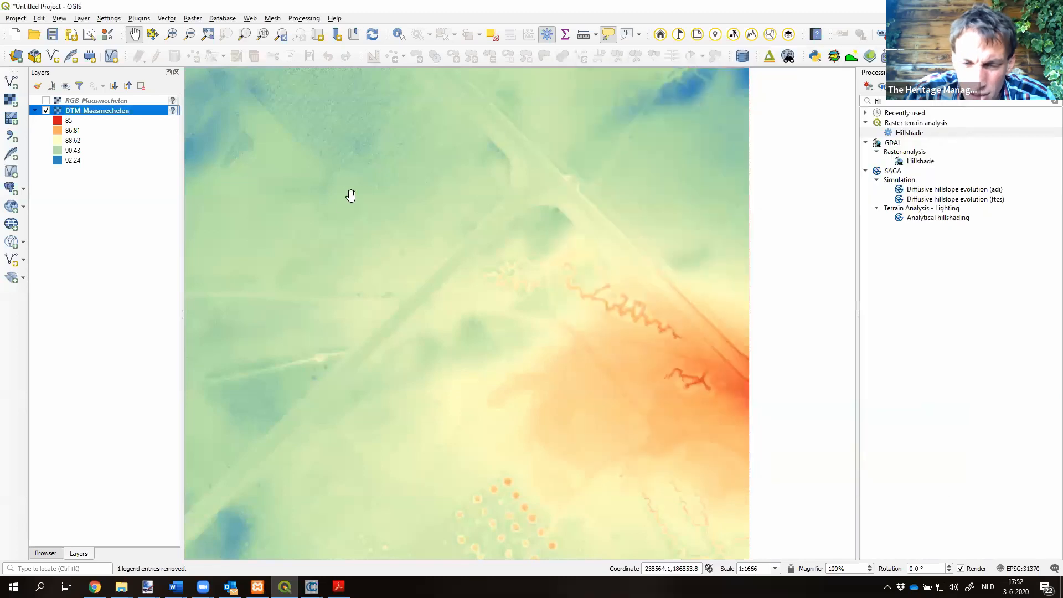
Step: Remove both the RGB_Maasmechelen and DTM_Maasmechelen layers from the project
{"action": "left_click", "coordinate": [88, 103], "text": "ctrl"}
{"action": "right_click", "coordinate": [89, 103]}
{"action": "left_click", "coordinate": [148, 195]}
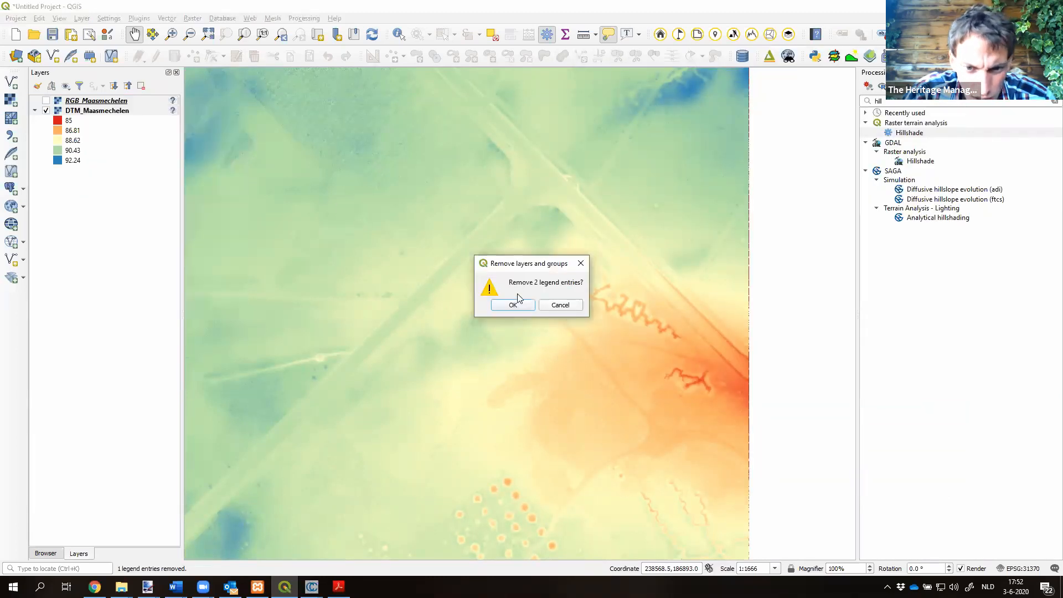
{"action": "left_click", "coordinate": [515, 303]}
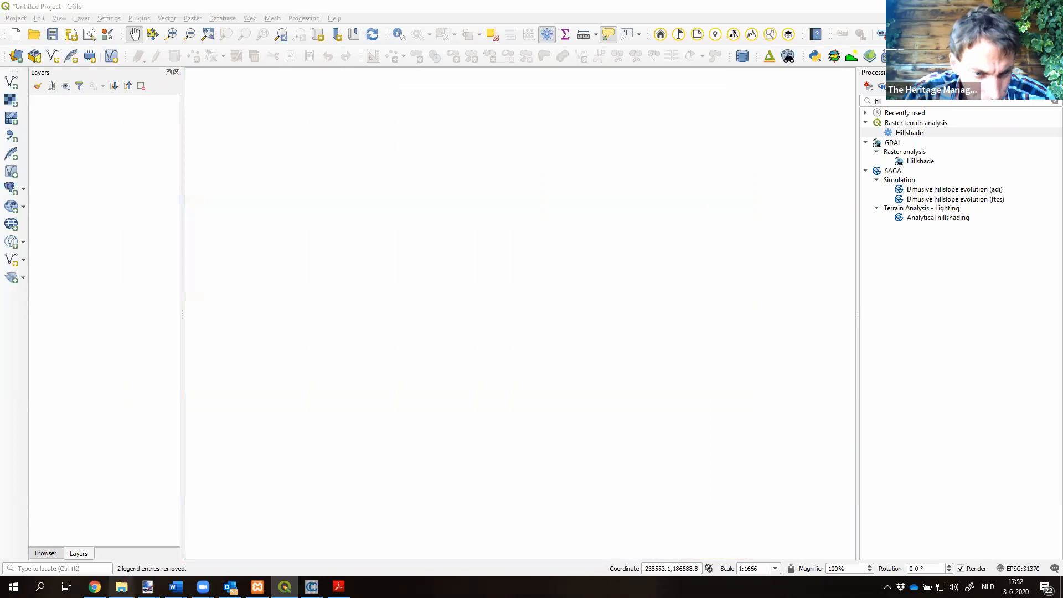
Step: Switch to a new File Explorer window and browse to the Sultana\2019 folder inside Projecten
{"action": "mouse_move", "coordinate": [121, 586]}
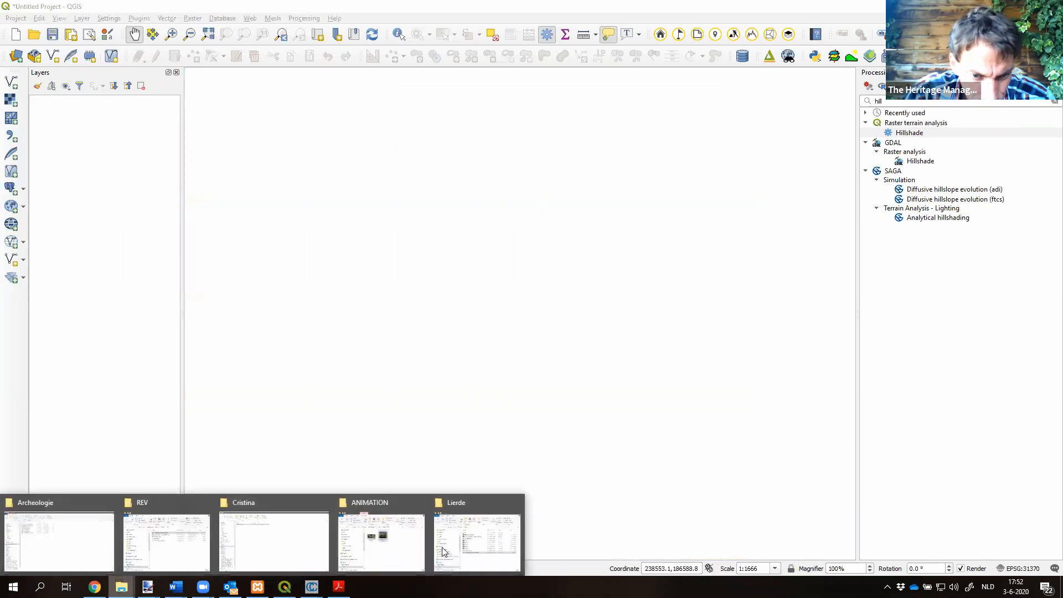
{"action": "left_click", "coordinate": [268, 530]}
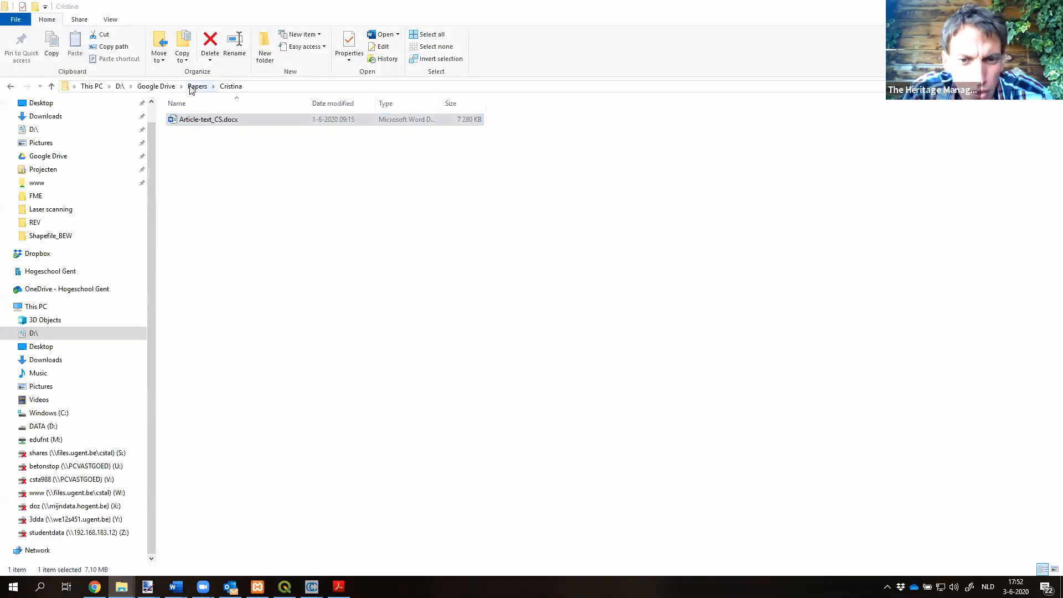
{"action": "key", "text": "super+e"}
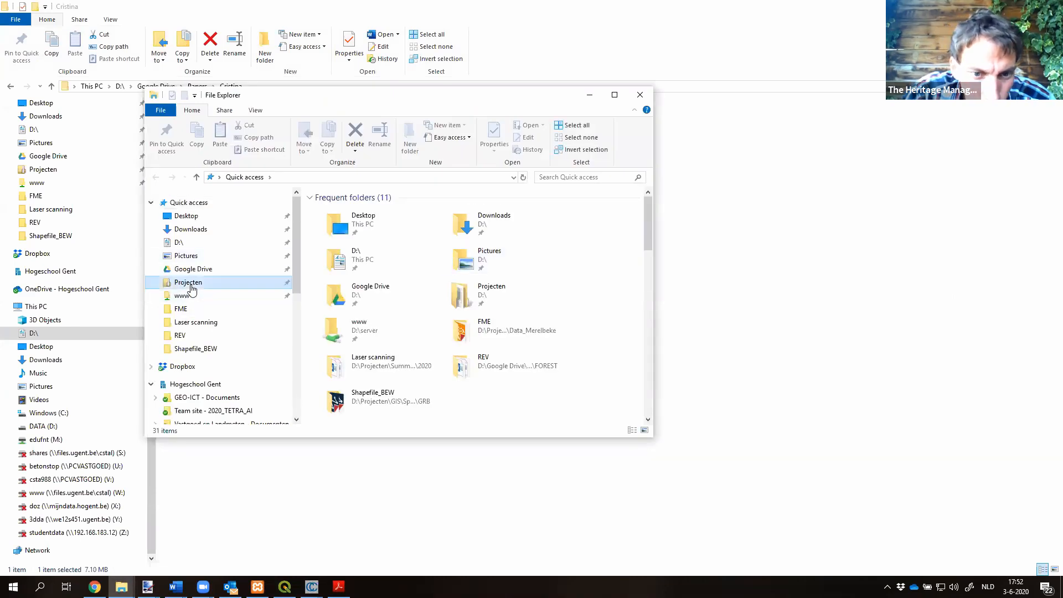
{"action": "left_click", "coordinate": [190, 284]}
{"action": "double_click", "coordinate": [445, 232]}
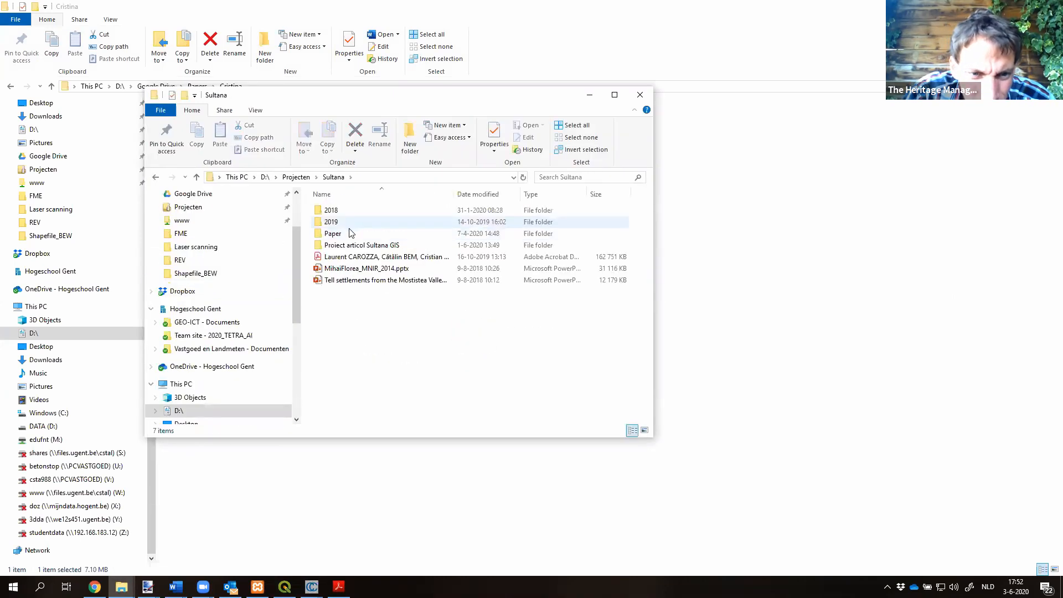
{"action": "double_click", "coordinate": [348, 223]}
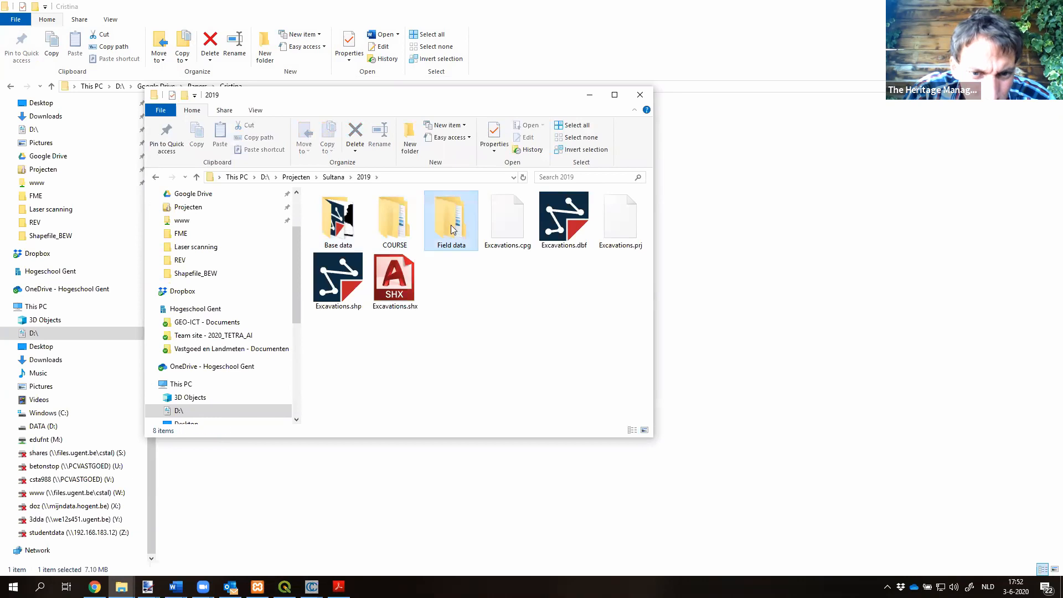
Step: Open the 20190801 folder inside the Field data folder
{"action": "double_click", "coordinate": [451, 228]}
{"action": "left_click", "coordinate": [353, 249]}
{"action": "double_click", "coordinate": [354, 248]}
{"action": "key", "text": "BackSpace"}
{"action": "key", "text": "Down"}
{"action": "key", "text": "Down"}
{"action": "key", "text": "Down"}
{"action": "key", "text": "Down"}
{"action": "key", "text": "Return"}
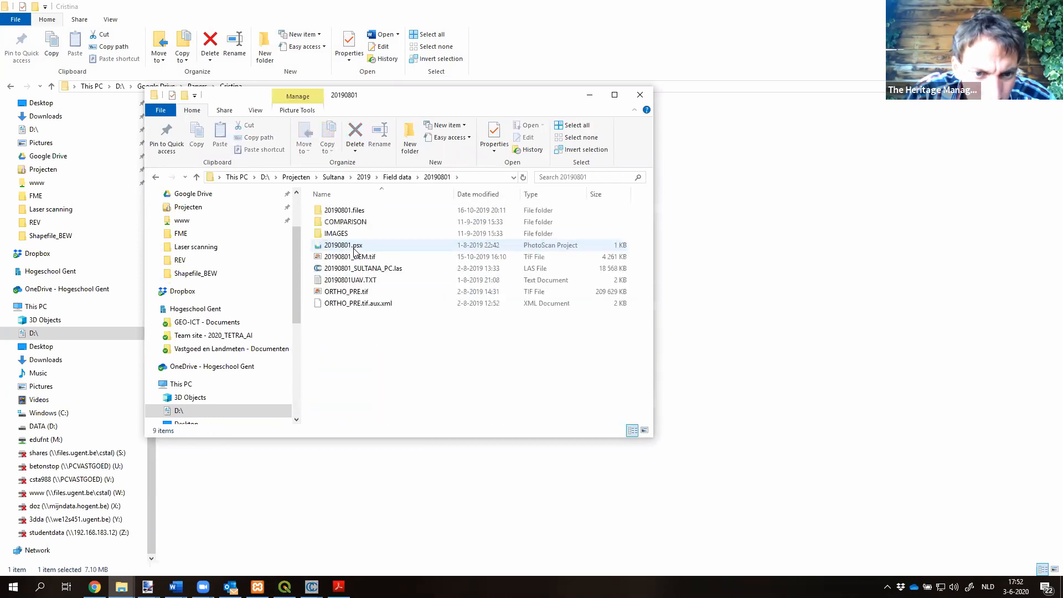
Step: Load 20190801_DEM.tif into QGIS, accept the first coordinate transformation, and bring the whole DEM into view
{"action": "left_click_drag", "start_coordinate": [354, 256], "coordinate": [336, 390]}
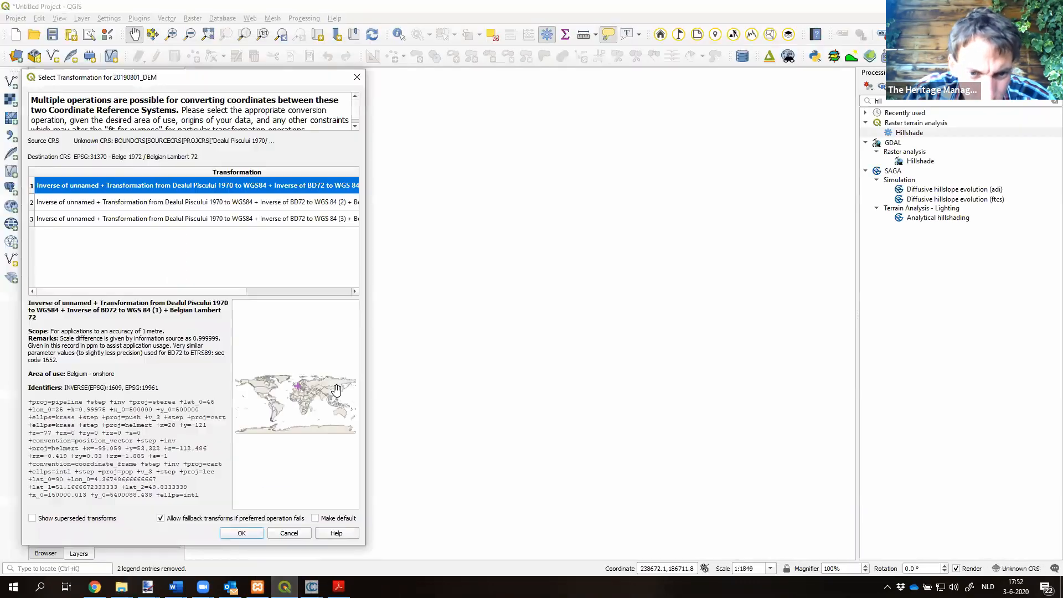
{"action": "left_click", "coordinate": [242, 533]}
{"action": "scroll", "coordinate": [542, 297], "scroll_direction": "up", "scroll_amount": 2}
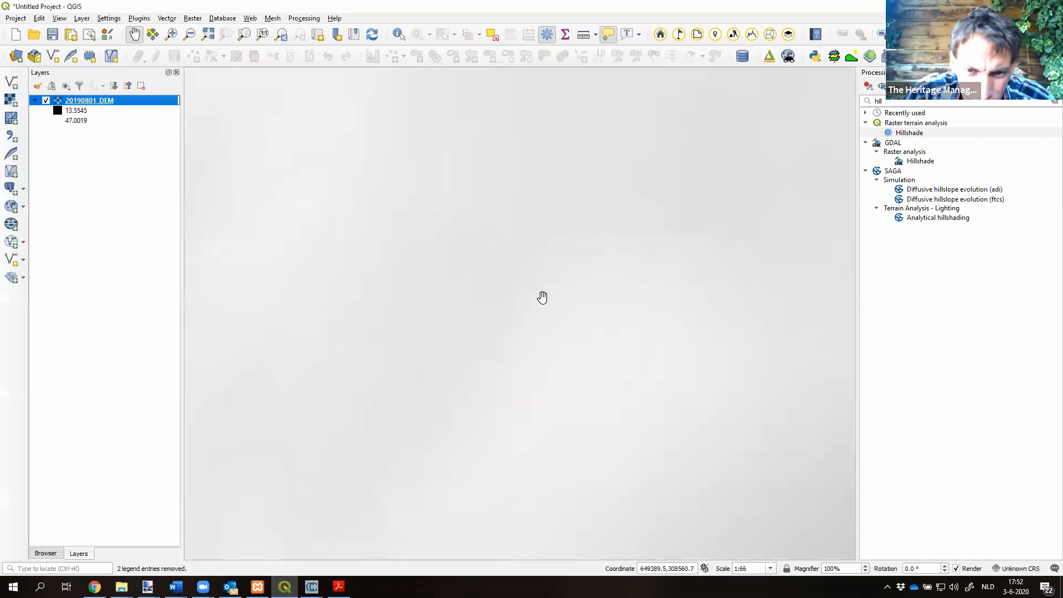
{"action": "scroll", "coordinate": [542, 297], "scroll_direction": "down", "scroll_amount": 2}
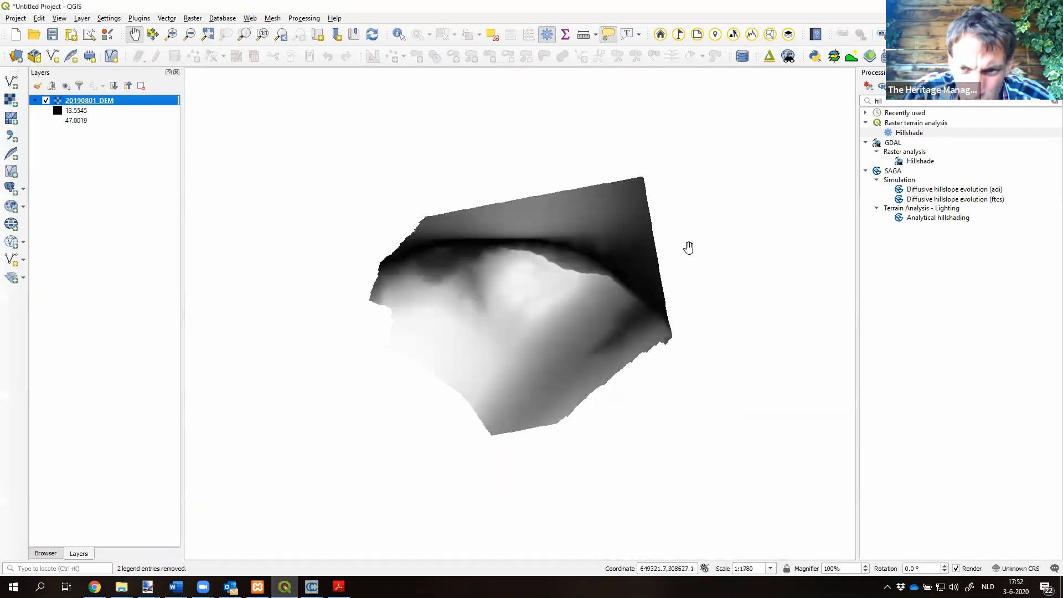
Step: Run the Hillshade algorithm on 20190801_DEM with Z factor 1, azimuth 300 and vertical angle 40, saving to a temporary file
{"action": "double_click", "coordinate": [919, 134]}
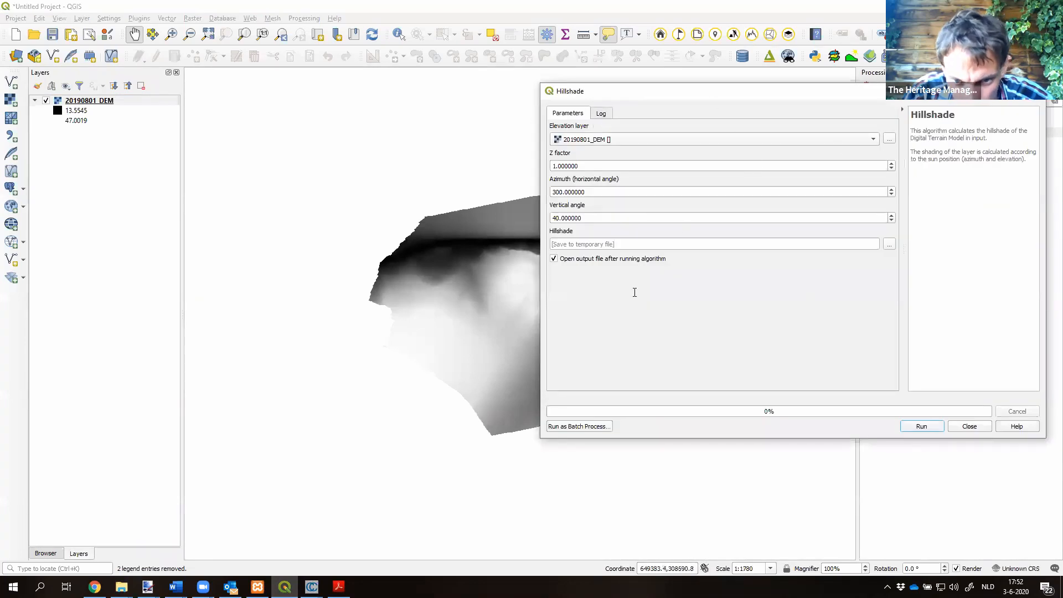
{"action": "left_click", "coordinate": [922, 426]}
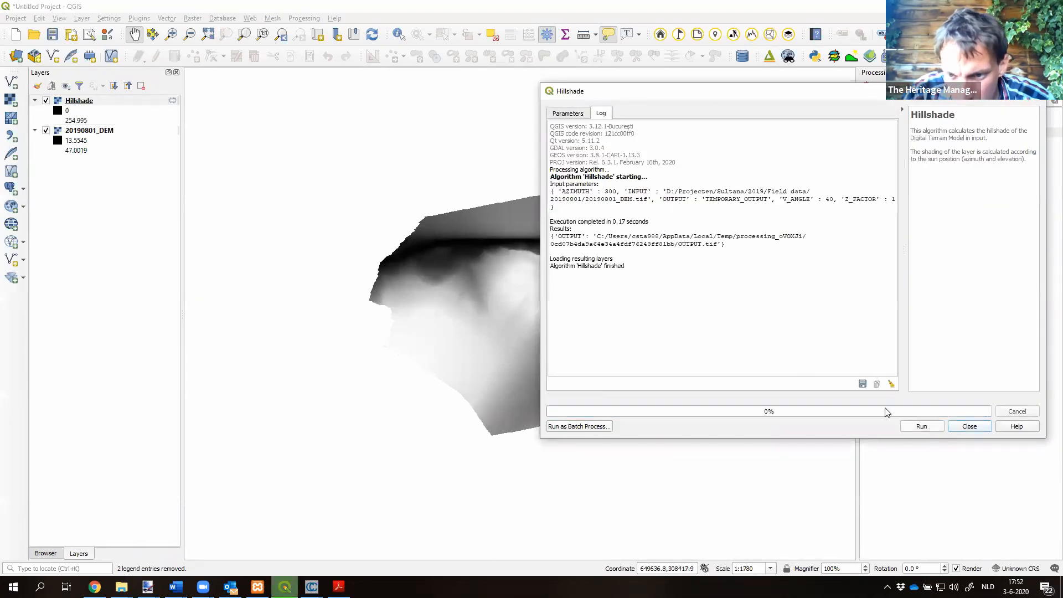
{"action": "left_click", "coordinate": [969, 427]}
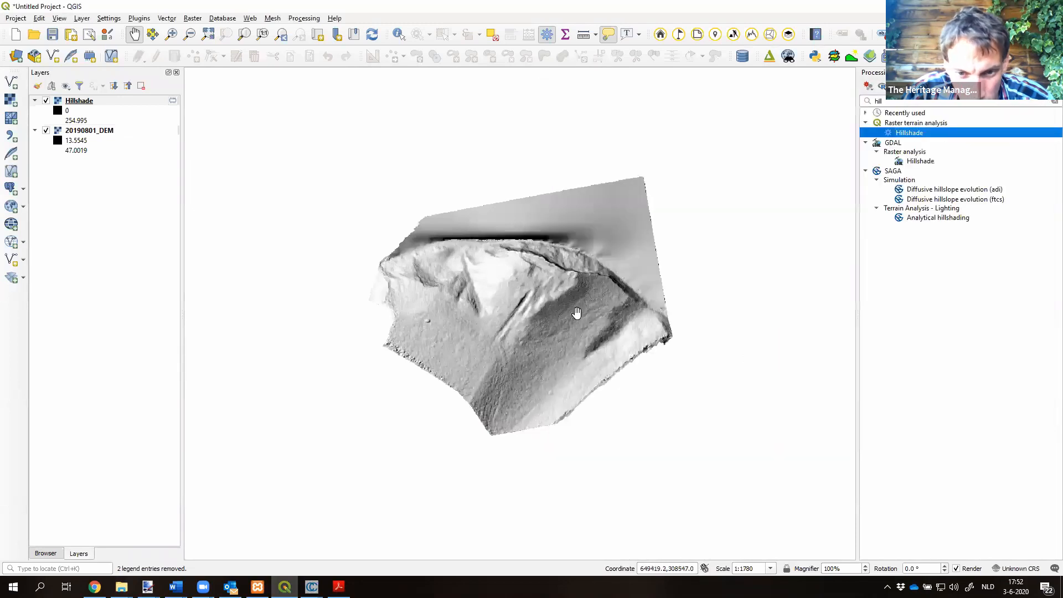
Step: Examine the relief in the Hillshade layer up close, around the slope and trenches below the ridge
{"action": "scroll", "coordinate": [576, 313], "scroll_direction": "up", "scroll_amount": 2}
{"action": "scroll", "coordinate": [576, 313], "scroll_direction": "up", "scroll_amount": 1}
{"action": "left_click_drag", "start_coordinate": [450, 227], "coordinate": [621, 340]}
{"action": "scroll", "coordinate": [620, 339], "scroll_direction": "down", "scroll_amount": 3}
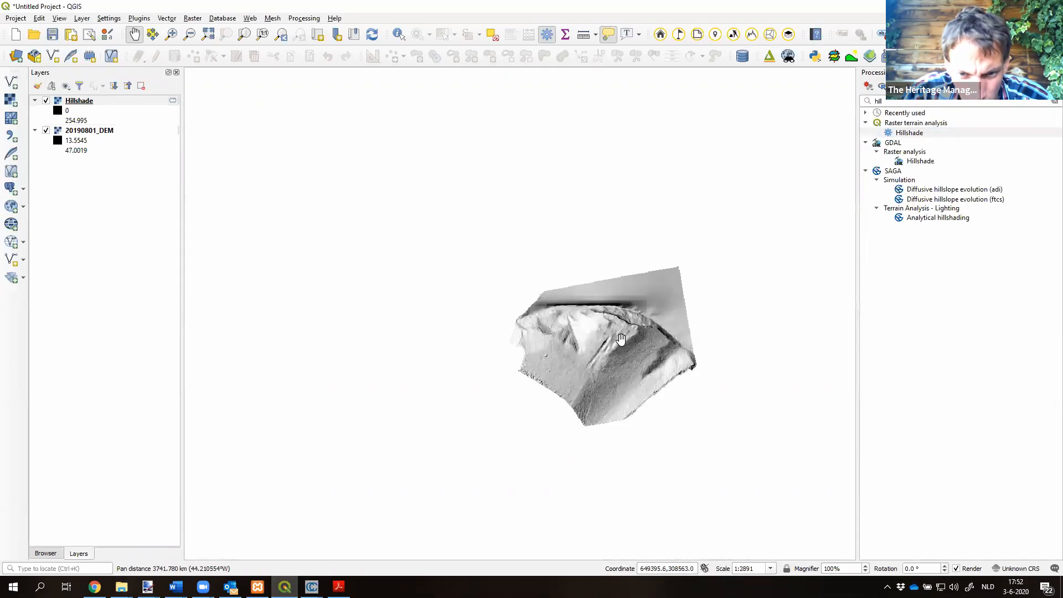
{"action": "scroll", "coordinate": [620, 340], "scroll_direction": "up", "scroll_amount": 2}
{"action": "scroll", "coordinate": [576, 311], "scroll_direction": "up", "scroll_amount": 2}
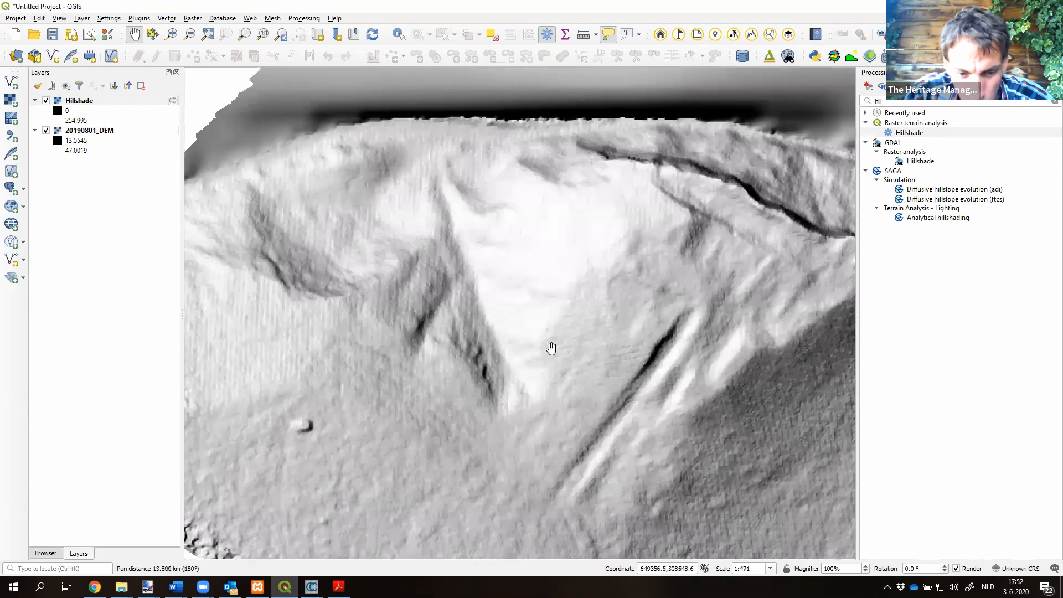
{"action": "left_click_drag", "start_coordinate": [591, 391], "coordinate": [551, 348]}
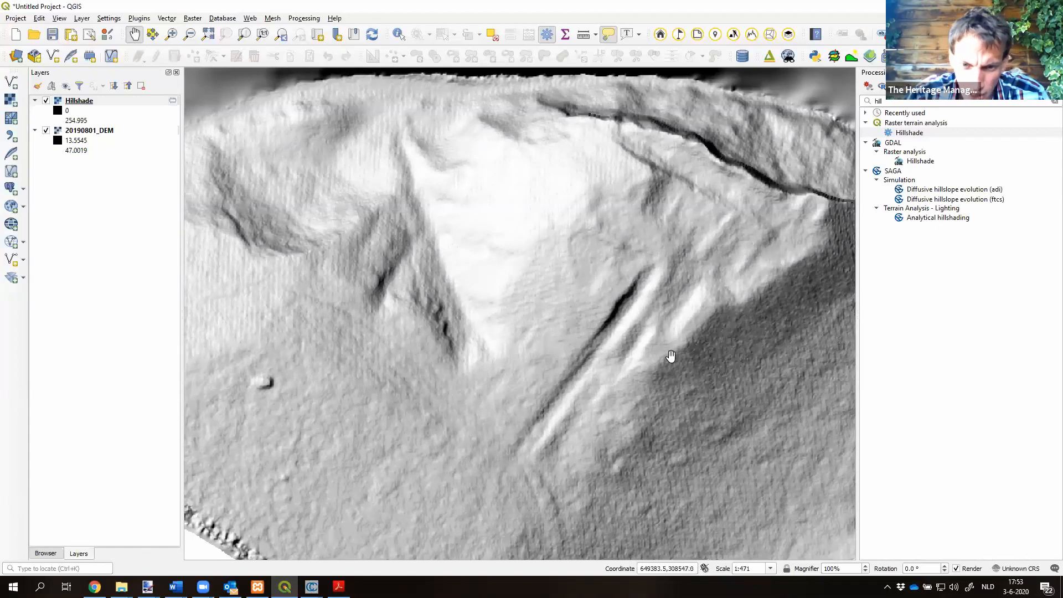
Step: Switch to the point cloud deliverables PDF in Adobe Acrobat Reader and review the introductory Hillshade (from QGIS) slide
{"action": "key", "text": "alt+Tab"}
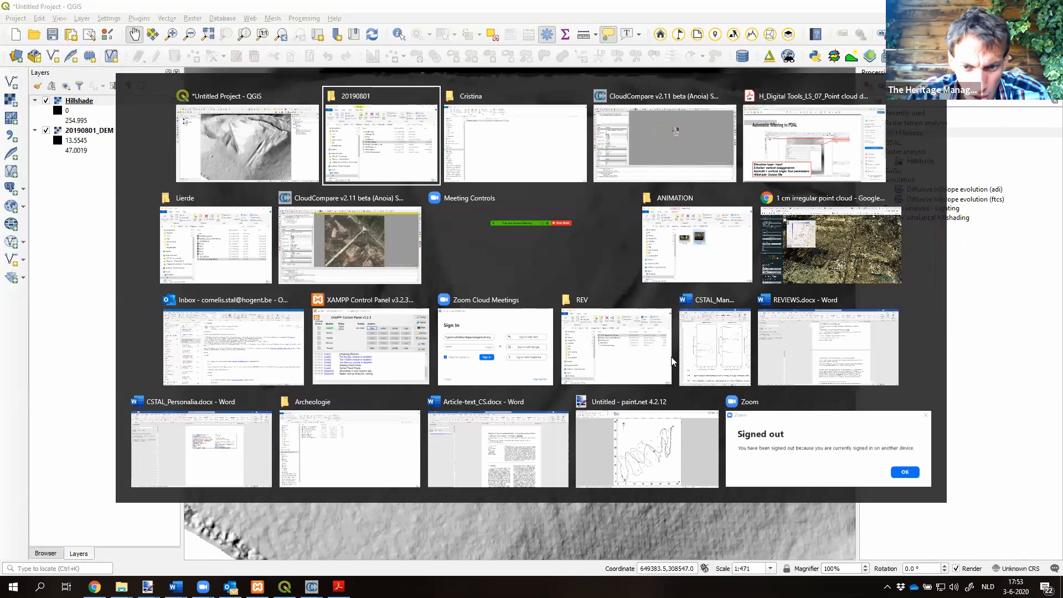
{"action": "key", "text": "alt+Tab"}
{"action": "key", "text": "alt+Tab"}
{"action": "key", "text": "alt+Tab"}
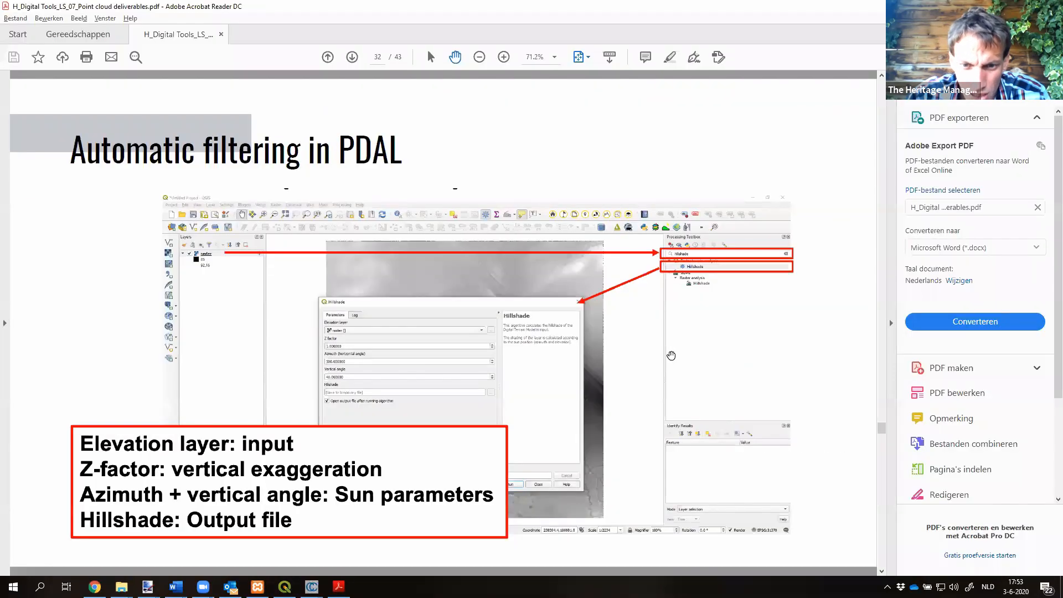
{"action": "scroll", "coordinate": [671, 358], "scroll_direction": "up", "scroll_amount": 1}
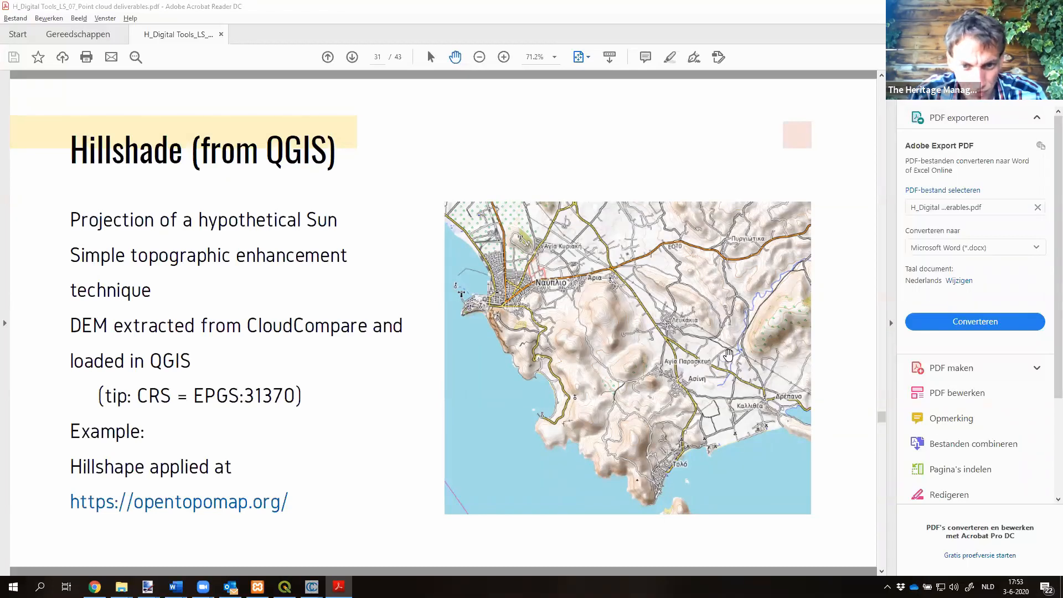
Step: Add ORTHO_PRE.tif from the 20190801 folder to the QGIS project and view its full extent
{"action": "key", "text": "alt+Tab"}
{"action": "key", "text": "alt+Tab"}
{"action": "key", "text": "Tab"}
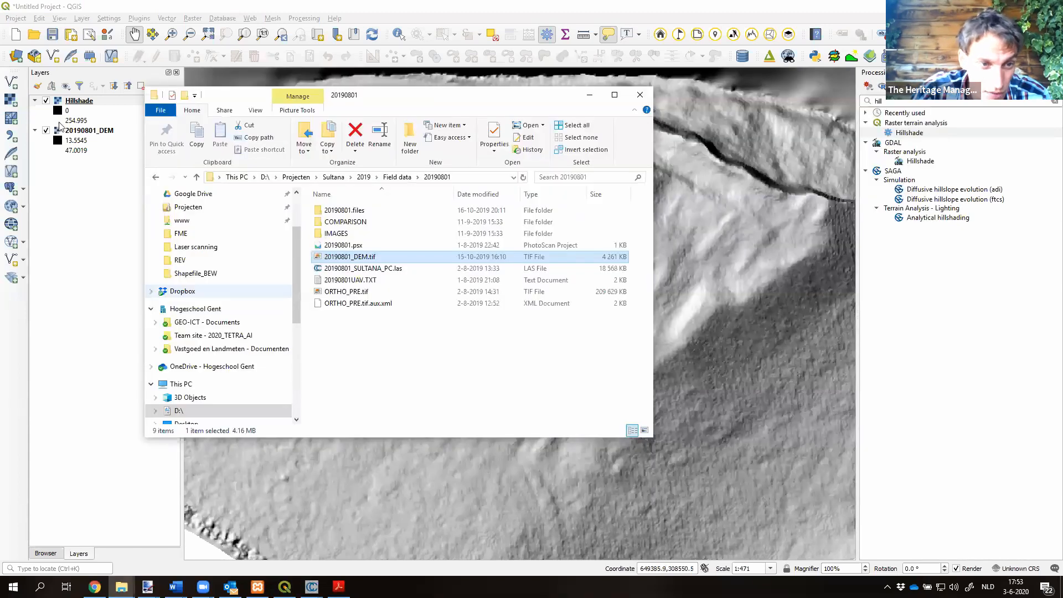
{"action": "left_click_drag", "start_coordinate": [342, 289], "coordinate": [87, 164]}
{"action": "left_click", "coordinate": [74, 279]}
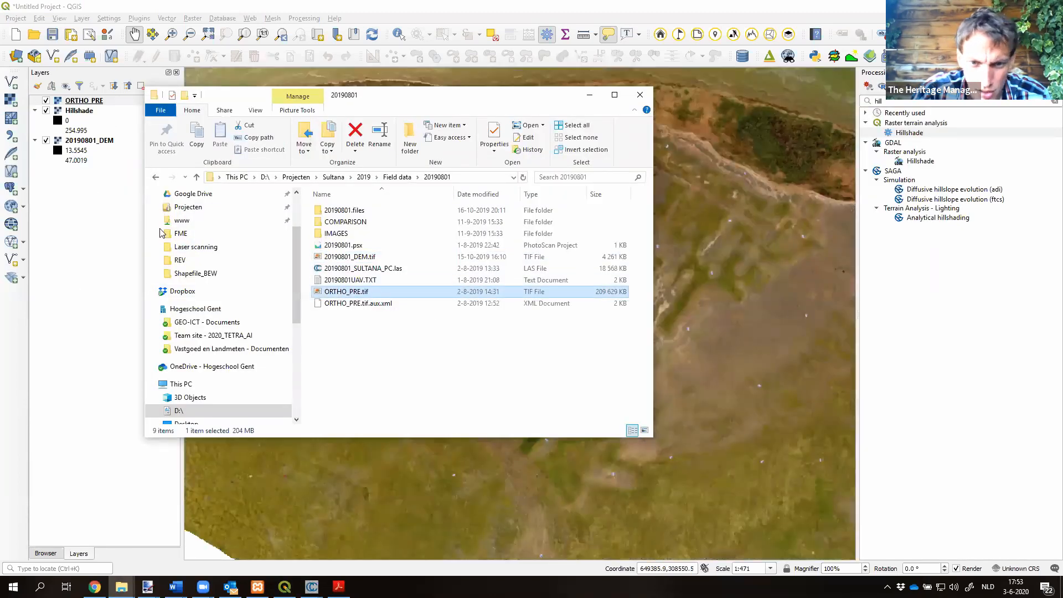
{"action": "scroll", "coordinate": [362, 310], "scroll_direction": "down", "scroll_amount": 3}
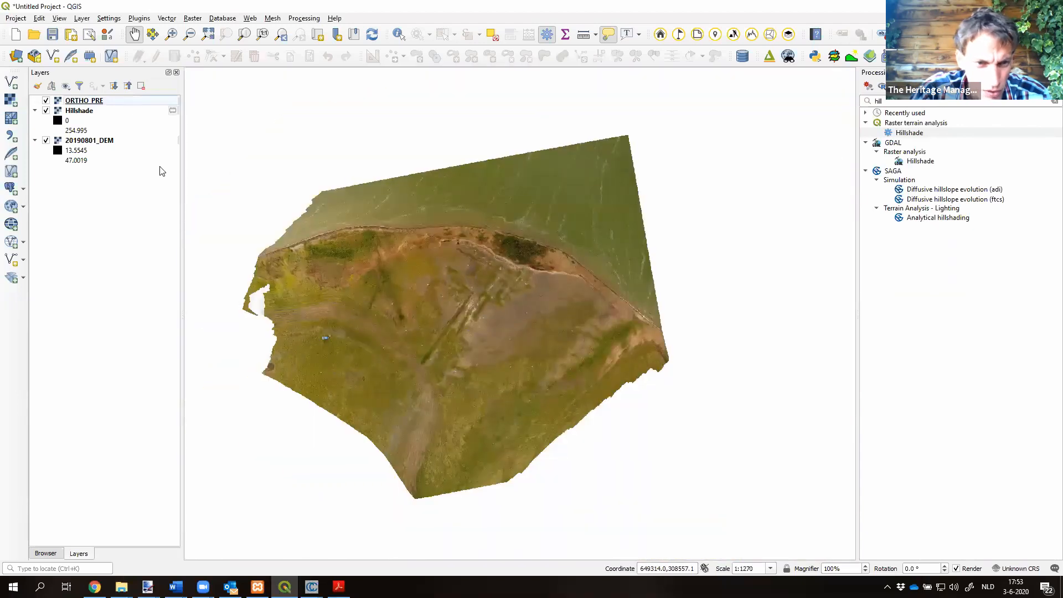
Step: Place ORTHO_PRE between the Hillshade and 20190801_DEM layers, set the Hillshade opacity to 50%, and inspect the blended relief
{"action": "left_click_drag", "start_coordinate": [91, 101], "coordinate": [98, 137]}
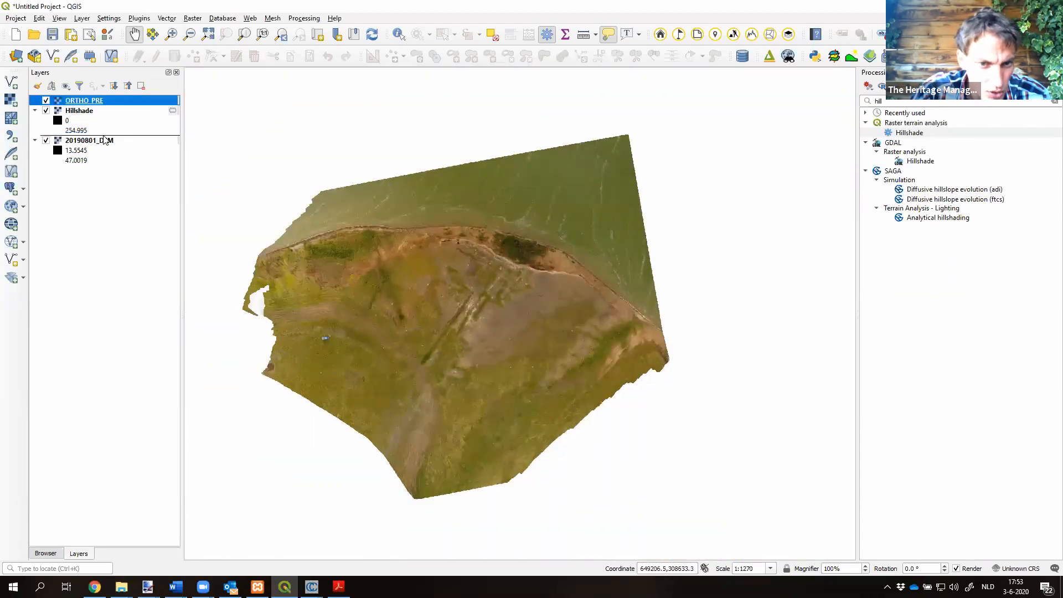
{"action": "double_click", "coordinate": [78, 103]}
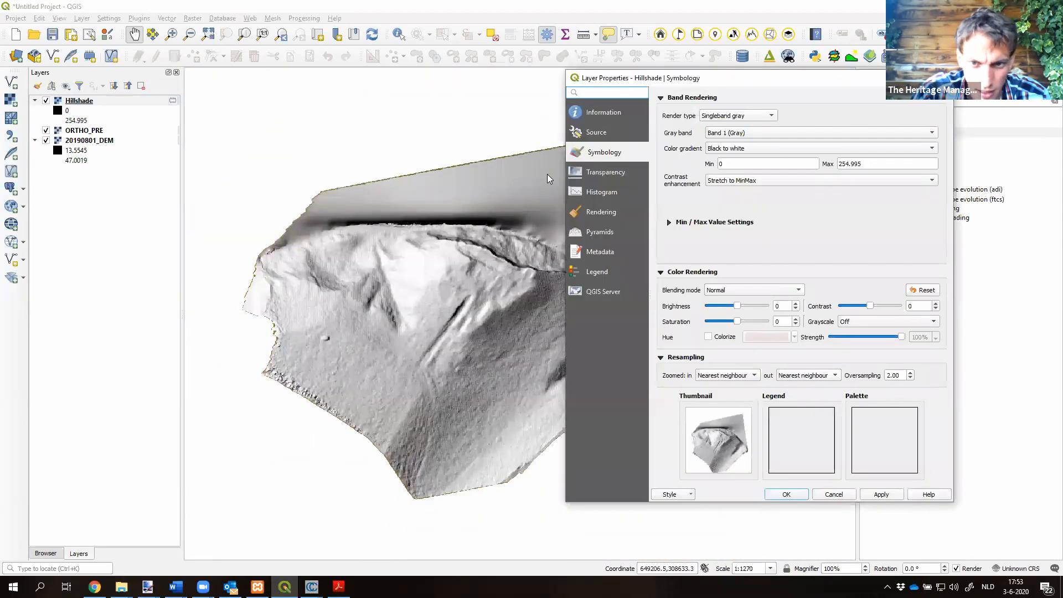
{"action": "left_click", "coordinate": [596, 176]}
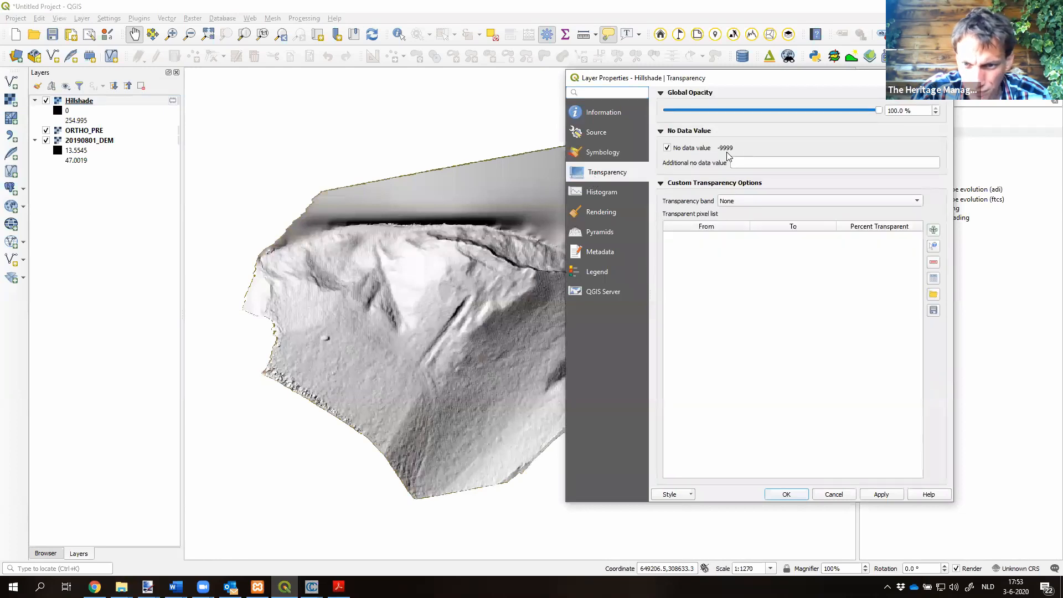
{"action": "left_click", "coordinate": [801, 109]}
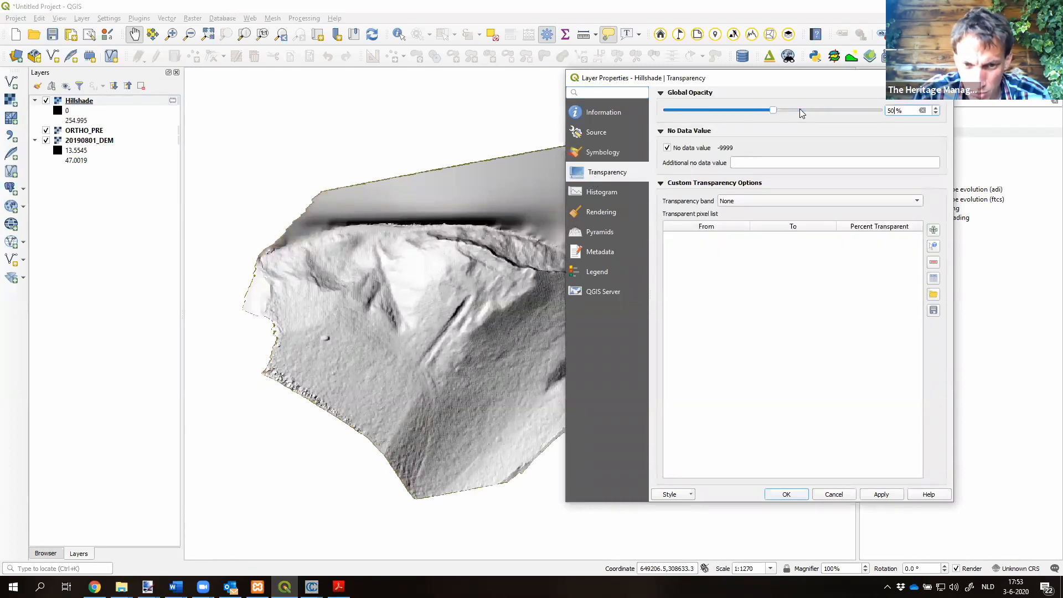
{"action": "key", "text": "Return"}
{"action": "scroll", "coordinate": [427, 298], "scroll_direction": "up", "scroll_amount": 2}
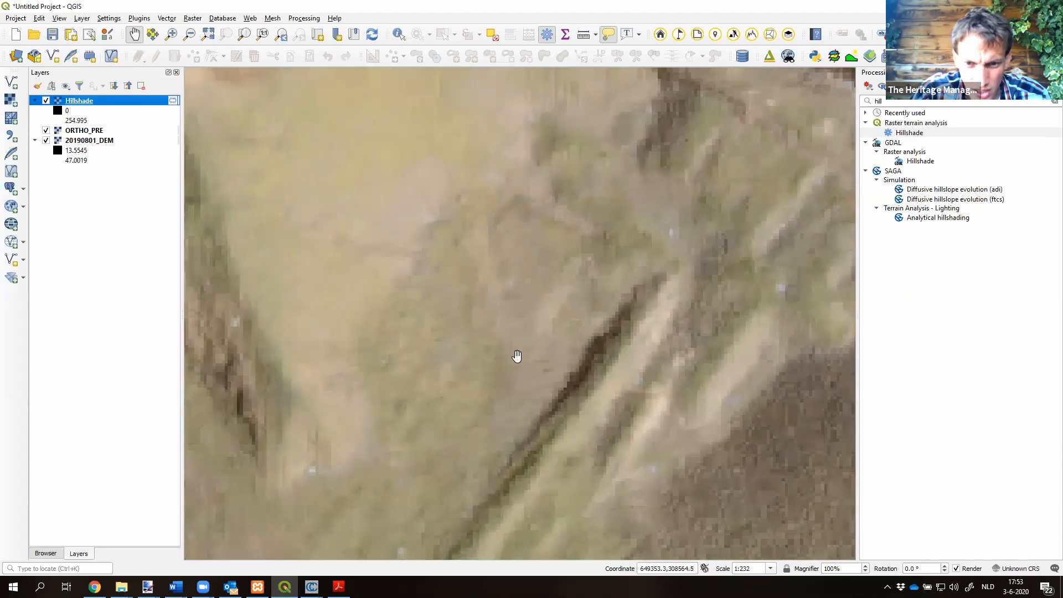
{"action": "scroll", "coordinate": [525, 365], "scroll_direction": "down", "scroll_amount": 1}
{"action": "left_click_drag", "start_coordinate": [525, 365], "coordinate": [502, 350]}
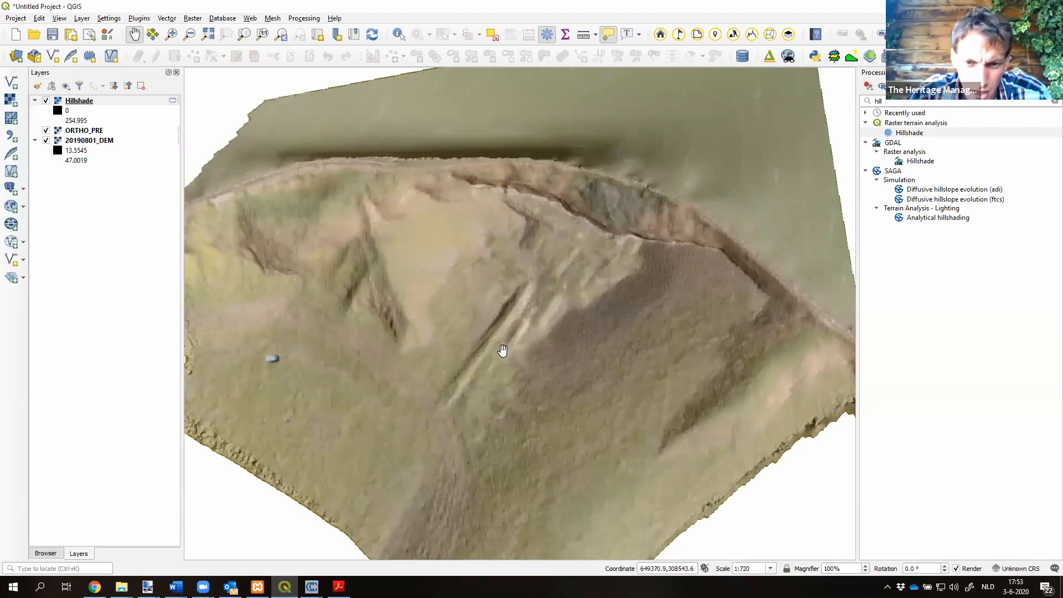
Step: Switch to the PDF in Adobe Acrobat Reader and review the hillshade advantages and disadvantages and the Sky View Factor slide
{"action": "key", "text": "alt+Tab"}
{"action": "key", "text": "alt+Tab"}
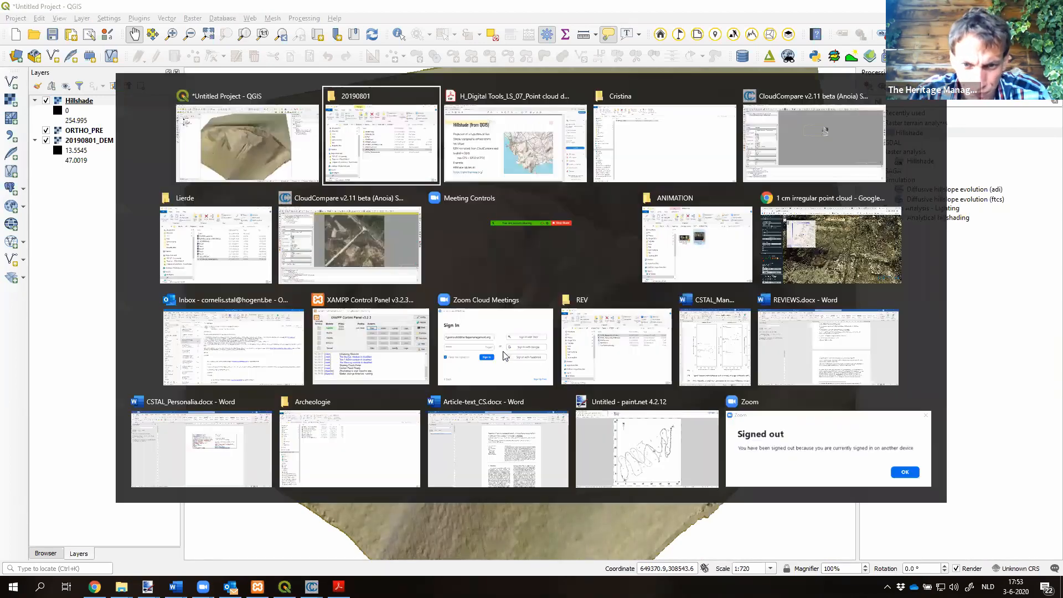
{"action": "scroll", "coordinate": [501, 350], "scroll_direction": "down", "scroll_amount": 1}
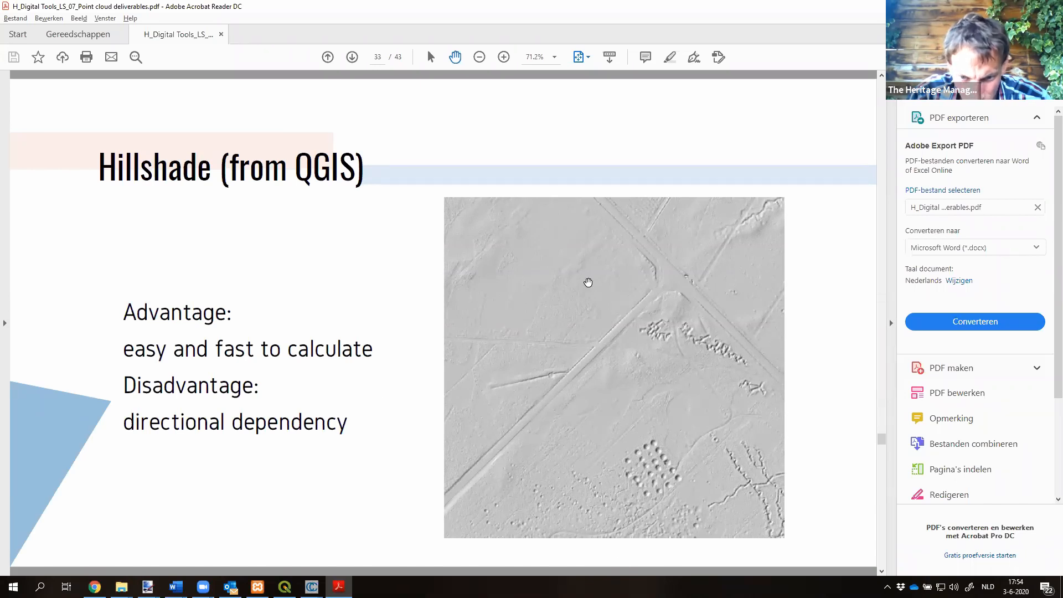
{"action": "scroll", "coordinate": [462, 254], "scroll_direction": "down", "scroll_amount": 1}
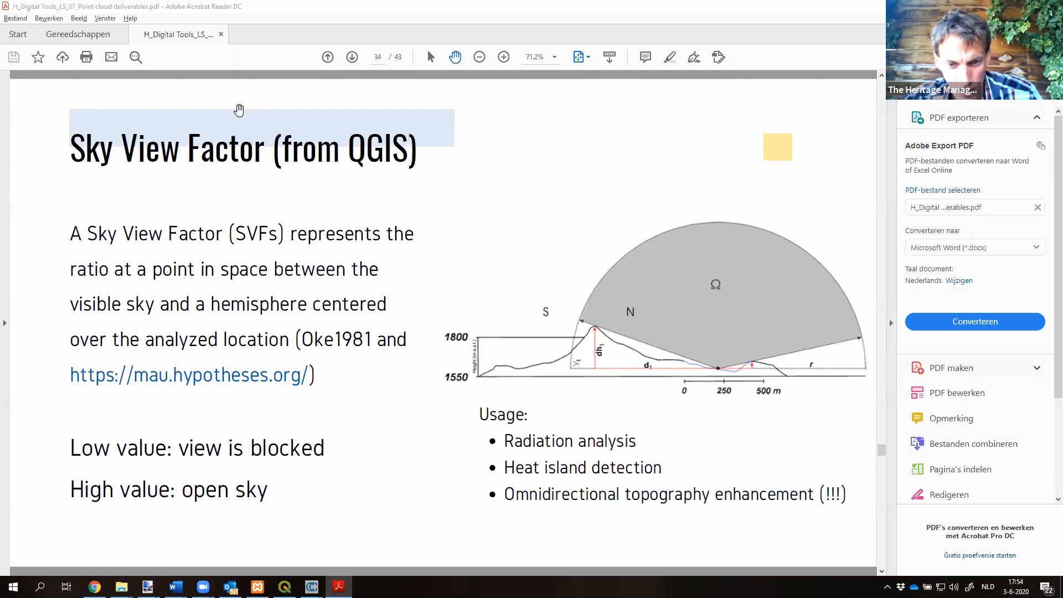
Step: Switch to QGIS and generate a hillshade of 20190801_DEM with azimuth 30, vertical angle 40 and Z factor 1
{"action": "key", "text": "alt+Tab"}
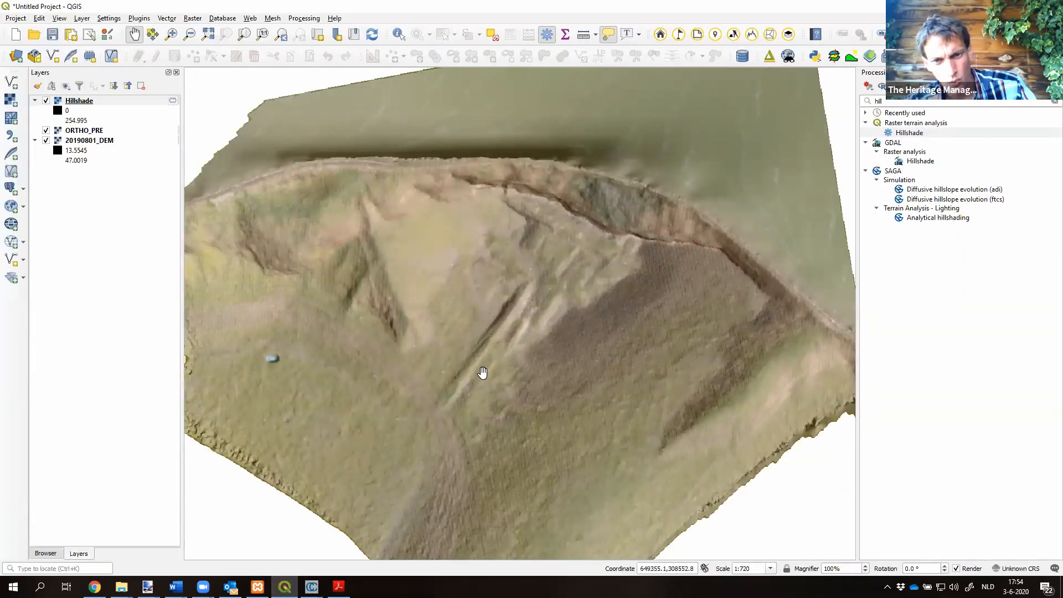
{"action": "scroll", "coordinate": [481, 372], "scroll_direction": "down", "scroll_amount": 2}
{"action": "double_click", "coordinate": [903, 133]}
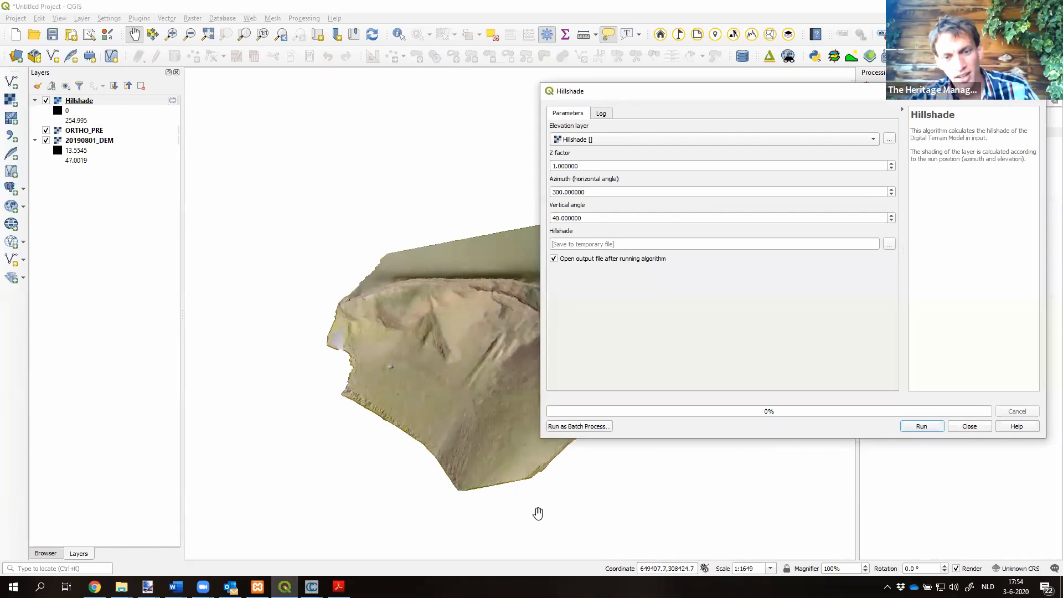
{"action": "left_click", "coordinate": [625, 141]}
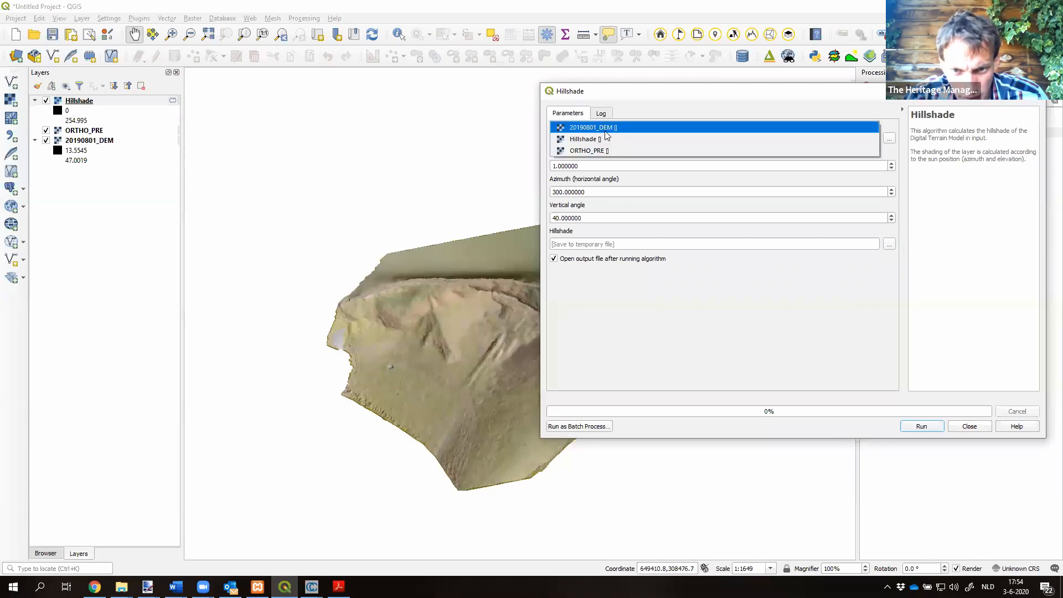
{"action": "left_click", "coordinate": [603, 128]}
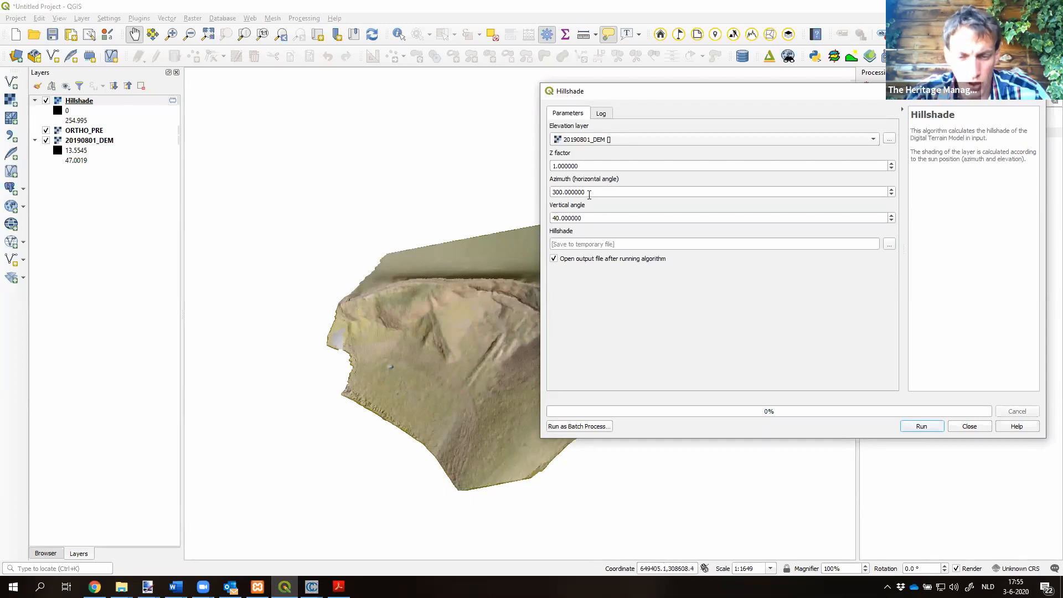
{"action": "left_click_drag", "start_coordinate": [588, 193], "coordinate": [516, 190]}
{"action": "type", "text": "30"}
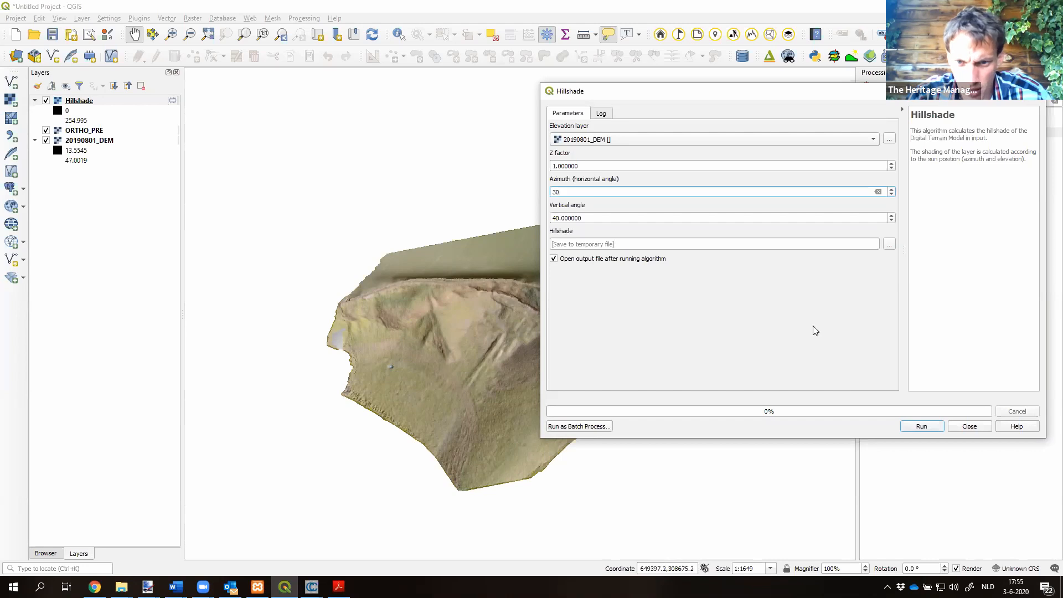
{"action": "left_click", "coordinate": [921, 427]}
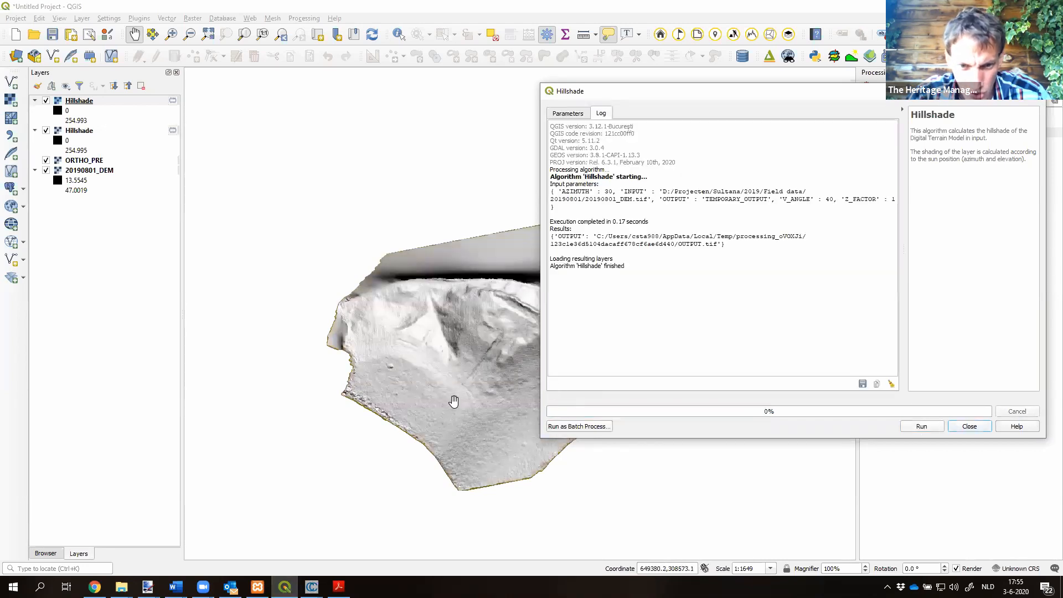
{"action": "key", "text": "Escape"}
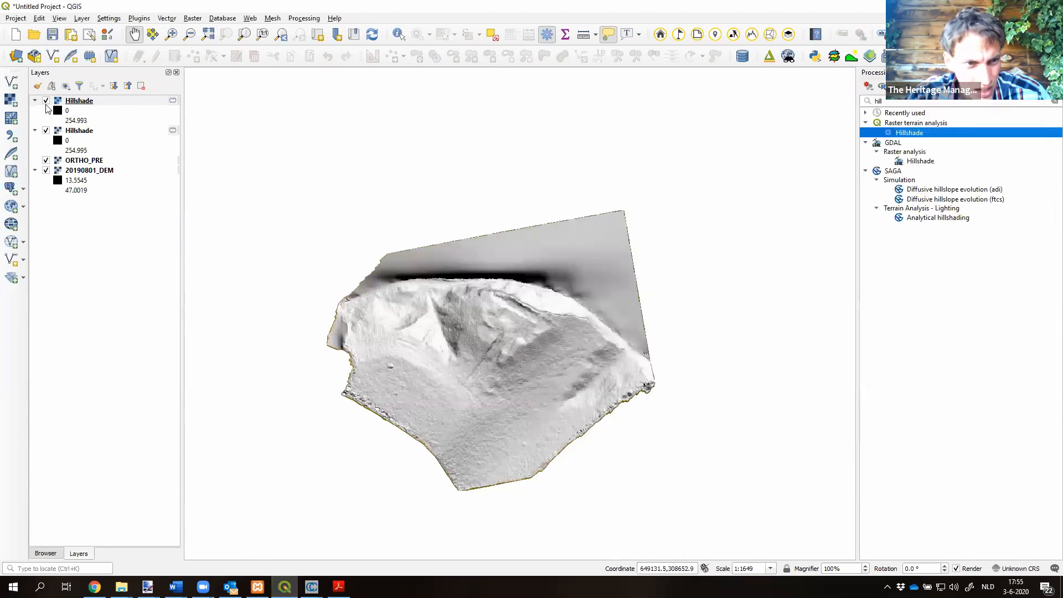
Step: Hide ORTHO_PRE and toggle the new topmost Hillshade layer to compare both sun directions, leaving that layer hidden
{"action": "left_click", "coordinate": [46, 100]}
{"action": "left_click", "coordinate": [46, 100]}
{"action": "left_click", "coordinate": [46, 160]}
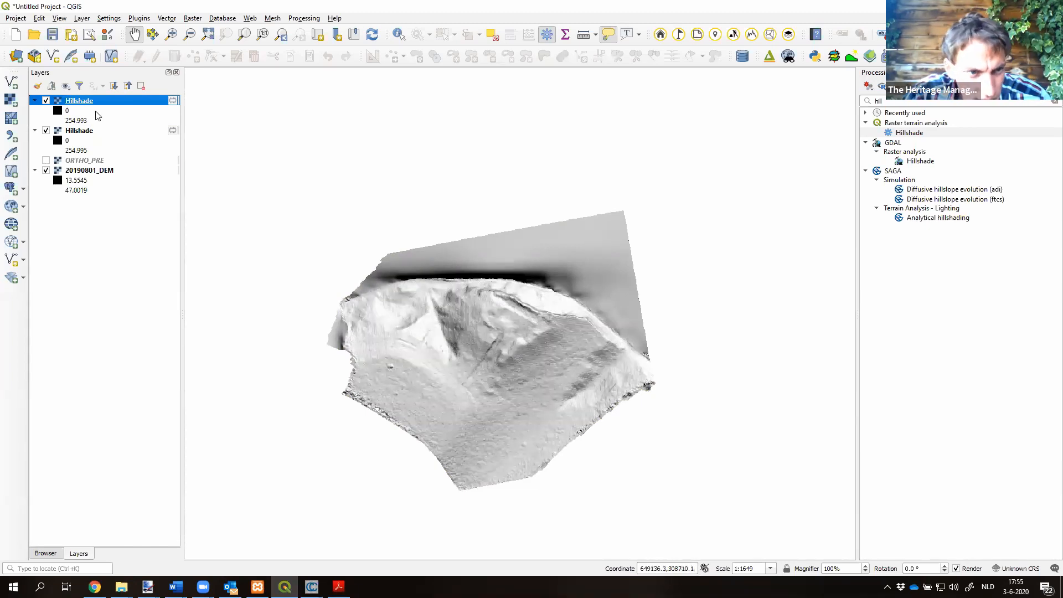
{"action": "left_click", "coordinate": [46, 100]}
{"action": "left_click", "coordinate": [46, 101]}
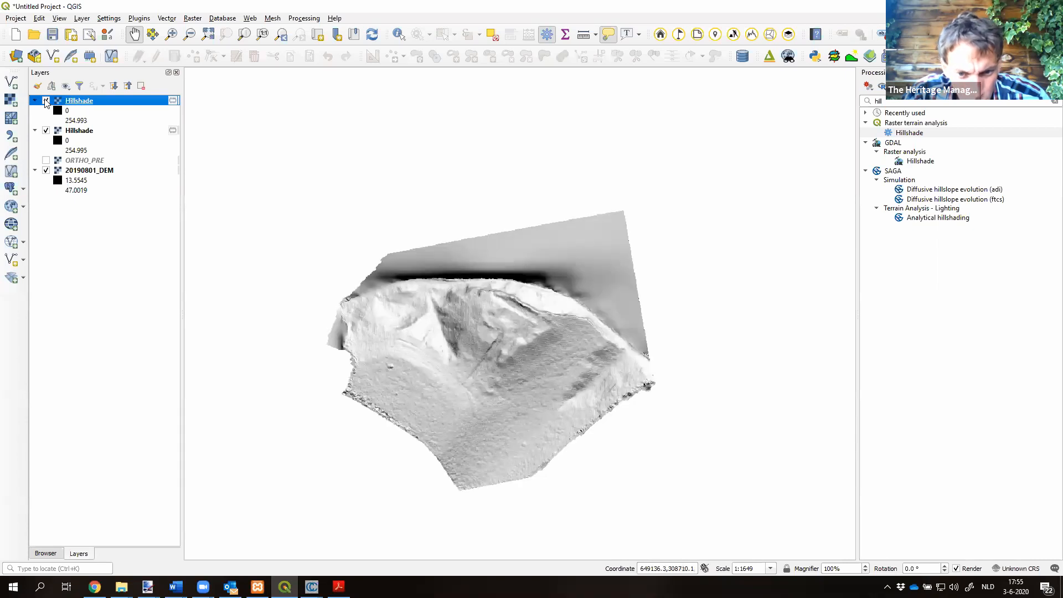
{"action": "double_click", "coordinate": [46, 101]}
{"action": "key", "text": "Escape"}
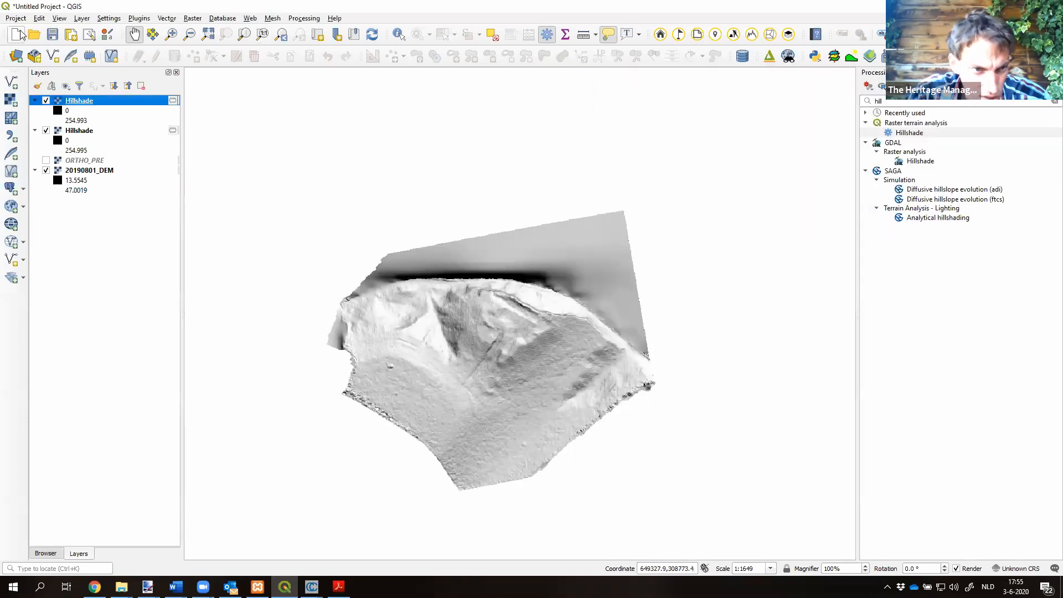
{"action": "left_click", "coordinate": [46, 100]}
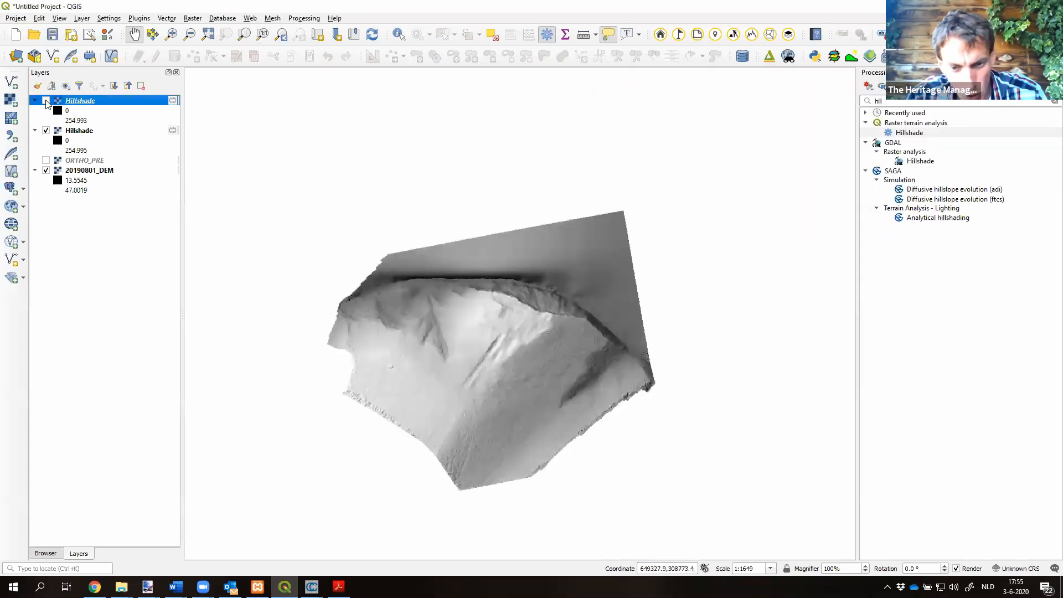
Step: Switch to the PDF in Adobe Acrobat Reader and review the Sky View Factor, Sky View Factor versus Hillshade and Profiles slides
{"action": "key", "text": "alt+Tab"}
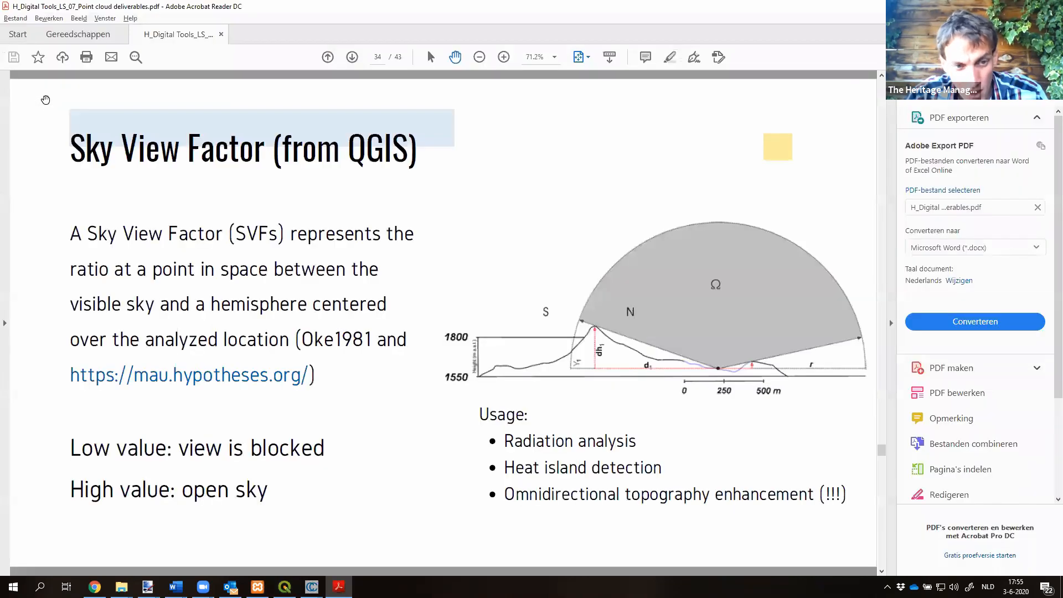
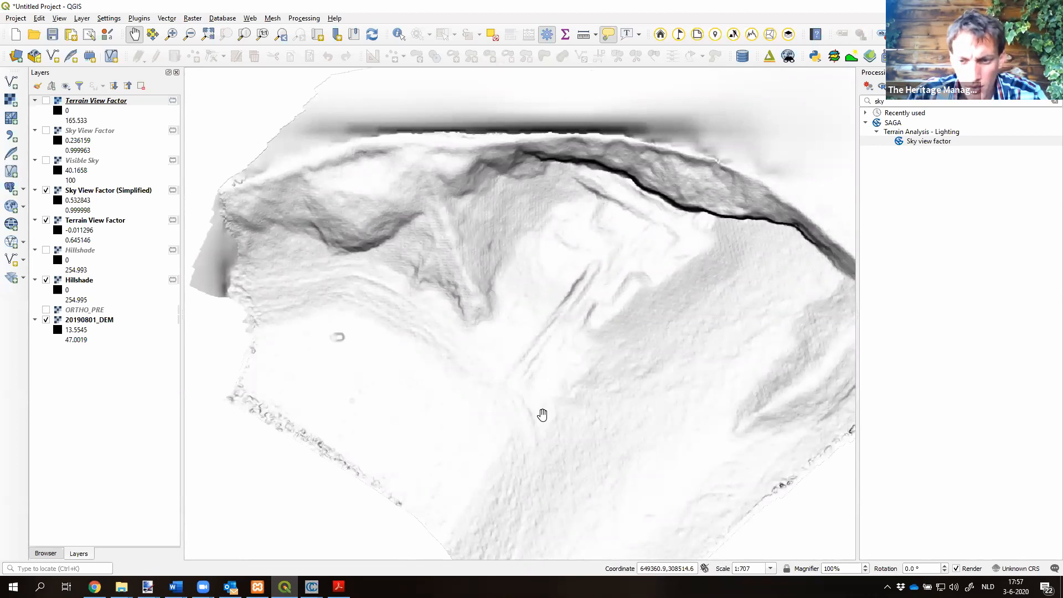
{"action": "key", "text": "alt+Tab"}
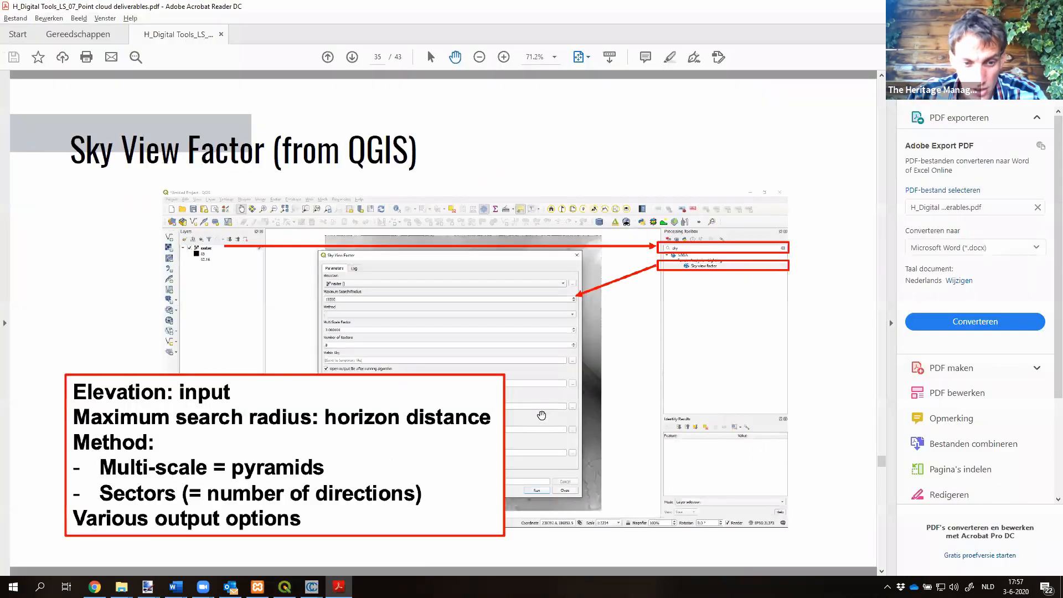
{"action": "key", "text": "Right"}
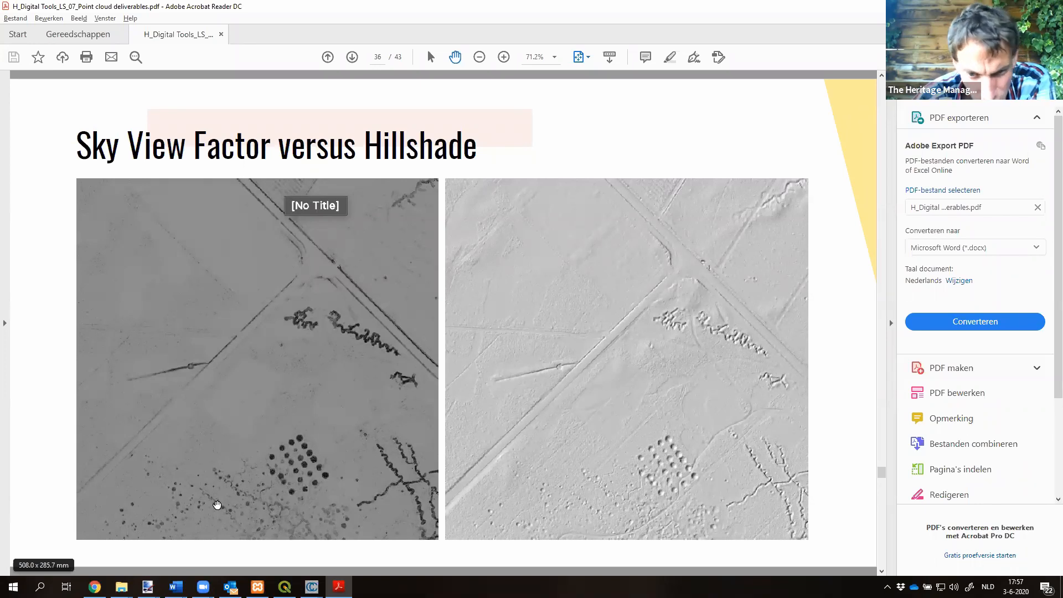
{"action": "scroll", "coordinate": [217, 505], "scroll_direction": "down", "scroll_amount": 1}
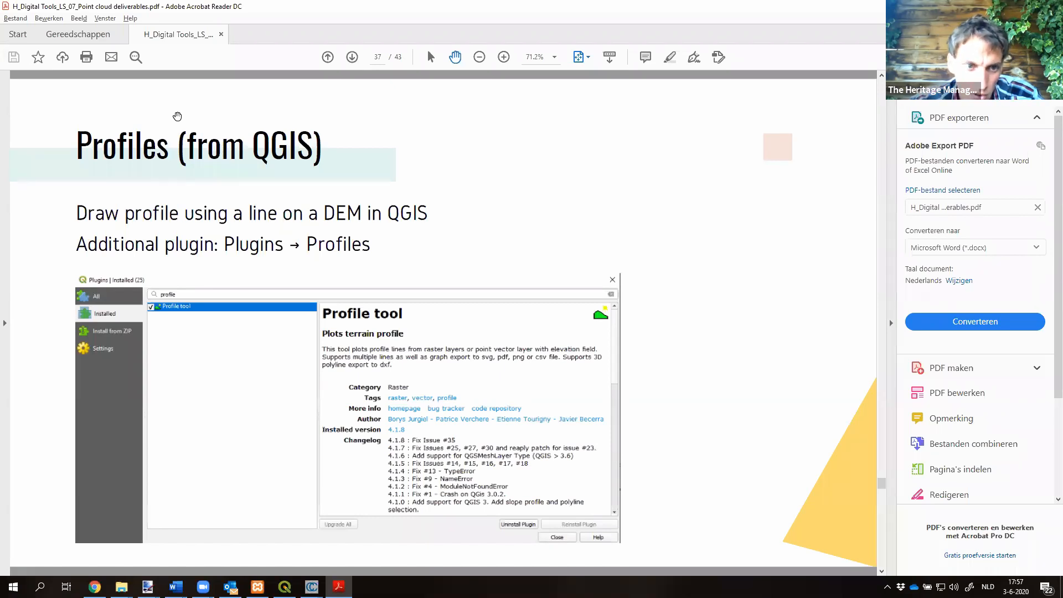
Step: Switch to QGIS, search the installed plugins for "profile" and review the Profile tool plugin's details
{"action": "key", "text": "alt+Tab"}
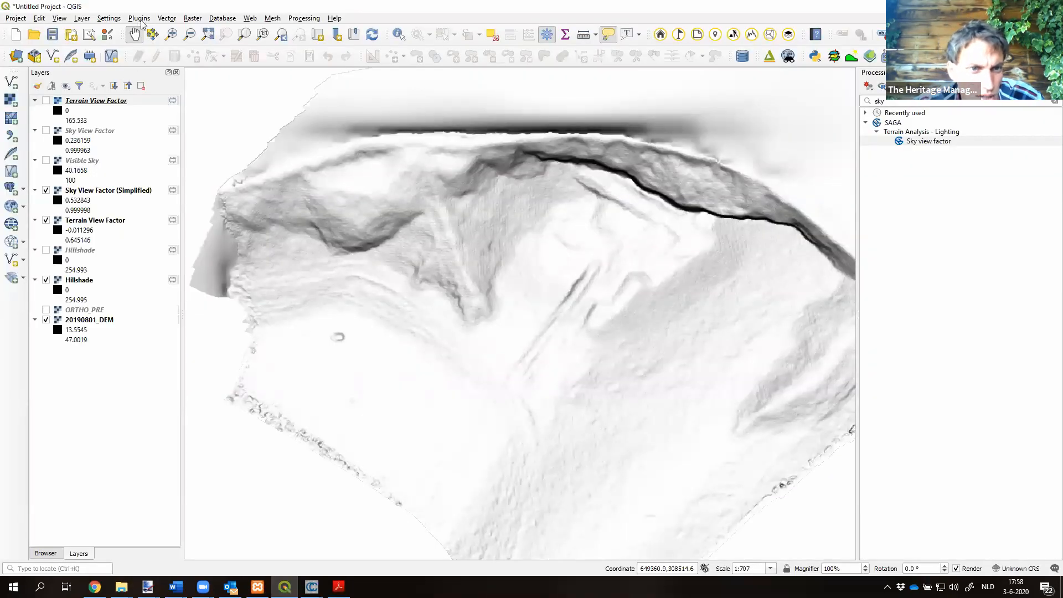
{"action": "left_click", "coordinate": [140, 20]}
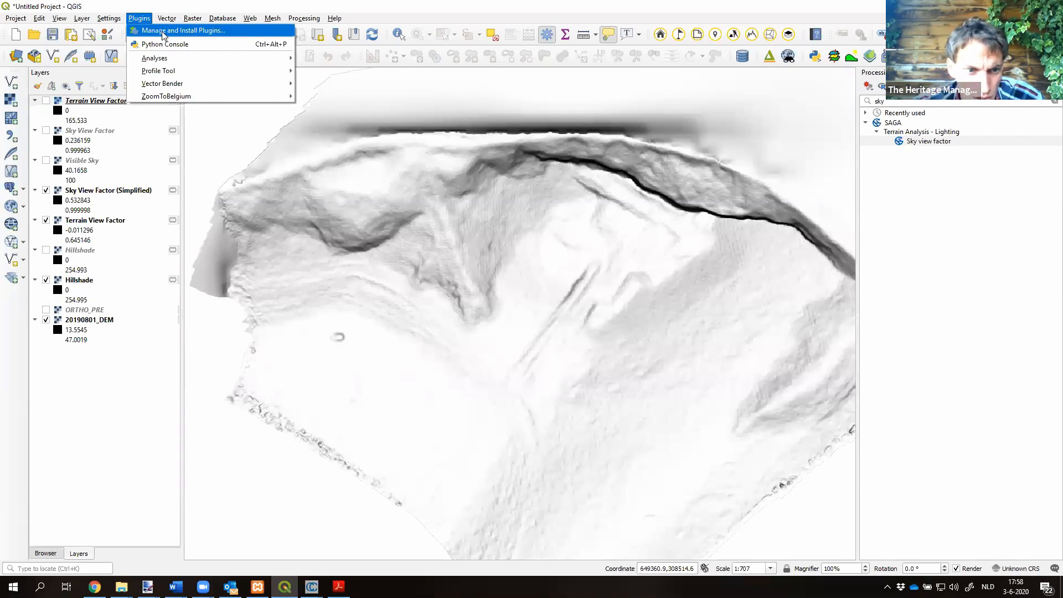
{"action": "left_click", "coordinate": [164, 33]}
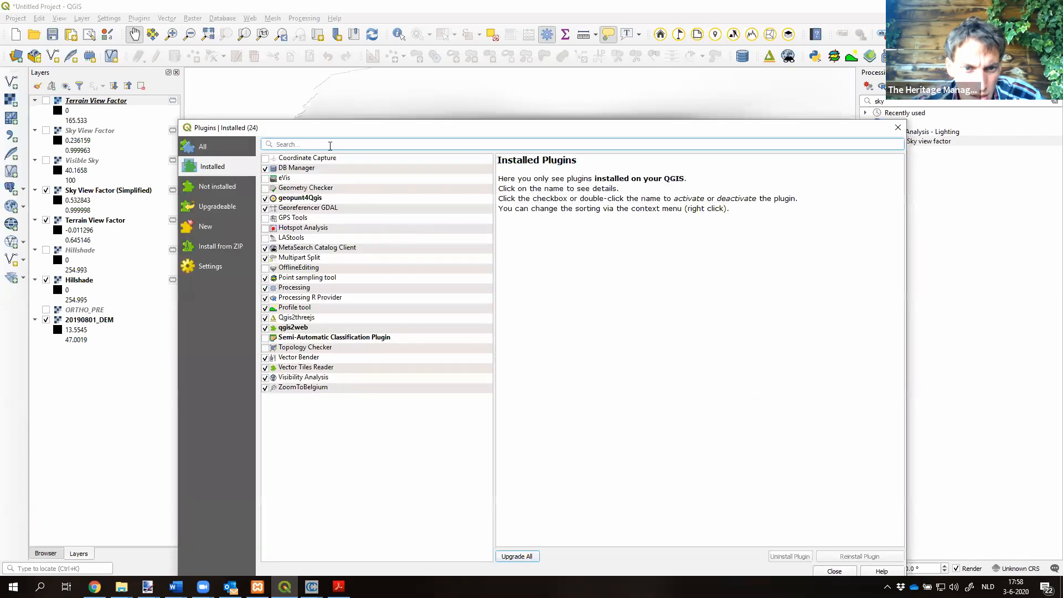
{"action": "type", "text": "profile"}
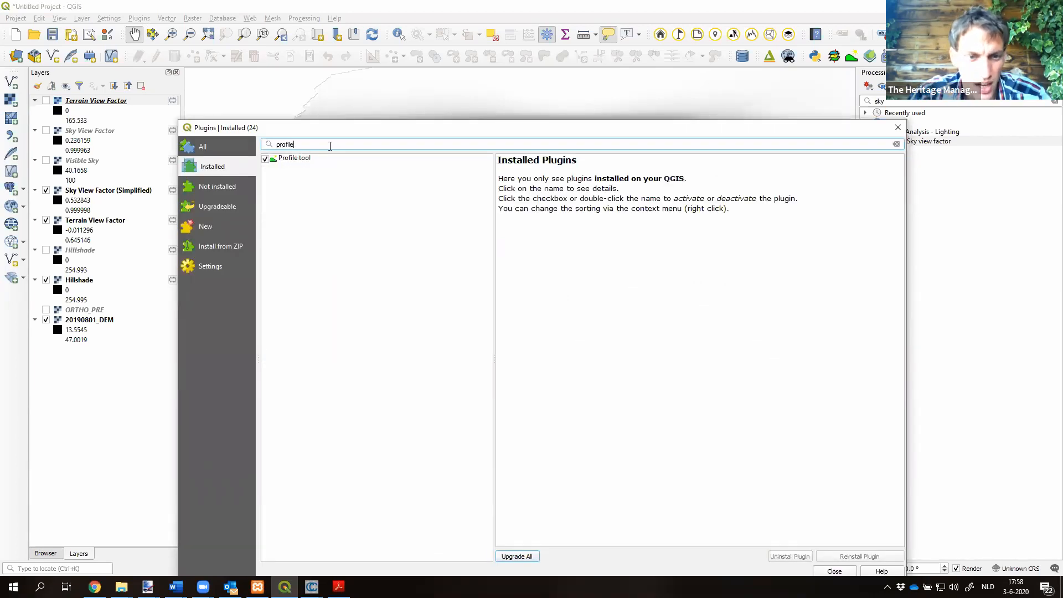
{"action": "left_click", "coordinate": [294, 158]}
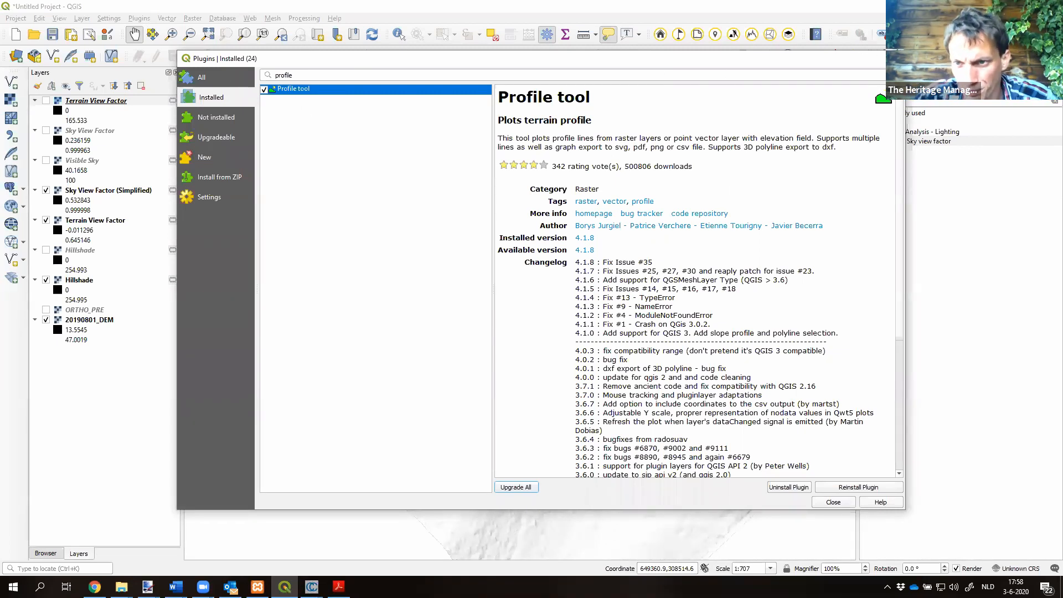
{"action": "left_click", "coordinate": [883, 58]}
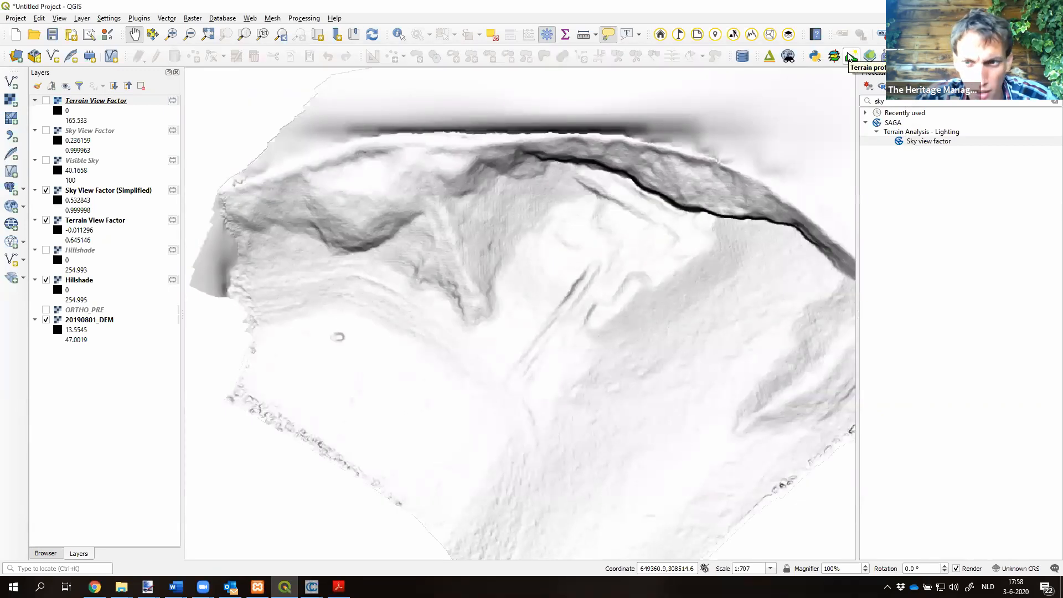
Step: Start the terrain Profile tool, add 20190801_DEM as its profile layer and enlarge the profile area
{"action": "left_click", "coordinate": [850, 56]}
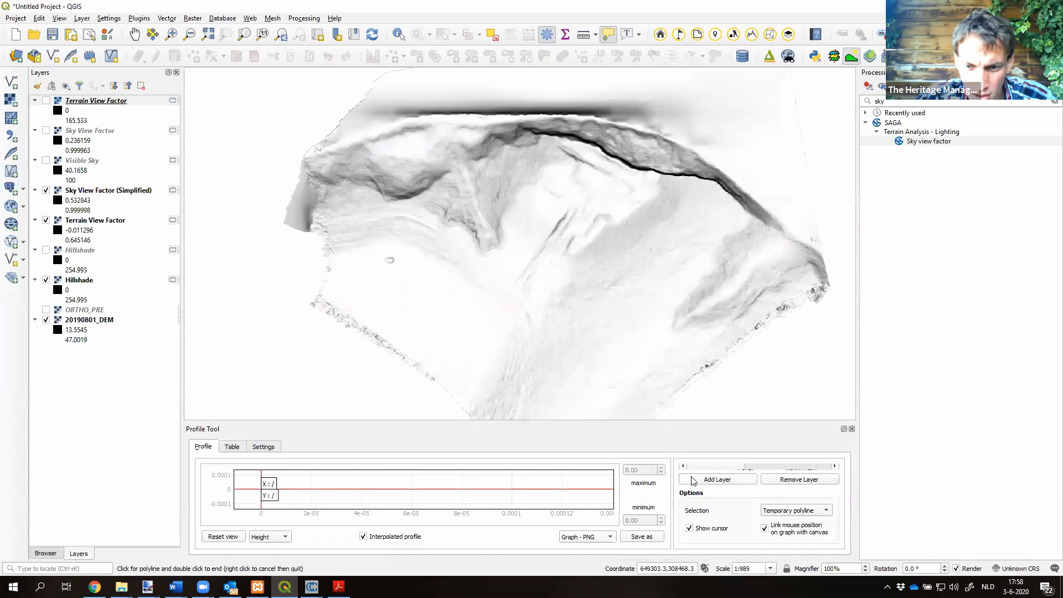
{"action": "left_click", "coordinate": [80, 321]}
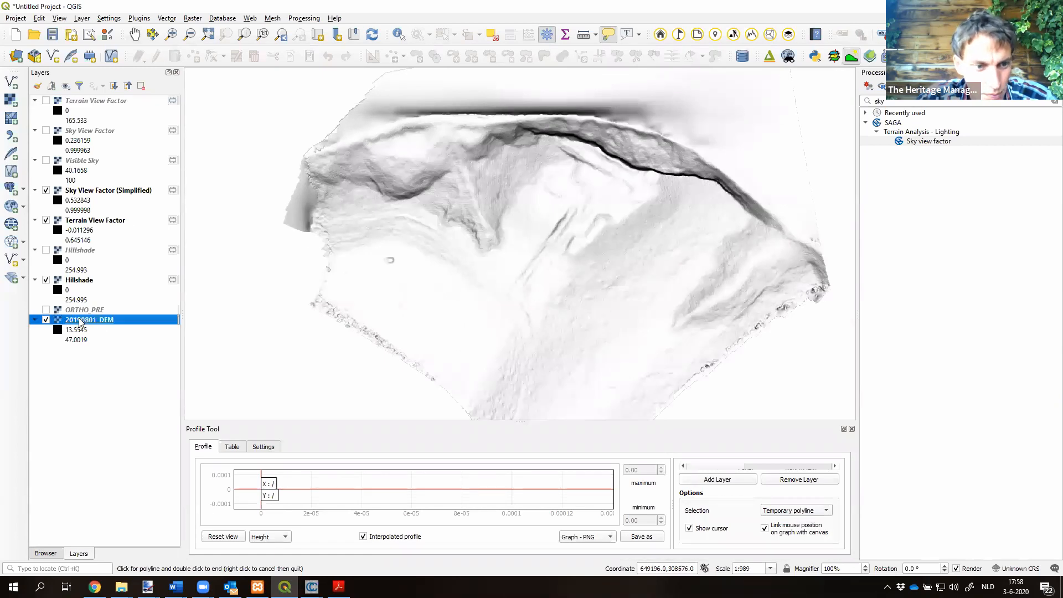
{"action": "left_click", "coordinate": [708, 480]}
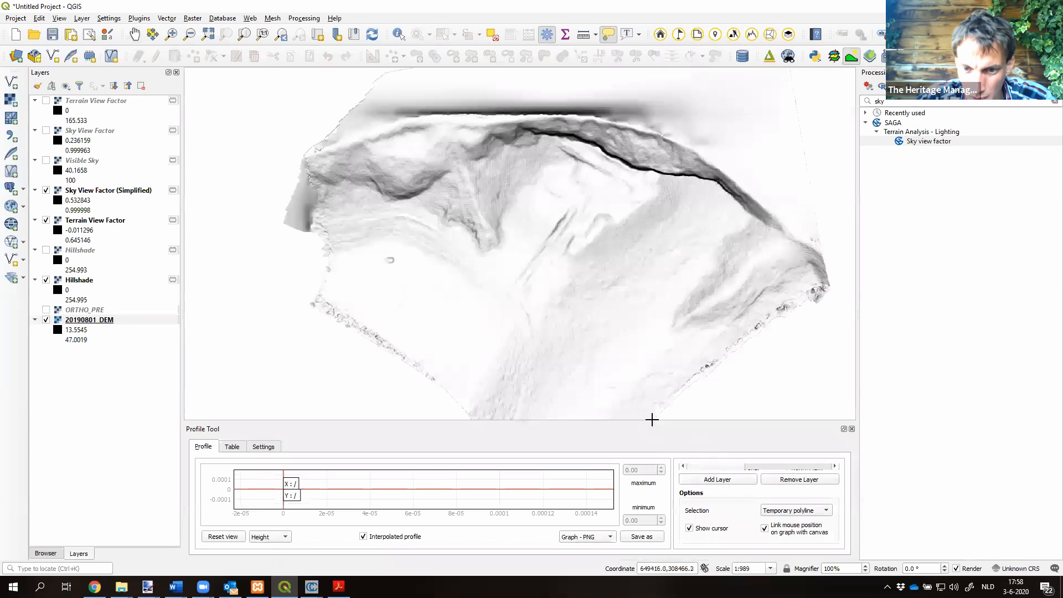
{"action": "left_click_drag", "start_coordinate": [653, 421], "coordinate": [484, 344]}
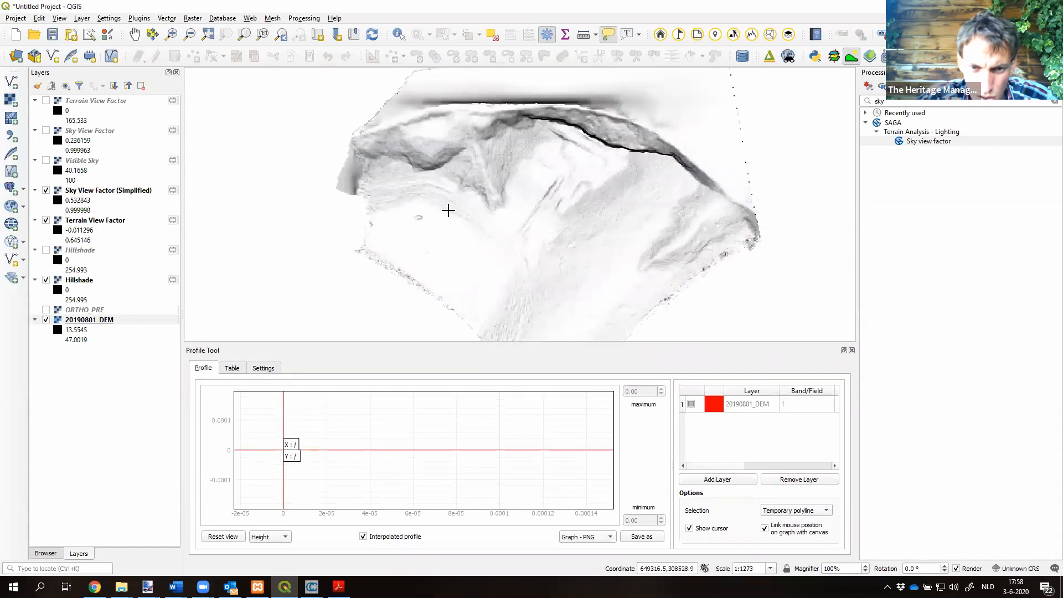
Step: Draw a long trial profile line across the slope, and replace it with a profile about 9.4 m long across the narrow trench
{"action": "left_click", "coordinate": [428, 208]}
{"action": "left_click", "coordinate": [595, 257]}
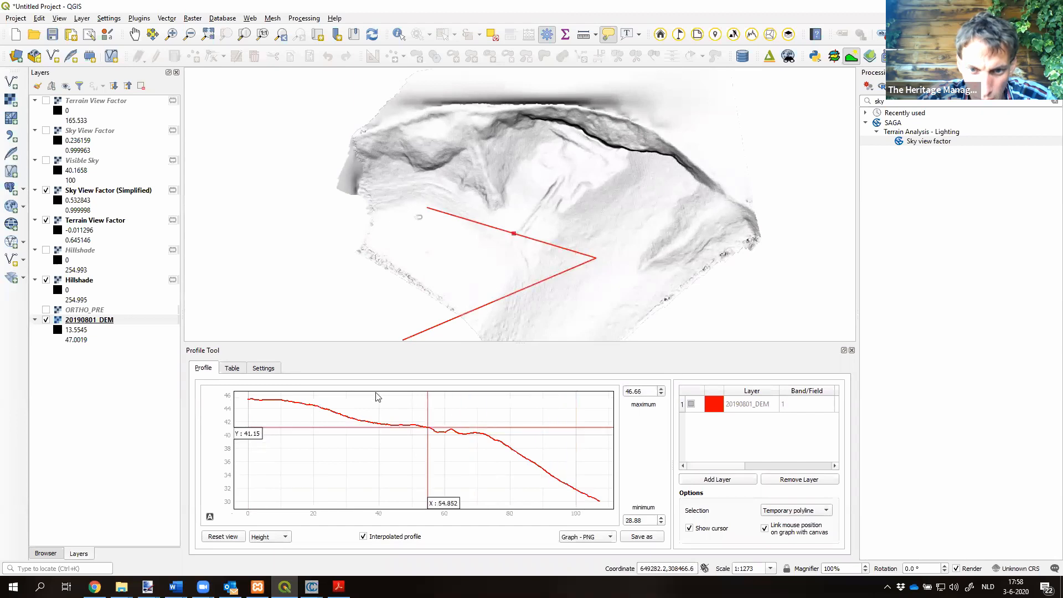
{"action": "right_click", "coordinate": [483, 240]}
{"action": "left_click", "coordinate": [527, 209]}
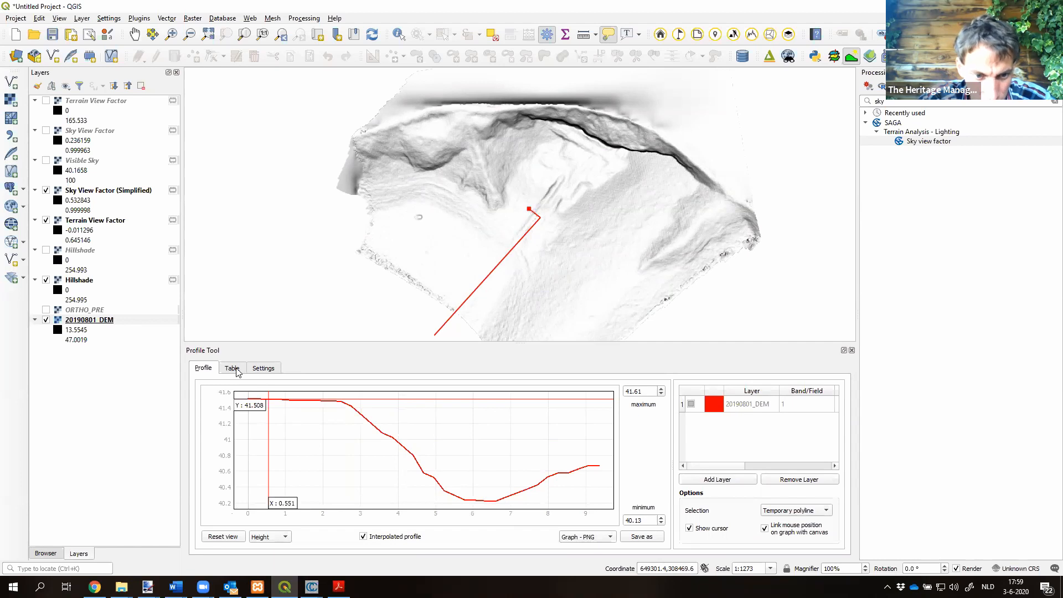
Step: Examine the Profile tool's settings, value table, elevation graph and available export formats
{"action": "left_click", "coordinate": [259, 368]}
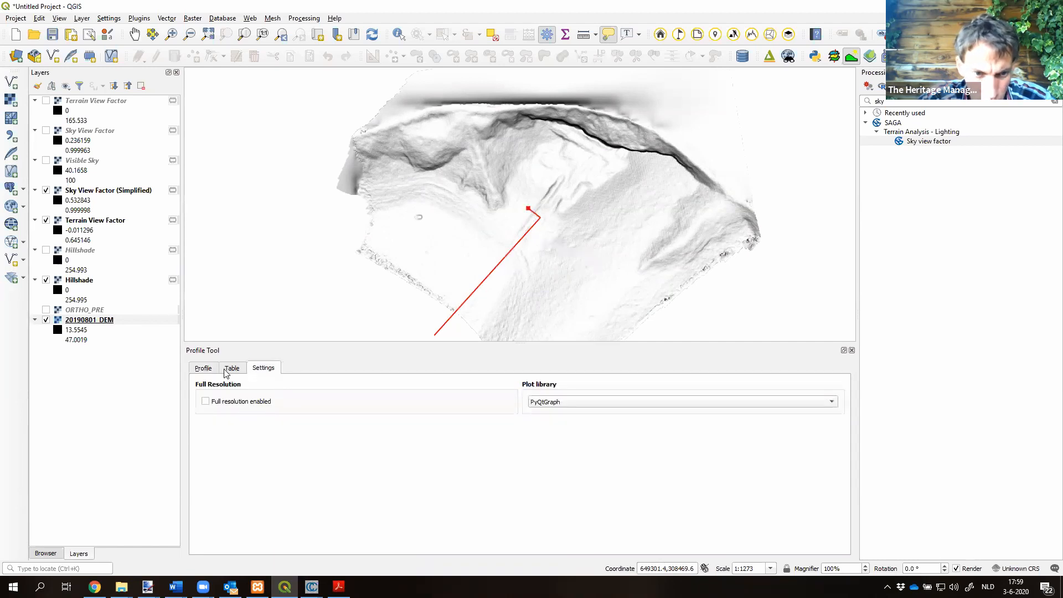
{"action": "left_click", "coordinate": [226, 371]}
{"action": "left_click", "coordinate": [204, 369]}
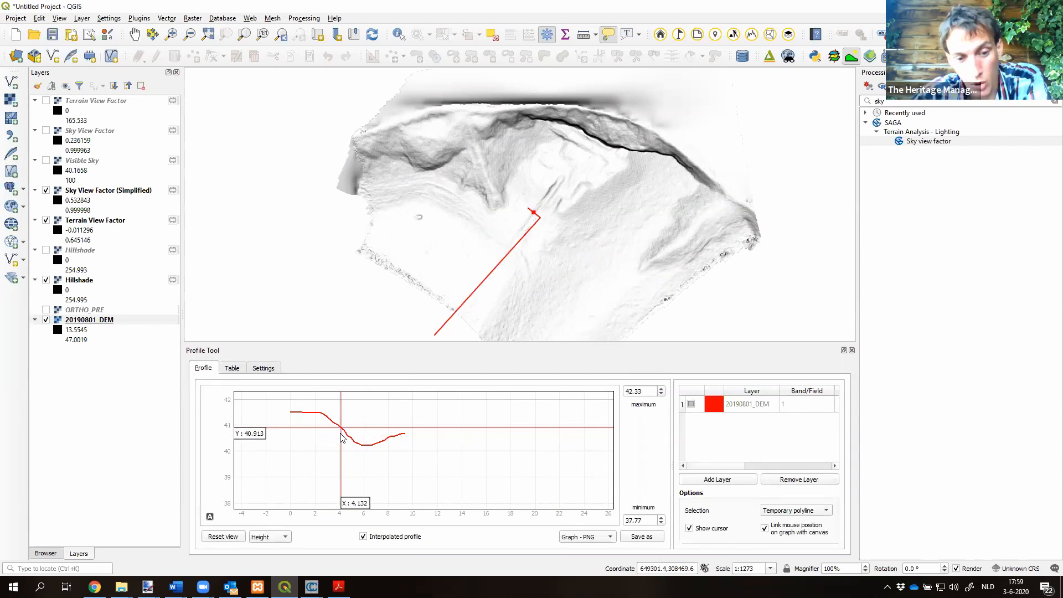
{"action": "left_click", "coordinate": [579, 538]}
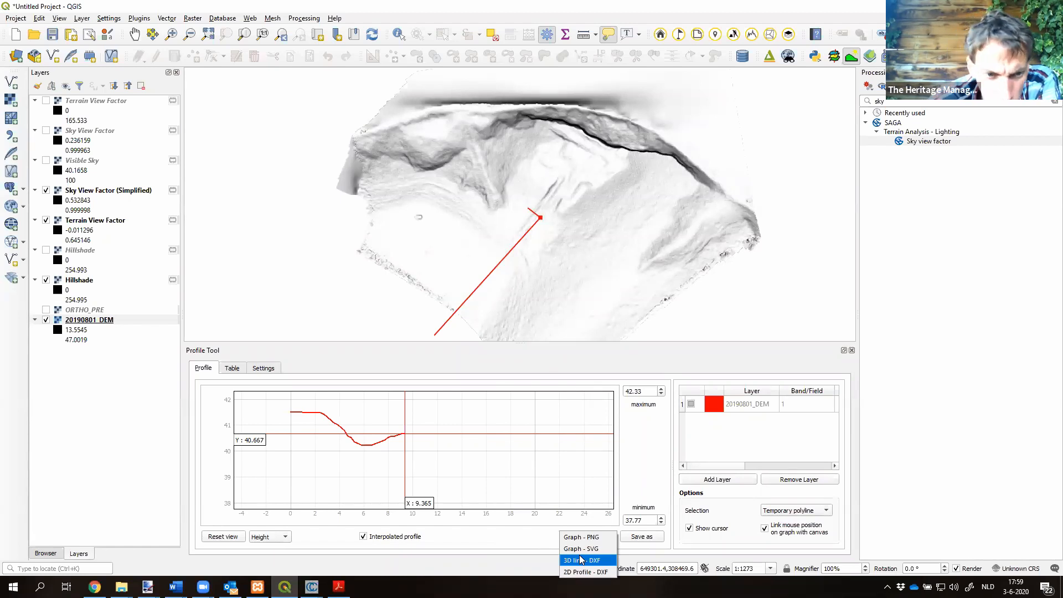
Step: Copy the 20190801_DEM profile table without coordinates and paste it into a new Excel workbook starting at cell A1
{"action": "left_click", "coordinate": [227, 371]}
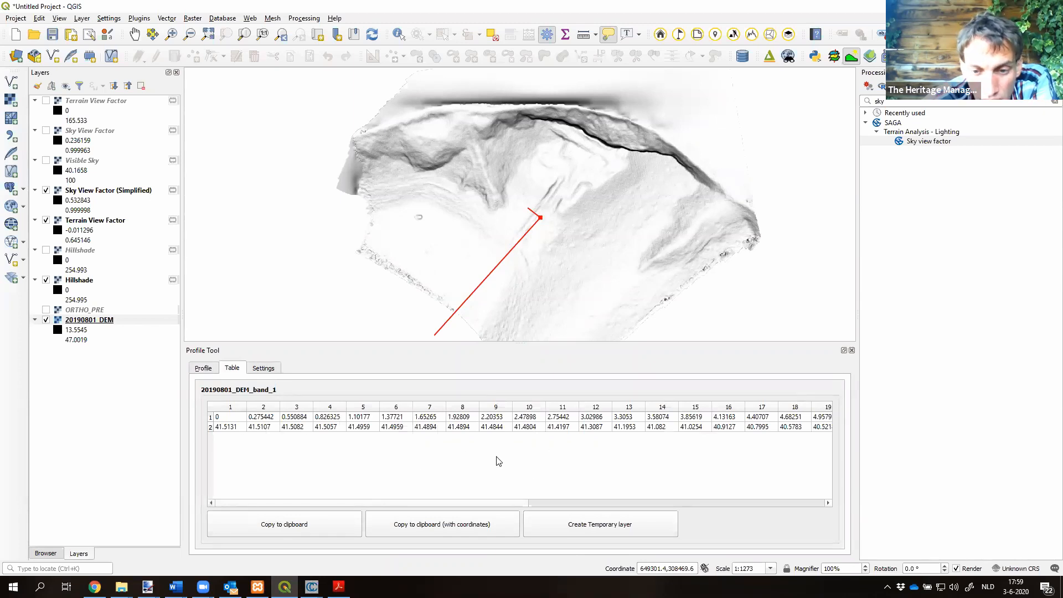
{"action": "left_click", "coordinate": [308, 524]}
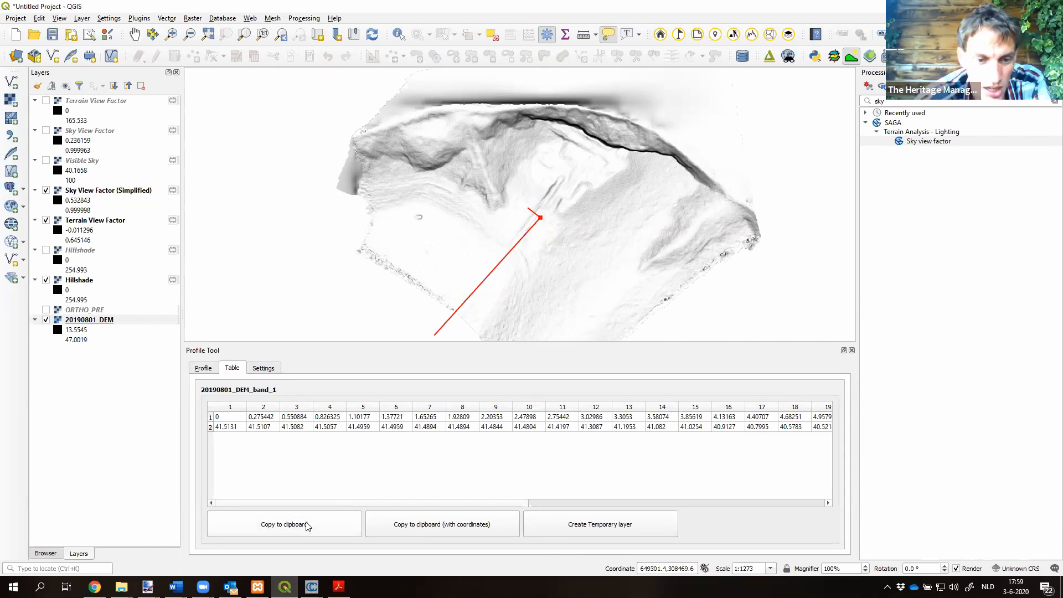
{"action": "key", "text": "super"}
{"action": "type", "text": "excel"}
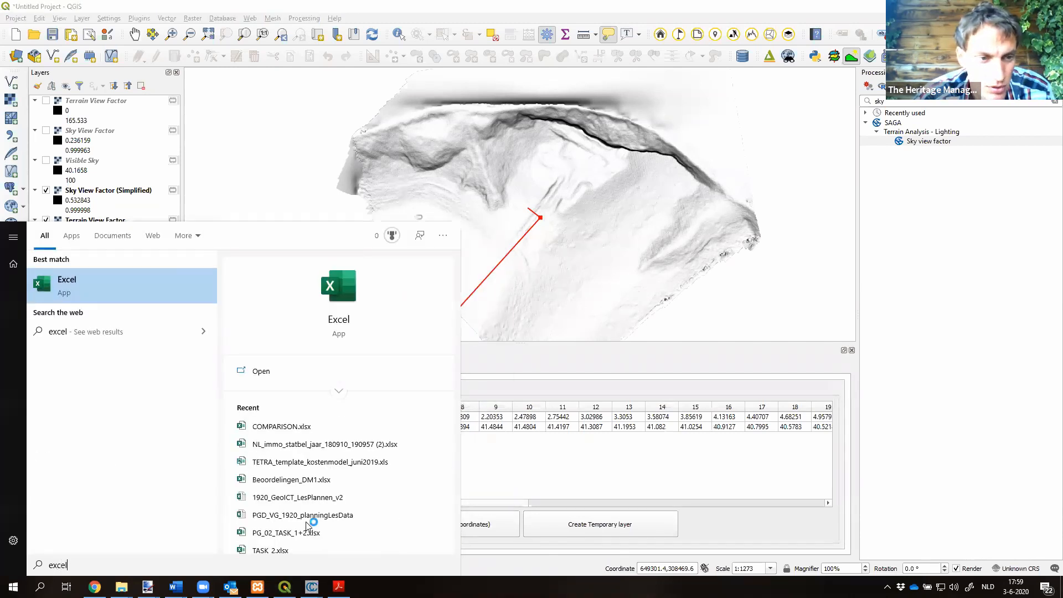
{"action": "key", "text": "Return"}
{"action": "key", "text": "ctrl+v"}
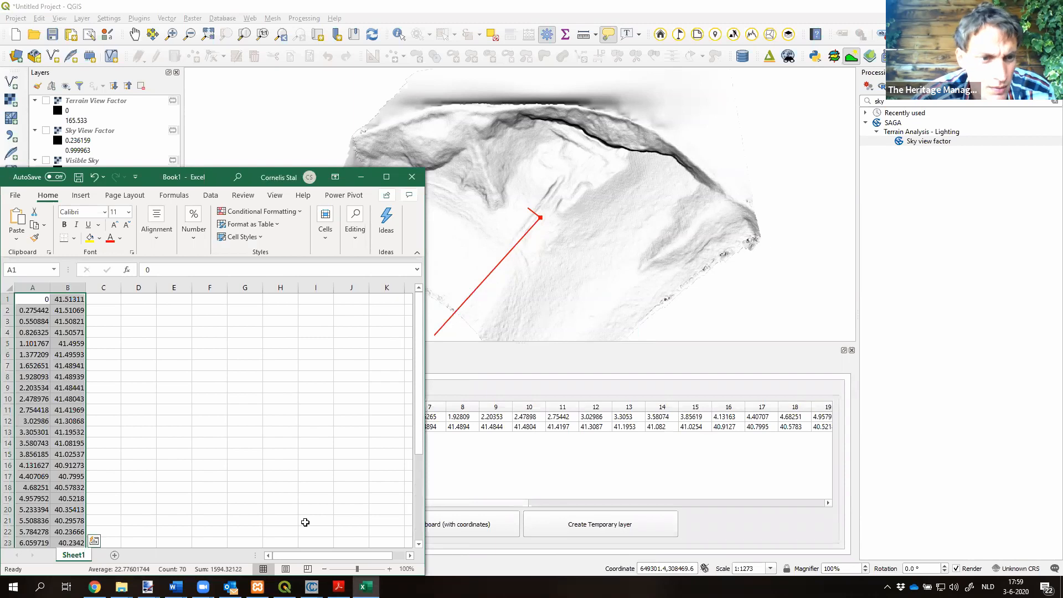
Step: Plot columns A and B as a scatter chart with smooth lines, widen the chart, and delete it again
{"action": "left_click_drag", "start_coordinate": [25, 288], "coordinate": [67, 288]}
{"action": "left_click", "coordinate": [81, 194]}
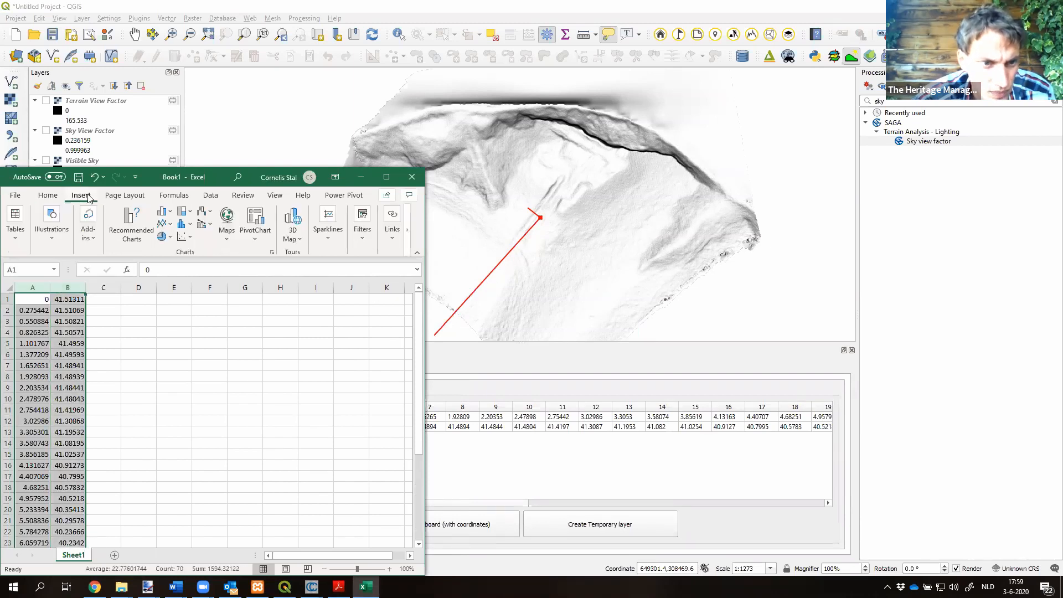
{"action": "left_click", "coordinate": [186, 241]}
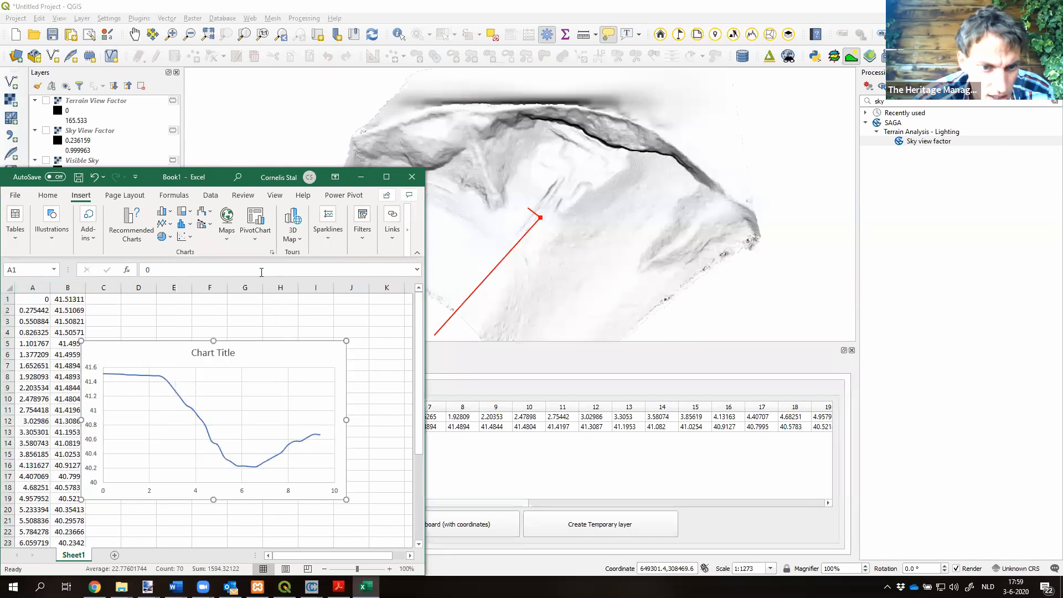
{"action": "left_click", "coordinate": [256, 275]}
{"action": "left_click_drag", "start_coordinate": [346, 420], "coordinate": [403, 419]}
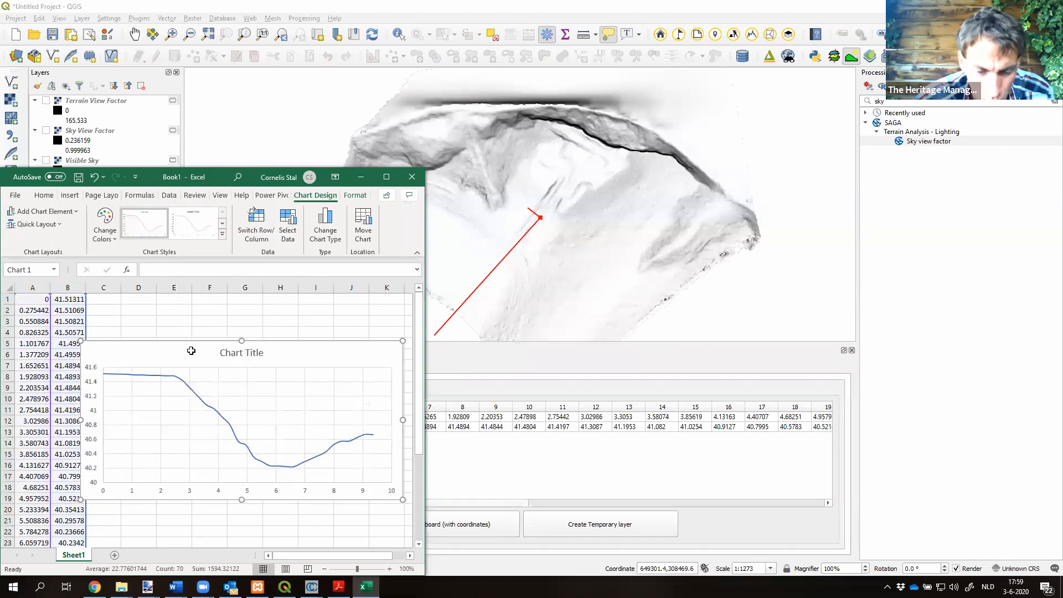
{"action": "mouse_move", "coordinate": [203, 586]}
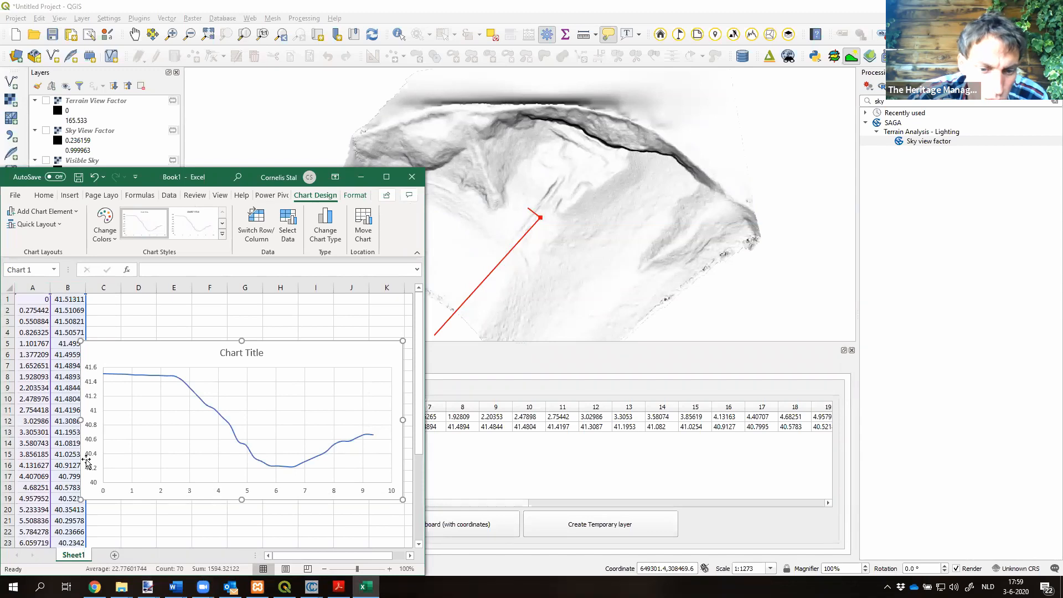
{"action": "key", "text": "Delete"}
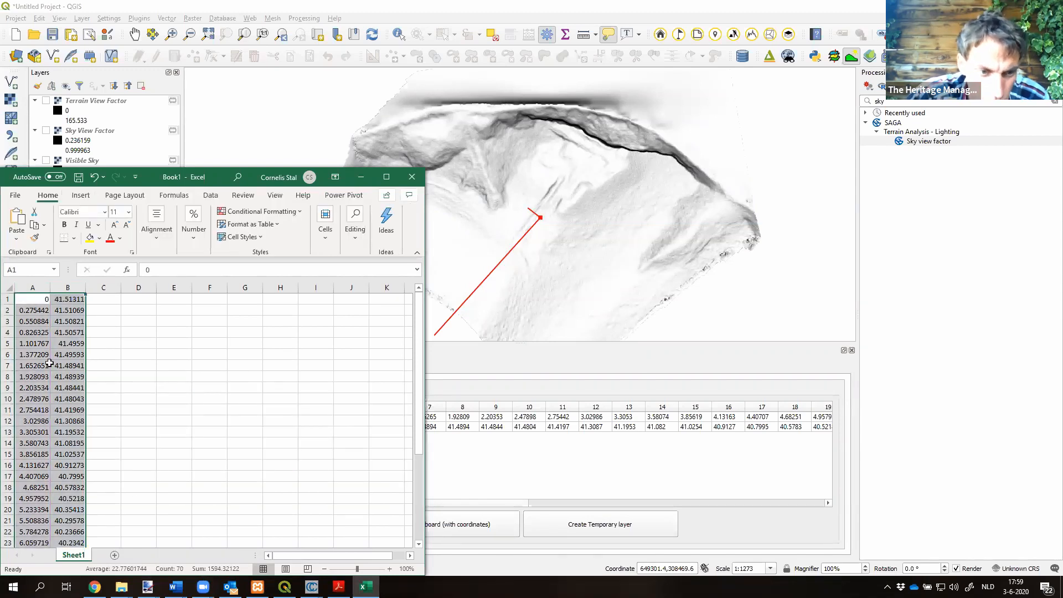
Step: Switch to the point cloud deliverables PDF in Adobe Acrobat Reader and read from the QGIS profile slides to Further opportunities on page 40
{"action": "mouse_move", "coordinate": [284, 587]}
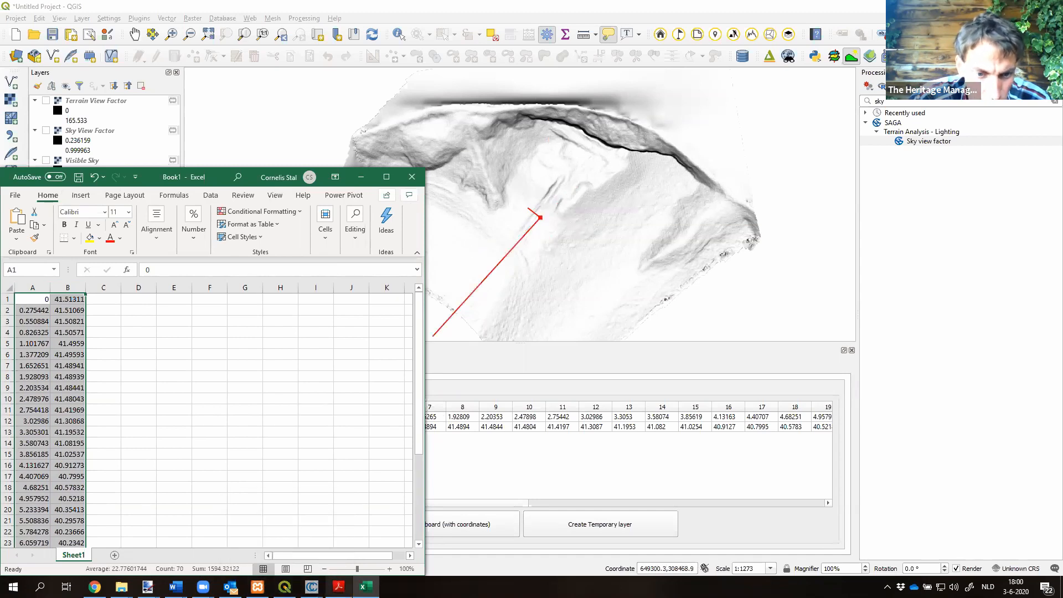
{"action": "left_click", "coordinate": [338, 587]}
{"action": "scroll", "coordinate": [497, 374], "scroll_direction": "down", "scroll_amount": 1}
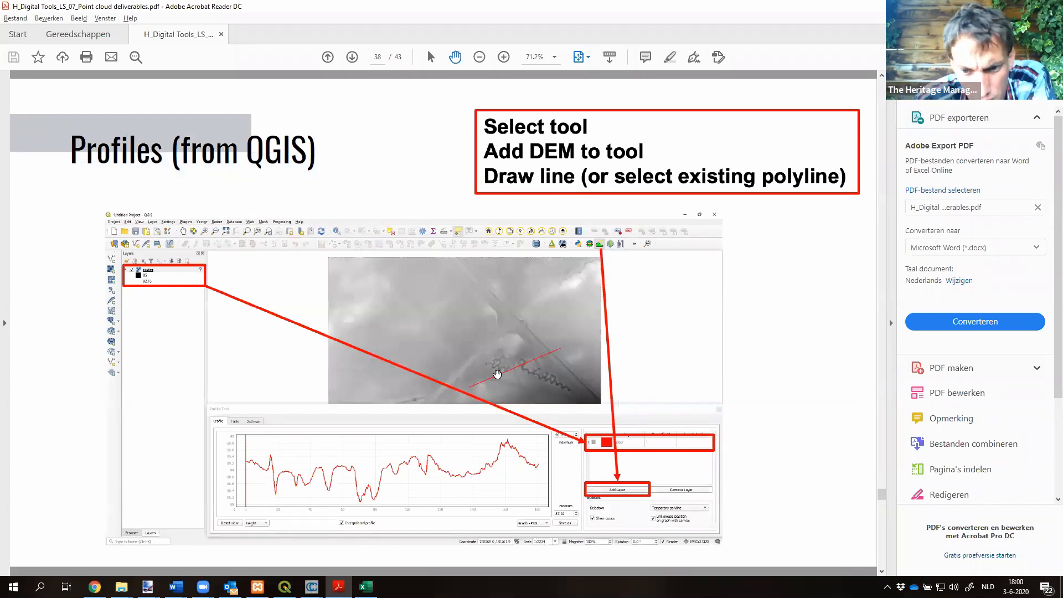
{"action": "scroll", "coordinate": [497, 374], "scroll_direction": "down", "scroll_amount": 1}
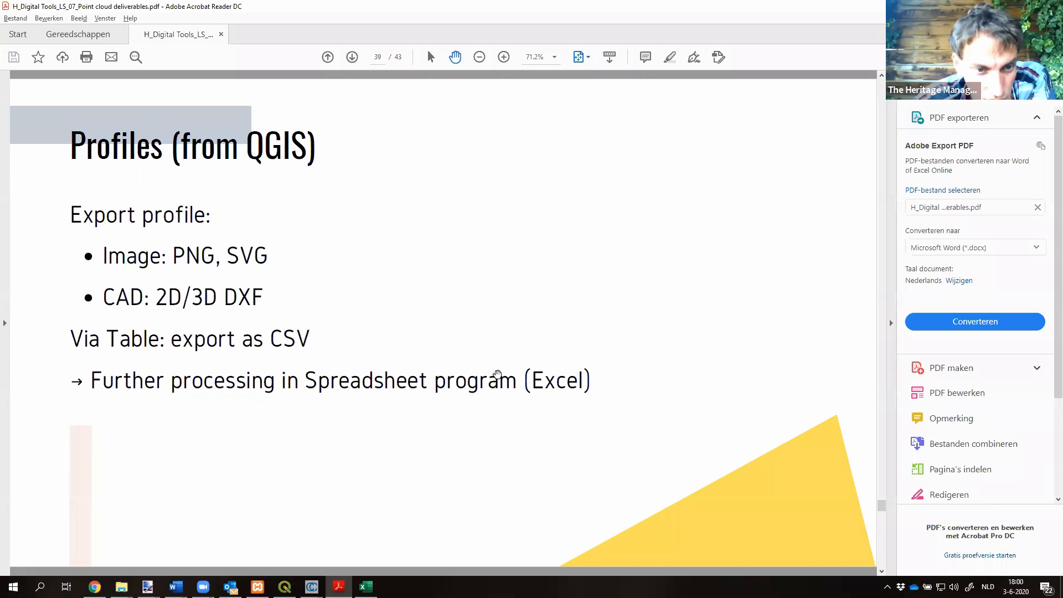
{"action": "scroll", "coordinate": [497, 374], "scroll_direction": "down", "scroll_amount": 1}
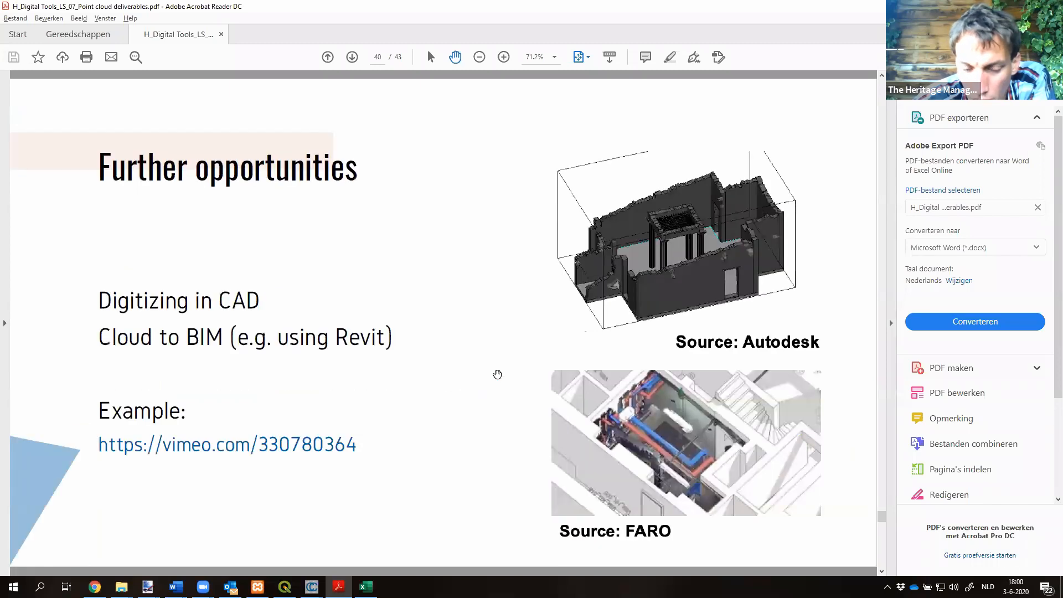
{"action": "scroll", "coordinate": [497, 375], "scroll_direction": "up", "scroll_amount": 1}
{"action": "scroll", "coordinate": [497, 374], "scroll_direction": "down", "scroll_amount": 1}
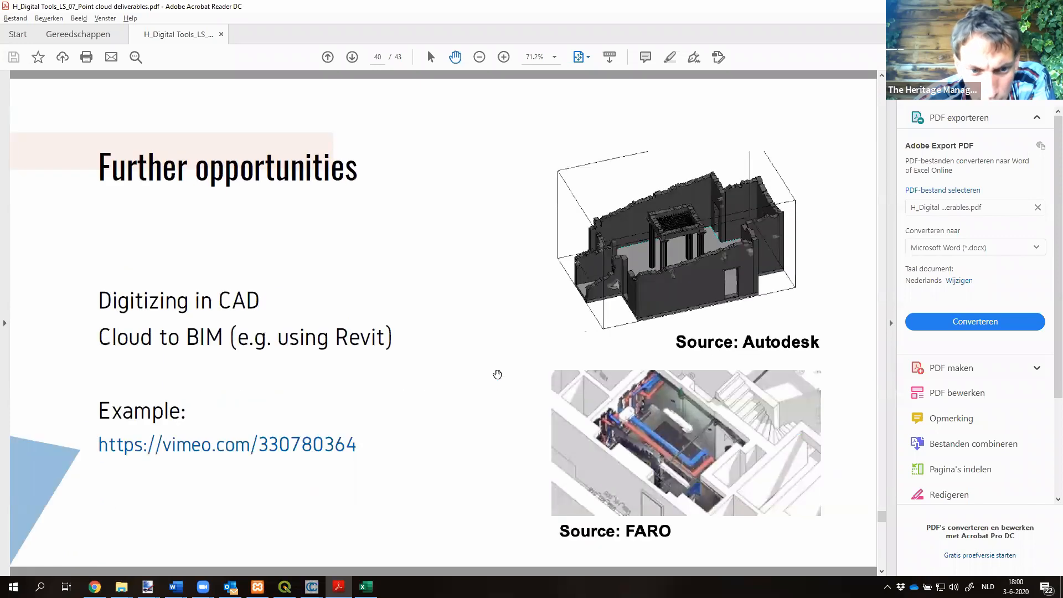